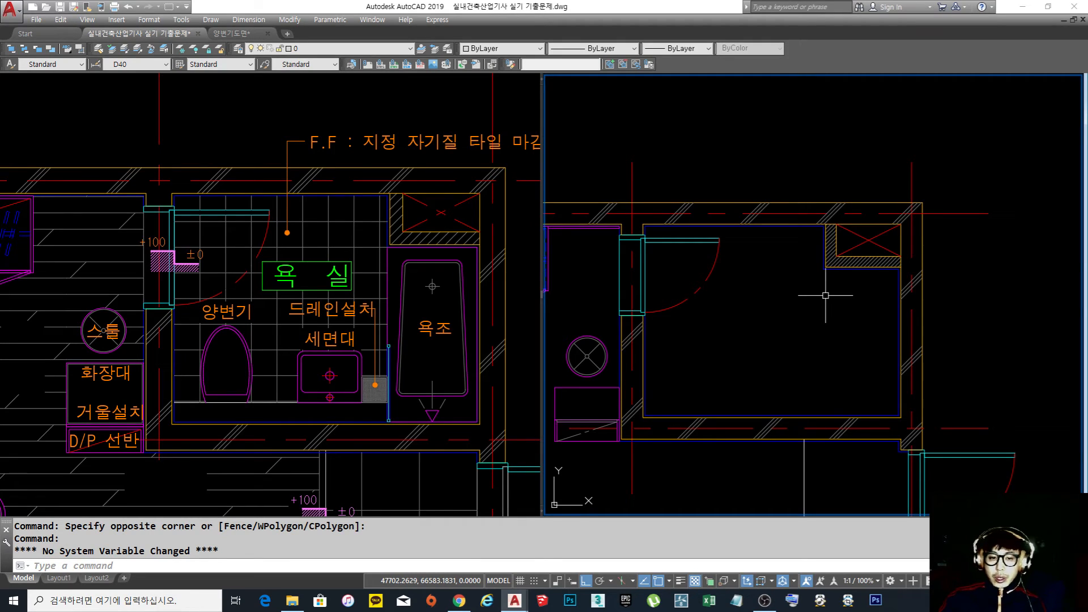
middle_drag(775, 321, 773, 310)
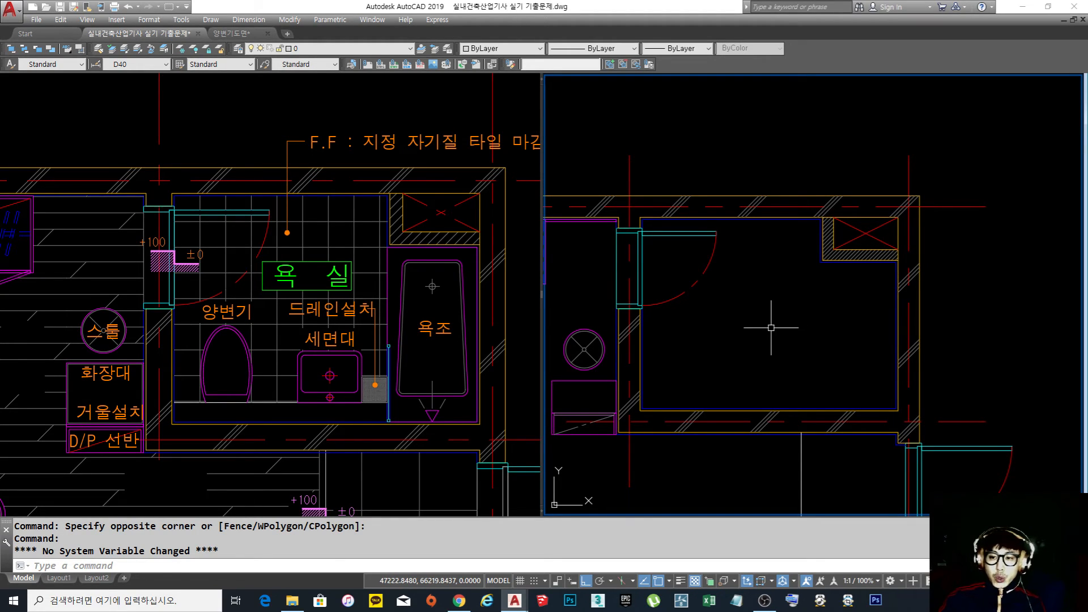
middle_drag(752, 325, 762, 318)
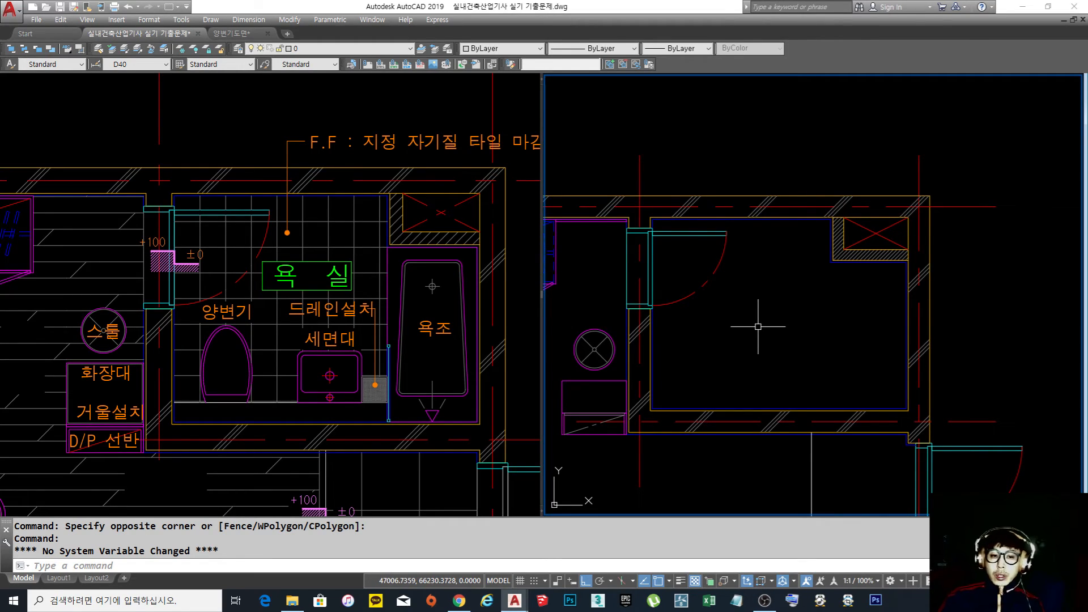
middle_drag(742, 326, 737, 326)
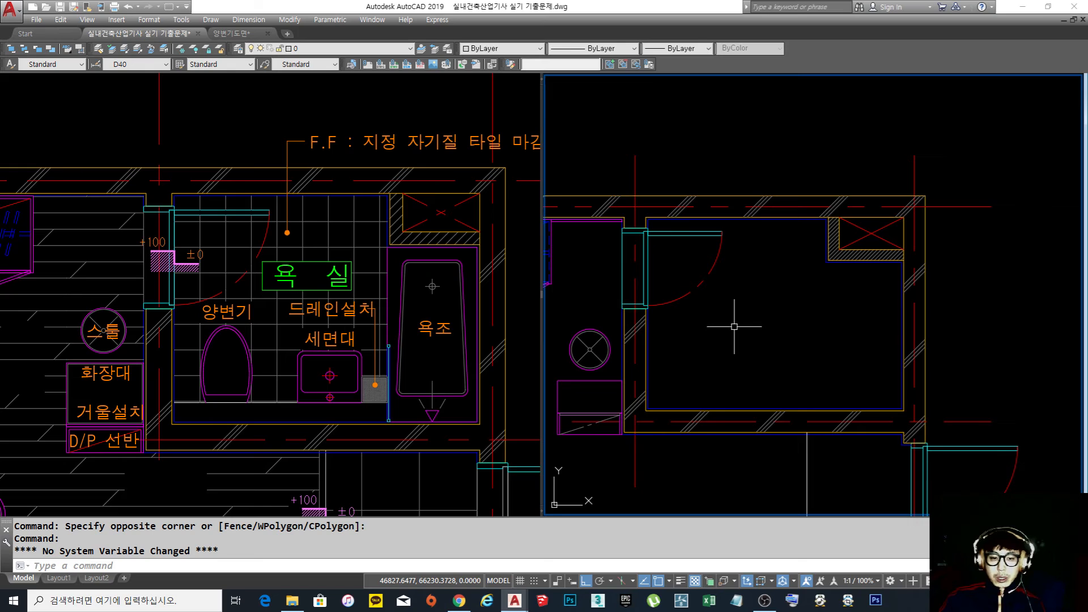
middle_drag(750, 327, 757, 332)
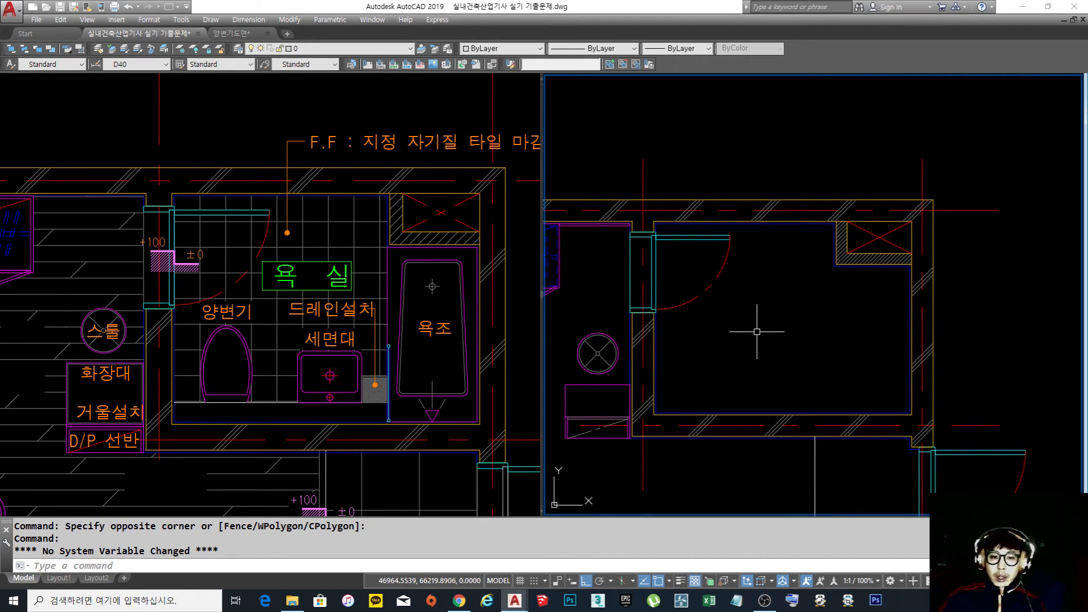
middle_drag(806, 304, 805, 303)
scroll(892, 219, up, 2)
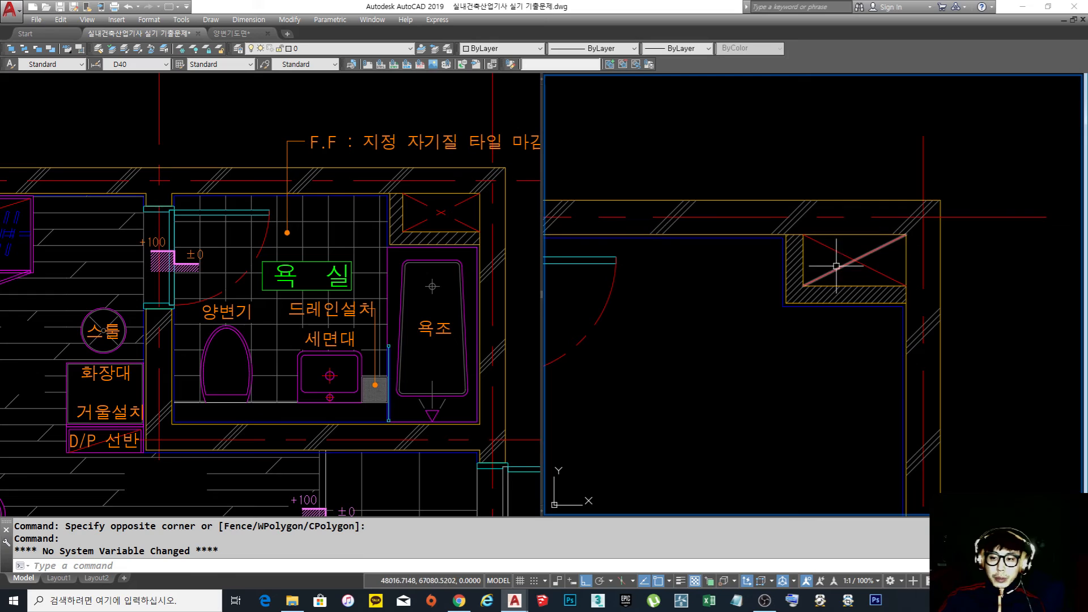
scroll(860, 232, down, 4)
scroll(835, 294, up, 2)
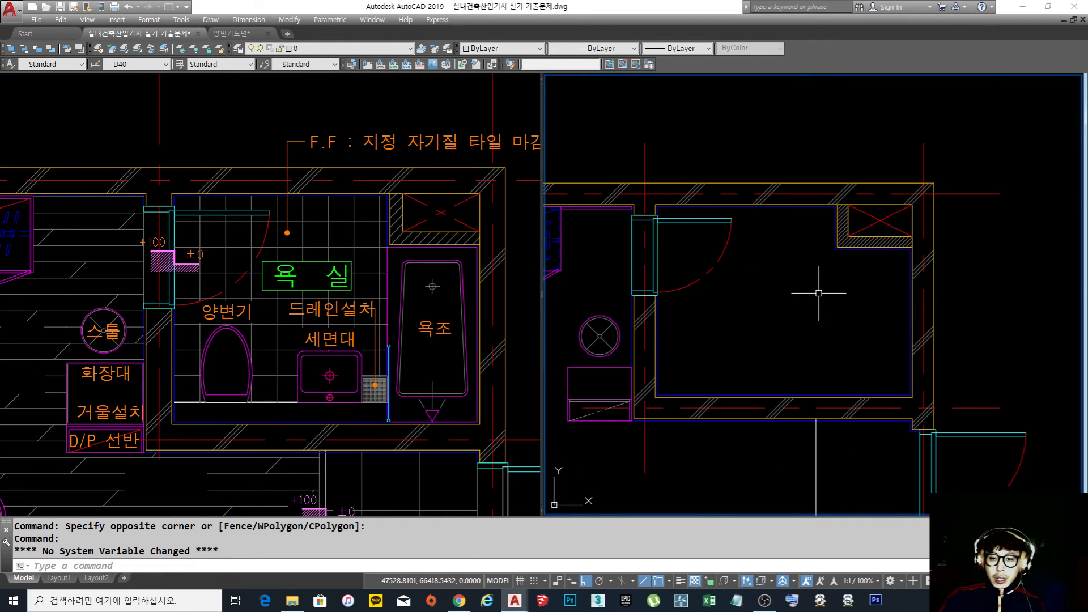
middle_drag(819, 294, 820, 320)
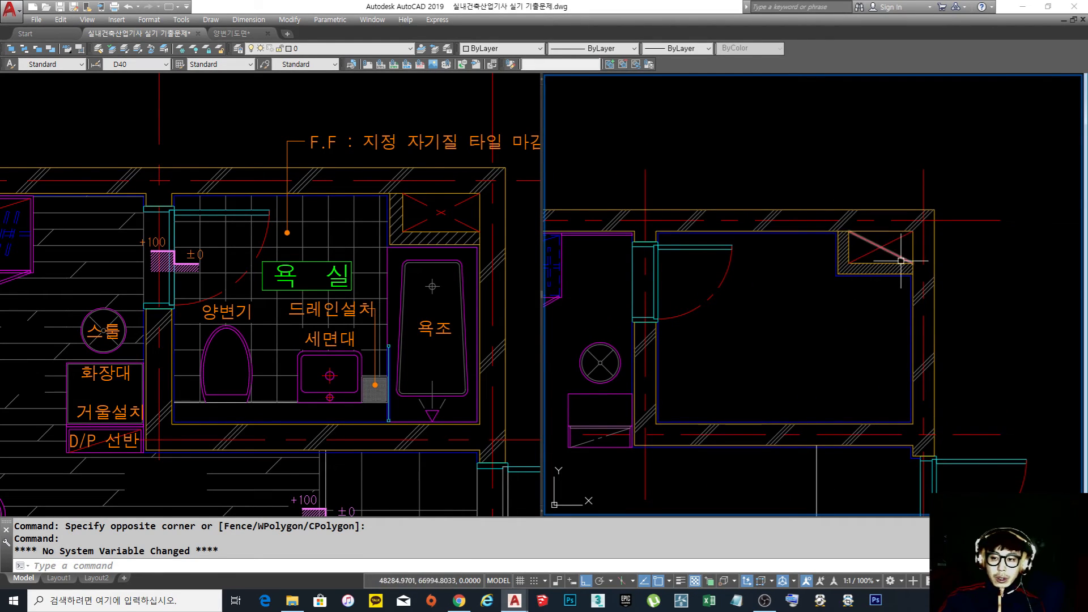
mouse_move(747, 357)
middle_down()
mouse_move(759, 348)
mouse_move(754, 359)
middle_up()
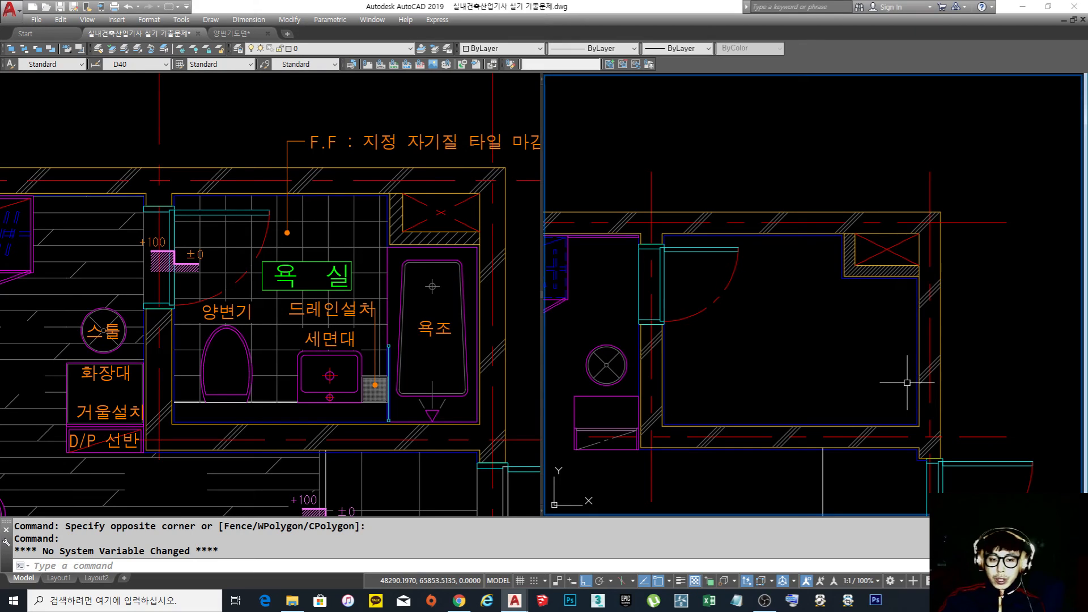
middle_drag(805, 378, 823, 378)
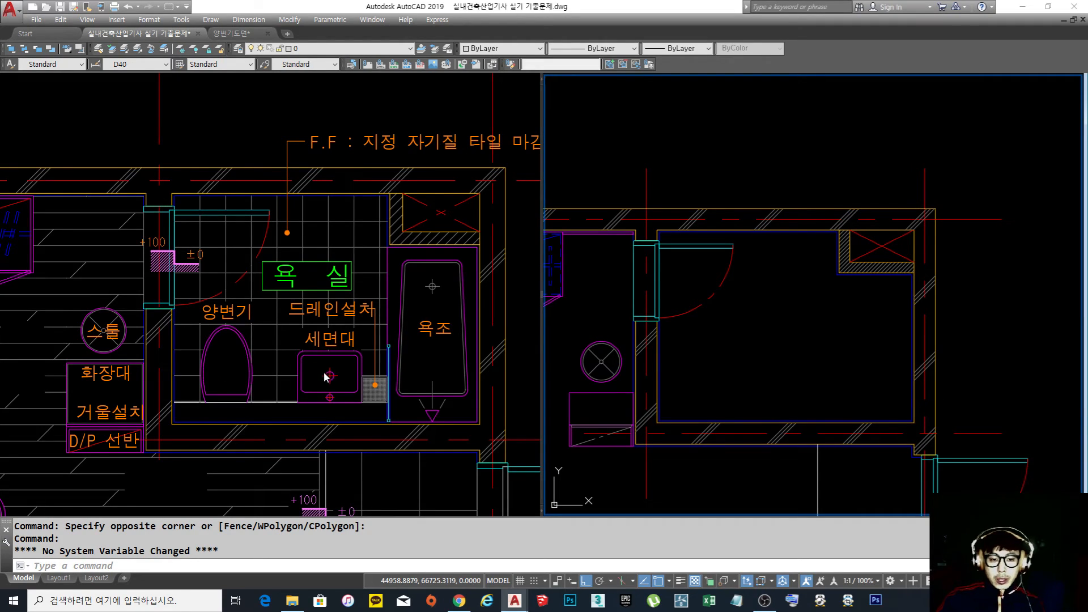
click(189, 356)
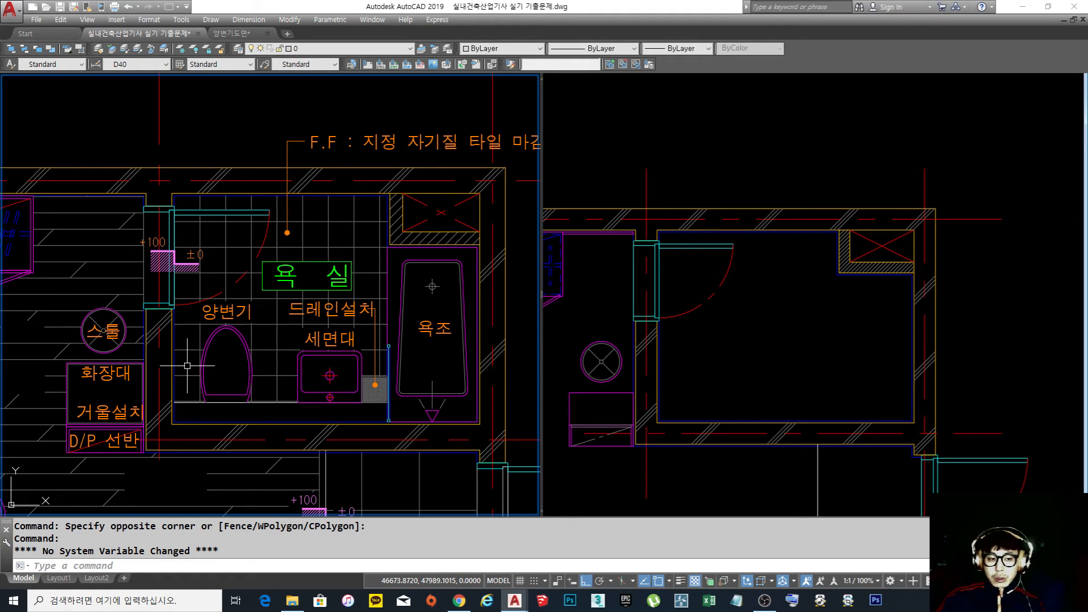
click(791, 357)
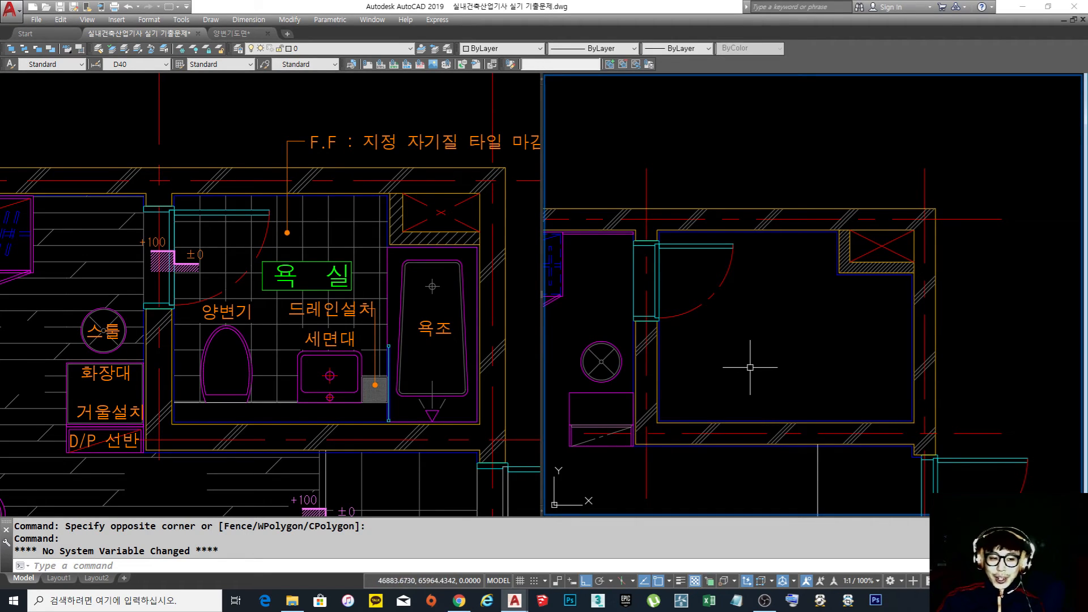
scroll(746, 365, up, 2)
scroll(746, 364, down, 2)
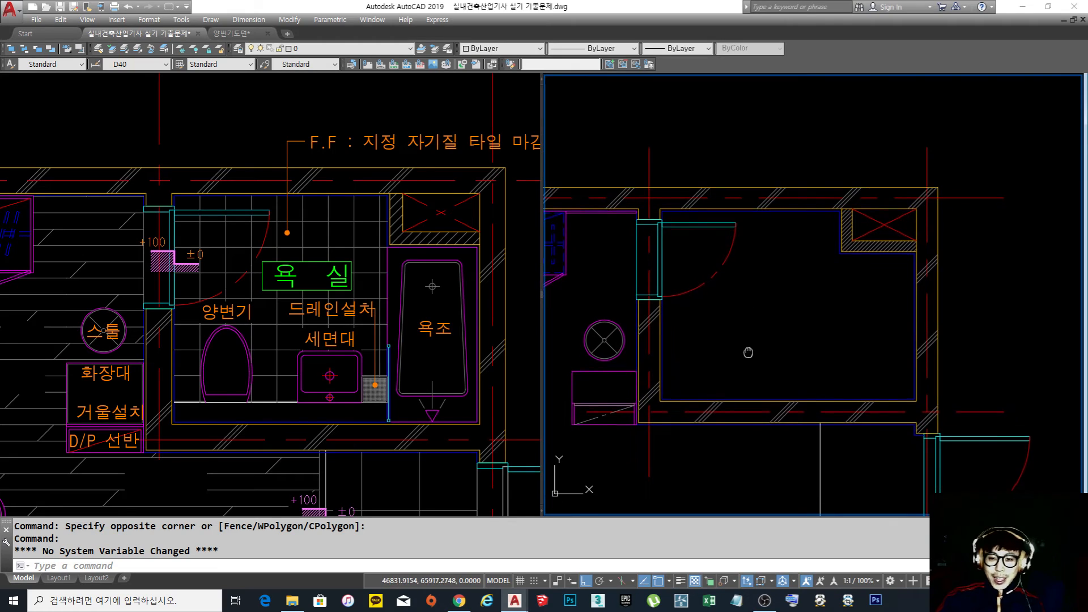
mouse_move(719, 352)
middle_down()
mouse_move(725, 378)
mouse_move(722, 369)
mouse_move(739, 374)
middle_up()
scroll(733, 371, up, 2)
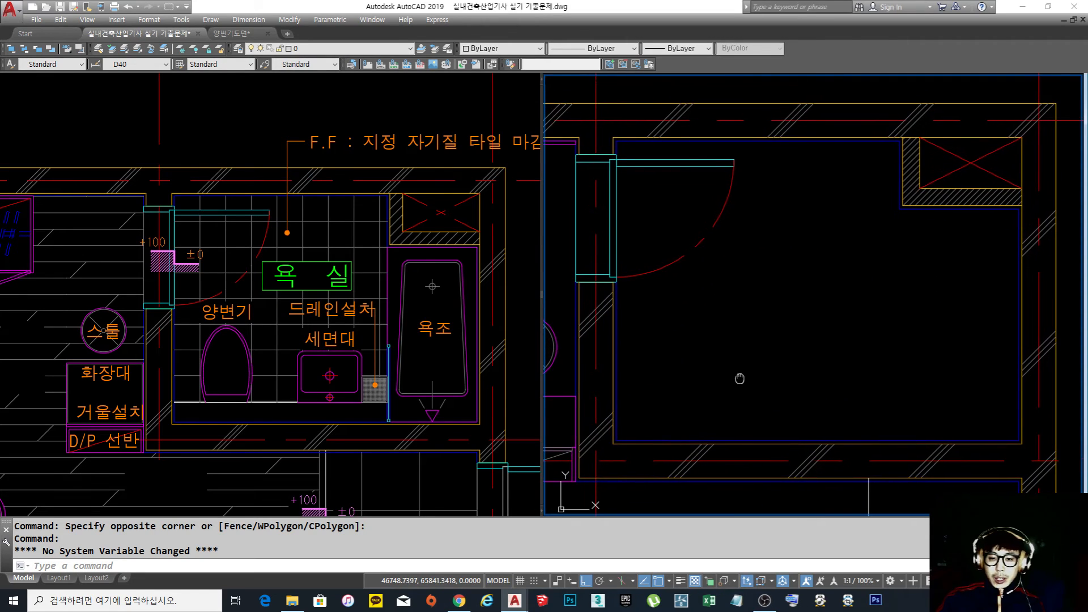
scroll(739, 374, down, 2)
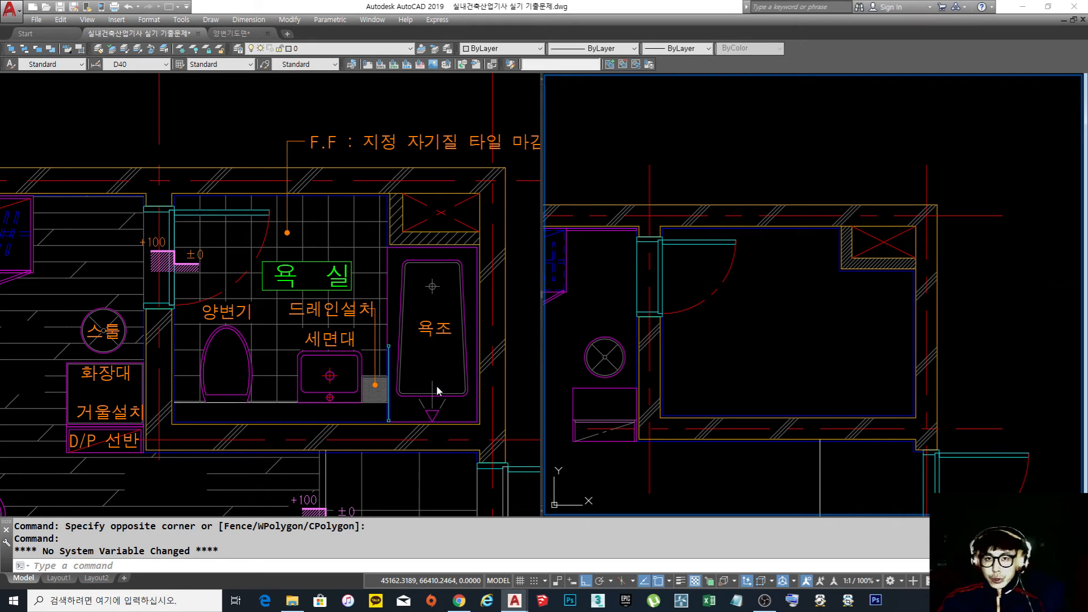
click(719, 365)
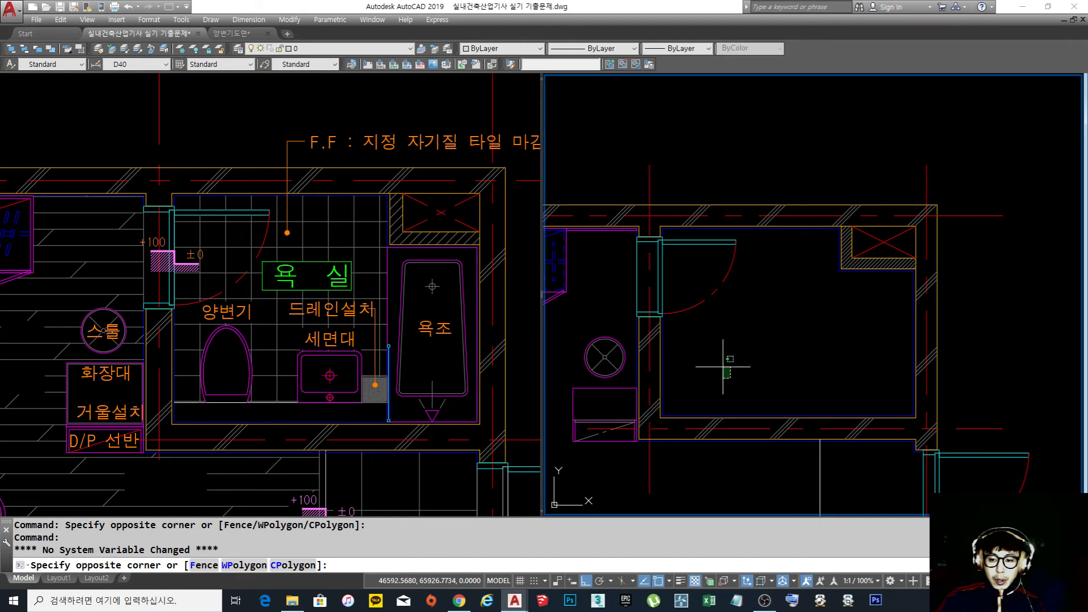
middle_drag(757, 384, 734, 369)
scroll(752, 343, up, 2)
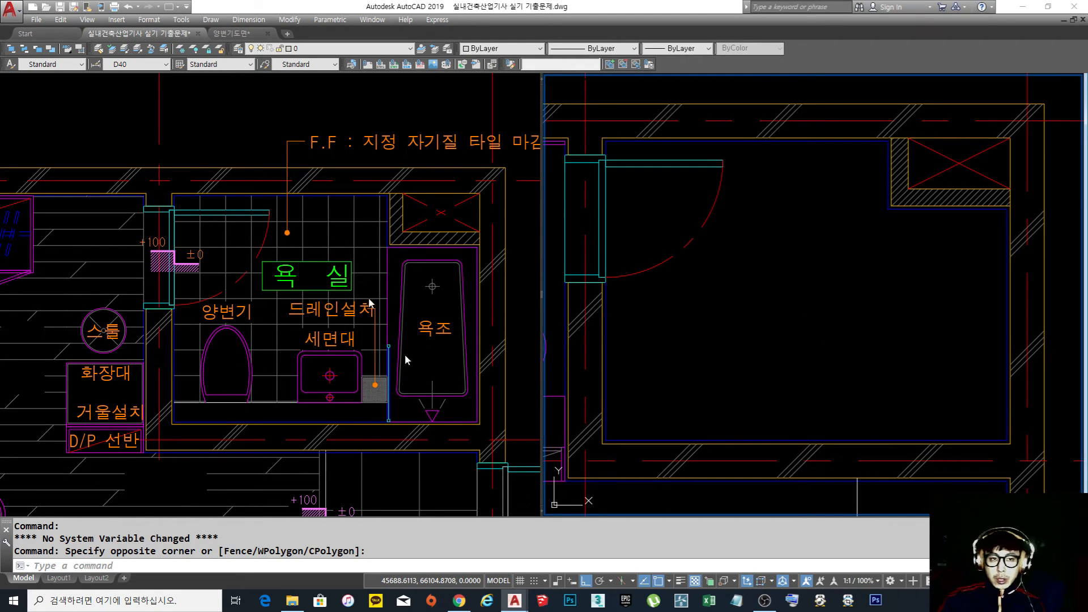
Switch to the 양변기도면 drawing and examine the plan view of the CC-230 toilet
click(231, 33)
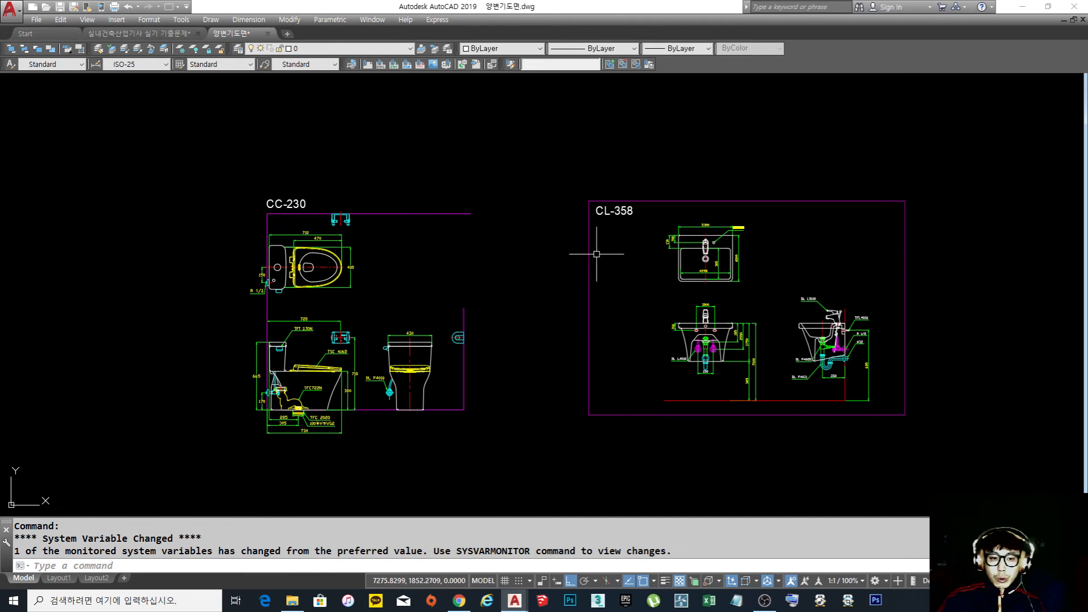
scroll(614, 257, down, 1)
scroll(498, 260, up, 1)
scroll(364, 326, up, 2)
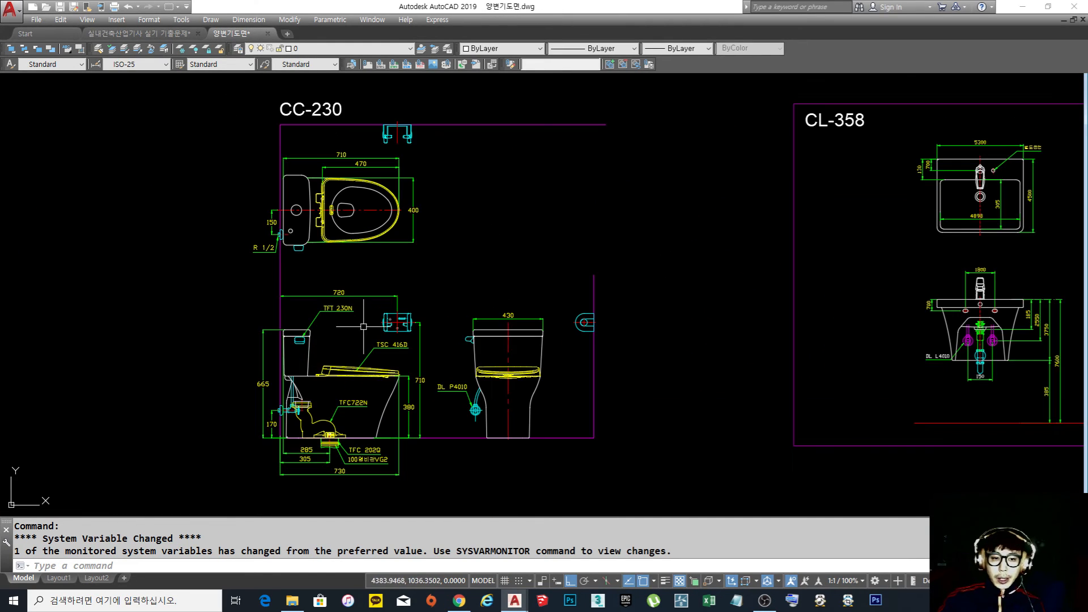
scroll(319, 175, up, 4)
scroll(395, 270, down, 2)
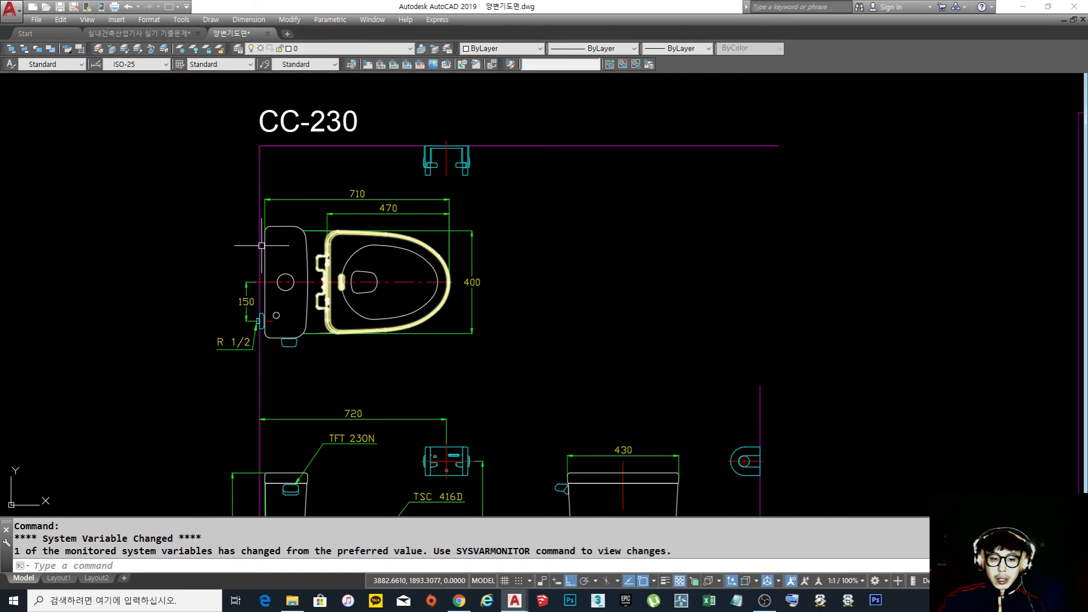
scroll(269, 235, up, 2)
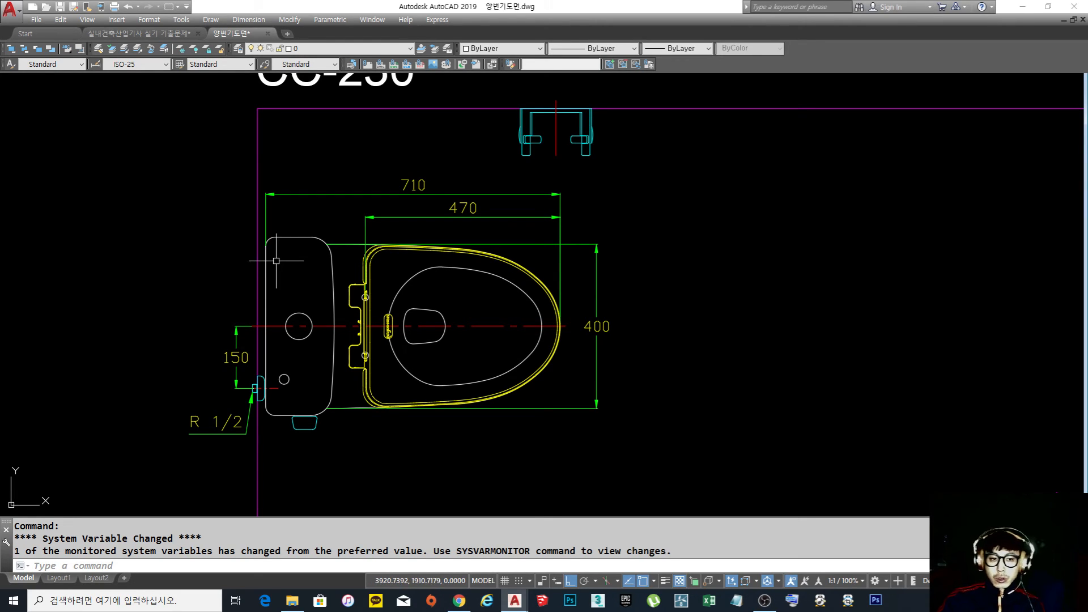
Inspect the CC-230 plan's wall line, the tank's back edge and the toilet's overall length dimension
click(257, 255)
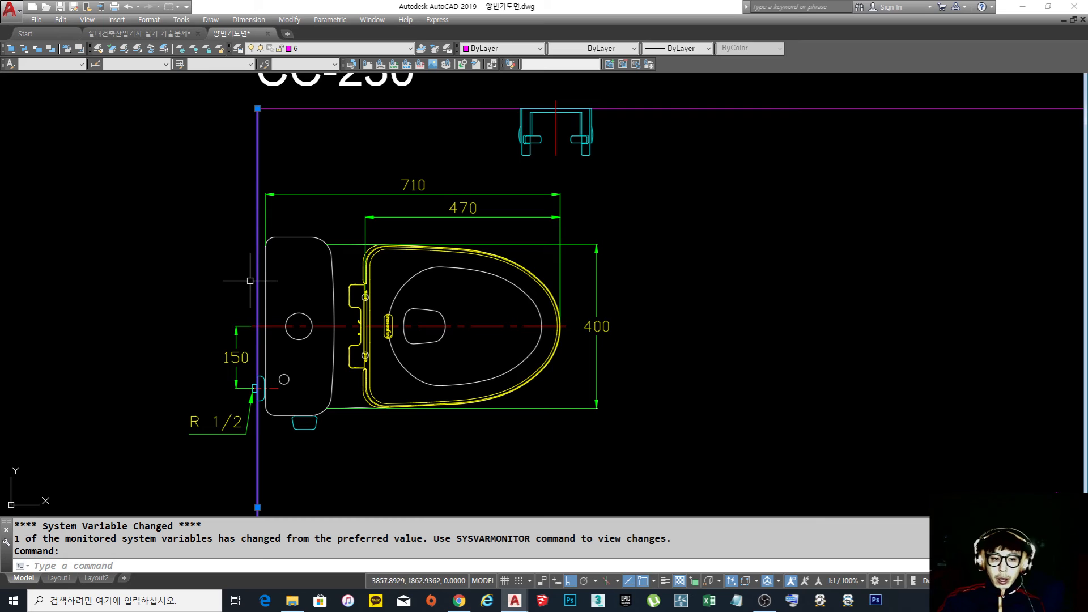
key(Escape)
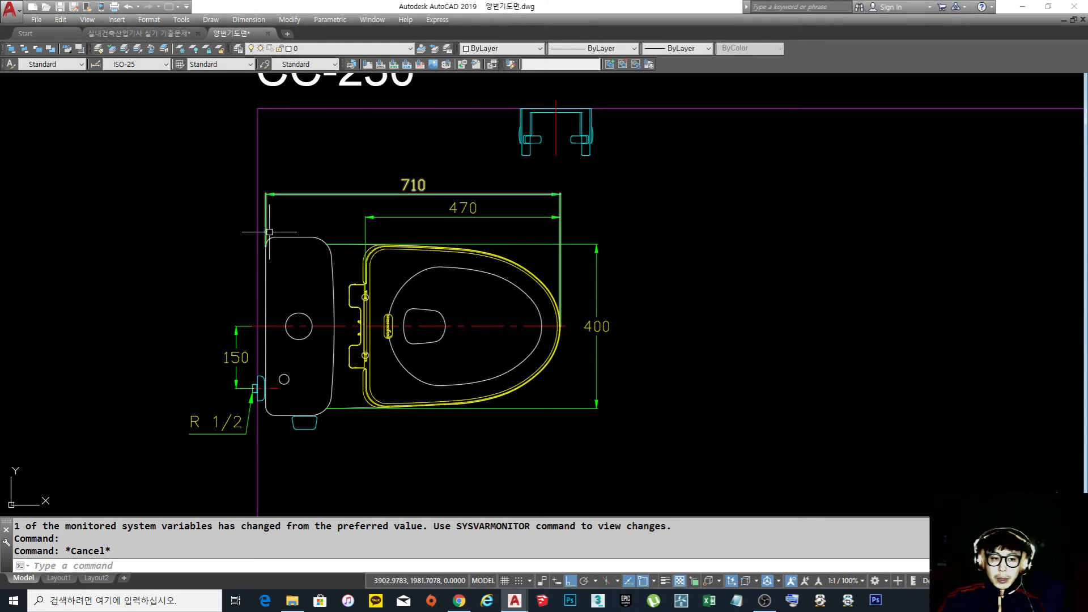
click(267, 271)
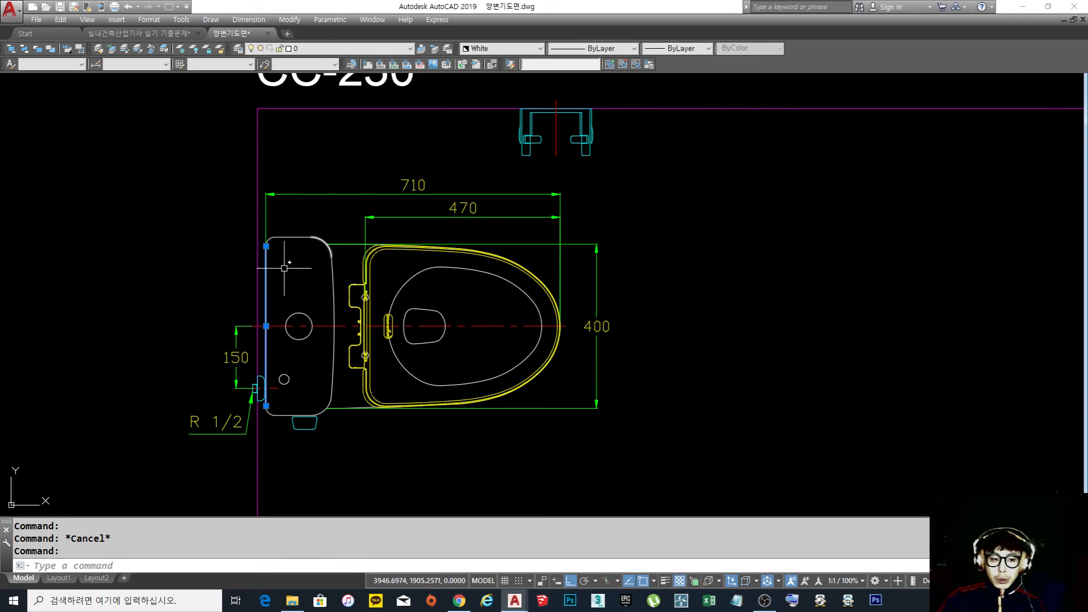
key(Escape)
click(398, 201)
click(410, 182)
key(Escape)
key(Escape)
click(419, 202)
click(396, 171)
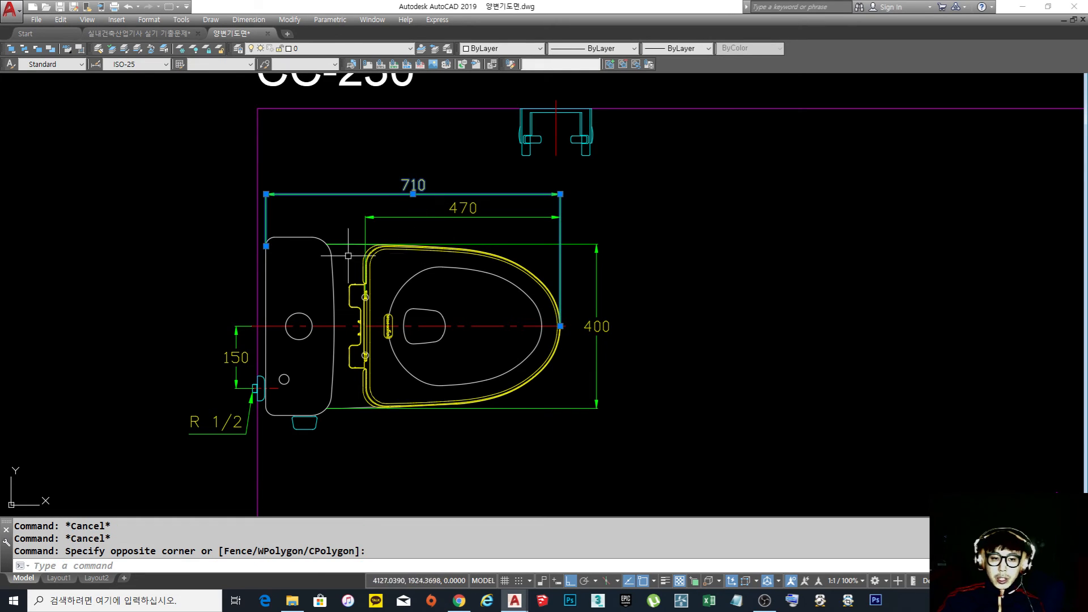
key(Escape)
scroll(261, 396, up, 4)
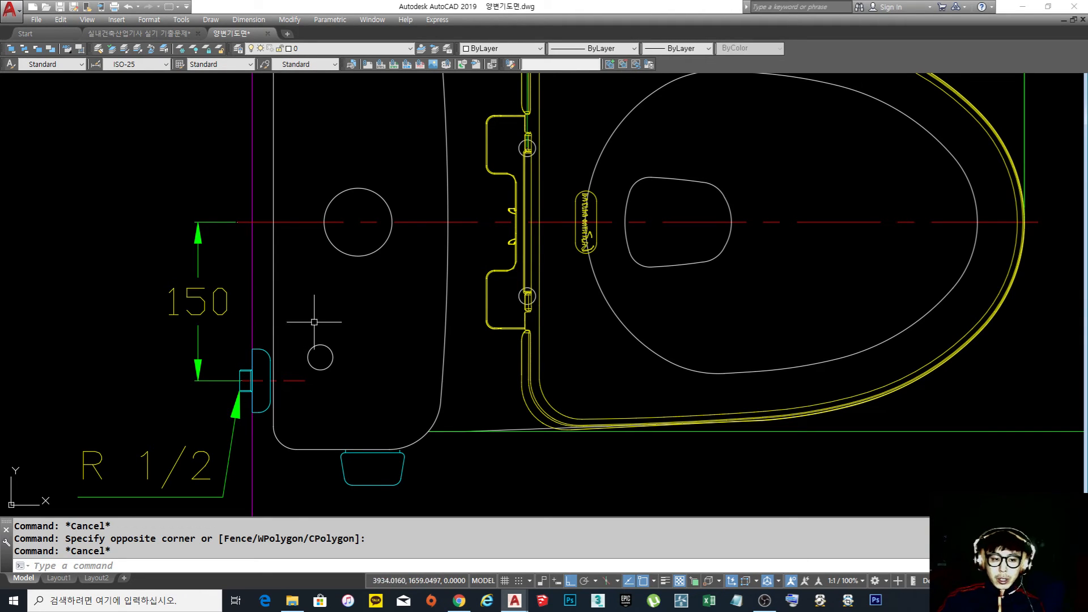
Measure the distance along the centreline from the wall line to the front tip of the CC-230 toilet
scroll(317, 322, down, 4)
text(di)
key(Escape)
key(Escape)
text(di)
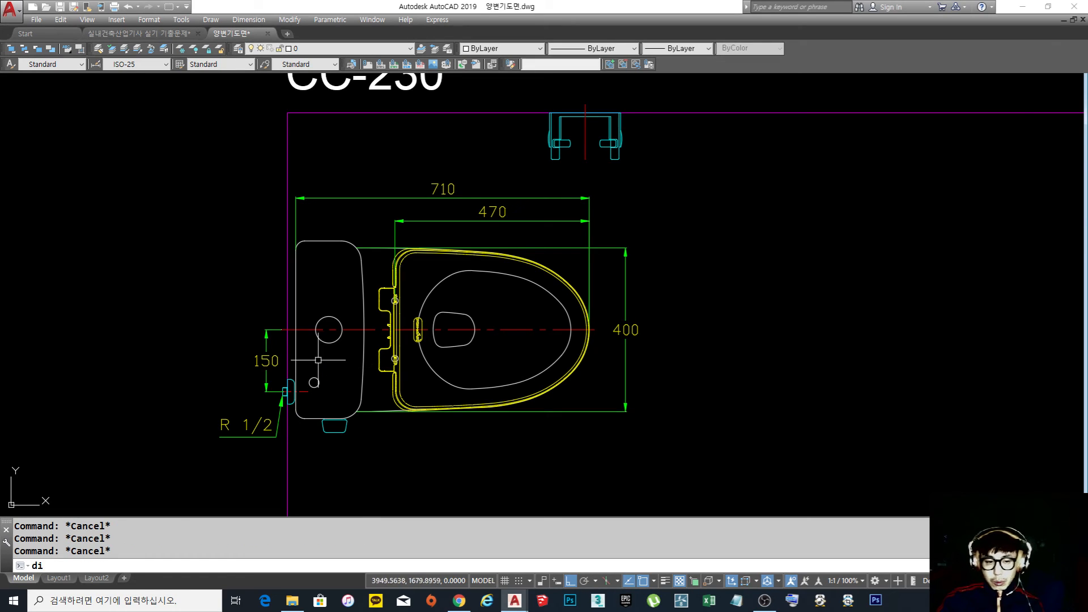
key(Return)
click(288, 329)
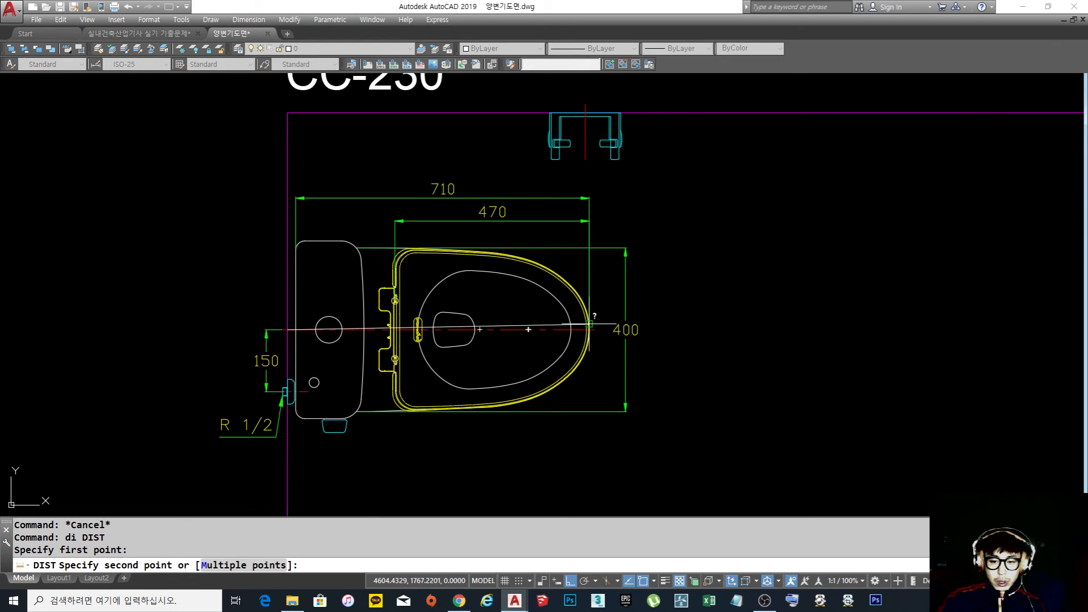
scroll(588, 329, up, 4)
scroll(588, 328, up, 2)
click(587, 321)
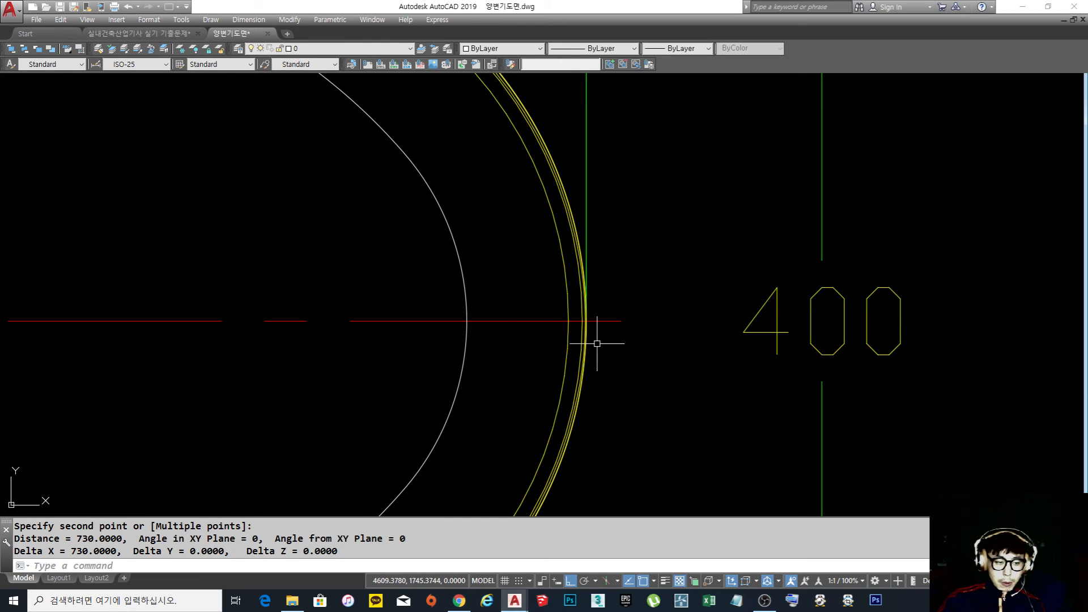
scroll(689, 295, down, 8)
scroll(521, 354, up, 2)
scroll(521, 354, down, 3)
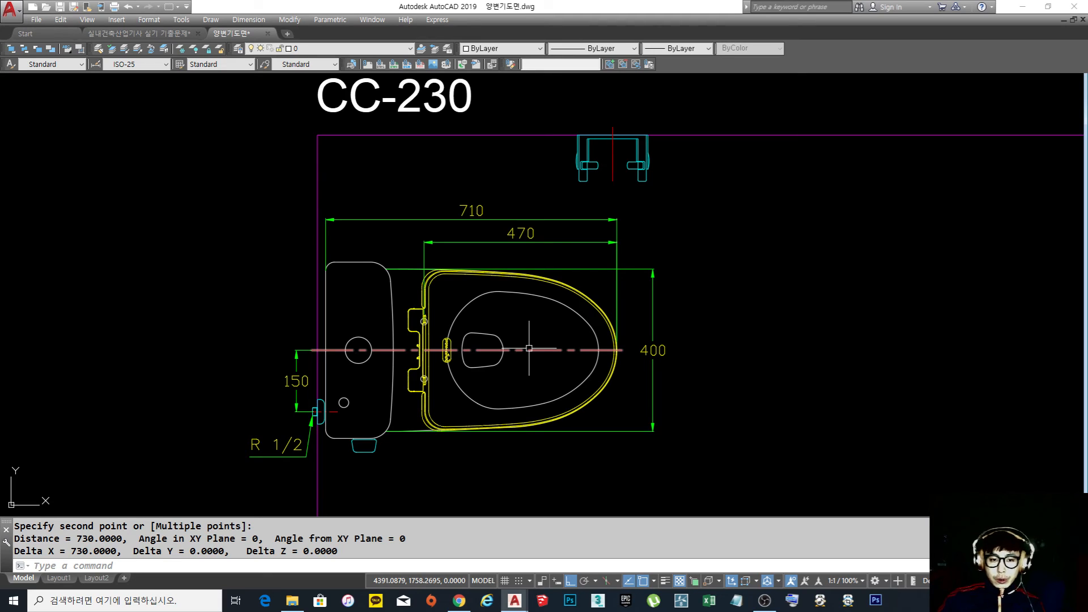
click(317, 311)
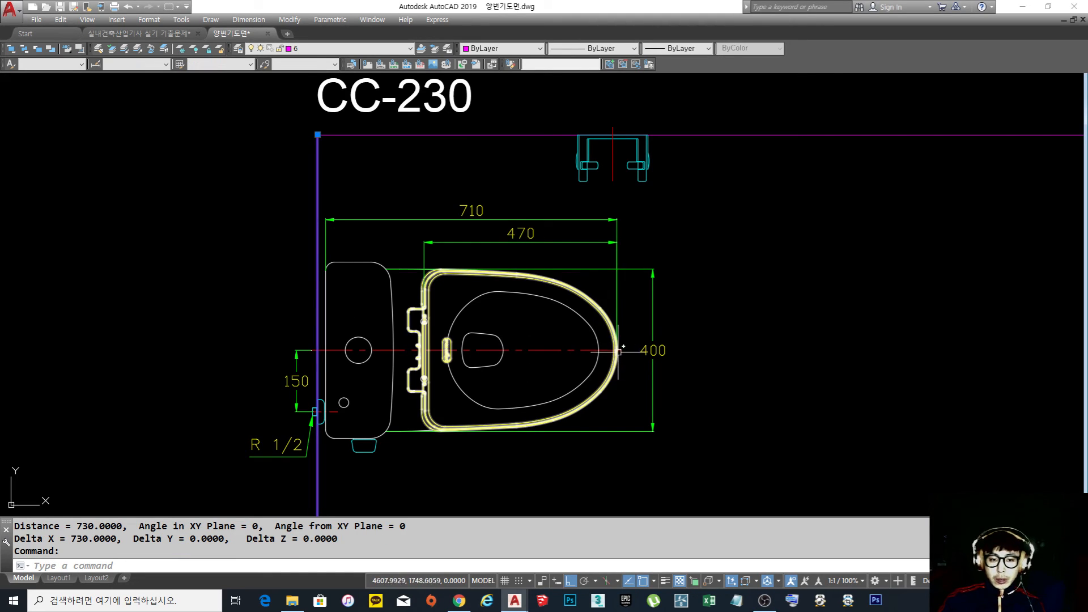
key(Escape)
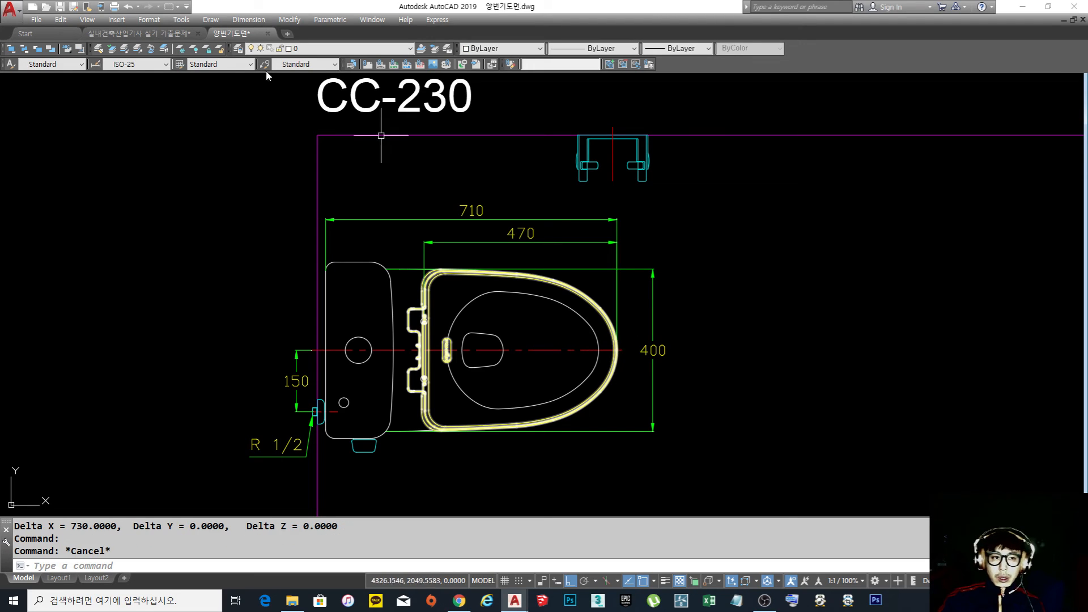
Switch back to the 실내건축산업기사 plan drawing and inspect the finish line (마감선) along the empty bathroom's lower wall
click(145, 33)
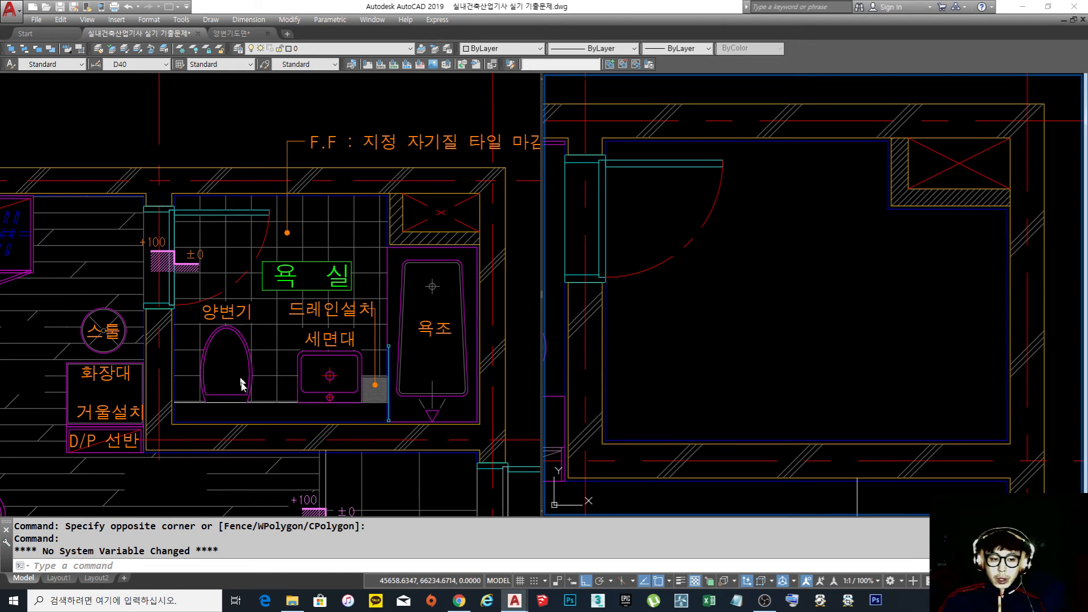
click(730, 384)
click(730, 385)
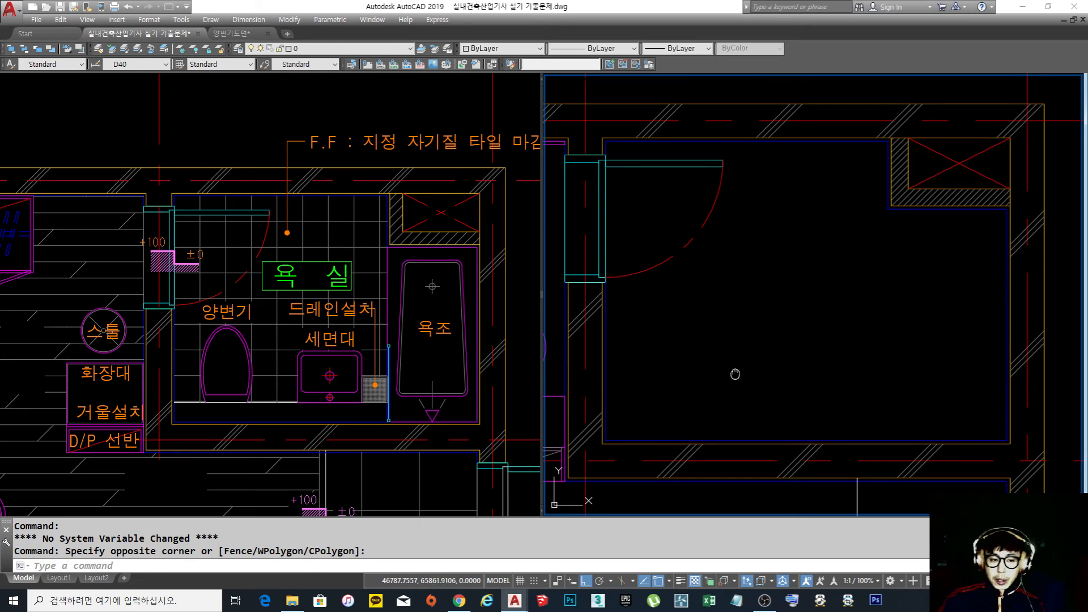
middle_drag(737, 388, 729, 378)
scroll(693, 431, up, 2)
click(693, 432)
scroll(756, 403, down, 2)
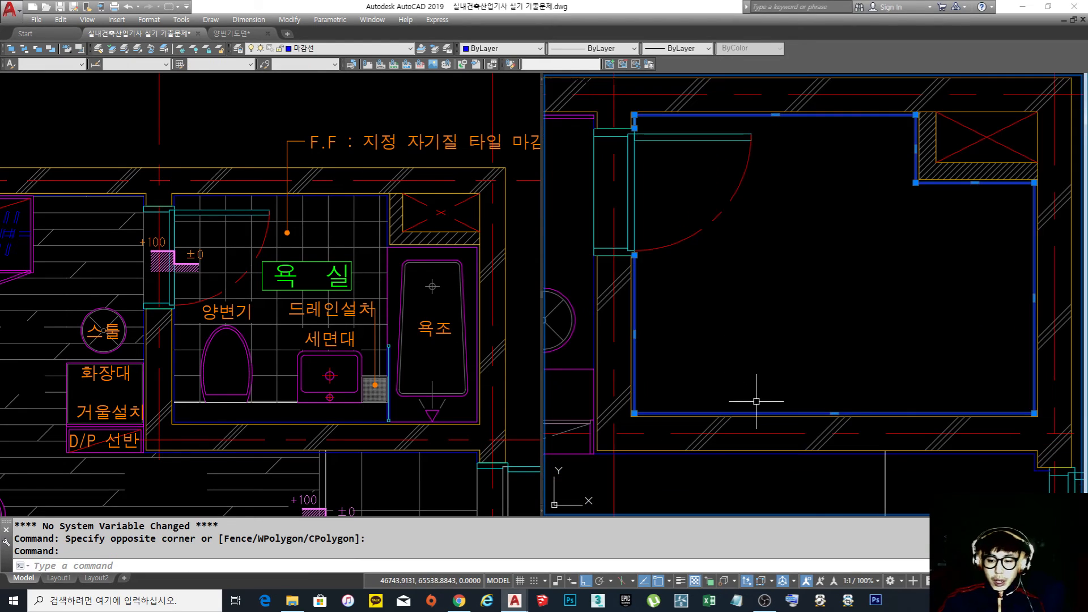
scroll(717, 416, up, 1)
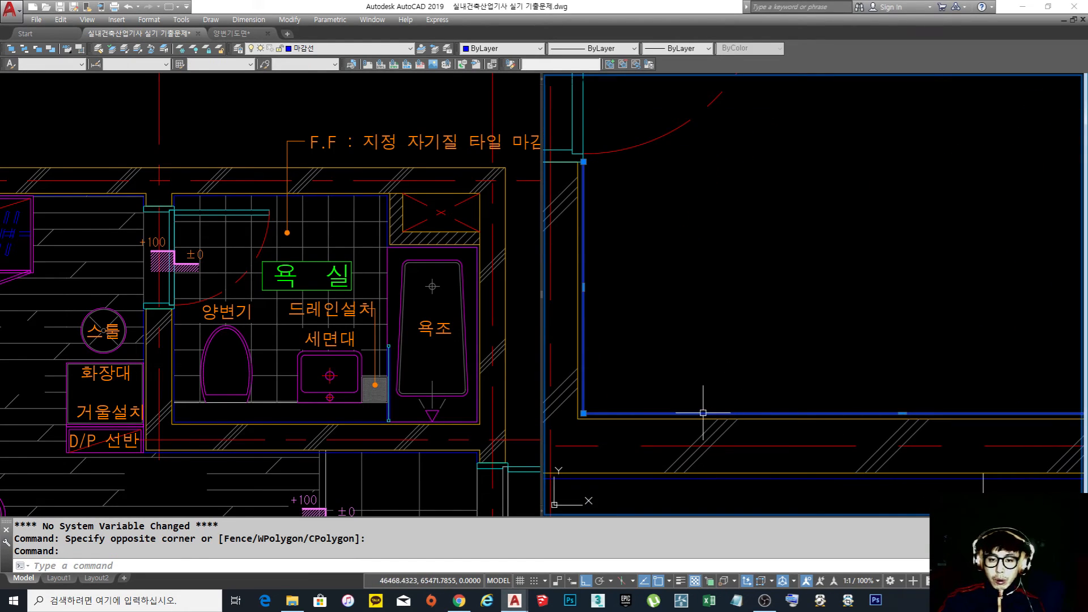
Compare the blue finish line (마감선) with the yellow wall line (벽체선) at the empty bathroom's lower wall
key(Escape)
click(663, 413)
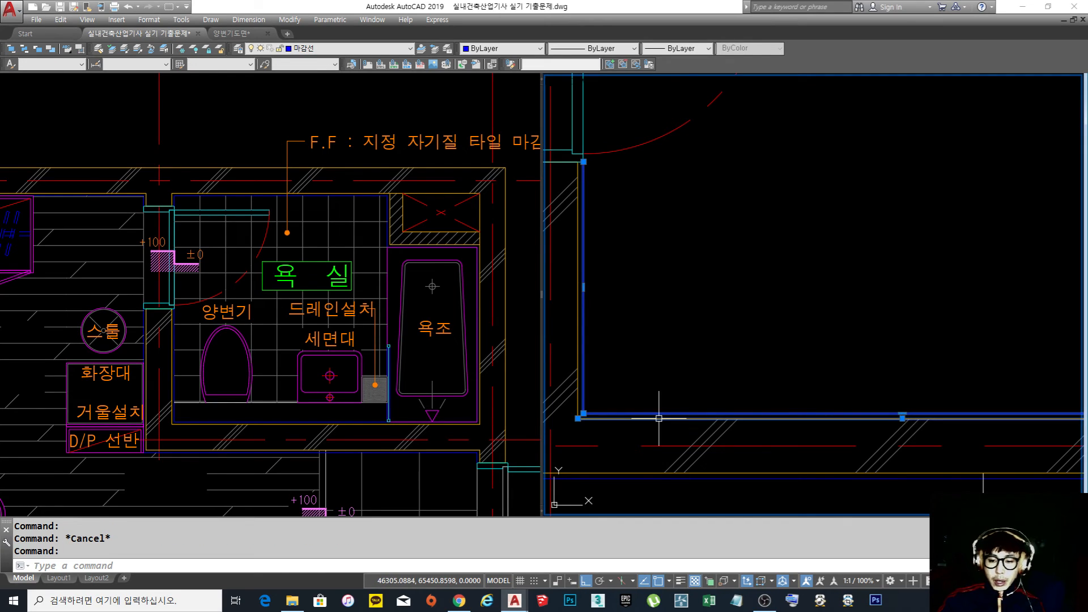
click(659, 418)
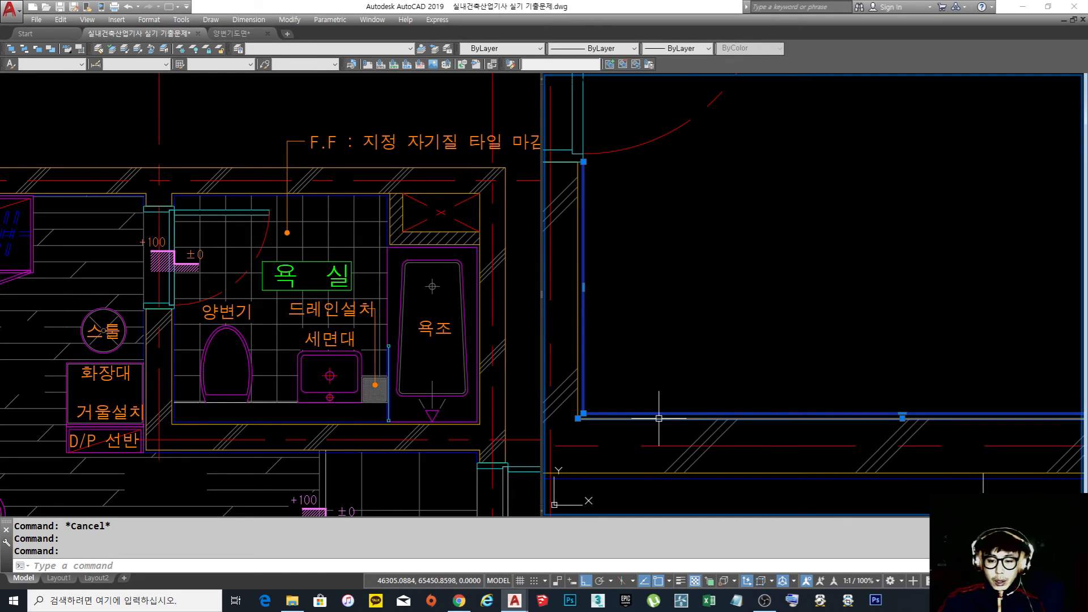
key(Escape)
click(676, 414)
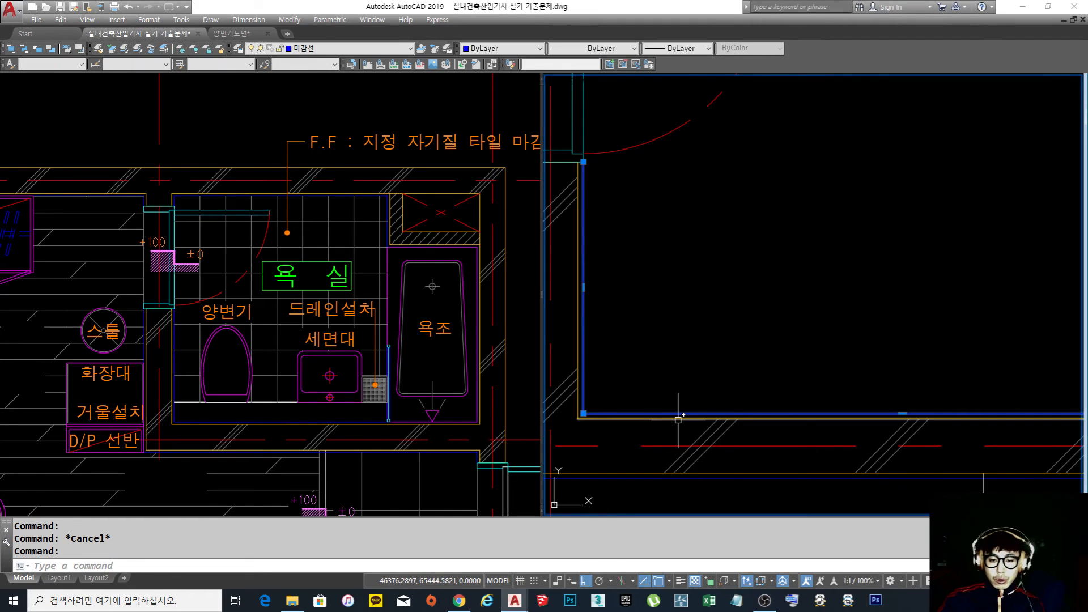
key(Escape)
click(672, 419)
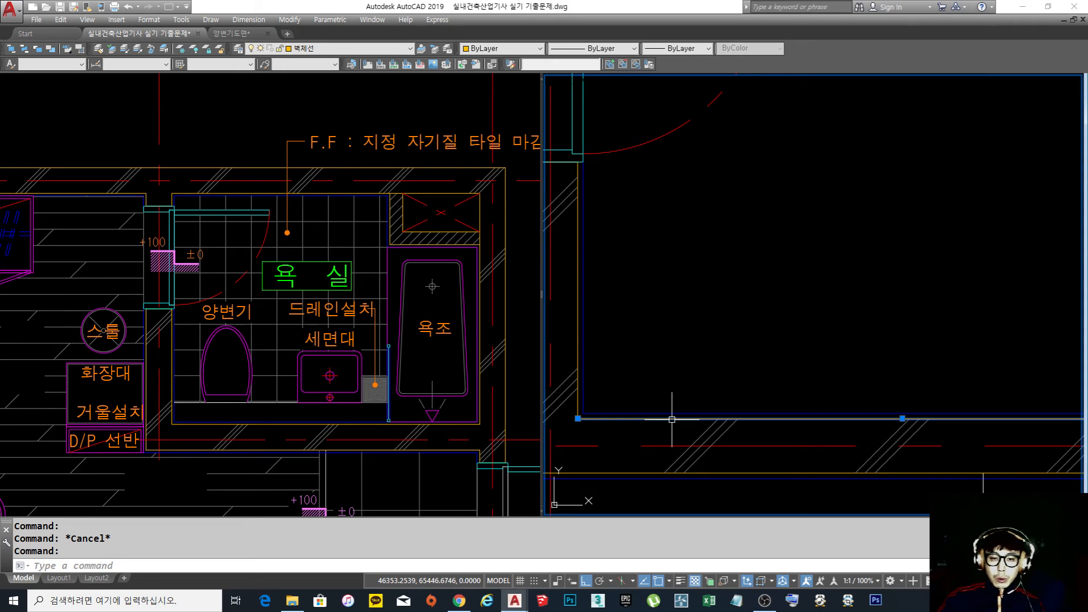
key(Escape)
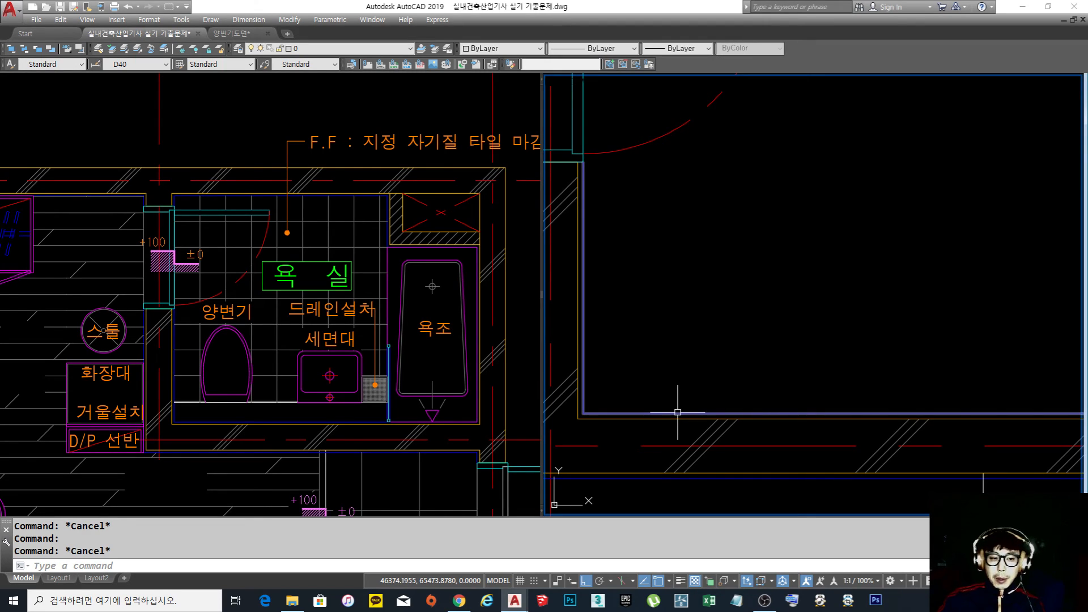
click(678, 412)
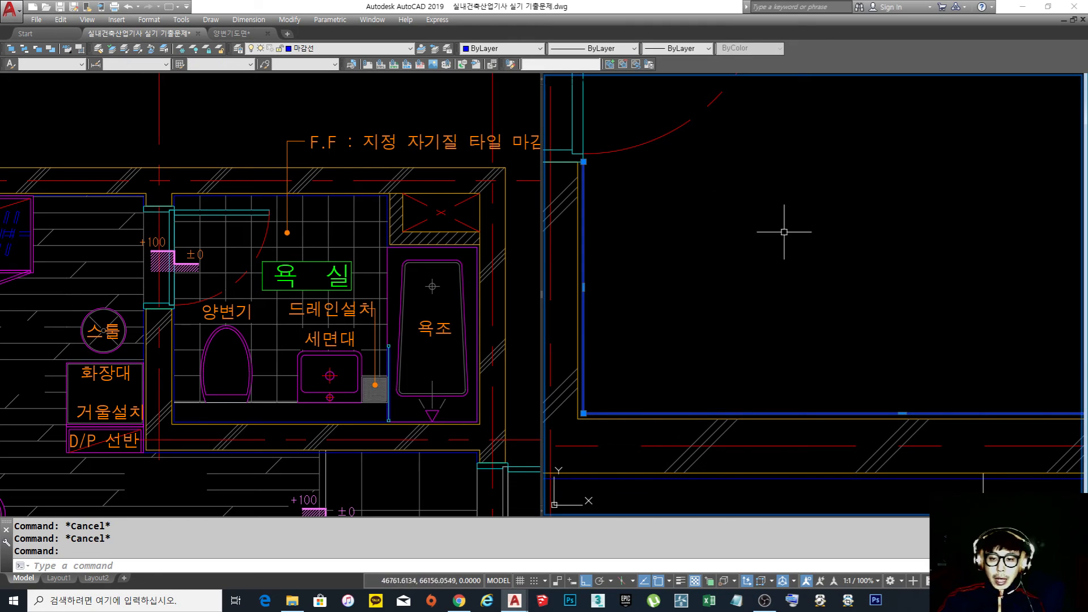
key(Escape)
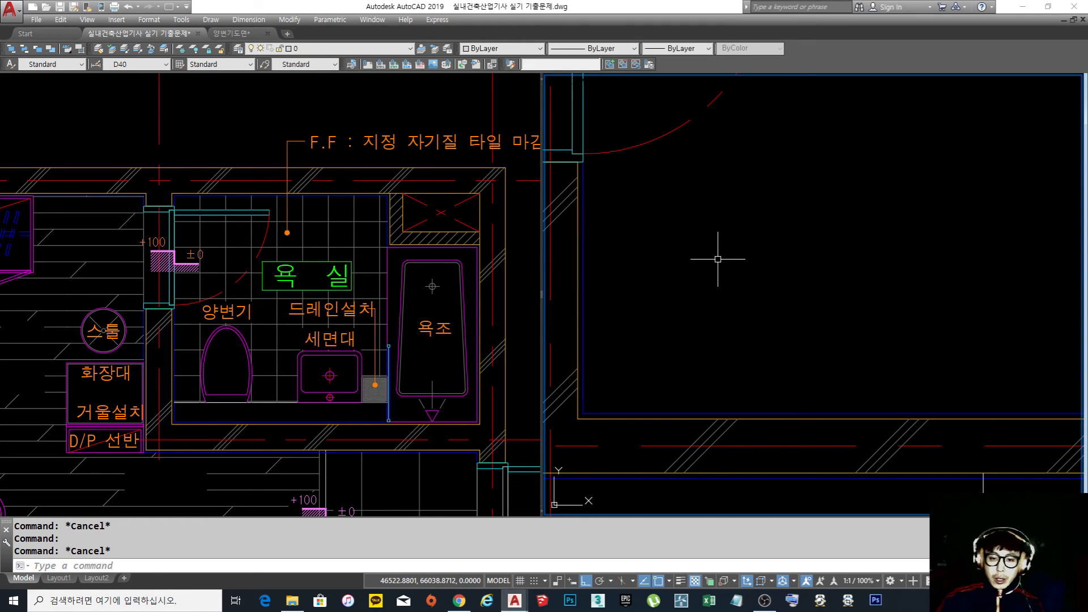
click(675, 419)
key(Escape)
click(685, 414)
key(Escape)
click(686, 415)
key(Escape)
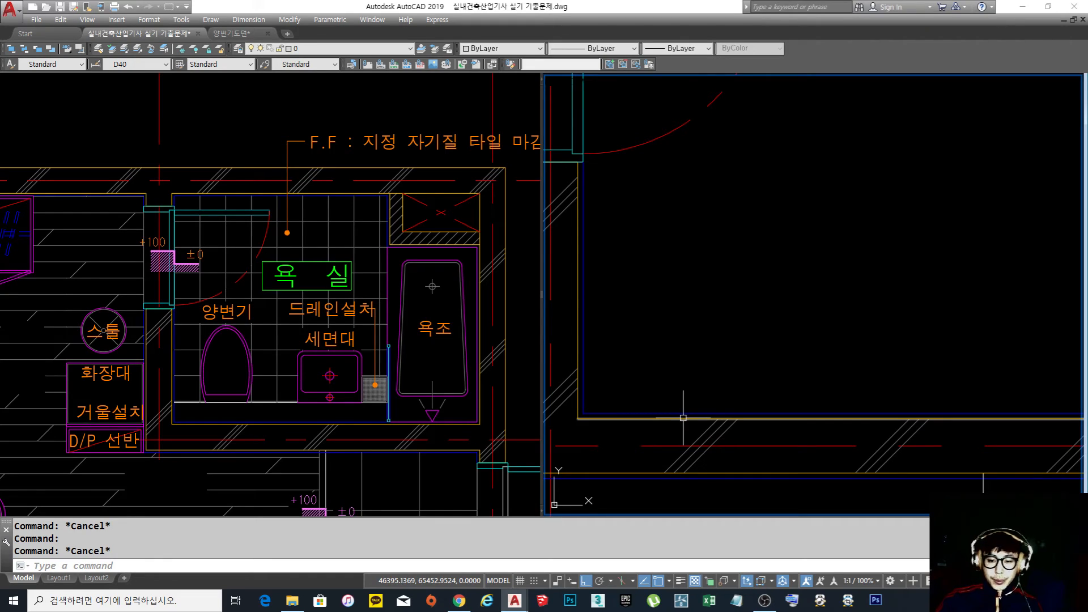
key(Escape)
key(Escape)
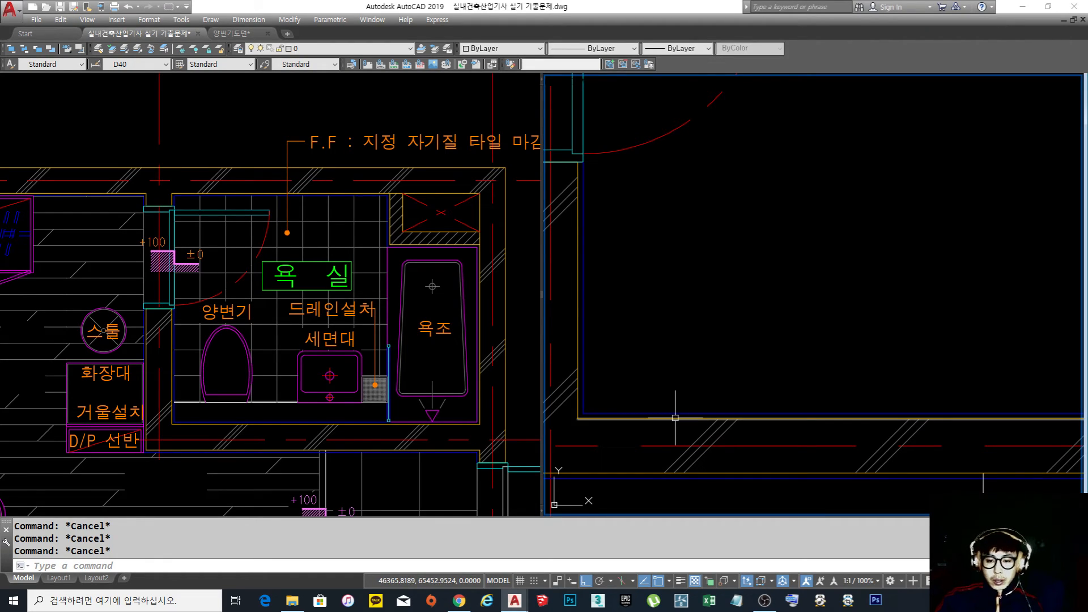
Check the vertical wall line behind the CC-230 toilet, and find the corresponding wall line (벽체선) in the bathroom plan
click(232, 33)
click(318, 341)
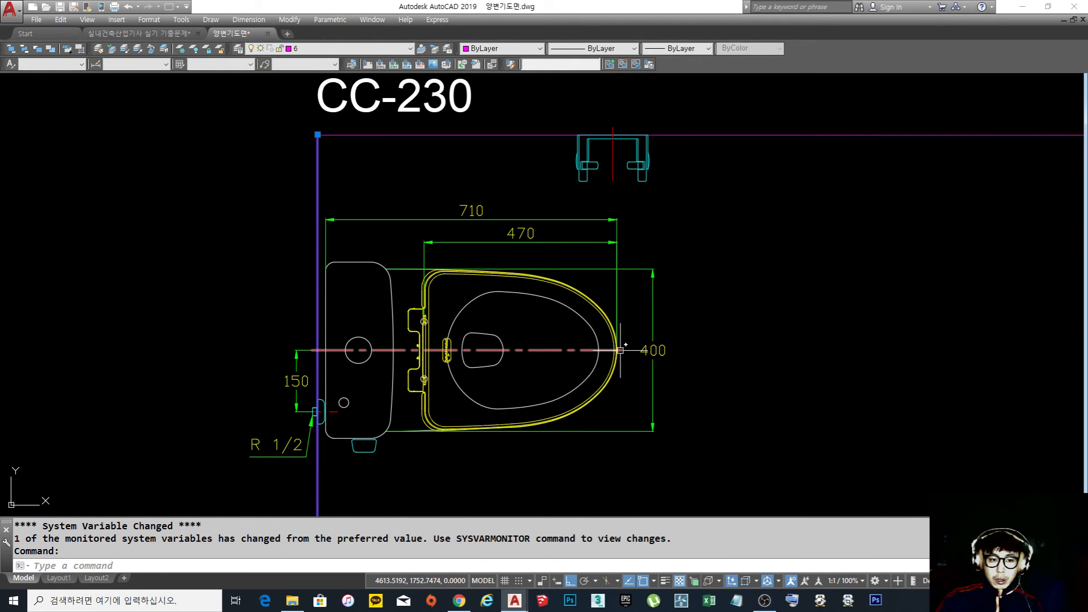
key(Escape)
click(155, 34)
key(Escape)
click(689, 421)
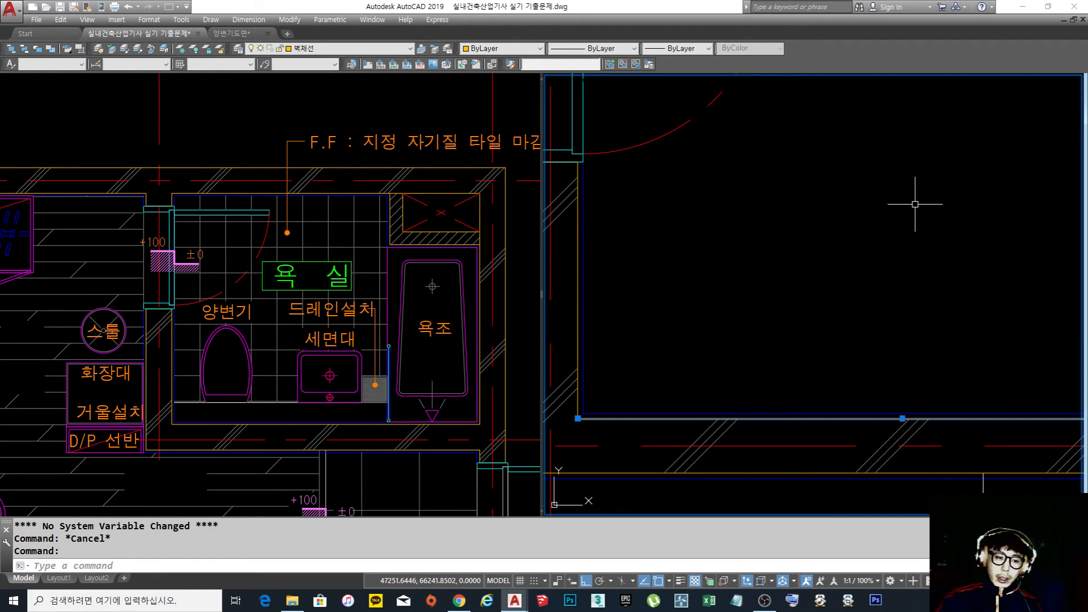
key(Escape)
Inspect the lower-left corner of the empty bathroom, where the wall line and finish line run along the toilet wall
scroll(719, 336, up, 2)
middle_drag(718, 337, 704, 379)
scroll(726, 332, down, 2)
scroll(726, 332, down, 2)
scroll(682, 417, up, 2)
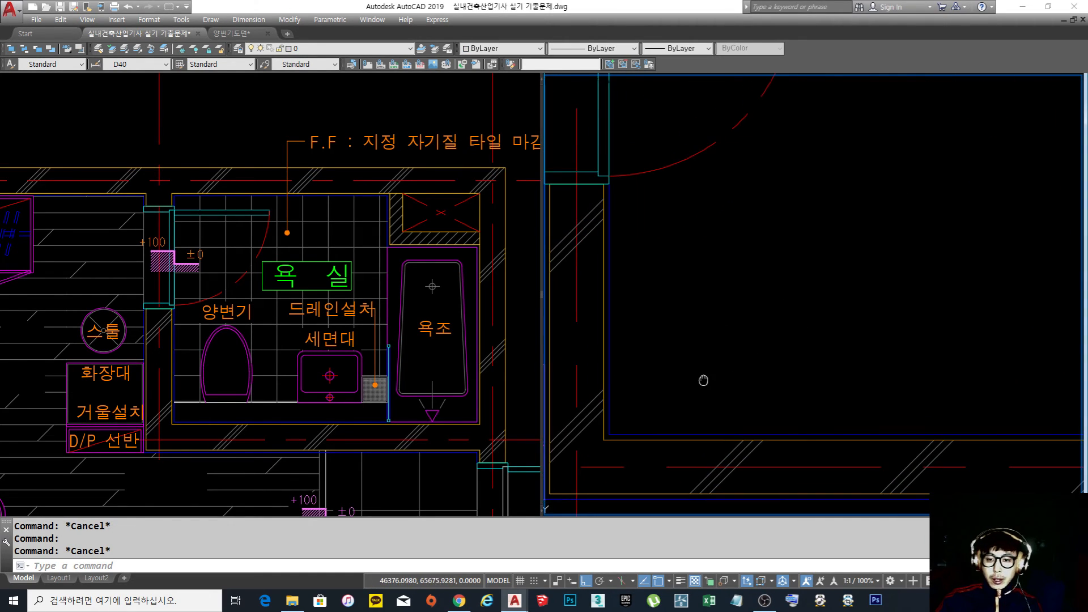
click(697, 440)
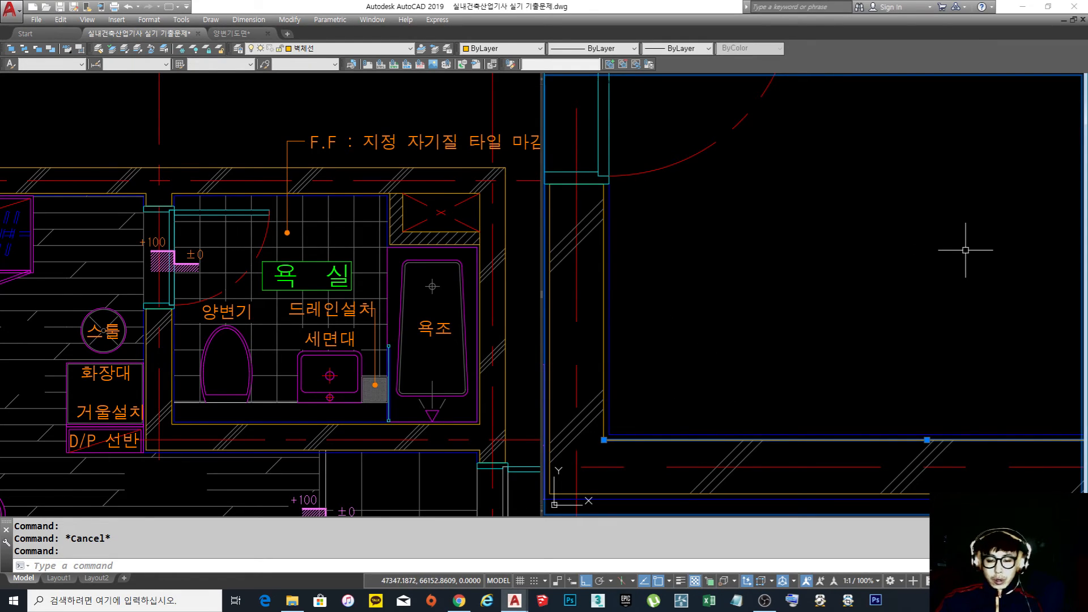
key(Escape)
middle_drag(789, 325, 770, 315)
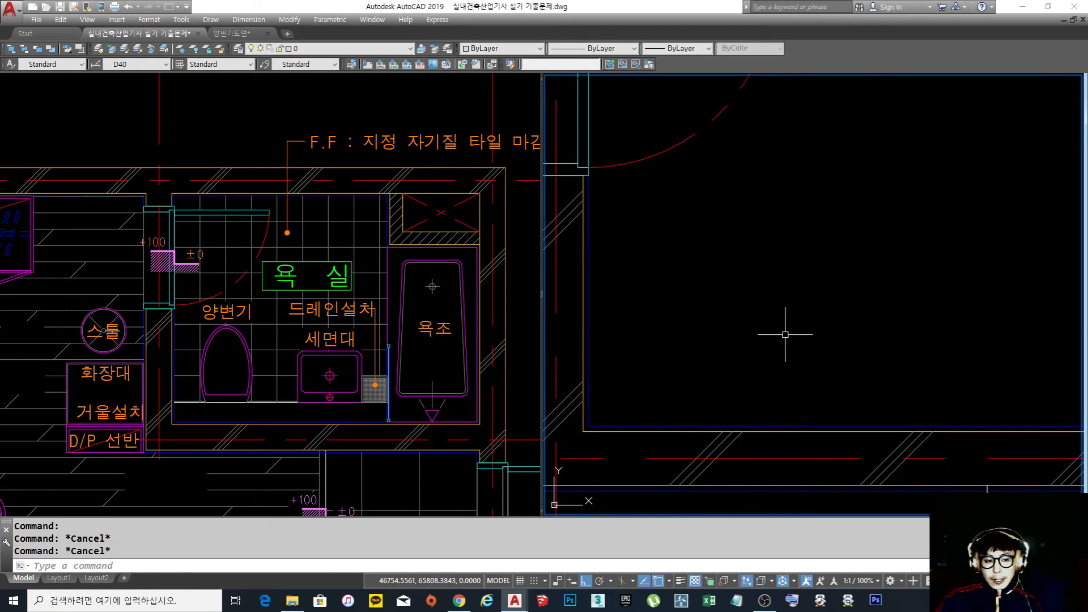
click(679, 425)
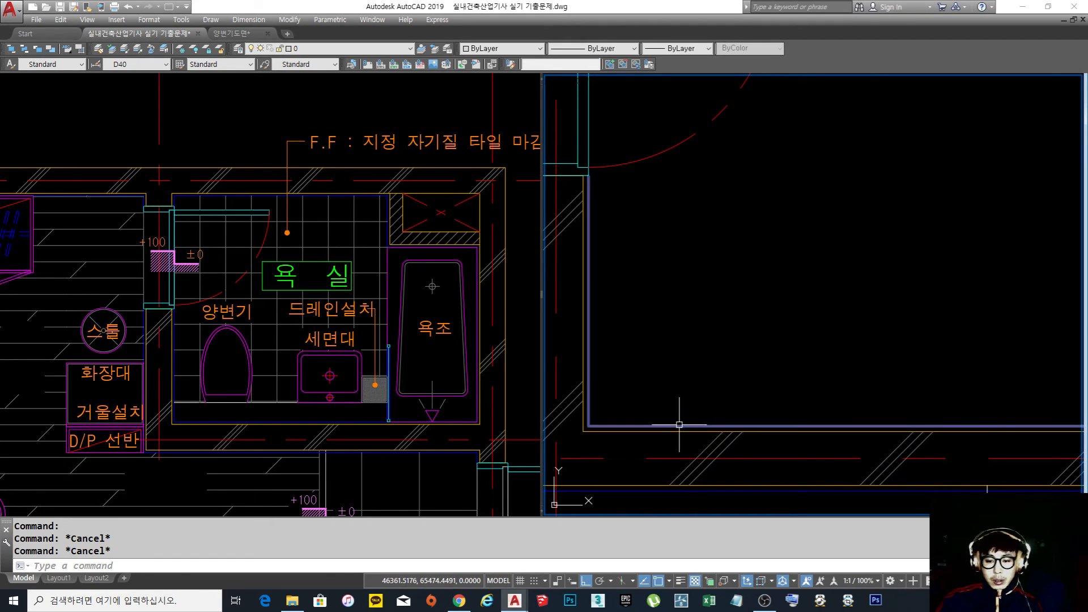
key(Escape)
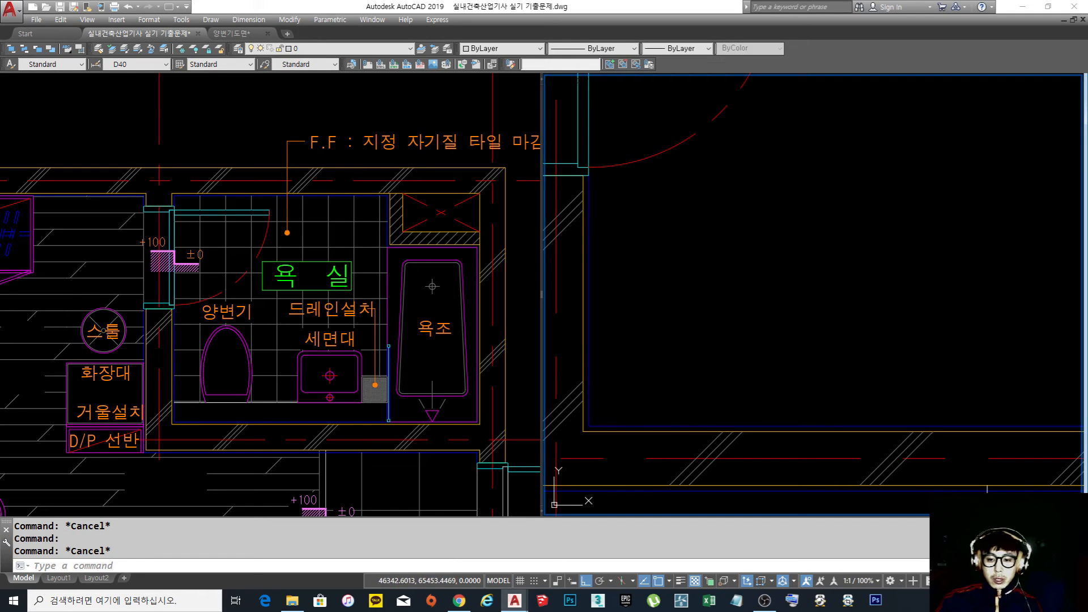
middle_drag(697, 342, 718, 339)
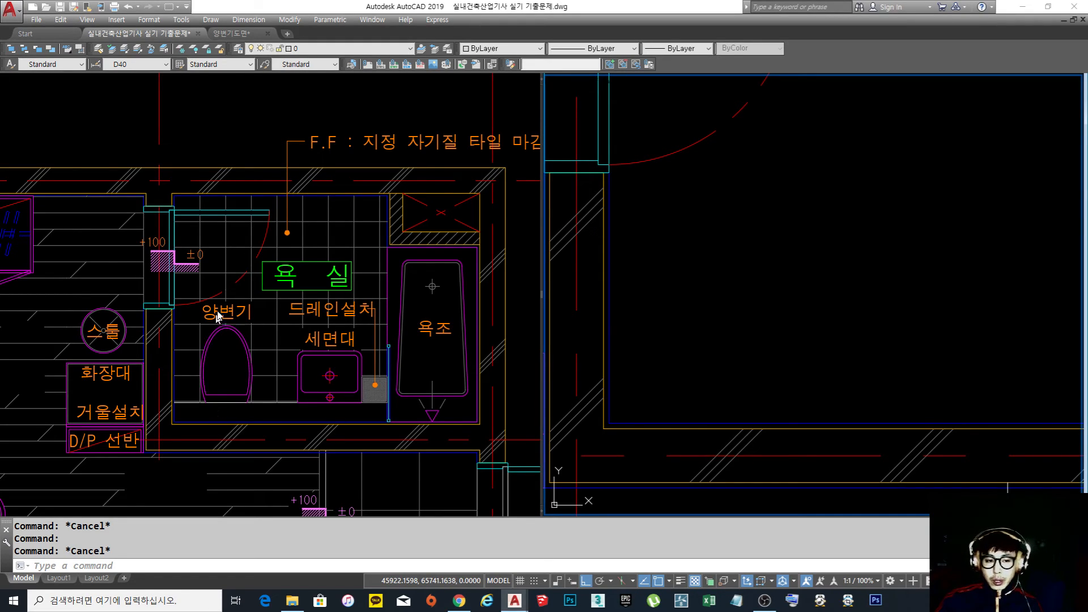
Examine the toilet and the ledge line behind it in the finished bathroom plan
click(228, 408)
scroll(212, 412, up, 2)
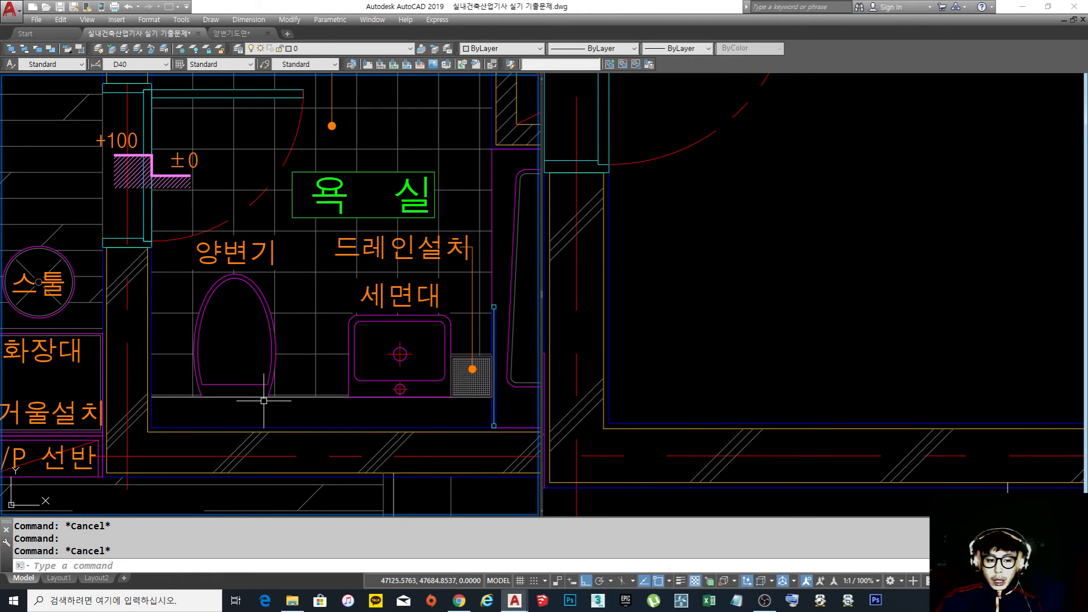
key(Escape)
Sketch a three-sided section outline above the empty plan with Line: ceiling line about 1330 long, vertical wall line and floor line
click(823, 358)
scroll(823, 357, down, 8)
mouse_move(824, 357)
middle_down()
mouse_move(773, 318)
mouse_move(744, 371)
mouse_move(725, 353)
mouse_move(719, 359)
middle_up()
scroll(720, 324, up, 4)
text(l)
key(Return)
click(706, 127)
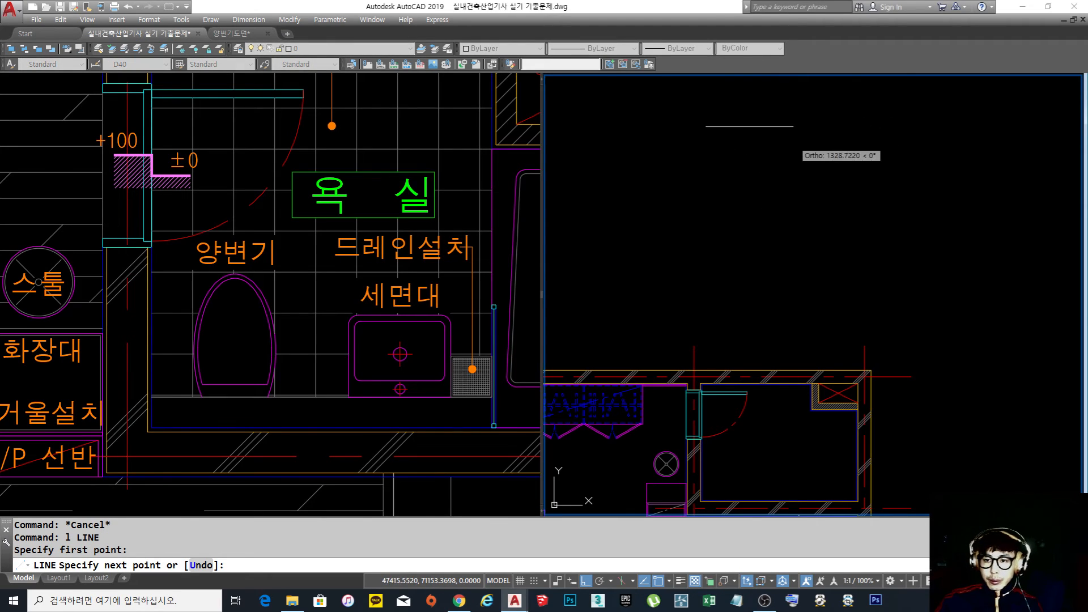
click(793, 127)
click(793, 309)
click(683, 282)
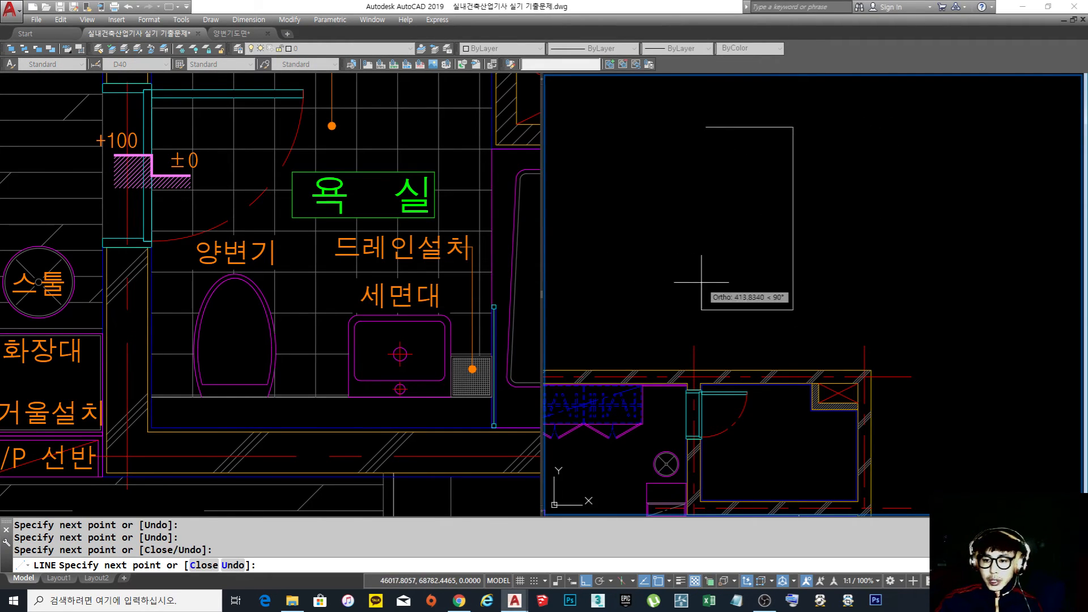
key(Return)
Draw a small flat horizontal rectangle inside the section outline, beside the wall line
scroll(763, 246, up, 3)
text(r)
key(Escape)
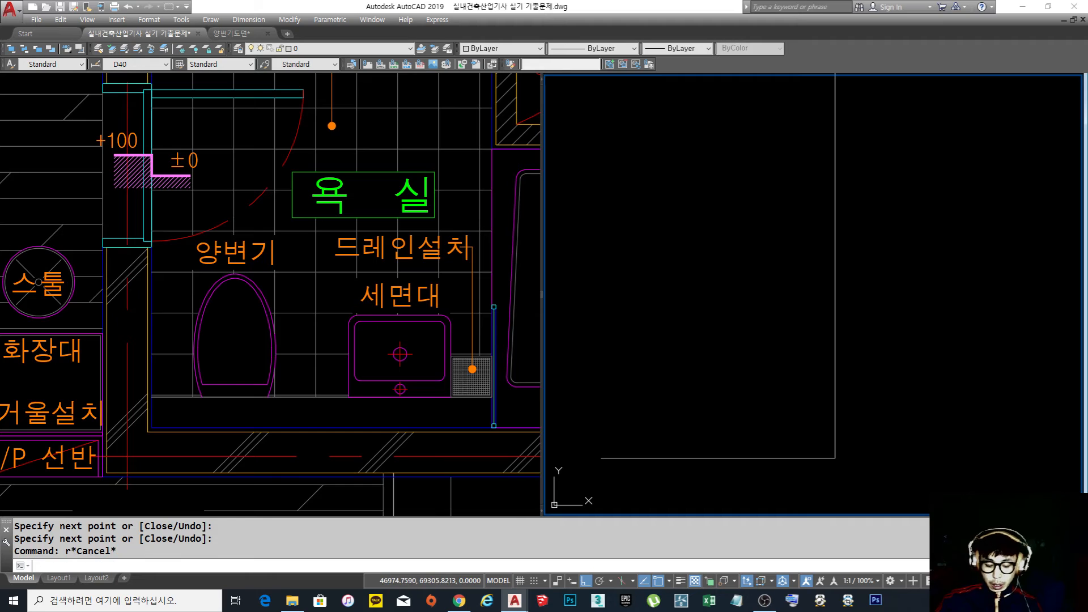
key(Escape)
text(rec)
key(Return)
scroll(761, 301, down, 2)
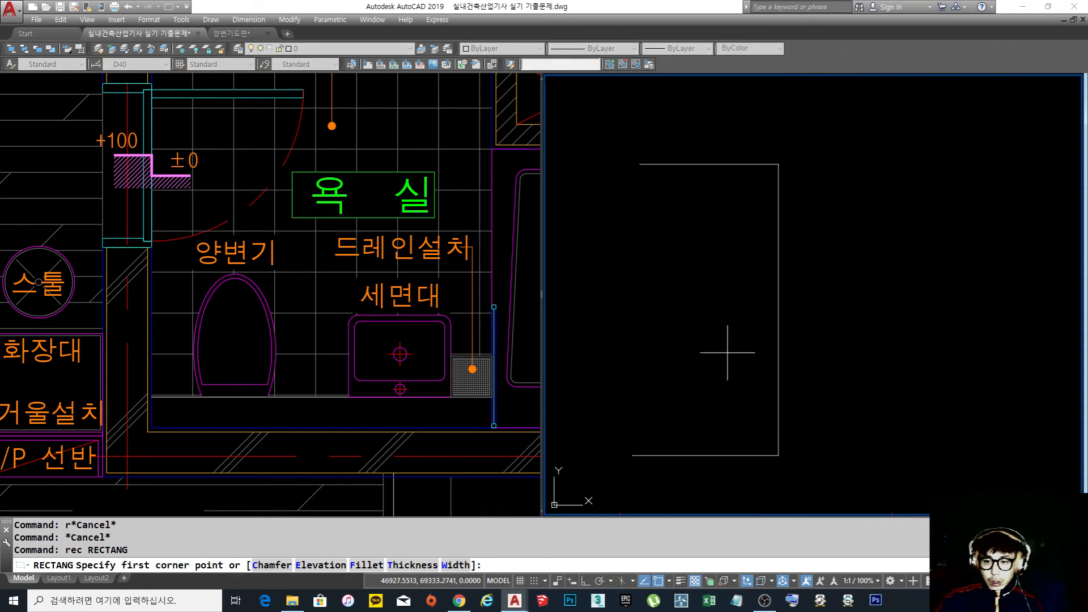
click(710, 351)
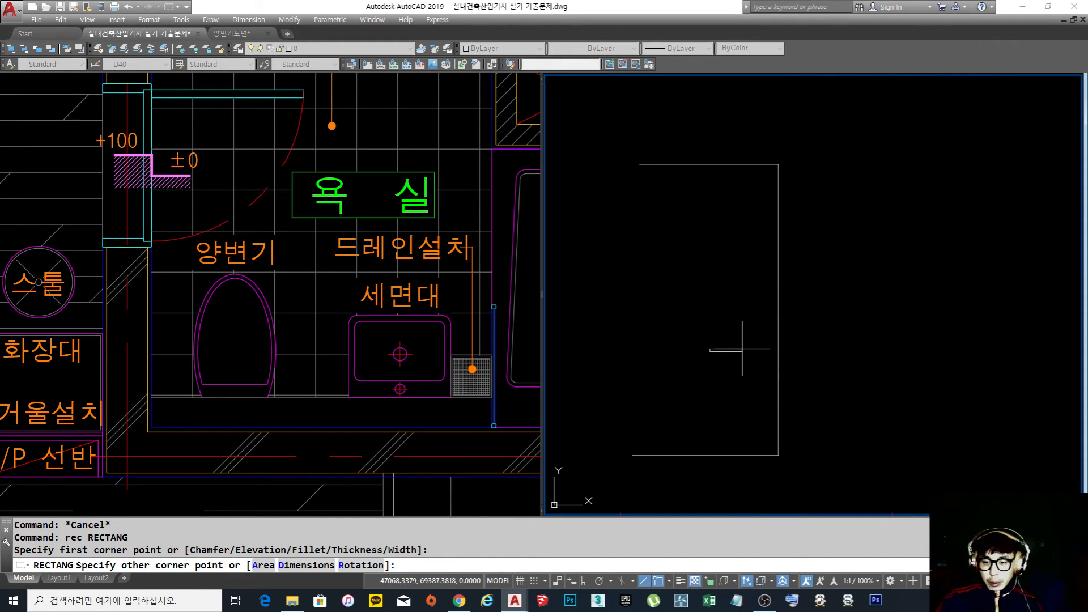
click(737, 347)
Move the small flat rectangle so its wall-side end sits on the vertical wall line at mid-height
text(m)
key(Return)
click(746, 289)
click(692, 370)
key(Return)
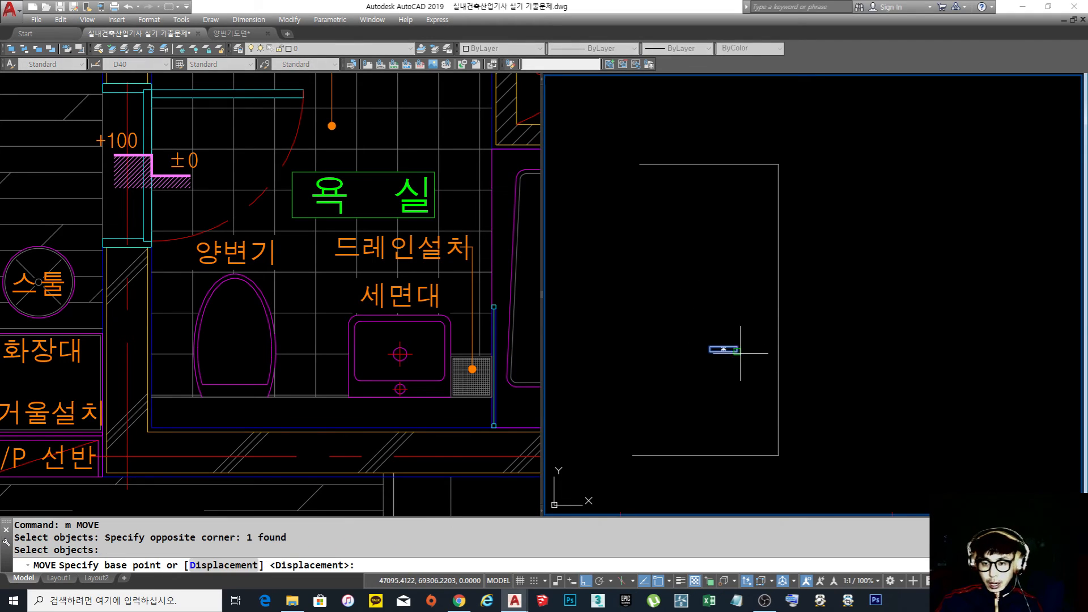
click(737, 351)
click(779, 310)
middle_drag(801, 333, 792, 340)
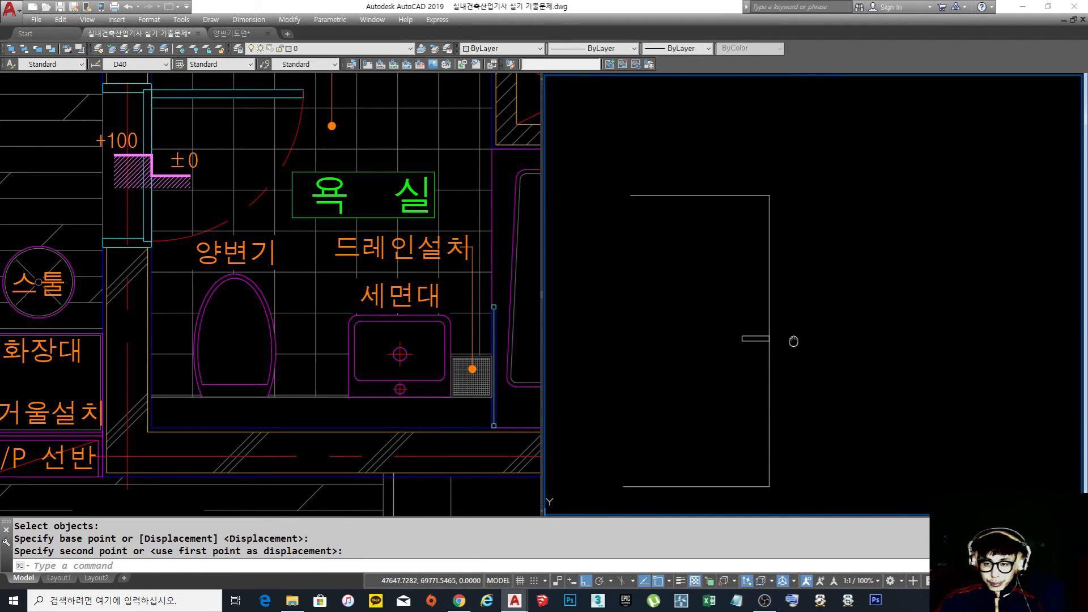
Draw a tall rectangle from the ceiling corner down along the wall, as deep as the small flat rectangle
text(rec)
key(Return)
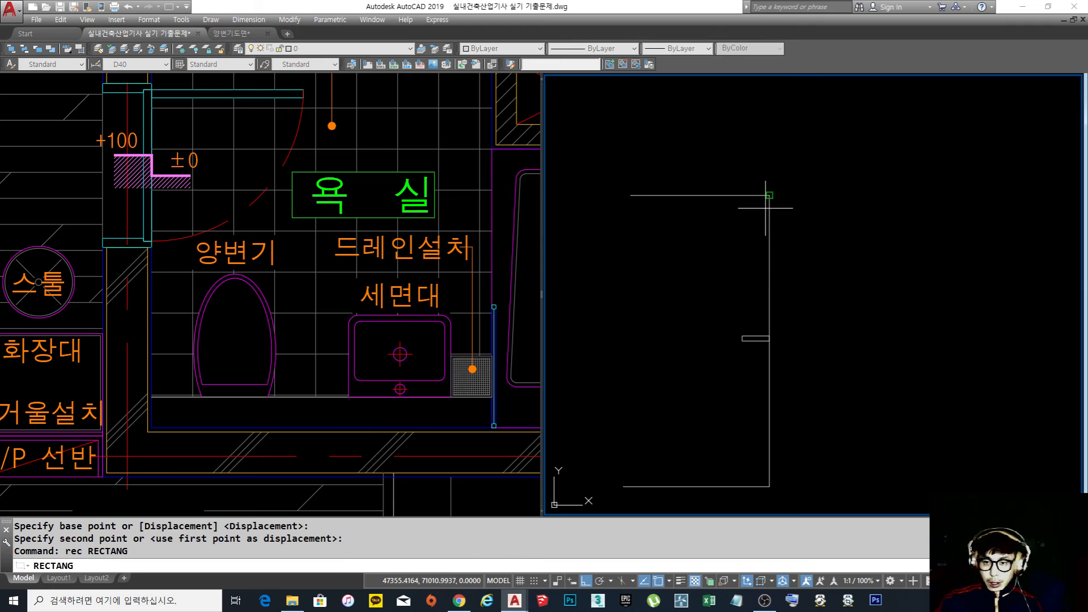
click(770, 196)
click(743, 336)
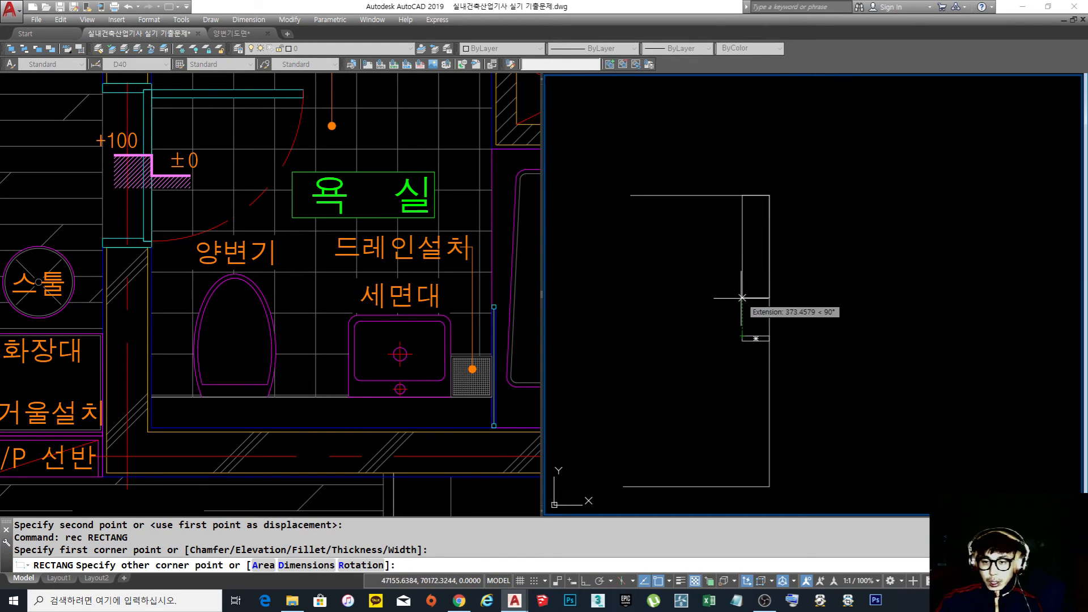
key(Escape)
Draw a diagonal line across the tall rectangle from its lower outer corner to the ceiling corner
middle_drag(748, 308, 750, 318)
text(l)
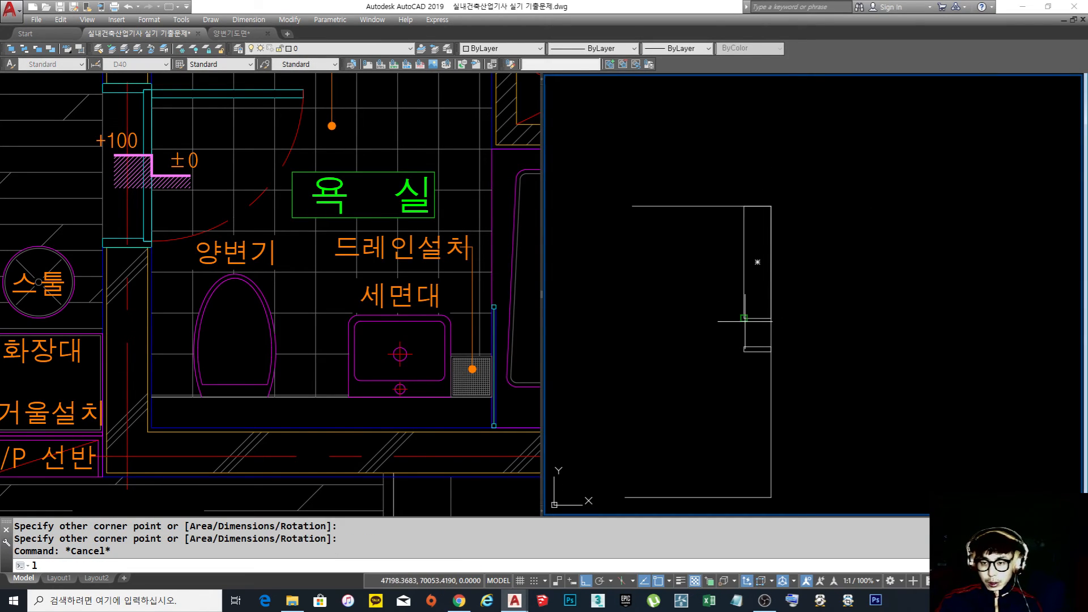
key(Return)
click(743, 319)
click(770, 208)
key(Return)
middle_drag(741, 420, 763, 337)
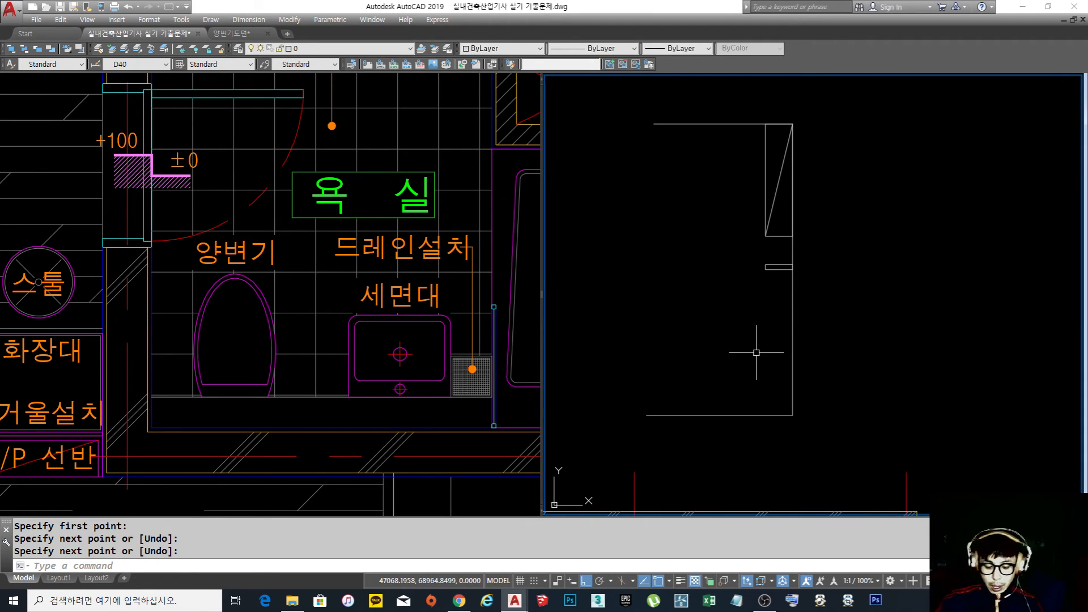
Draw an upright rectangle for the toilet tank inside the section outline, below the small flat rectangle
text(rec)
key(Return)
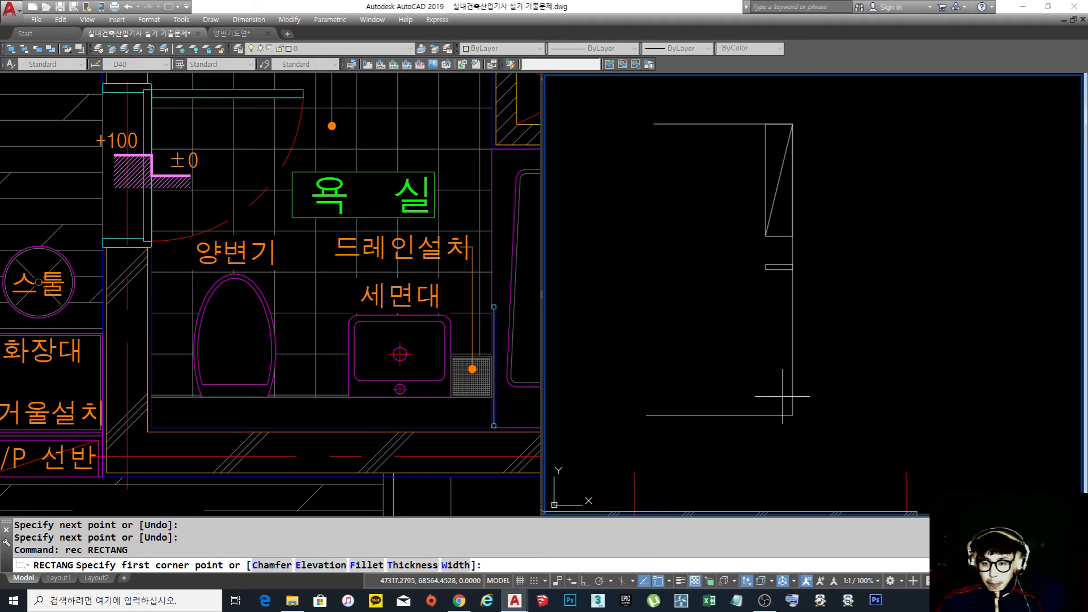
click(780, 376)
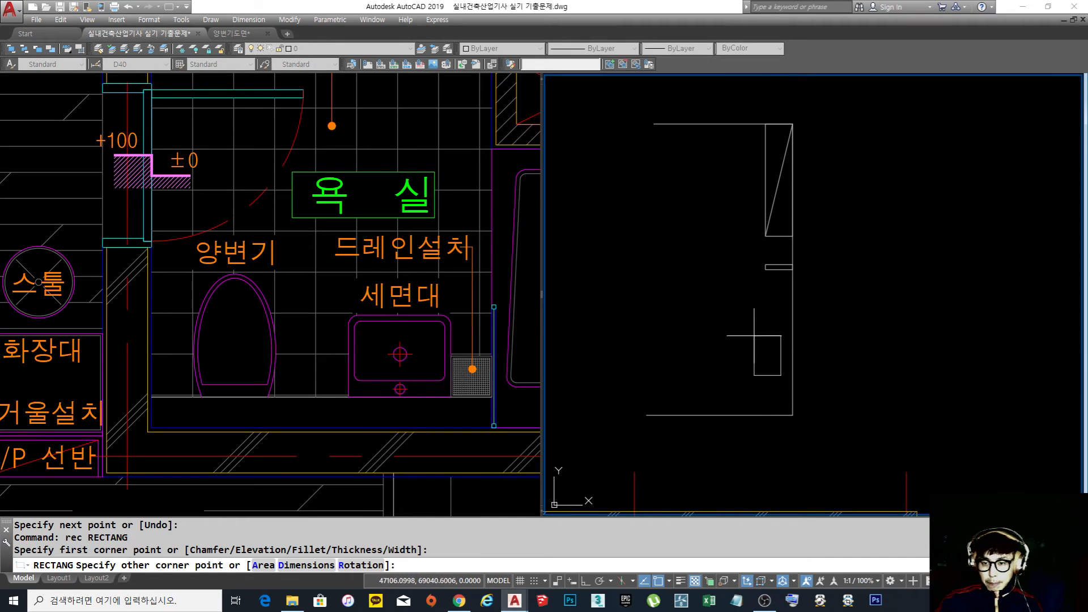
click(752, 300)
Move the tank rectangle slightly toward the vertical wall line, leaving a narrow gap
scroll(785, 369, up, 2)
text(m)
key(Return)
click(775, 408)
click(761, 362)
key(Return)
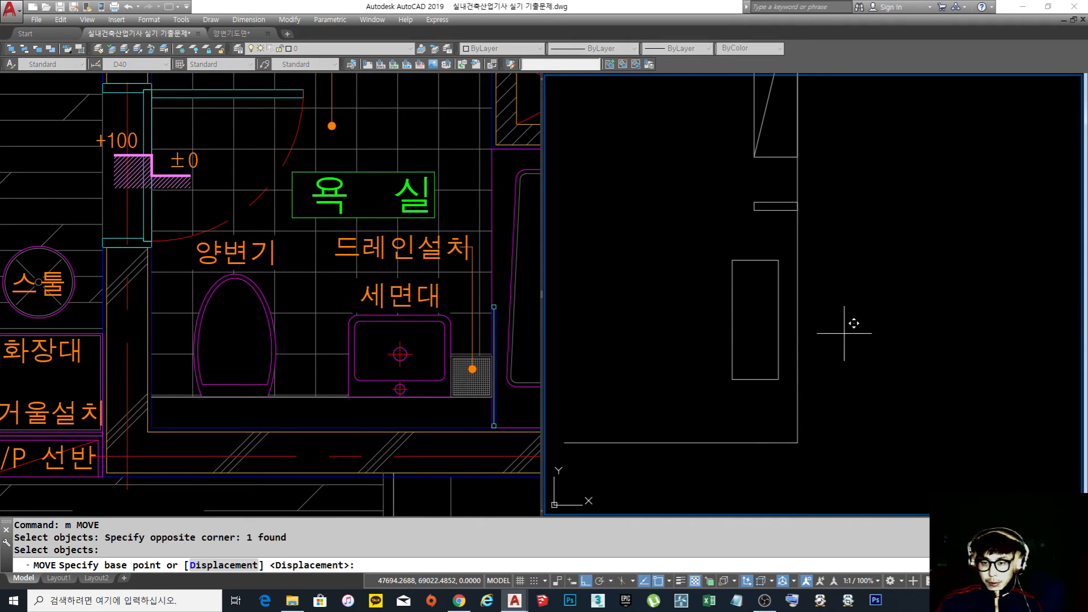
click(844, 333)
click(857, 330)
middle_drag(766, 343, 826, 319)
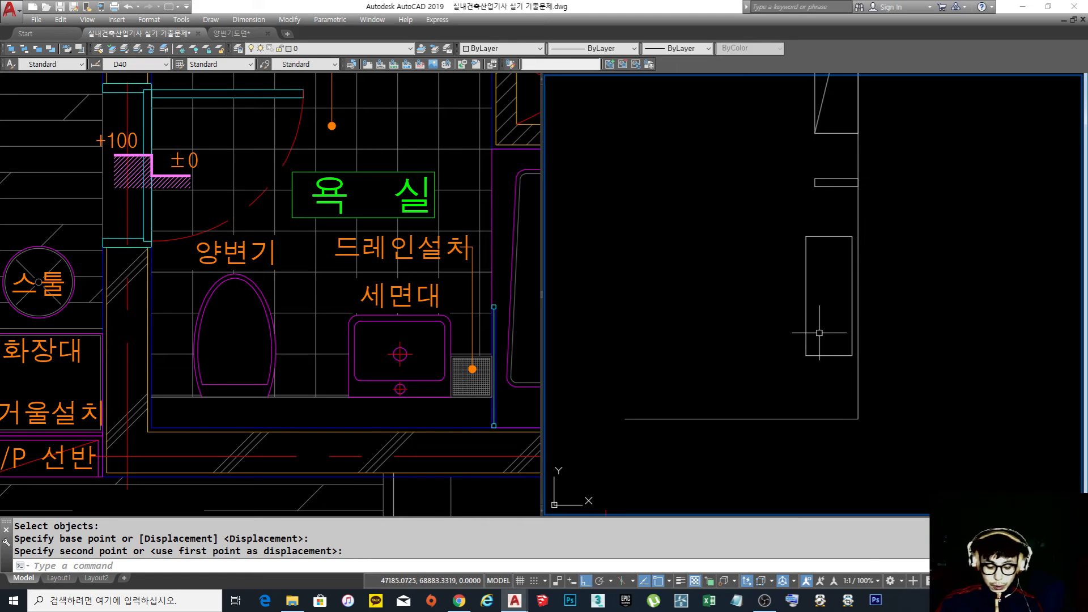
Draw a wide ellipse for the toilet bowl, its horizontal axis ending inside the lower part of the tank rectangle
text(e)
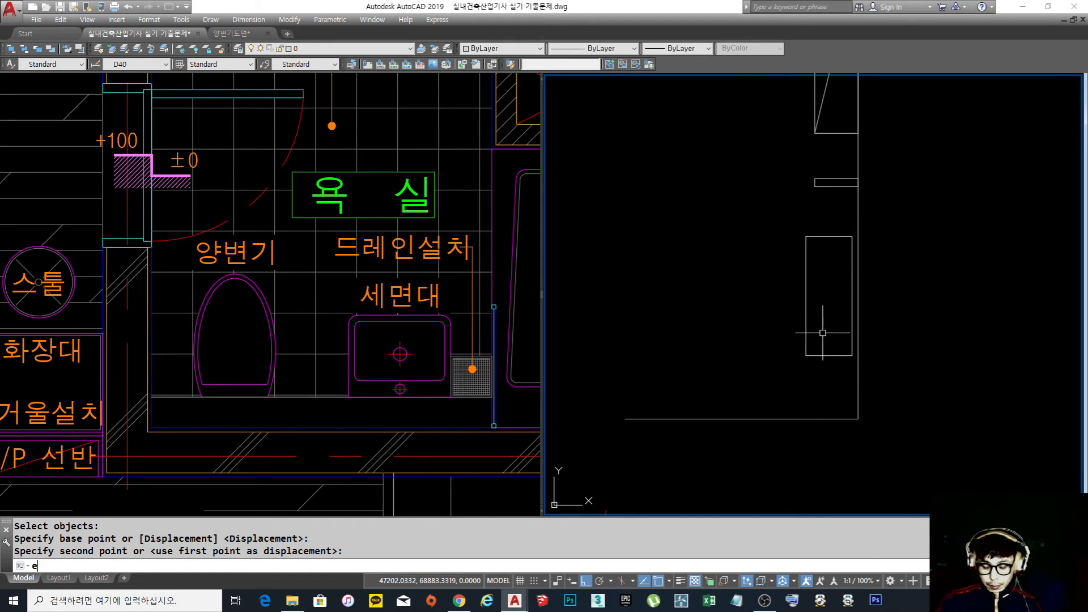
text(l)
key(Return)
click(665, 334)
click(817, 335)
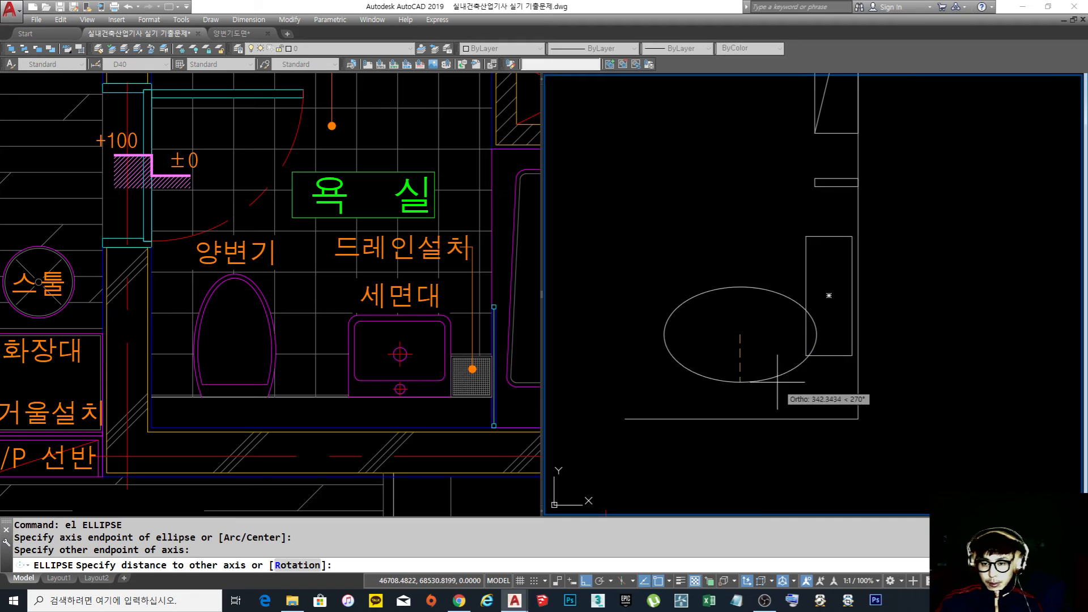
click(782, 398)
middle_drag(702, 331, 685, 349)
Draw a line along the ellipse's horizontal axis and trim away the upper half of the ellipse
text(l)
key(Return)
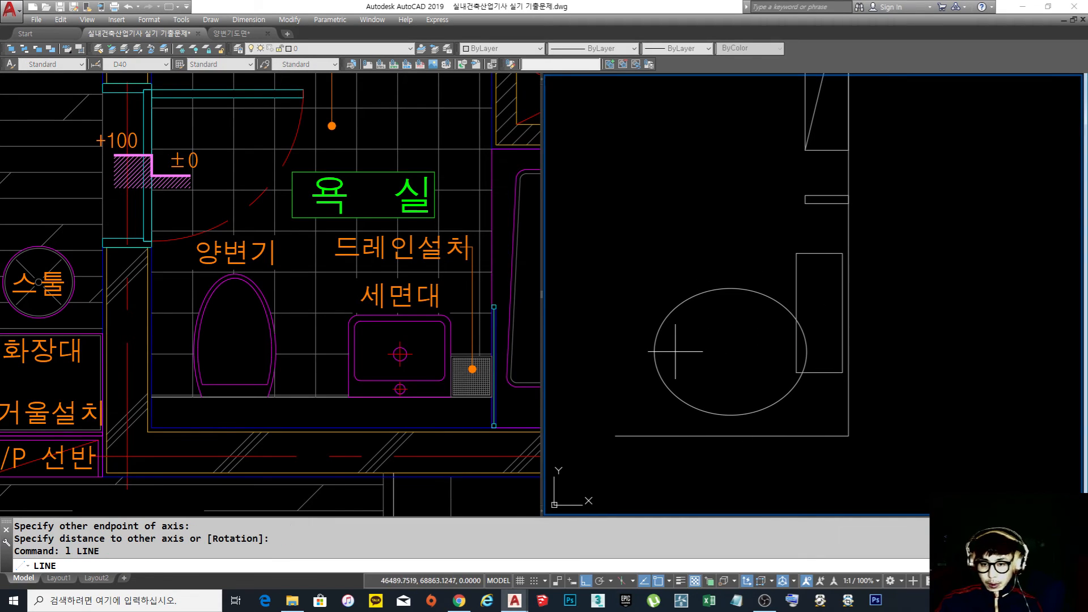
click(655, 352)
click(807, 352)
text(tr)
key(Return)
click(733, 366)
click(723, 342)
key(Return)
click(729, 311)
click(657, 246)
key(Escape)
scroll(772, 335, up, 4)
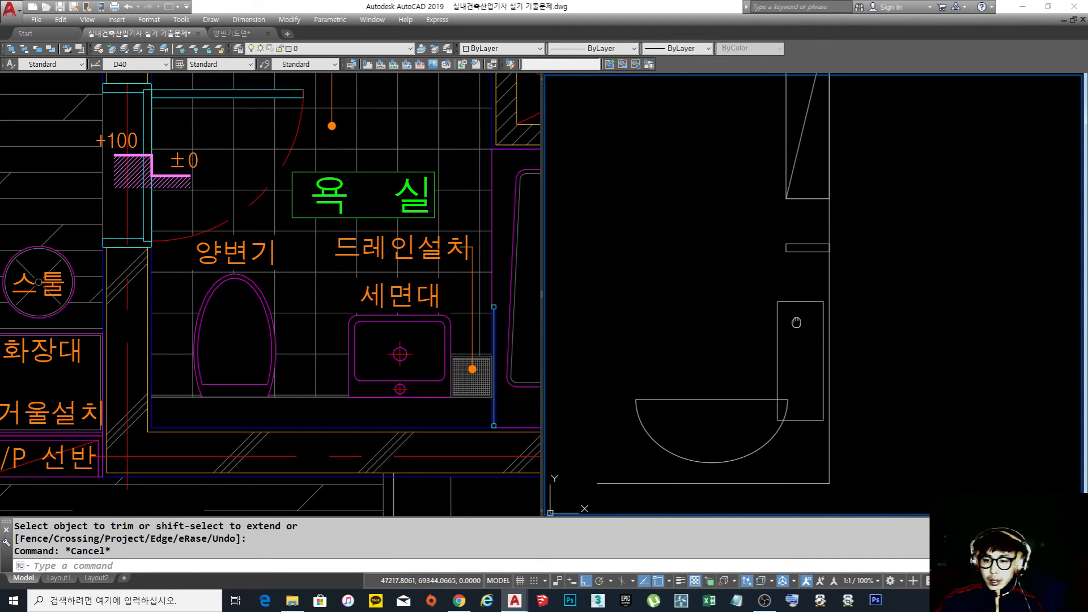
click(802, 343)
click(775, 267)
key(Escape)
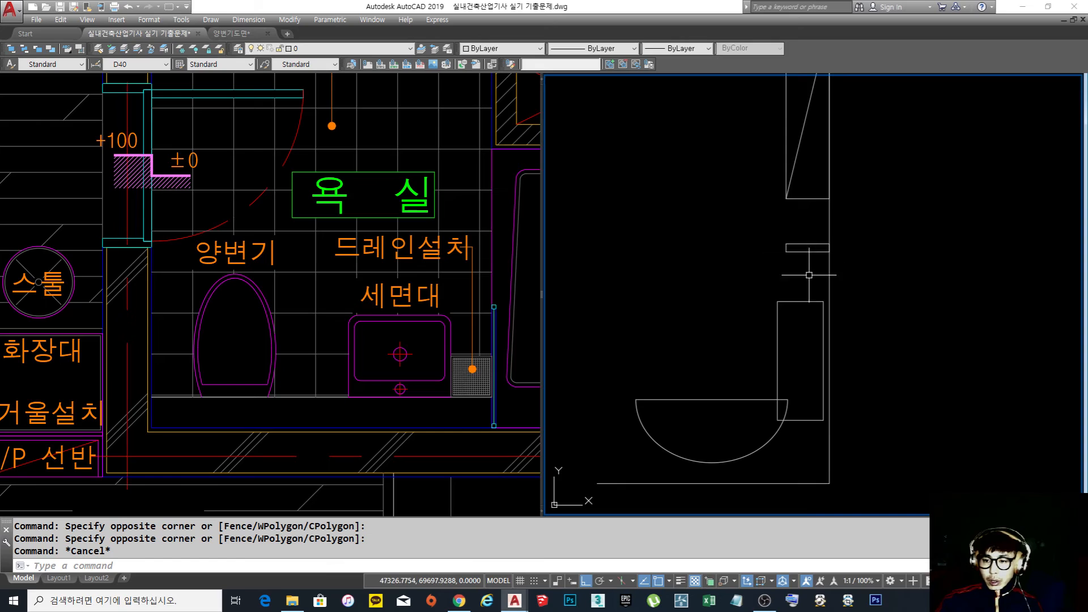
click(811, 269)
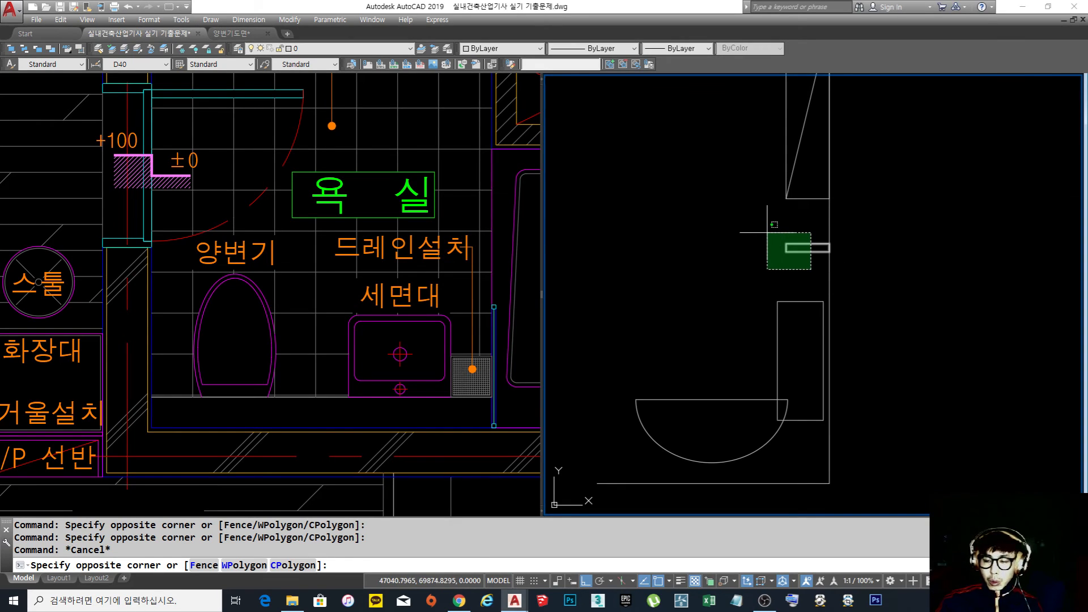
click(767, 233)
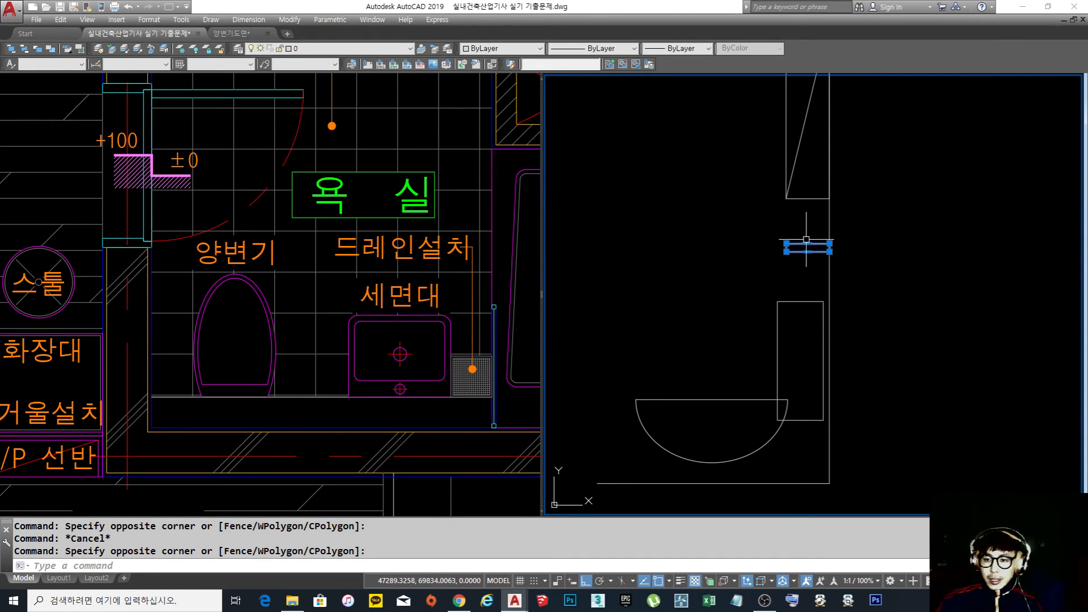
key(Escape)
key(Escape)
Move the small flat rectangle straight down along the wall line to just above the tank rectangle
text(m)
key(space)
click(805, 275)
click(774, 234)
key(space)
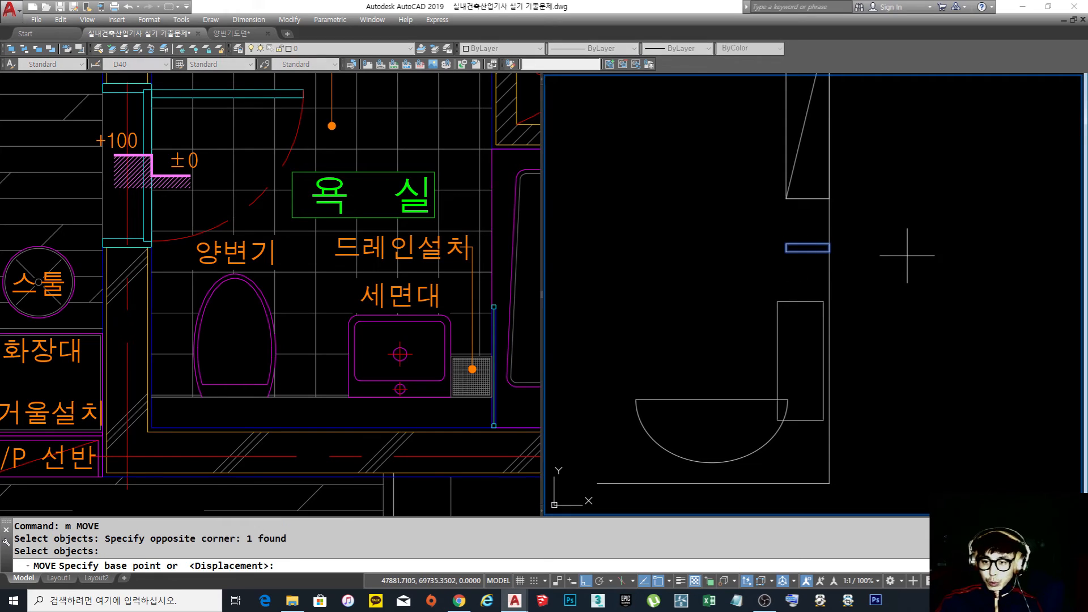
click(907, 258)
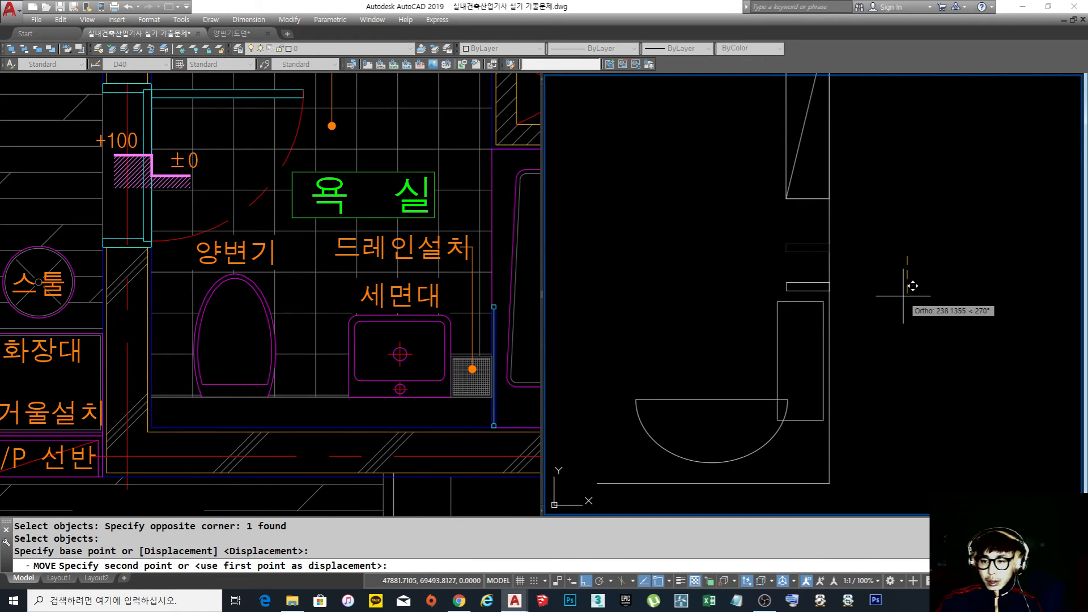
key(Escape)
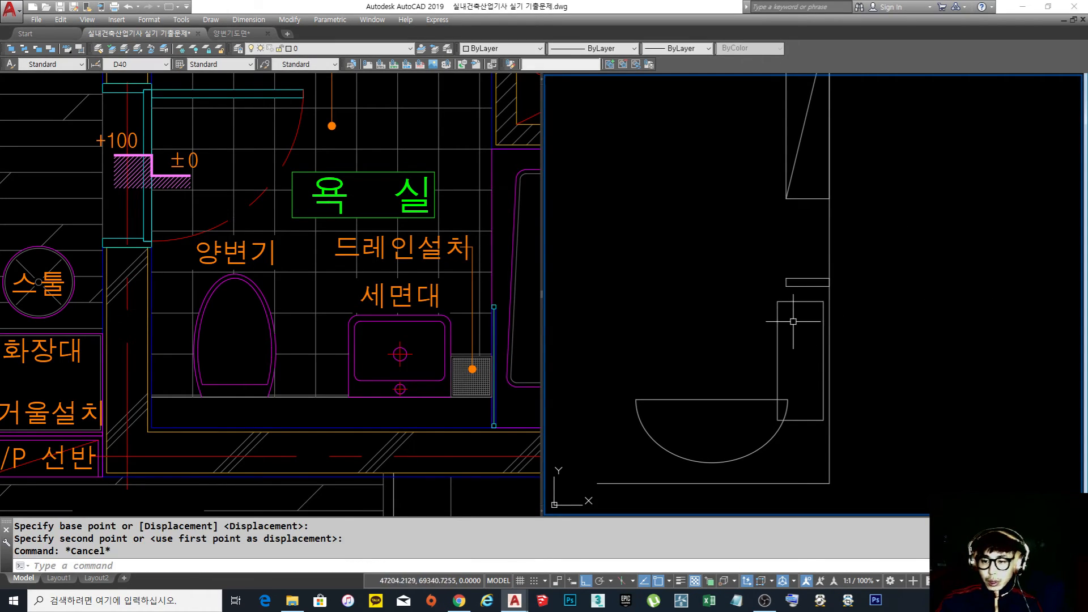
key(Escape)
click(816, 298)
click(765, 258)
scroll(857, 277, down, 2)
middle_drag(857, 281, 812, 312)
scroll(800, 298, up, 2)
key(Escape)
key(Escape)
key(Escape)
click(810, 291)
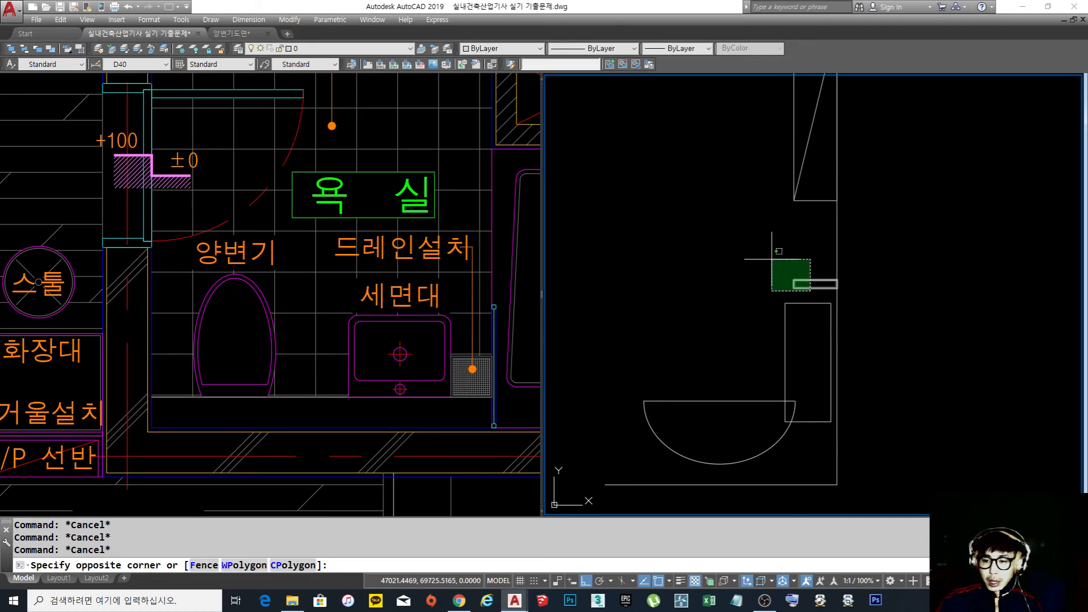
click(772, 259)
key(Escape)
click(807, 350)
click(751, 337)
key(Escape)
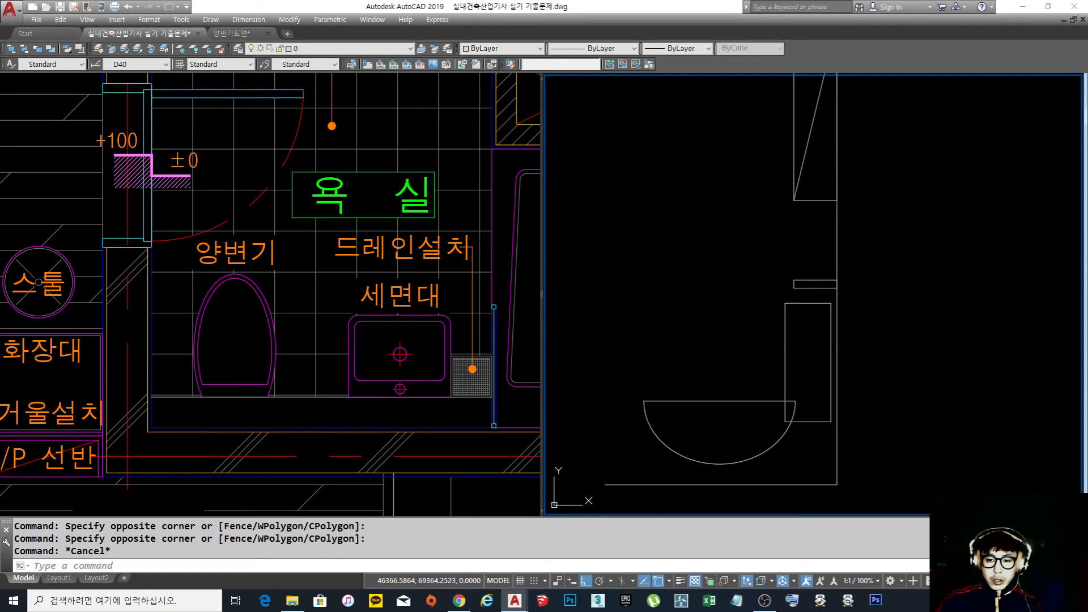
click(644, 286)
click(687, 246)
scroll(764, 235, down, 3)
scroll(753, 356, up, 5)
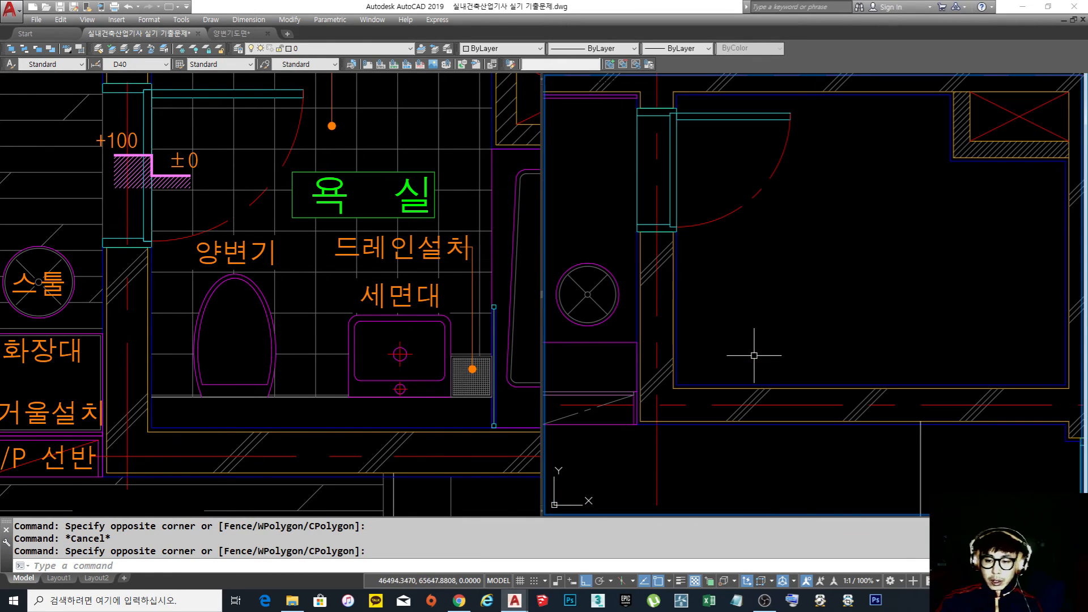
middle_drag(754, 356, 712, 389)
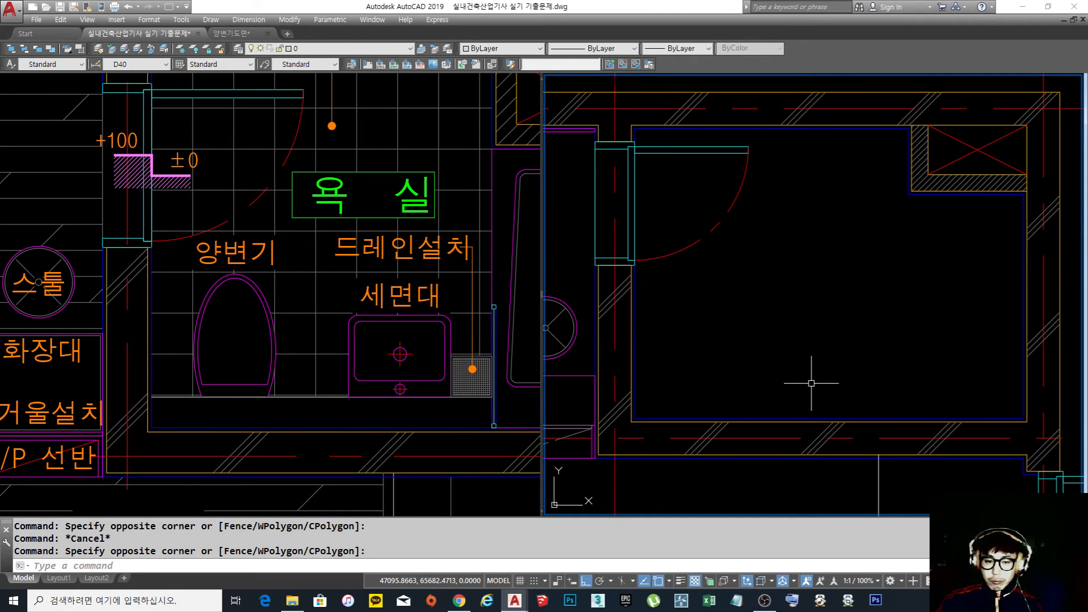
scroll(773, 346, down, 3)
scroll(777, 256, up, 6)
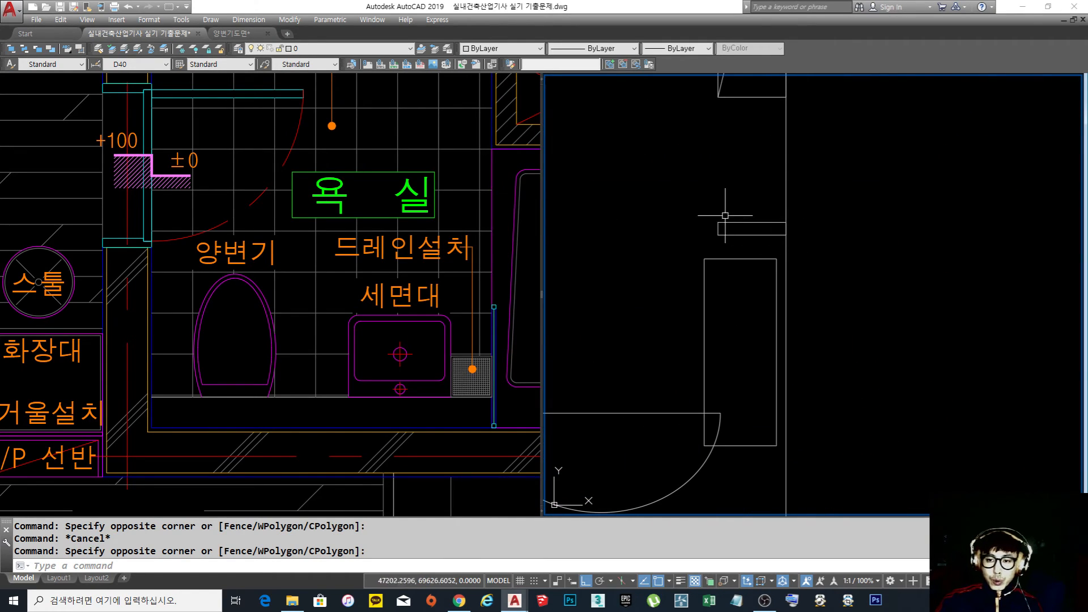
Draw a 1000 by 150 mm rectangle inside the empty bathroom plan, near its lower wall
scroll(856, 278, down, 3)
middle_drag(865, 411, 780, 360)
text(rec)
key(Return)
click(690, 389)
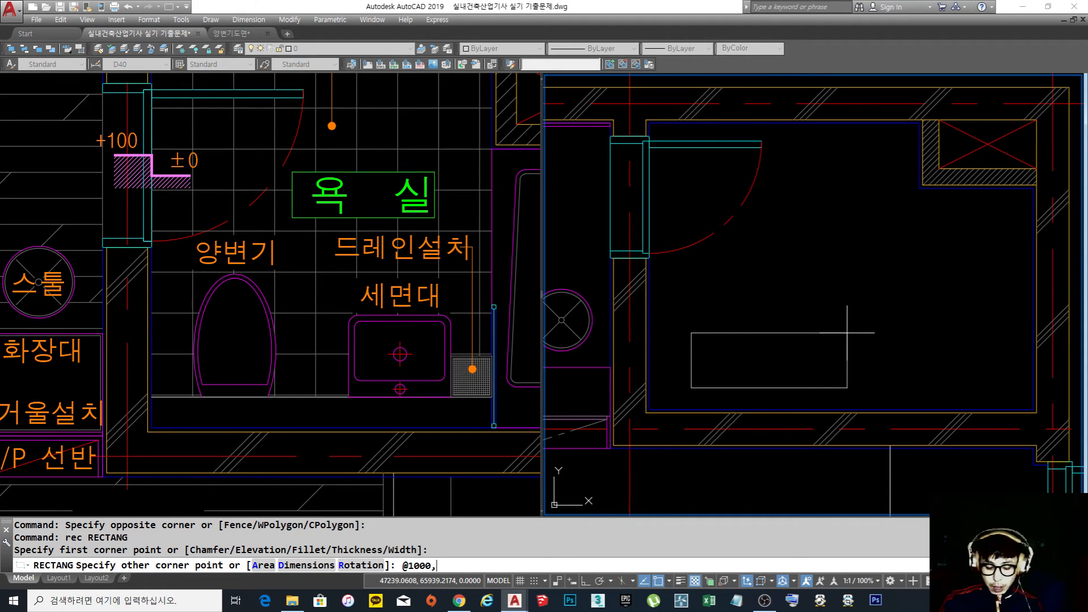
key(Return)
Move the 1000 by 150 mm rectangle so its lower-left corner sits on the bathroom's lower-left inner finish corner
text(m)
key(Return)
click(871, 369)
click(796, 343)
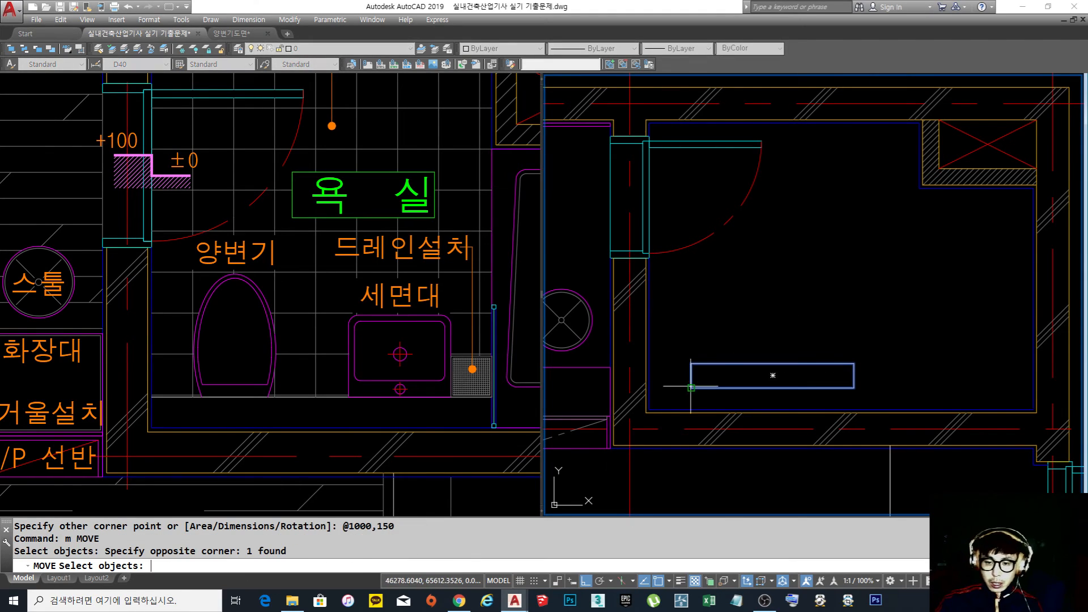
key(Return)
click(691, 388)
click(649, 409)
scroll(641, 412, up, 4)
key(Escape)
click(731, 375)
click(682, 301)
click(659, 312)
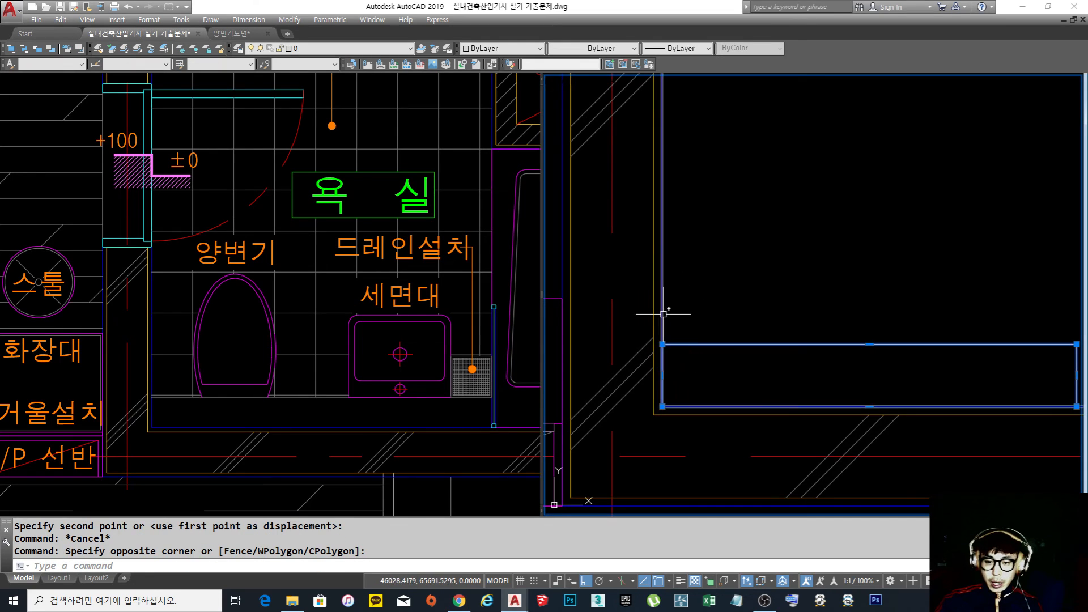
key(Escape)
Stretch the free end of the rectangle horizontally along the lower wall, past the left edge of the hatched shaft
scroll(742, 334, down, 6)
middle_drag(854, 357, 810, 375)
scroll(785, 377, up, 2)
text(s)
key(Return)
click(808, 486)
click(712, 300)
key(Return)
click(731, 285)
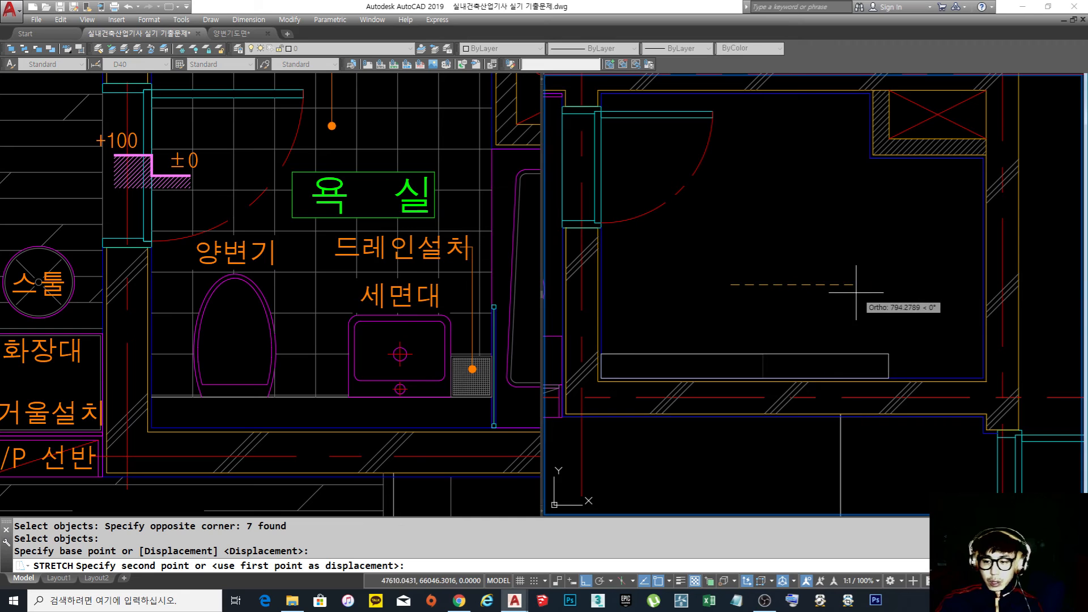
click(874, 287)
key(Escape)
Check the bathtub edge in the reference plan and draw a vertical guide line from the shaft's lower-left corner down past the lower wall
middle_drag(896, 284, 799, 315)
click(442, 317)
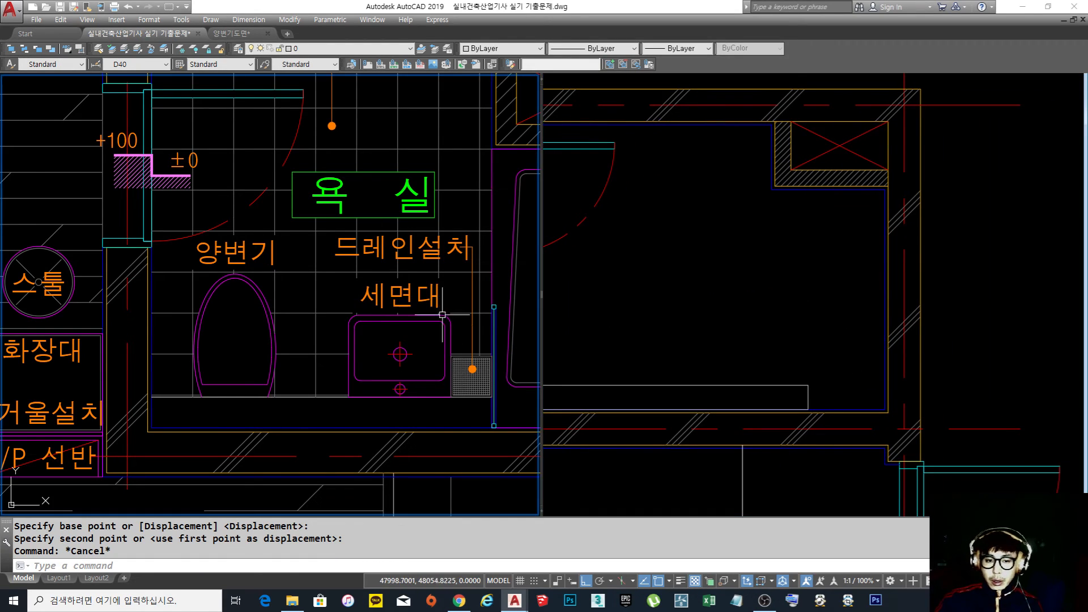
scroll(442, 316, down, 4)
middle_drag(442, 317, 396, 344)
scroll(434, 330, up, 2)
scroll(434, 330, up, 2)
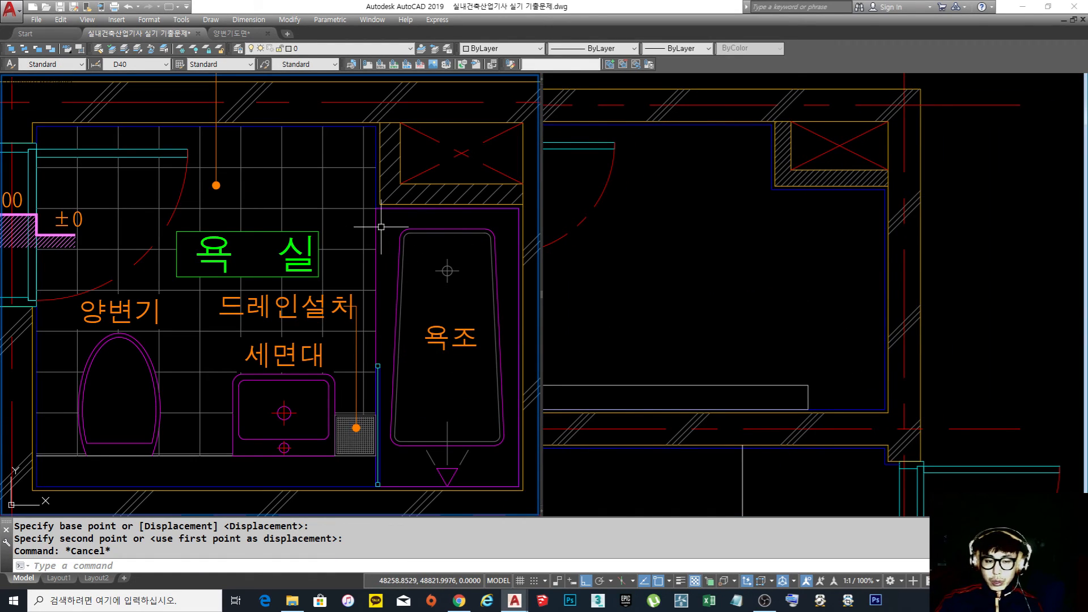
middle_drag(381, 226, 402, 204)
click(845, 298)
text(l)
key(Return)
click(772, 188)
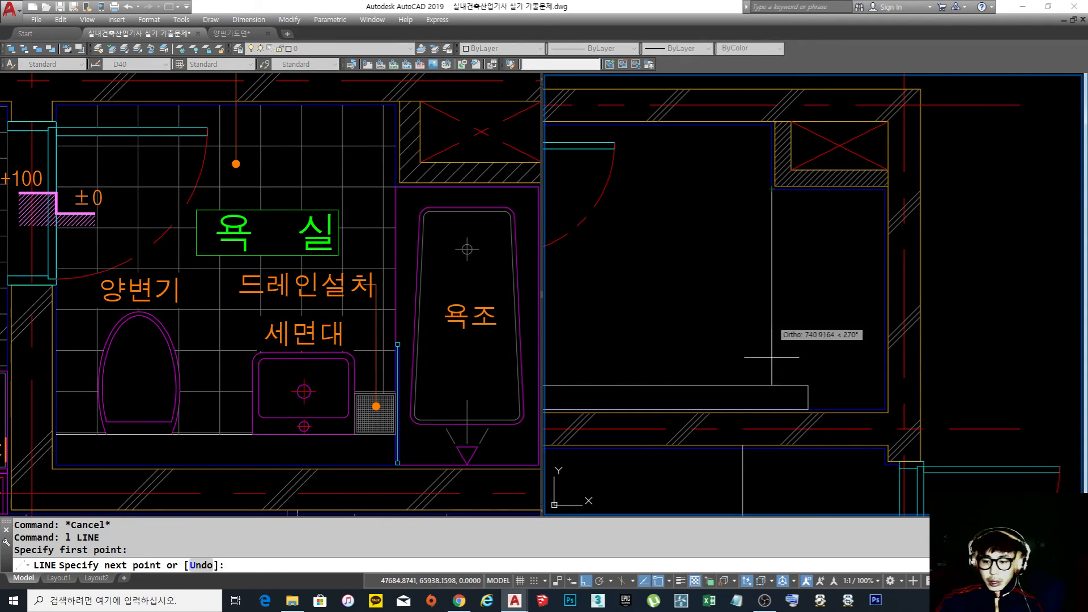
click(791, 487)
key(Return)
Stretch the rectangle's free end back to the vertical guide line
scroll(801, 383, up, 2)
text(s)
key(Return)
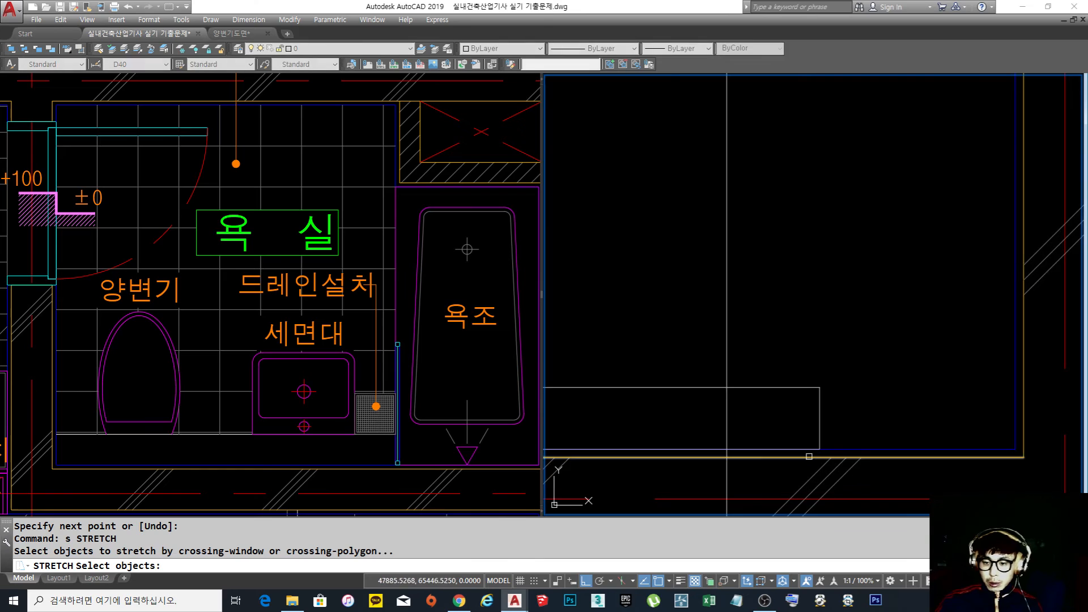
scroll(809, 457, up, 3)
click(825, 445)
click(760, 182)
key(Return)
click(818, 275)
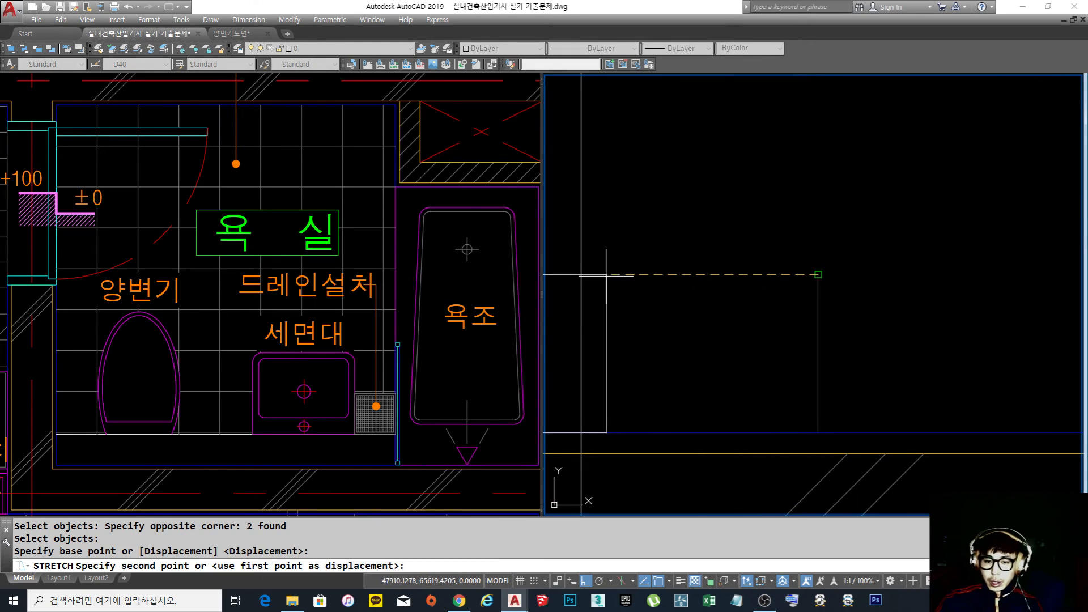
click(606, 262)
Erase the vertical guide line below the shaft corner
scroll(940, 358, down, 2)
text(e)
key(Return)
click(947, 298)
click(781, 216)
scroll(780, 216, down, 3)
scroll(856, 286, up, 4)
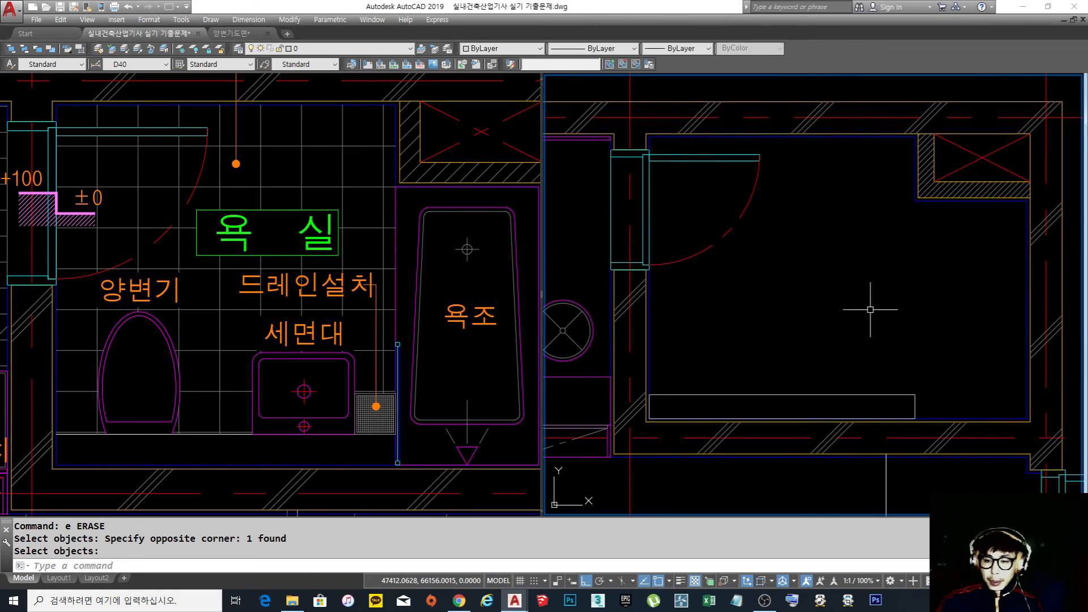
key(Return)
click(818, 400)
key(Escape)
key(Escape)
key(Escape)
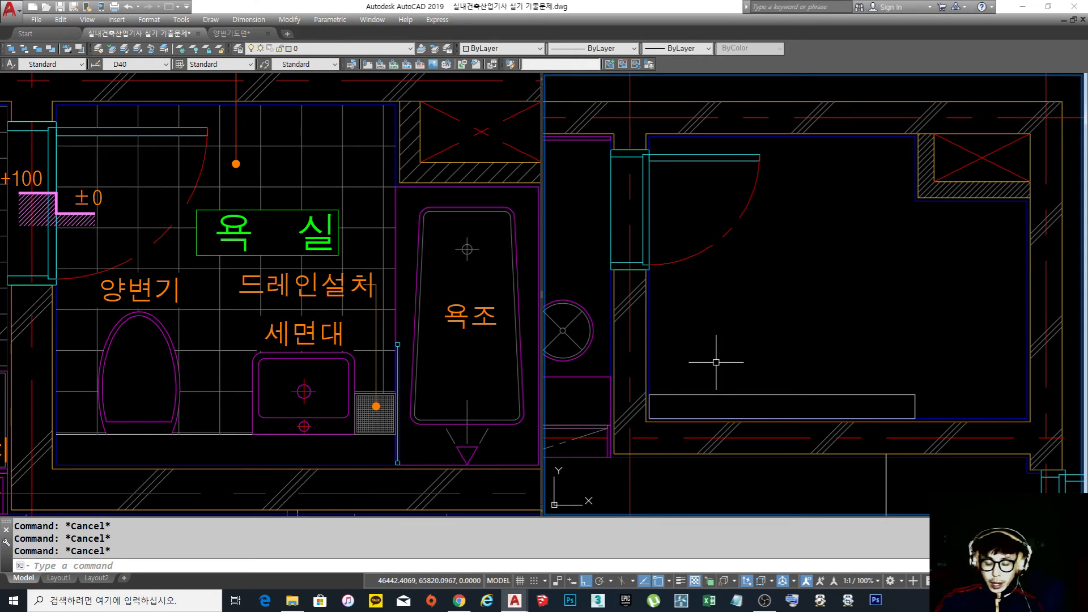
Check the dimensions in the toilet reference drawing and return to the bathroom plan
click(238, 33)
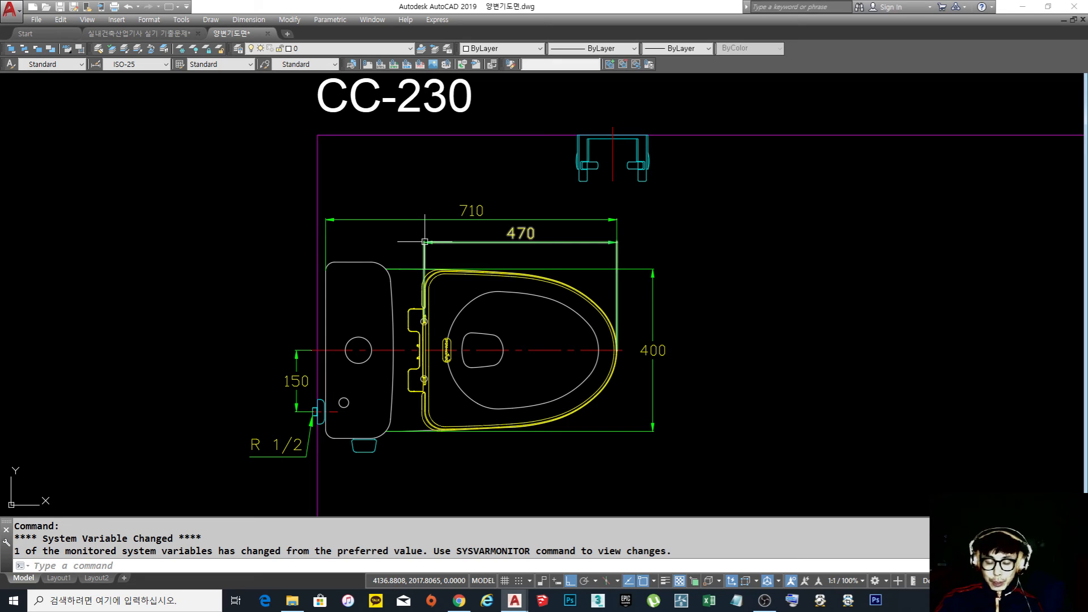
click(152, 32)
click(744, 324)
click(757, 326)
double_click(758, 326)
key(Escape)
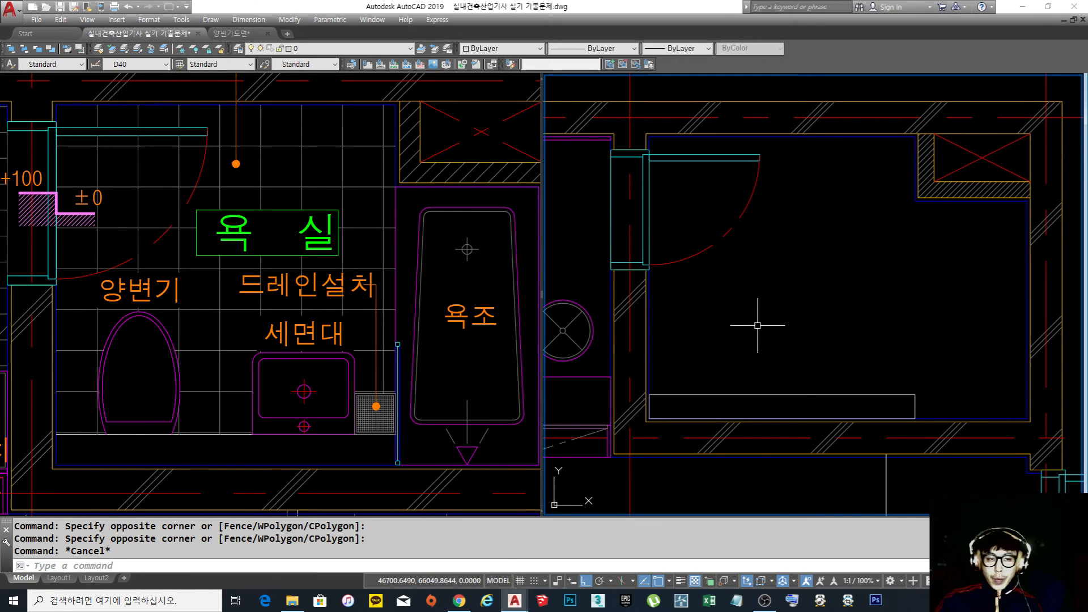
Offset the inner line of the bathroom's lower wall 759 mm upward as a guide for the toilet's front end
middle_drag(742, 341, 763, 330)
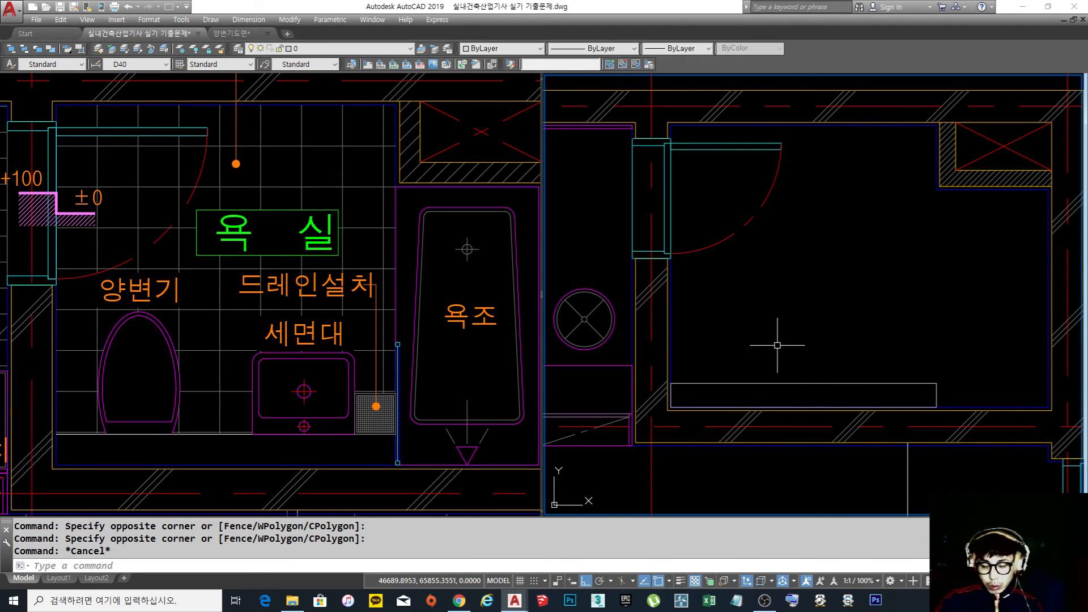
text(o)
key(Return)
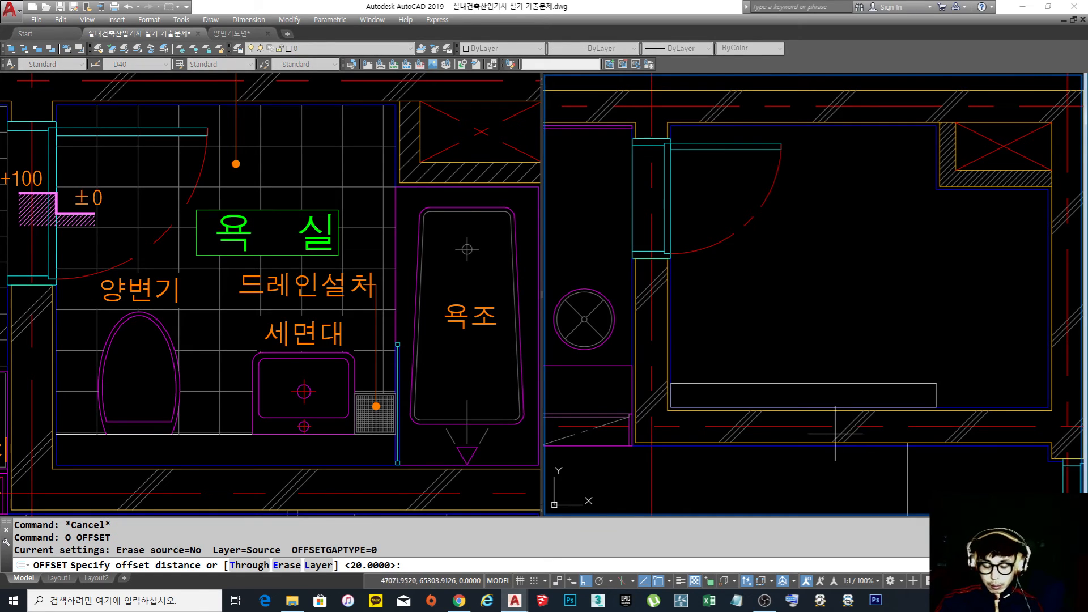
text(75)
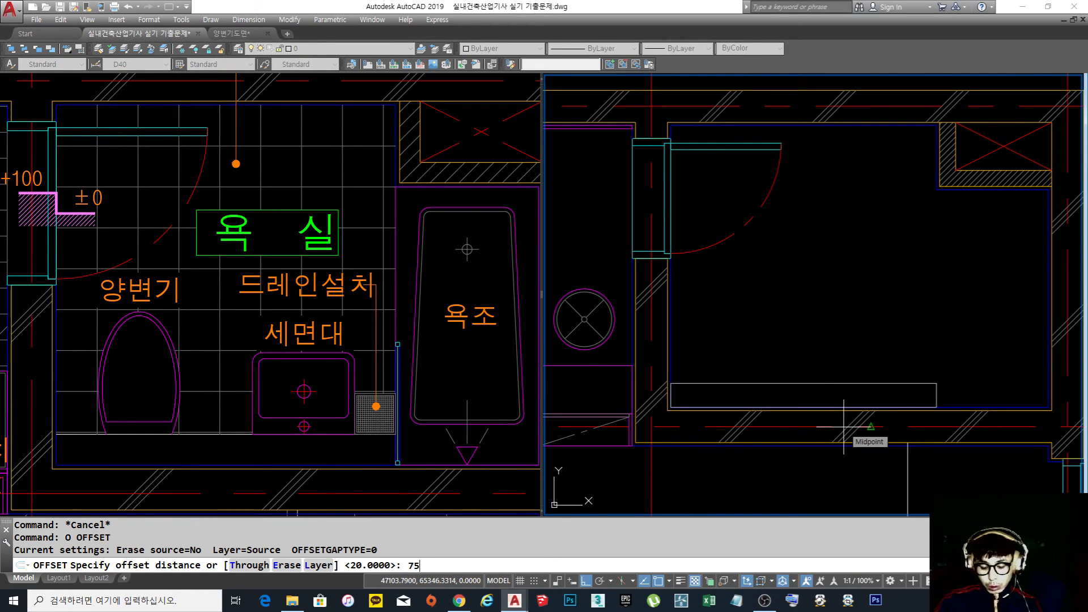
text(0)
key(Return)
click(985, 412)
click(980, 411)
click(950, 300)
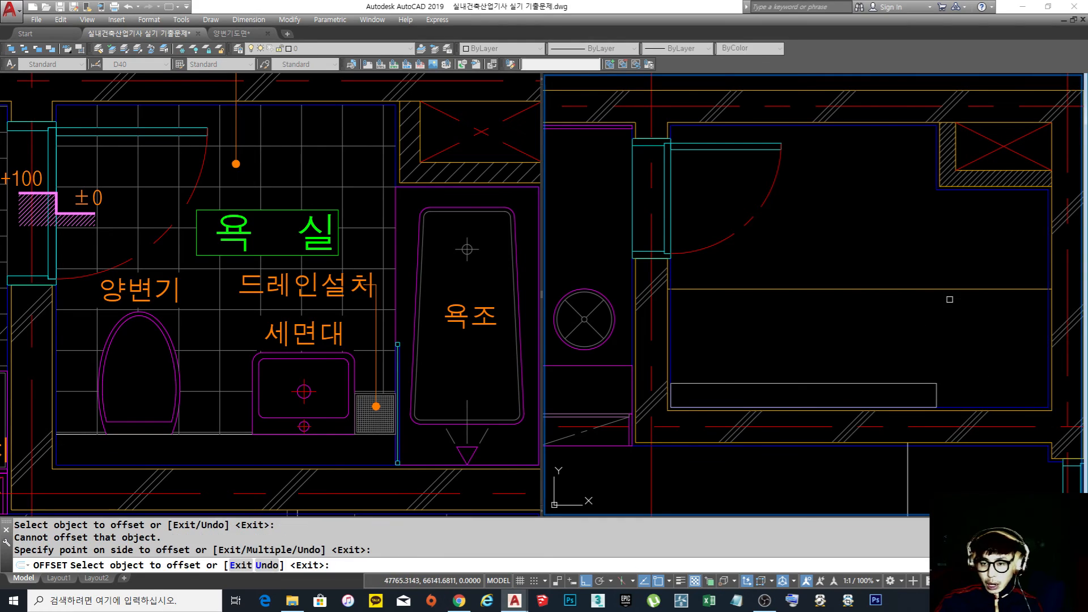
key(Return)
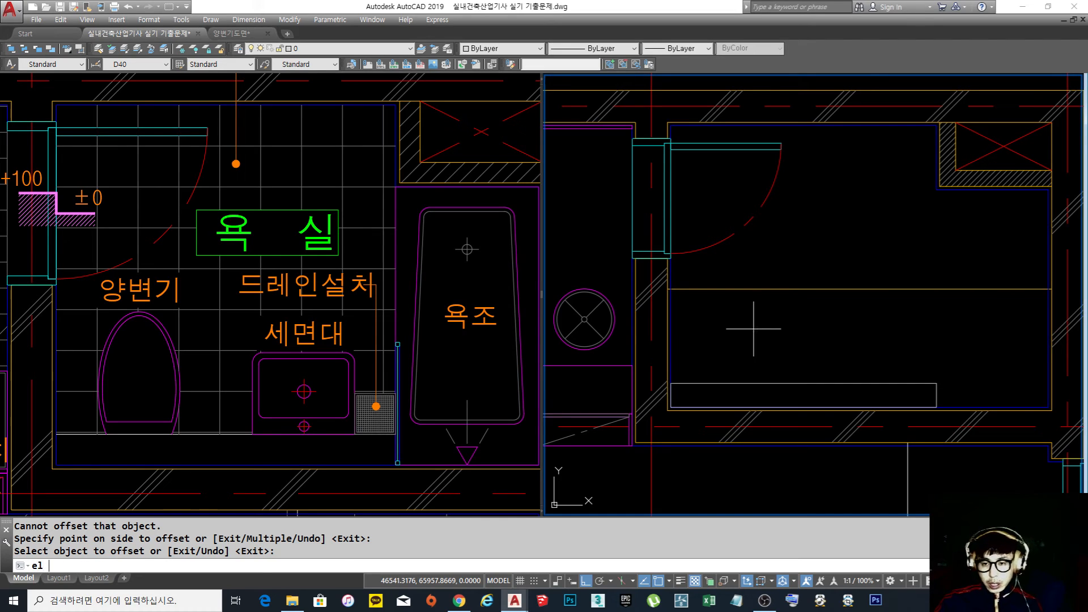
text(el)
key(Return)
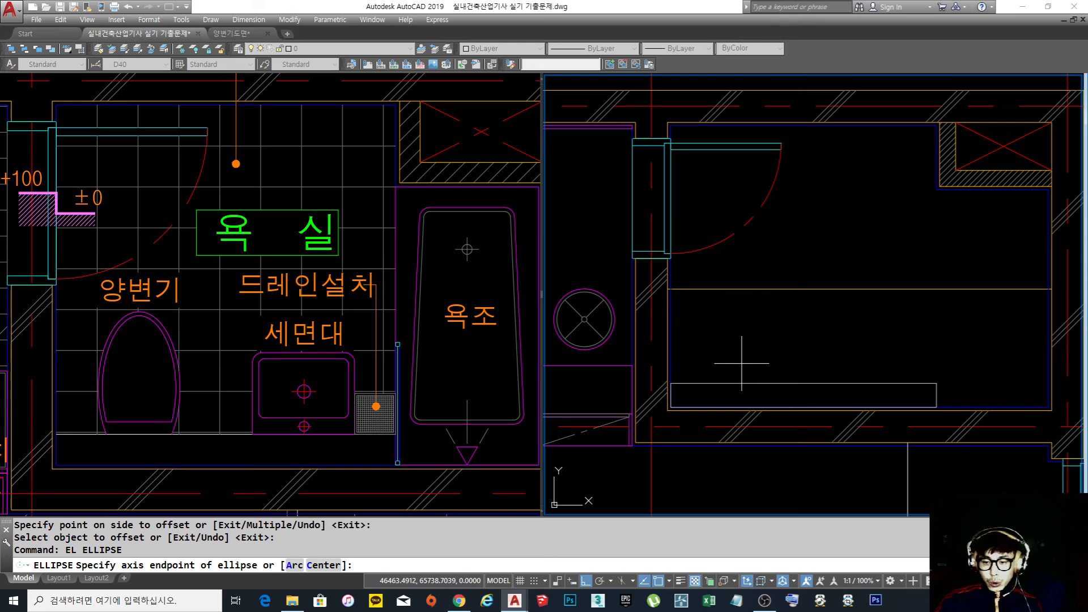
click(742, 364)
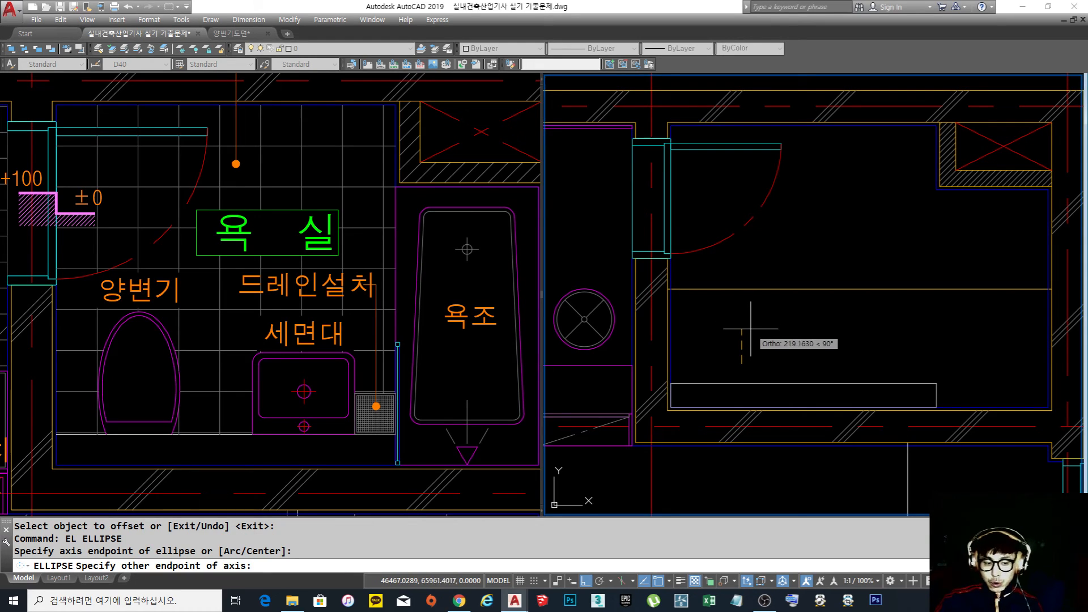
shift+right_click(749, 327)
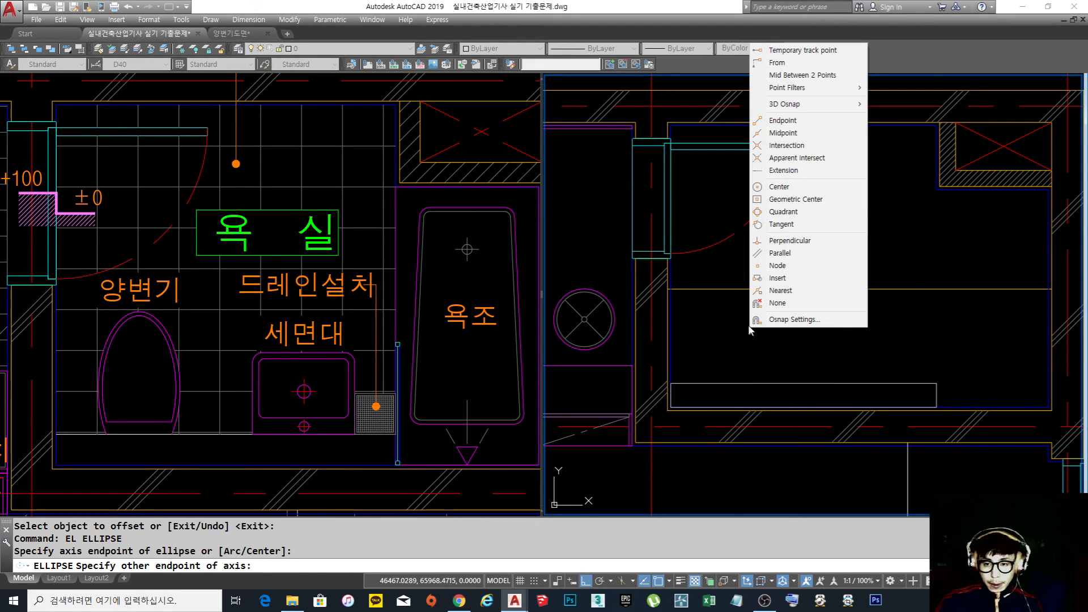
key(Escape)
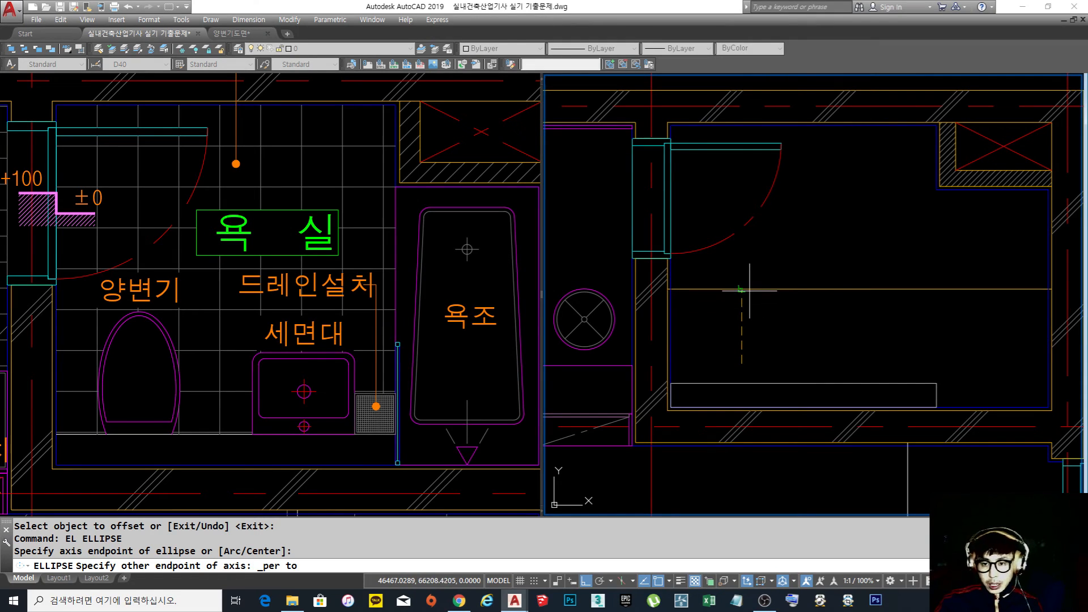
click(750, 290)
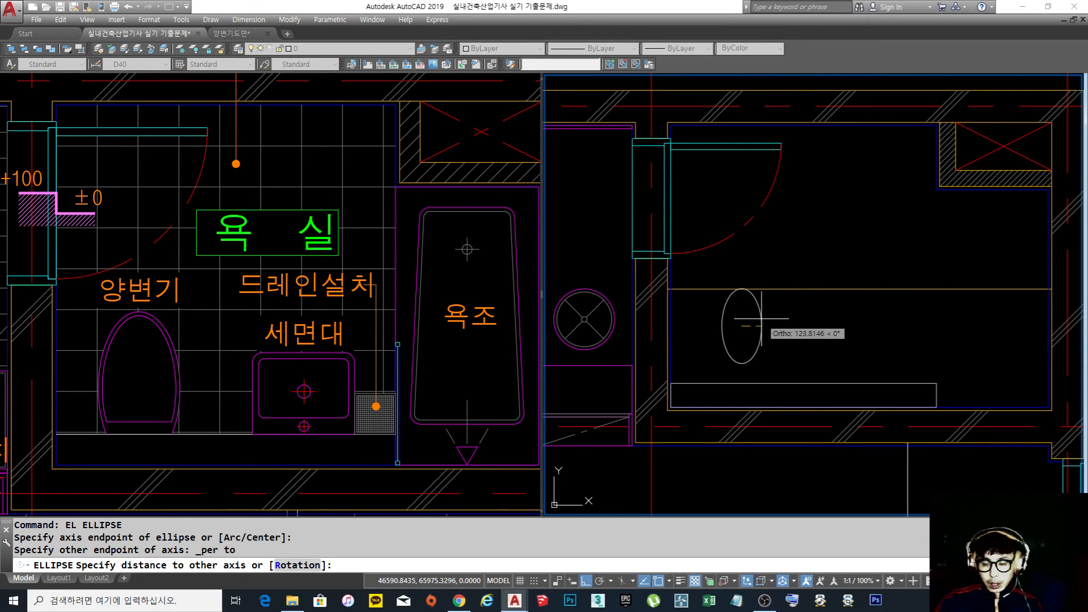
key(Escape)
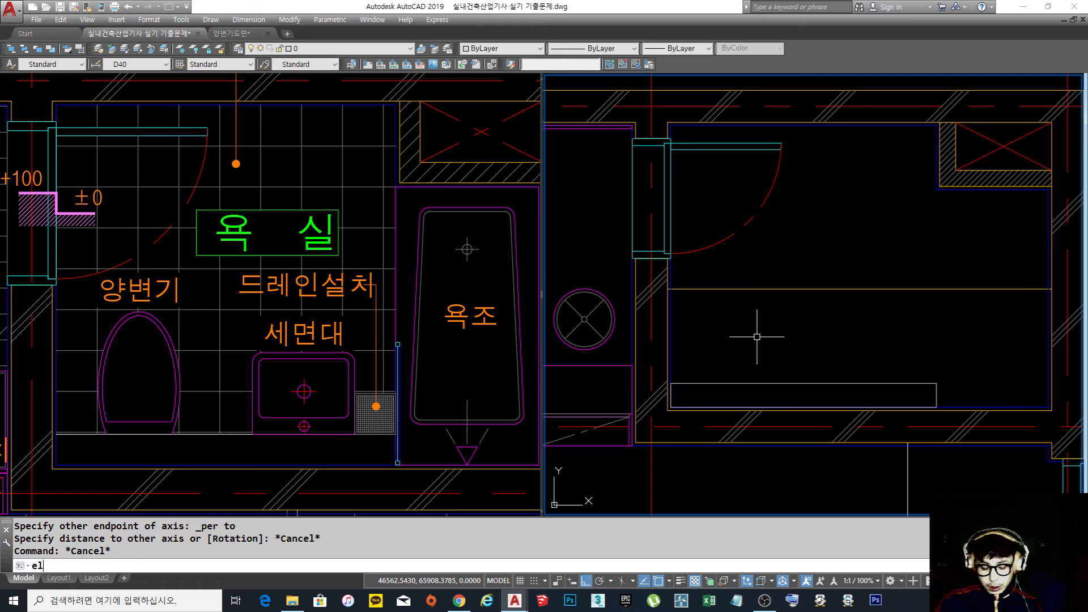
Draw a center-based ellipse just above the ledge near its door-side end, with its vertical axis ending perpendicular on the horizontal guide line
text(el)
key(Return)
text(c)
key(Return)
click(727, 368)
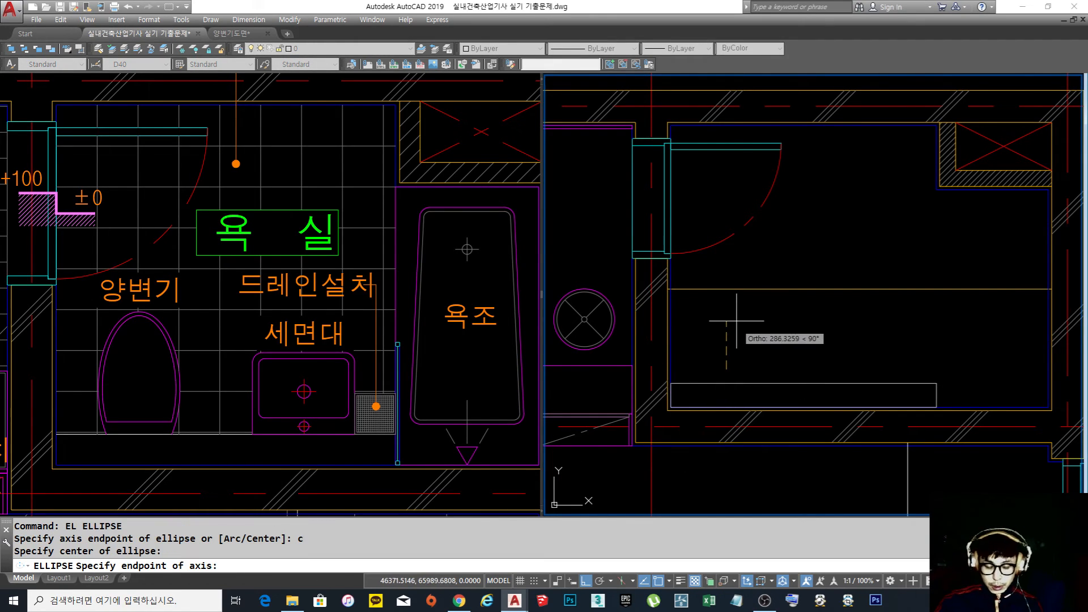
shift+right_click(719, 318)
click(754, 232)
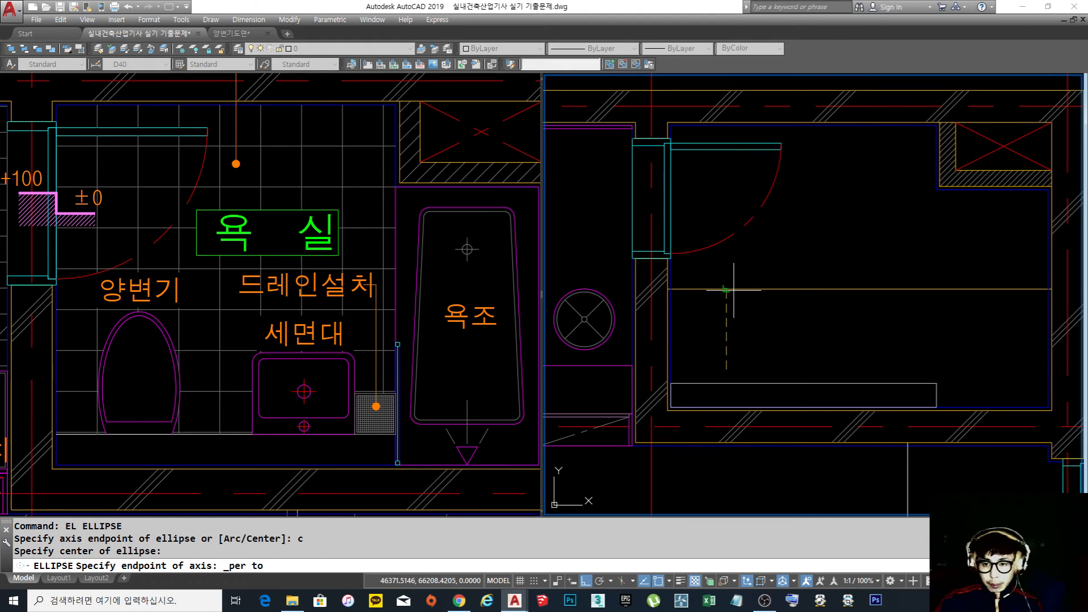
click(734, 289)
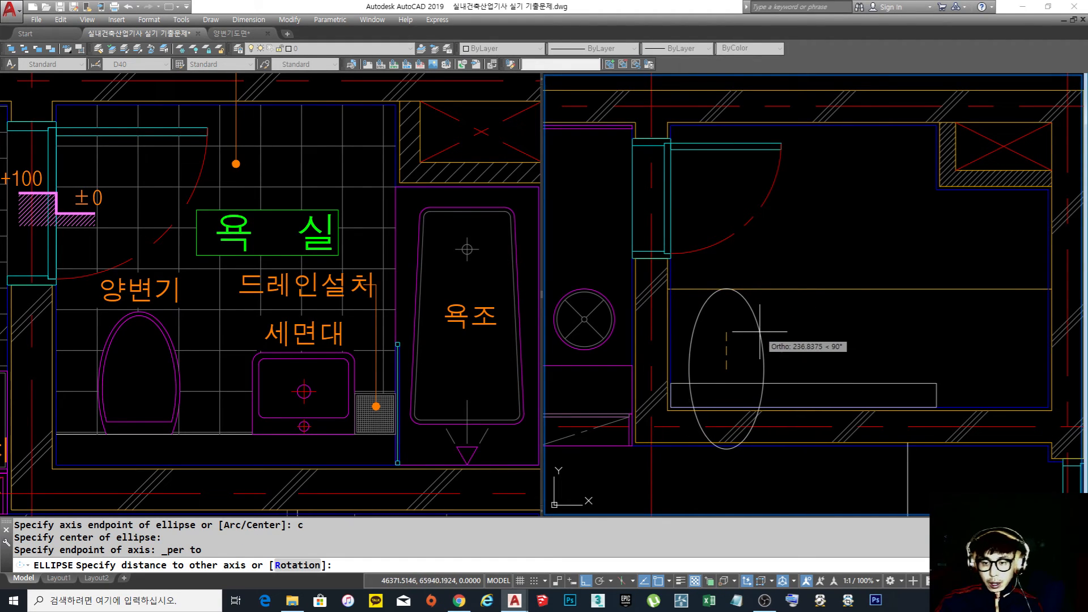
click(766, 330)
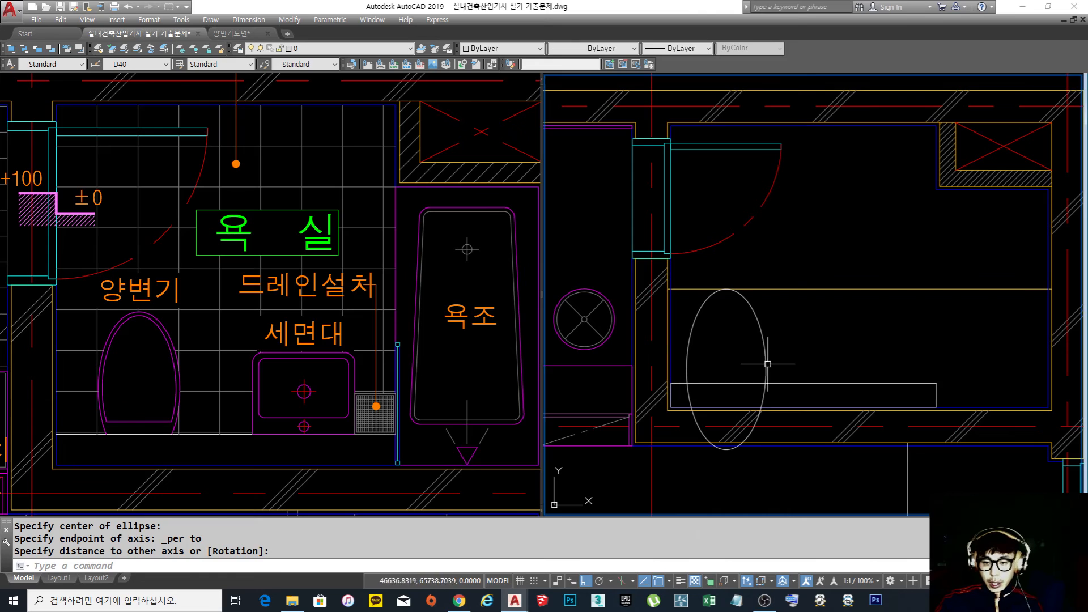
Check the toilet's width dimension in the toilet reference drawing and return to the bathroom plan
scroll(743, 344, up, 2)
key(Escape)
click(832, 378)
click(768, 349)
key(Escape)
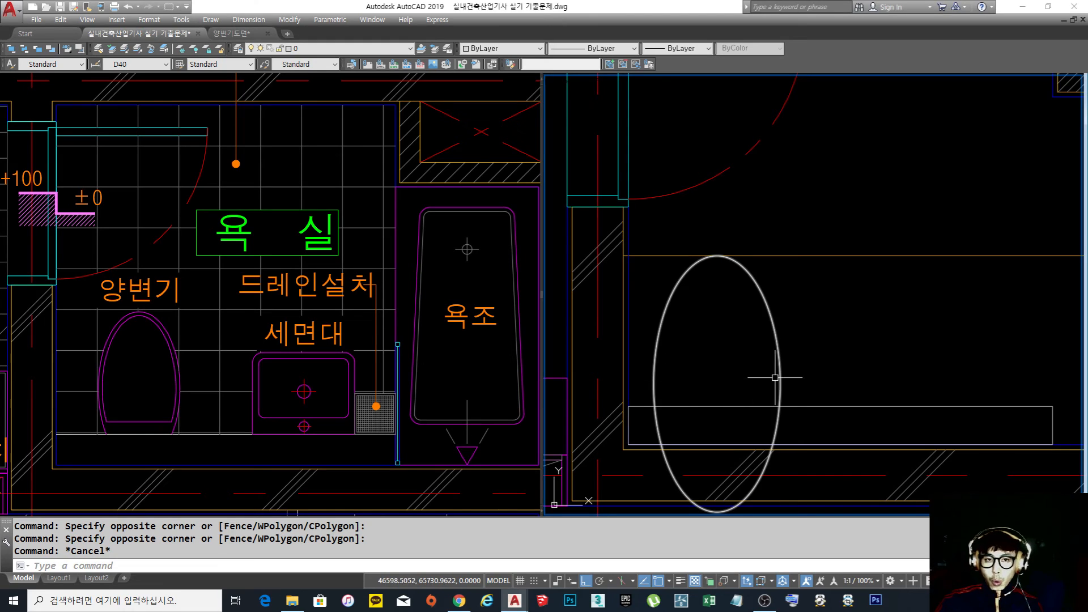
click(237, 34)
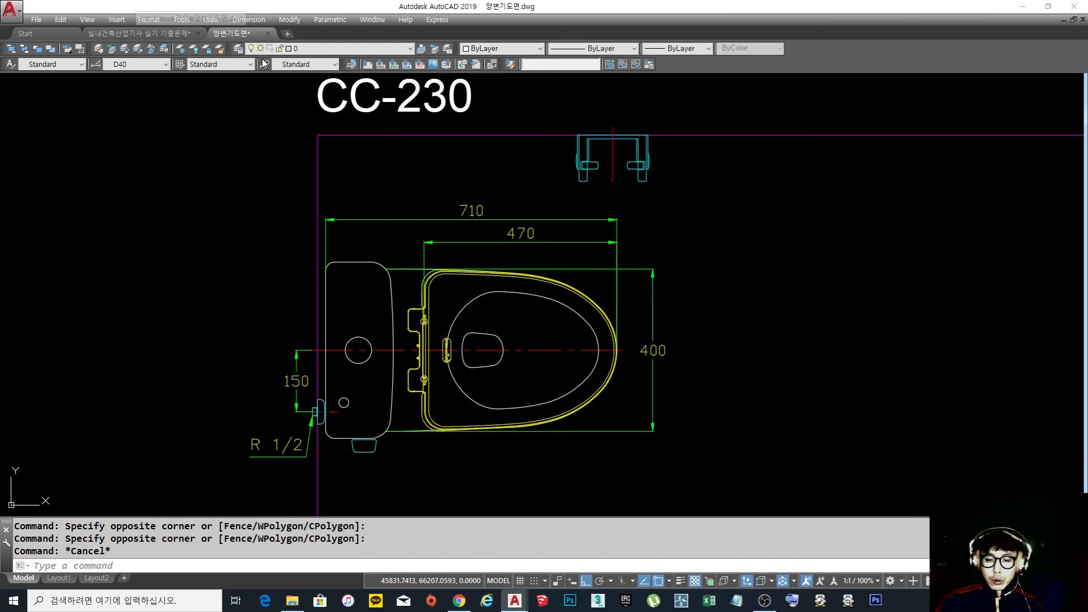
middle_drag(610, 312, 650, 289)
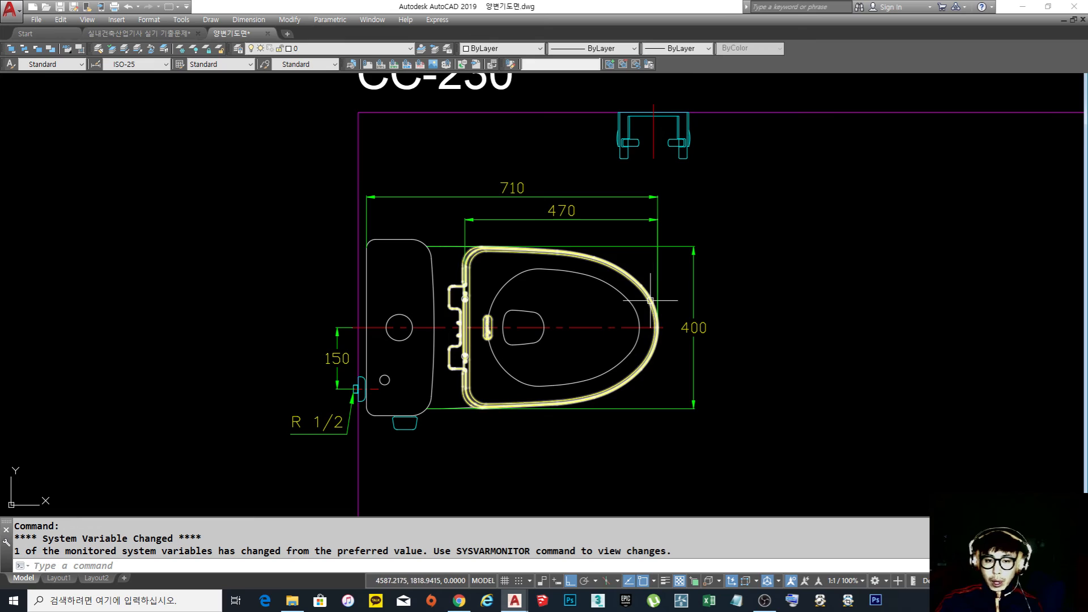
click(736, 363)
key(Escape)
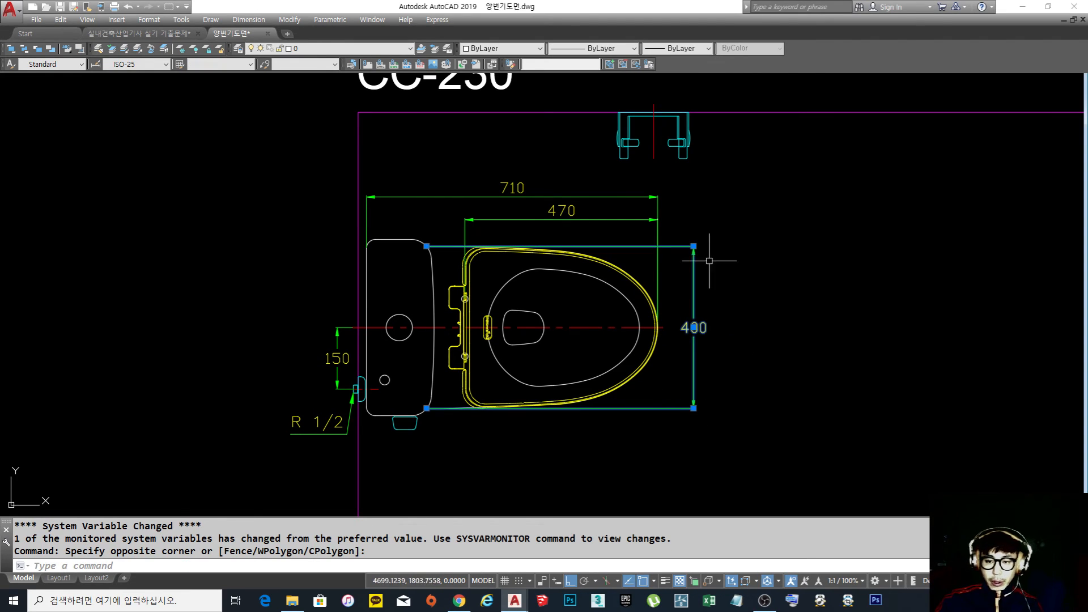
click(139, 34)
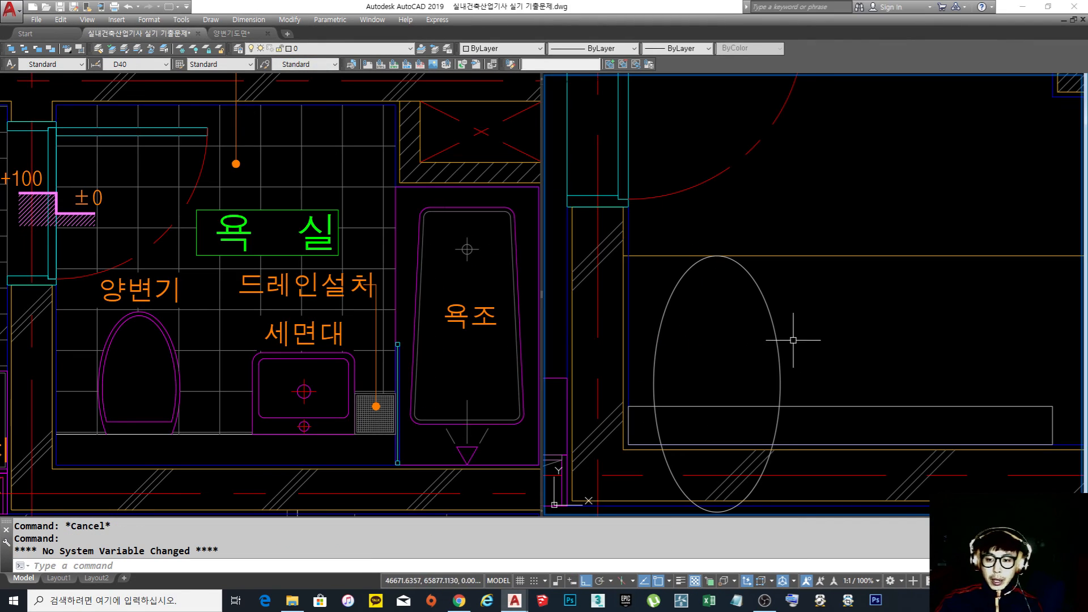
Draw a horizontal 200 mm line from the ellipse's center toward its right side
text(l)
key(Return)
key(Escape)
key(Escape)
text(l)
key(Return)
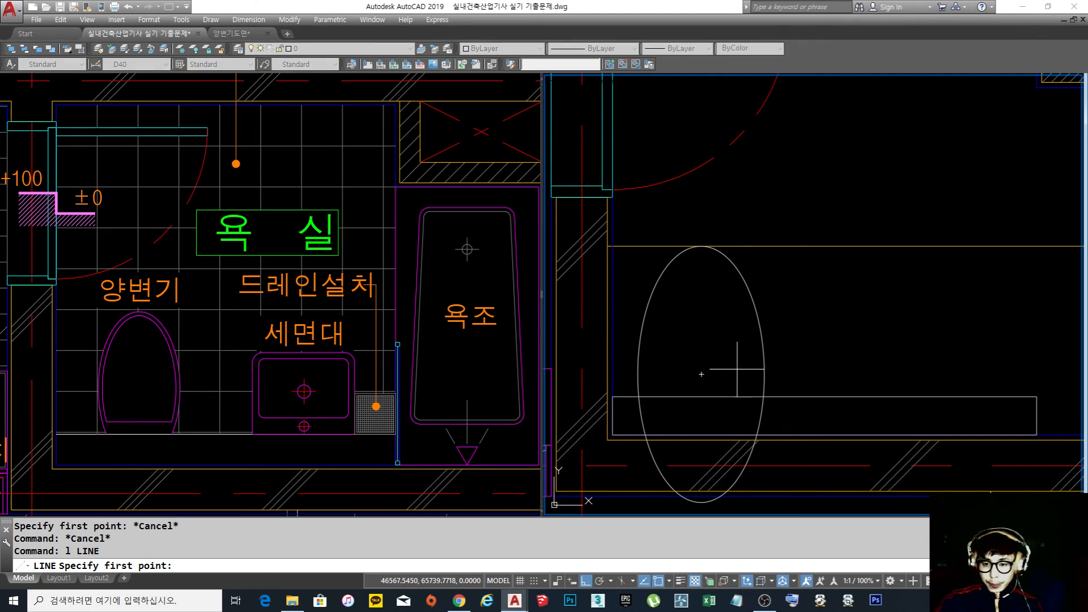
click(702, 374)
text(200)
key(Return)
key(Escape)
key(Escape)
Narrow the ellipse by moving its right quadrant to the free end of the 200 mm line
text(e)
key(Escape)
key(Escape)
click(785, 360)
click(756, 361)
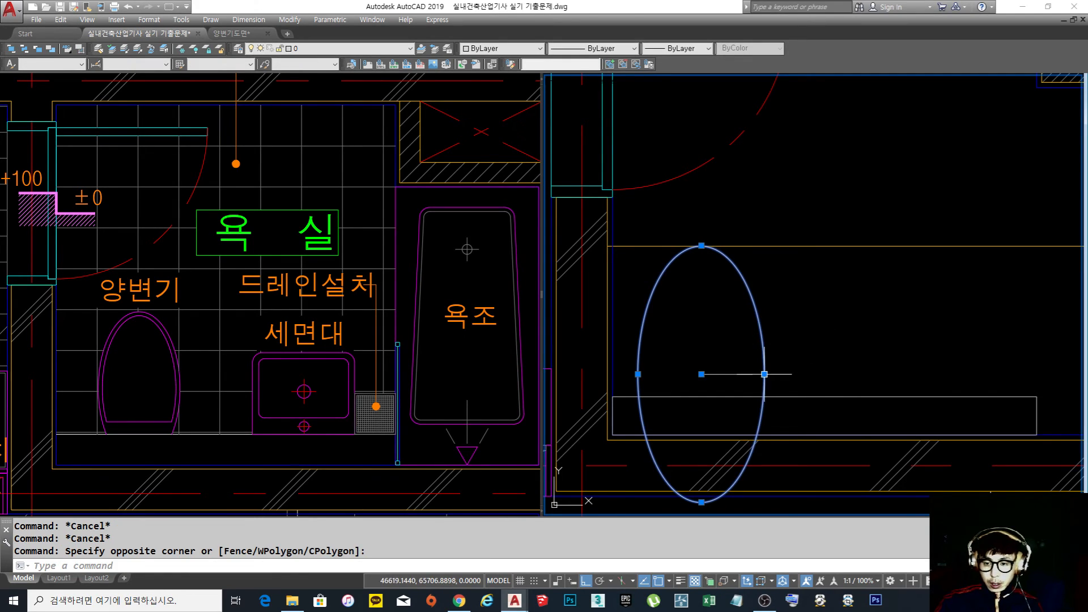
click(765, 374)
click(753, 374)
key(Escape)
key(Escape)
Erase the 200 mm helper line inside the ellipse
text(e)
key(space)
click(732, 383)
click(719, 362)
key(space)
key(Escape)
Measure the ellipse's width between its left and right quadrants
mouse_move(767, 353)
middle_down()
mouse_move(777, 356)
mouse_move(721, 361)
middle_up()
scroll(731, 351, down, 4)
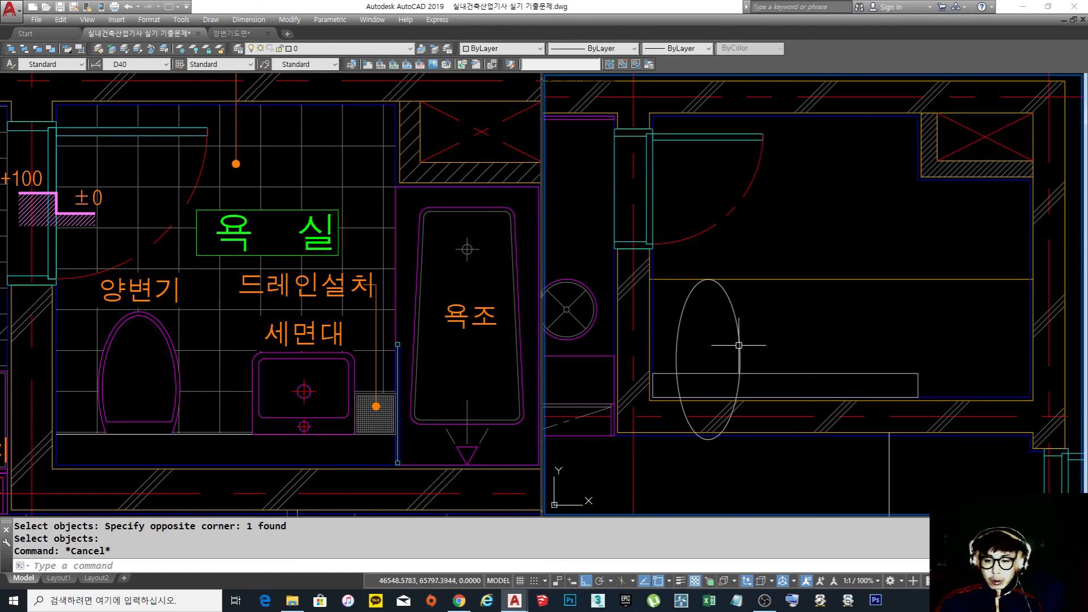
scroll(747, 347, up, 4)
mouse_move(704, 281)
middle_down()
mouse_move(714, 287)
mouse_move(711, 341)
middle_up()
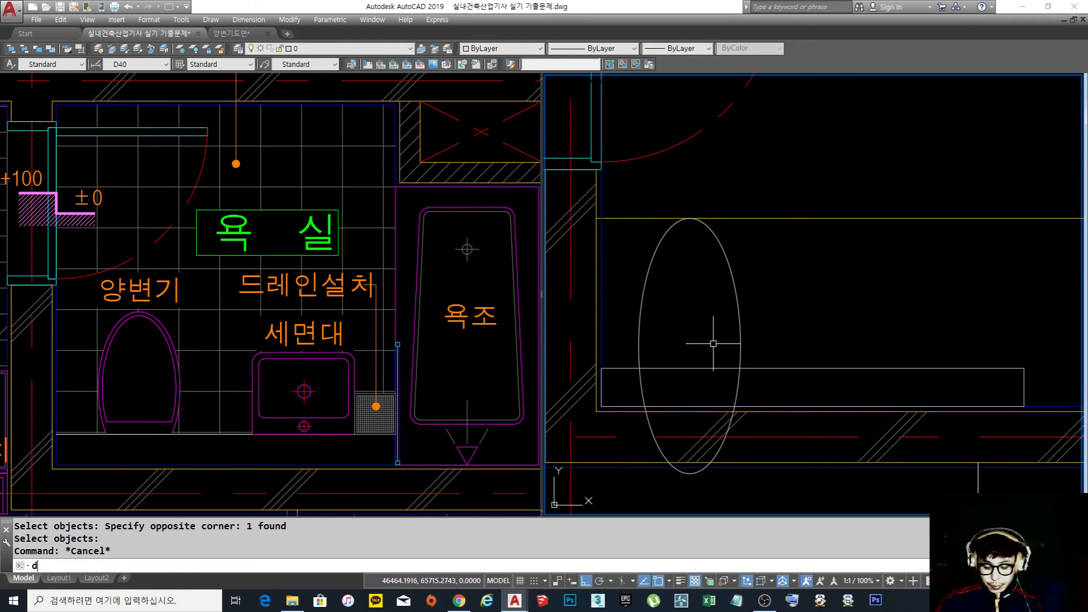
key(Escape)
key(Escape)
key(Escape)
text(di)
key(Return)
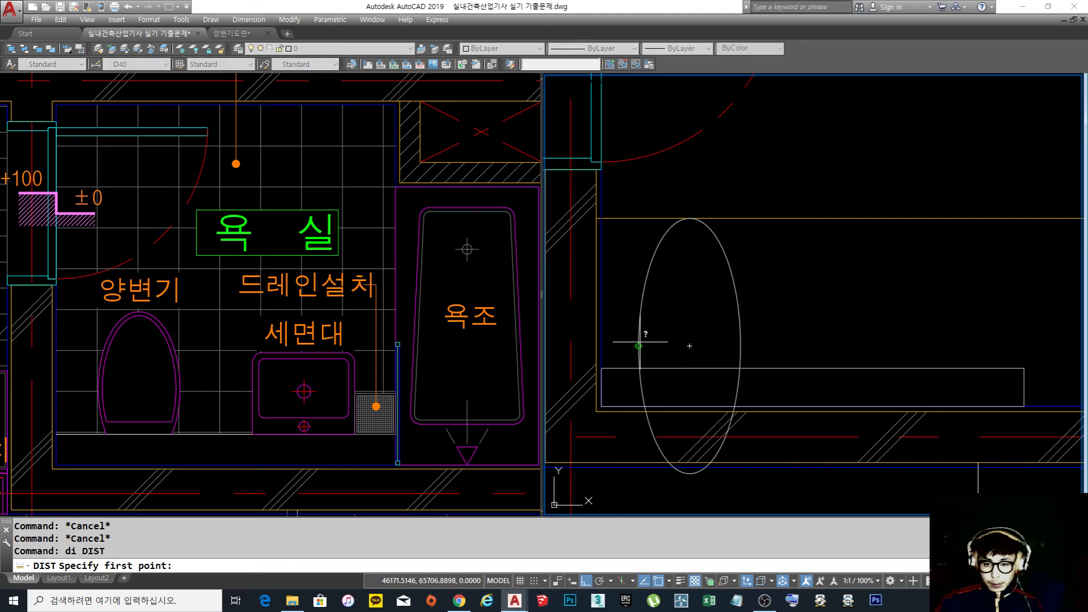
click(638, 347)
click(739, 348)
key(Escape)
key(Escape)
key(Escape)
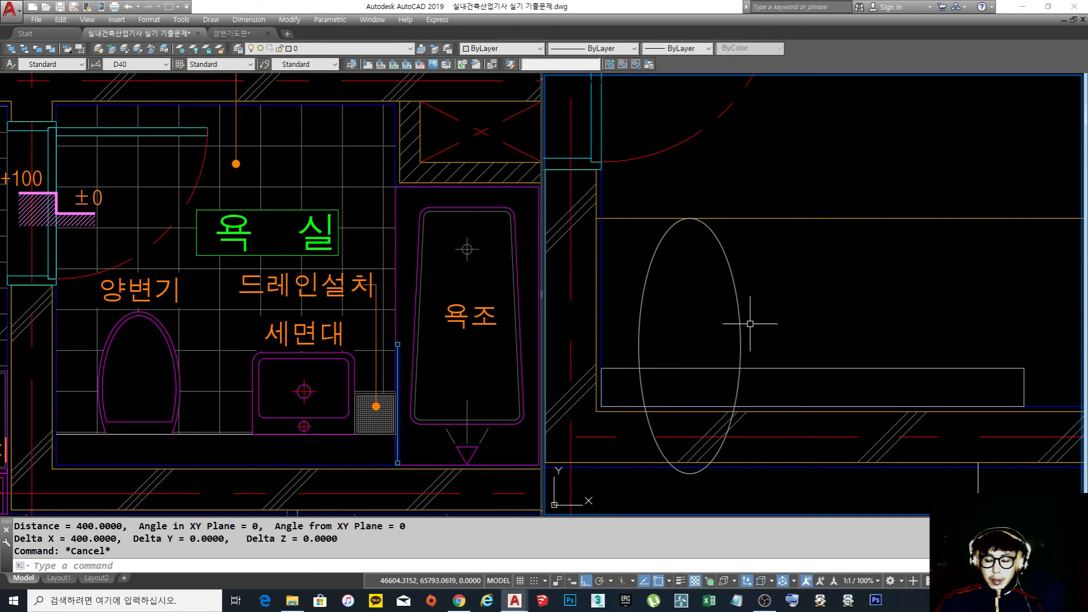
Trim the ellipse against the ledge rectangle so its curve ends at the ledge's upper edge
middle_drag(760, 354, 778, 329)
text(tr)
key(Return)
click(801, 353)
click(785, 328)
key(space)
click(782, 360)
click(732, 369)
key(space)
key(space)
click(688, 347)
click(674, 332)
key(space)
click(675, 365)
click(653, 360)
Erase the leftover piece of the ellipse below the ledge's upper edge
text(e)
click(670, 401)
key(space)
middle_drag(722, 330, 713, 387)
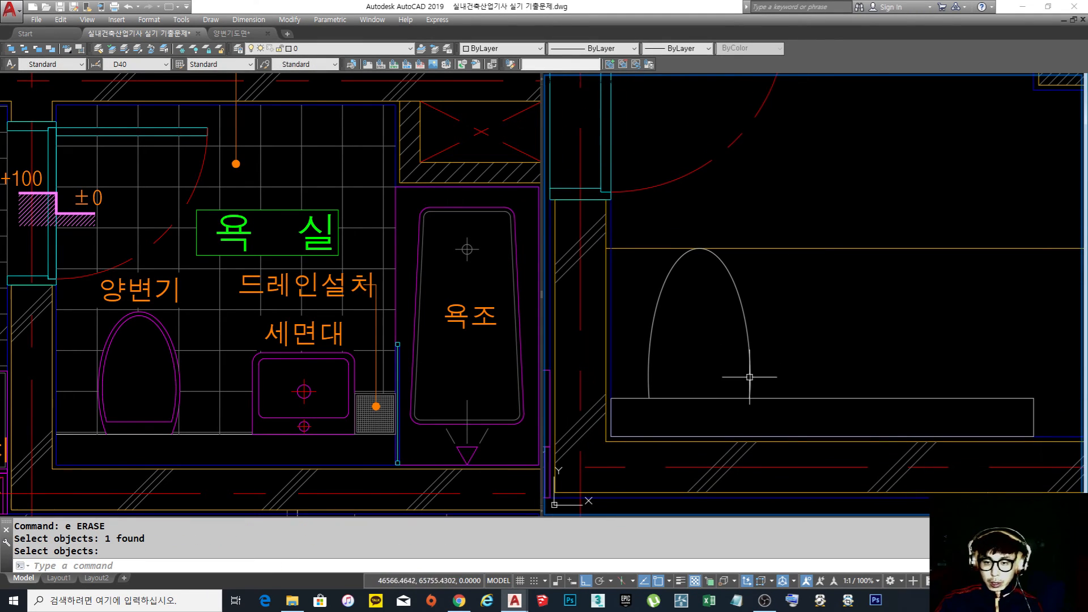
key(space)
text(O)
key(space)
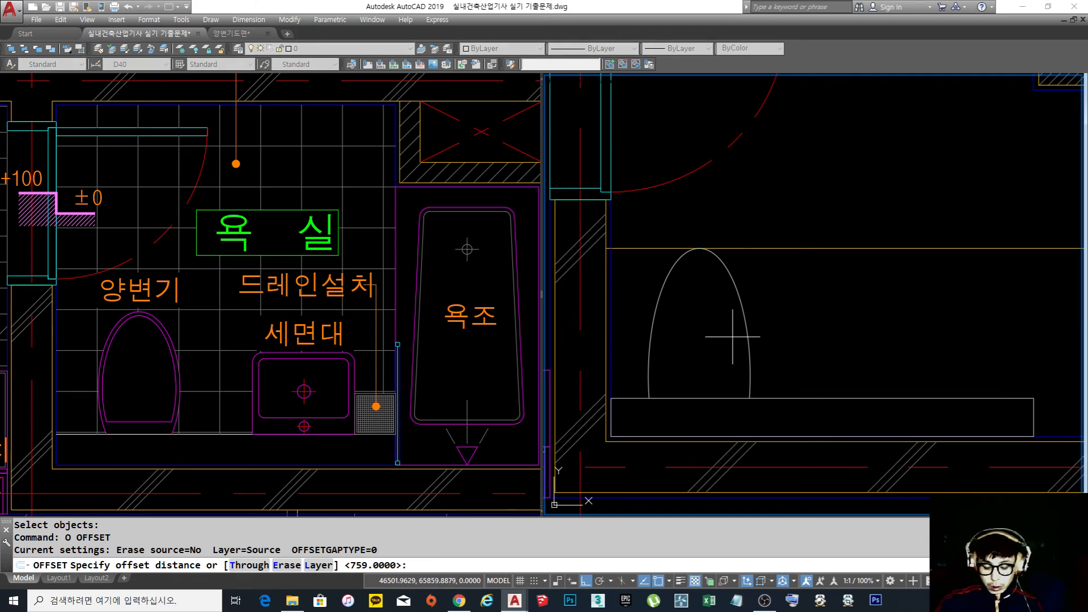
text(20)
key(space)
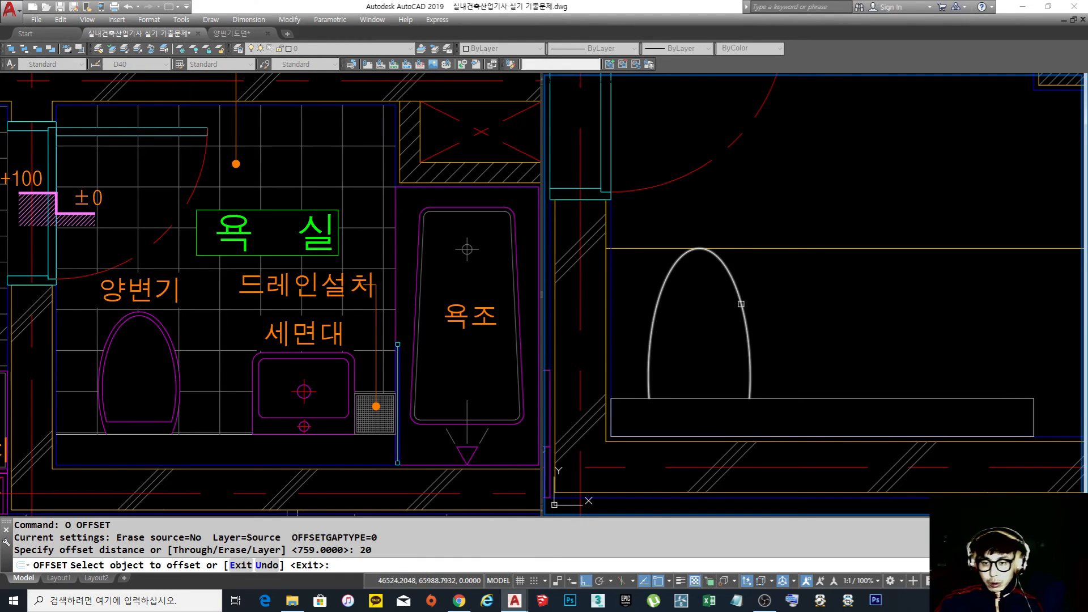
key(Escape)
Offset the toilet's outer curve 30 mm inward
text(O)
key(space)
text(30)
key(space)
click(742, 309)
click(709, 352)
key(Escape)
Draw a horizontal line across the lower part of both toilet curves, slightly above the ledge
text(l)
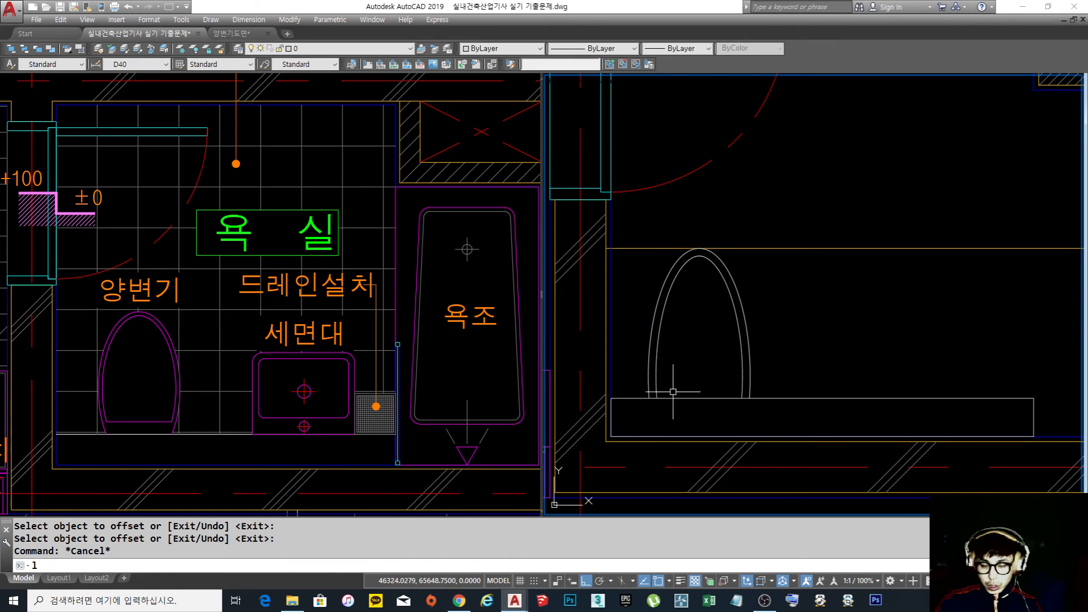
key(space)
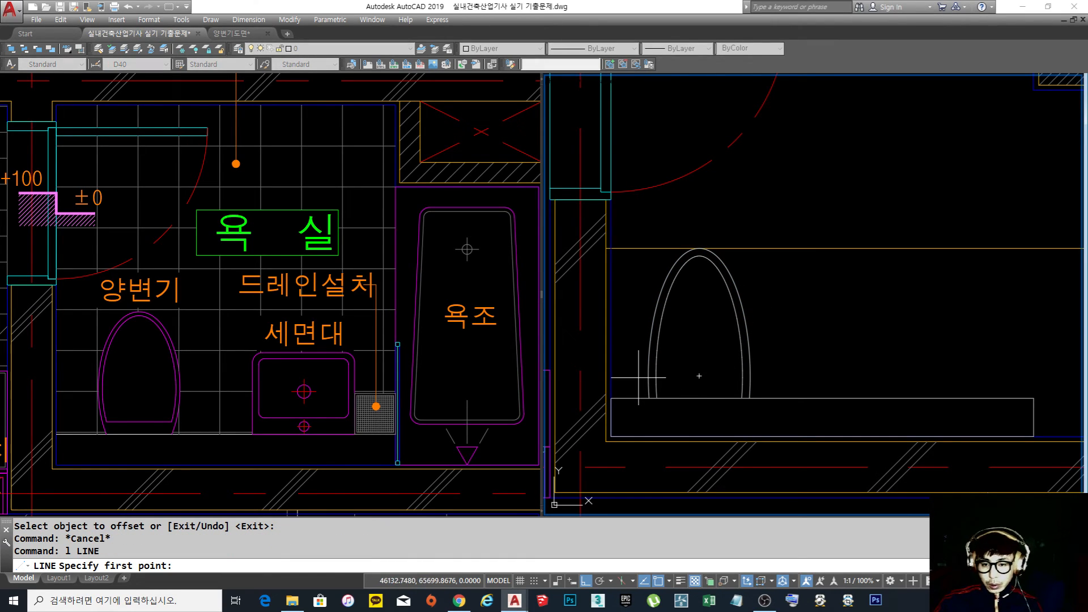
click(639, 377)
click(839, 377)
key(space)
Trim the ends of the horizontal line that extend beyond the toilet's inner curve
text(tr)
key(space)
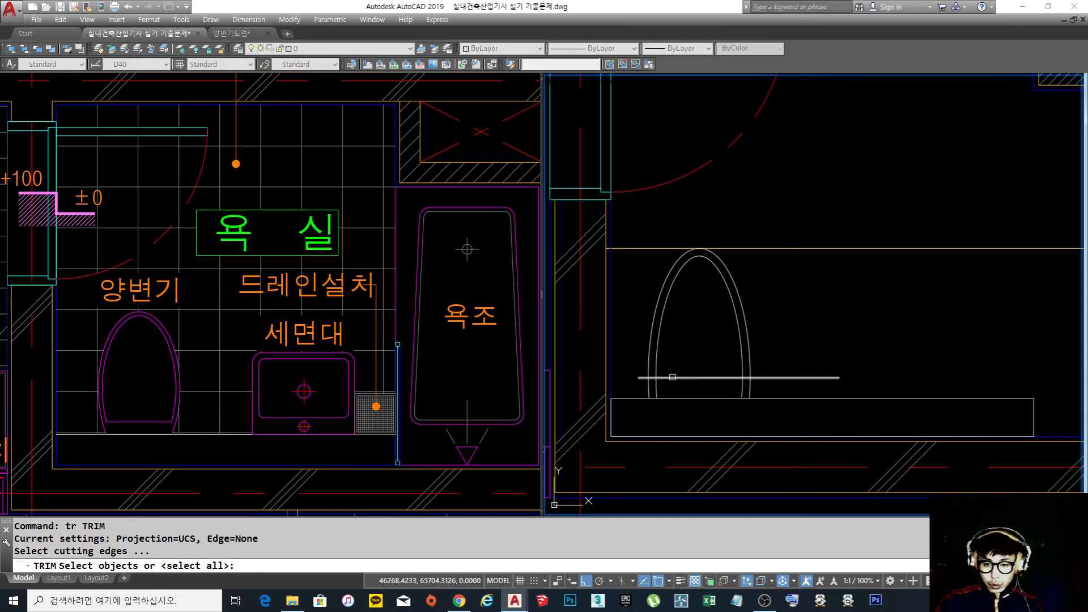
click(656, 374)
key(space)
click(785, 378)
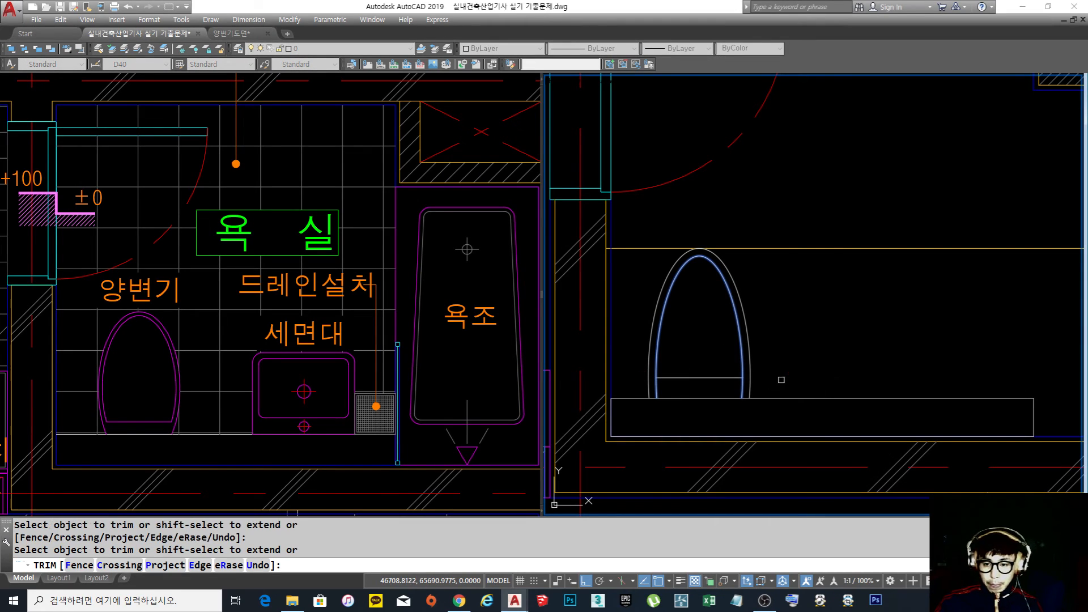
click(742, 387)
key(space)
Trim both legs of the toilet's inner curve below the horizontal line
scroll(662, 377, up, 2)
key(space)
key(space)
click(655, 391)
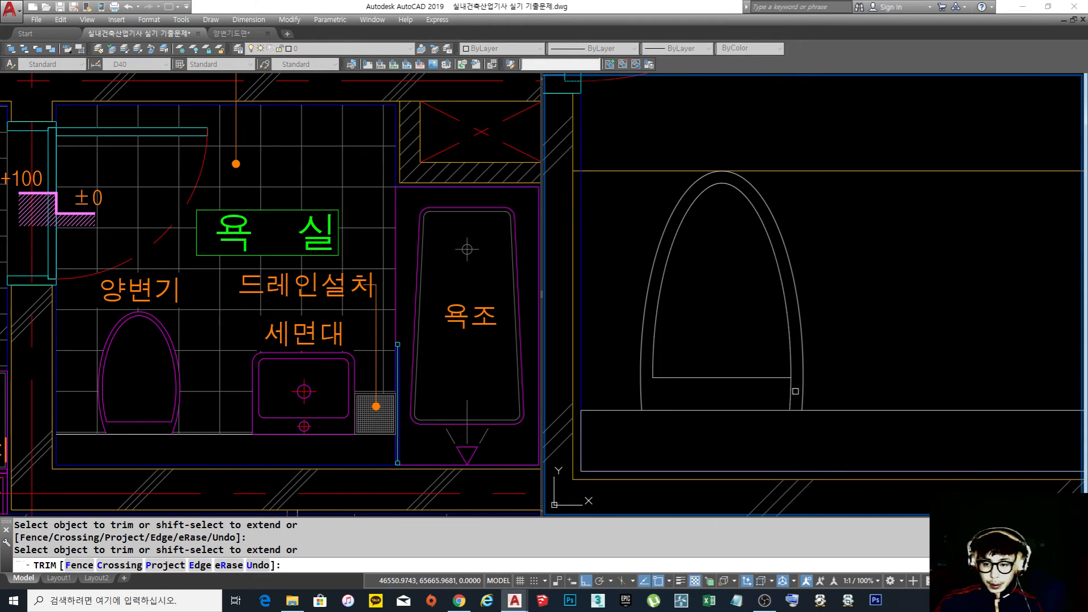
key(space)
Erase the horizontal guide line crossing the room level with the top of the toilet
scroll(768, 342, down, 4)
middle_drag(768, 342, 753, 370)
scroll(747, 372, up, 2)
text(e)
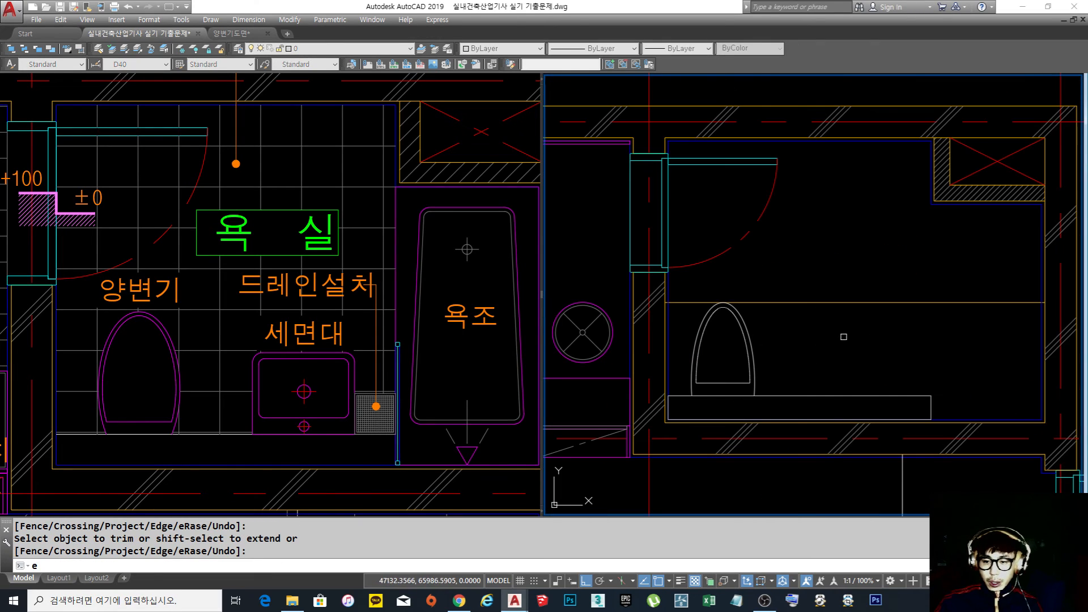
click(843, 337)
click(785, 265)
key(space)
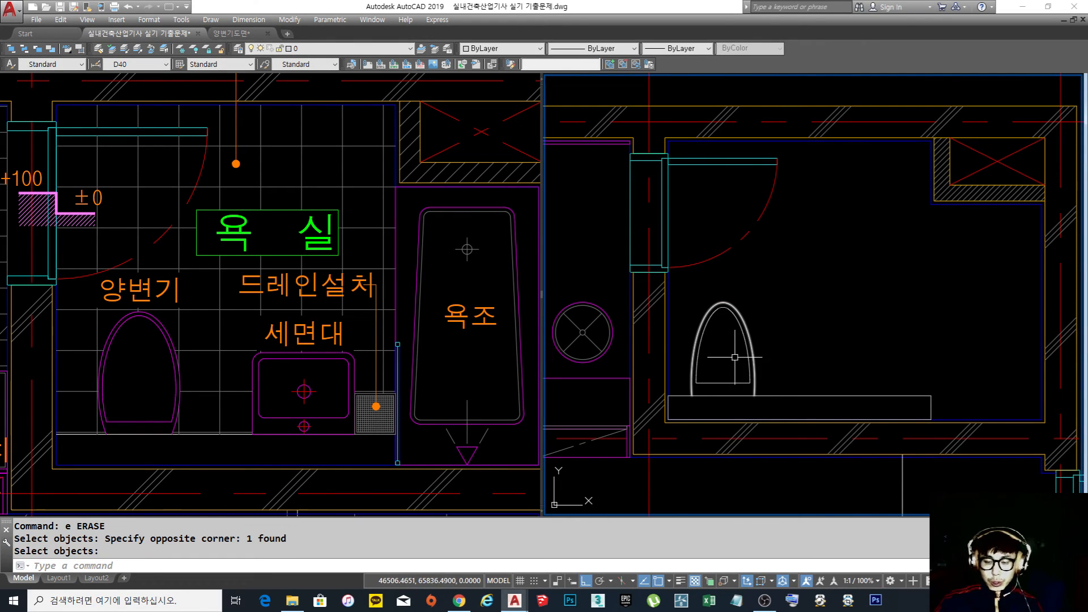
Draw a small circle centred in the middle of the toilet's inner curve
scroll(736, 357, up, 2)
text(c)
key(space)
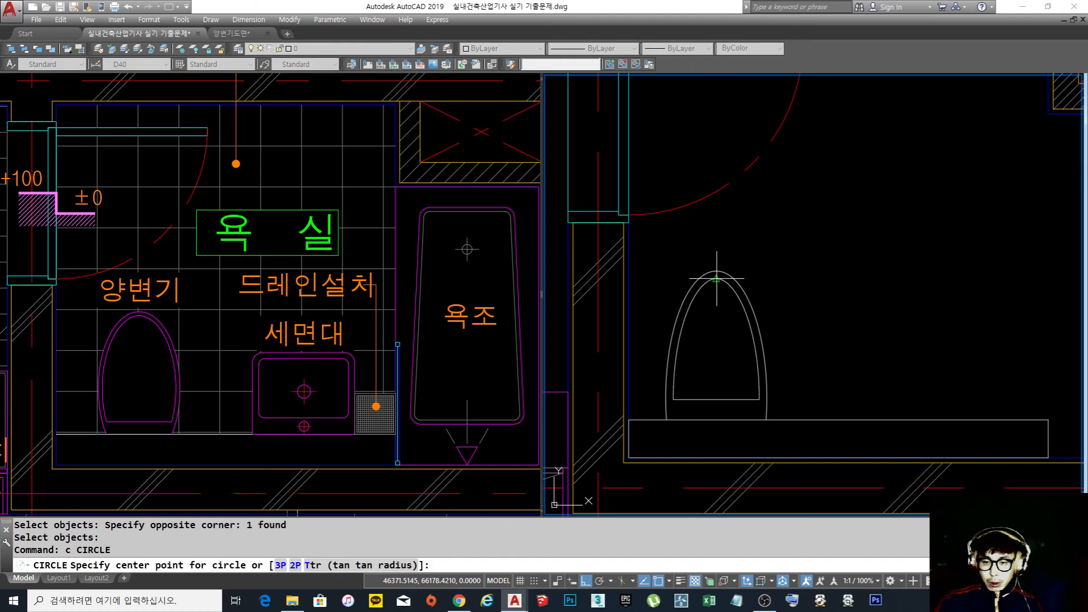
click(717, 345)
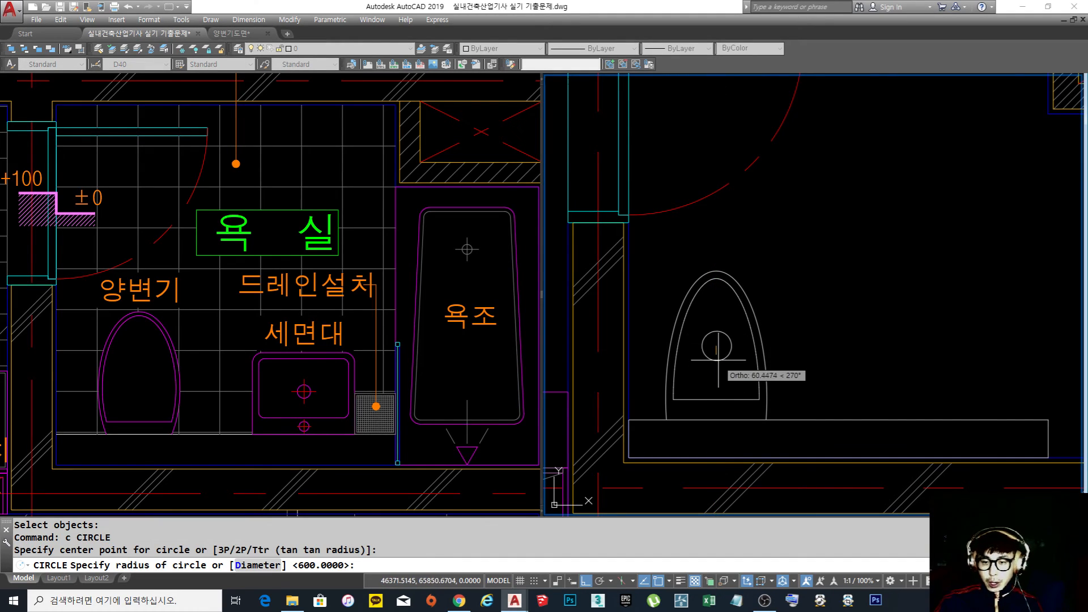
key(Escape)
scroll(729, 378, up, 2)
Draw a small upright rectangle across the left end of the toilet's lower horizontal line
text(r)
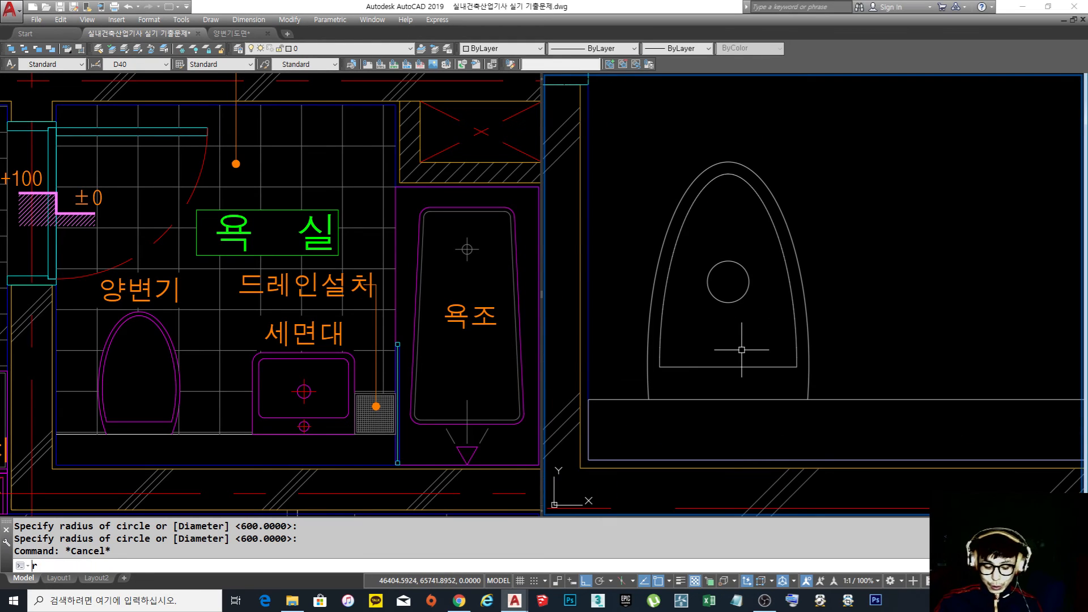
text(ec)
key(Return)
scroll(704, 365, up, 2)
click(605, 424)
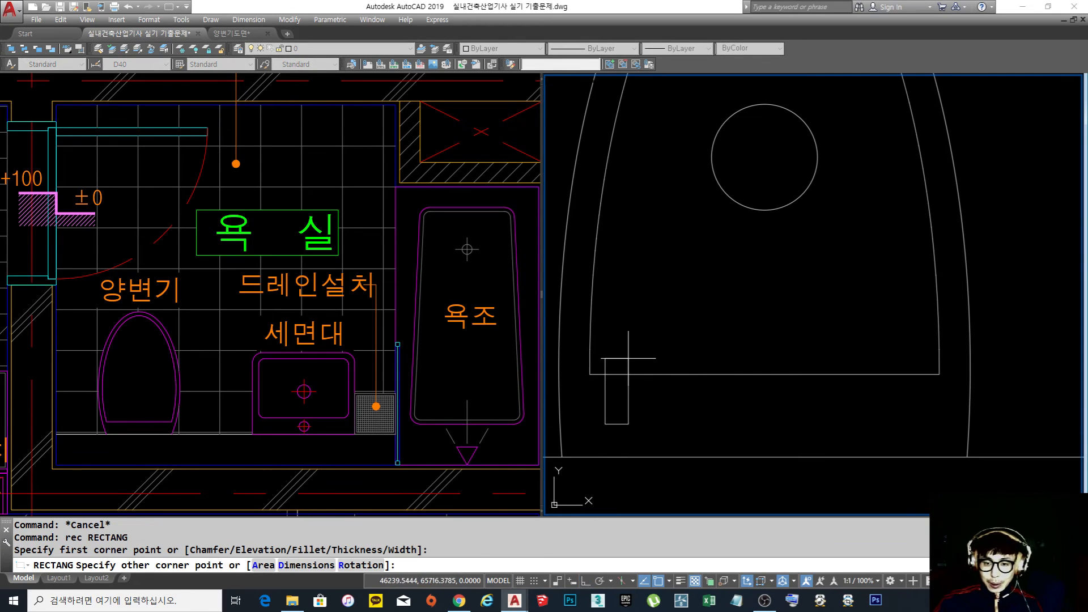
click(628, 365)
text(mi)
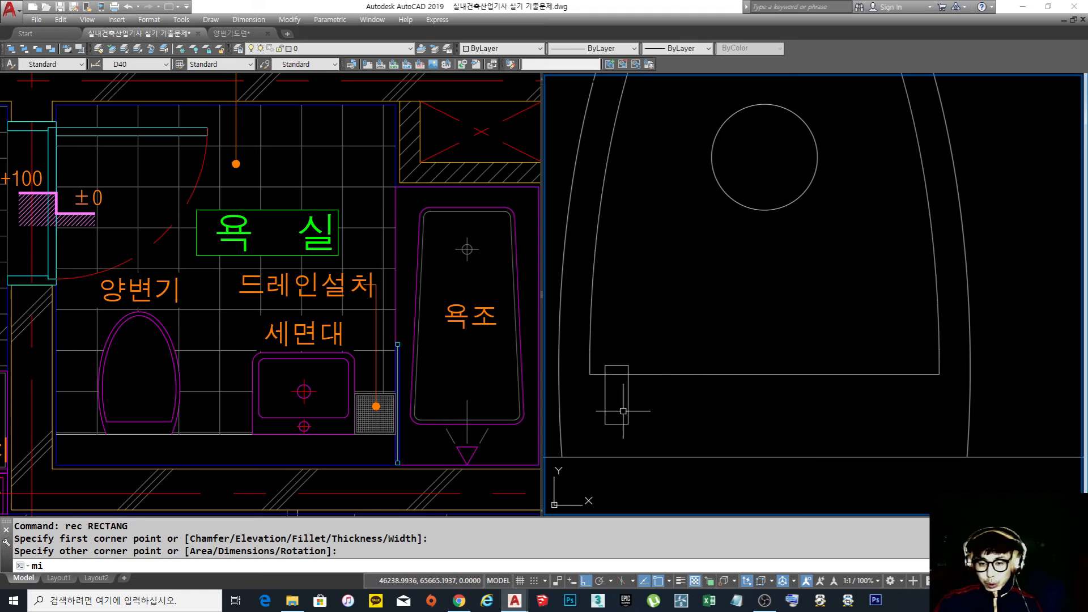
key(Return)
click(638, 411)
click(606, 397)
key(Return)
click(819, 445)
key(Escape)
Mirror the small rectangle about the toilet's vertical centre axis, keeping the original
text(mi)
key(Return)
click(682, 429)
click(574, 364)
key(Return)
click(765, 374)
click(759, 281)
key(Return)
Erase the two small hinge-like rectangles on the toilet's lower horizontal line
scroll(759, 280, down, 3)
scroll(794, 267, up, 3)
text(e)
key(Return)
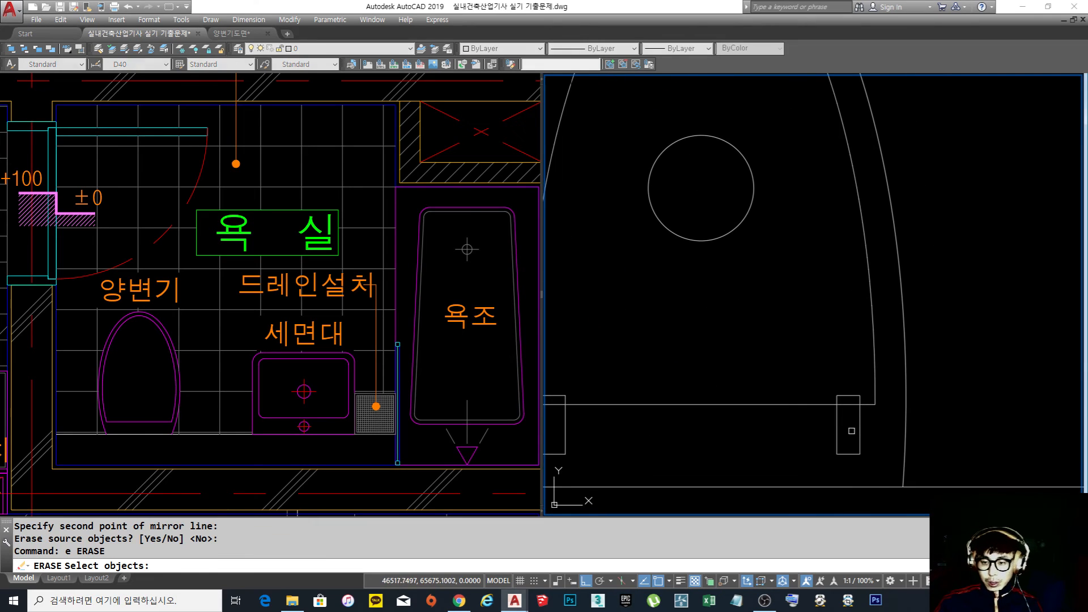
click(851, 431)
click(754, 422)
key(Return)
Erase the small circle inside the toilet's inner curve
scroll(756, 368, down, 3)
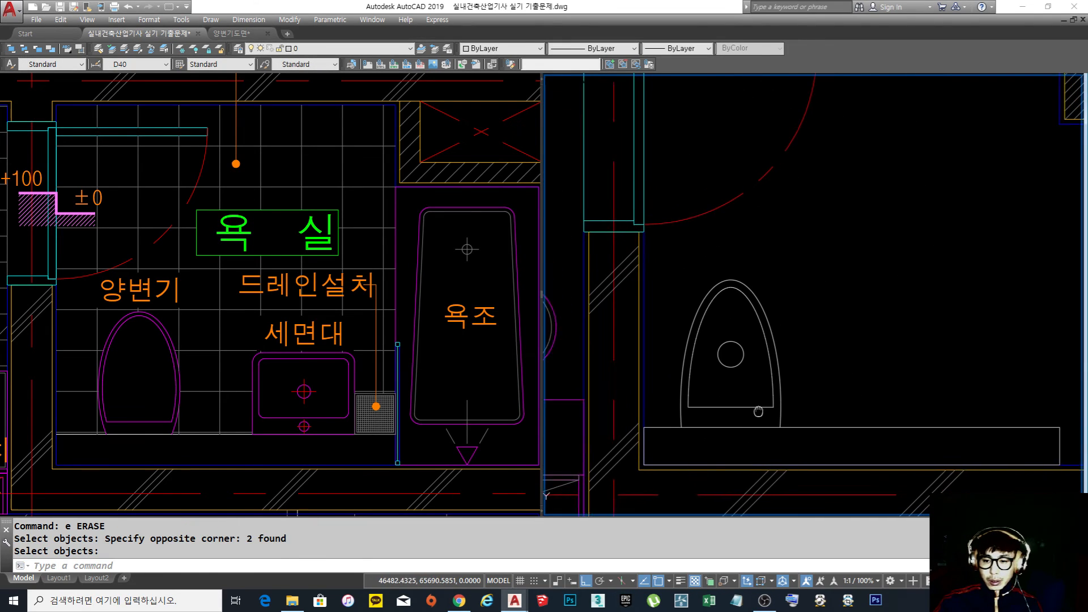
scroll(782, 325, down, 3)
scroll(768, 336, up, 3)
text(e)
key(Return)
click(757, 367)
click(743, 340)
key(Return)
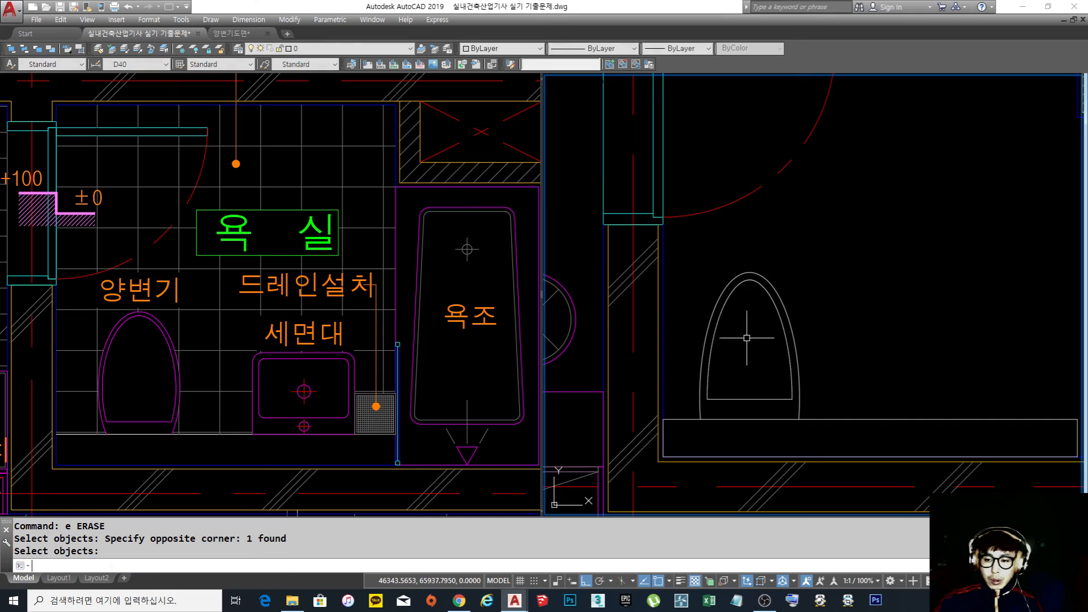
Examine the toilet plan in the 양변기도면 reference drawing, and return to the bathroom plan
scroll(738, 358, down, 4)
scroll(737, 359, up, 4)
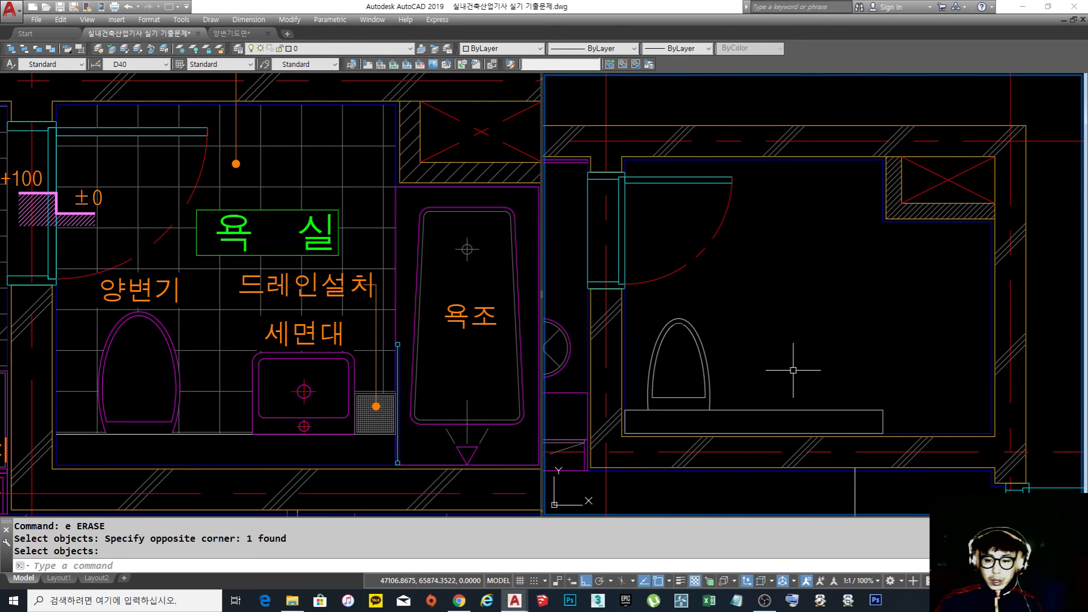
scroll(642, 361, up, 2)
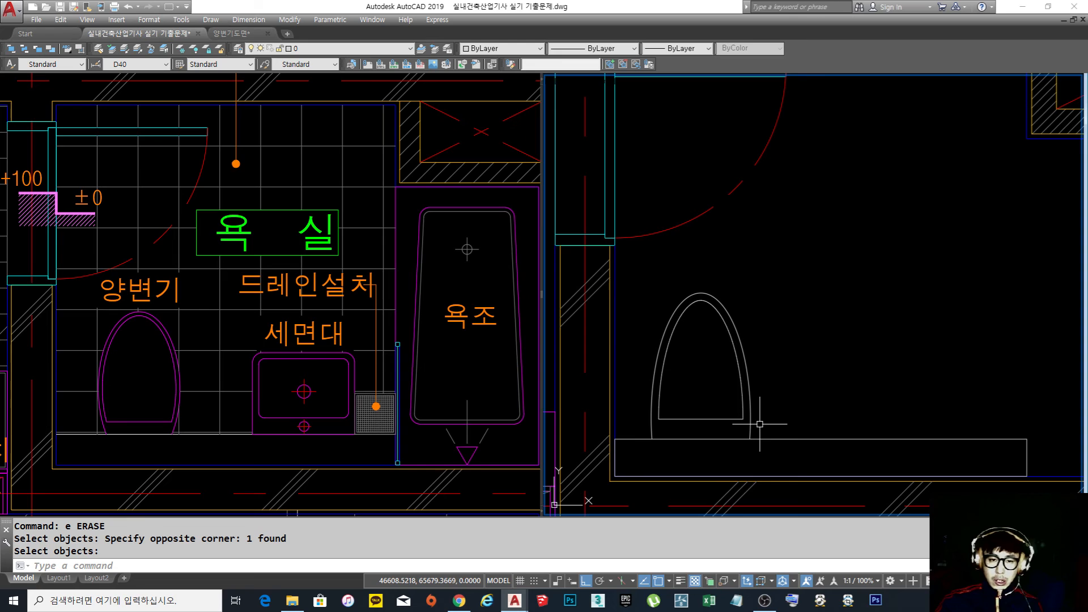
click(239, 33)
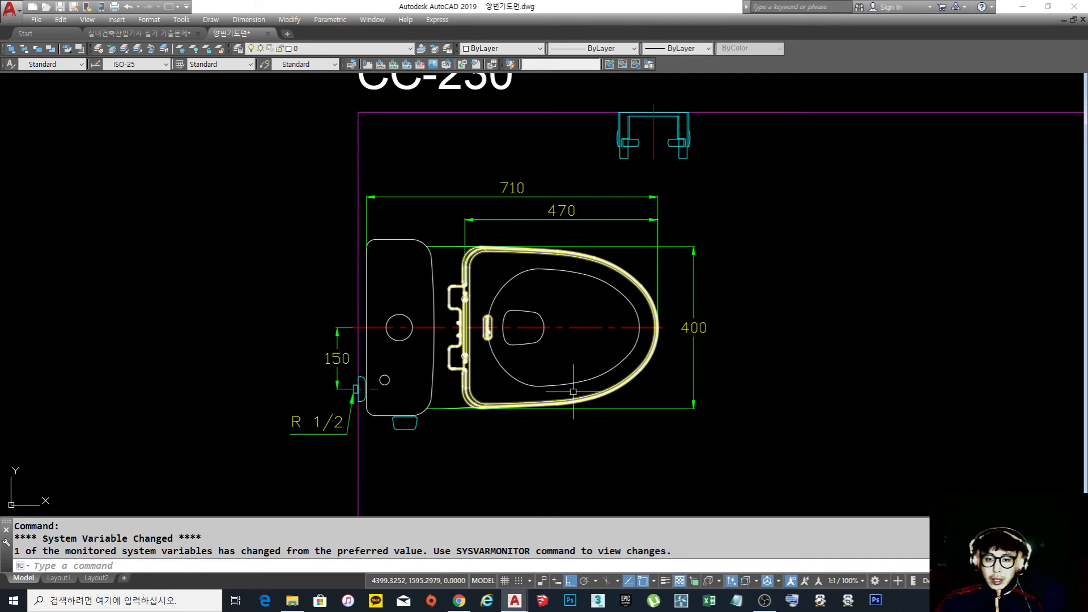
click(182, 32)
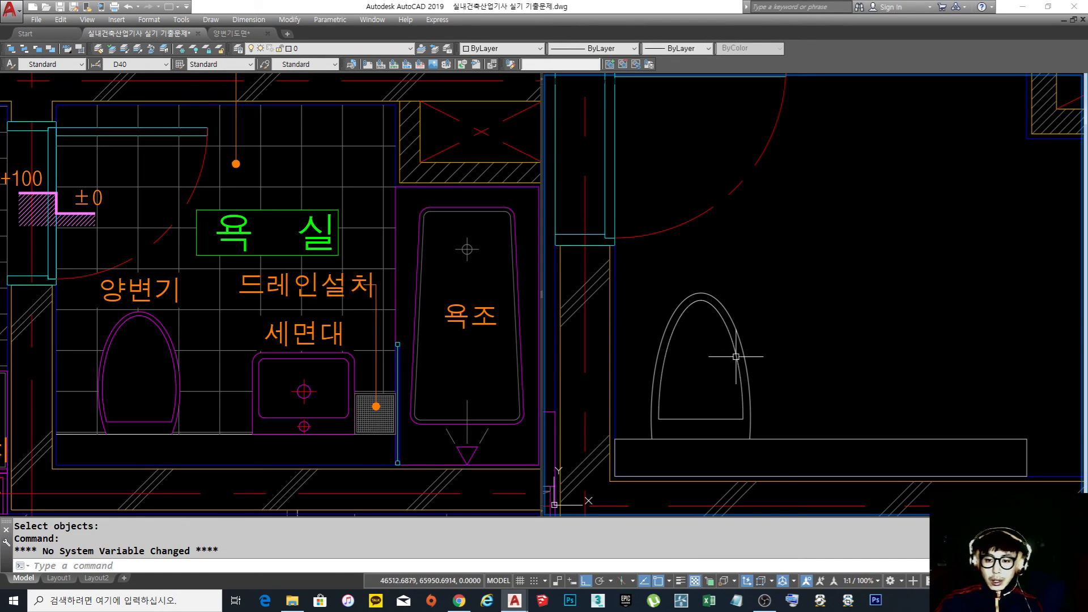
key(Escape)
key(Escape)
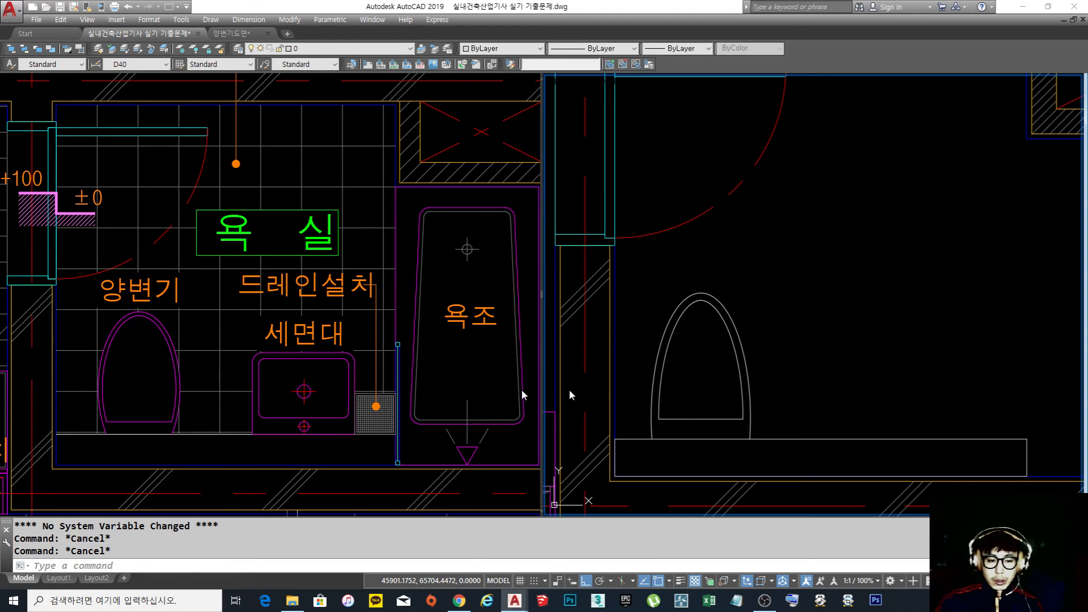
click(833, 388)
scroll(801, 362, down, 3)
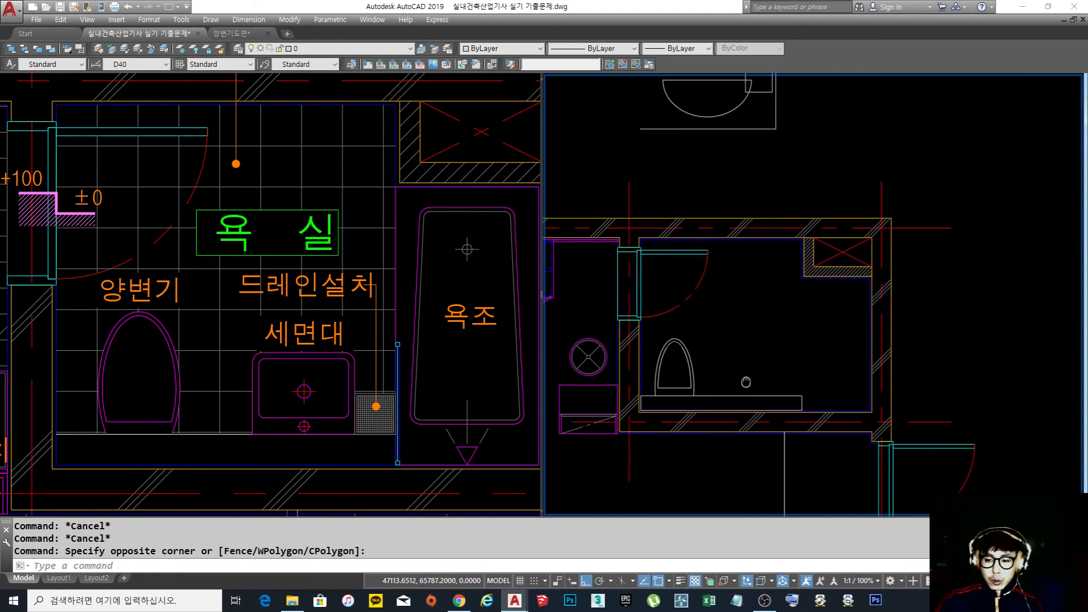
middle_drag(706, 375, 709, 385)
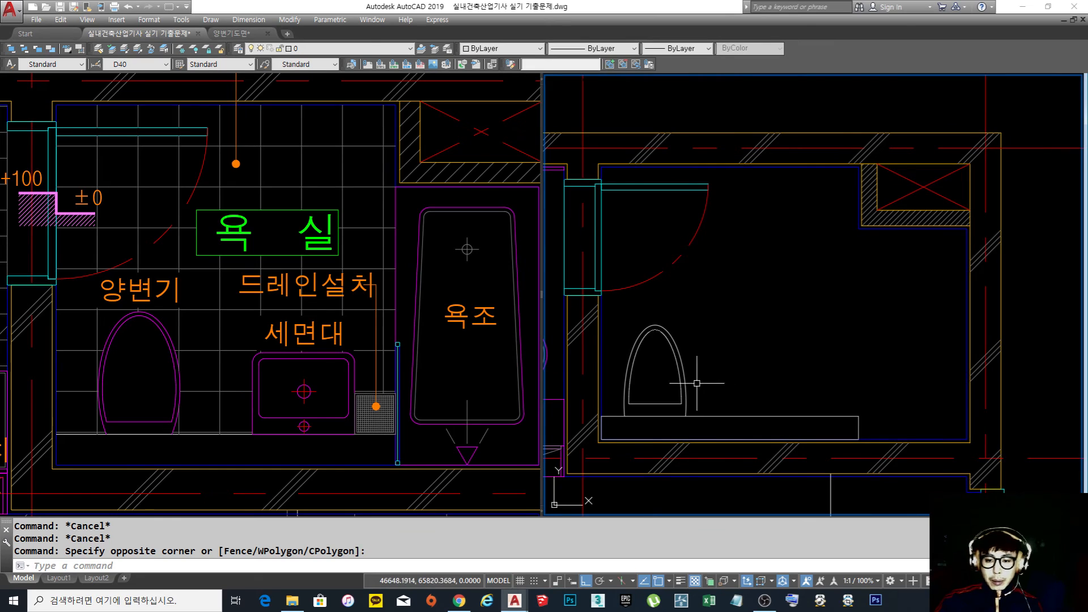
middle_drag(632, 417, 657, 416)
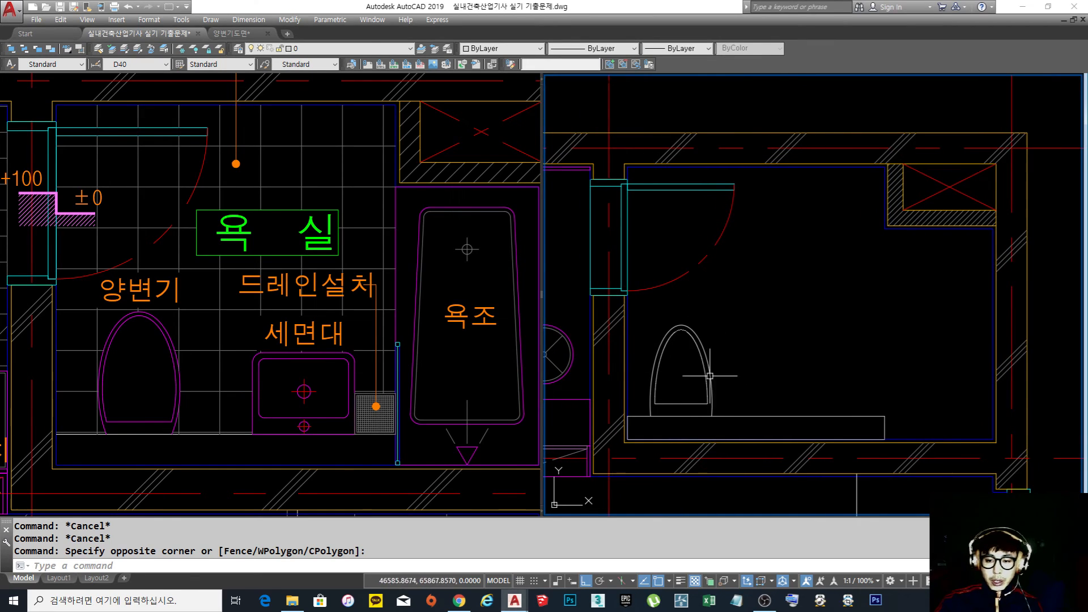
scroll(680, 335, up, 2)
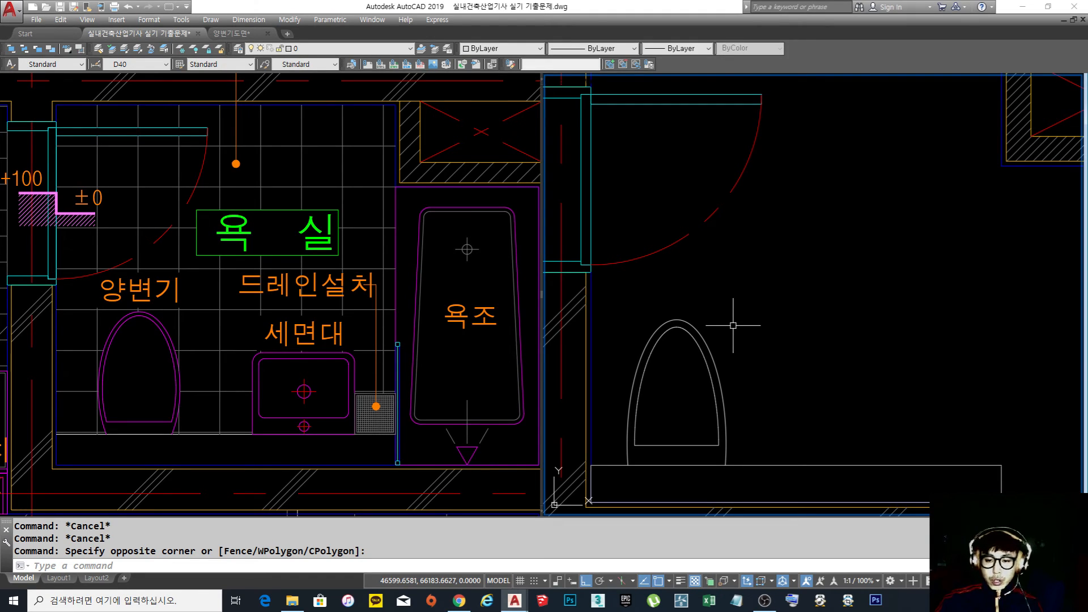
scroll(764, 344, down, 2)
click(766, 347)
key(Escape)
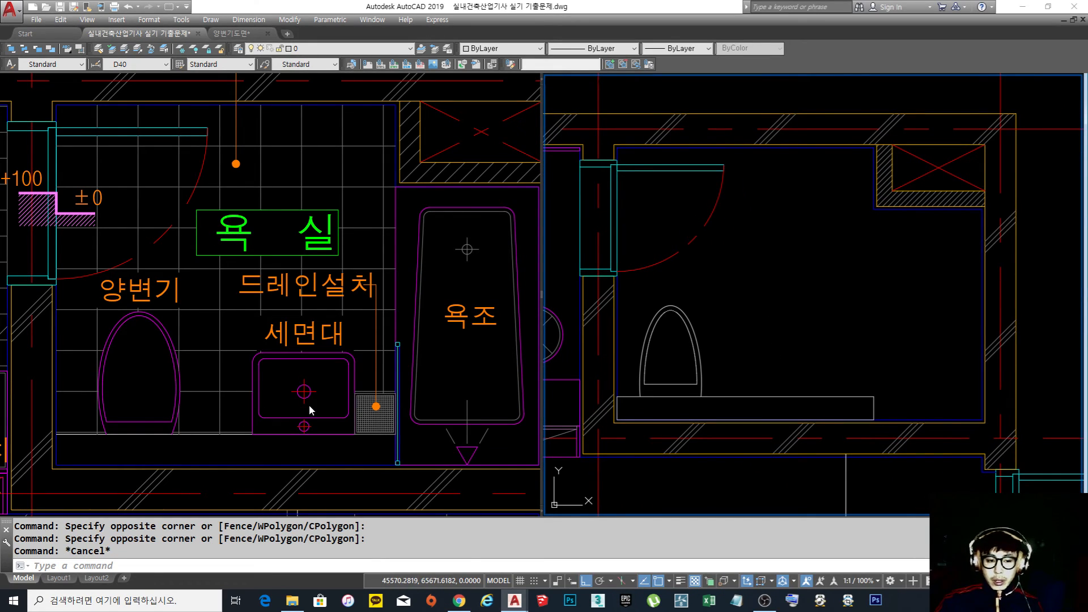
click(782, 323)
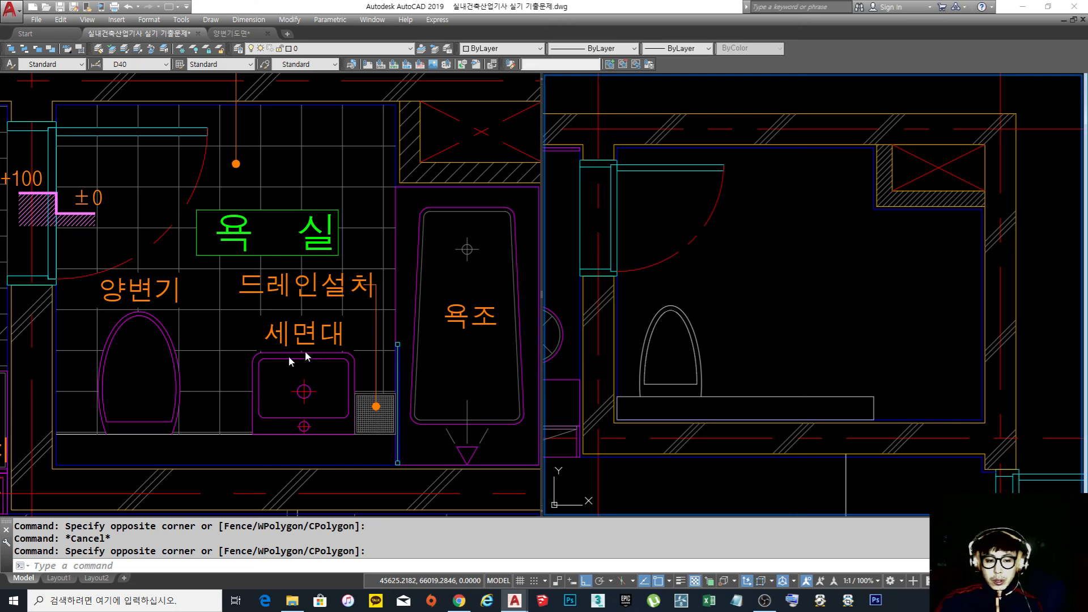
Open the 양변기도면 reference drawing and bring up the plan view of the CL-358 washbasin
click(251, 35)
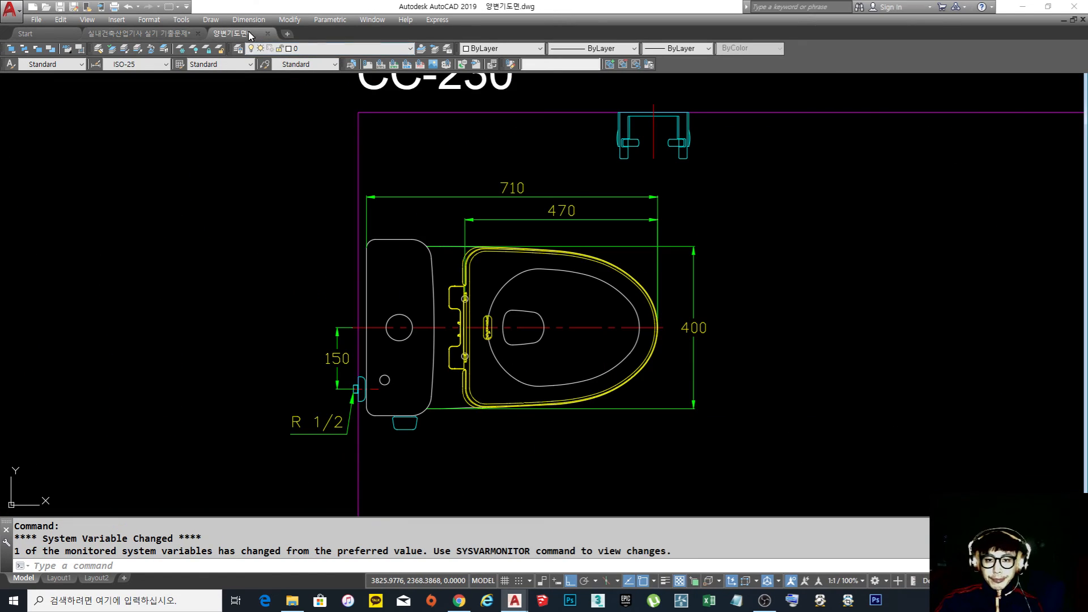
click(811, 303)
scroll(729, 231, down, 5)
scroll(462, 242, up, 8)
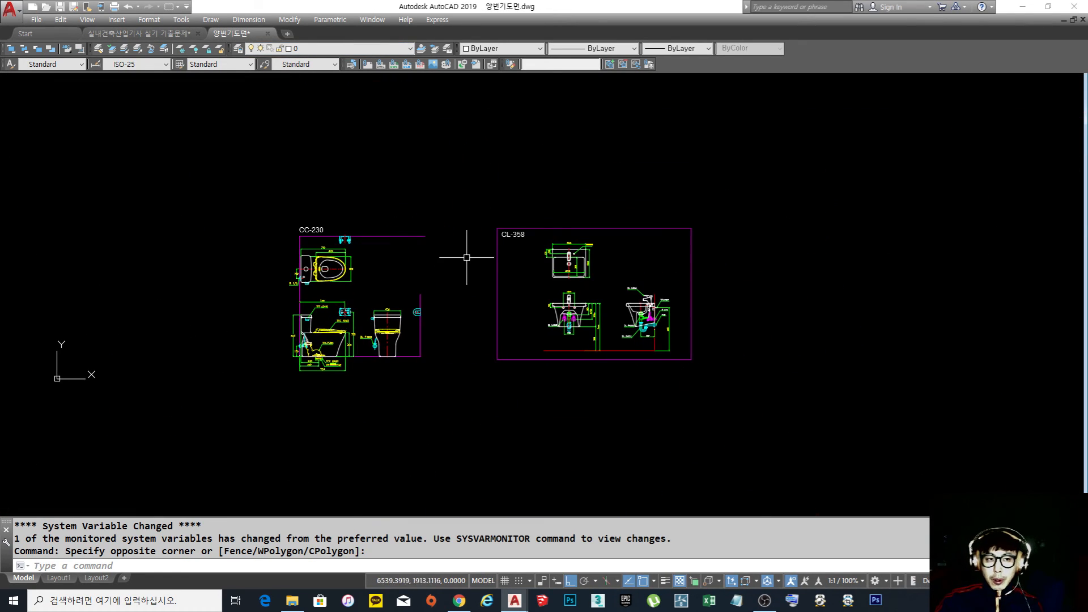
scroll(678, 264, up, 3)
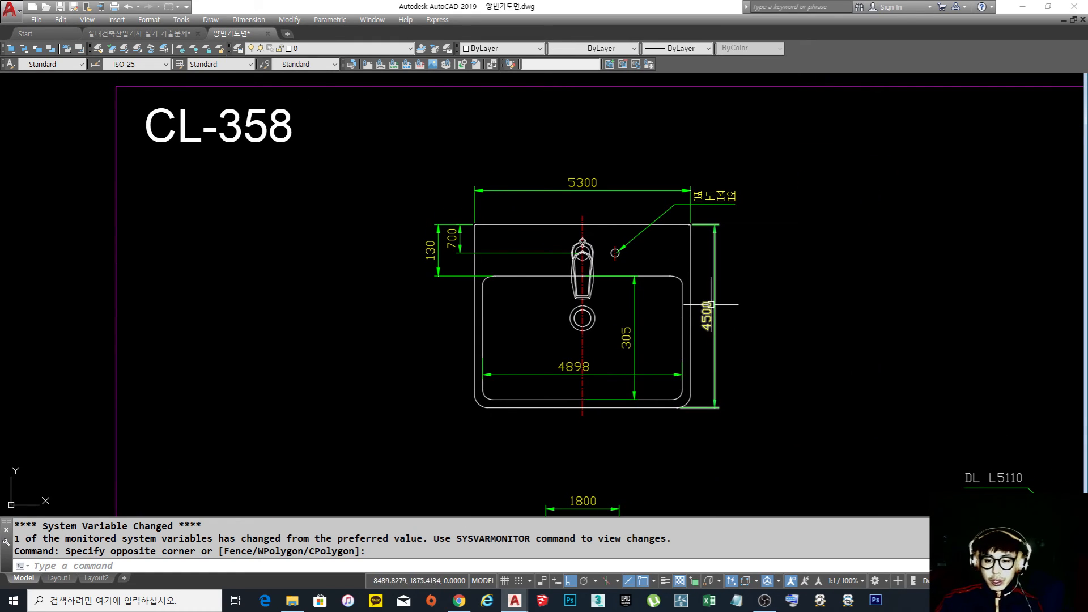
key(Escape)
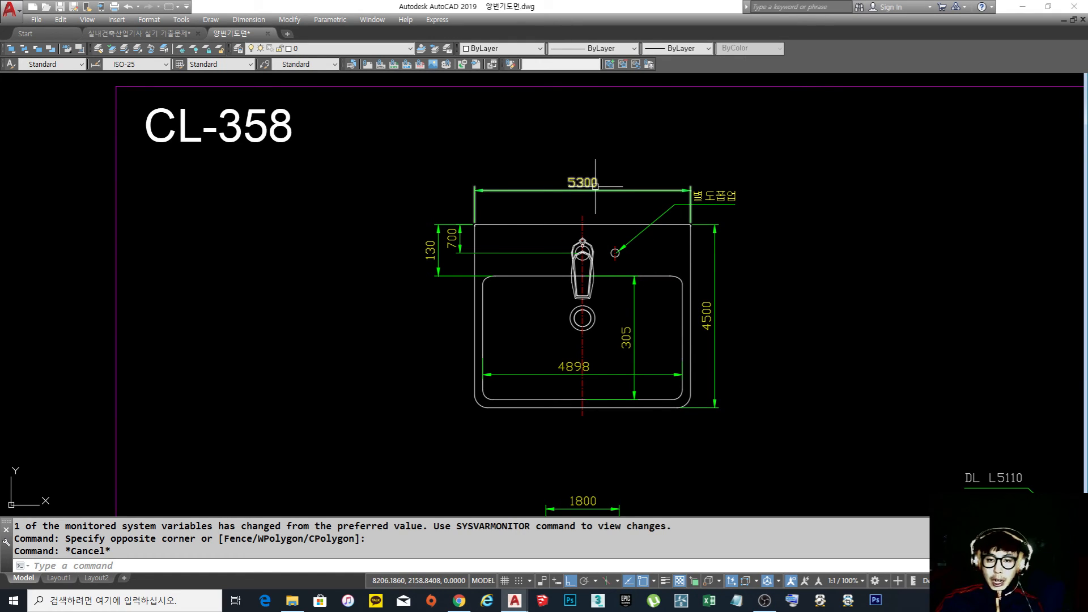
Examine the CL-358 washbasin's overall width between its side edges and its depth from back to front
click(475, 309)
click(690, 309)
key(Escape)
key(Escape)
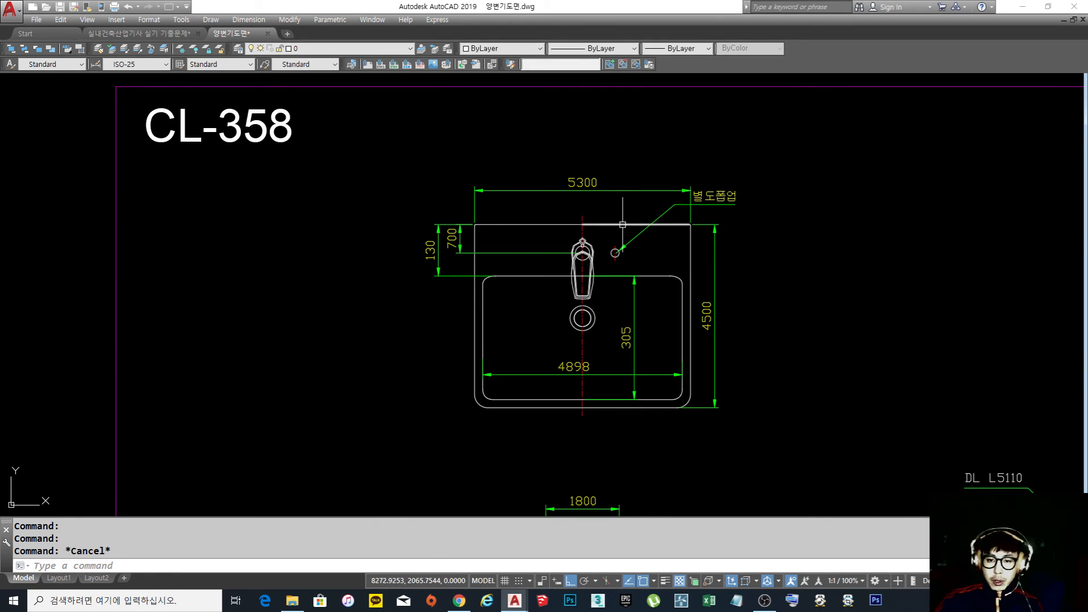
click(623, 224)
click(607, 407)
key(Escape)
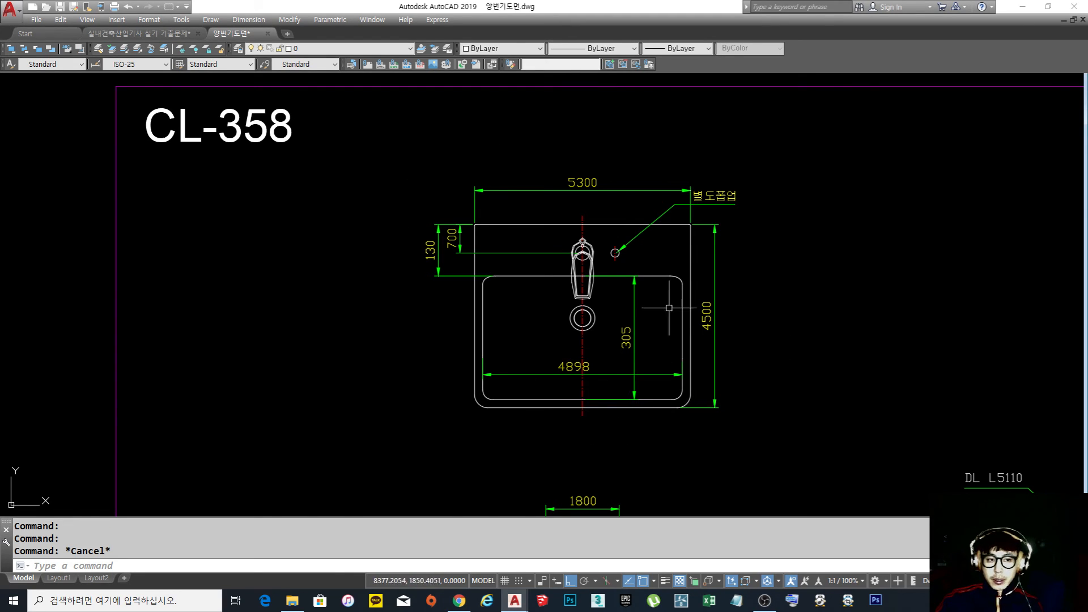
scroll(751, 277, down, 6)
scroll(742, 278, up, 6)
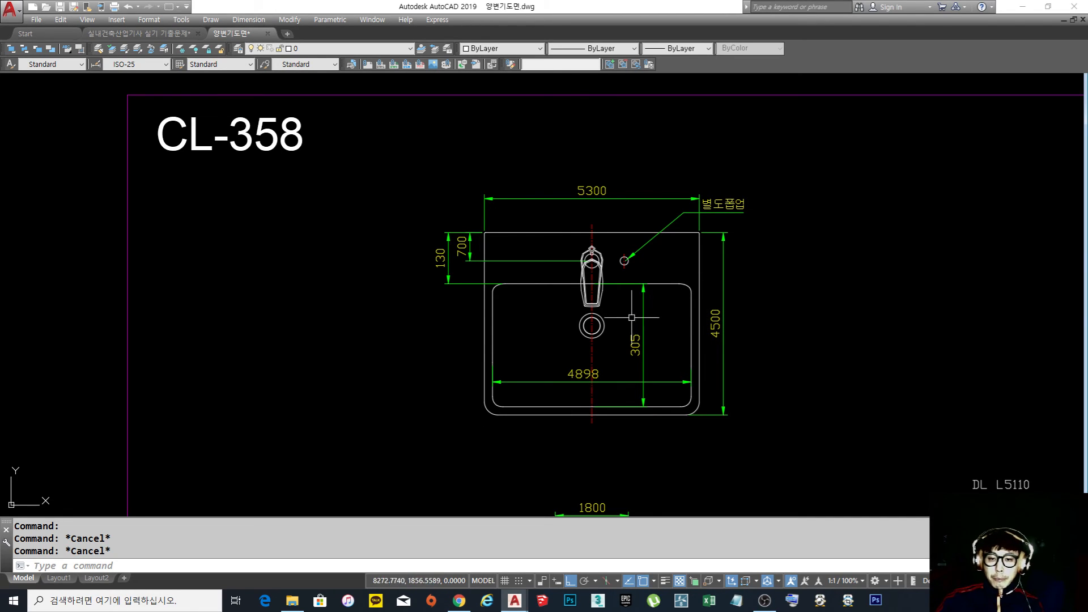
click(485, 325)
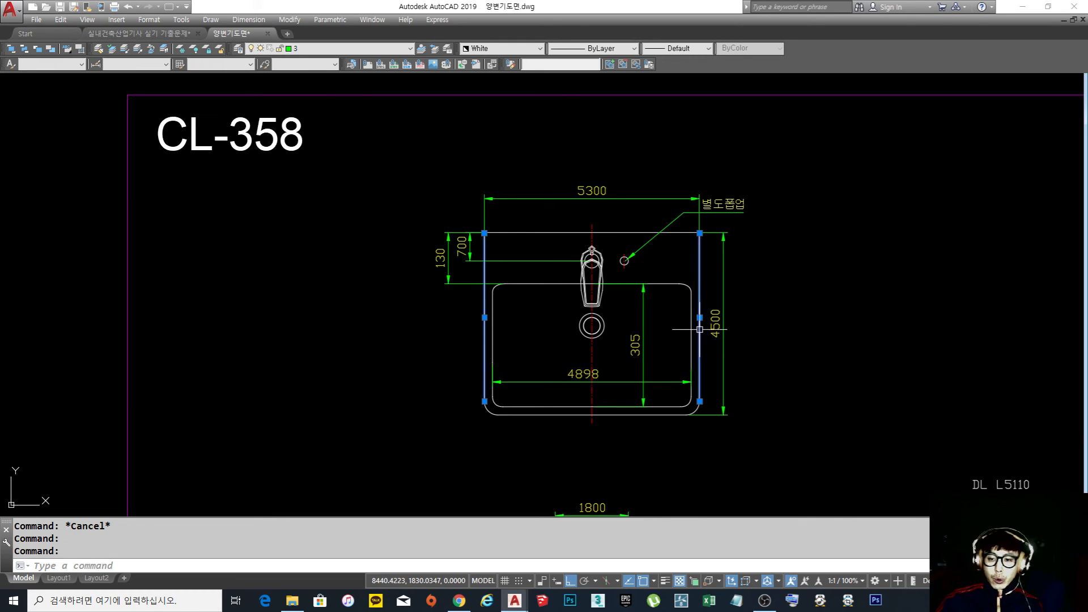
key(Escape)
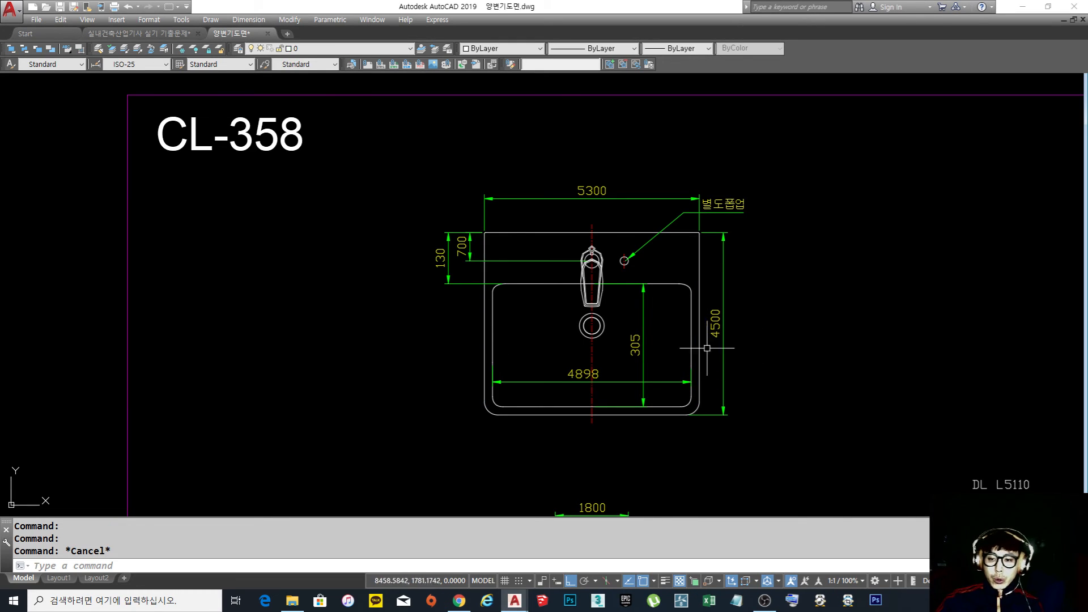
Return to the bathroom plan and draw a 550 by 450 mm washbasin rectangle beside the toilet, above the ledge
click(137, 34)
middle_drag(810, 343, 783, 321)
text(rec)
key(Return)
click(715, 353)
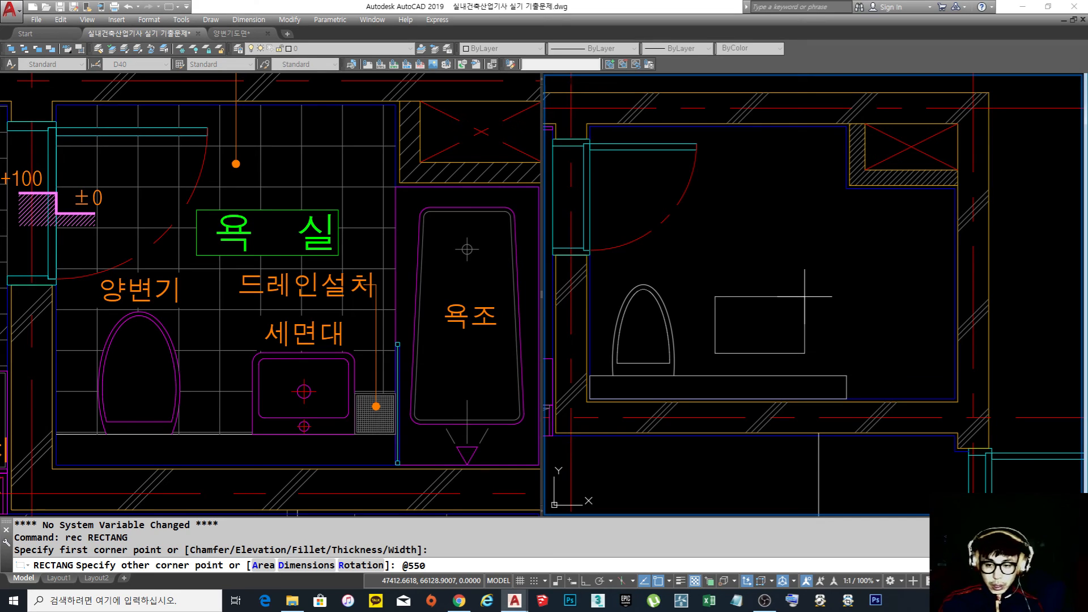
text(@550,450)
key(Return)
key(F8)
mouse_move(814, 359)
middle_down()
mouse_move(780, 332)
mouse_move(758, 344)
middle_up()
key(Return)
key(Escape)
key(Escape)
scroll(758, 345, up, 2)
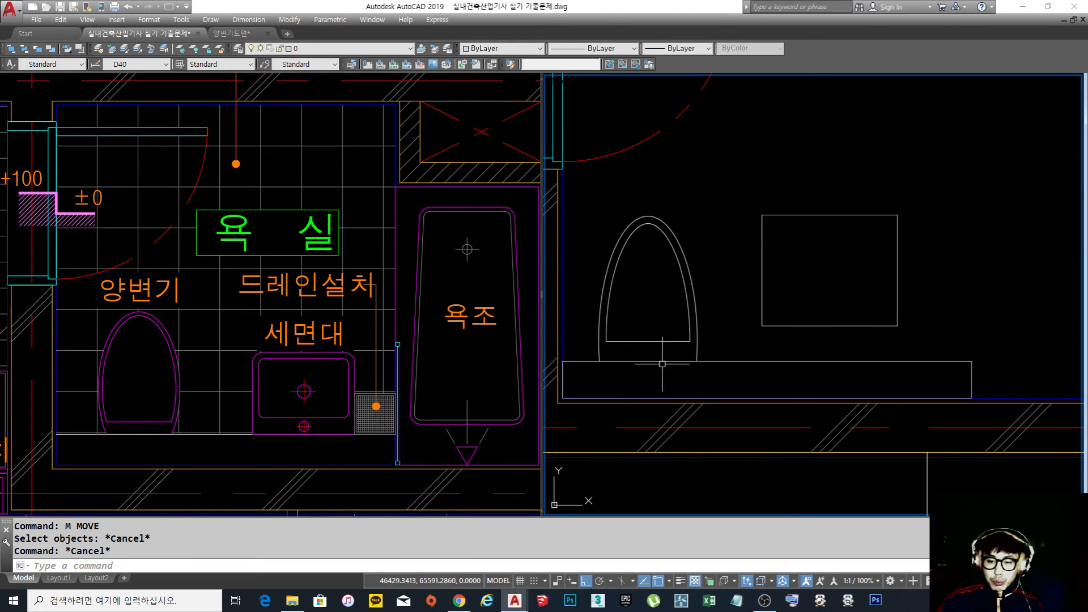
scroll(702, 351, down, 2)
click(743, 353)
click(729, 338)
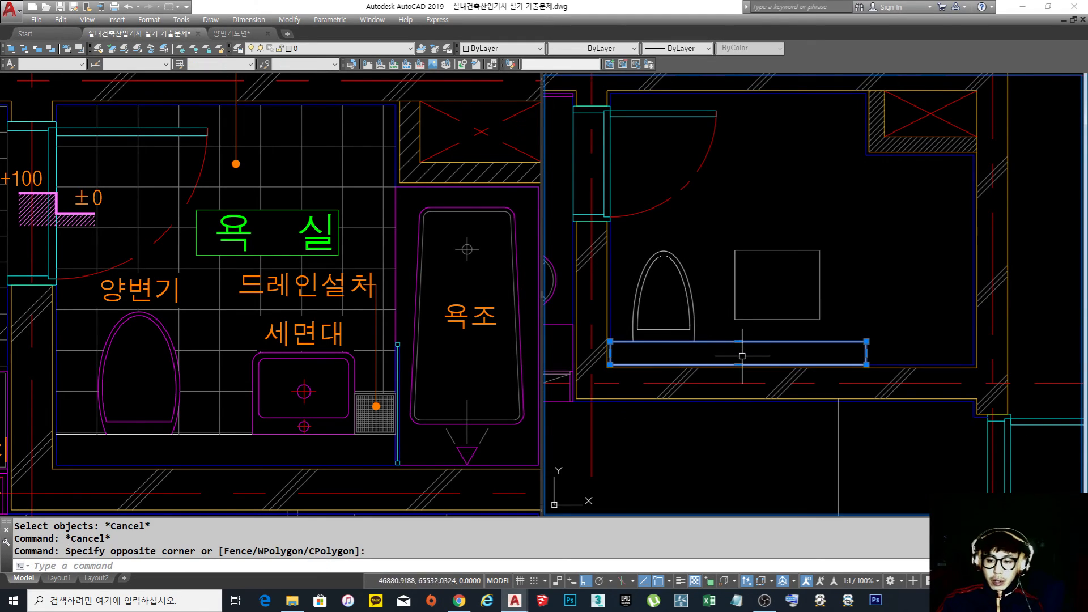
key(Escape)
key(Escape)
Examine the half-ellipse and rectangle fixture outlines drawn above the bathroom plan
scroll(762, 309, down, 5)
middle_drag(762, 310, 752, 356)
scroll(754, 275, up, 5)
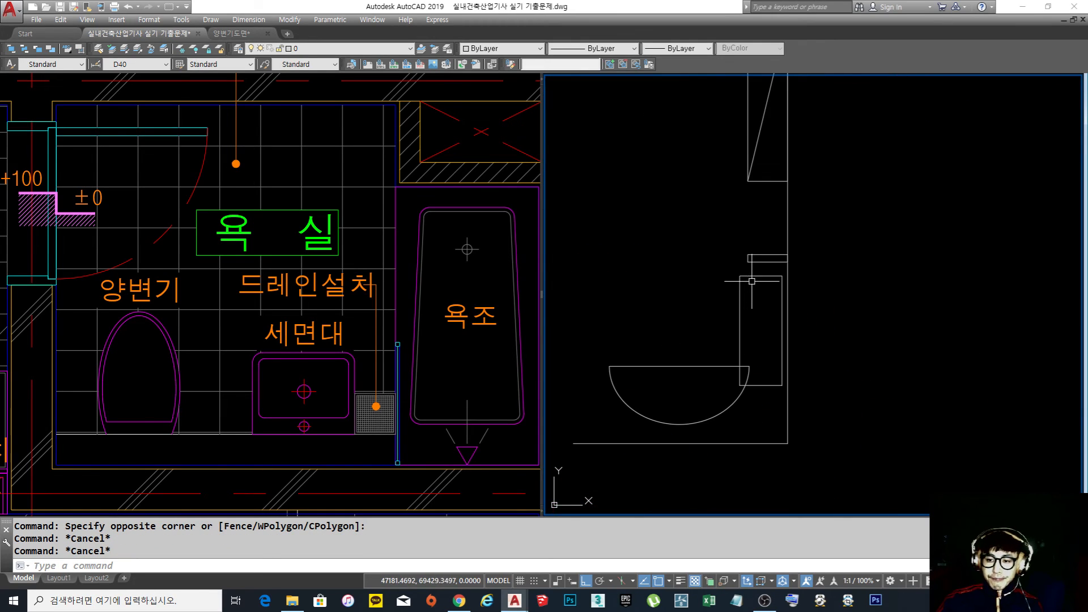
middle_drag(754, 270, 772, 271)
middle_drag(795, 305, 796, 294)
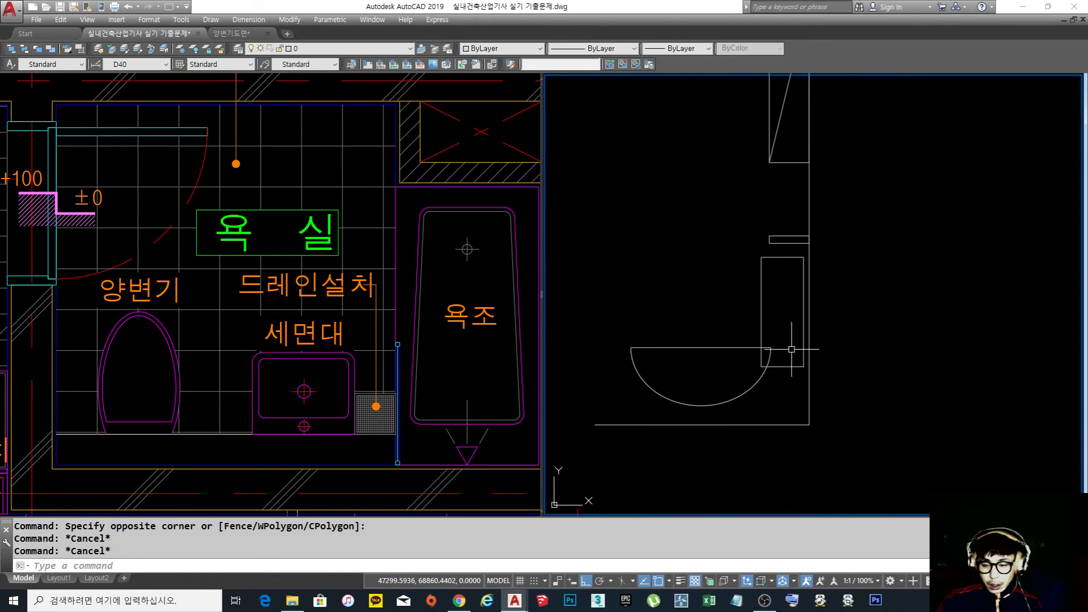
Erase the half-ellipse and the tall rectangle from the fixture sketch above the bathroom plan
key(e)
key(space)
click(763, 365)
click(651, 250)
key(space)
key(Escape)
Draw a vertical line down from the small ledge's free corner in the sketch and extend it to the base line
text(l)
key(space)
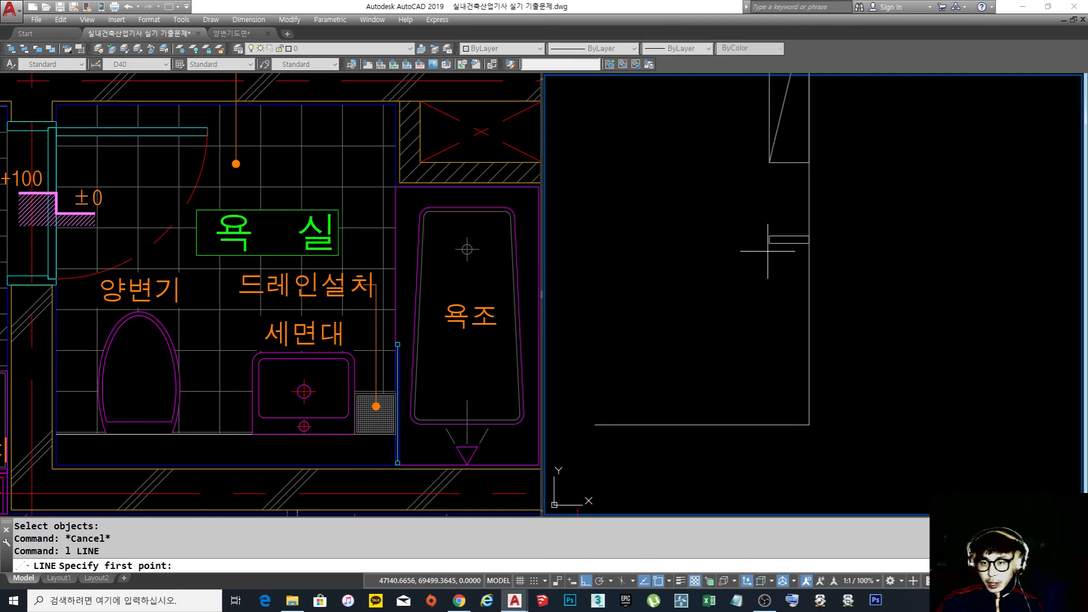
click(770, 244)
click(766, 373)
key(space)
text(ex)
key(space)
key(space)
click(768, 357)
key(Escape)
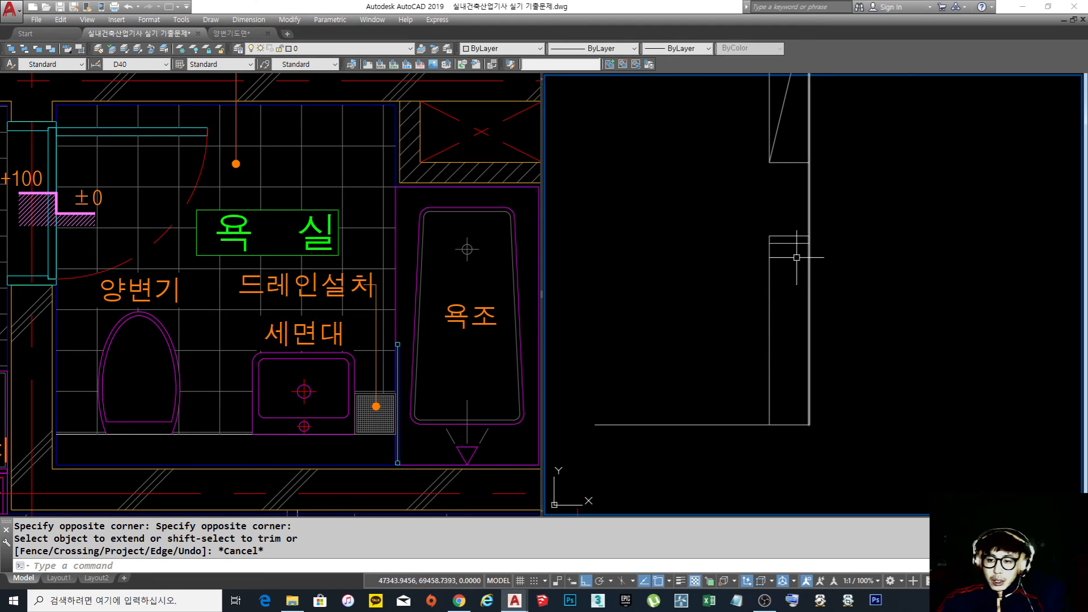
key(Escape)
key(Escape)
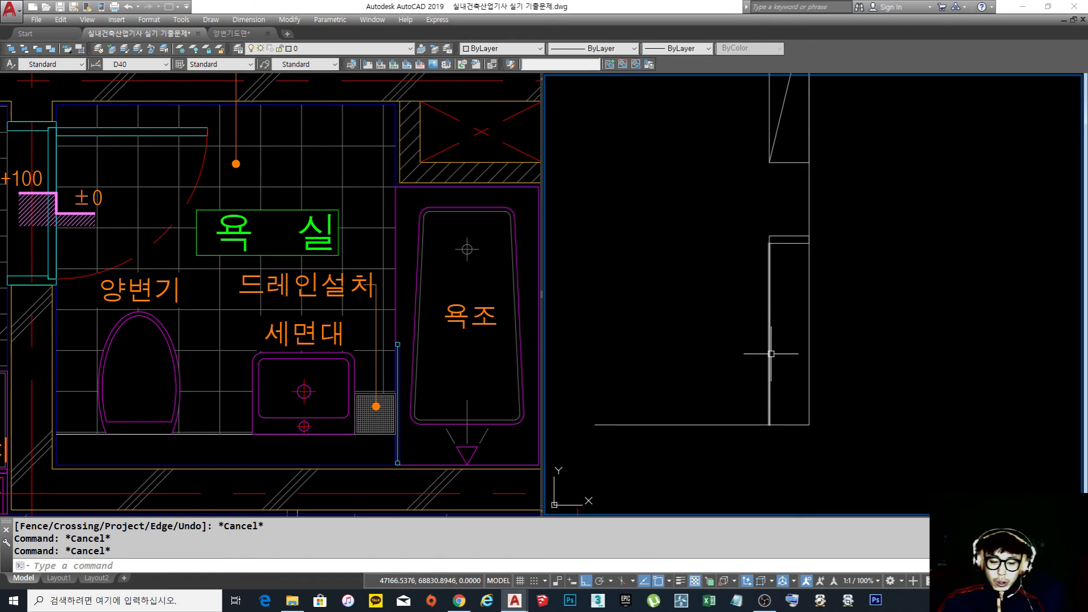
Switch to Chrome, examine the washbasin (세면기) models on the Daelim Bath product page, and return to the AutoCAD drawing
mouse_move(296, 603)
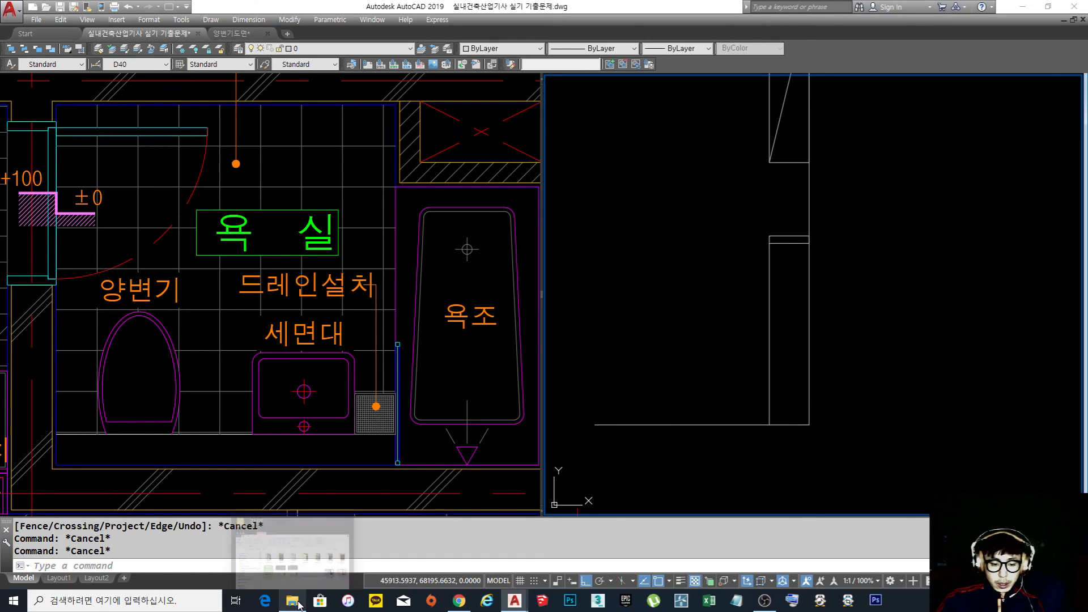
click(460, 602)
click(312, 10)
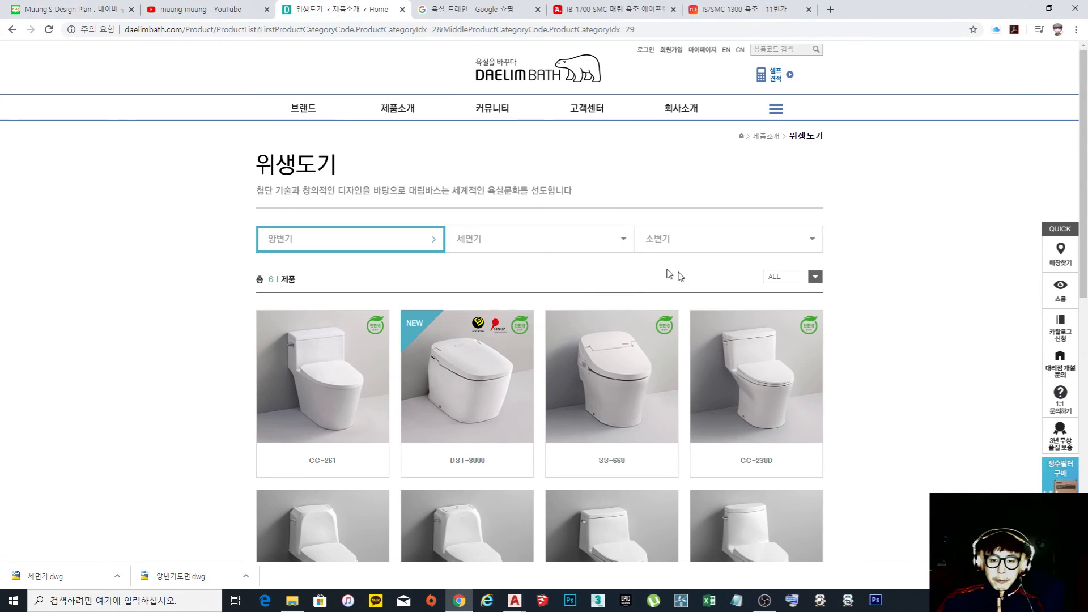
click(536, 251)
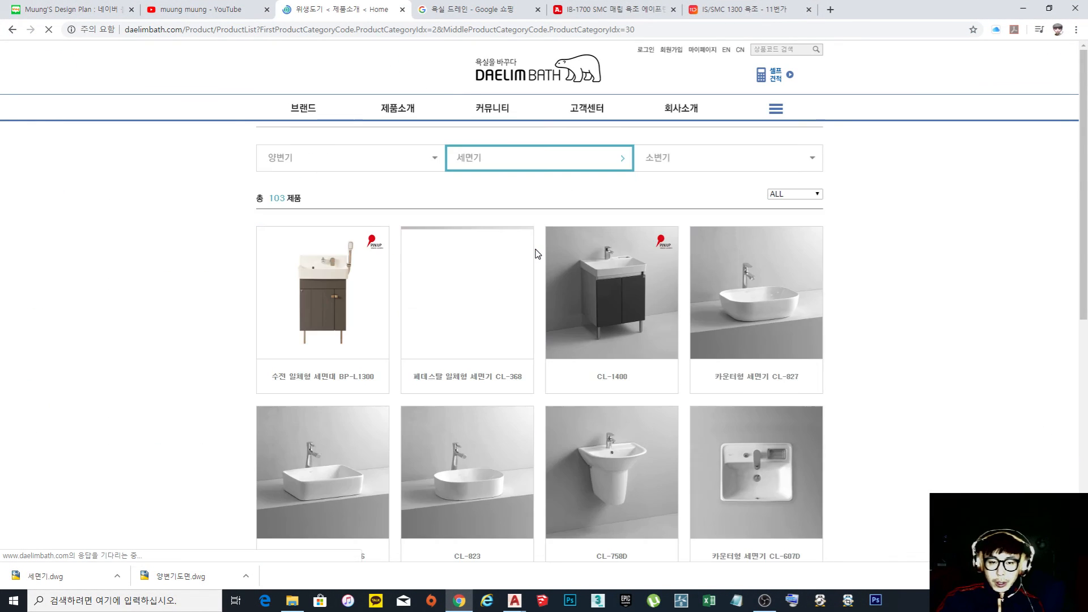
scroll(757, 332, down, 1)
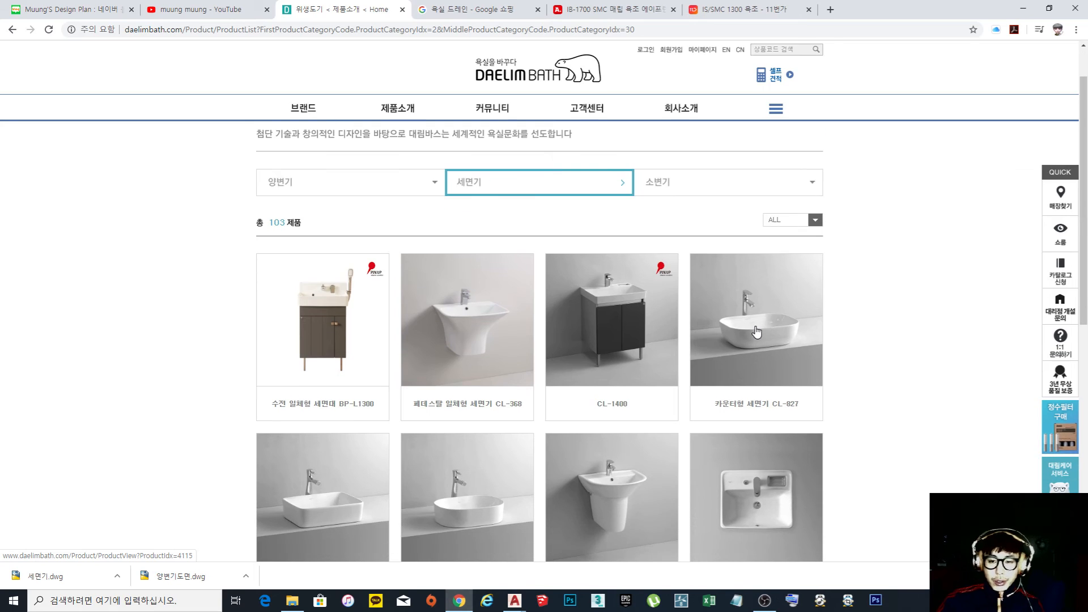
scroll(745, 328, down, 1)
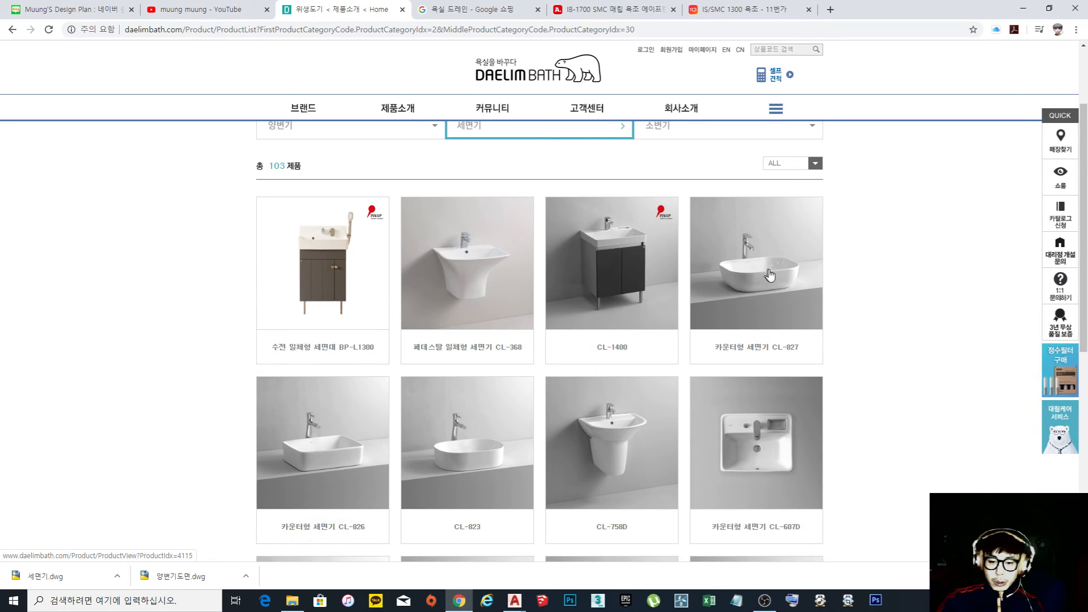
scroll(780, 285, down, 3)
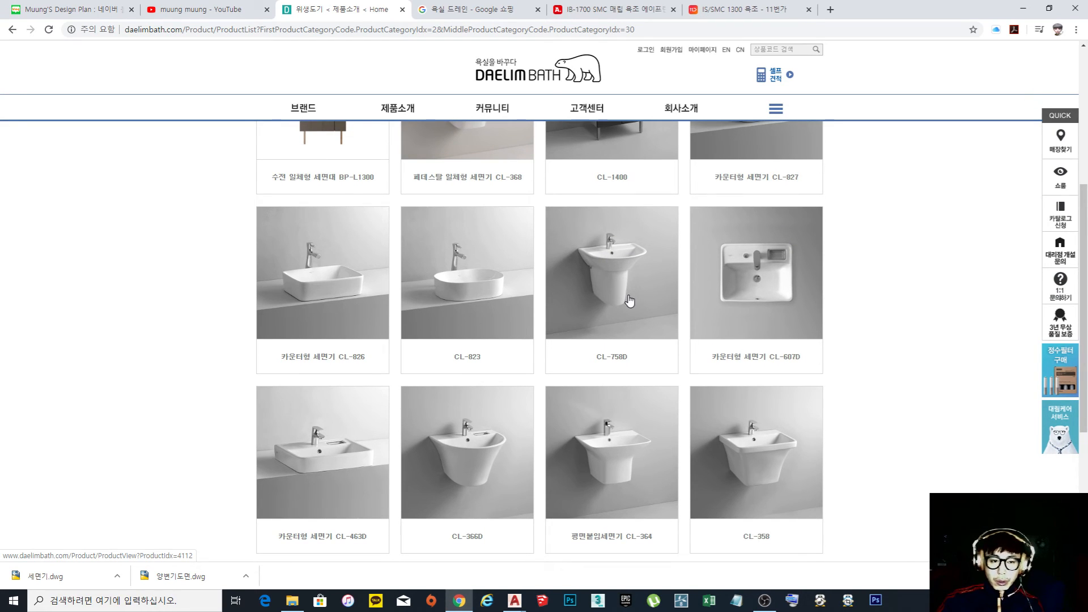
scroll(629, 301, down, 2)
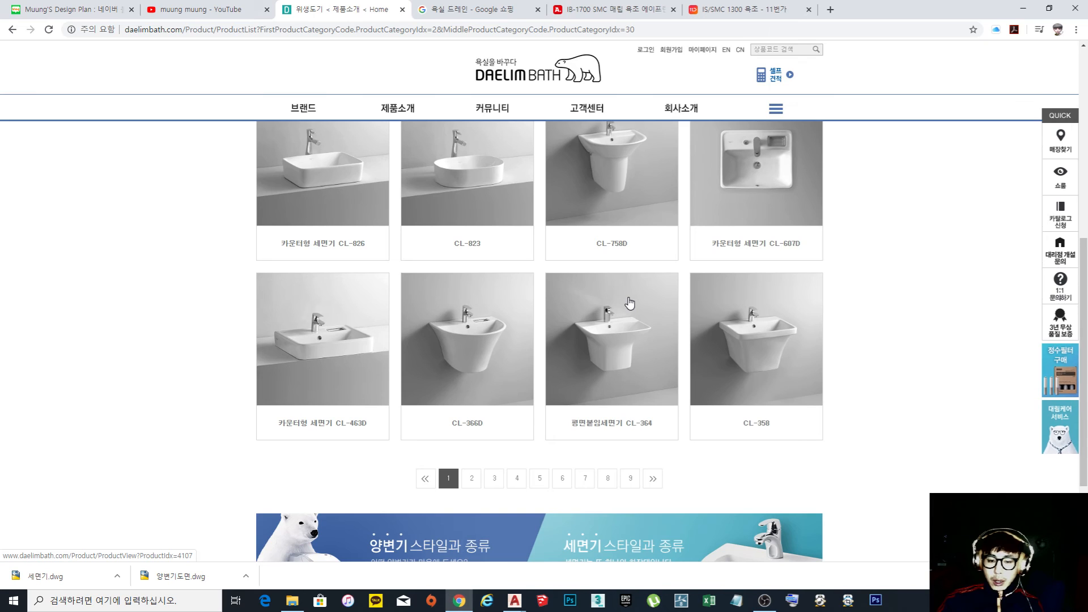
scroll(630, 303, up, 1)
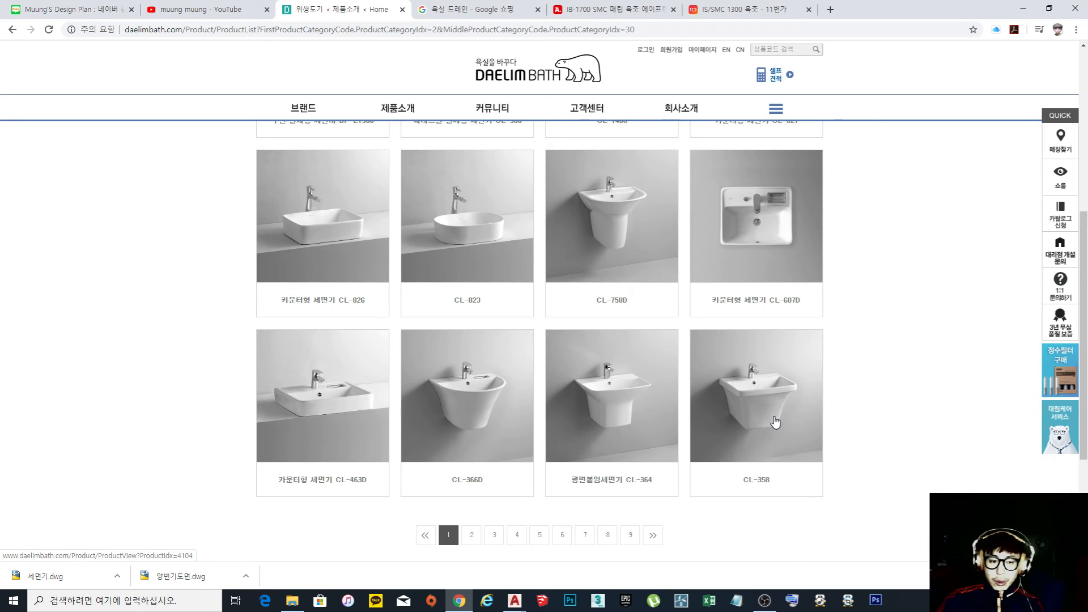
click(1023, 9)
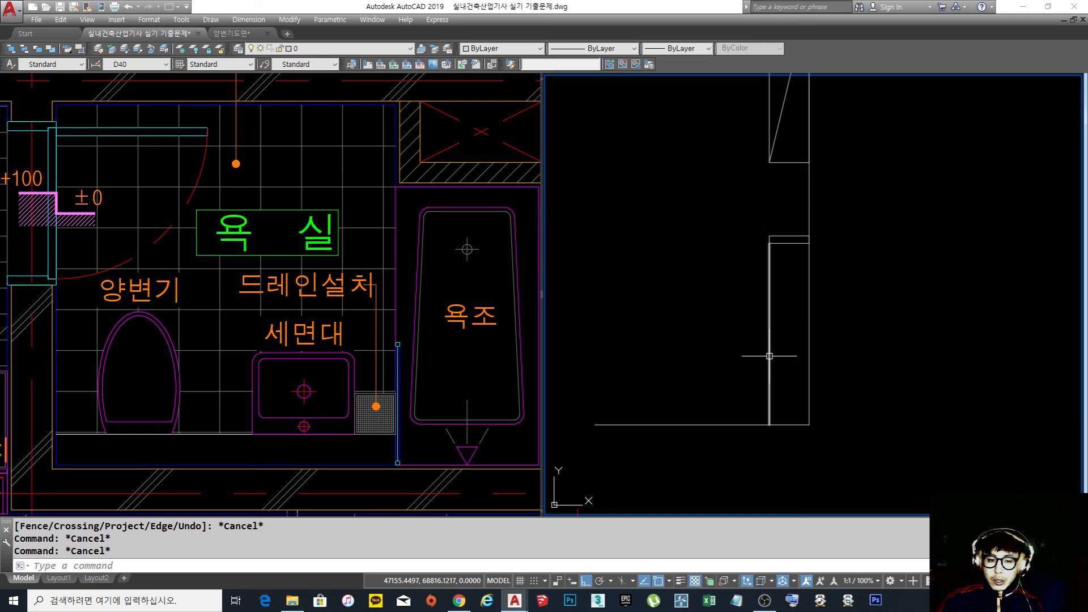
click(462, 604)
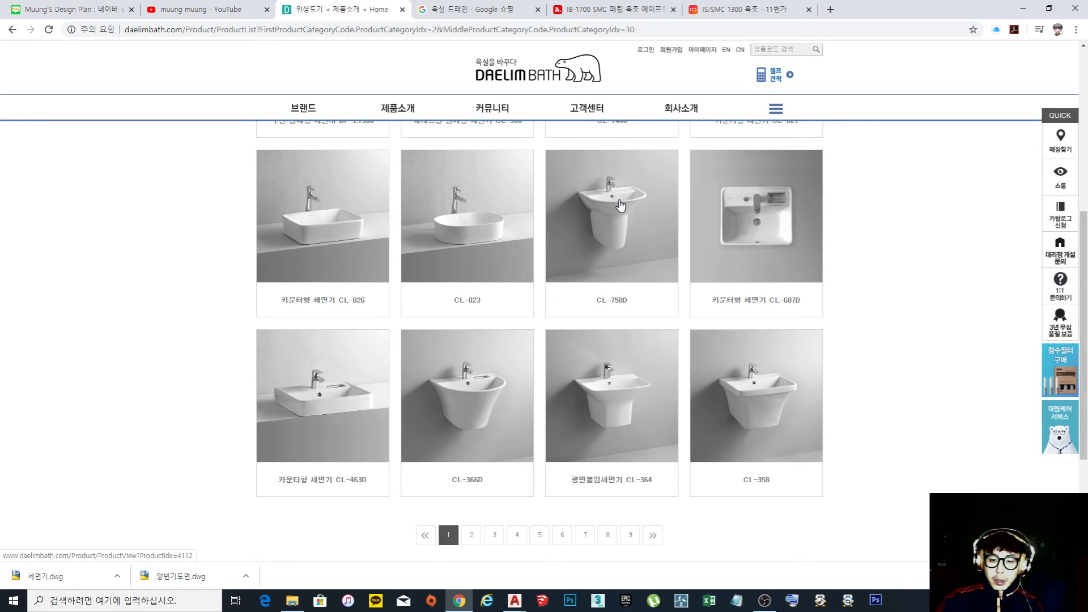
key(alt+Tab)
key(Escape)
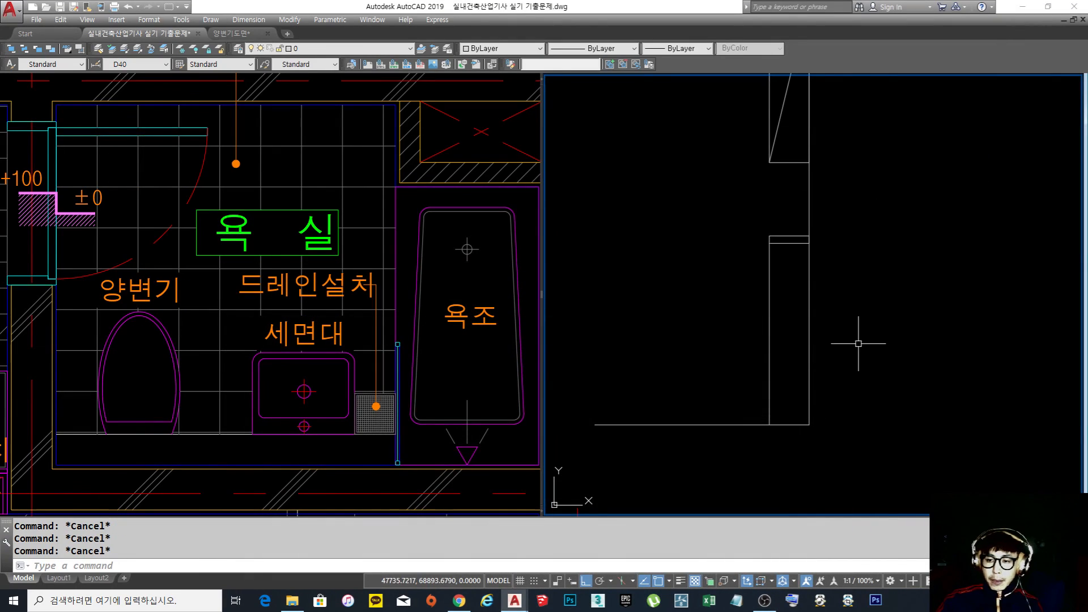
Examine the new vertical line and the narrow ledge it meets in the sketch above the plan
click(785, 318)
click(732, 290)
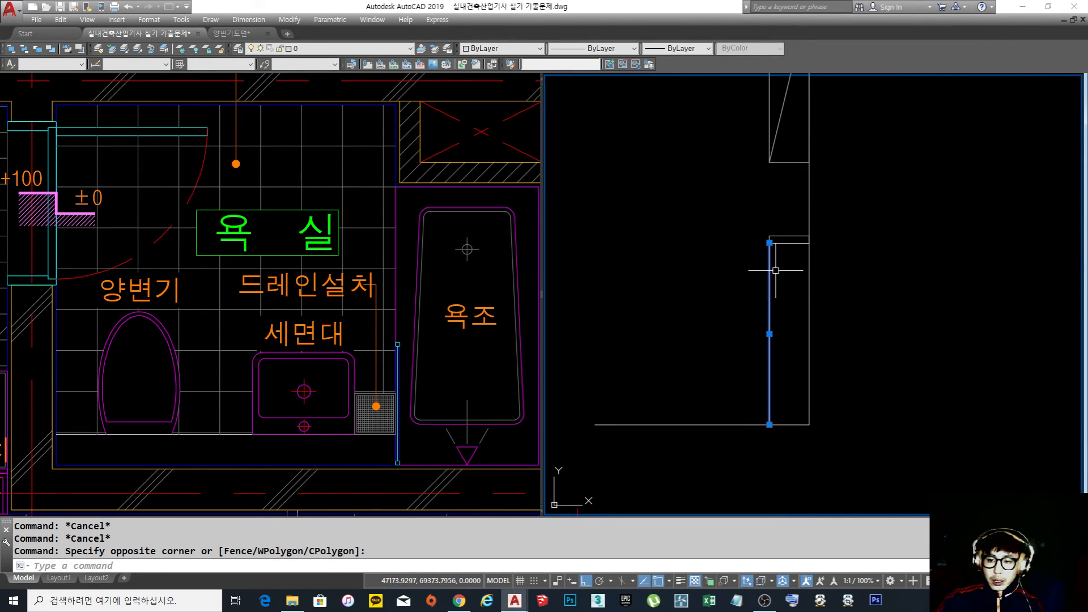
click(780, 276)
key(Escape)
scroll(782, 272, up, 3)
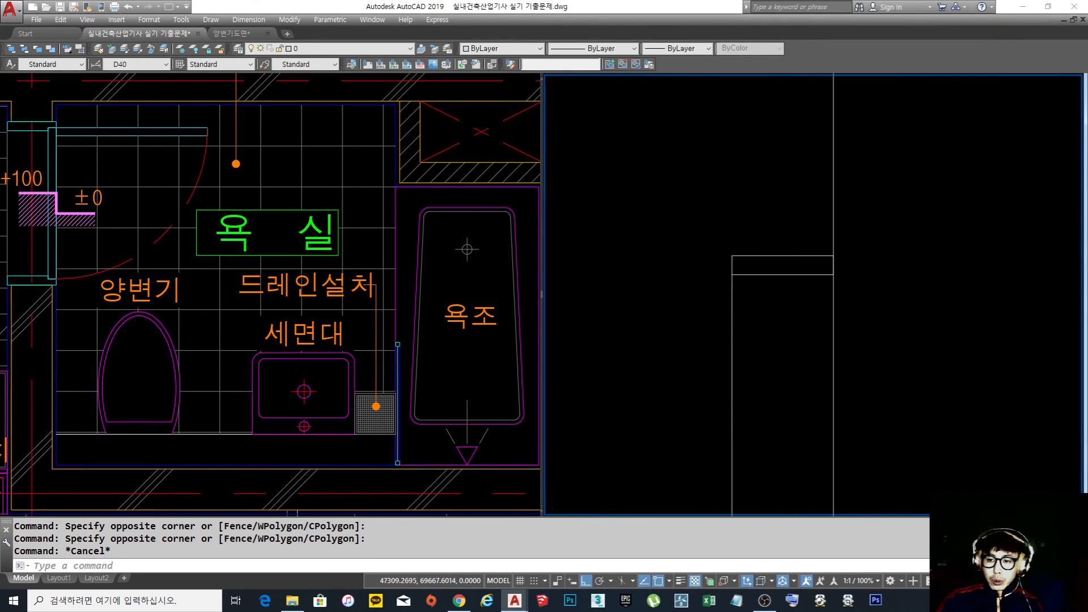
click(772, 288)
click(641, 237)
key(Escape)
scroll(769, 280, down, 4)
scroll(758, 288, up, 1)
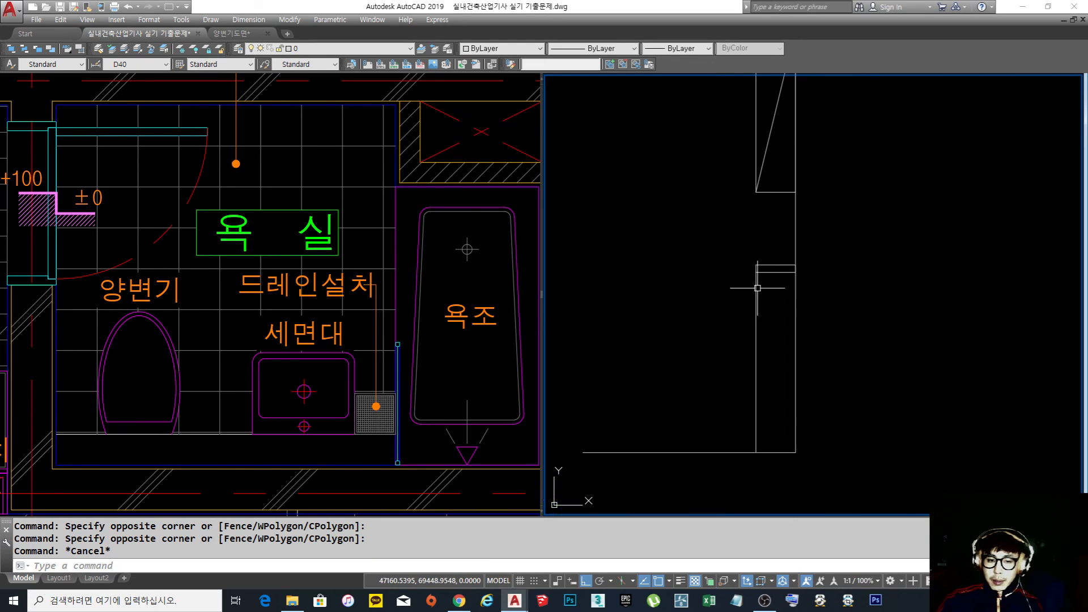
Move the washbasin rectangle straight down in the bathroom plan until it rests on the ledge's upper edge
scroll(770, 341, down, 6)
scroll(754, 340, up, 5)
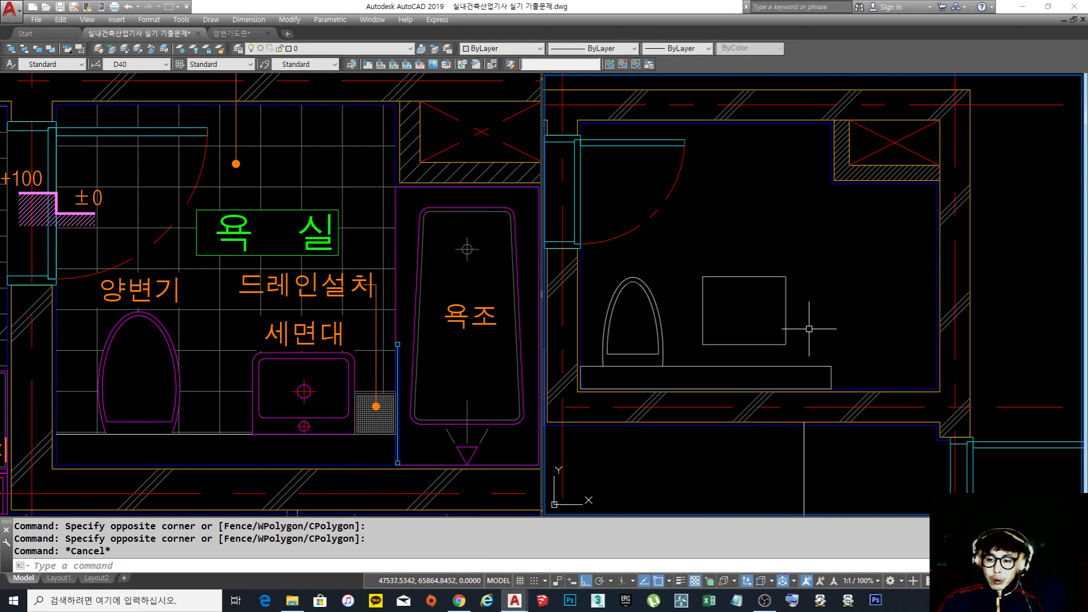
scroll(754, 345, up, 2)
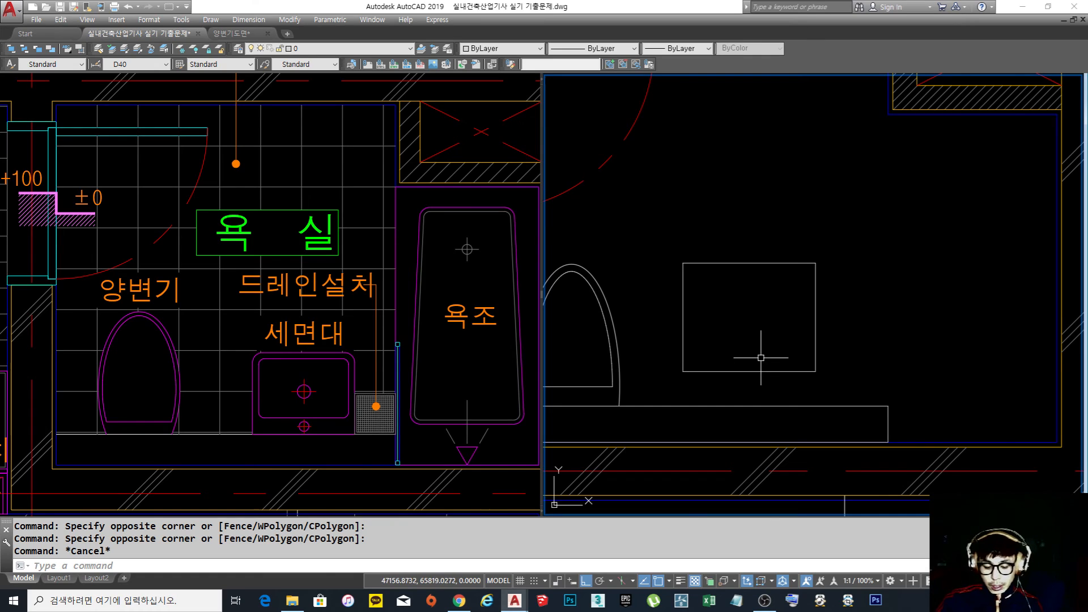
text(m)
key(space)
click(814, 374)
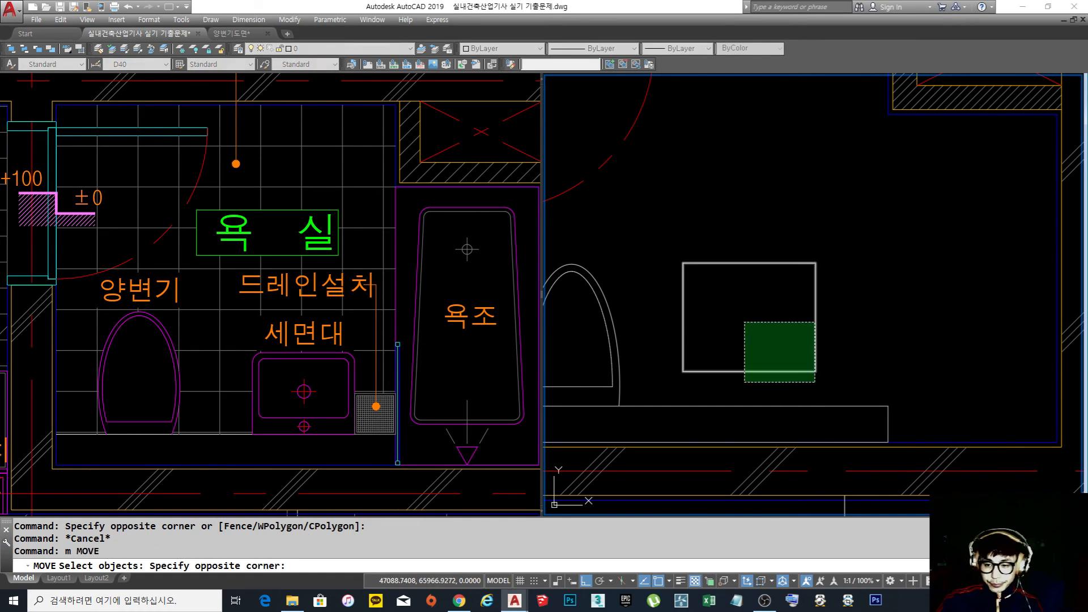
click(748, 316)
key(space)
click(750, 318)
click(769, 405)
scroll(781, 355, down, 4)
middle_drag(780, 356, 805, 346)
scroll(731, 364, up, 2)
middle_drag(737, 360, 715, 389)
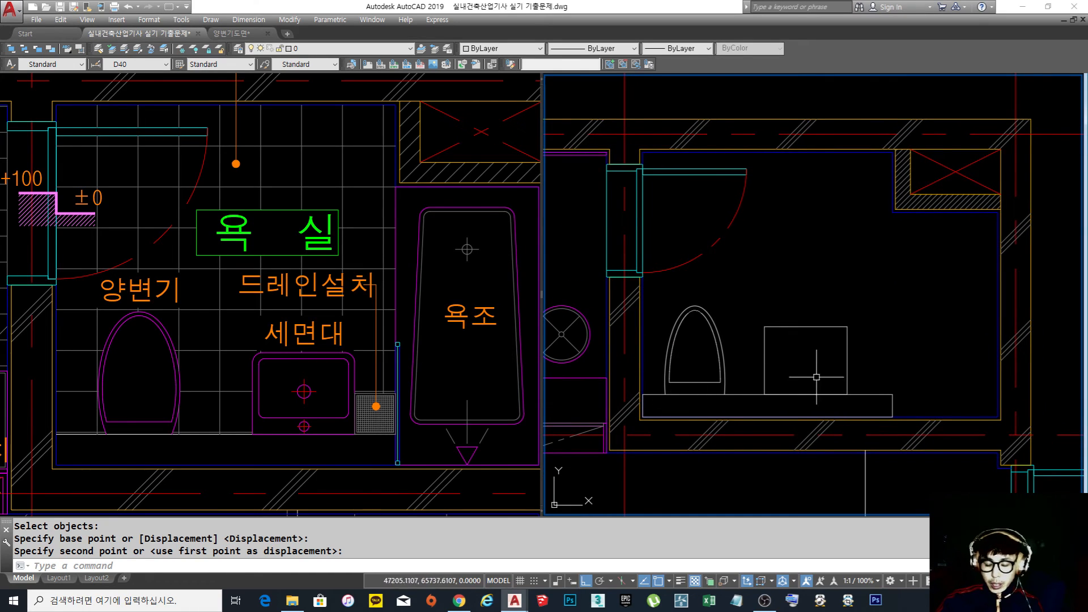
key(space)
click(738, 395)
click(624, 269)
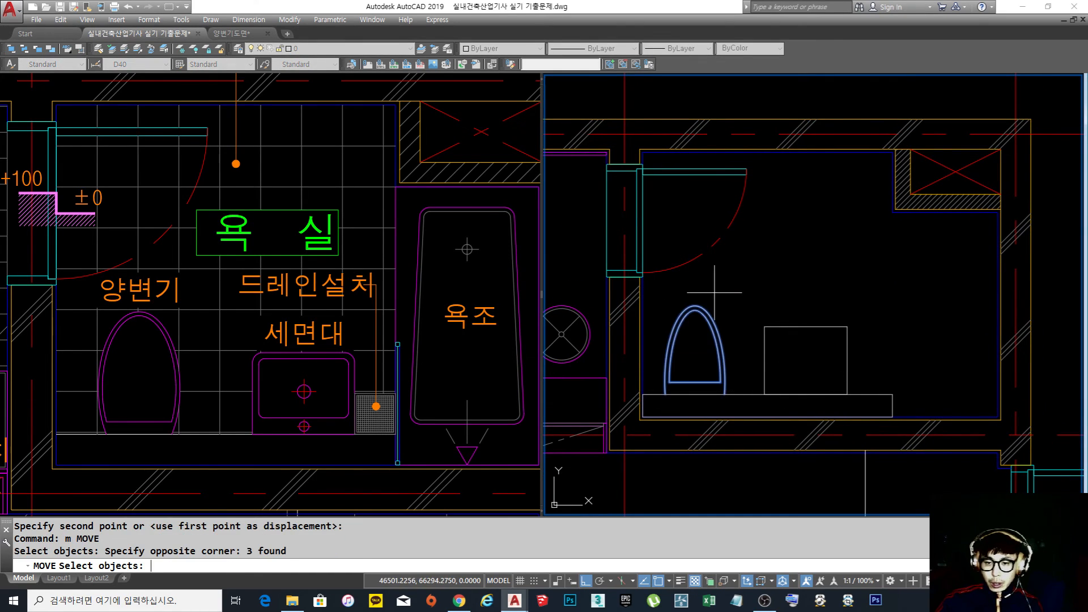
key(space)
click(712, 306)
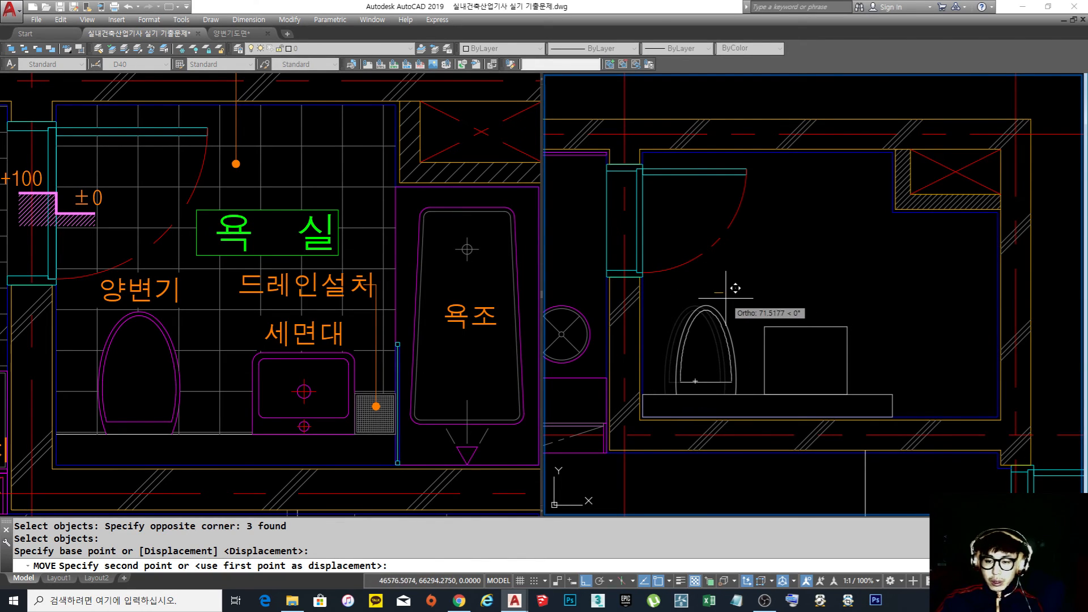
key(Escape)
Draw a vertical centre line from the top of the toilet's outer curve down into the ledge
scroll(733, 319, up, 2)
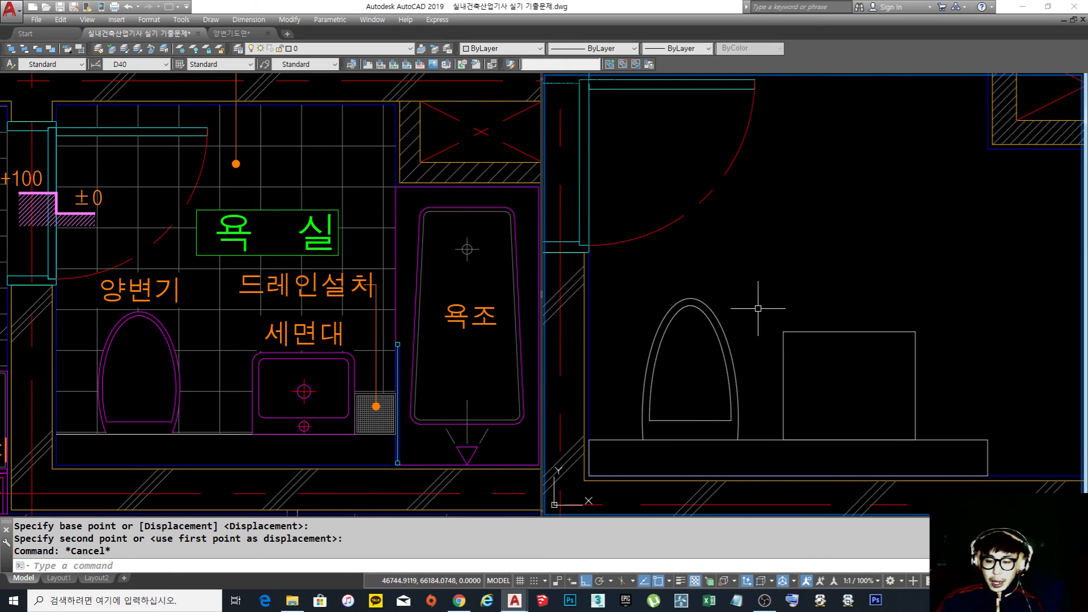
text(l)
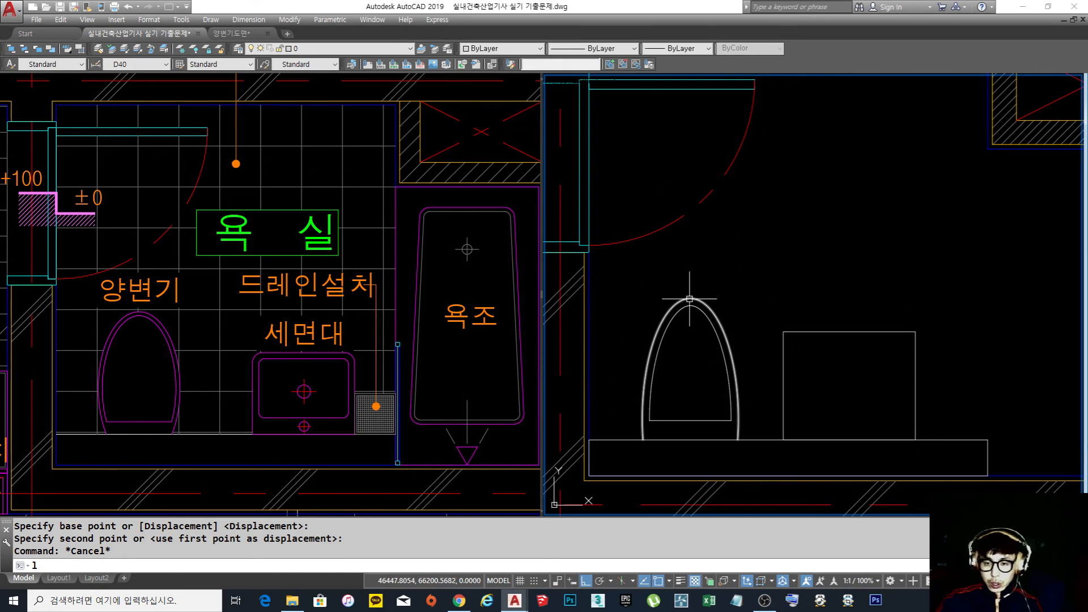
key(Return)
click(693, 298)
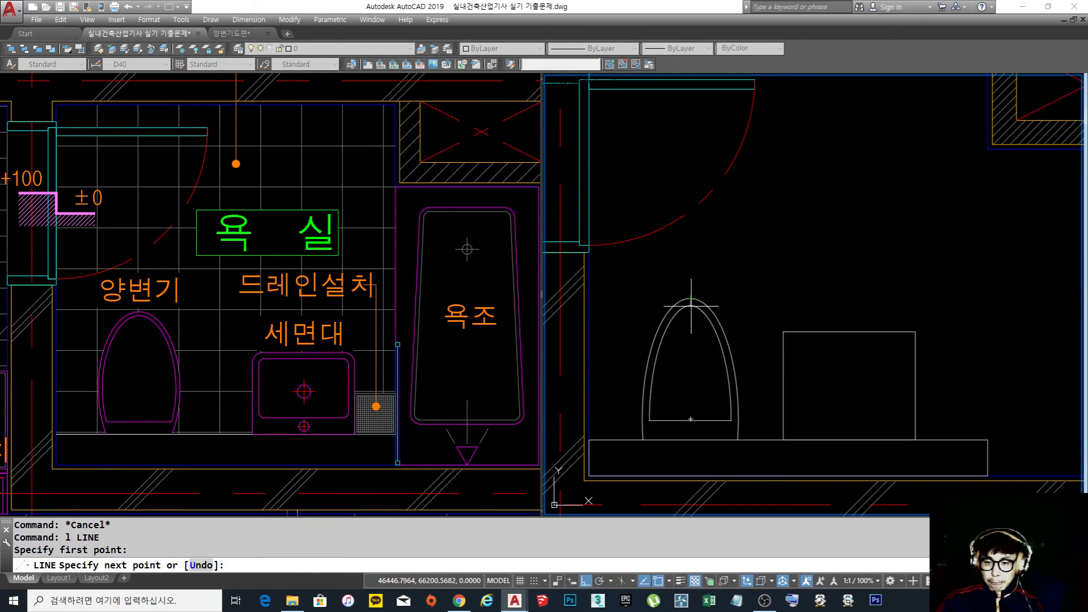
click(690, 466)
key(Return)
Offset the toilet's centre line 300 mm toward the wall with the door as a spacing guide
text(o)
key(Return)
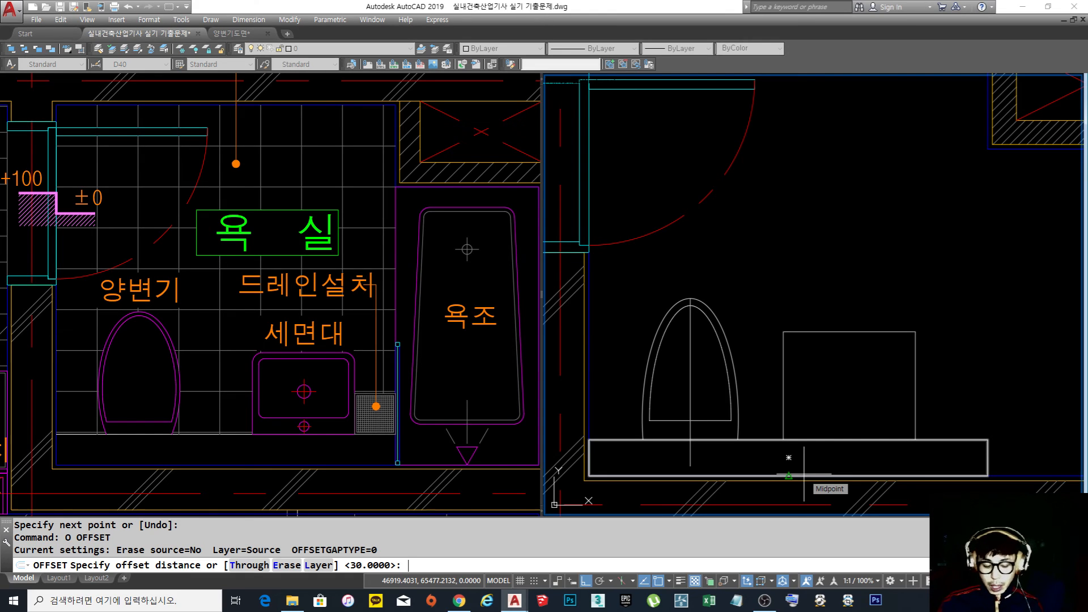
text(300)
key(Return)
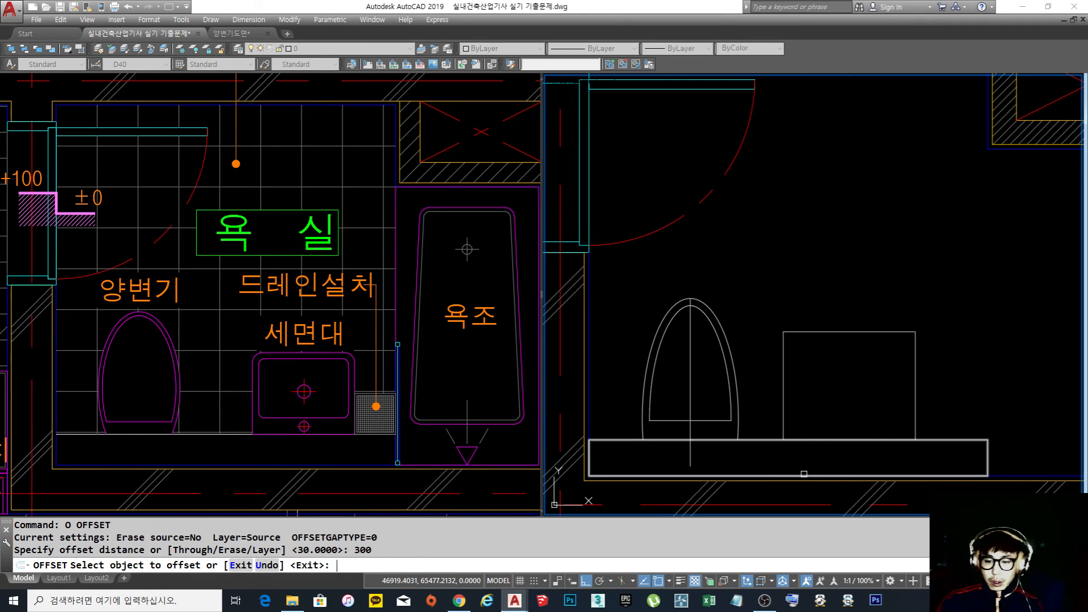
click(691, 386)
click(636, 286)
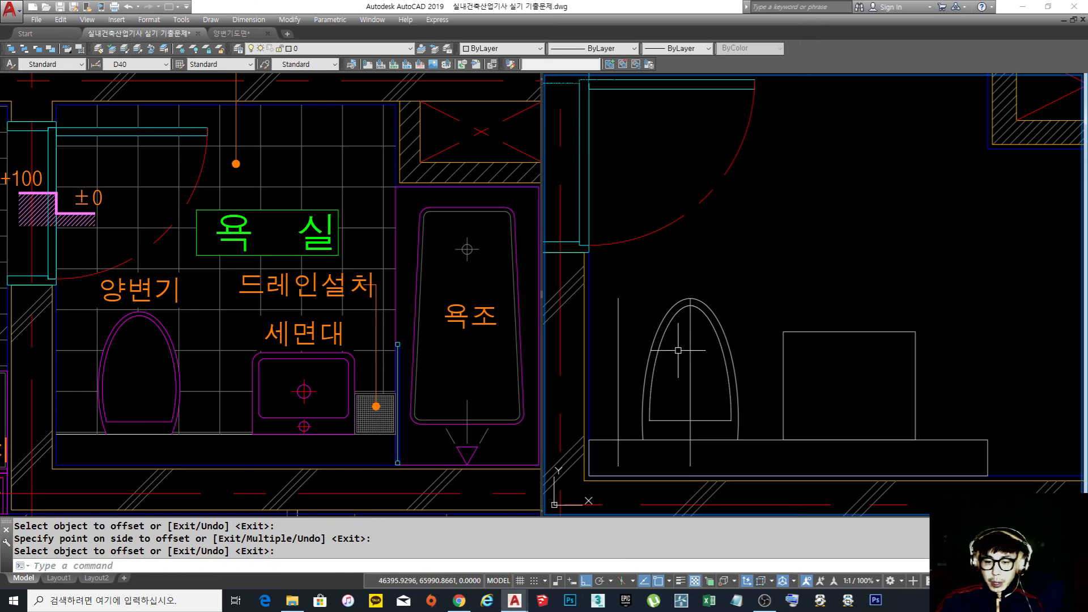
key(Return)
click(617, 358)
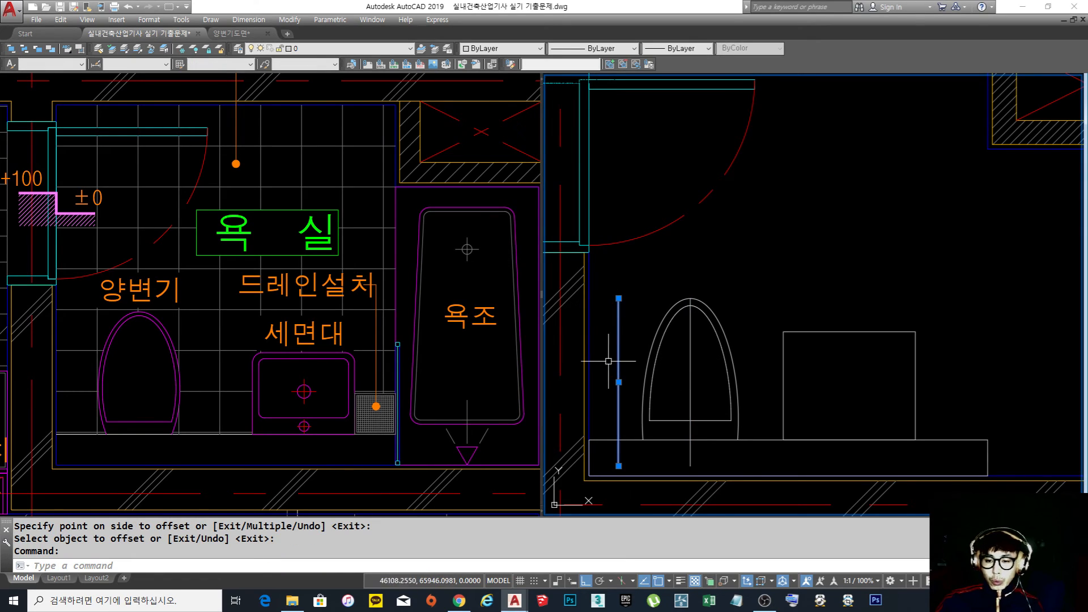
key(Escape)
key(Escape)
key(Escape)
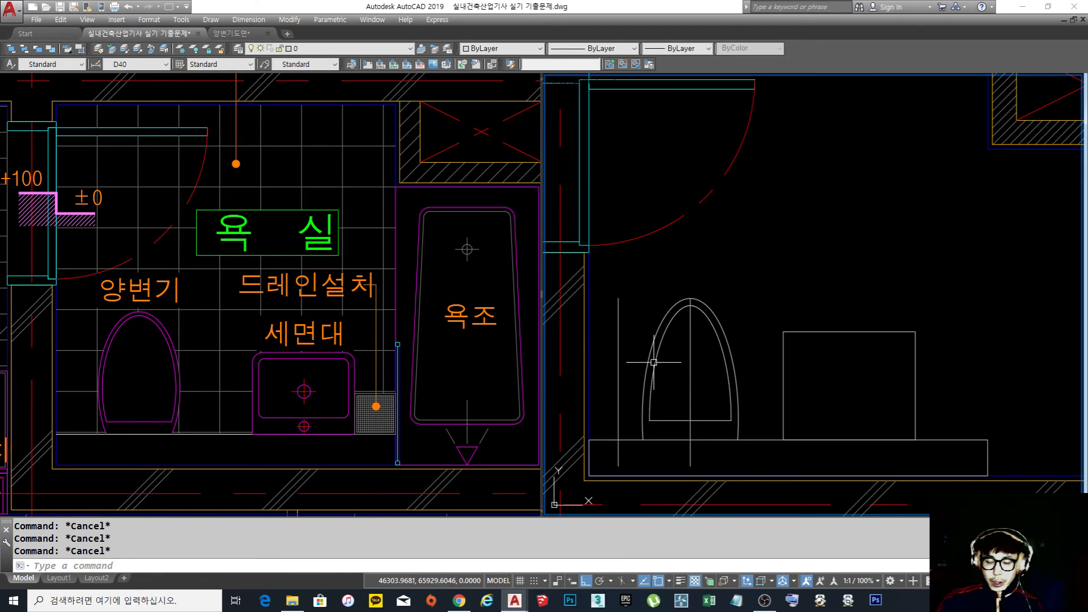
Move the toilet curves, centre line and guide line together so the guide line meets the wall at the ledge's end
click(616, 308)
key(Escape)
key(Escape)
key(Escape)
text(m)
key(Return)
click(749, 420)
click(618, 300)
key(Return)
click(618, 439)
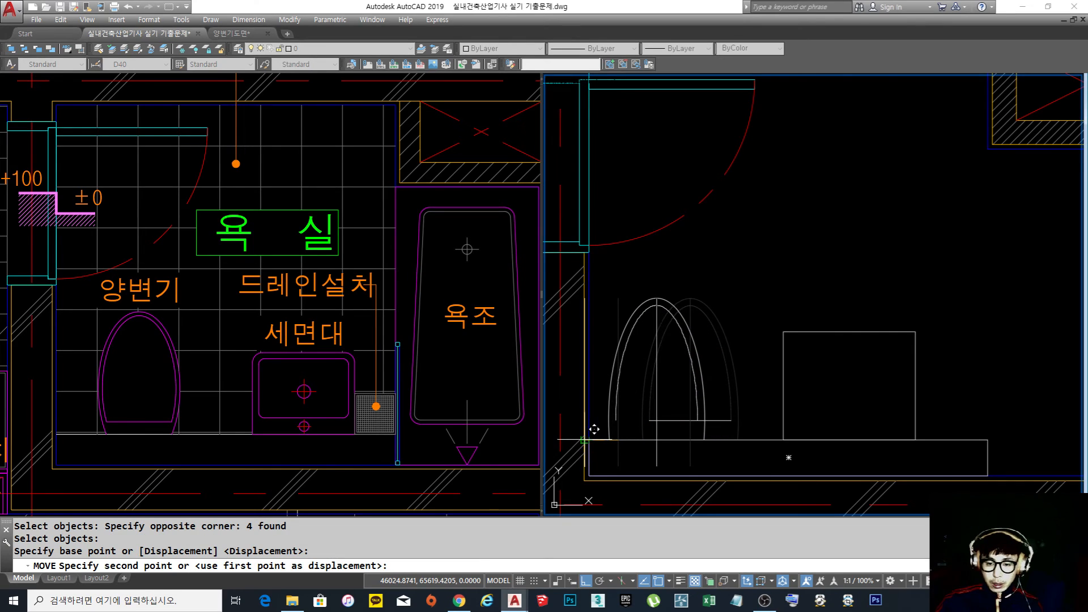
click(592, 431)
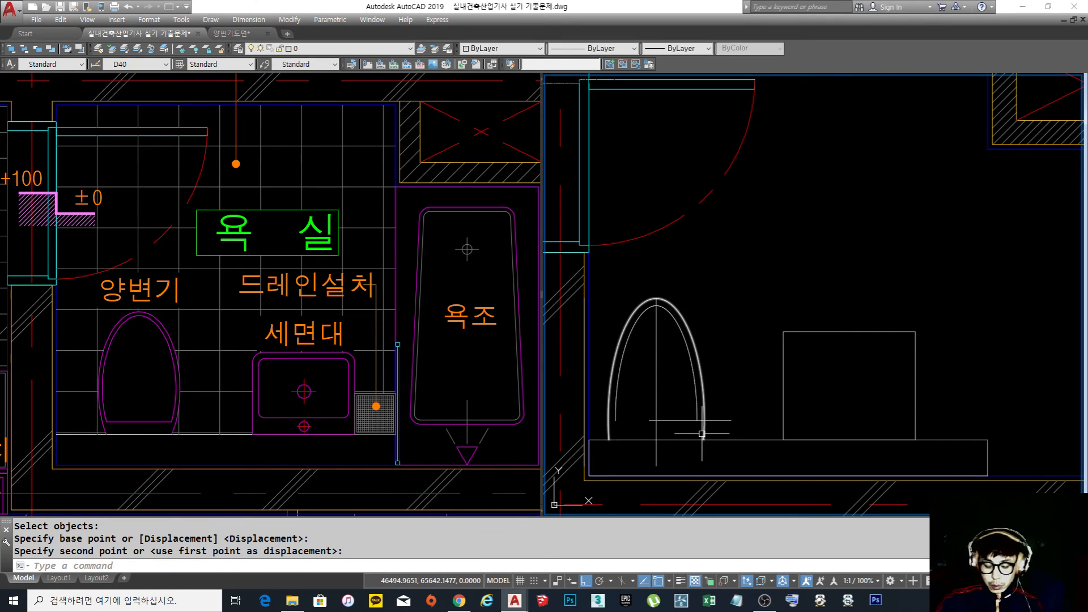
Move the same toilet curves and lines 100 mm horizontally away from the wall
key(space)
text(p)
key(Return)
key(Return)
click(639, 281)
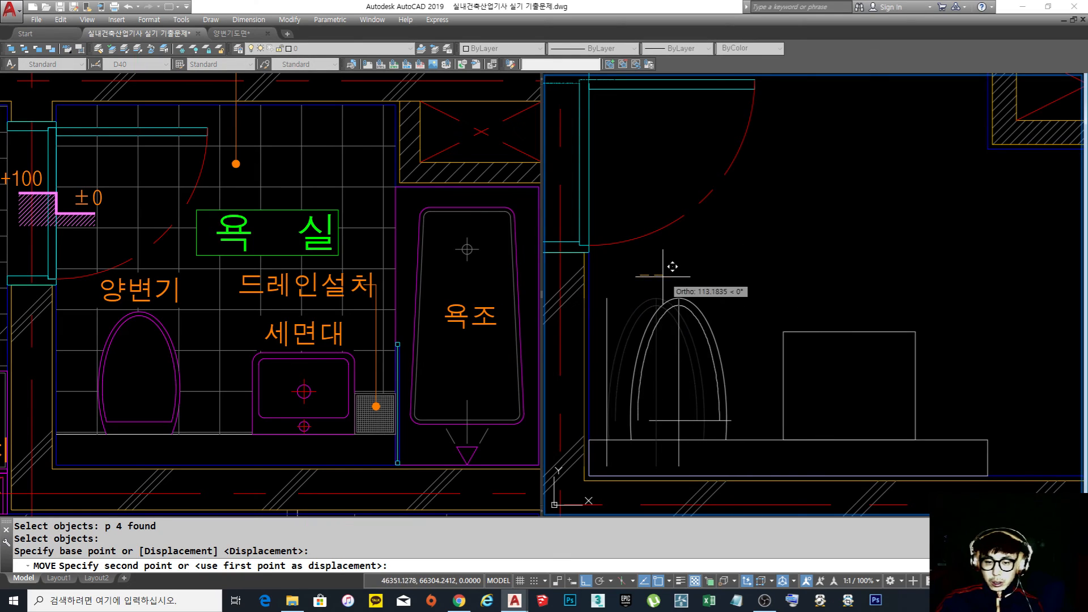
text(100)
key(Return)
Erase the offset guide line between the wall and the toilet
key(Escape)
text(e)
key(Return)
click(624, 352)
click(603, 329)
key(Return)
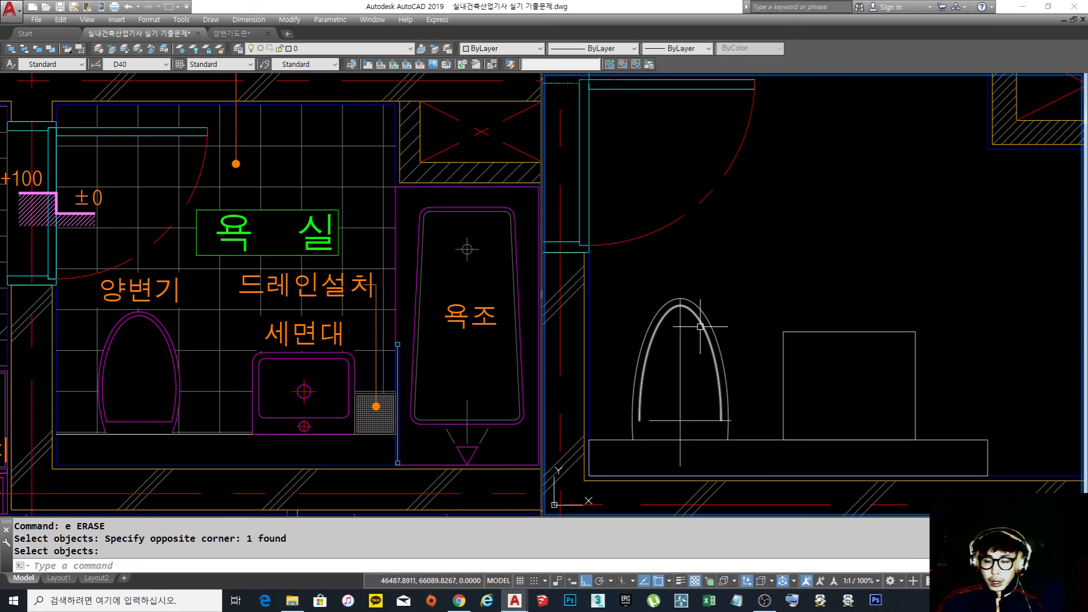
Erase the vertical centre line running through the toilet
key(Escape)
text(e)
key(Return)
click(705, 358)
click(676, 390)
key(Return)
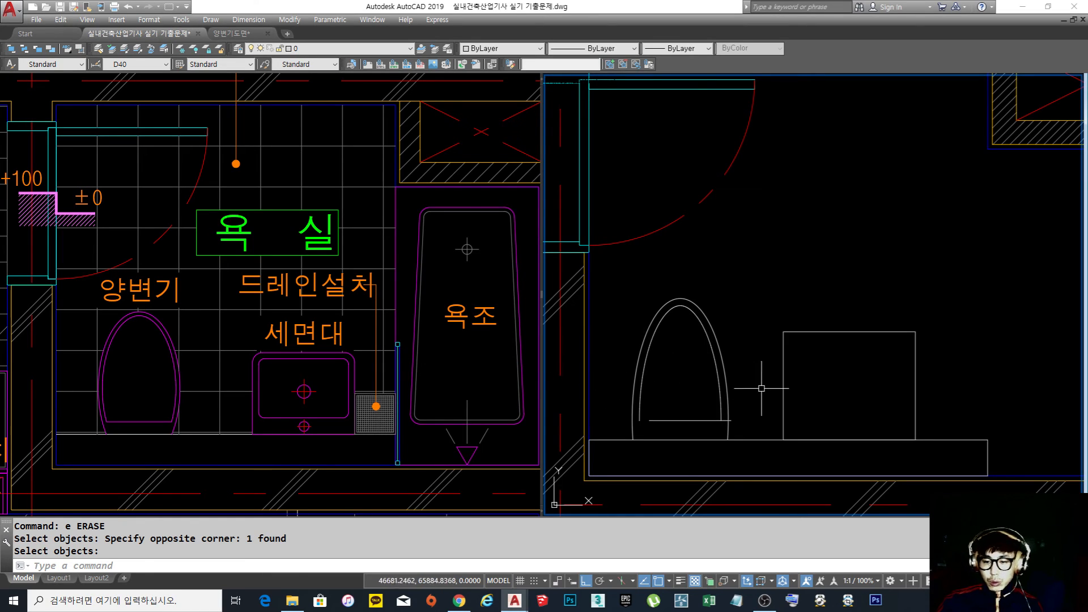
Draw guide lines from the ledge's corner at the door-side wall, up past the toilet, 800 mm across and back down through the ledge
key(Return)
text(l LINE)
key(Return)
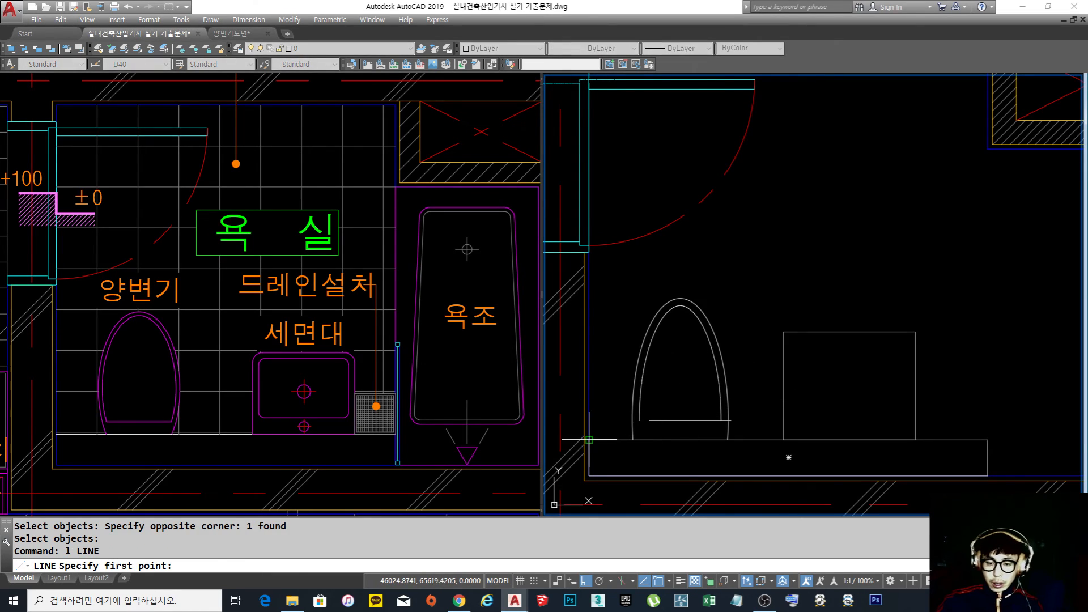
click(589, 439)
click(638, 271)
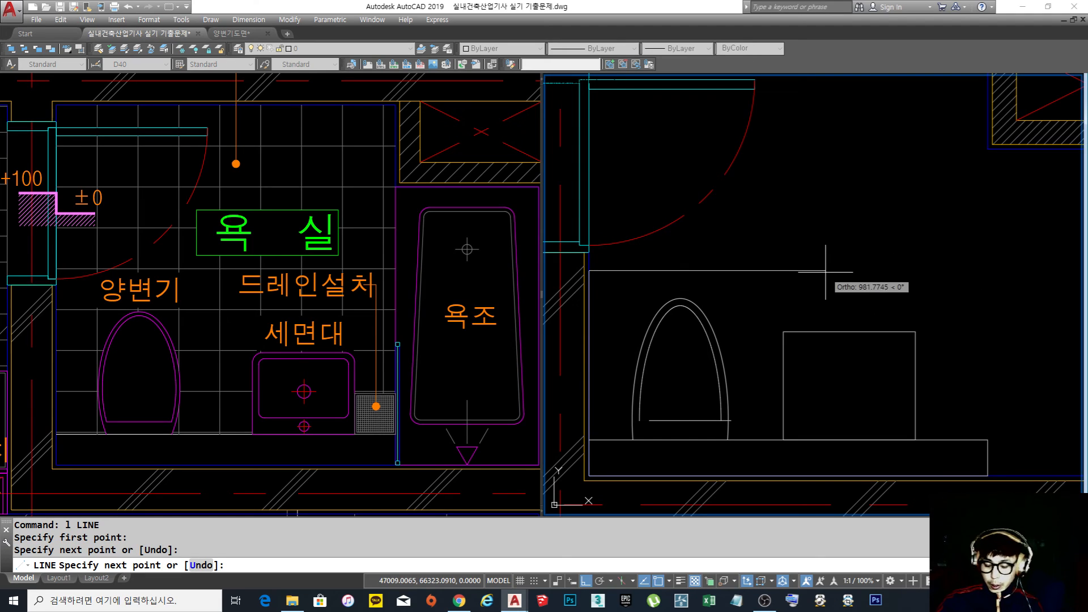
text(800)
key(Return)
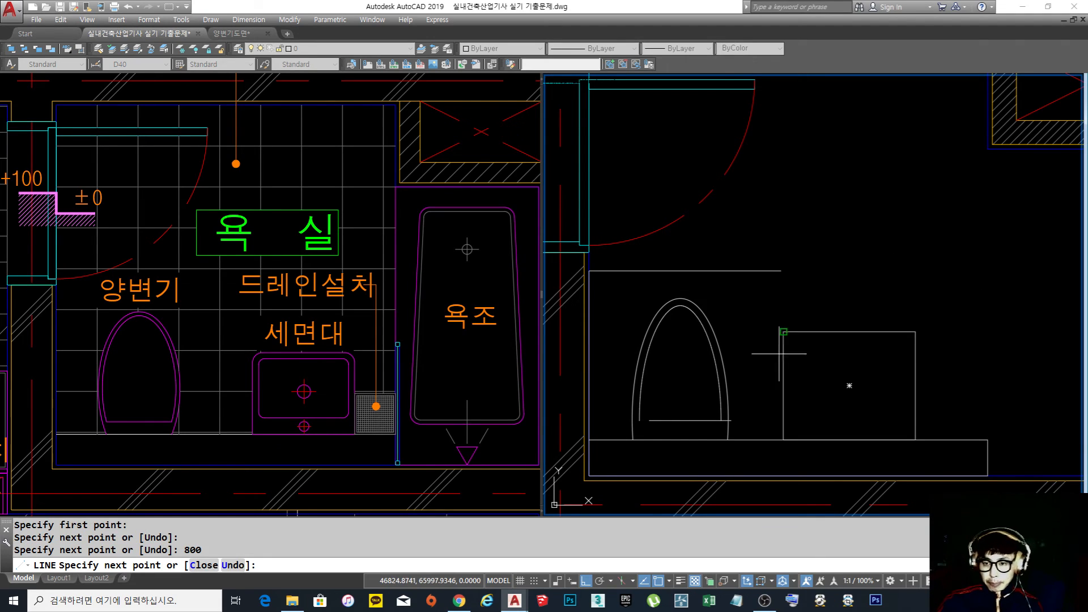
click(781, 468)
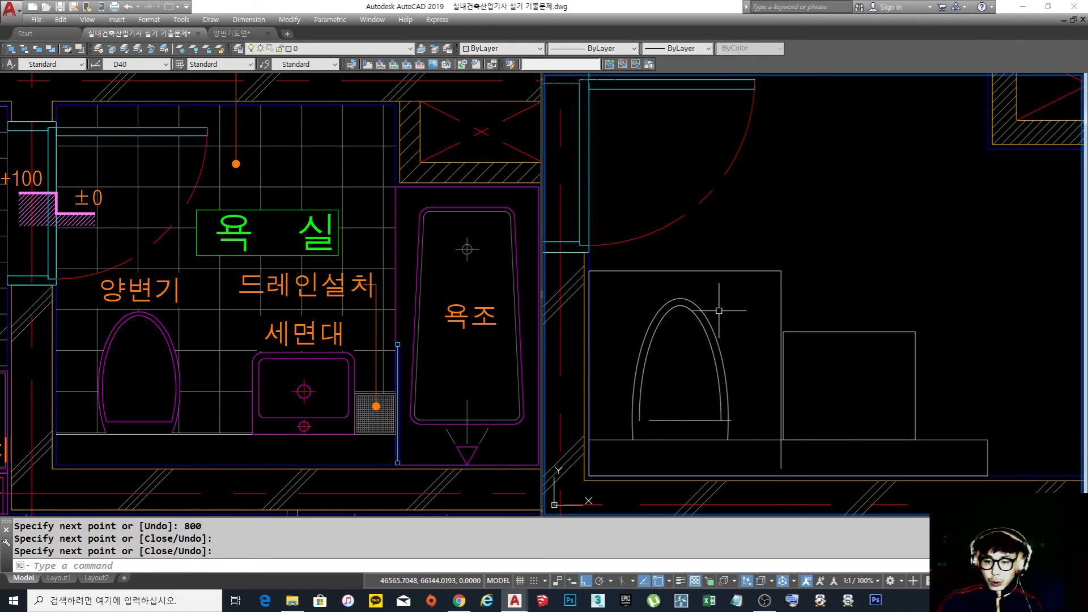
Move the washbasin rectangle horizontally so its lower corner nearest the toilet meets the 800 mm guide line on the ledge
middle_drag(736, 389, 631, 371)
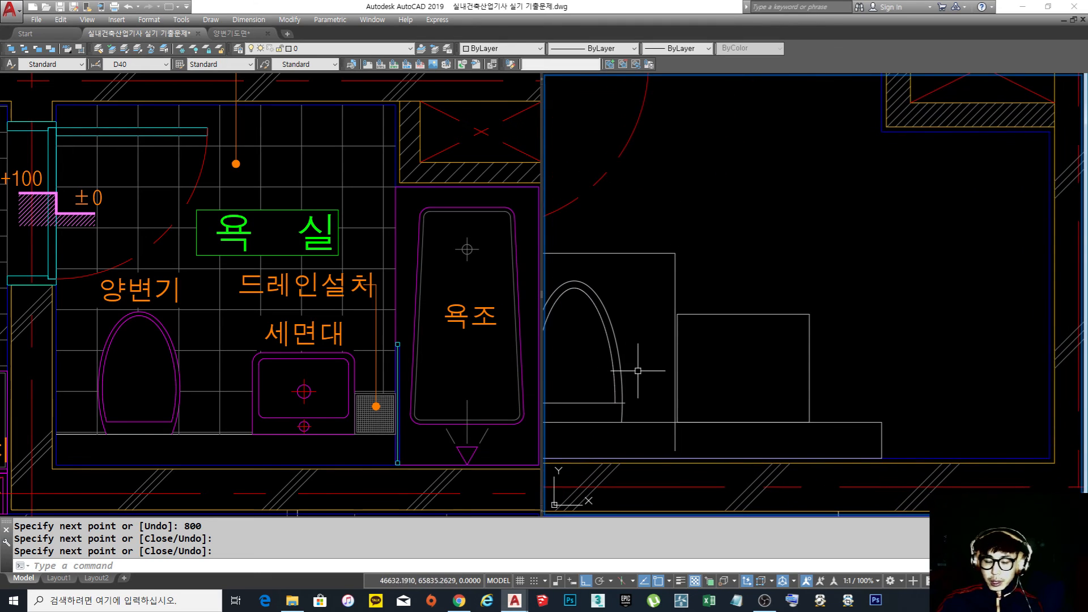
middle_drag(705, 368, 716, 371)
text(m)
key(space)
click(886, 382)
click(782, 231)
scroll(681, 417, up, 4)
key(space)
click(699, 439)
click(693, 439)
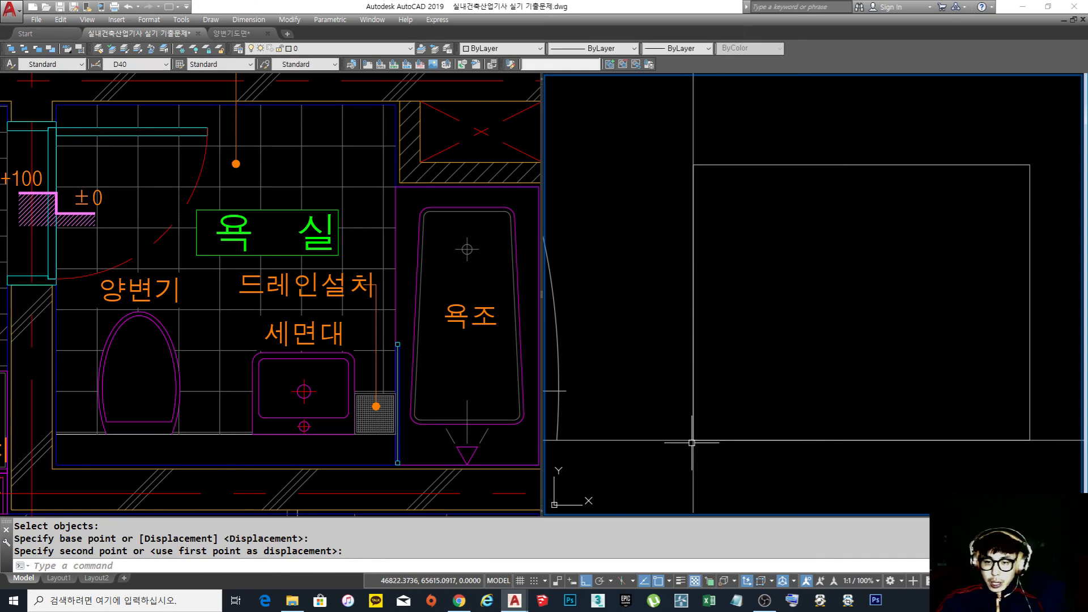
scroll(773, 324, down, 4)
middle_drag(750, 288, 768, 326)
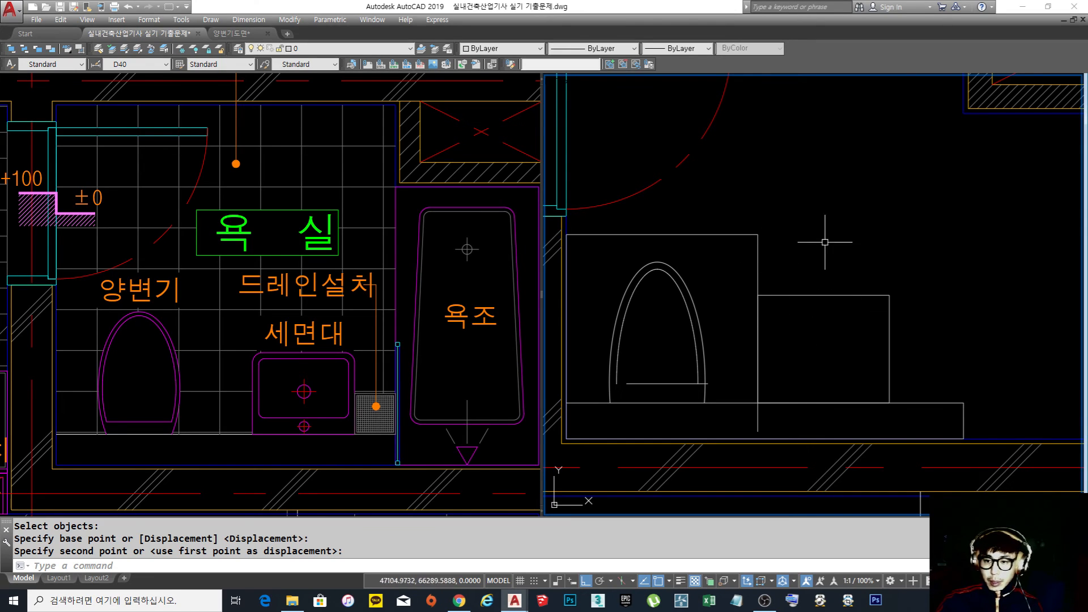
middle_drag(840, 257, 829, 278)
text(m)
key(Return)
click(894, 344)
click(812, 251)
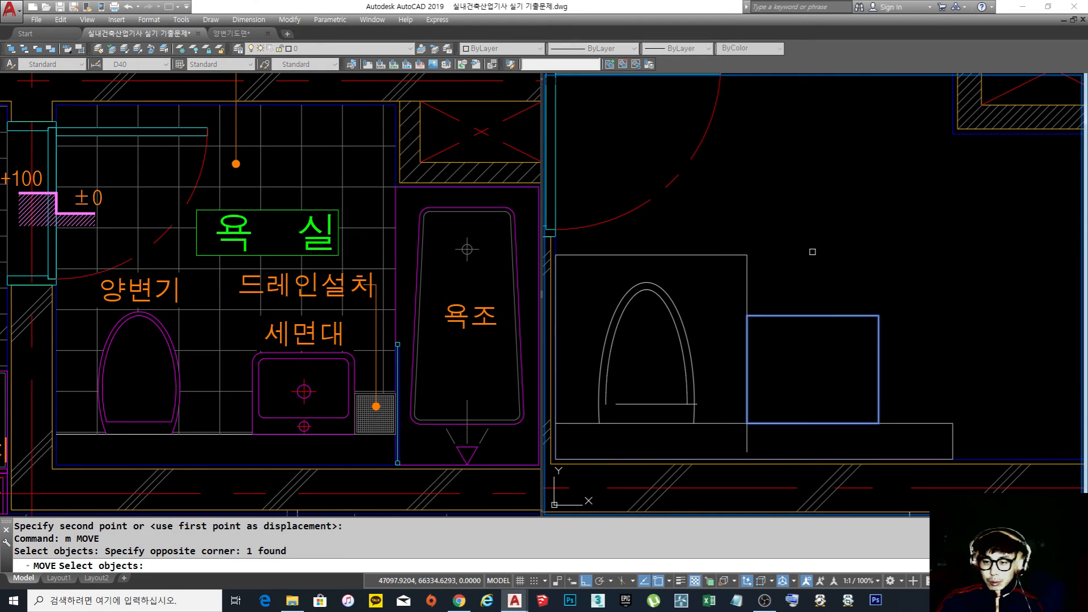
scroll(813, 251, down, 2)
middle_drag(819, 254, 830, 279)
scroll(826, 288, up, 2)
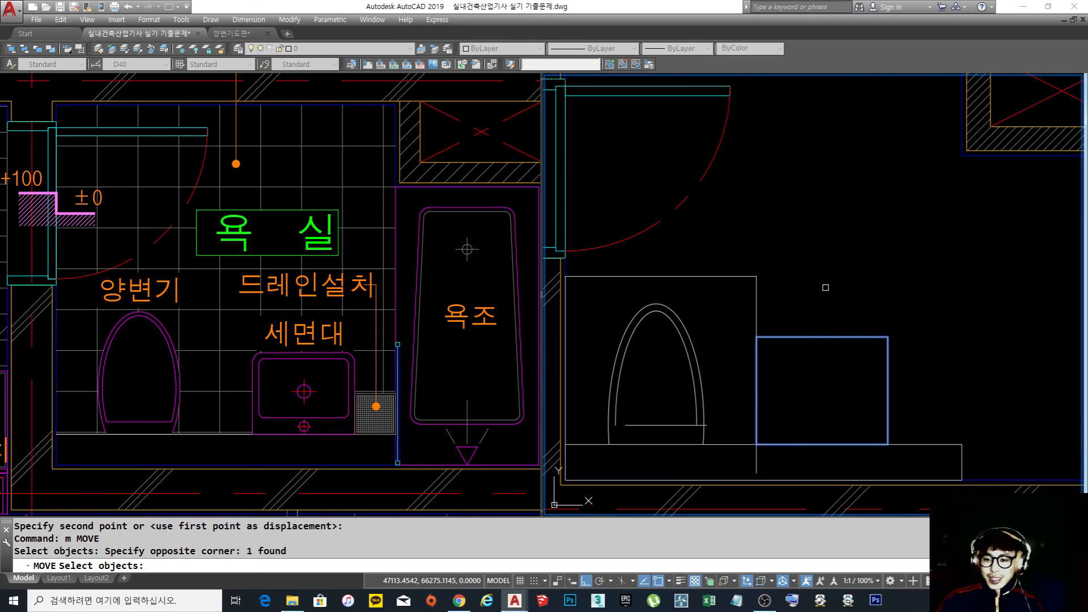
key(Escape)
key(Escape)
text(m)
key(Return)
click(756, 273)
click(913, 446)
key(Return)
click(818, 281)
key(Escape)
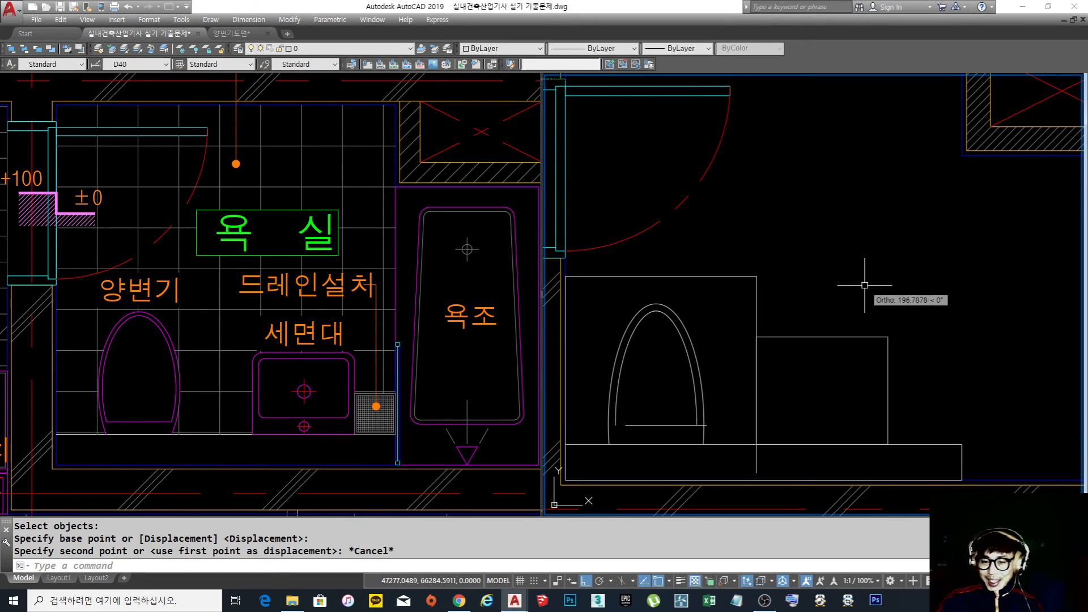
middle_drag(861, 333, 876, 289)
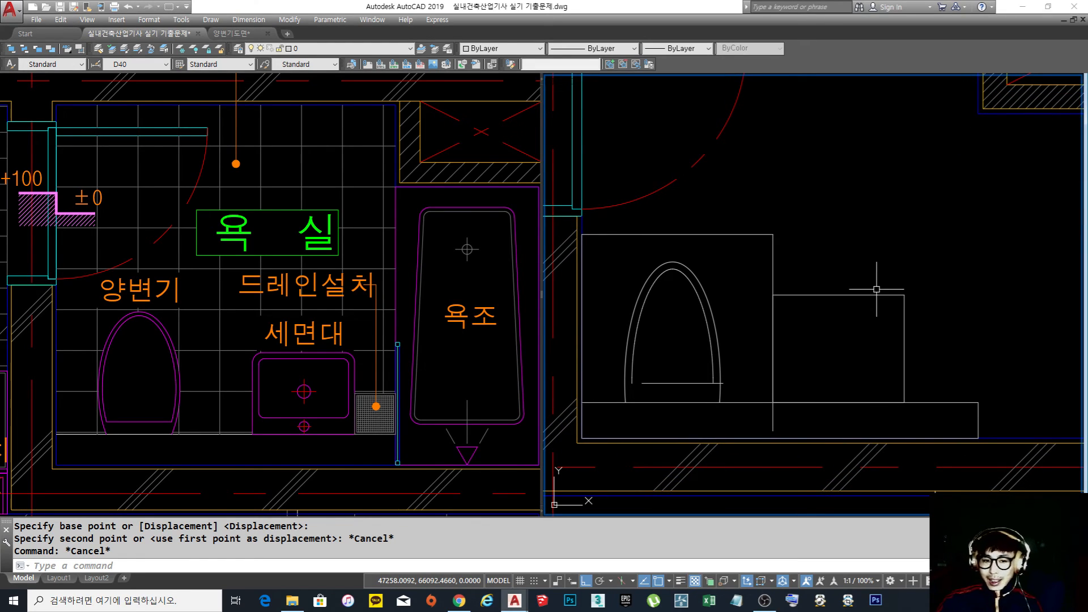
middle_drag(896, 341, 886, 336)
text(m)
key(Return)
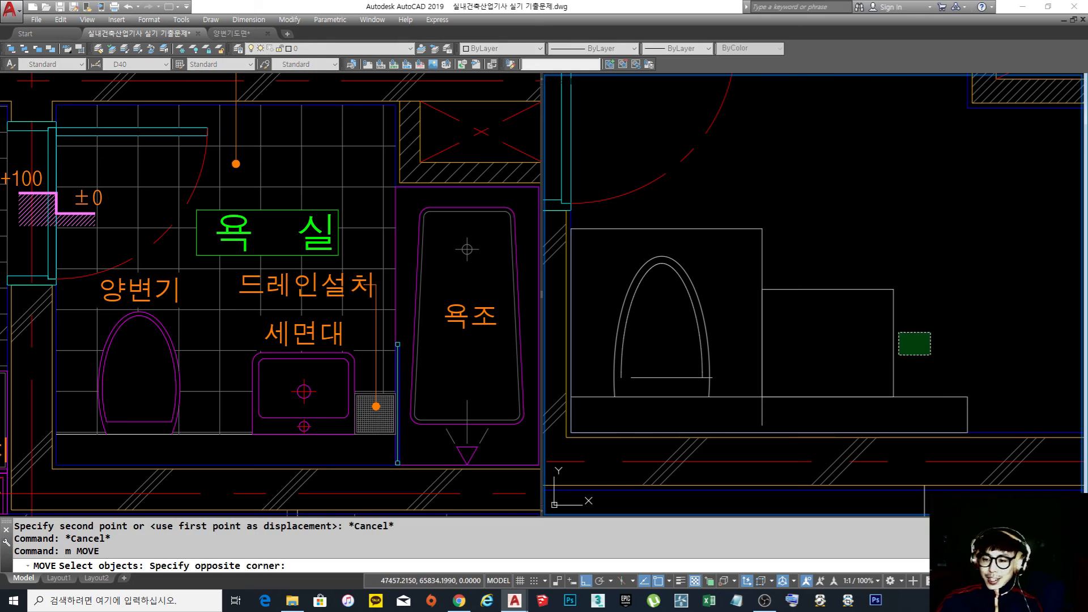
click(913, 347)
click(855, 296)
key(Escape)
key(Escape)
key(Escape)
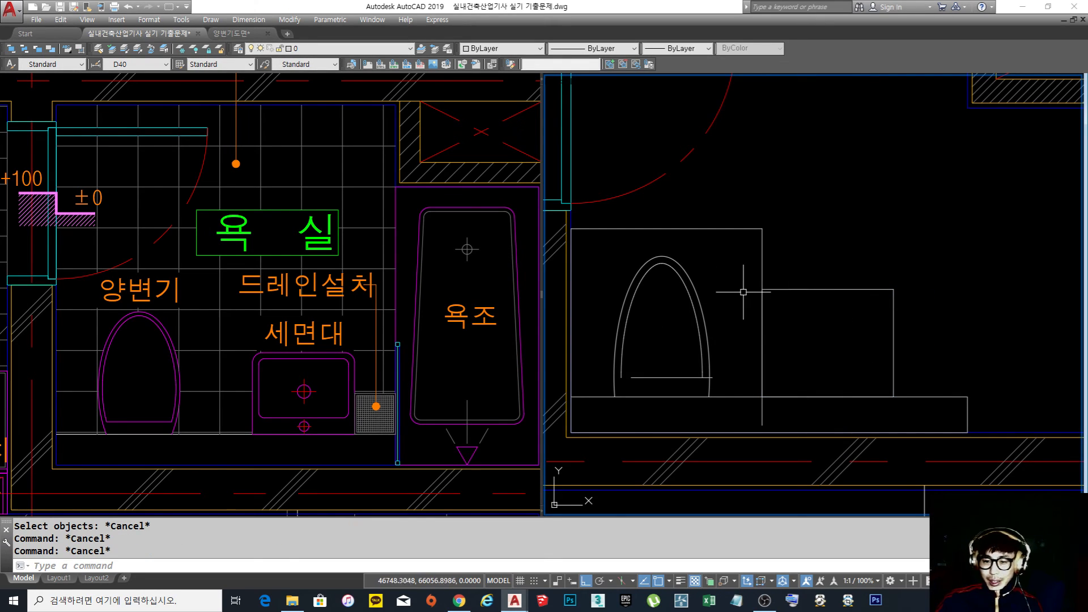
Erase the three guide lines drawn around the toilet
text(e)
key(Return)
click(780, 237)
click(571, 259)
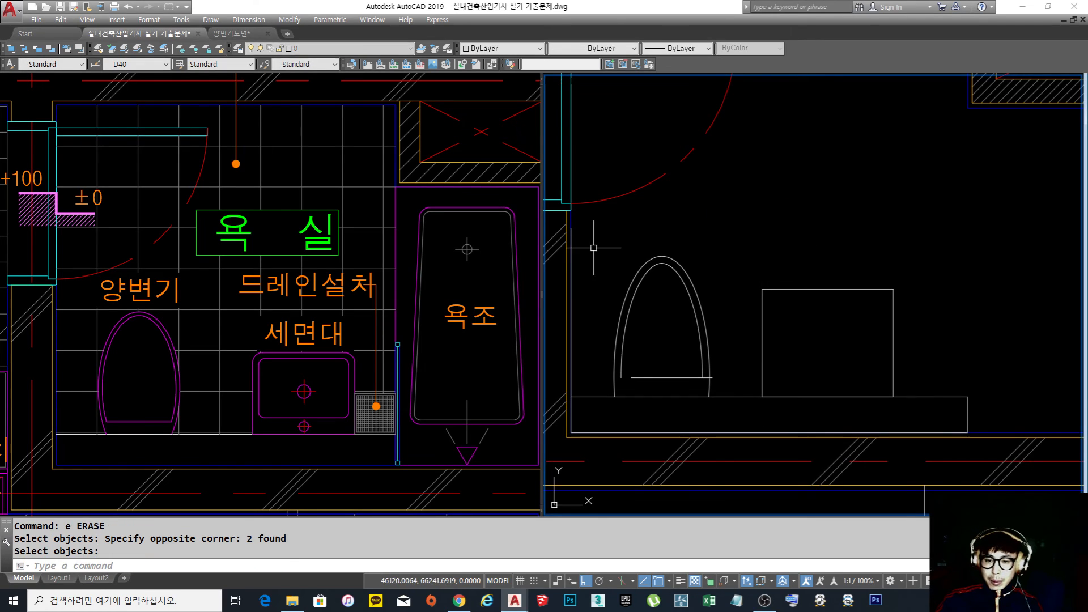
key(Return)
key(Return)
click(569, 260)
key(Return)
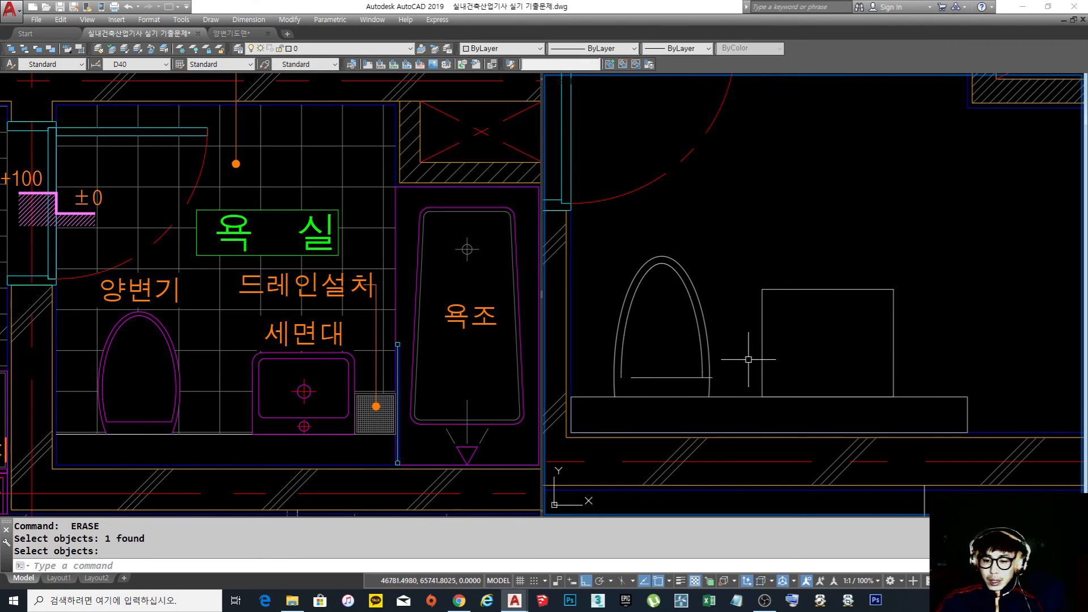
Move the toilet's short base line horizontally so it closes the open ends of the inner curve
scroll(668, 383, up, 2)
text(m)
key(Return)
click(668, 383)
click(605, 376)
key(Return)
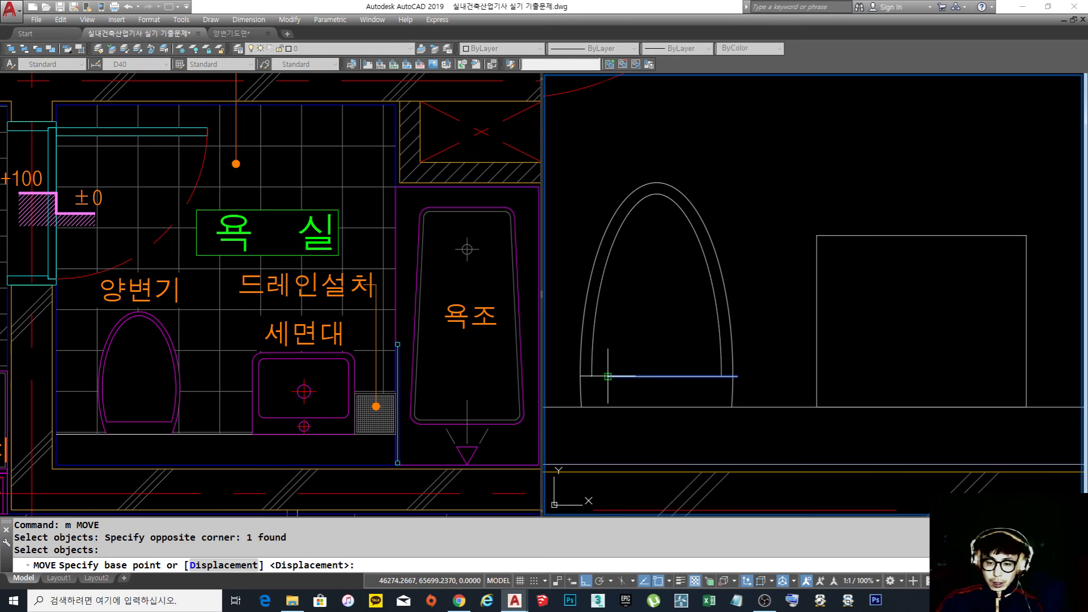
click(607, 375)
key(Escape)
scroll(826, 357, down, 3)
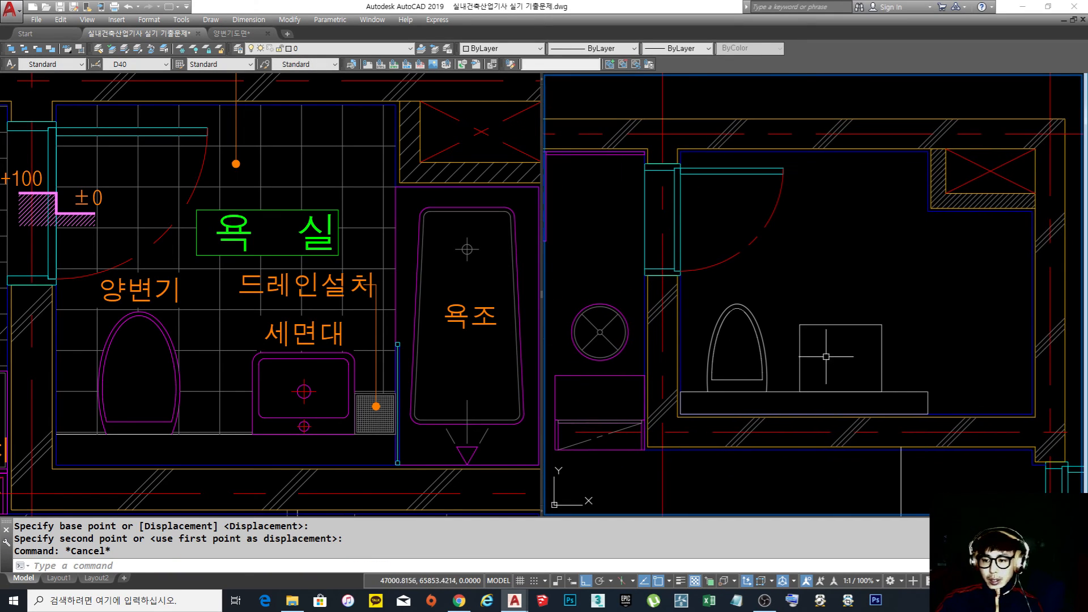
Draw a horizontal ellipse about 616 mm long above the washbasin rectangle, with a circle centred inside it
scroll(828, 365, up, 2)
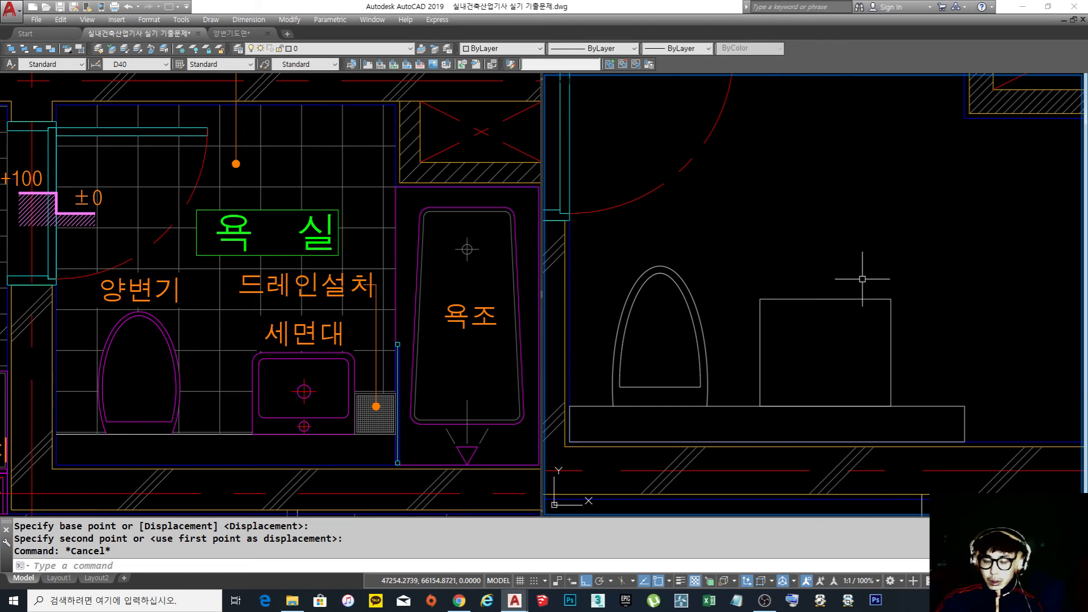
middle_drag(862, 278, 829, 306)
text(l)
key(Return)
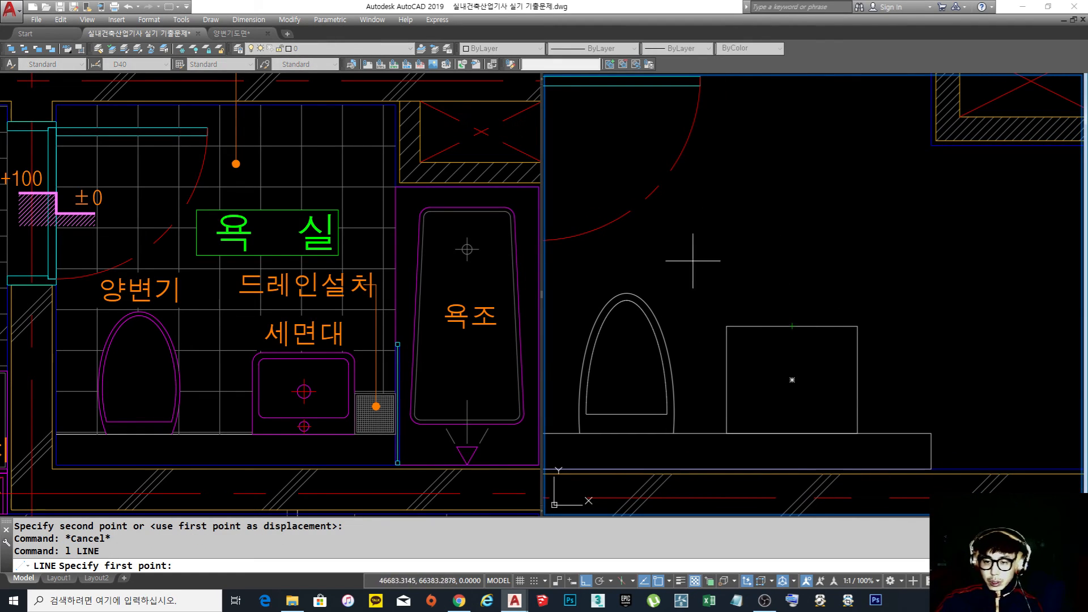
key(Escape)
key(Escape)
text(el)
key(Return)
click(720, 280)
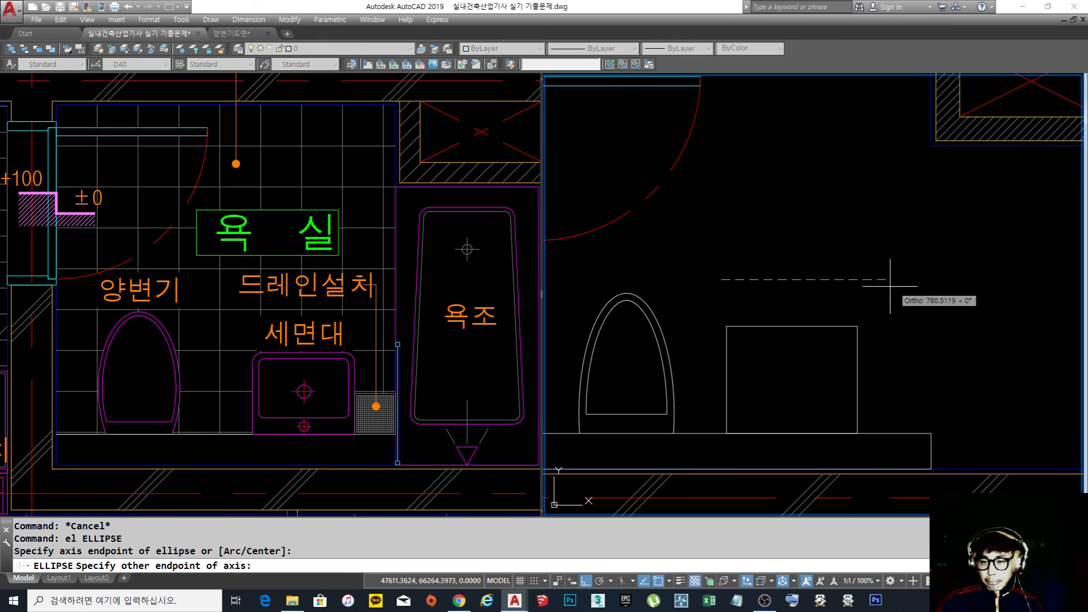
click(868, 279)
click(826, 255)
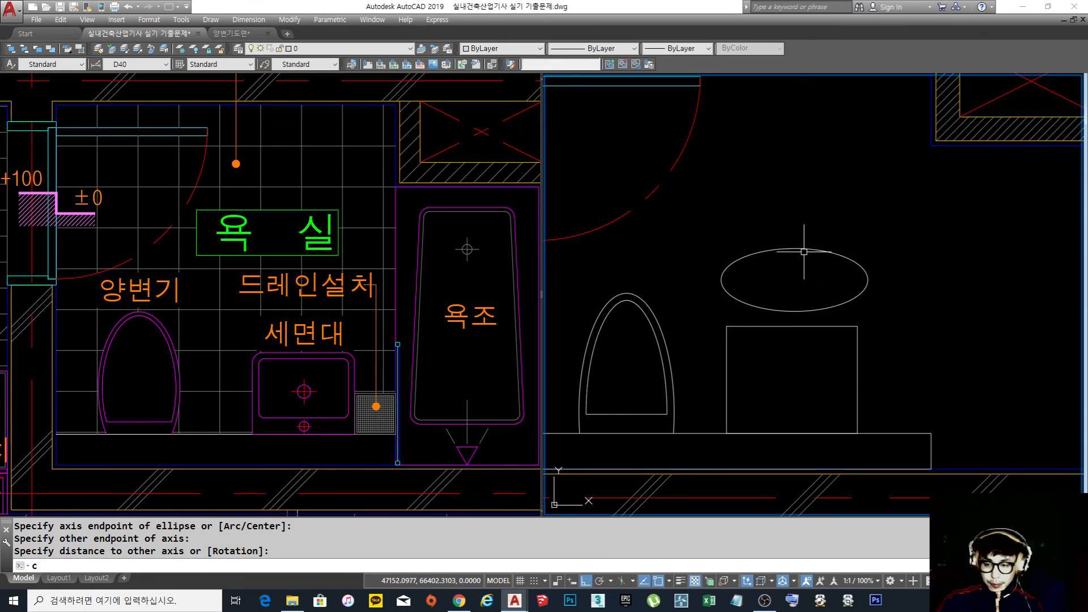
text(c)
key(Return)
click(794, 279)
click(797, 299)
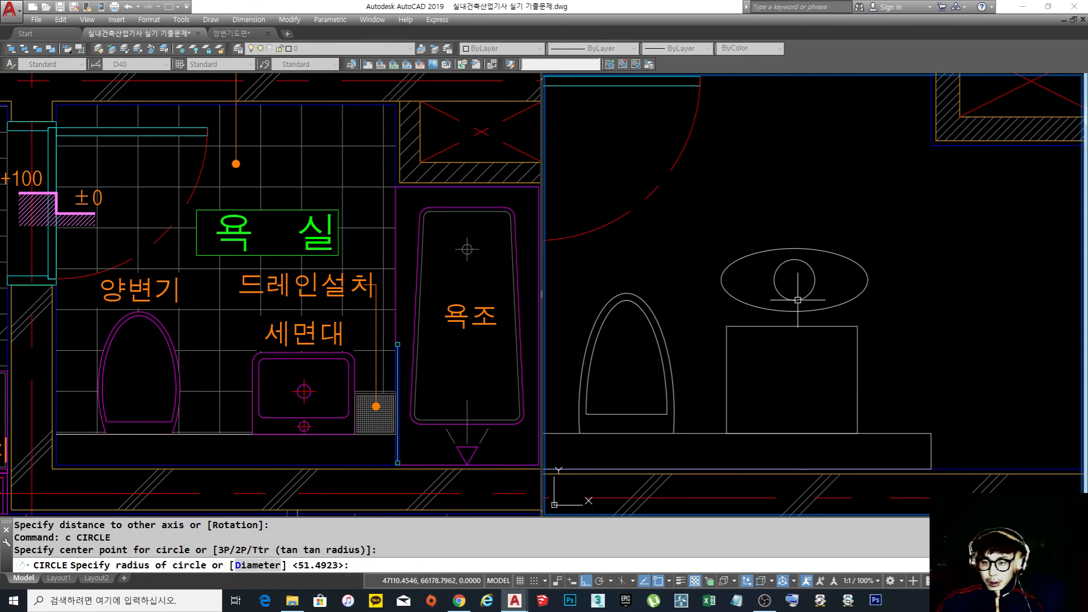
key(Escape)
key(Escape)
Move the ellipse and its circle slightly sideways toward the toilet, above the washbasin rectangle
text(m)
key(Return)
click(934, 316)
click(720, 230)
key(Return)
click(844, 204)
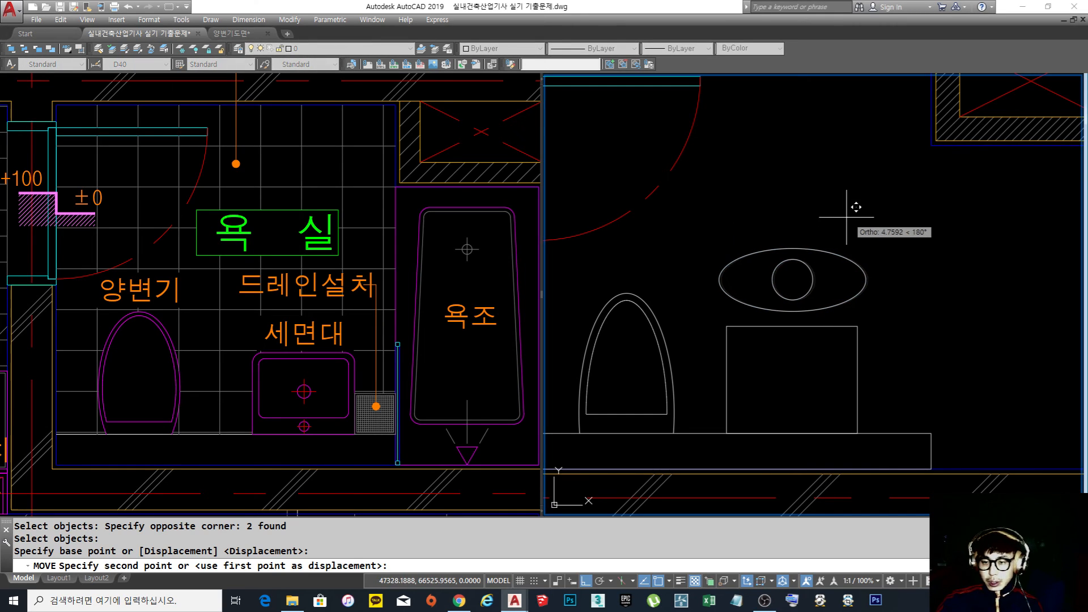
click(850, 218)
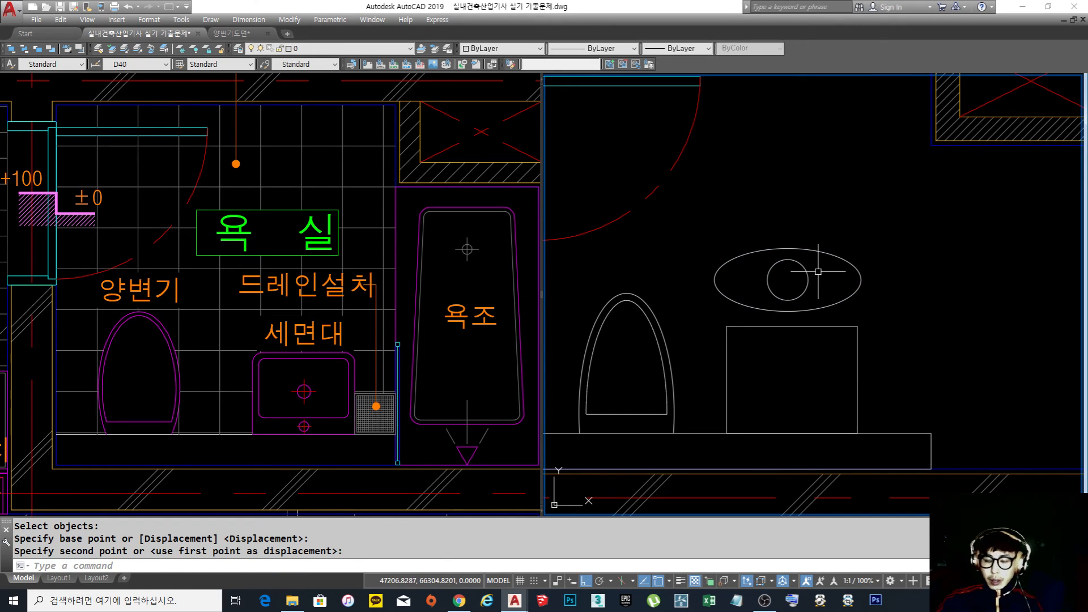
Measure the ellipse's length between its two horizontal ends
middle_drag(816, 265, 803, 275)
text(di)
key(Return)
click(701, 290)
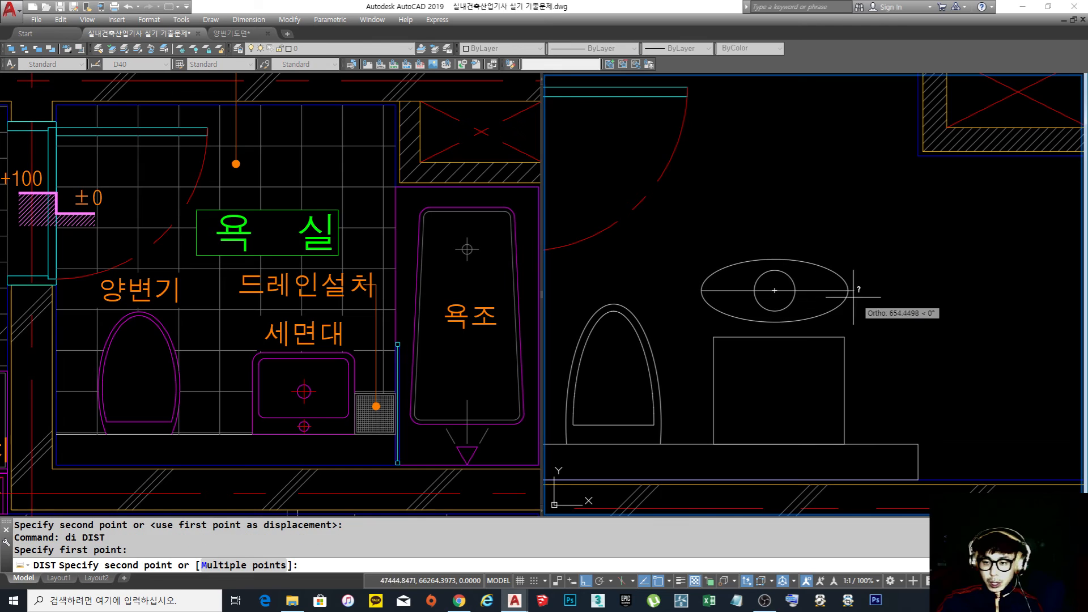
click(852, 293)
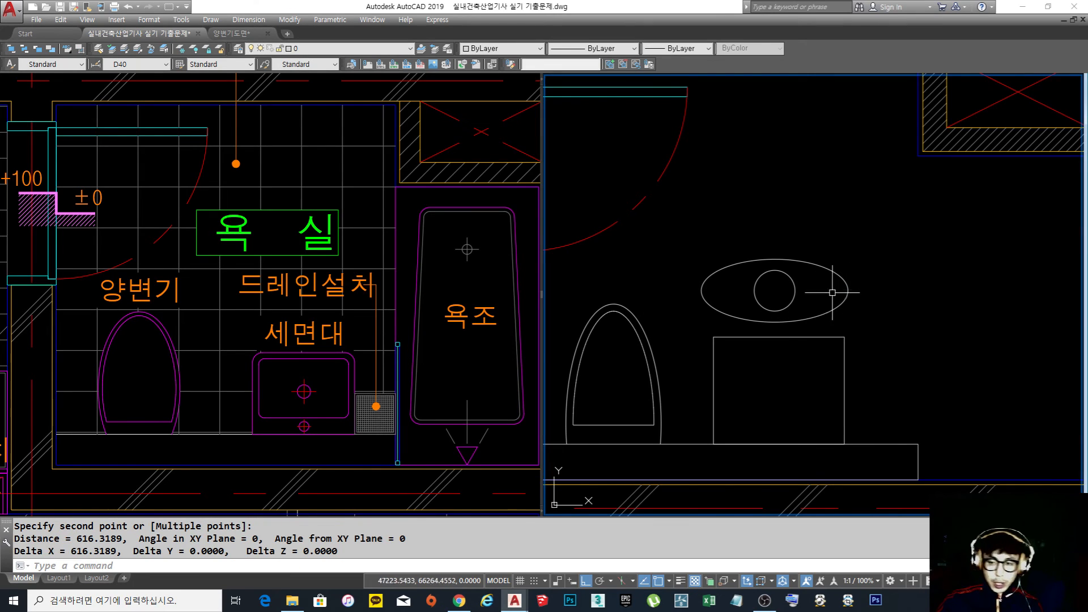
key(Escape)
key(Escape)
scroll(828, 290, down, 5)
scroll(814, 335, up, 5)
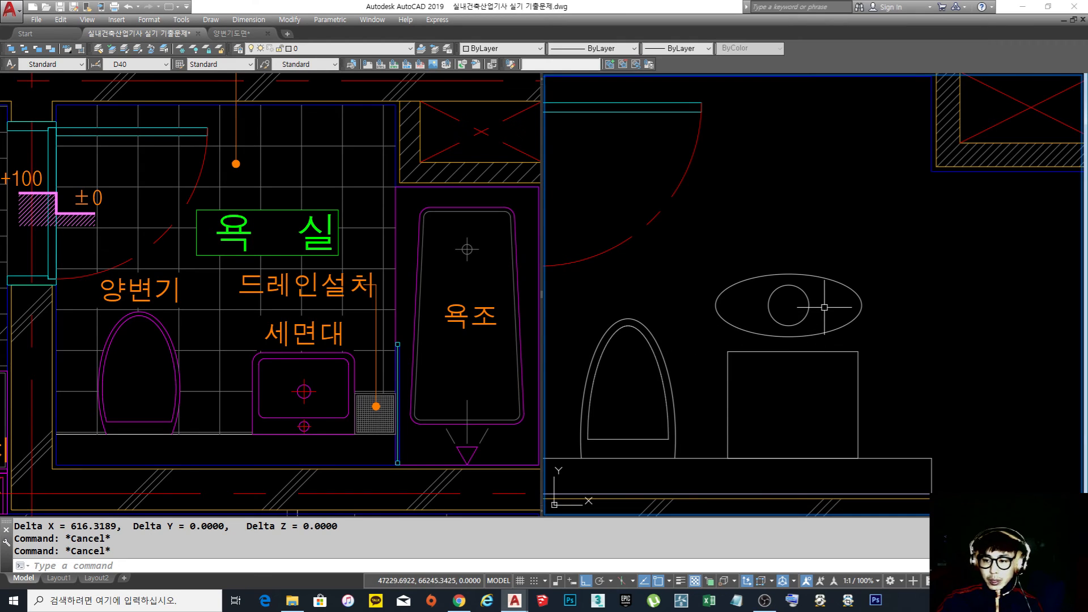
Erase the ellipse and the circle above the washbasin rectangle
scroll(824, 307, down, 4)
scroll(826, 317, up, 2)
text(e)
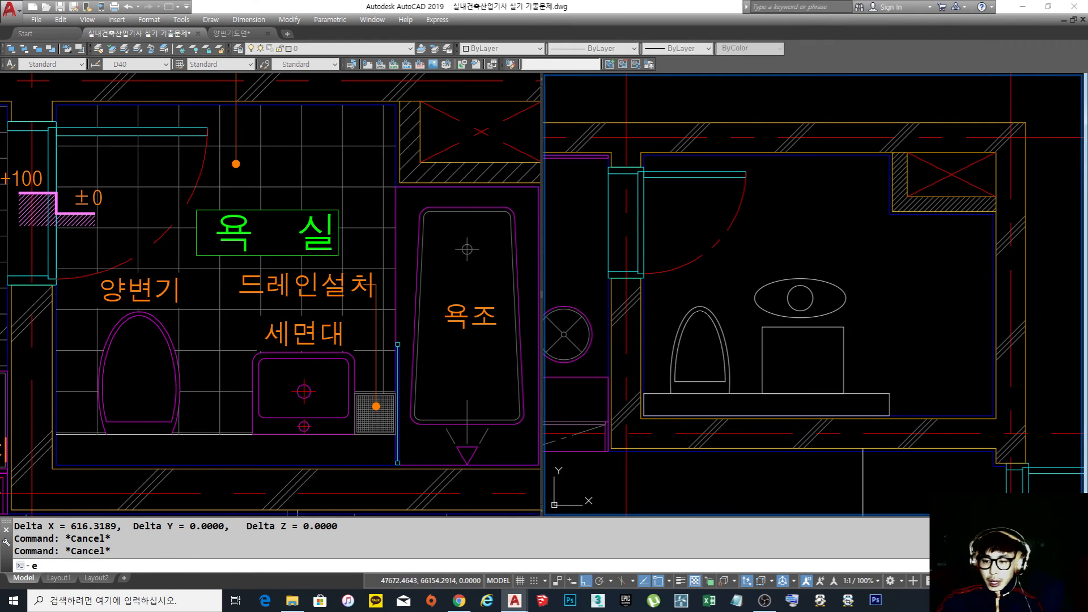
key(space)
click(887, 314)
click(770, 257)
key(space)
key(Escape)
key(Escape)
scroll(793, 359, up, 2)
middle_drag(793, 359, 789, 331)
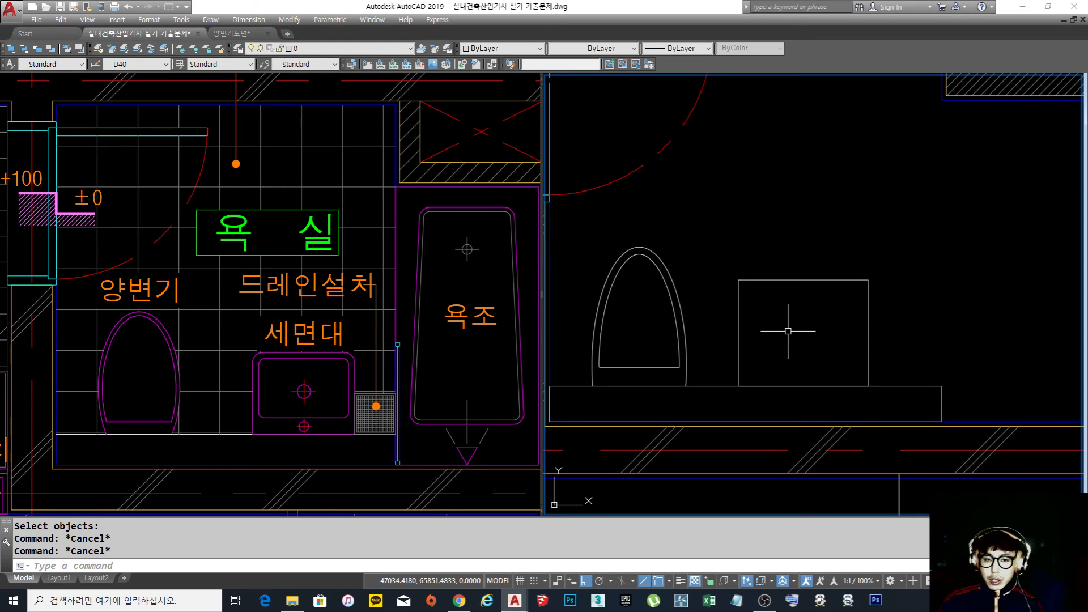
Examine the CL-358 washbasin's outline, bowl, faucet and drain dimensions in the 양변기도면 reference drawing, and return to the bathroom plan
key(Escape)
middle_drag(829, 349, 774, 318)
scroll(743, 318, up, 2)
scroll(838, 311, down, 2)
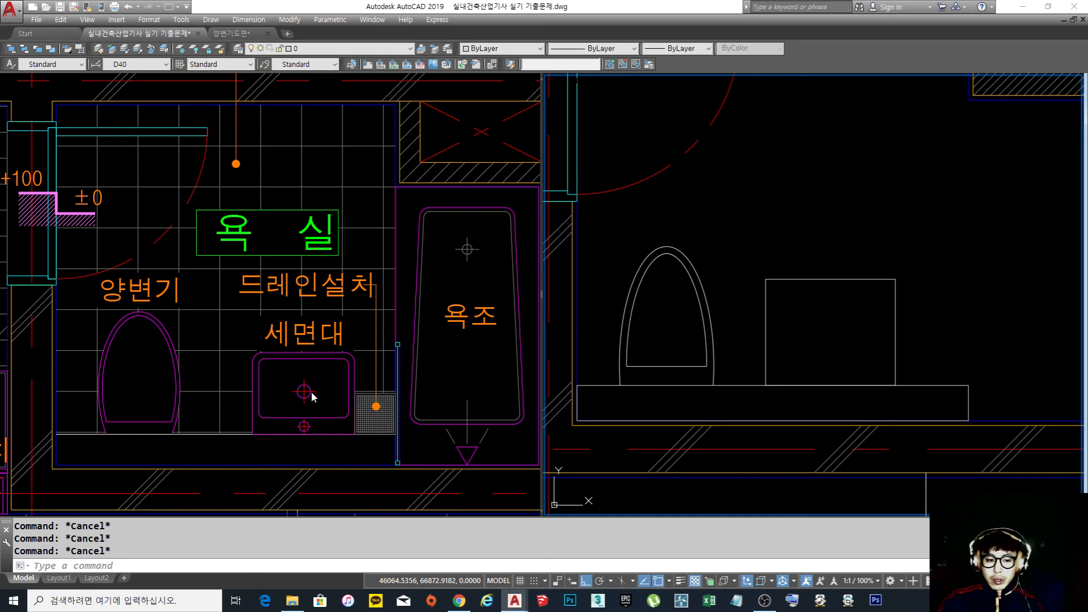
click(231, 32)
middle_drag(684, 308, 672, 309)
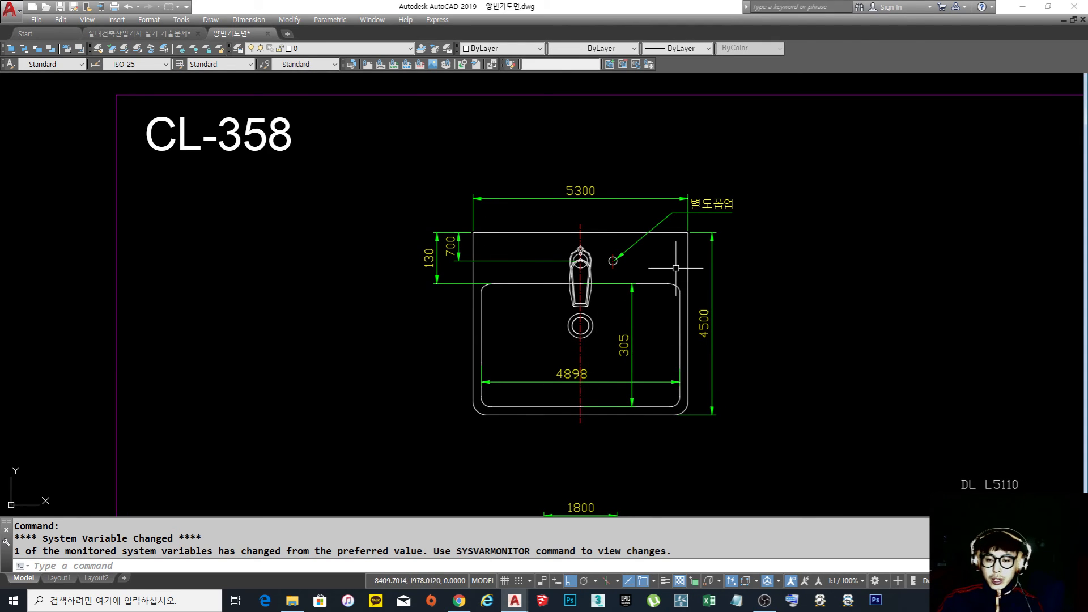
scroll(676, 268, down, 5)
scroll(601, 261, up, 7)
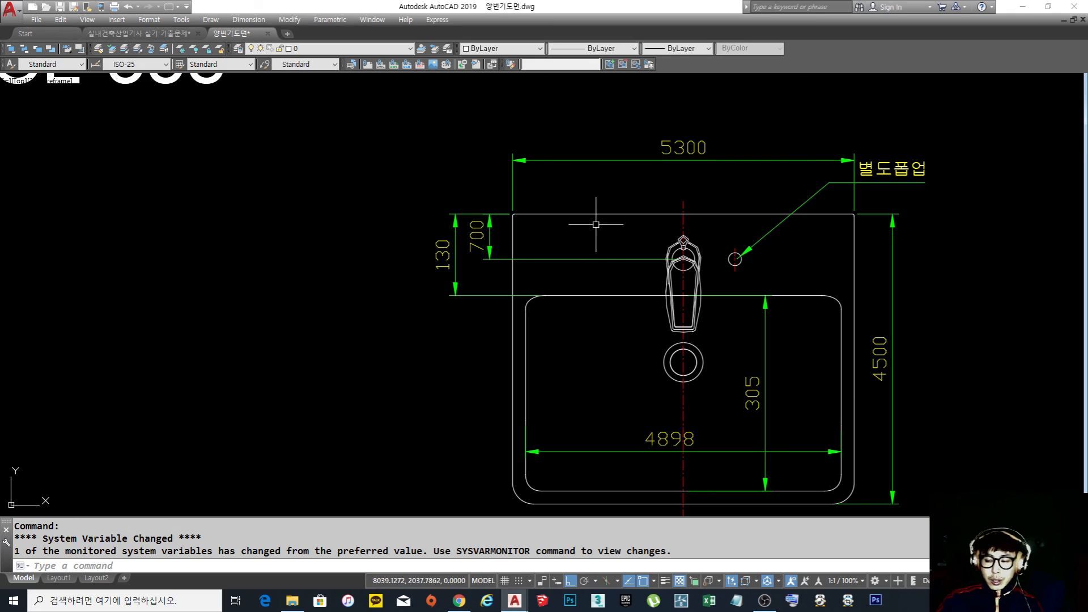
scroll(701, 280, down, 2)
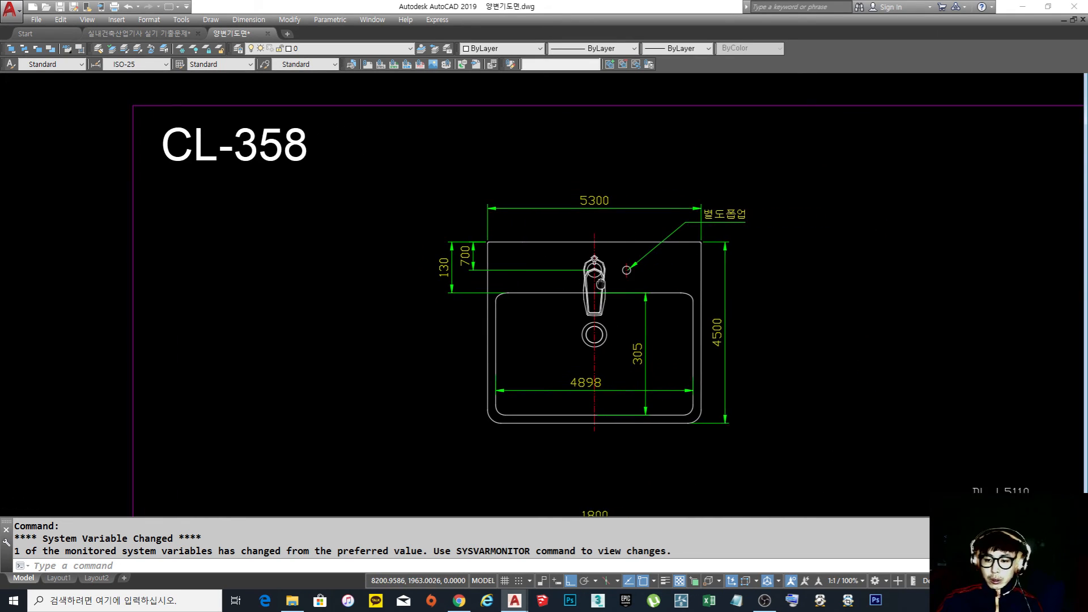
click(168, 33)
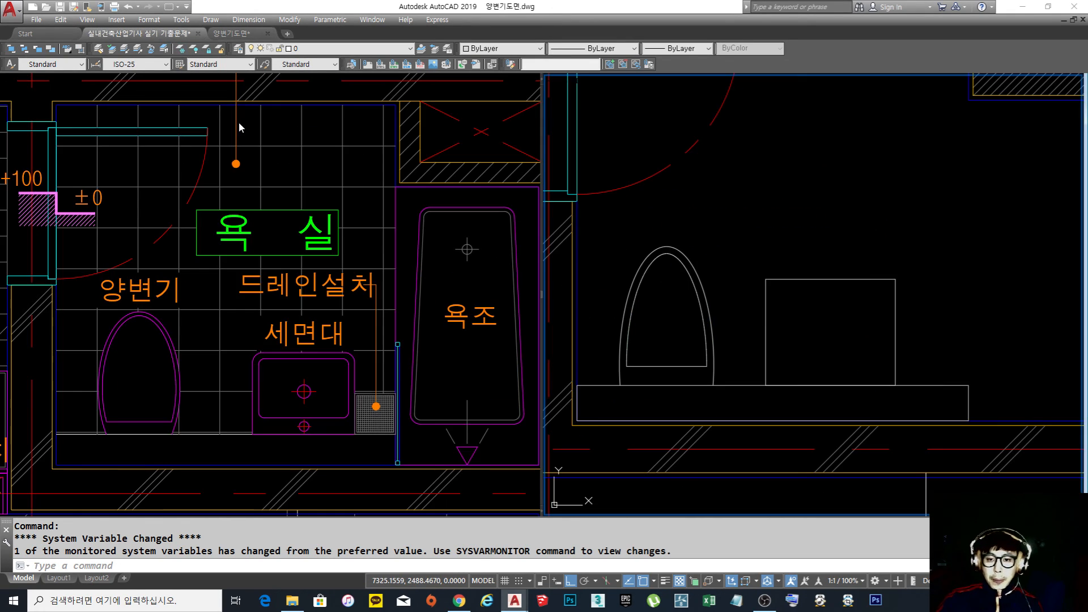
Recheck the CL-358 washbasin reference drawing and return to the washbasin rectangle in the bathroom plan
key(Escape)
key(Escape)
key(Escape)
scroll(792, 336, up, 3)
middle_drag(792, 336, 823, 335)
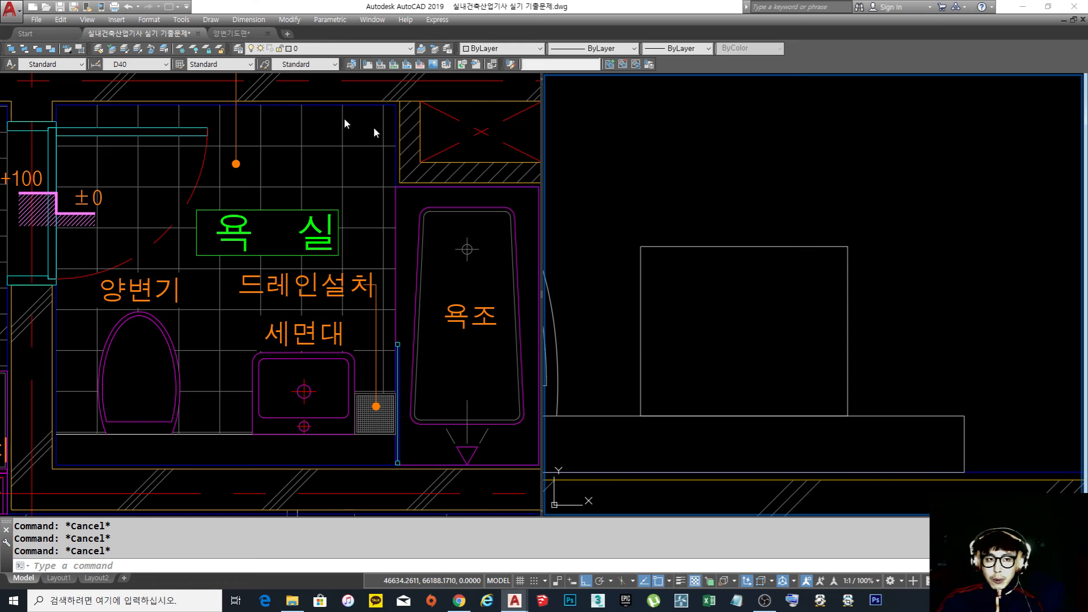
click(233, 33)
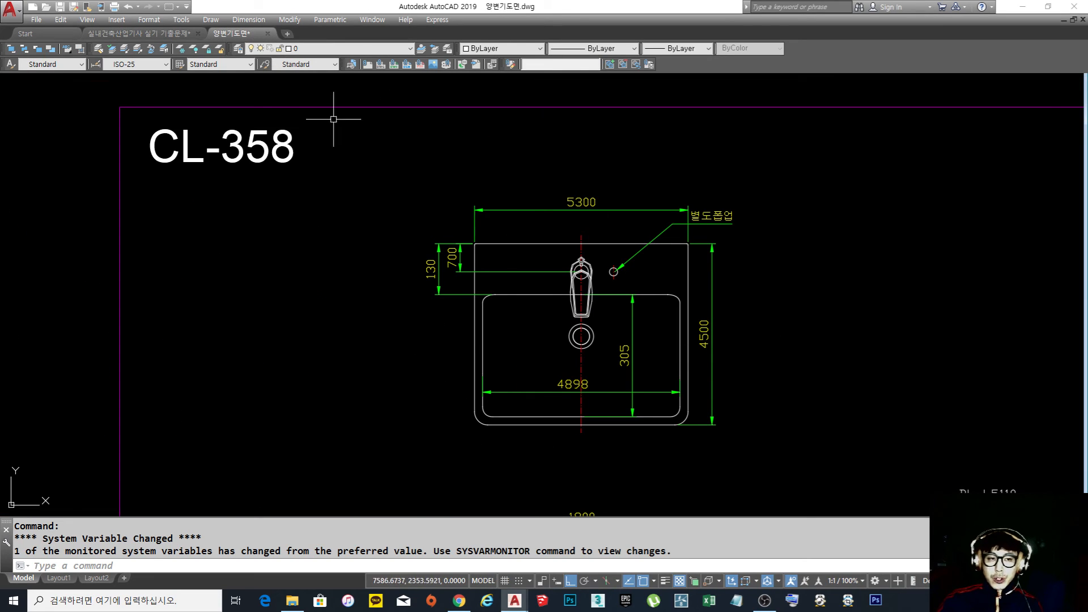
click(139, 33)
click(708, 360)
middle_drag(729, 318, 739, 321)
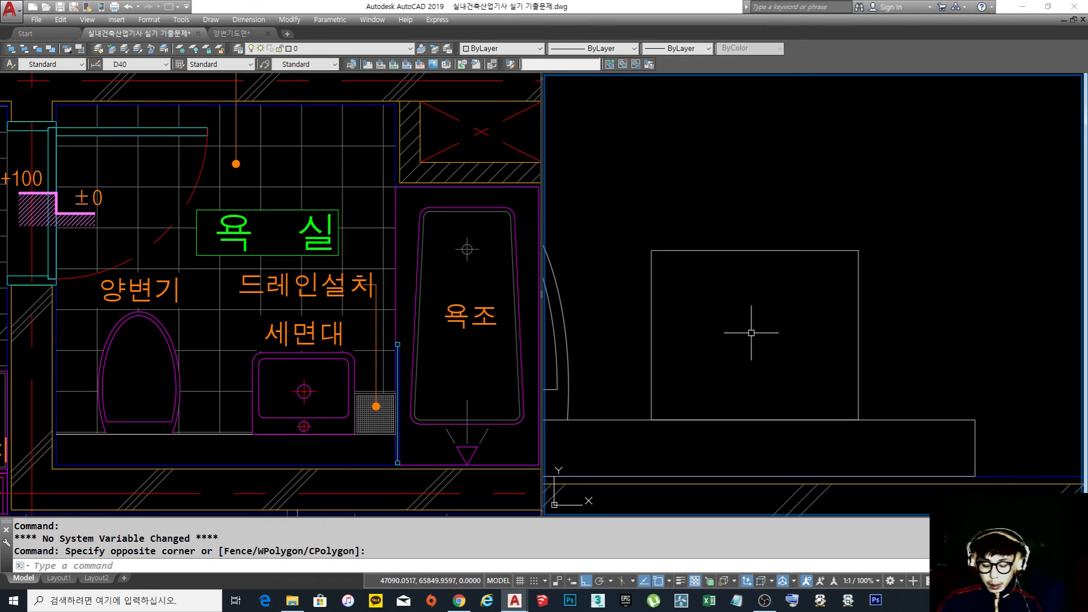
Offset the washbasin rectangle inward by 30
key(Return)
text(3)
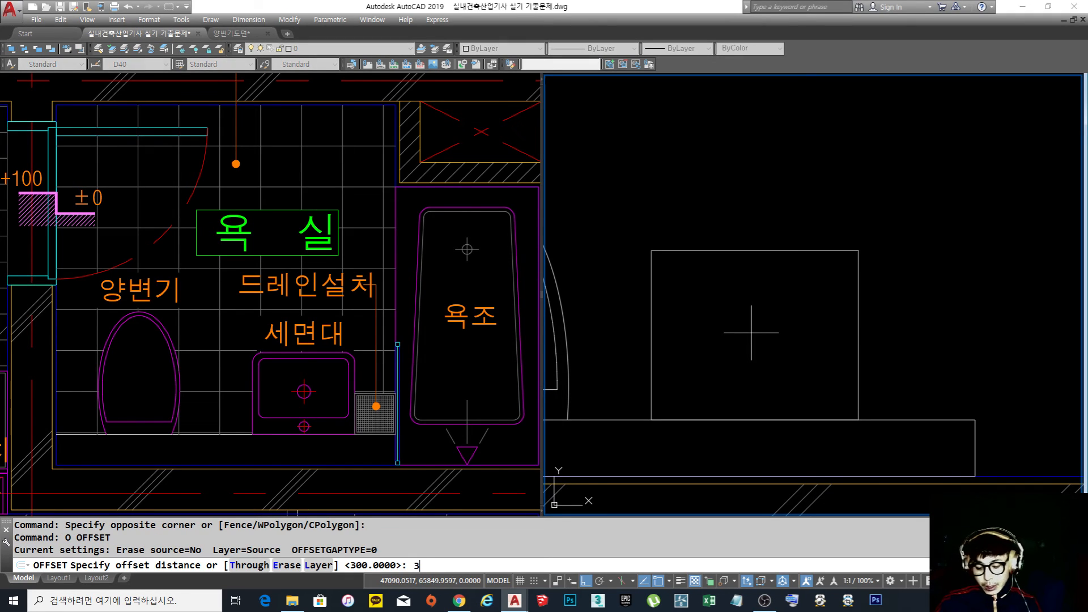
key(Return)
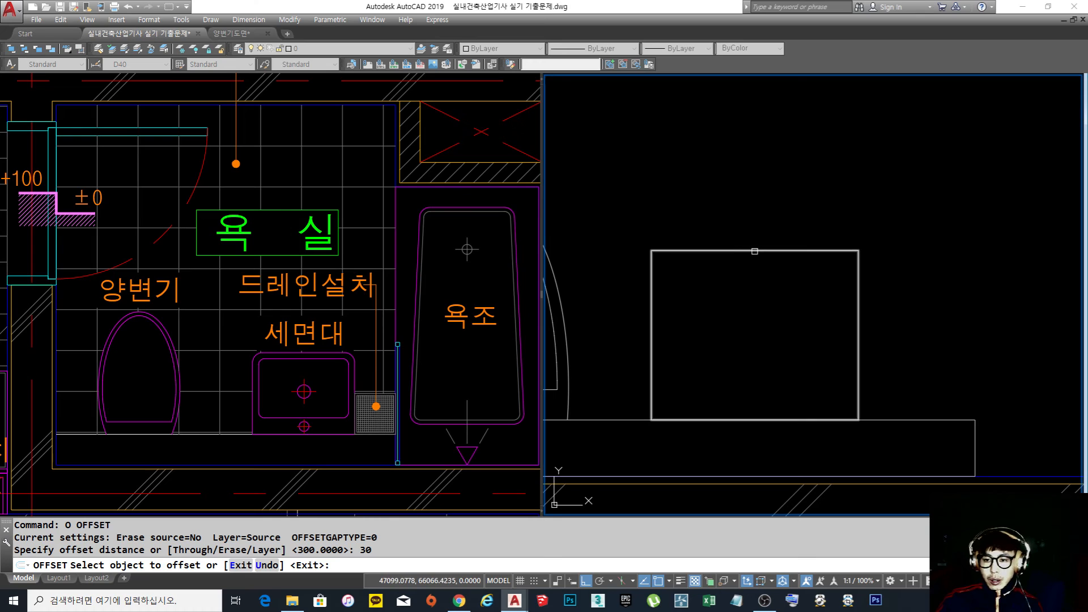
click(750, 252)
click(793, 352)
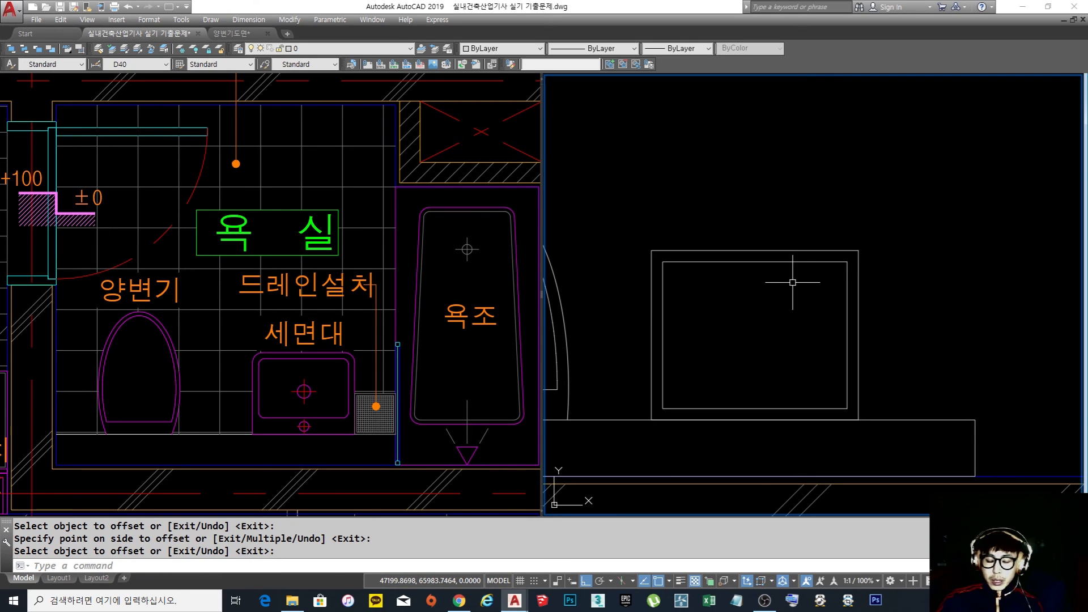
key(Return)
text(f)
key(Return)
text(r)
key(Return)
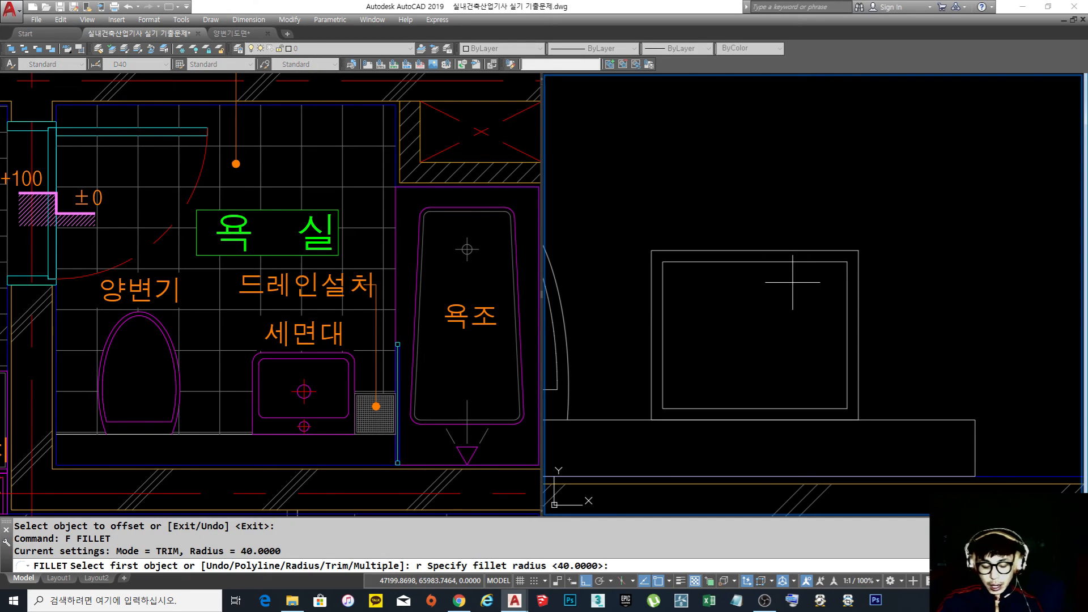
key(Escape)
text(f)
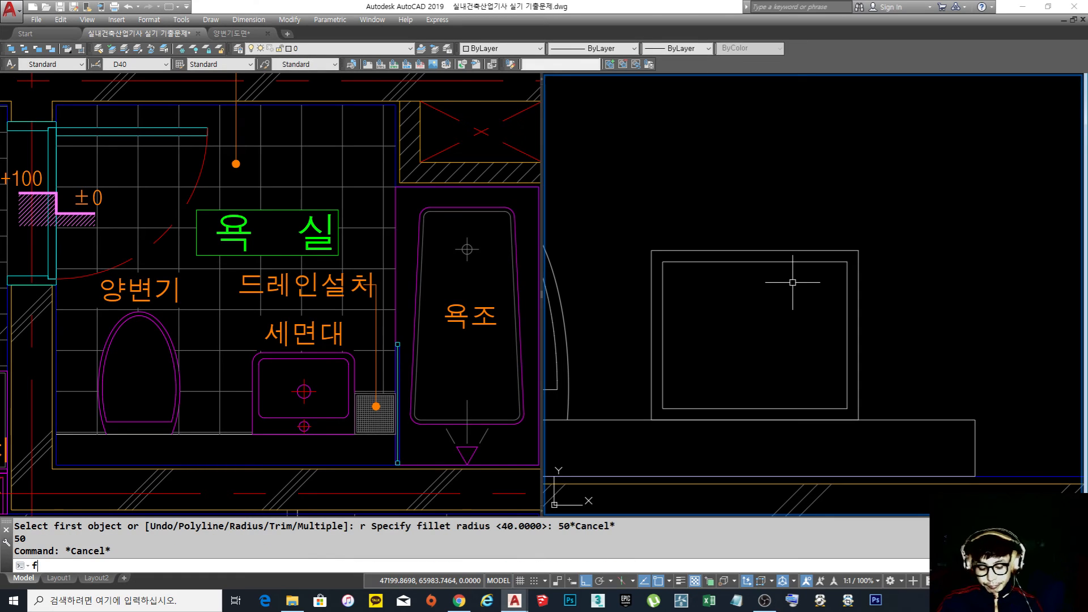
key(Return)
text(r)
key(Return)
text(4)
key(Escape)
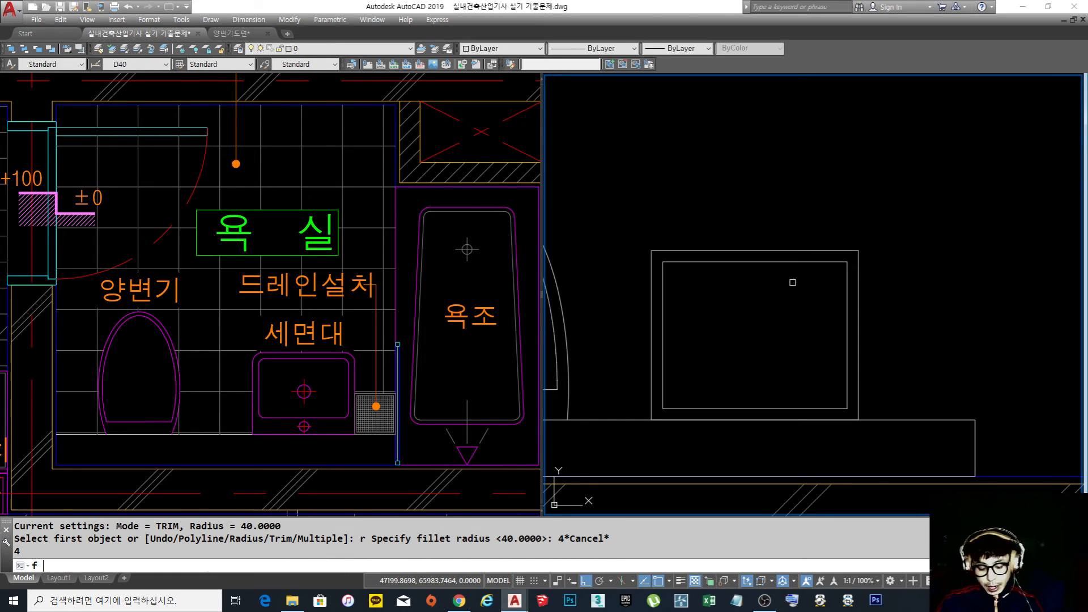
Set the fillet radius to 50 and try the polyline fillet on the outer washbasin rectangle
key(Return)
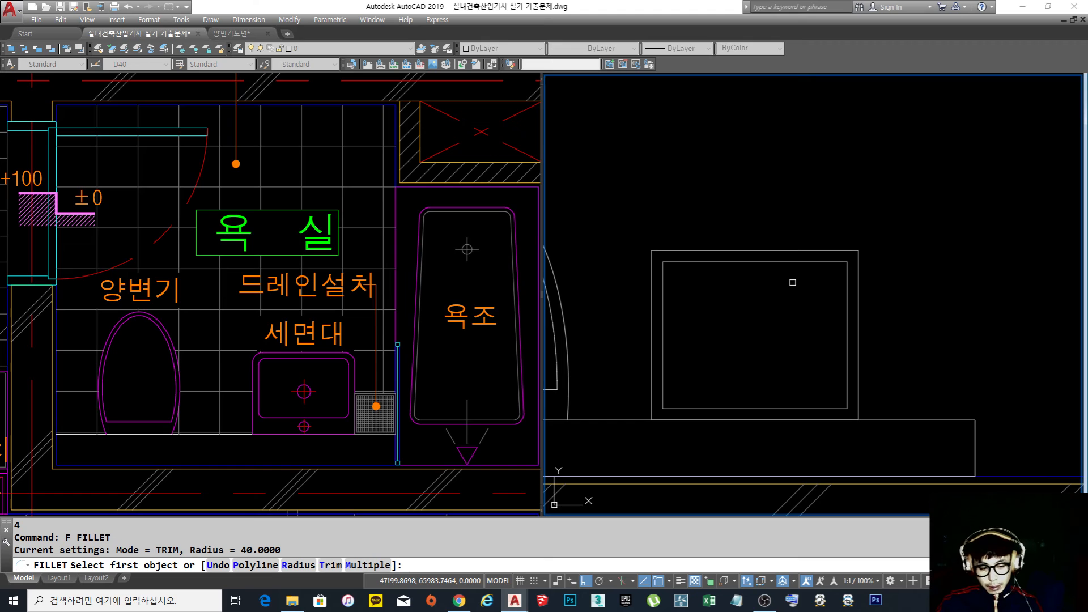
text(r)
key(Return)
text(50)
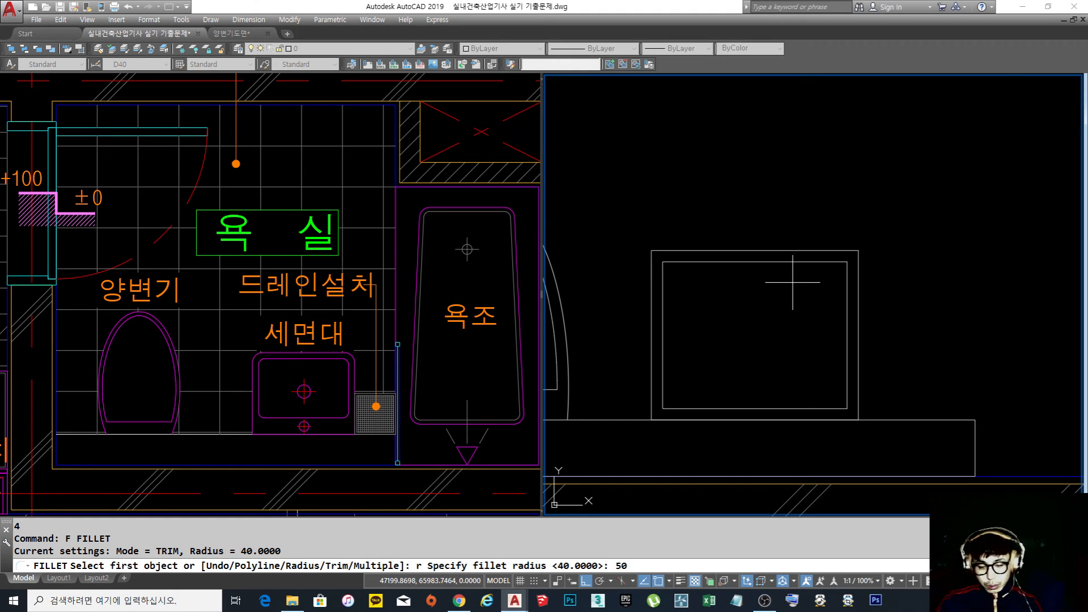
key(Return)
text(p)
key(Return)
click(813, 251)
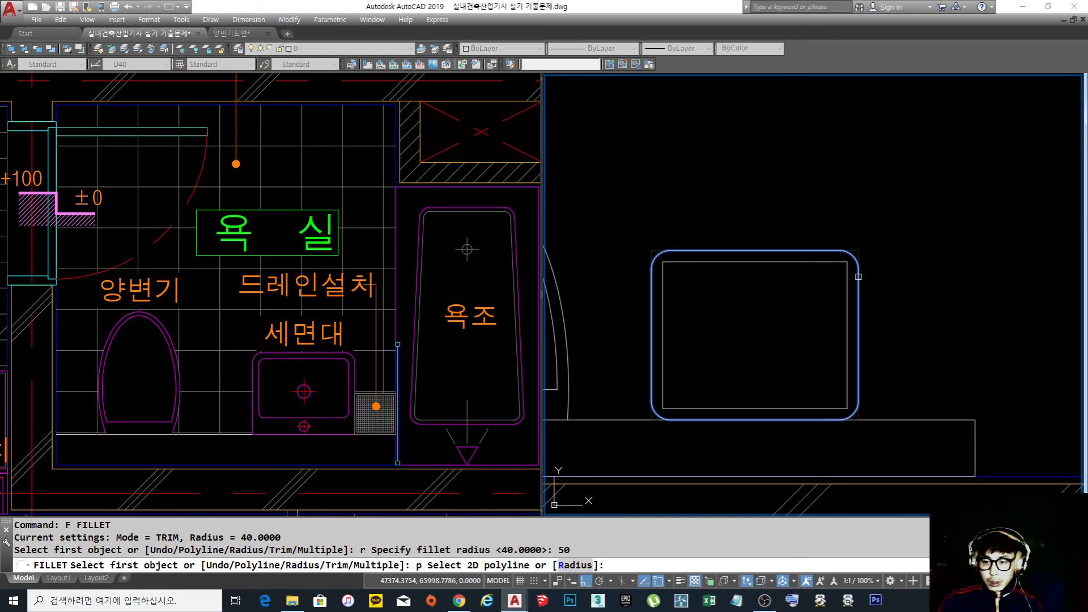
key(Return)
Fillet only the two upper corners of the outer washbasin rectangle with radius 50
key(Return)
click(861, 298)
click(827, 251)
key(Return)
click(651, 299)
click(684, 246)
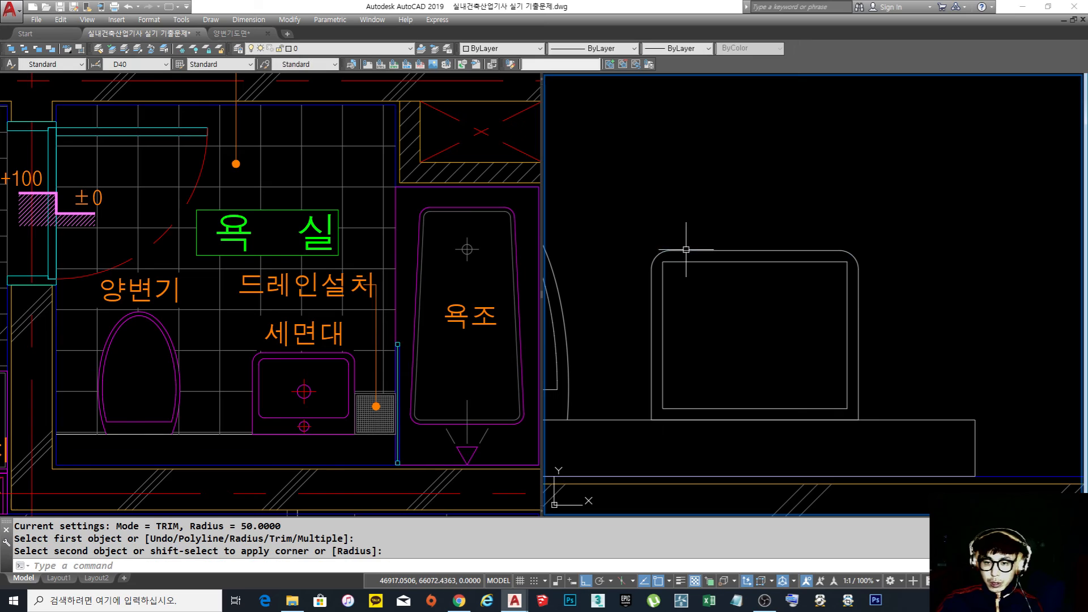
text(f)
key(Return)
text(r)
key(Return)
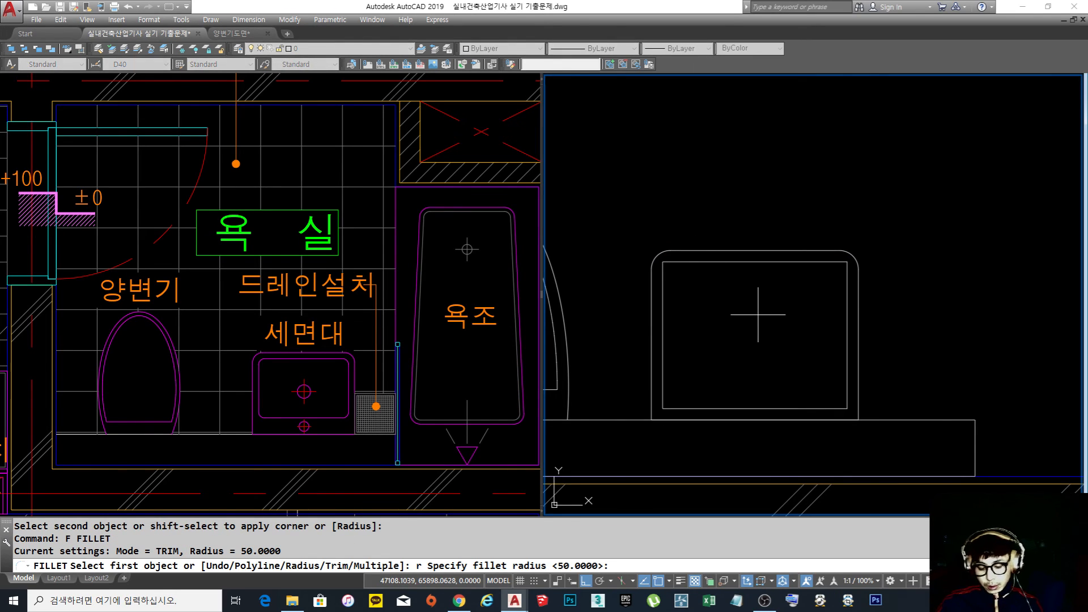
key(Escape)
Round all four corners of the inner washbasin rectangle with a polyline fillet of radius 50
text(f)
key(Return)
text(p)
key(Return)
click(758, 261)
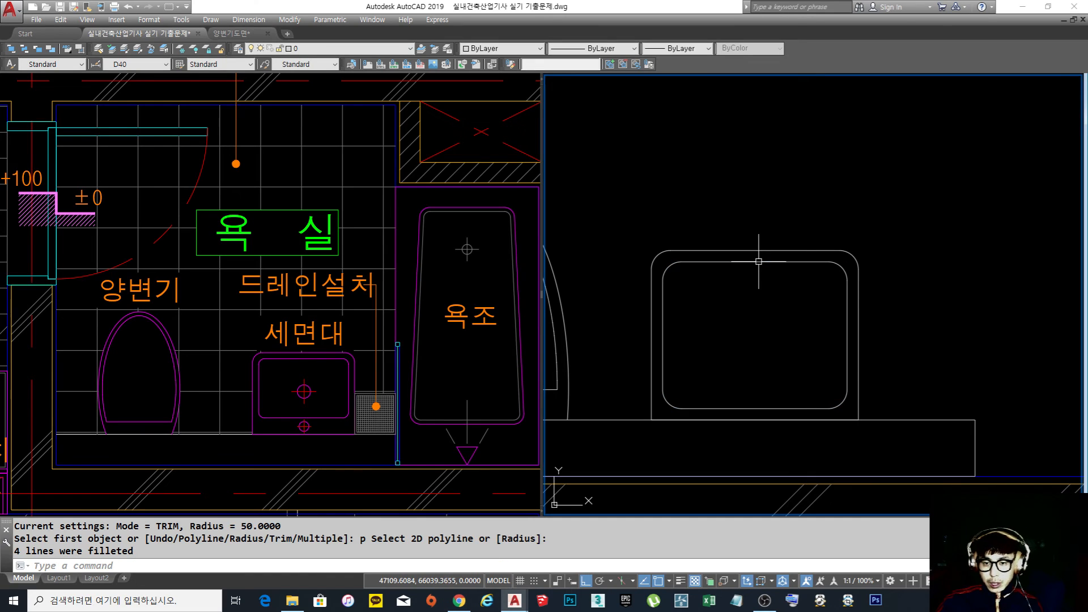
key(Return)
key(Escape)
scroll(794, 391, up, 2)
text(s)
key(Return)
click(941, 420)
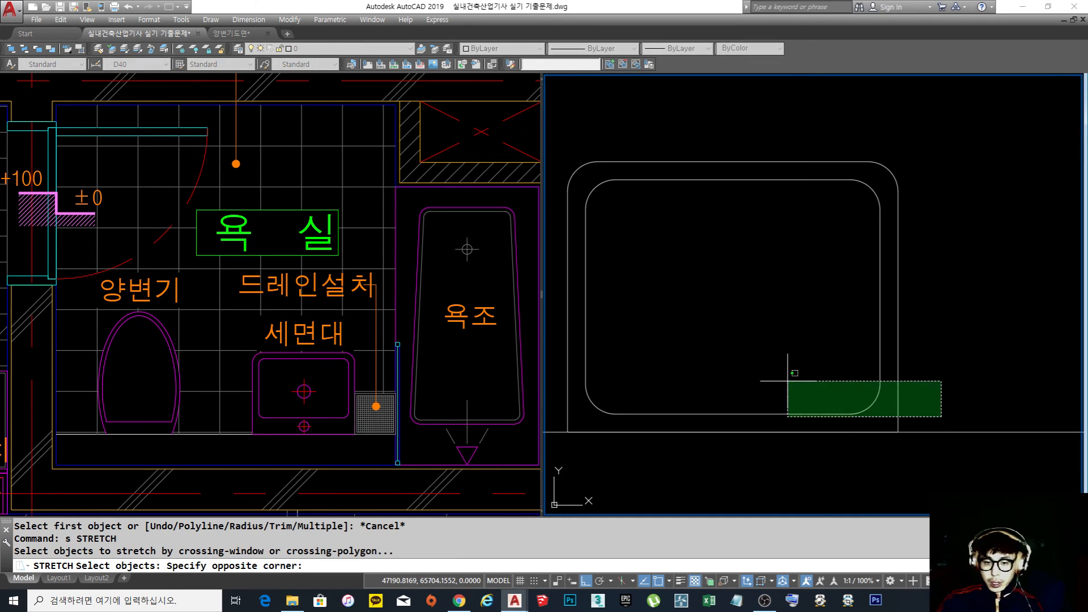
click(575, 311)
key(Return)
click(724, 309)
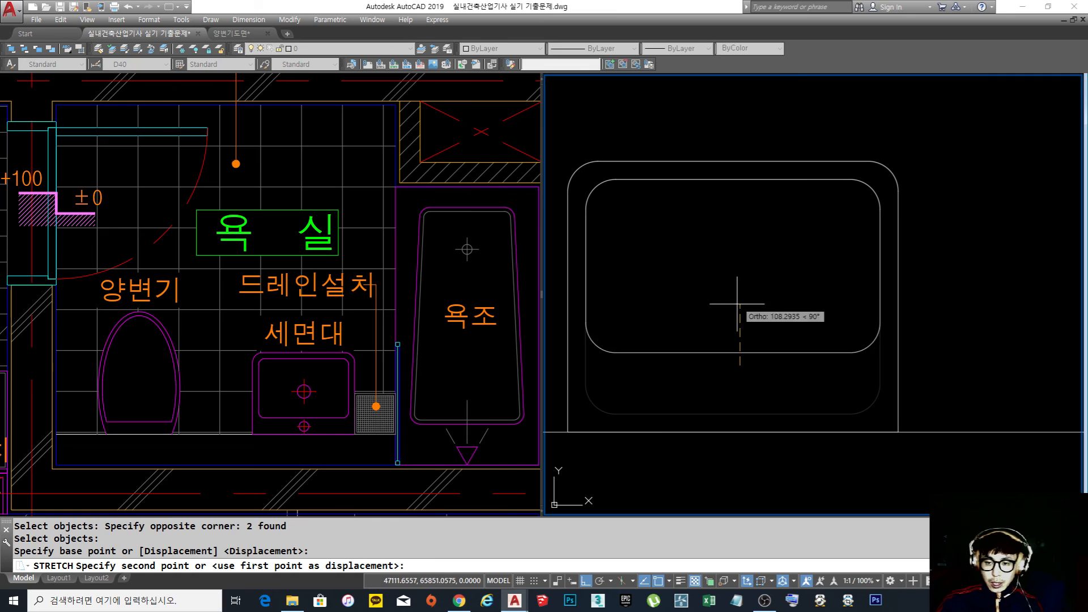
key(Escape)
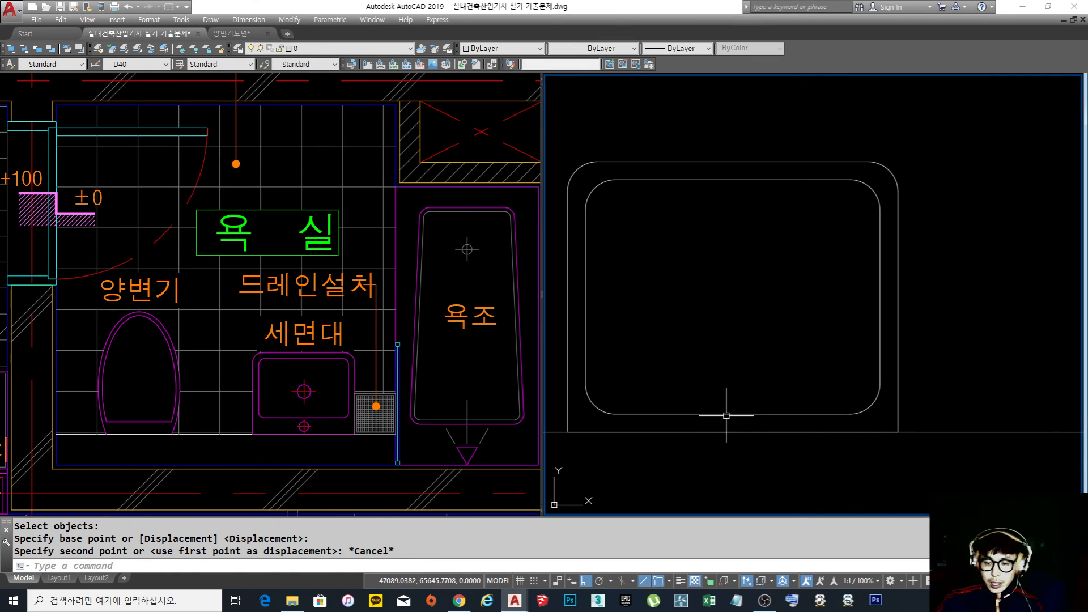
Stretch the lower edge of the inner washbasin outline upward to leave a faucet strip between the bowl and the ledge
text(s)
key(Return)
click(916, 423)
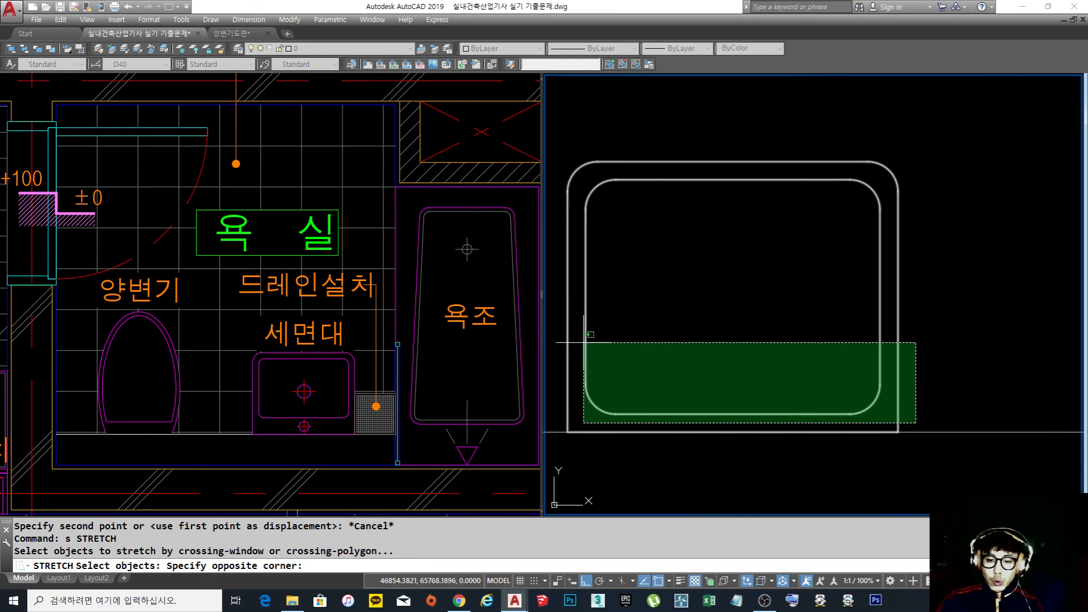
click(552, 315)
key(Return)
click(698, 377)
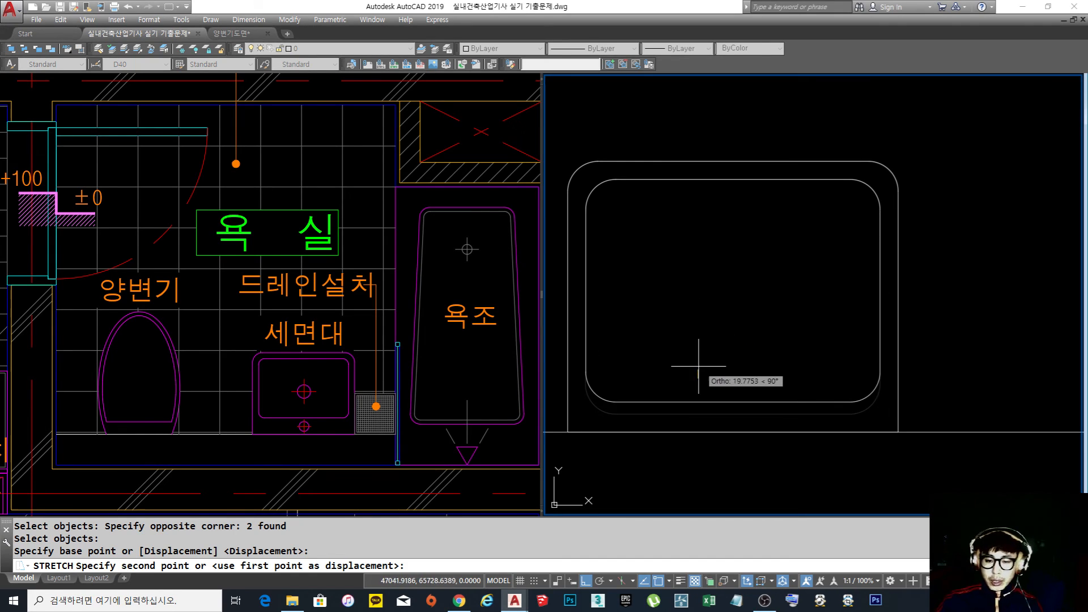
click(704, 339)
scroll(737, 357, down, 4)
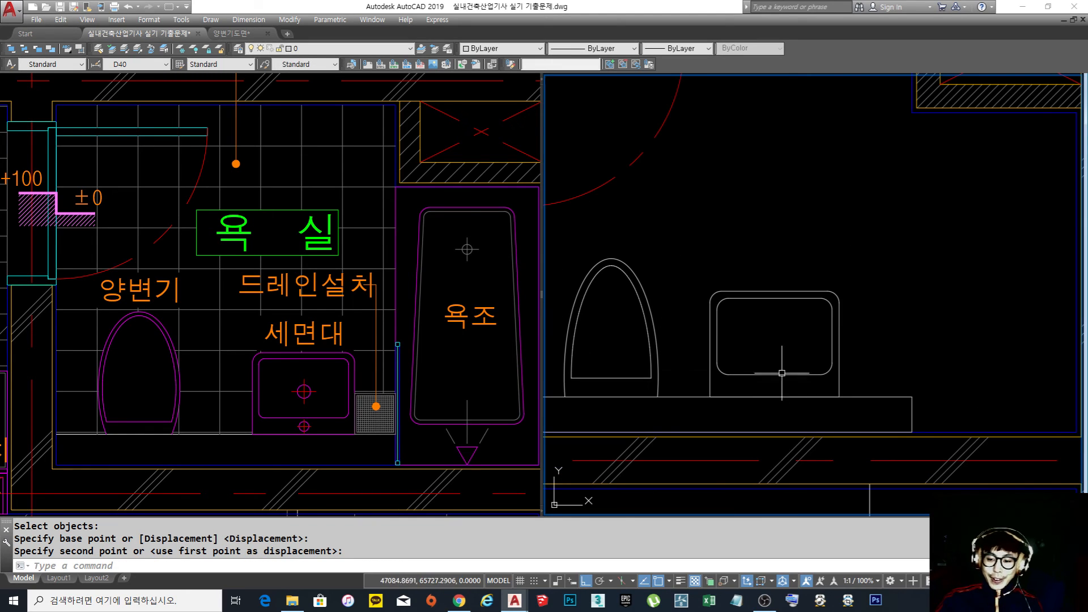
Draw a circle of radius about 30 in the strip between the bowl and the ledge, near the washbasin's centre
scroll(782, 384, up, 2)
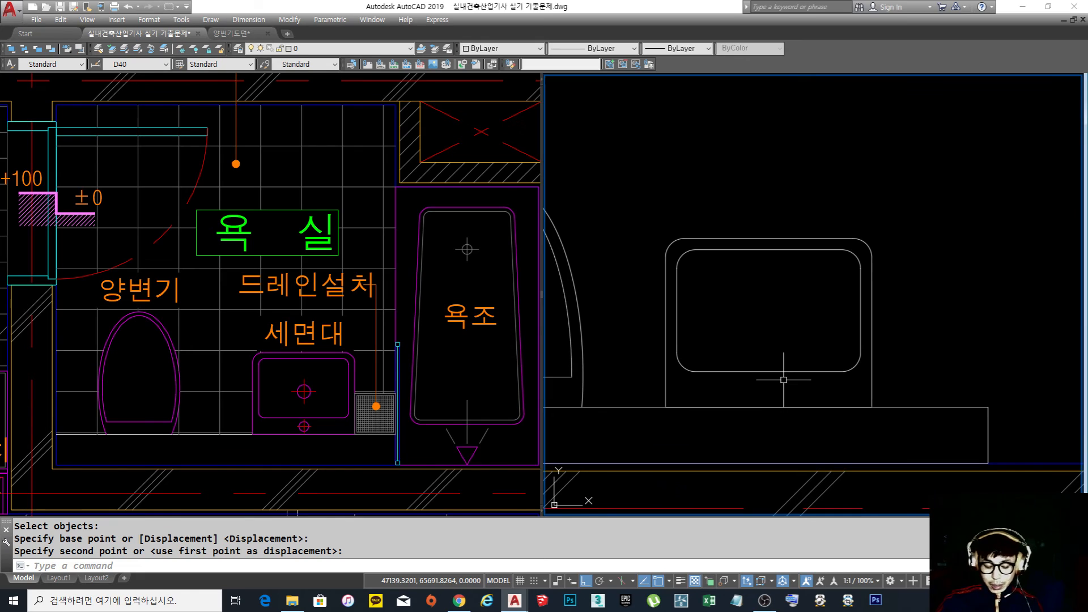
text(d)
key(Escape)
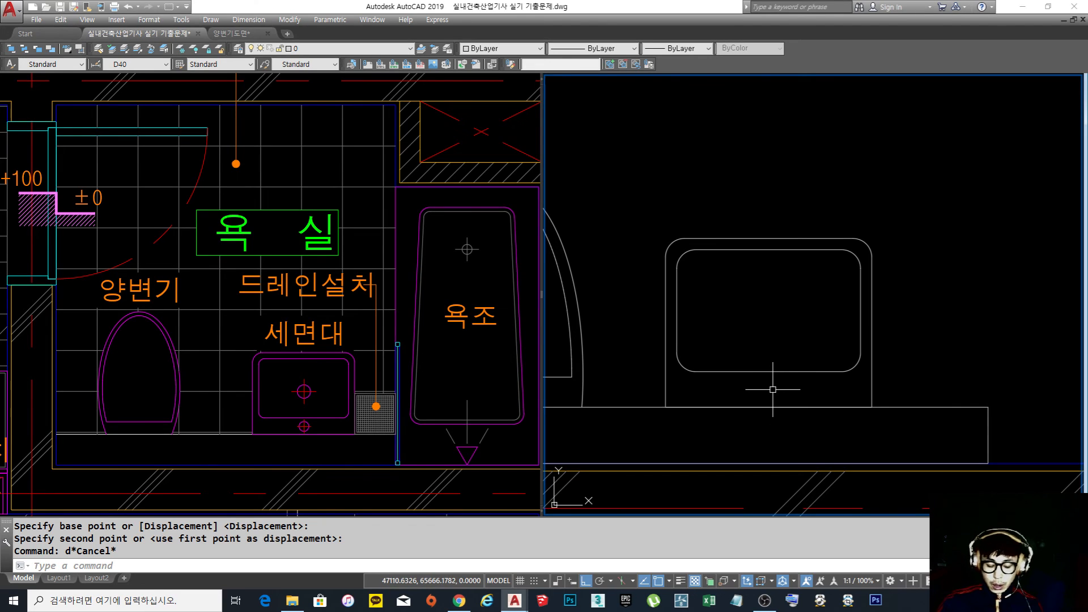
text(c)
key(Return)
click(769, 389)
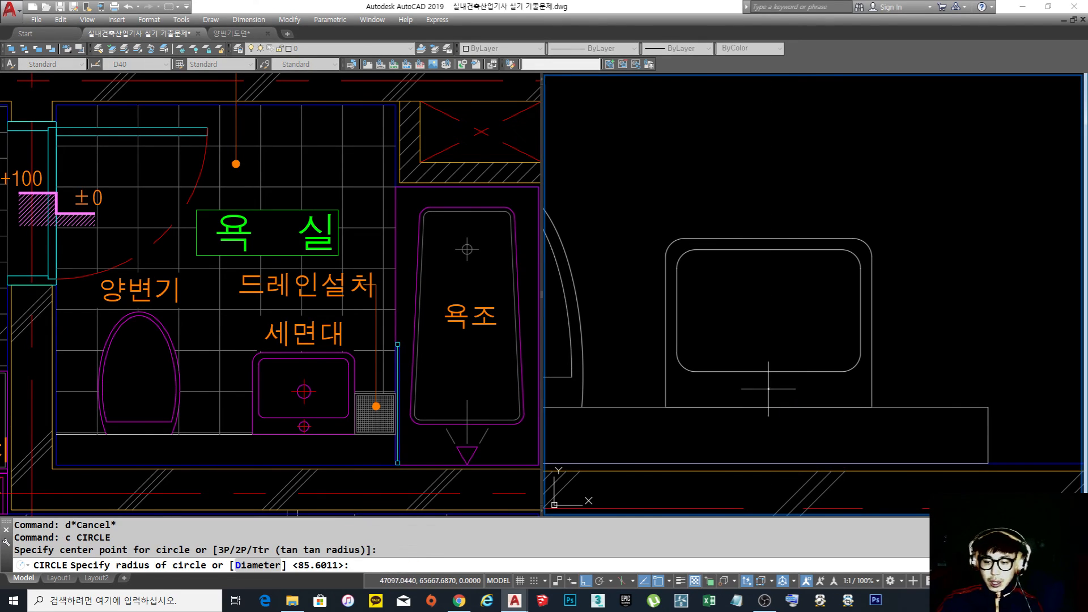
click(780, 388)
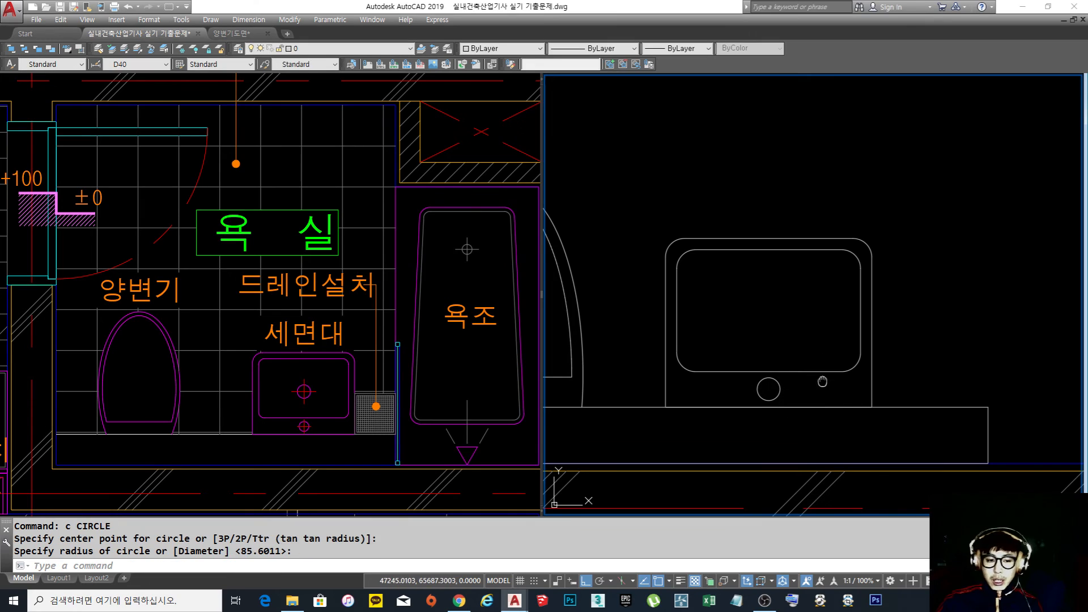
middle_drag(772, 396, 755, 416)
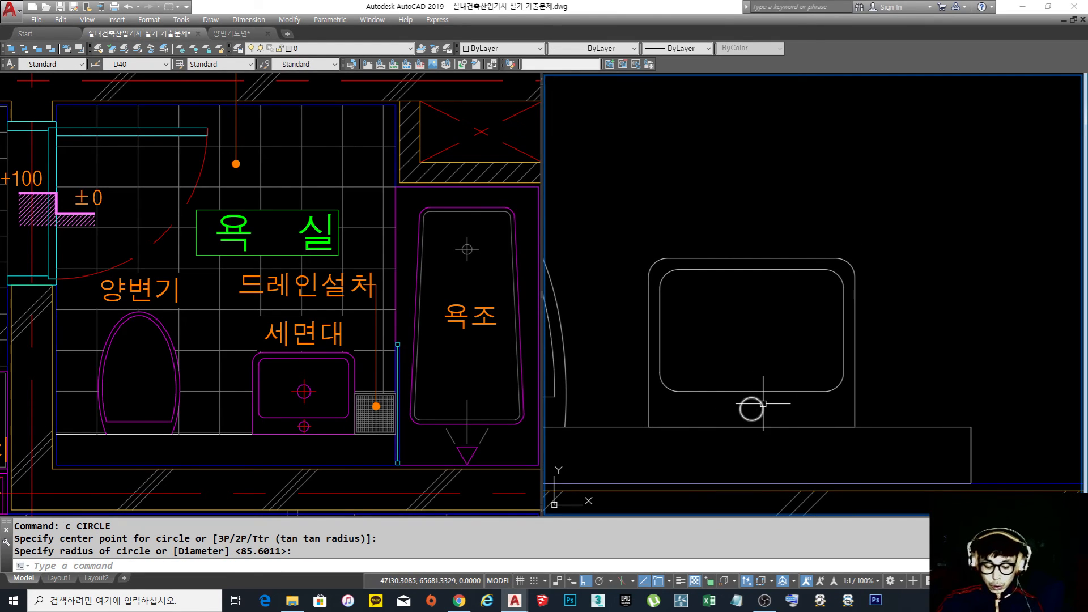
Draw horizontal and vertical crosshair lines spanning the faucet circle through its centre
text(l)
key(Return)
scroll(759, 403, up, 4)
click(745, 415)
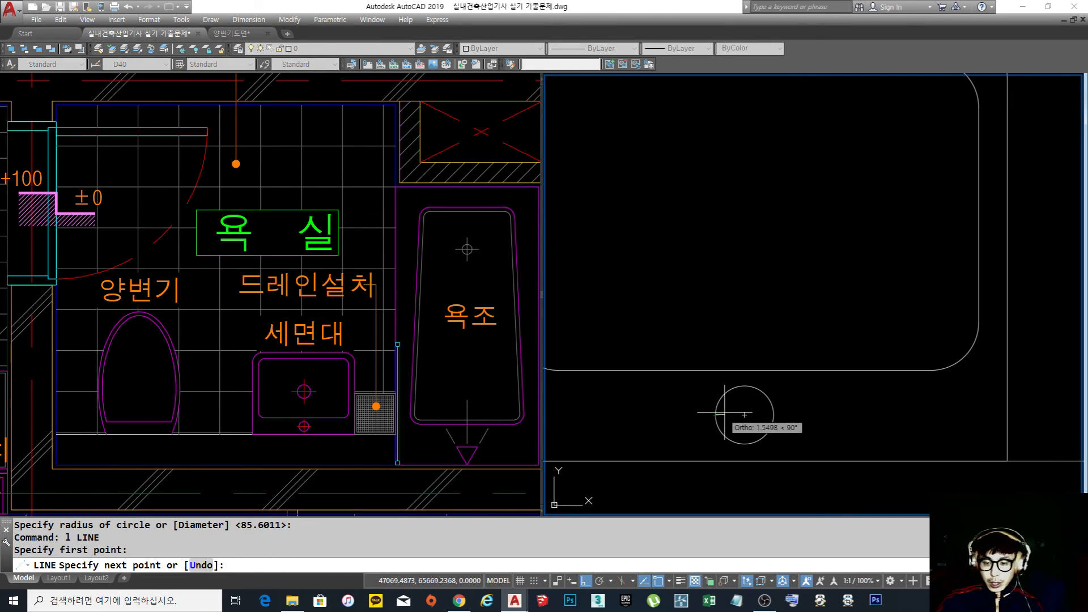
click(774, 415)
key(Return)
key(Return)
click(745, 445)
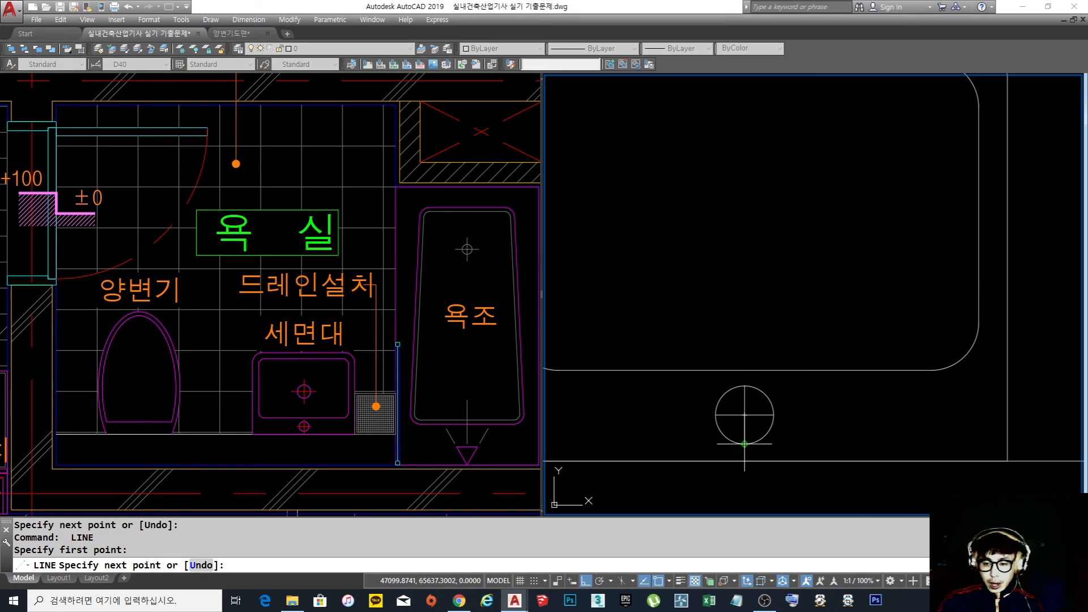
click(744, 414)
key(Return)
Draw a slightly smaller concentric circle inside the faucet circle, centred on the crosshair
text(c)
key(Return)
click(745, 415)
scroll(749, 415, up, 4)
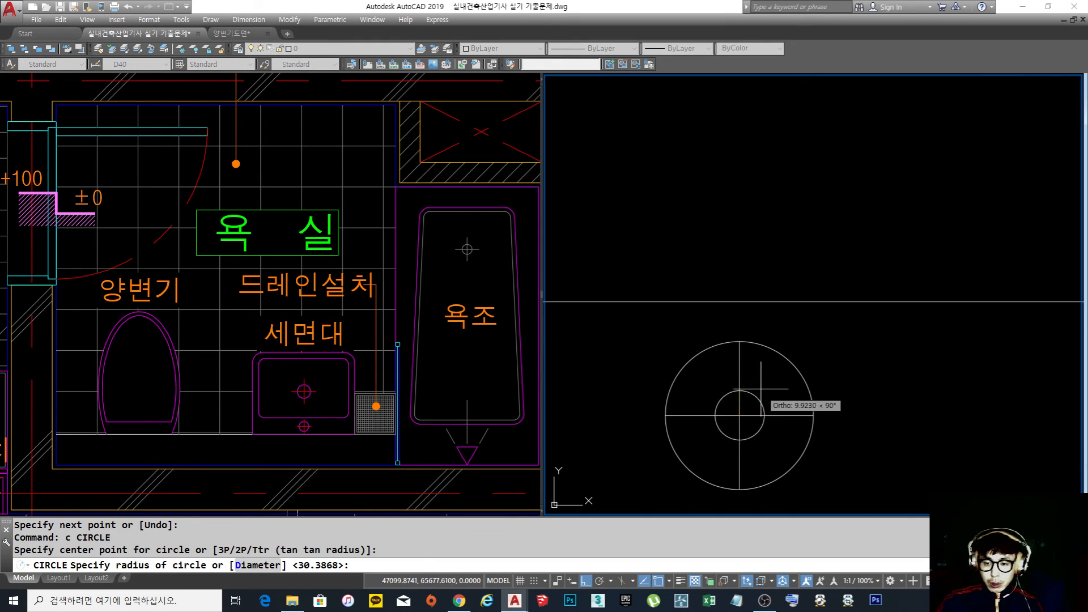
click(765, 359)
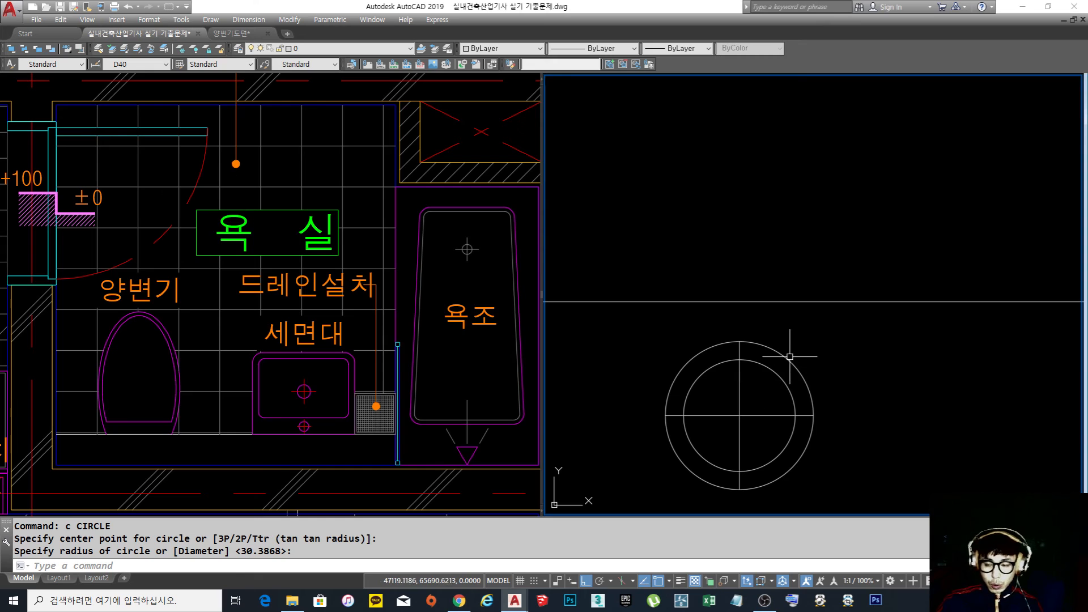
Erase the larger faucet circle so the crosshair lines extend past the smaller one
text(e)
key(Return)
click(812, 436)
scroll(760, 432, down, 5)
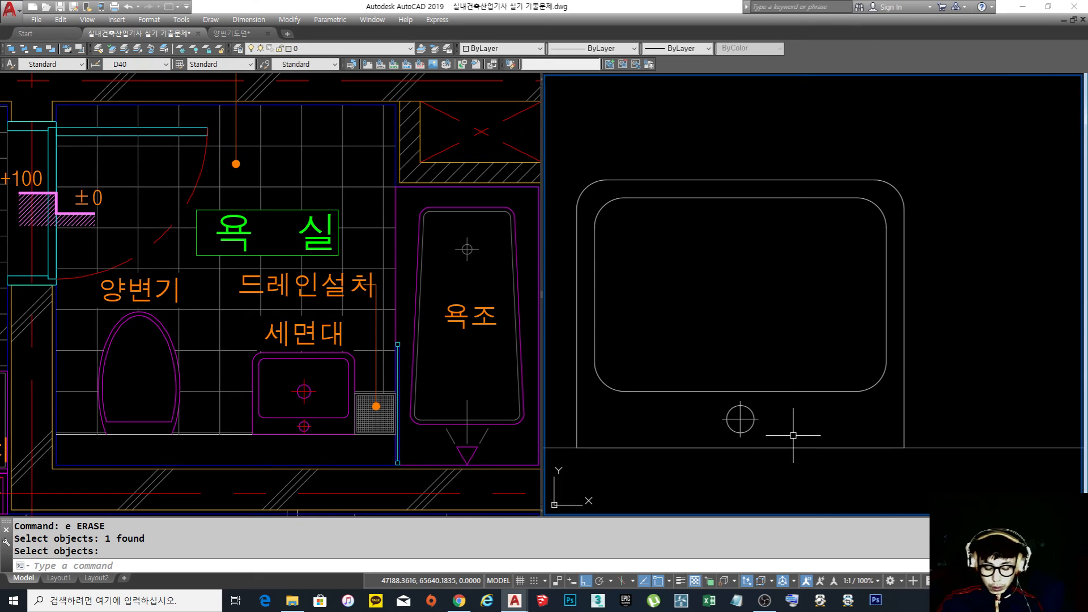
key(Escape)
key(Escape)
Copy the faucet circle and its crosshair straight up to the middle of the washbasin bowl as the drain
text(c)
key(Return)
click(783, 443)
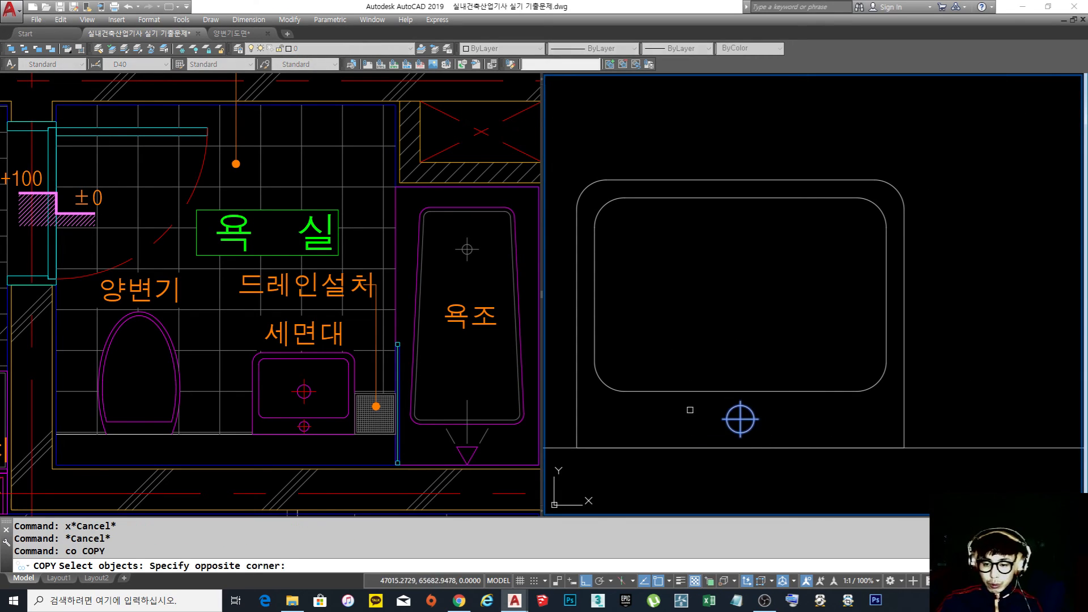
click(721, 405)
key(Return)
click(741, 420)
click(740, 306)
key(Return)
key(Escape)
scroll(773, 314, down, 4)
middle_drag(772, 315, 777, 365)
scroll(777, 364, up, 4)
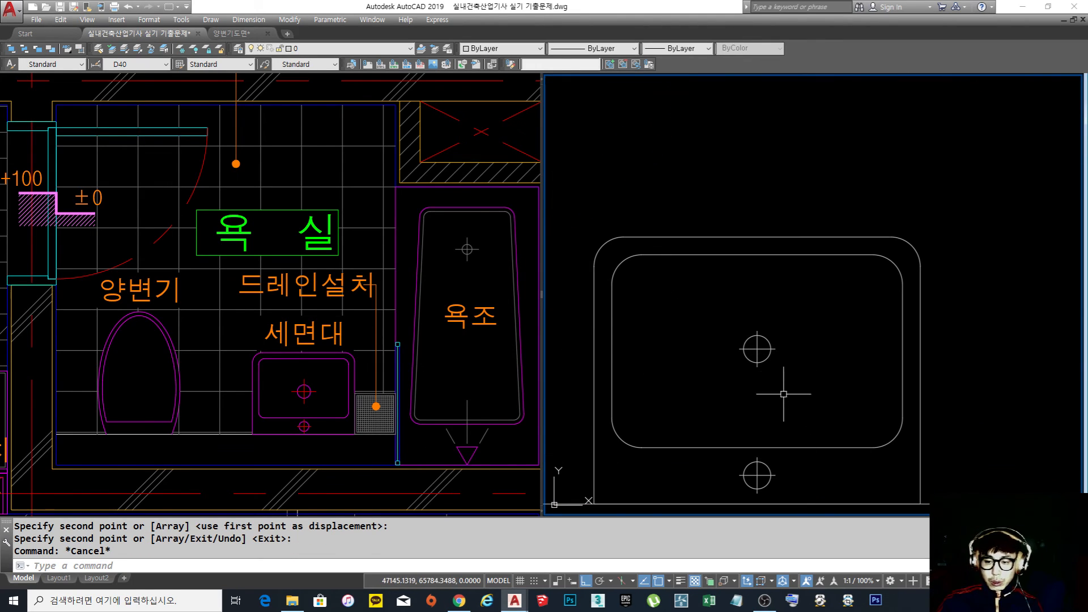
Move the toilet, washbasin, faucet and drain symbols and the ledge onto the 가구선 layer
scroll(785, 397, down, 1)
scroll(742, 396, down, 1)
scroll(801, 350, down, 2)
middle_drag(801, 351, 836, 355)
scroll(748, 362, up, 1)
middle_drag(748, 361, 760, 371)
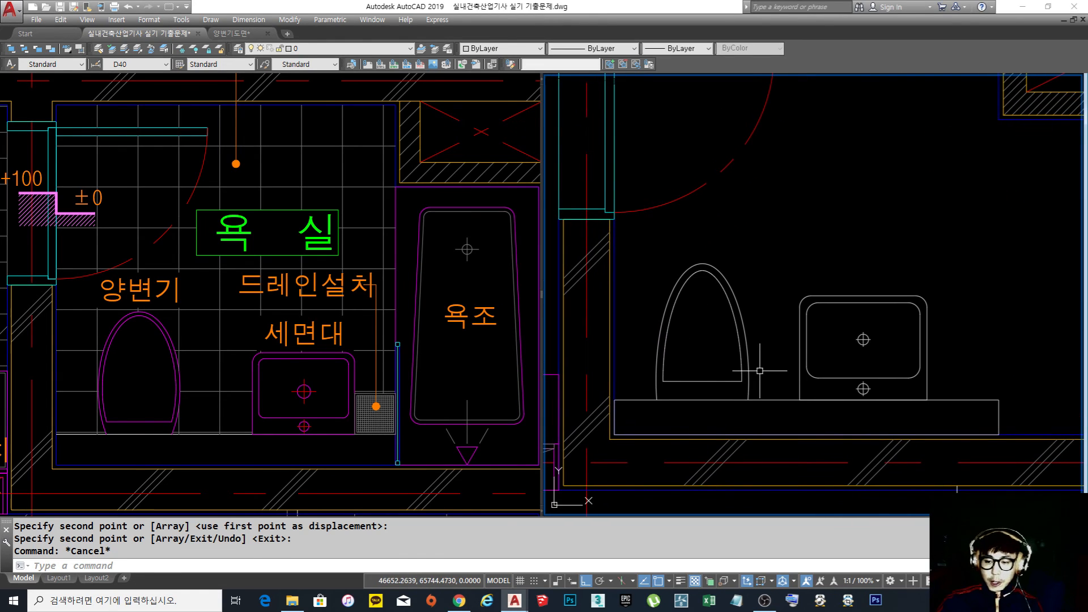
click(968, 418)
click(688, 271)
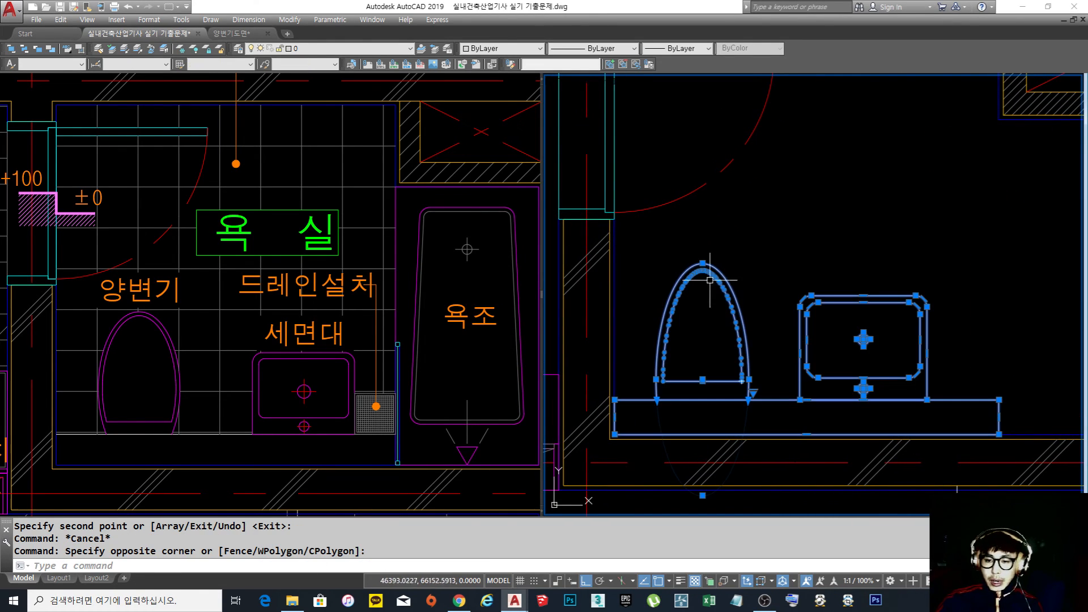
click(400, 52)
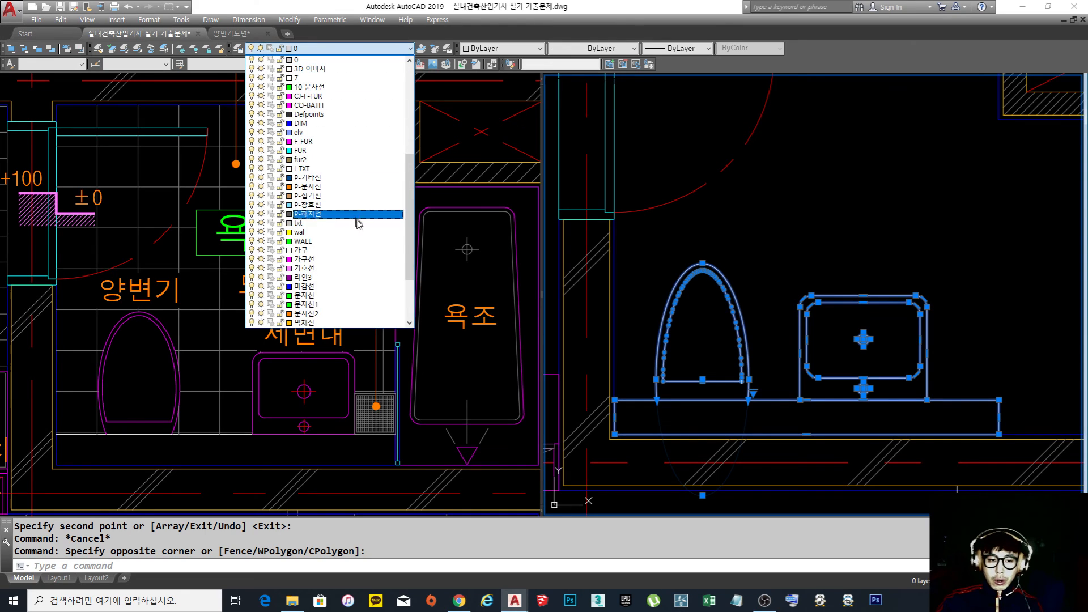
scroll(360, 261, down, 1)
click(359, 253)
key(Escape)
key(Escape)
Set the colour of the crosshair lines on the washbasin's drain and faucet to Red
scroll(789, 382, up, 4)
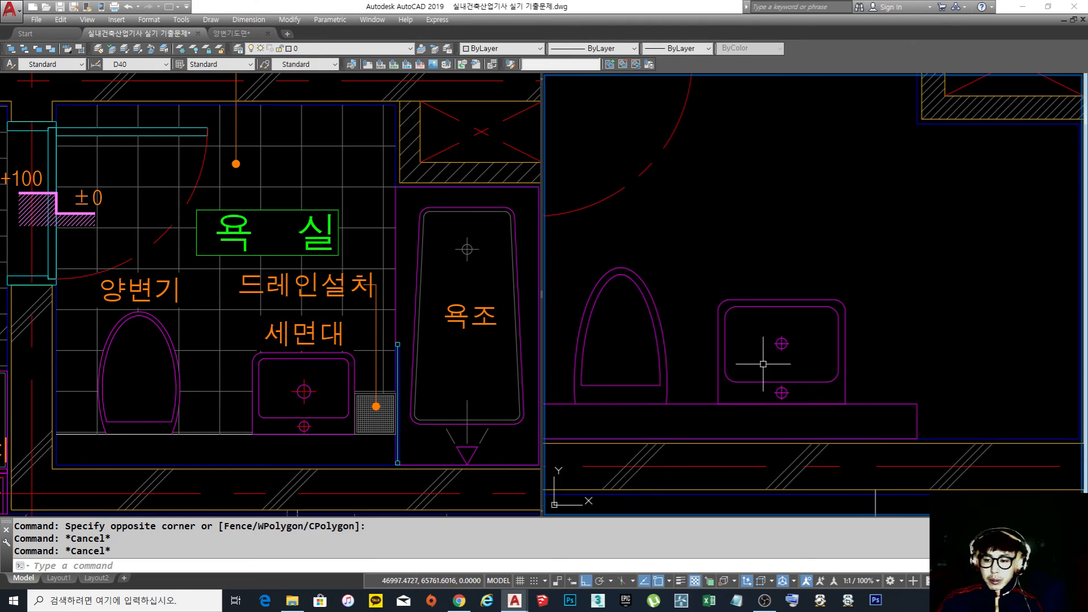
scroll(775, 361, up, 3)
click(754, 330)
click(742, 302)
scroll(744, 301, down, 2)
scroll(749, 424, up, 2)
click(745, 458)
click(731, 447)
scroll(754, 362, down, 3)
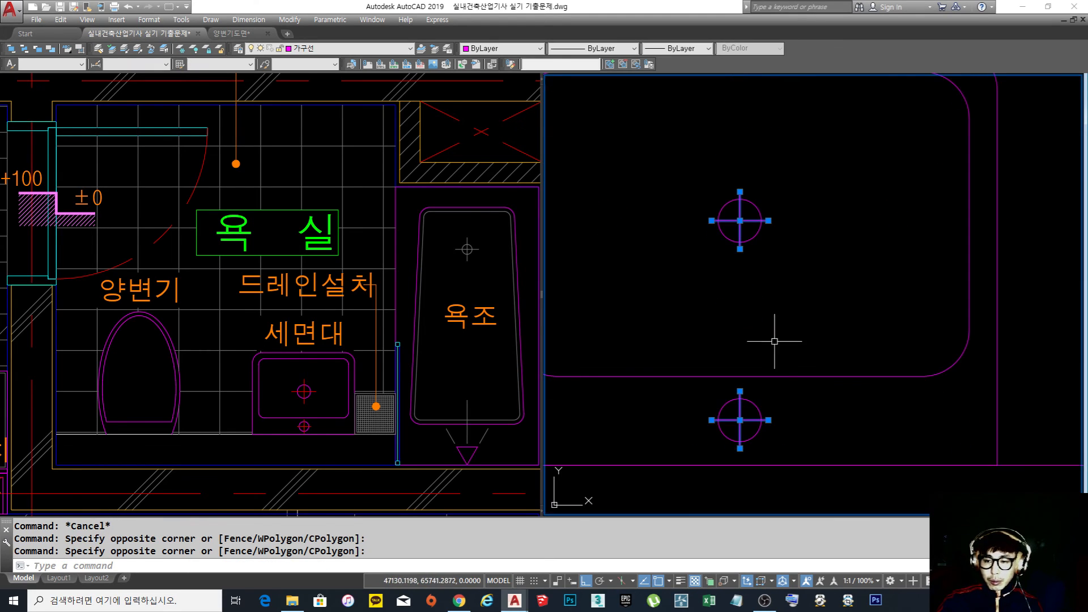
click(521, 51)
click(487, 77)
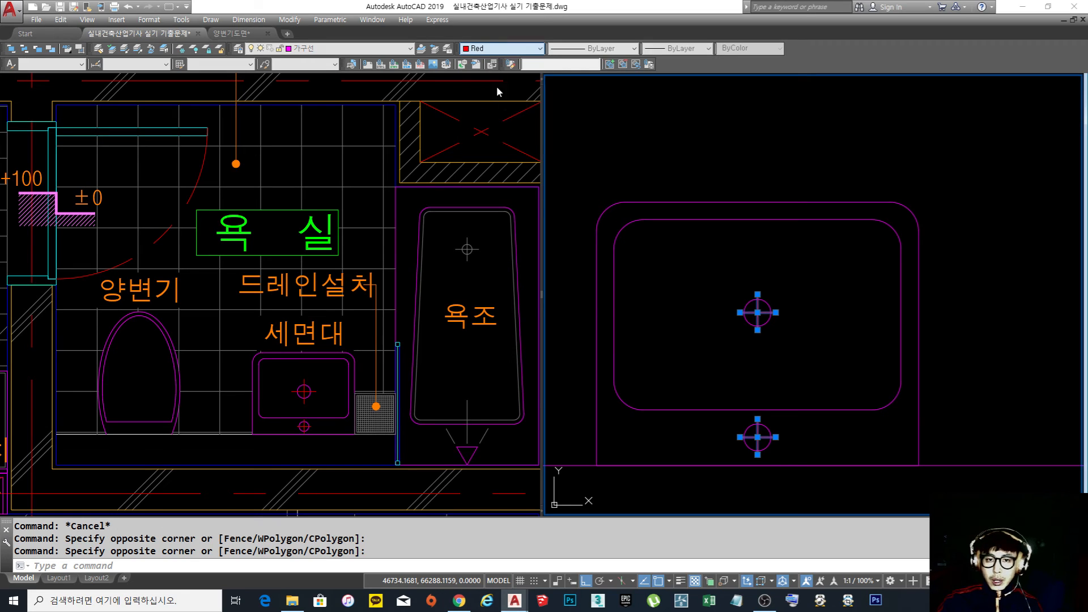
key(Escape)
key(Escape)
Examine the empty bathtub space in the plan and the bathtub in the finished example
scroll(786, 329, down, 3)
mouse_move(786, 328)
middle_down()
mouse_move(767, 356)
mouse_move(788, 371)
middle_up()
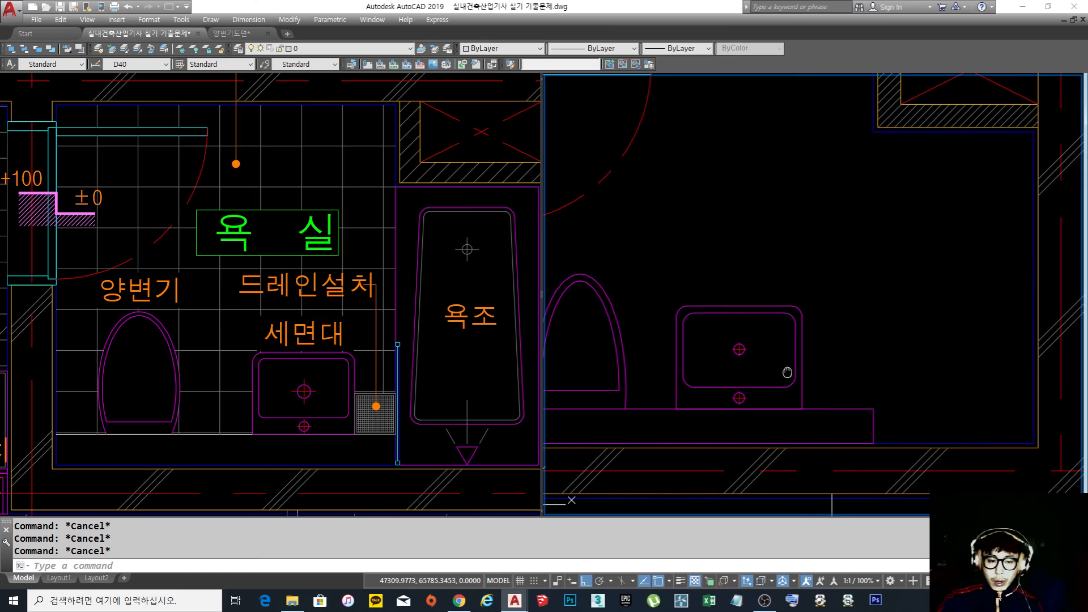
click(865, 321)
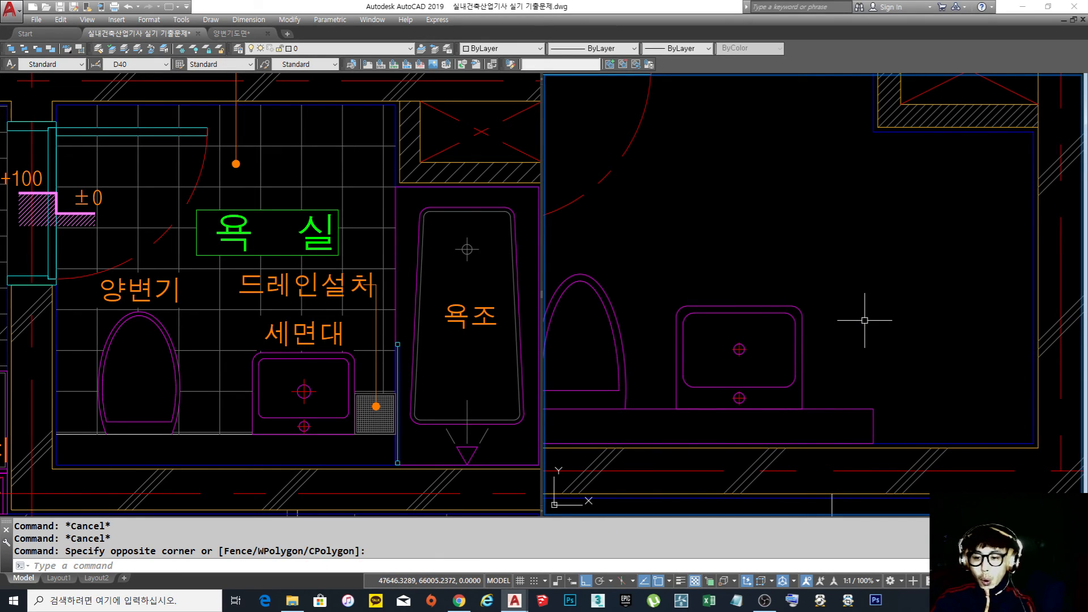
scroll(855, 292, down, 4)
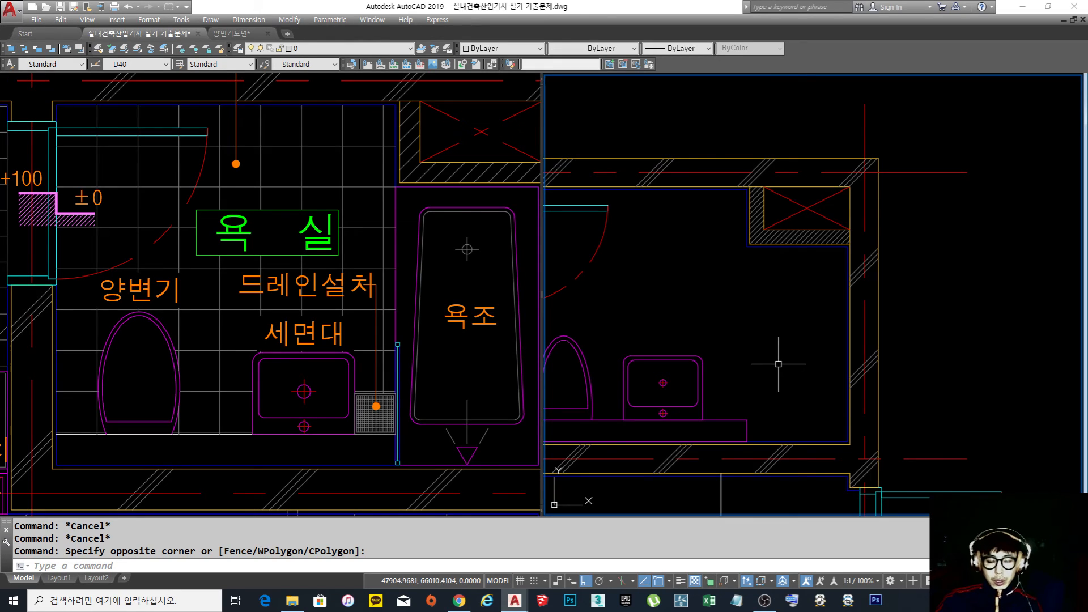
middle_drag(763, 364, 744, 363)
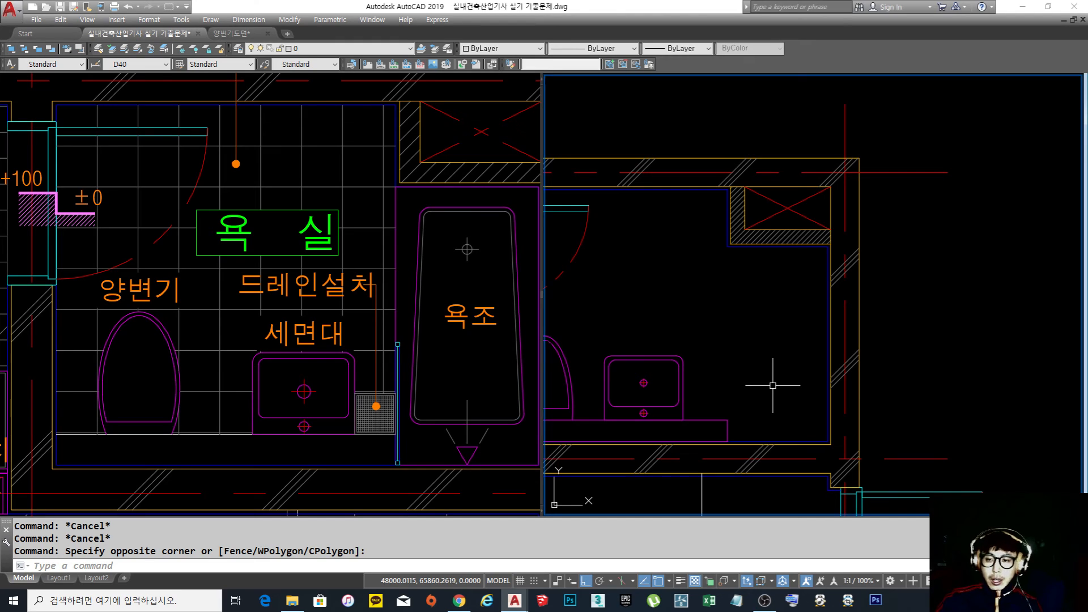
click(494, 401)
scroll(377, 373, down, 2)
mouse_move(488, 382)
middle_down()
mouse_move(379, 392)
mouse_move(386, 381)
middle_up()
scroll(376, 379, up, 2)
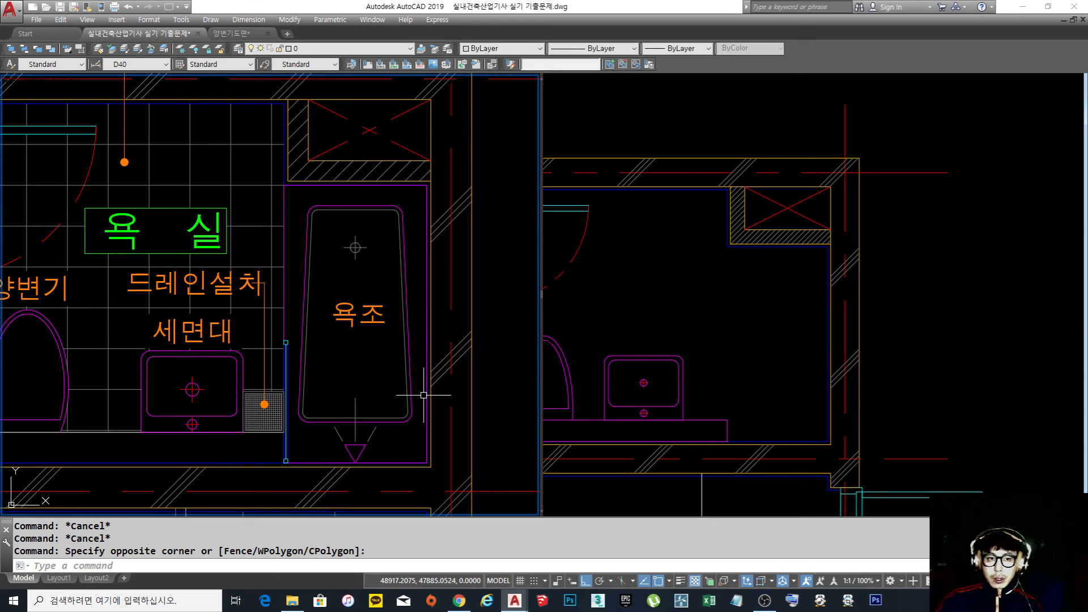
Switch to Chrome and examine the photo and dimension drawings of the IB-1700 built-in SMC bathtub
click(462, 603)
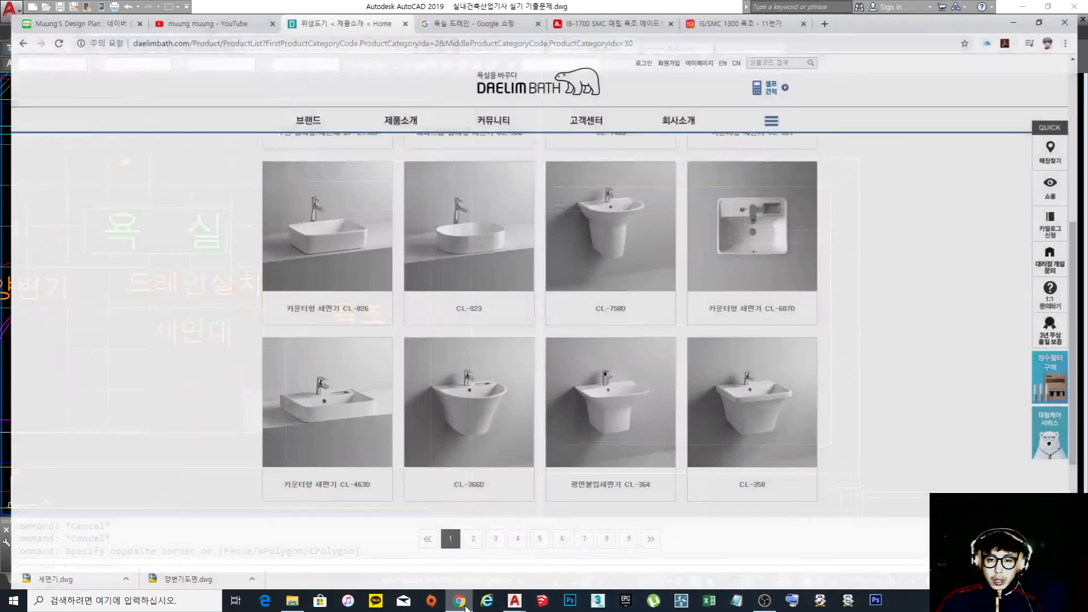
click(593, 11)
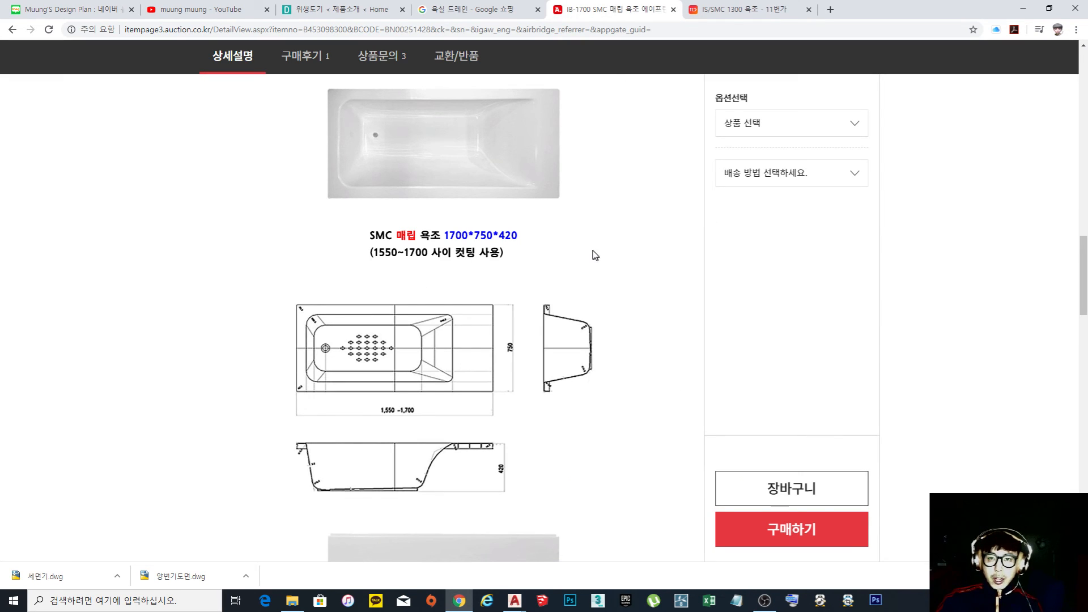
scroll(595, 254, up, 1)
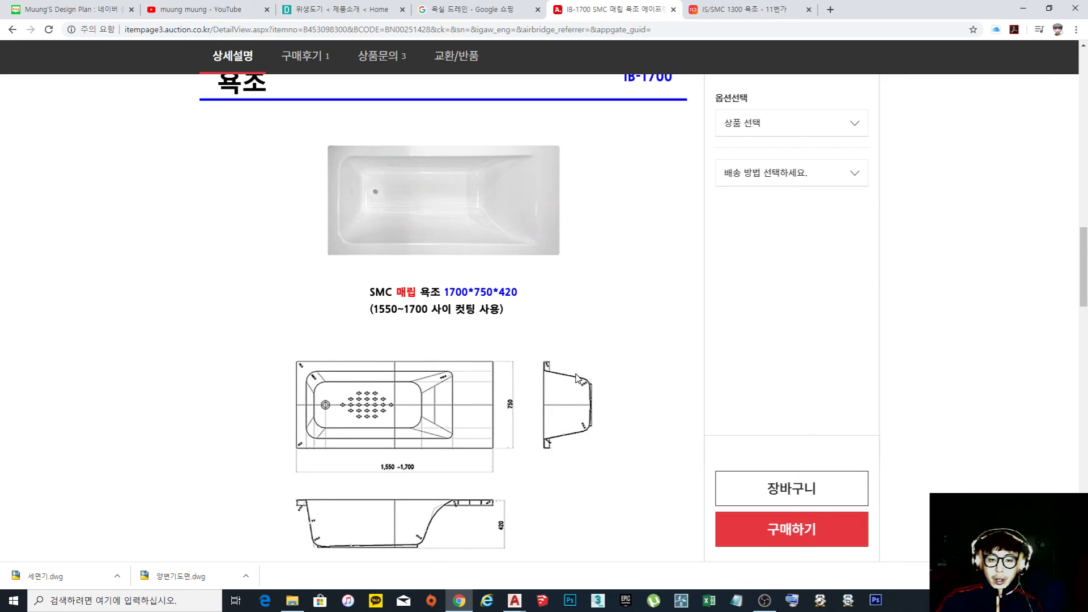
scroll(572, 374, down, 2)
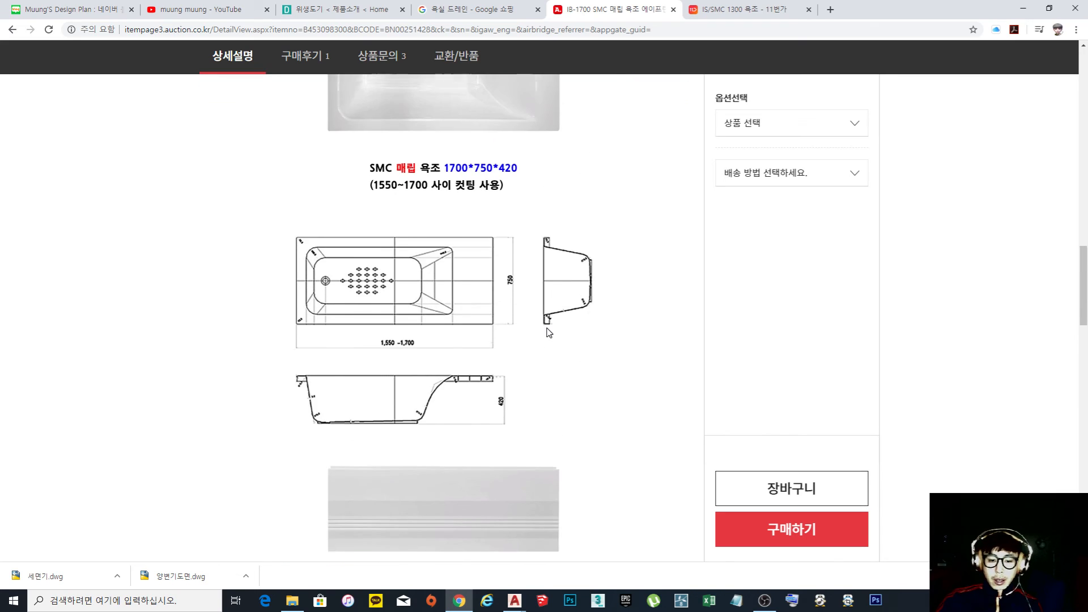
scroll(553, 345, up, 3)
scroll(549, 335, down, 1)
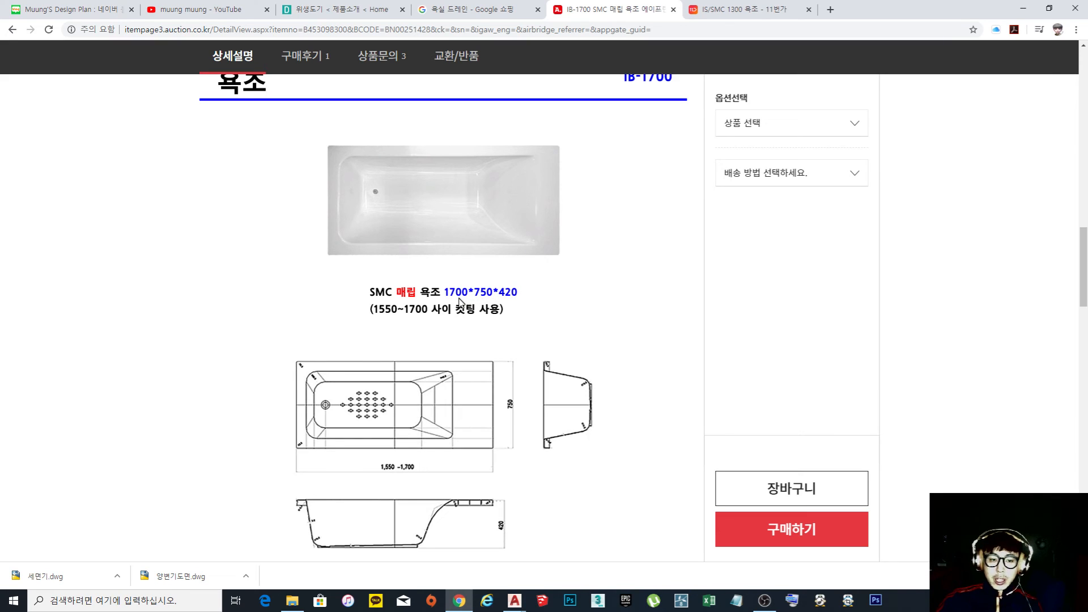
scroll(497, 342, down, 1)
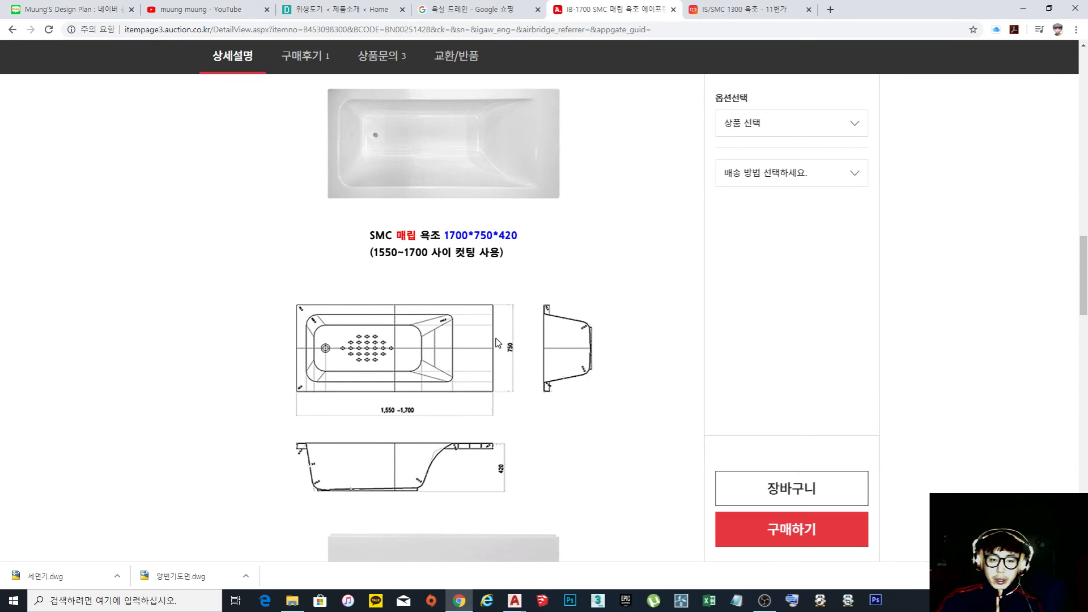
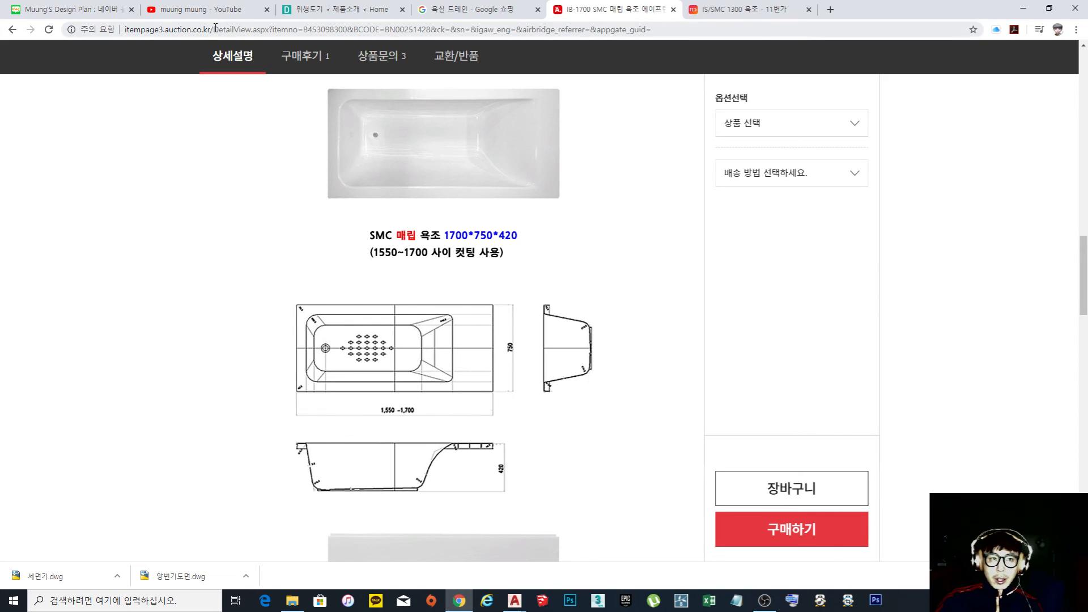
Switch back to AutoCAD and measure the bathtub space's length along the right wall, from below the duct to the bottom wall
click(1023, 8)
click(782, 305)
text(di)
key(Return)
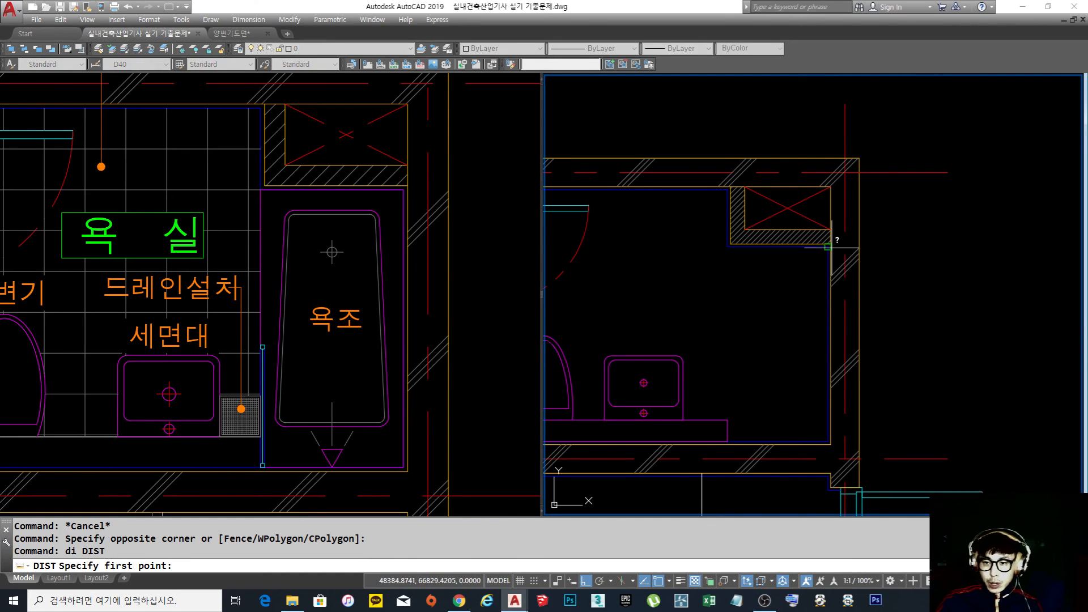
click(830, 244)
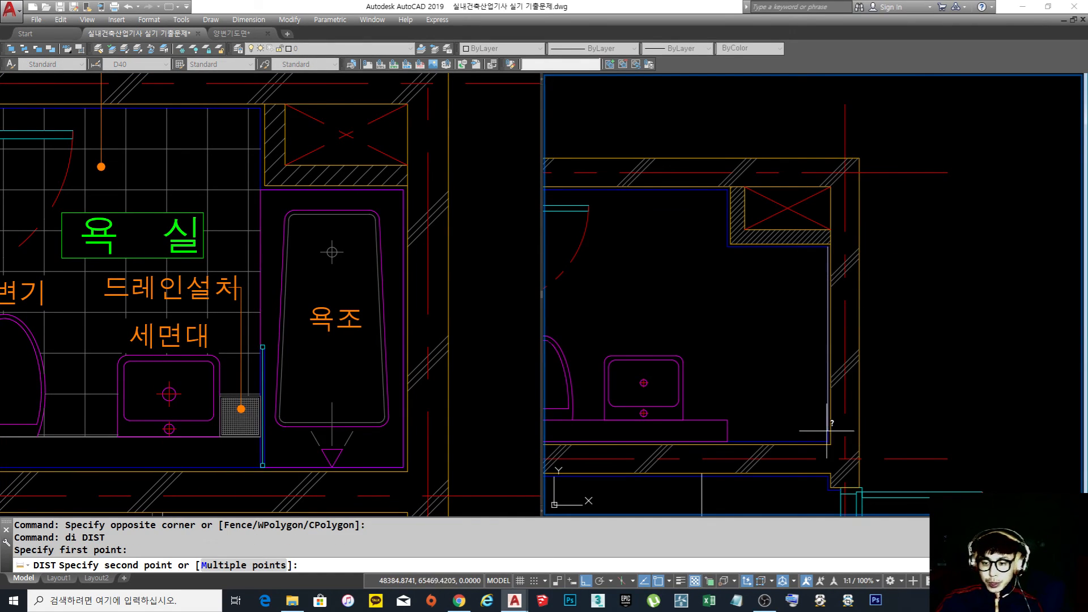
click(828, 442)
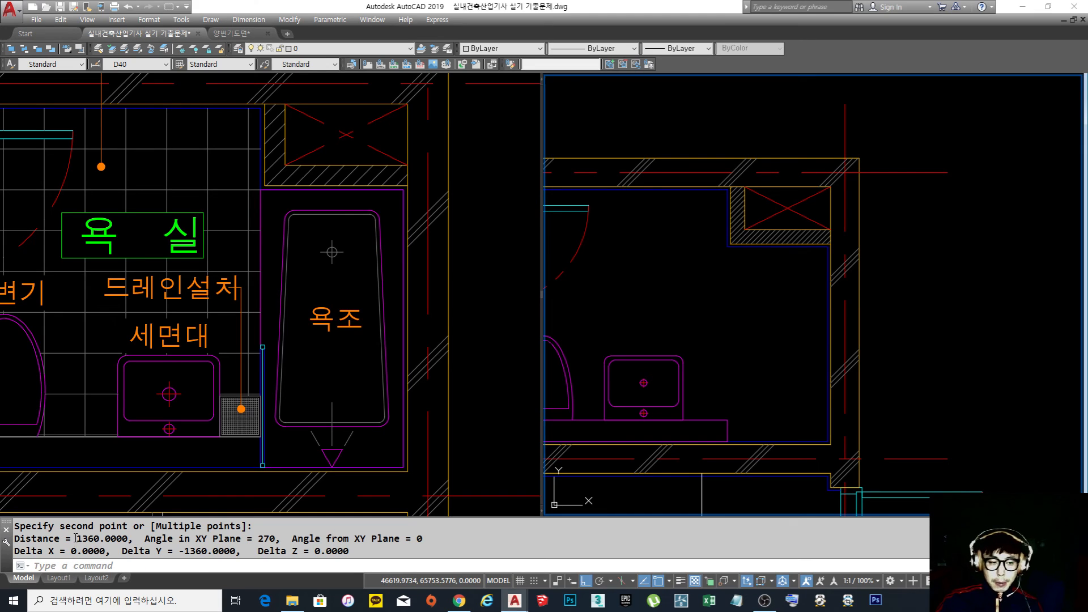
Measure the bathtub space's width from the duct's lower left corner to the right wall
click(776, 338)
click(768, 324)
text(di)
key(Return)
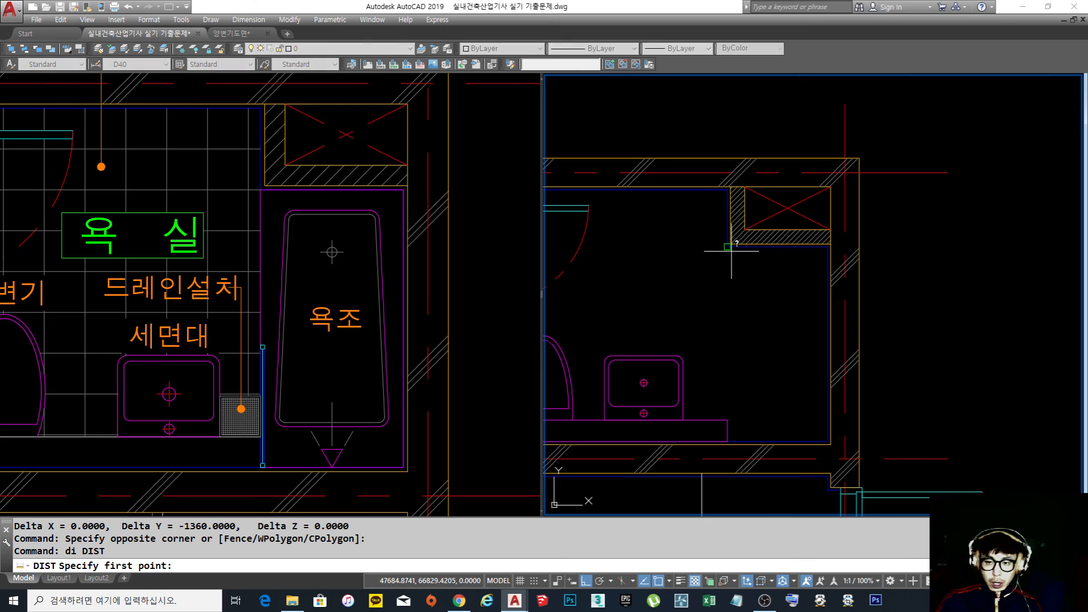
click(729, 246)
click(830, 247)
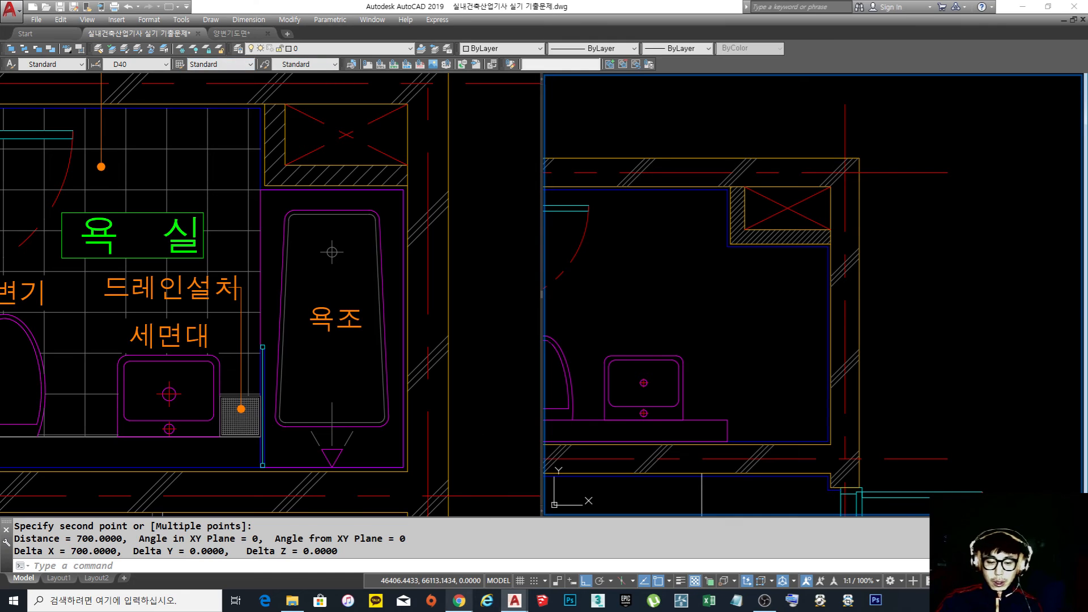
Switch to Chrome and examine the size drawing on the IS/SMC 1300 bathtub product page
click(466, 606)
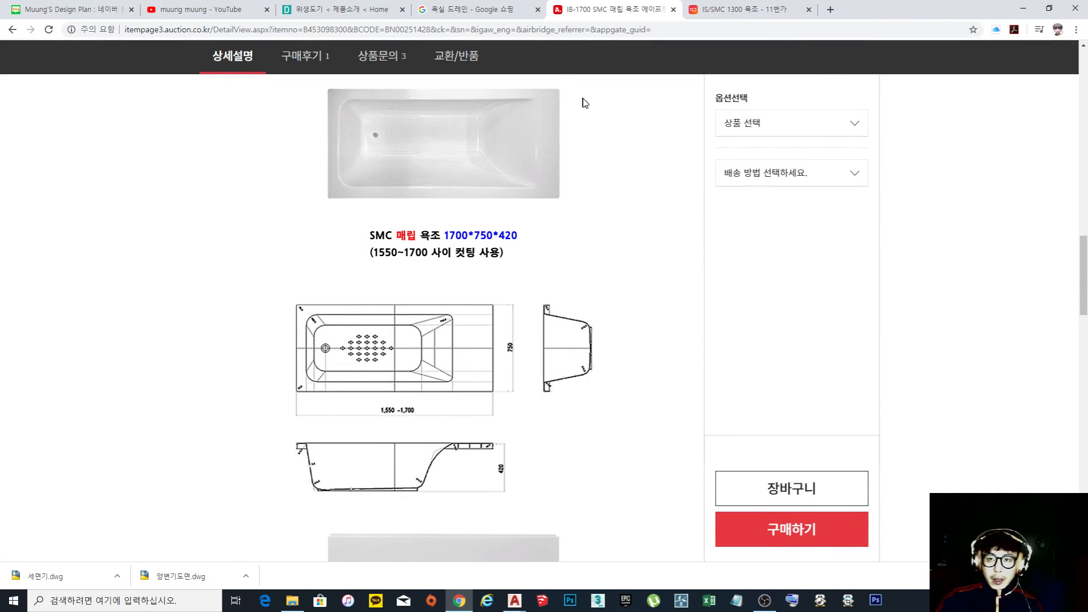
click(755, 10)
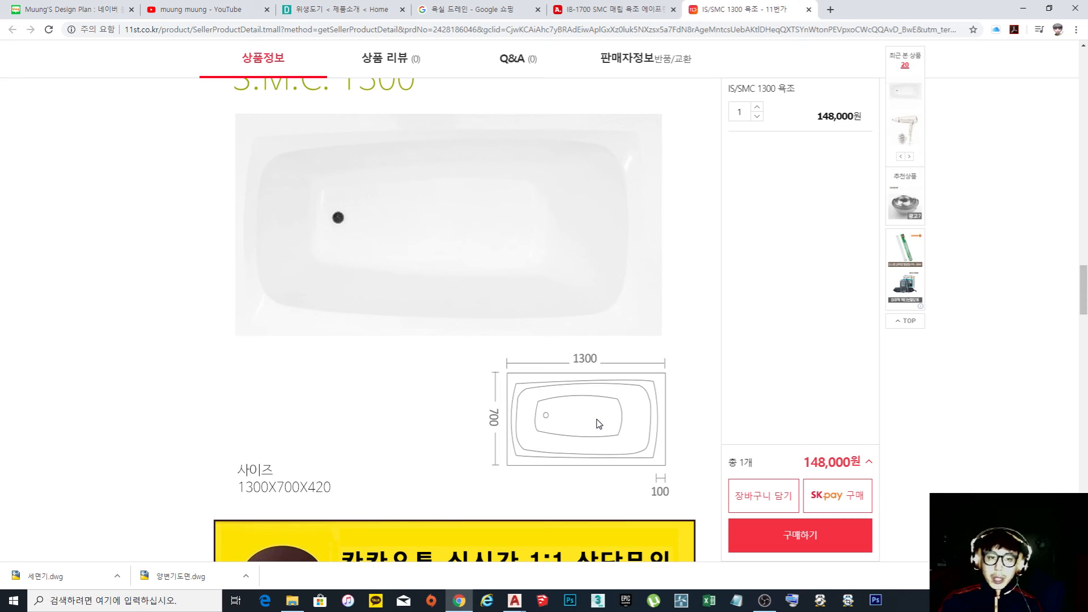
scroll(453, 399, down, 2)
scroll(452, 398, up, 2)
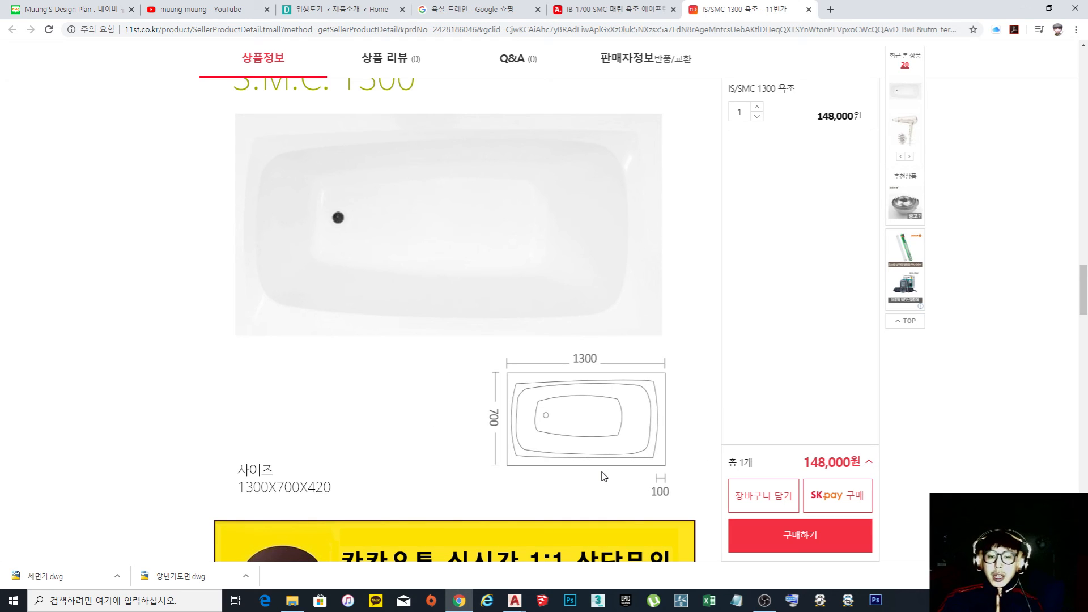
click(1023, 10)
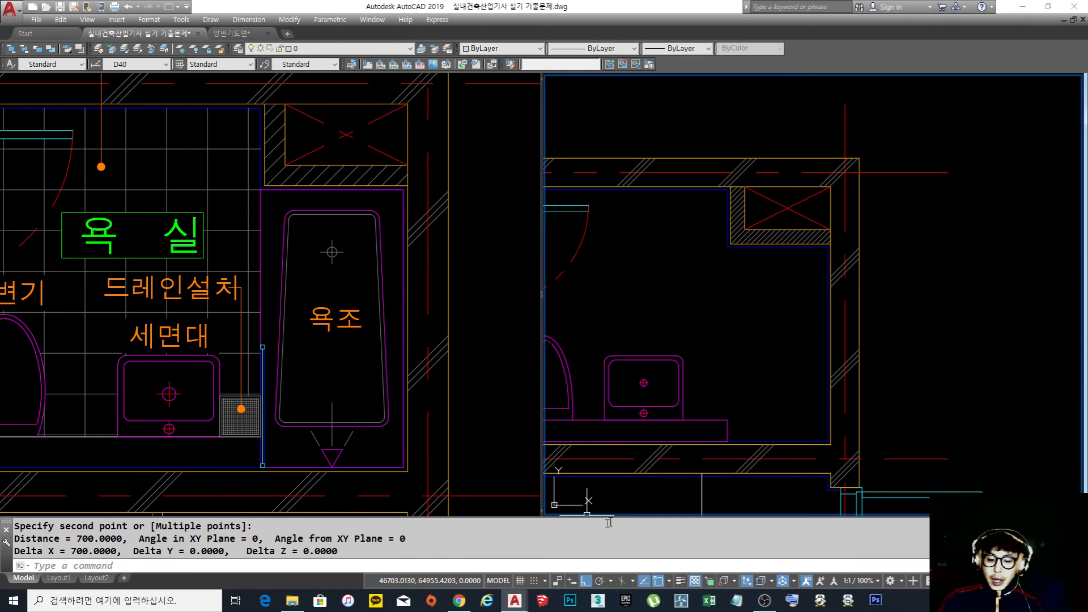
Compare the IS/SMC 1300 bathtub drawing in Chrome with the empty bathtub space in the AutoCAD plan
click(459, 600)
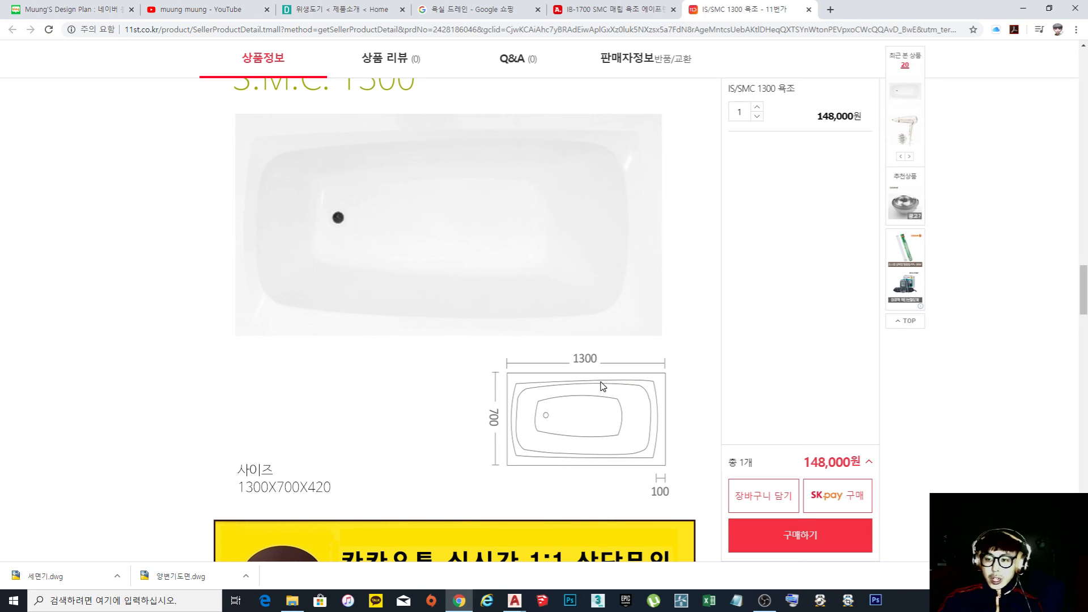
click(1023, 8)
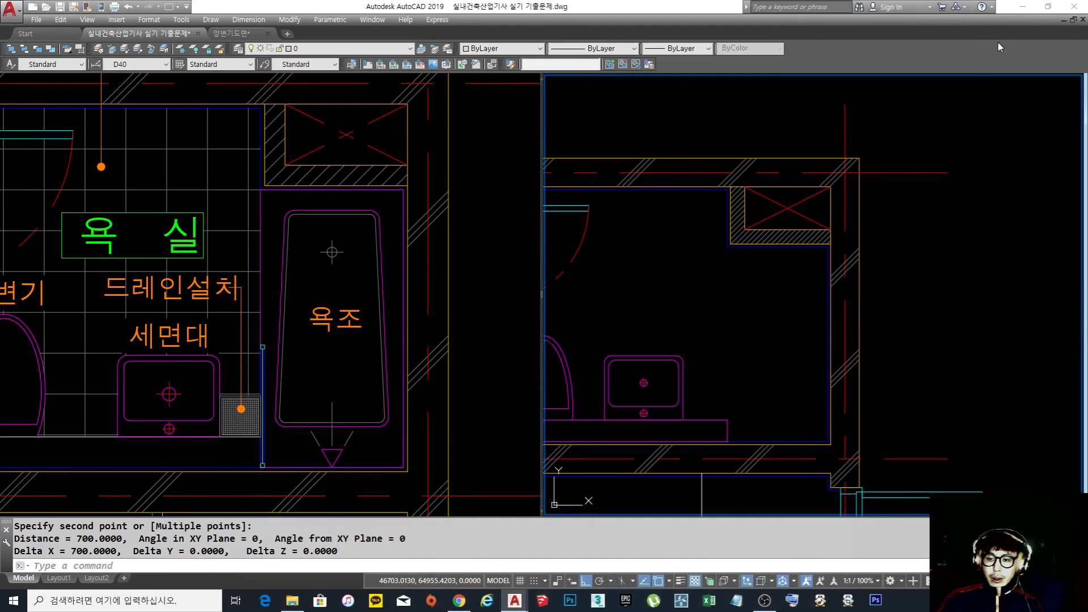
click(738, 338)
key(Escape)
key(Escape)
key(Escape)
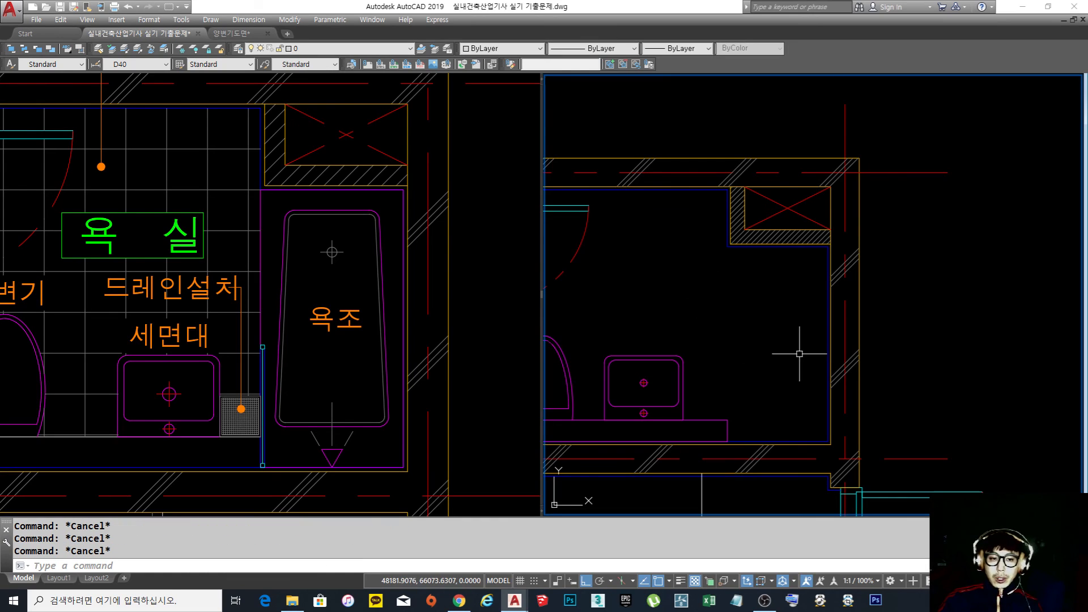
middle_drag(800, 355, 781, 356)
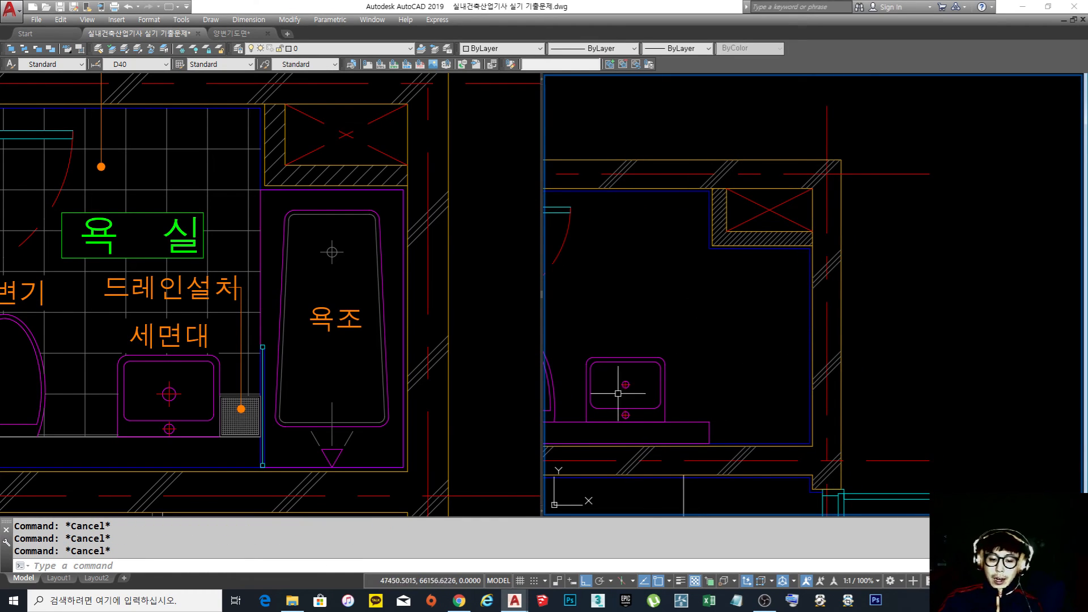
click(459, 600)
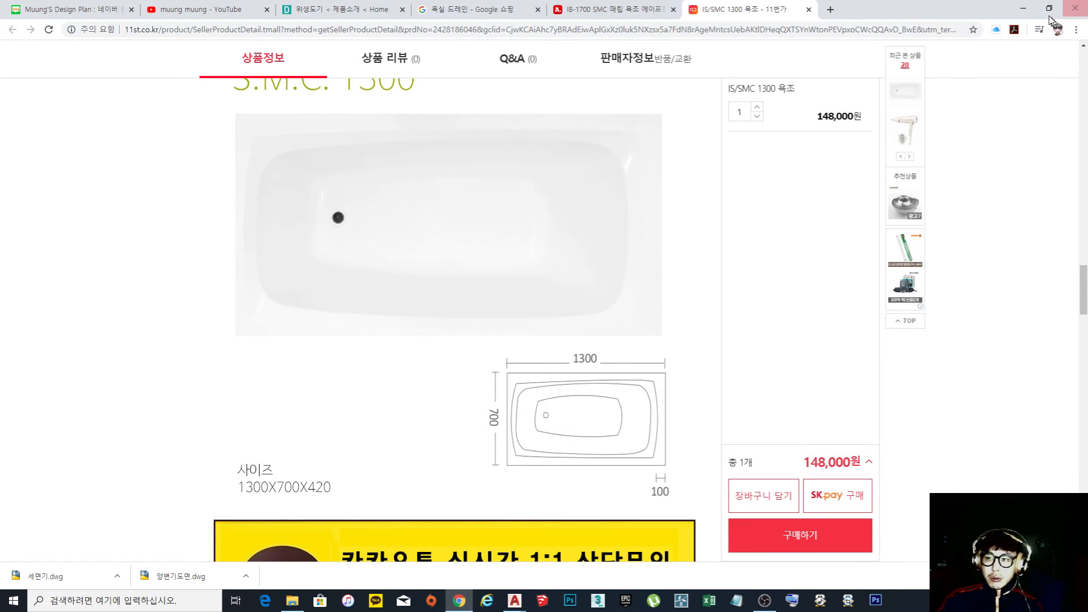
click(1024, 9)
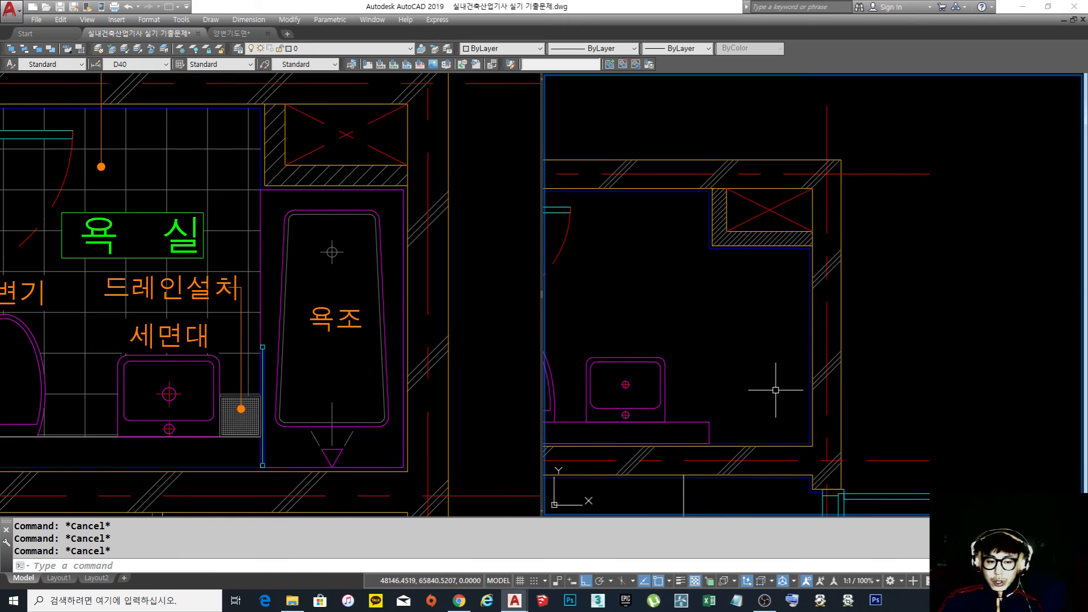
Draw a rectangle over the bathtub space from the duct's lower left corner to the room's lower right corner
middle_drag(725, 349, 708, 347)
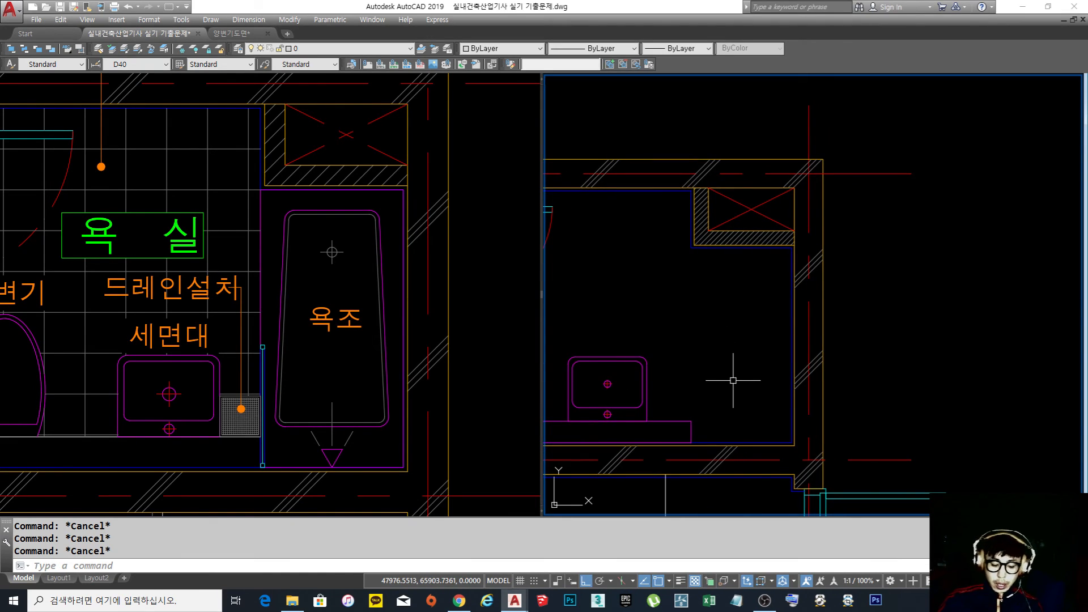
text(rec)
key(Return)
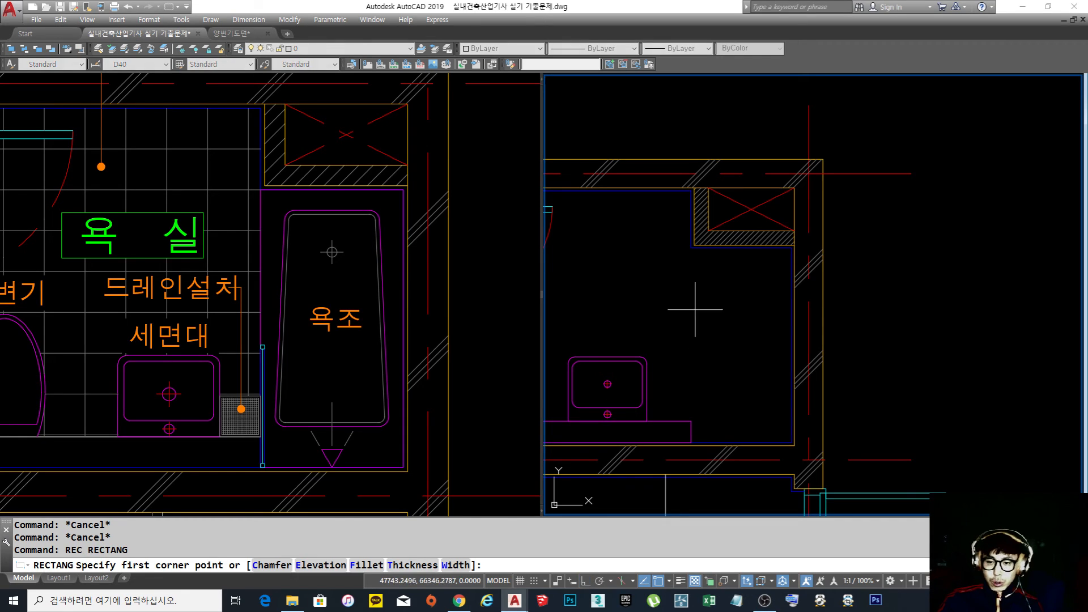
click(691, 248)
scroll(792, 413, up, 4)
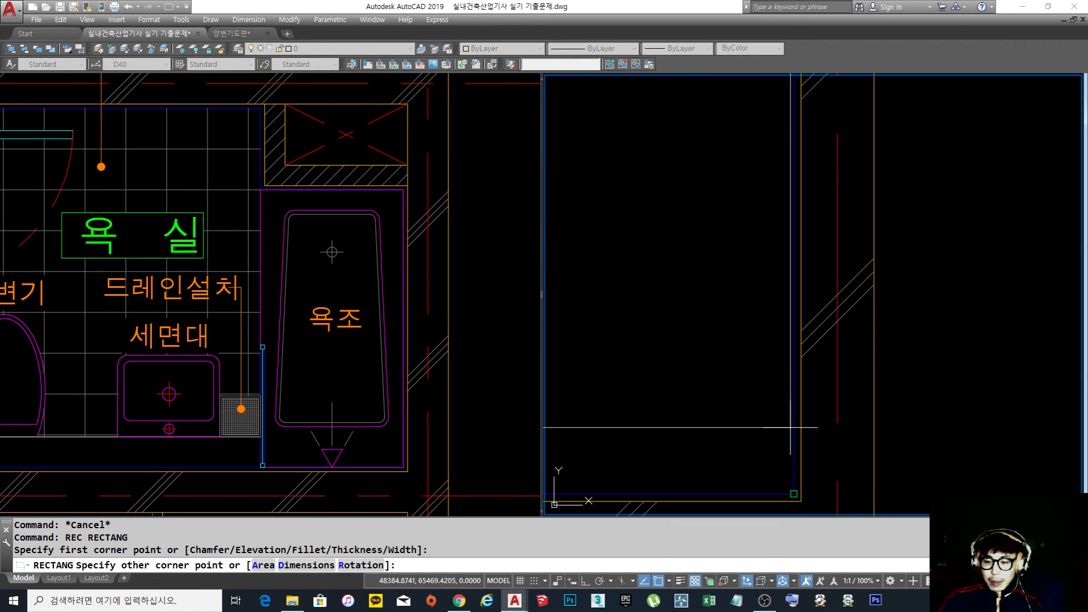
click(794, 493)
scroll(835, 393, down, 6)
middle_drag(834, 392, 826, 405)
scroll(785, 363, up, 4)
click(771, 380)
click(654, 274)
key(Escape)
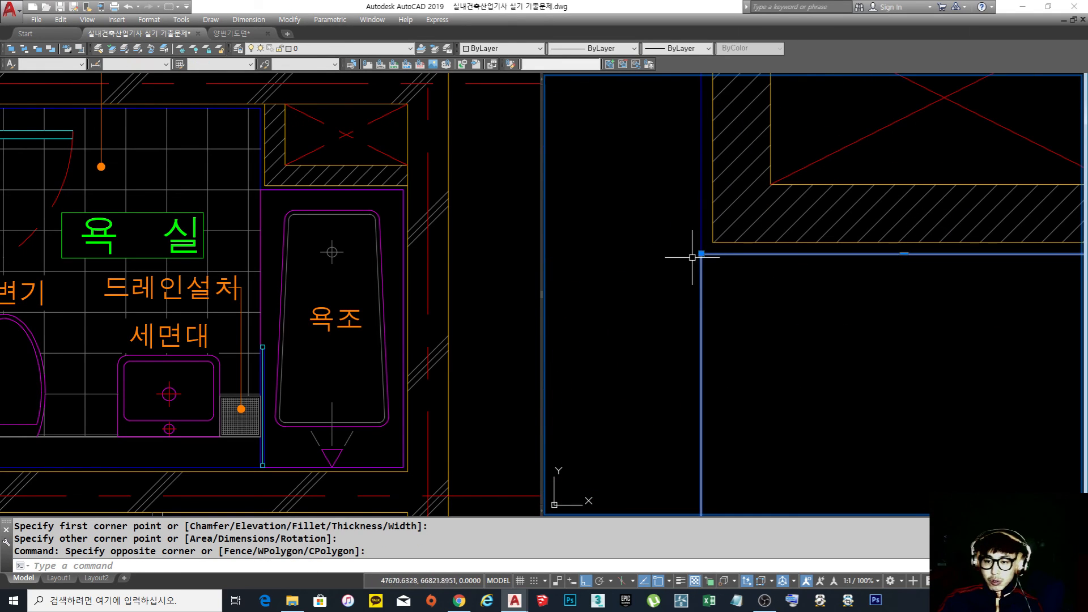
Offset the bathtub rectangle 100 inward
scroll(704, 221, down, 2)
mouse_move(722, 277)
middle_down()
mouse_move(742, 289)
mouse_move(743, 331)
middle_up()
text(o)
key(Return)
key(Escape)
key(Escape)
key(Escape)
text(o)
key(Return)
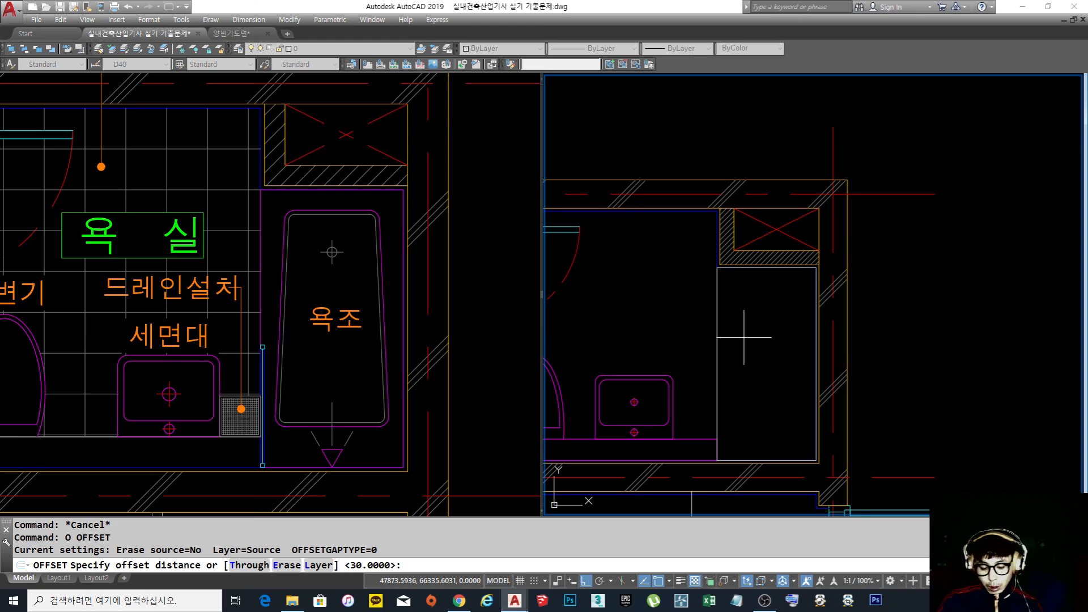
text(100)
key(Return)
click(718, 333)
click(763, 374)
key(Return)
Stretch the inner rectangle's bottom edge 100 upward
scroll(767, 452, up, 4)
click(766, 457)
click(736, 411)
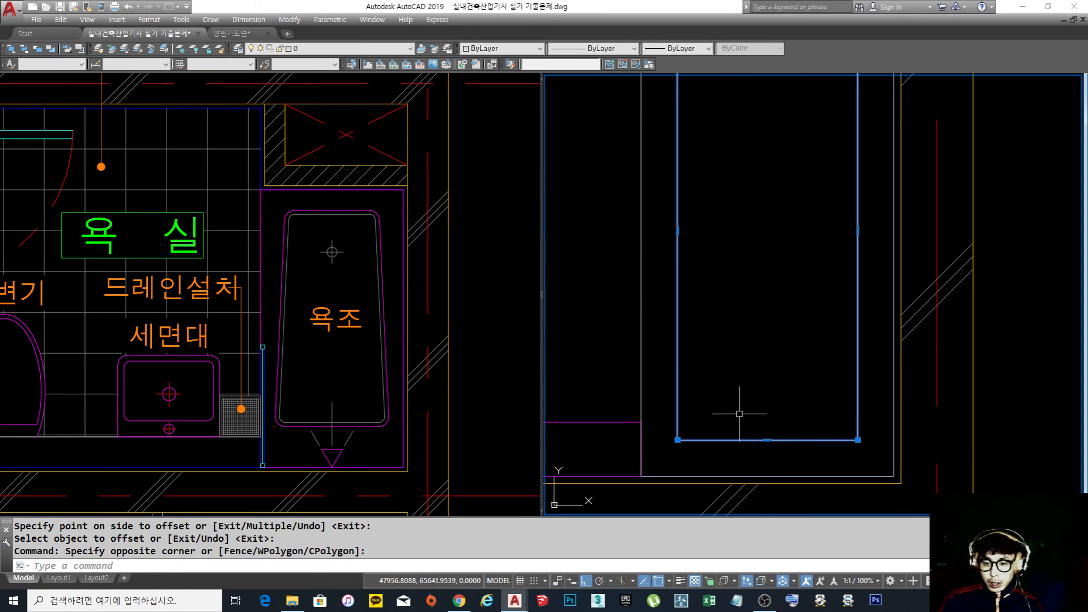
click(767, 440)
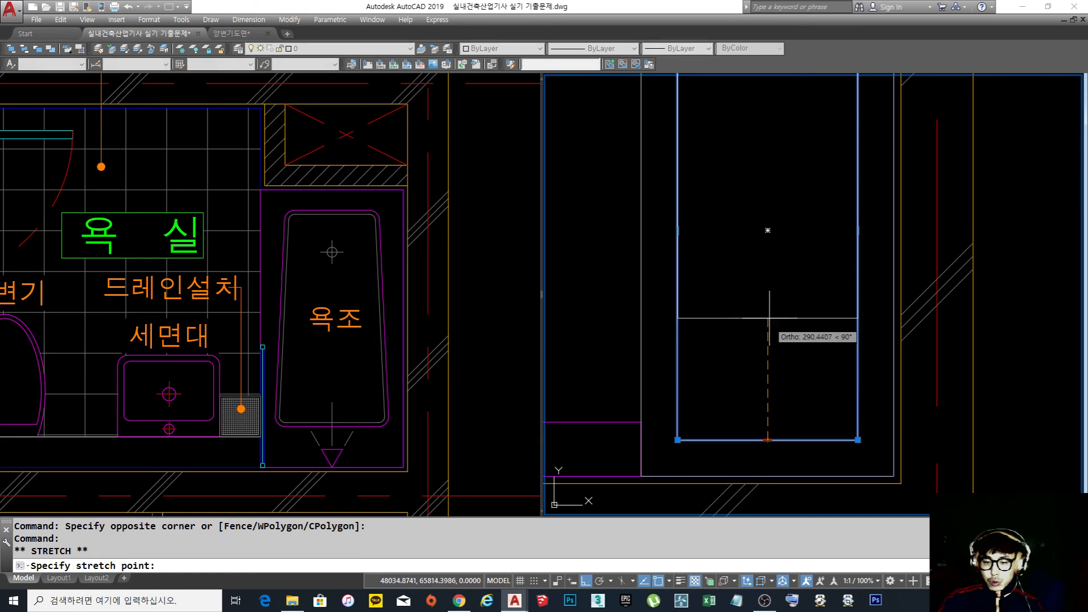
key(Escape)
key(Escape)
click(771, 452)
click(737, 387)
click(767, 440)
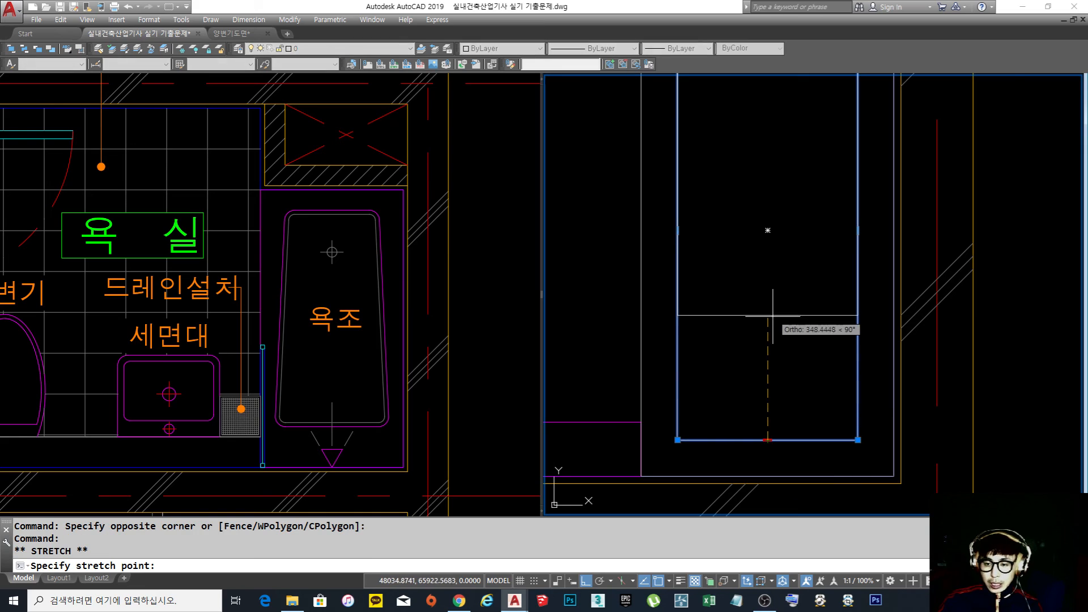
text(100)
key(Escape)
key(Escape)
key(Escape)
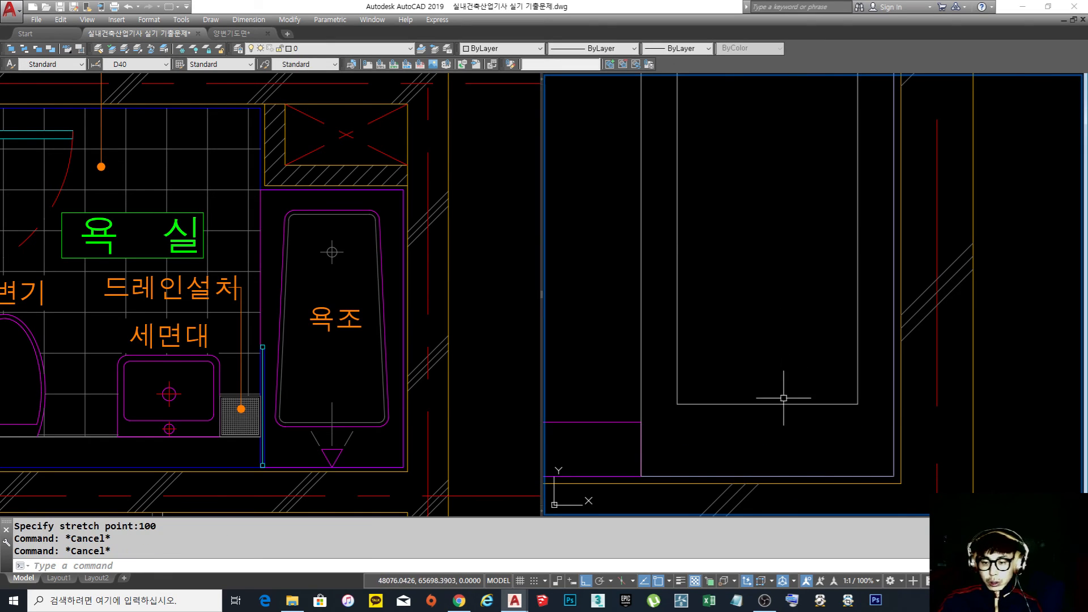
Fillet all corners of the inner bathtub rectangle as a polyline with radius 50
scroll(767, 414, down, 2)
scroll(767, 414, down, 3)
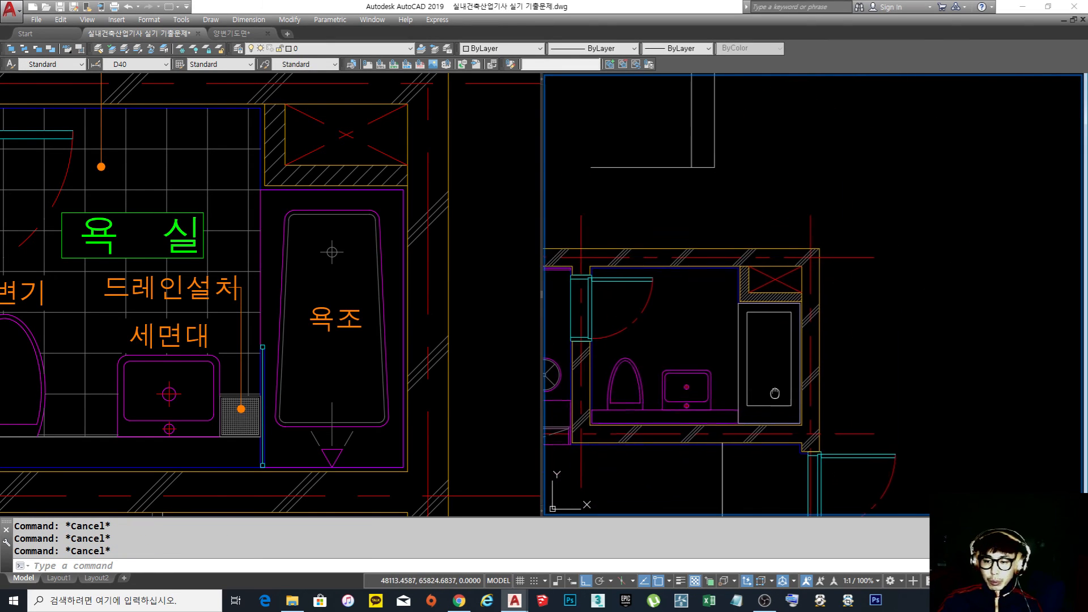
scroll(756, 318, up, 3)
middle_drag(755, 299, 734, 310)
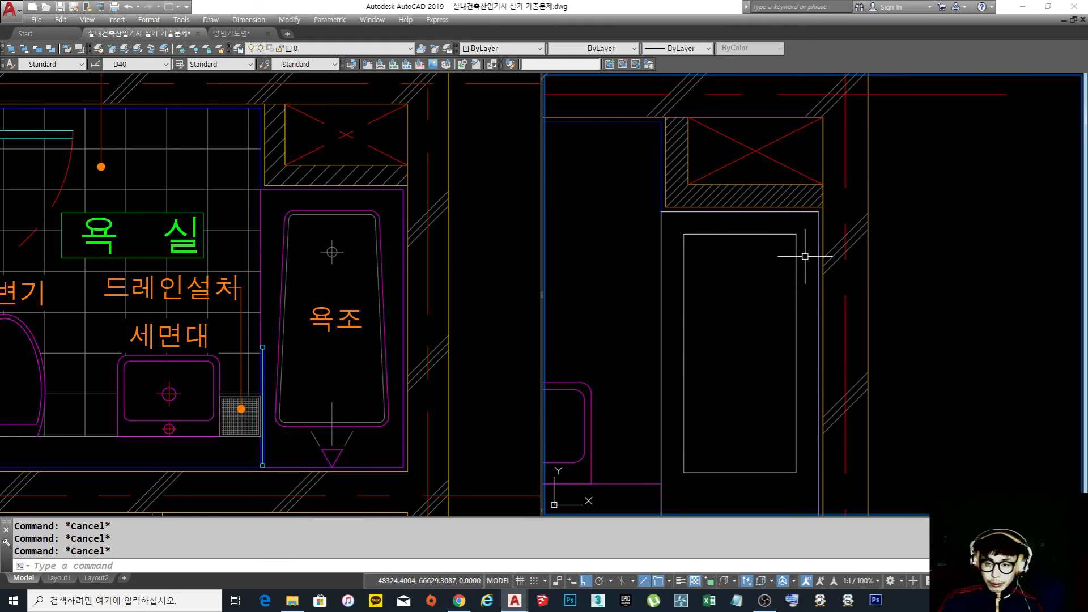
text(f)
key(Return)
text(r)
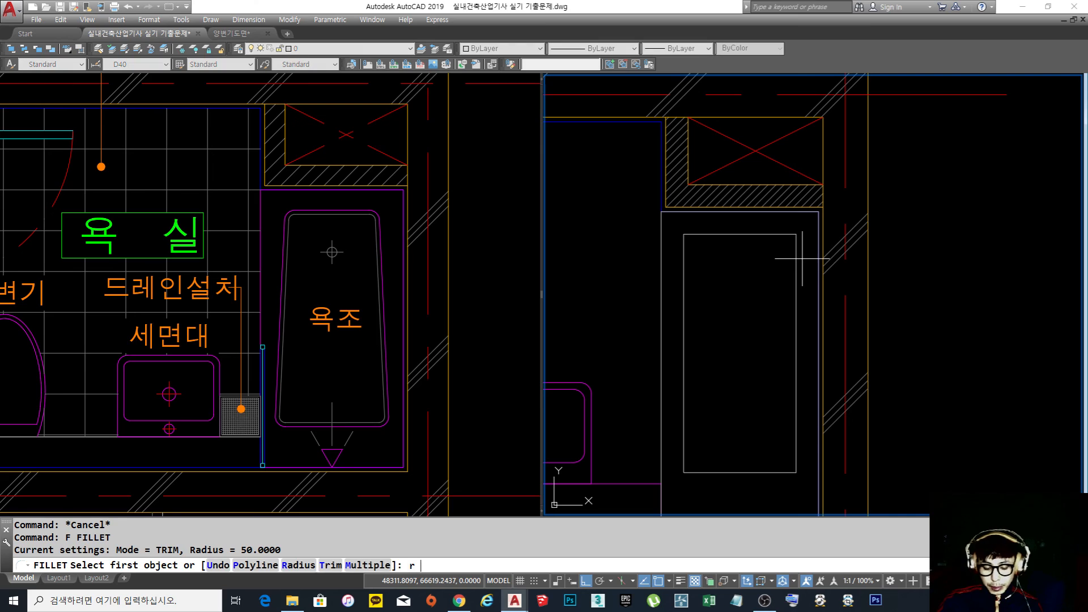
key(Return)
text(50)
key(Return)
text(p)
key(Return)
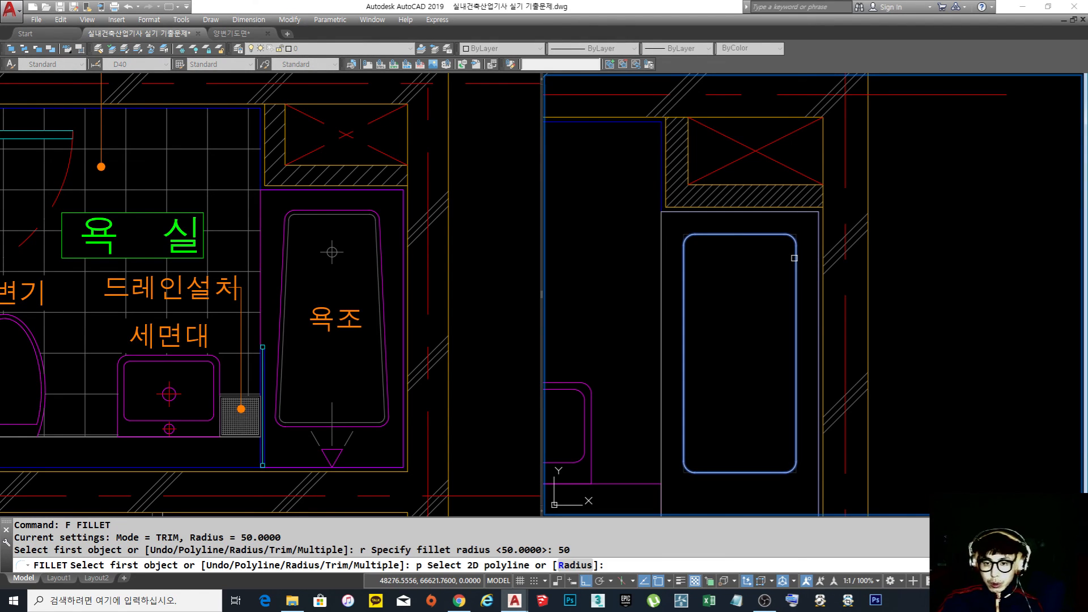
click(794, 258)
key(Escape)
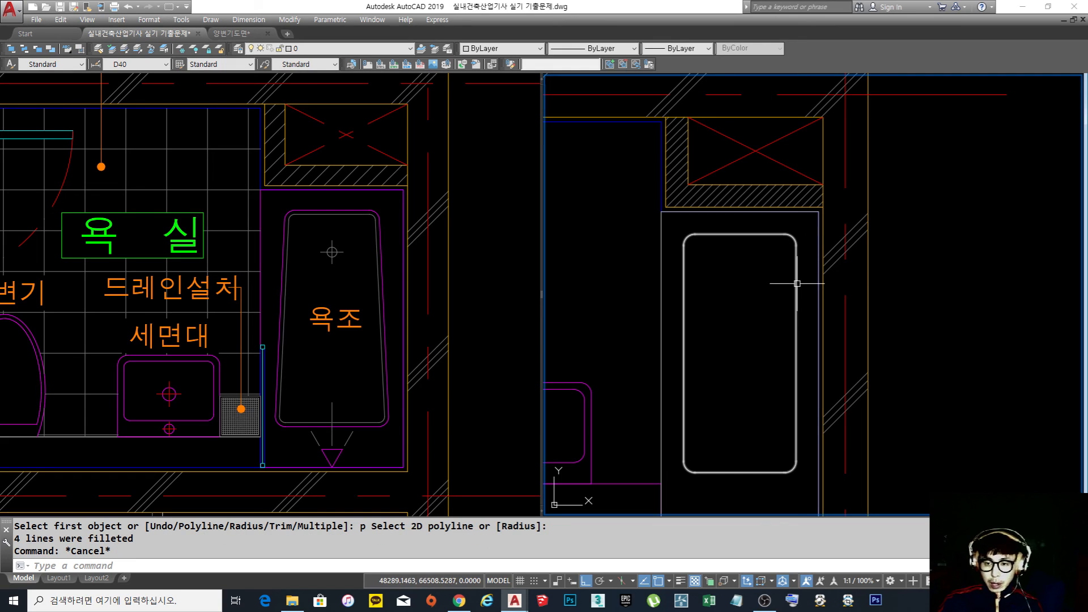
Draw a drain circle of about 35 radius on the bathtub's vertical centreline near its upper end
text(c)
key(Return)
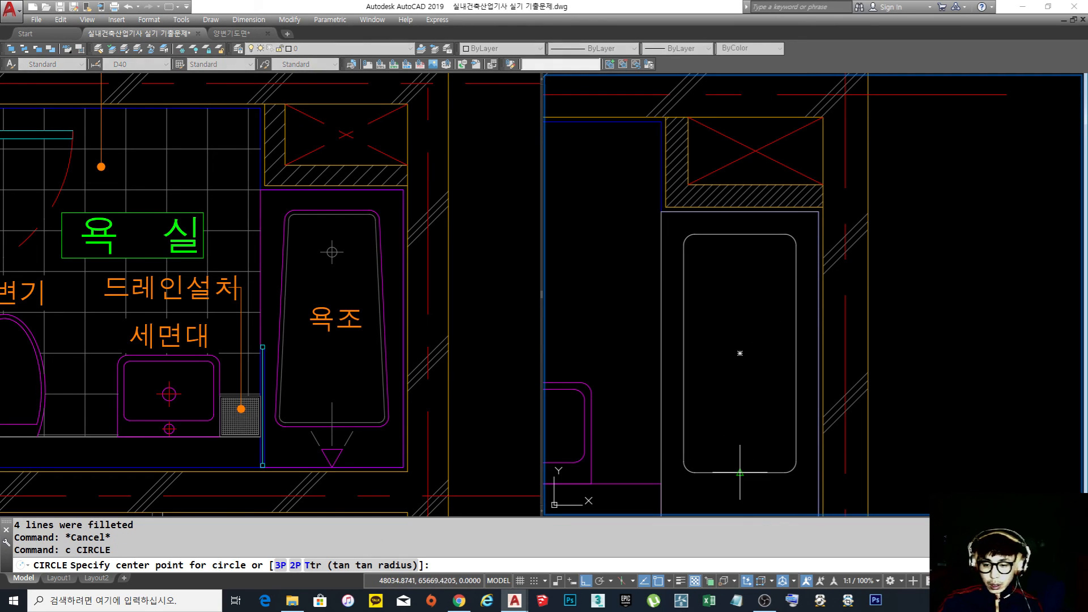
click(740, 281)
click(740, 290)
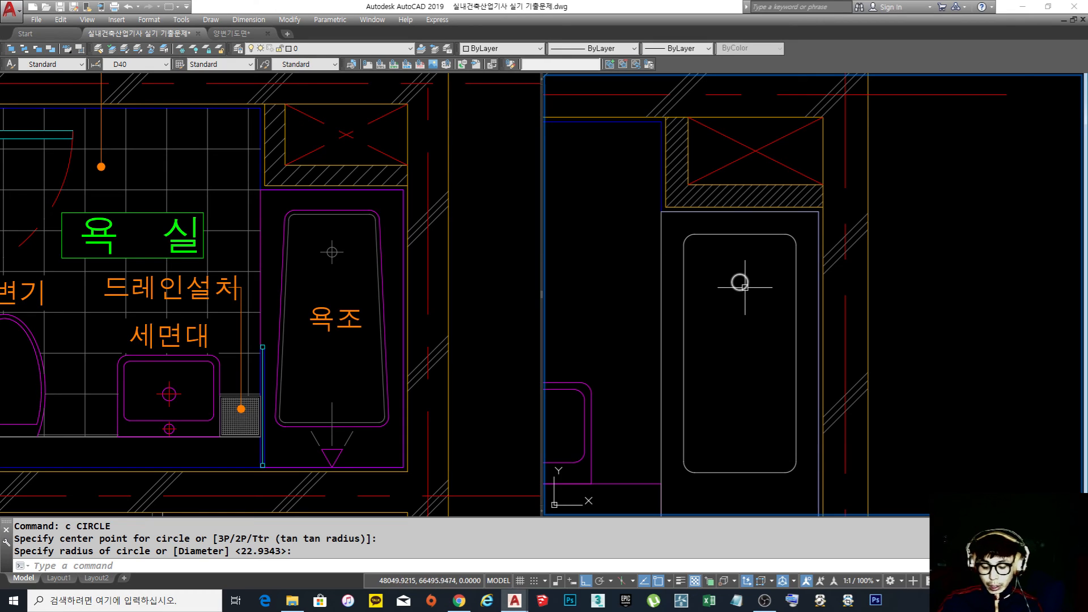
Draw slope lines from the midpoints of the bathtub's two upper rounded corners to the drain circle
text(l)
key(Return)
scroll(743, 286, up, 5)
click(862, 231)
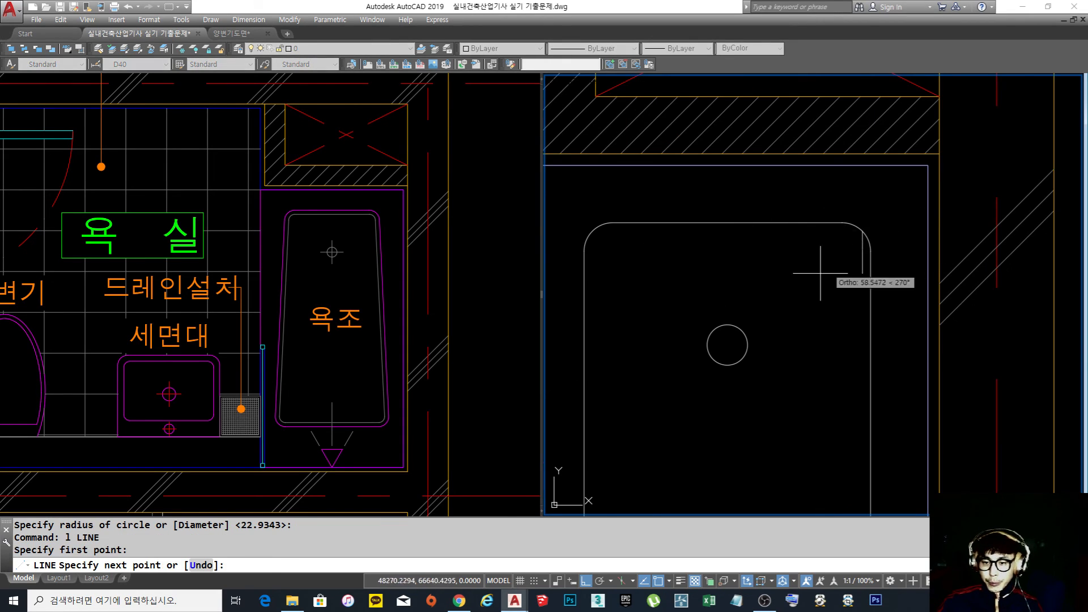
click(743, 331)
key(space)
key(space)
click(592, 231)
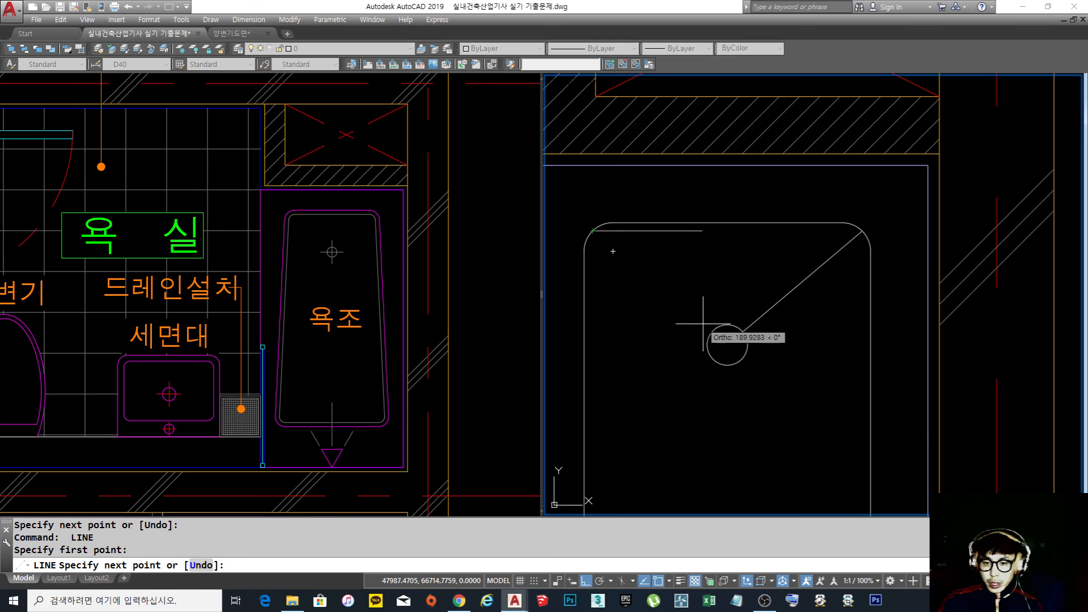
click(712, 331)
key(space)
click(712, 358)
key(Escape)
Draw slope lines connecting the drain circle's centre with the bathtub's two lower rounded corners
key(Return)
click(728, 341)
scroll(728, 341, down, 3)
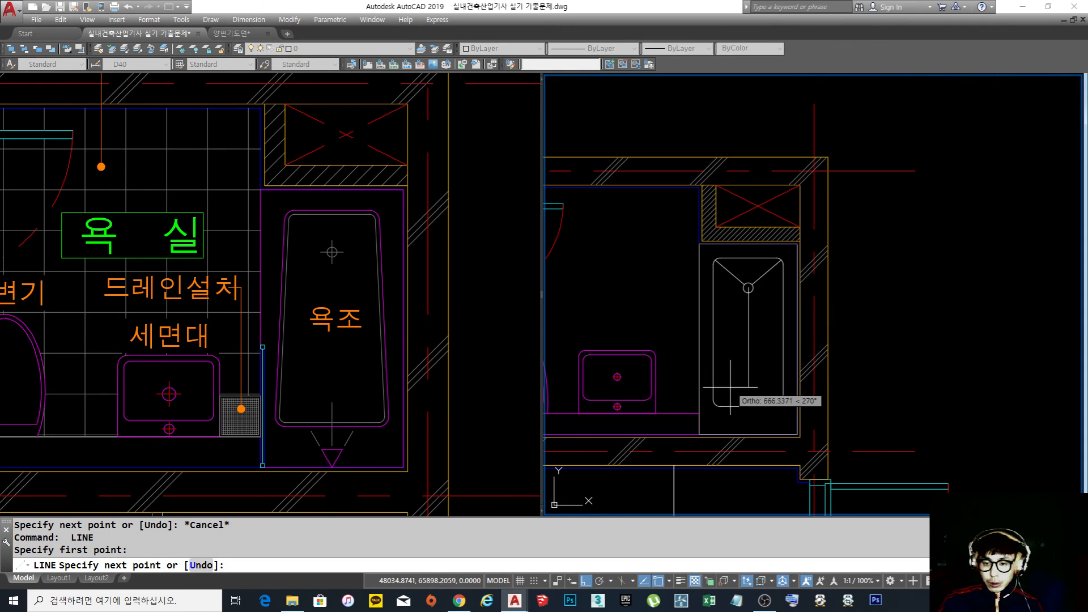
click(722, 474)
scroll(790, 507, up, 3)
key(Return)
key(Return)
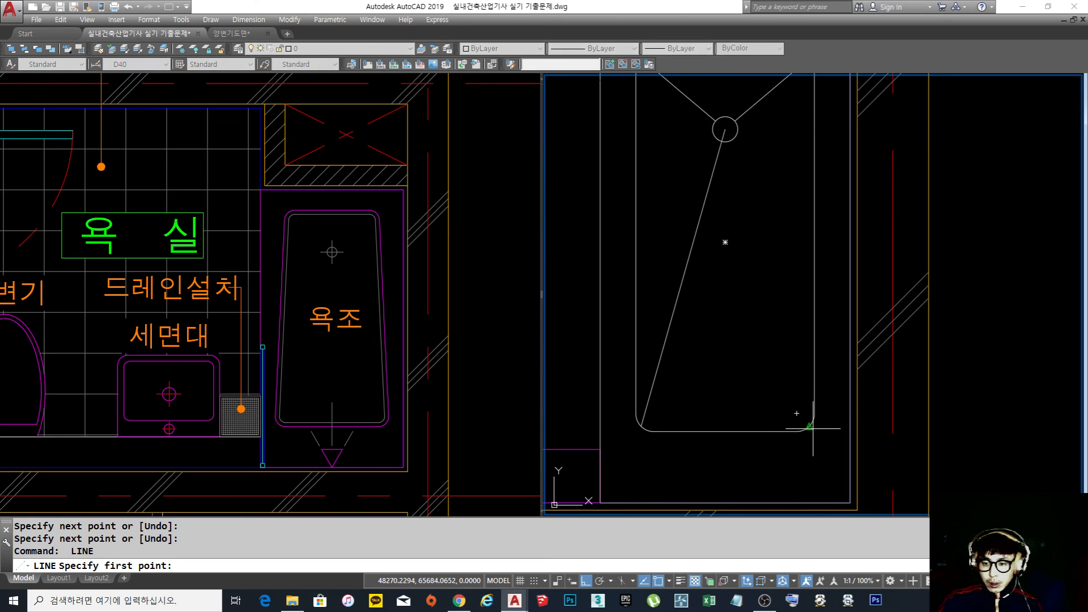
click(810, 427)
middle_drag(724, 209, 709, 340)
click(709, 261)
scroll(708, 261, up, 3)
key(Return)
Draw a concentric helper circle of about 84 radius around the drain and trim the slope lines inside it
text(c)
key(Return)
click(708, 247)
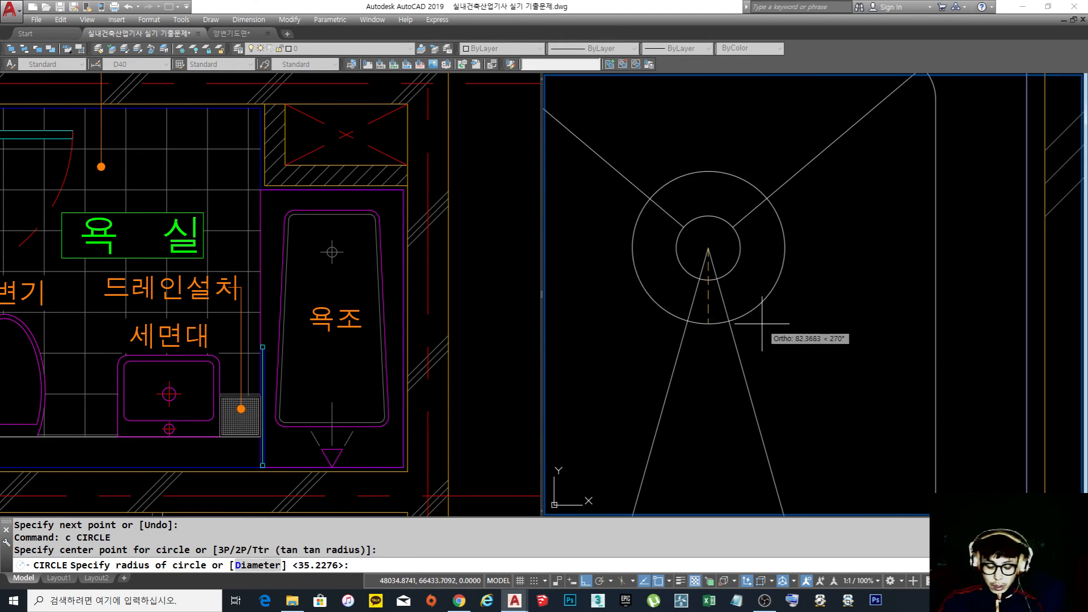
click(763, 325)
text(tr)
key(Return)
click(800, 312)
click(746, 276)
key(Return)
click(738, 303)
click(673, 292)
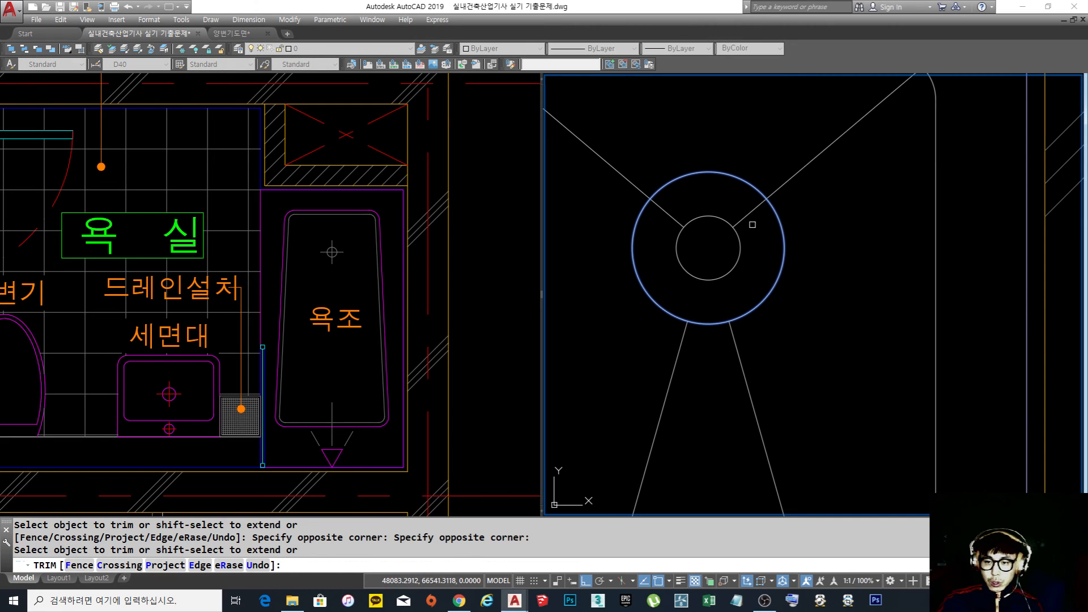
click(668, 214)
Erase the helper circle around the drain
text(e)
key(Return)
click(763, 112)
click(653, 186)
key(Return)
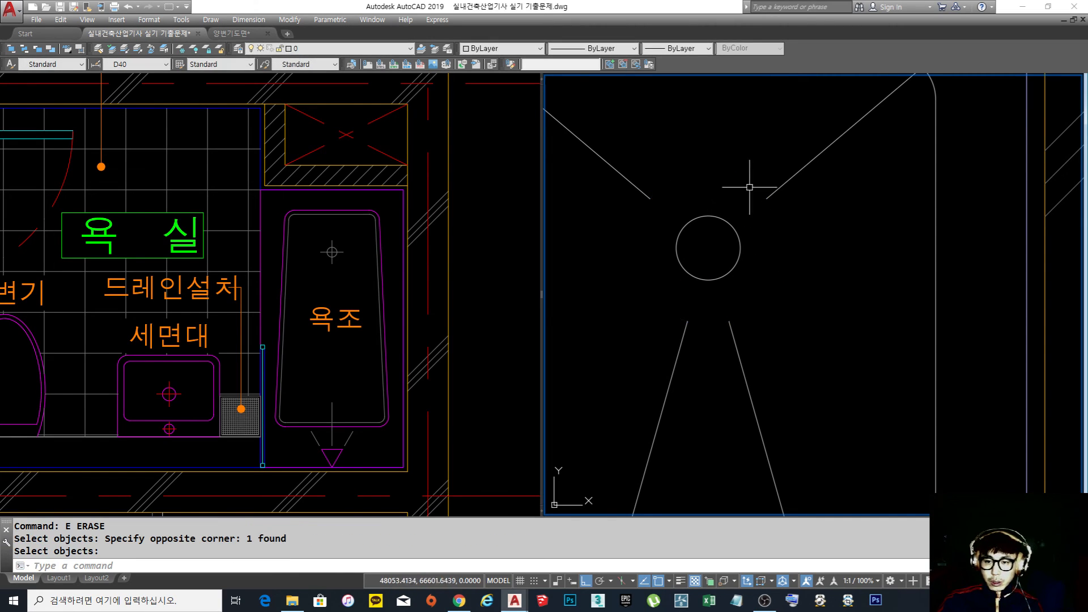
scroll(740, 284, down, 5)
middle_drag(754, 339, 743, 341)
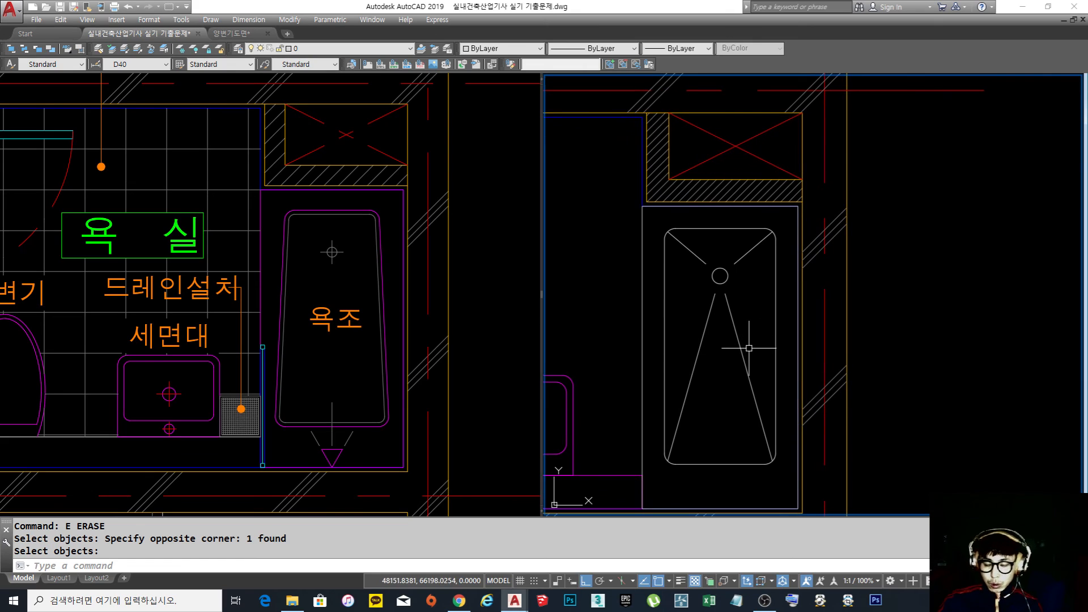
Offset the rounded bathtub outline 30 inward
text(o)
key(Return)
key(Escape)
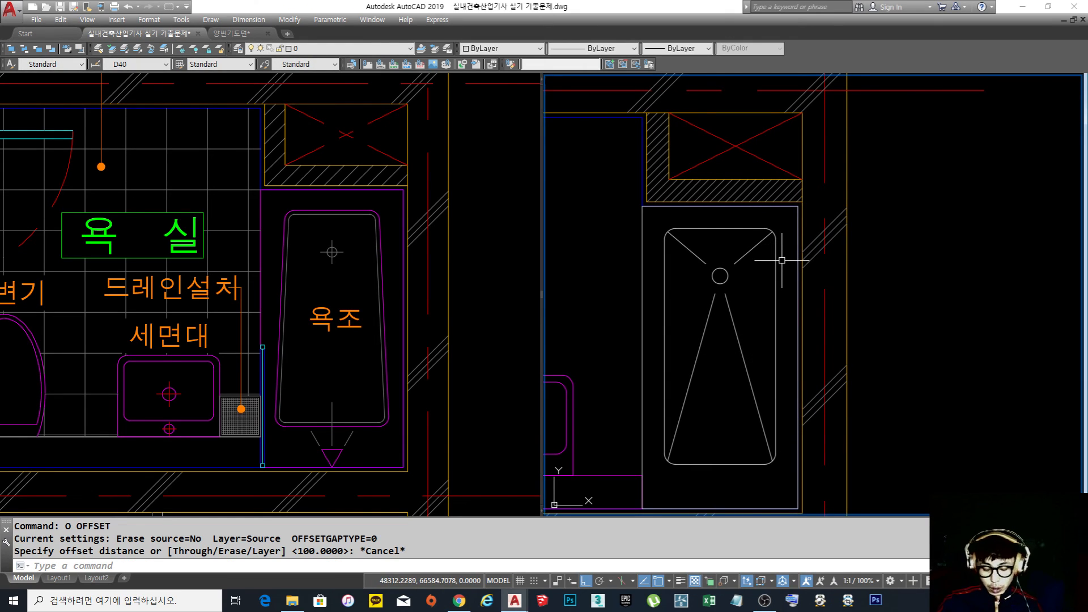
text(o)
key(Return)
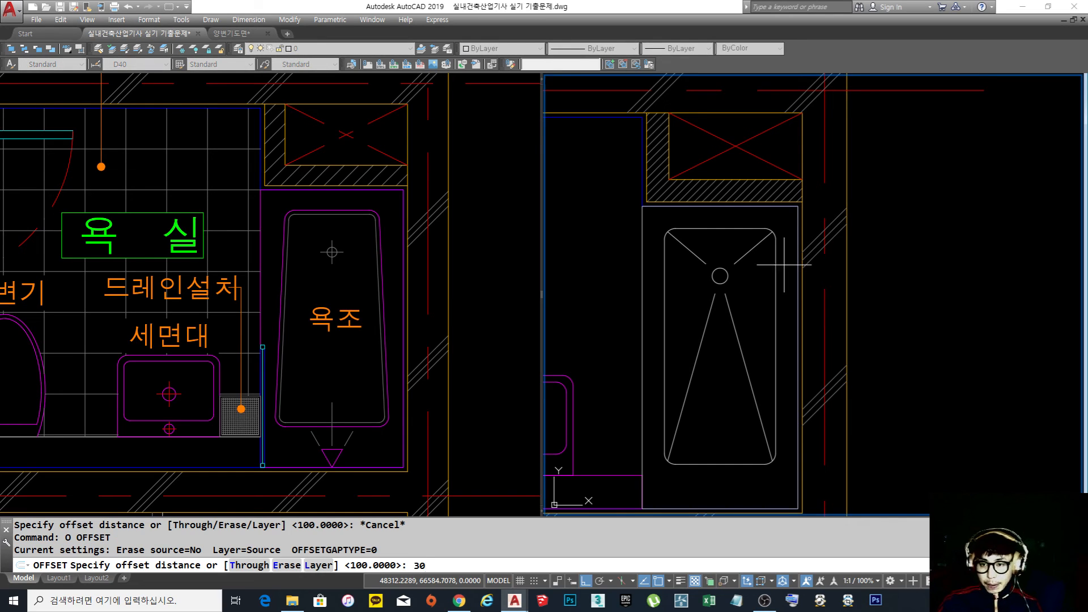
text(30)
key(Return)
click(775, 263)
click(768, 266)
scroll(780, 272, up, 4)
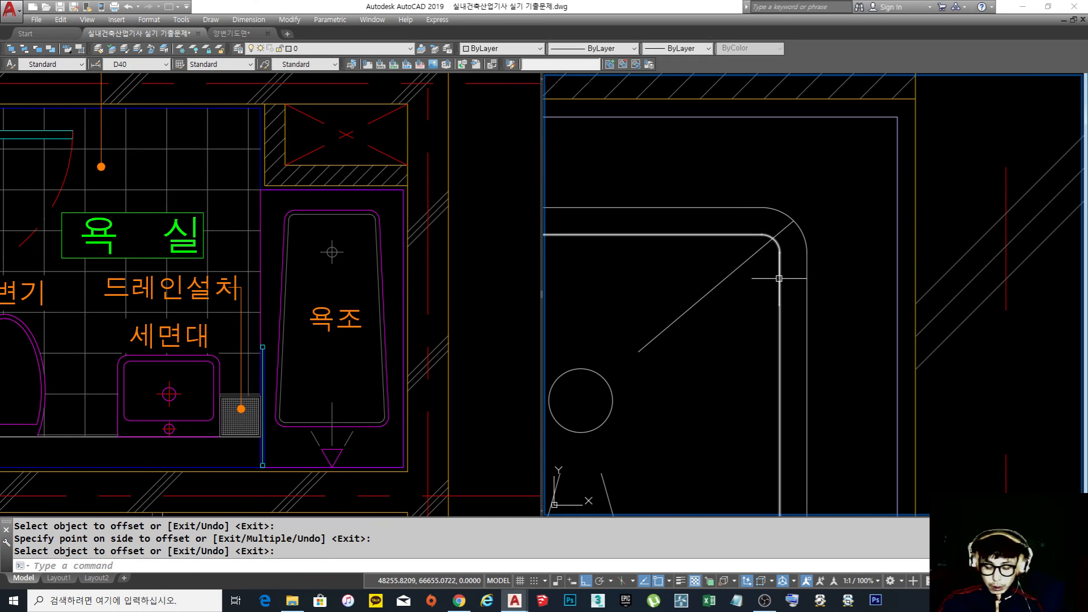
Trim the outer ends of the four slope lines at the inner offset outline
text(tr)
key(Return)
click(780, 294)
key(Return)
click(787, 228)
scroll(789, 233, down, 2)
click(791, 231)
middle_drag(577, 241, 668, 265)
click(624, 253)
click(624, 253)
scroll(663, 218, down, 6)
click(675, 355)
scroll(676, 357, up, 4)
click(618, 349)
click(620, 363)
click(620, 363)
click(784, 362)
key(Return)
Erase the inner offset outline that bounded the slope lines
text(e)
key(Return)
click(746, 361)
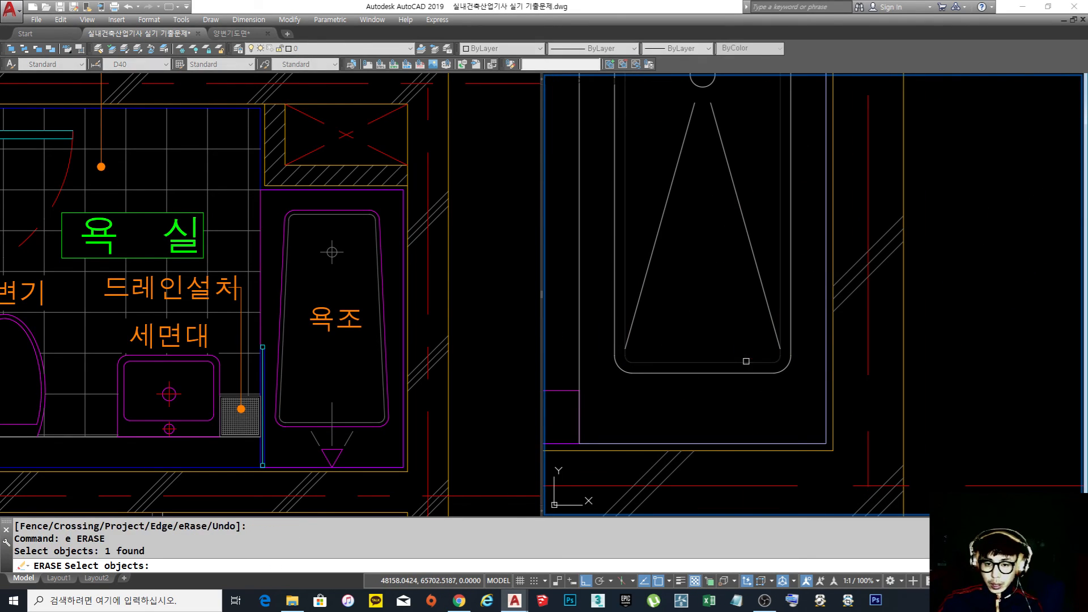
key(Return)
scroll(747, 362, down, 3)
scroll(734, 384, up, 3)
scroll(787, 360, down, 6)
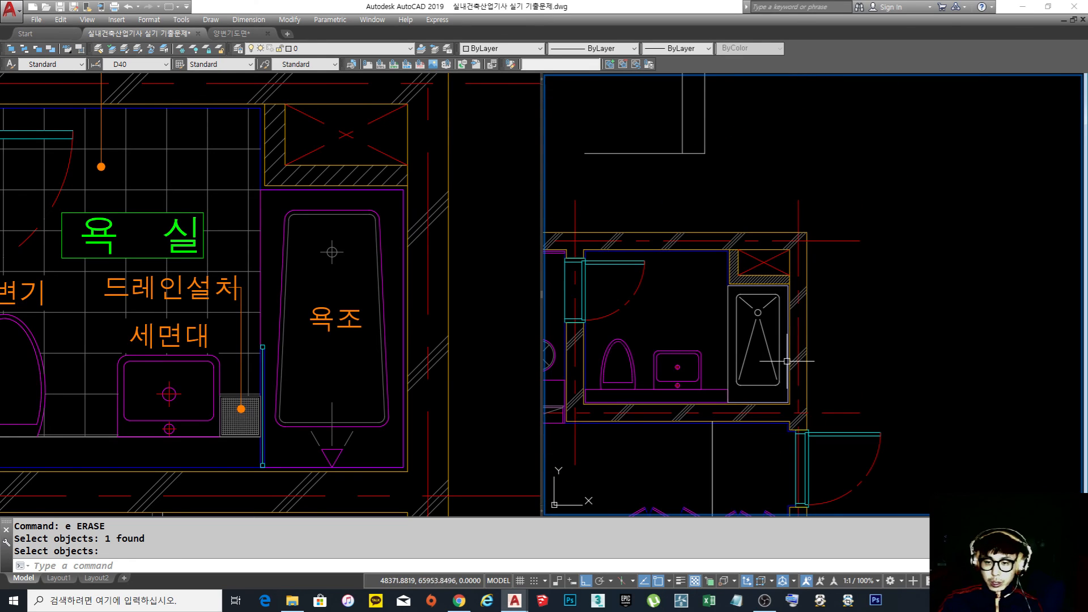
Offset the rounded bathtub outline 20 outward to form the tub's rim
scroll(777, 379, up, 2)
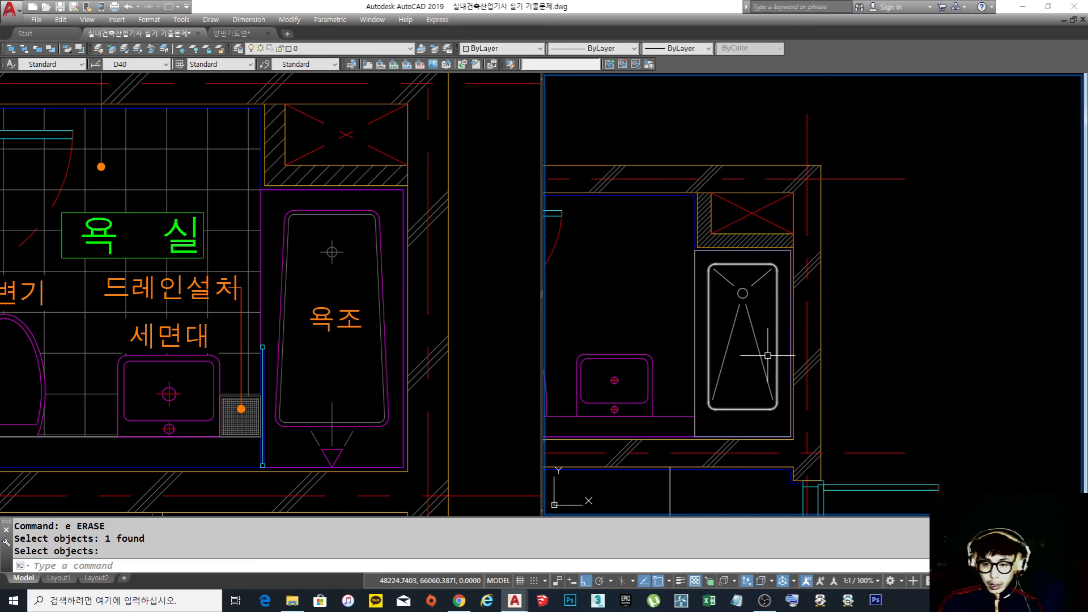
scroll(774, 358, up, 2)
key(Return)
text(o)
key(Return)
text(20)
key(Return)
click(785, 340)
click(793, 334)
key(Escape)
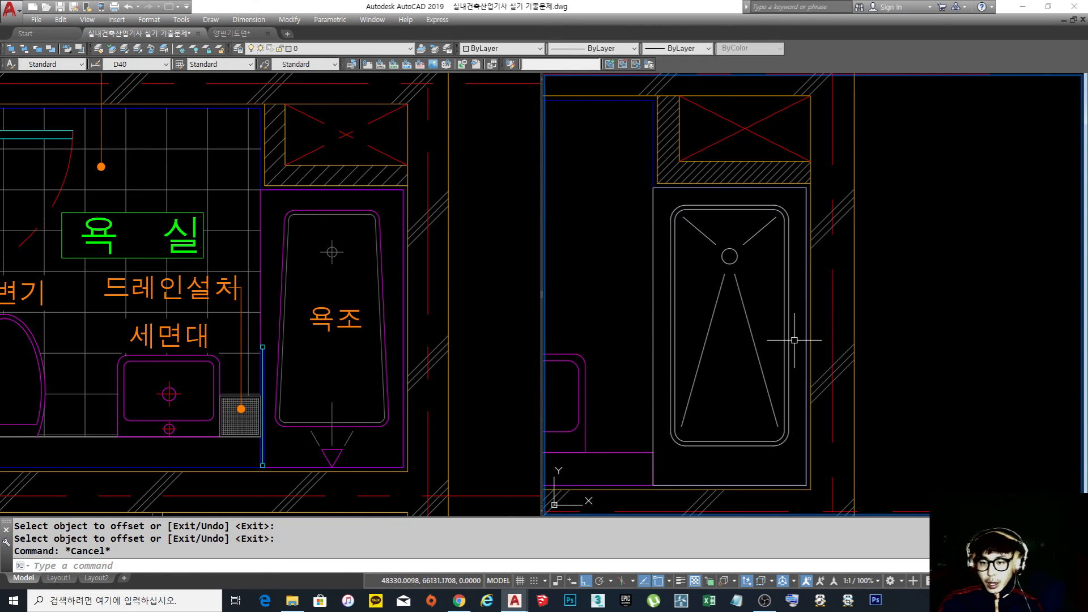
key(Escape)
scroll(766, 316, down, 2)
scroll(764, 357, up, 2)
middle_drag(754, 367, 761, 343)
middle_drag(760, 409, 767, 395)
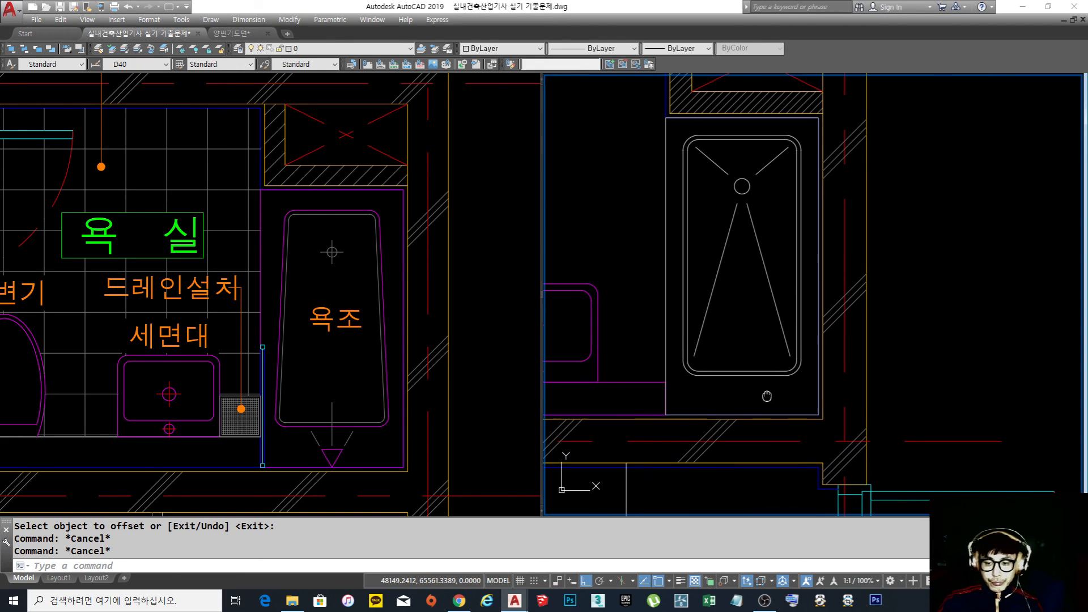
middle_drag(788, 288, 766, 299)
text(c)
key(Return)
scroll(726, 399, up, 2)
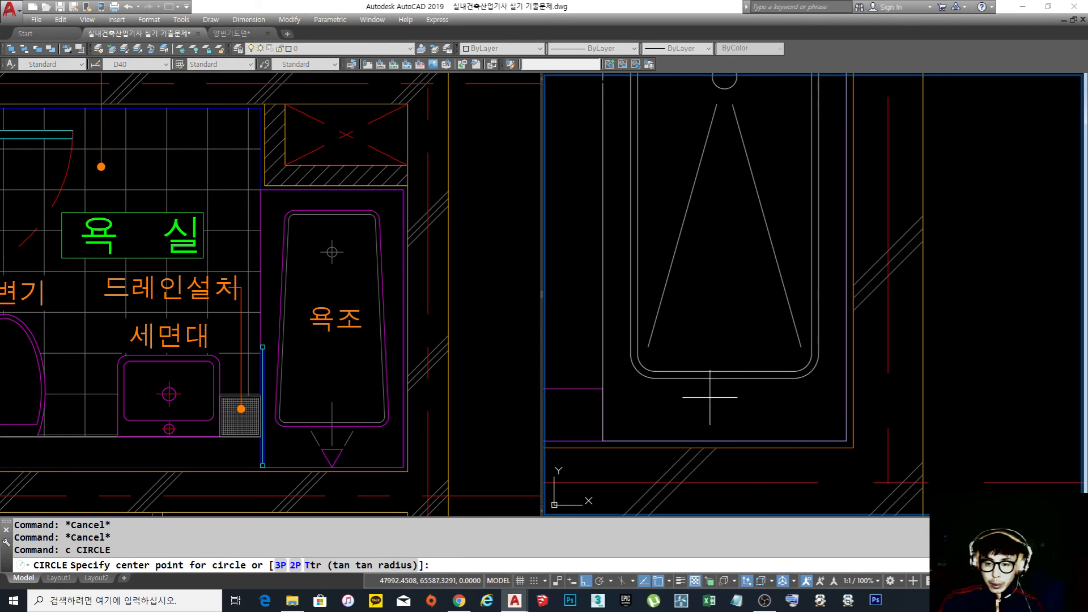
click(725, 405)
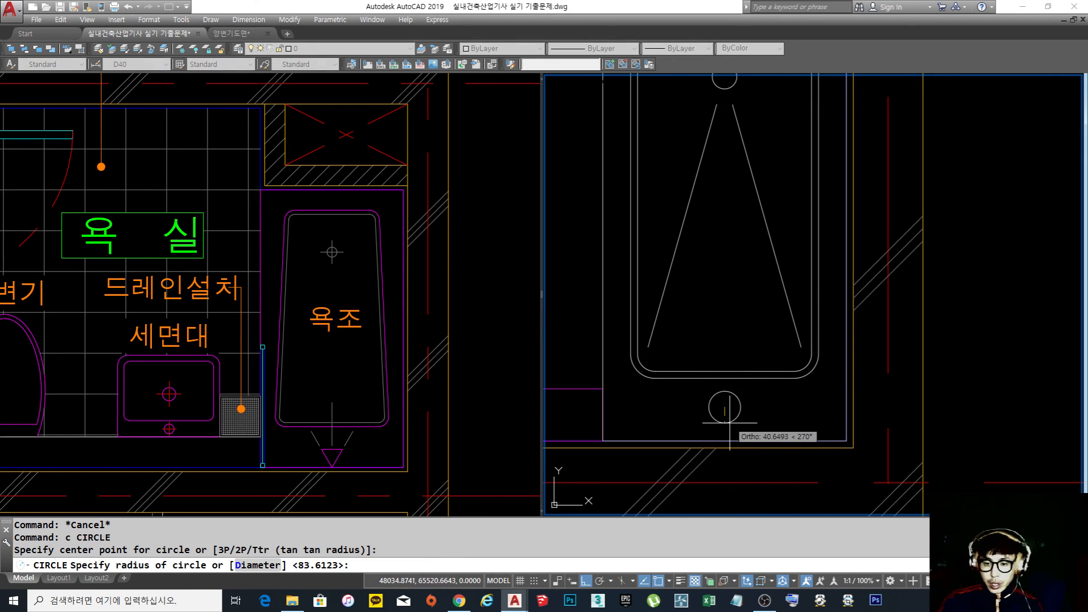
key(Escape)
key(Escape)
scroll(731, 418, down, 2)
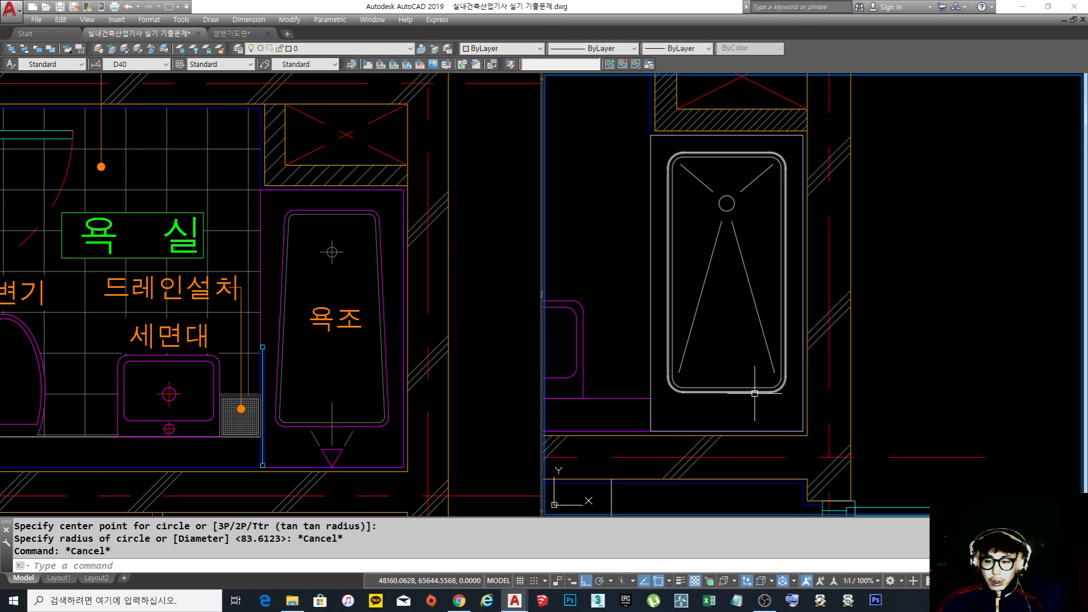
Examine the triangular faucet symbol and its three spray lines at the foot of the example bathtub, and return to the plan
middle_drag(750, 395, 741, 414)
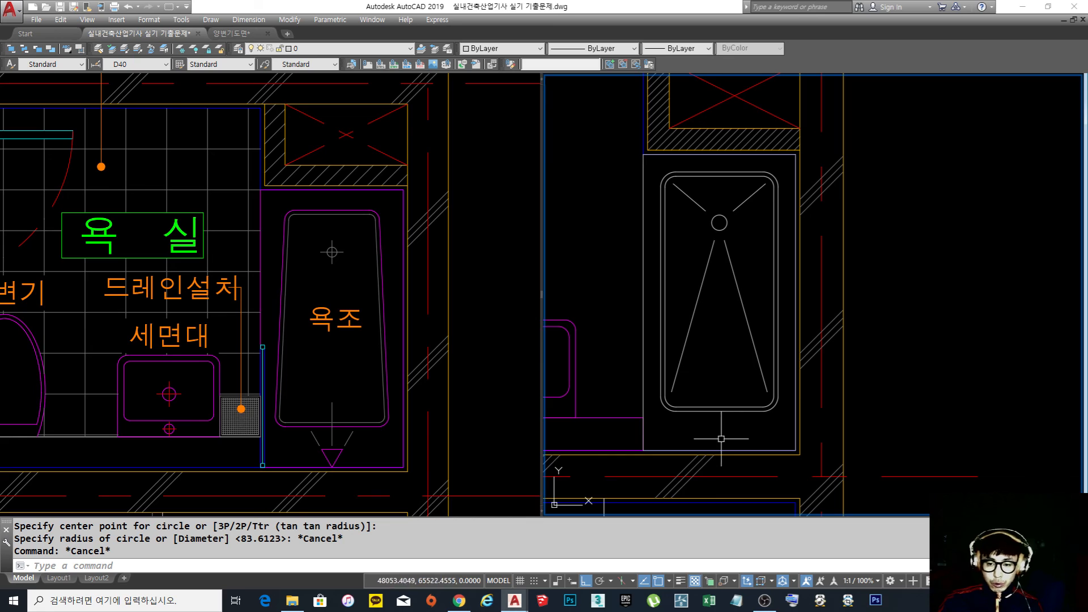
click(383, 448)
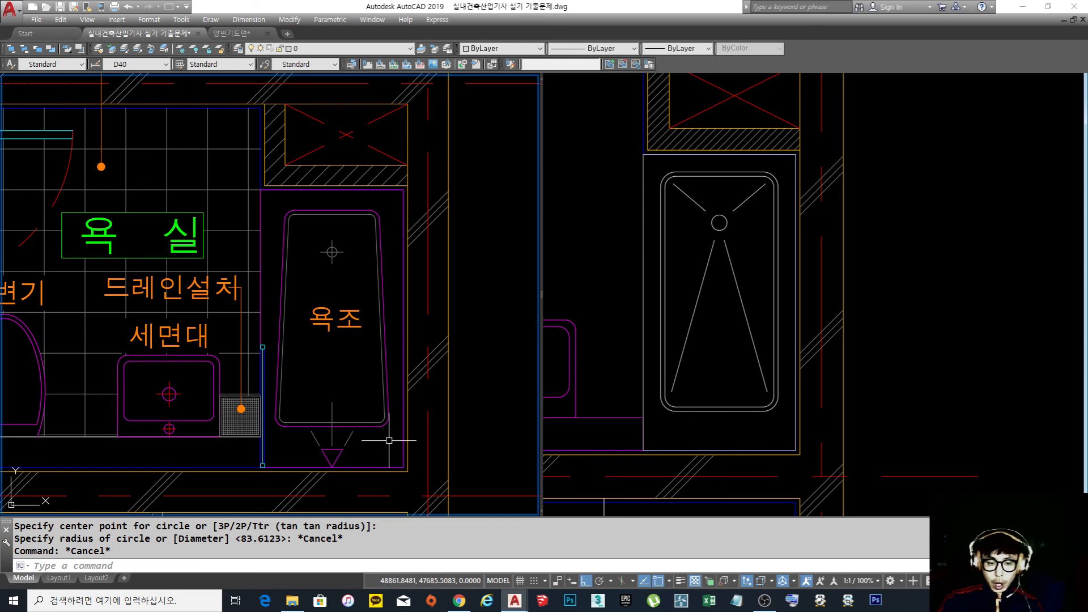
scroll(328, 464, up, 4)
key(Escape)
key(Escape)
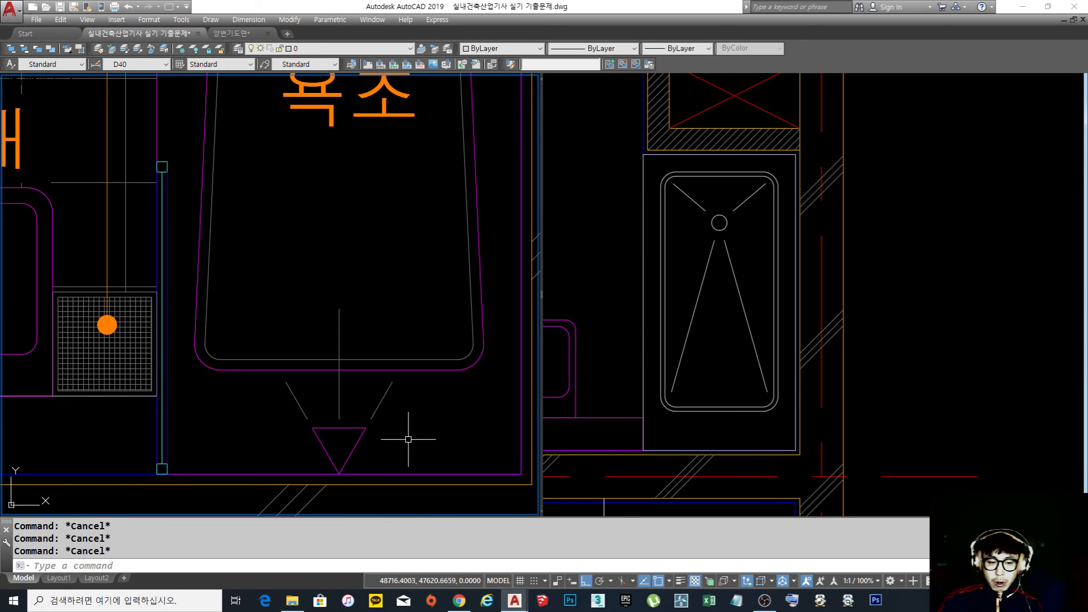
click(425, 445)
click(237, 399)
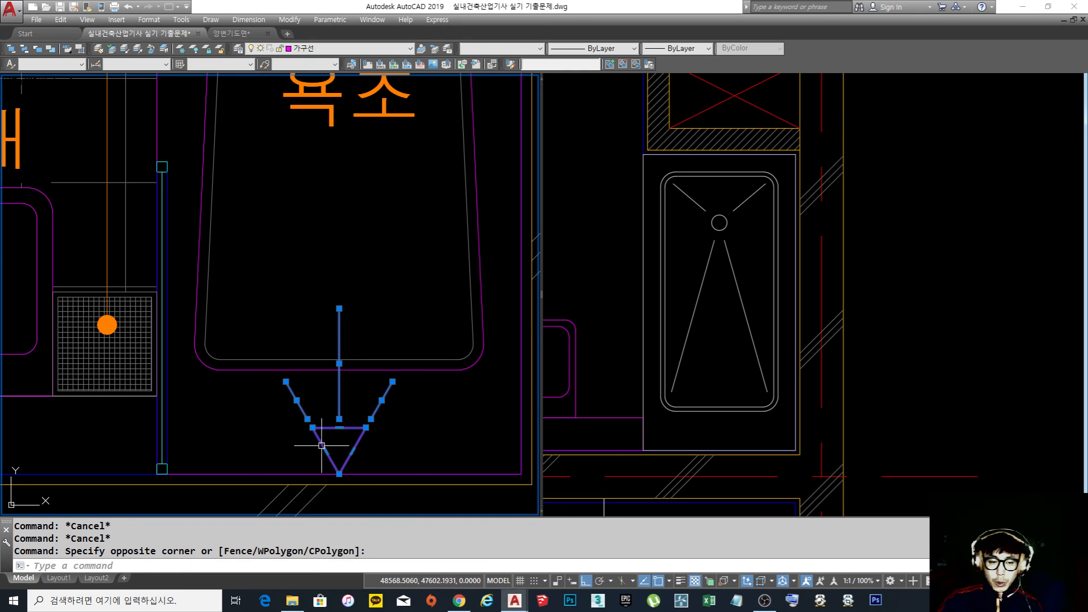
key(Escape)
click(775, 416)
text(pol)
key(Return)
text(3)
key(Escape)
Draw a downward-pointing 3-sided polygon by its edge, just below the bathtub outline, for the faucet symbol
text(p)
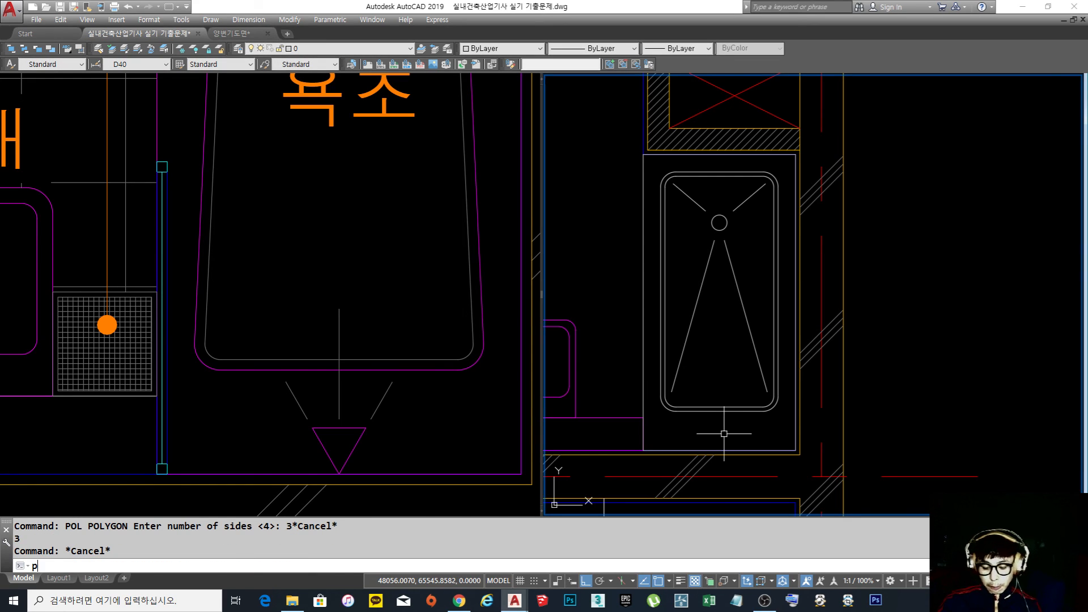
text(ol)
key(Return)
text(3)
key(Return)
text(e)
key(Return)
click(712, 435)
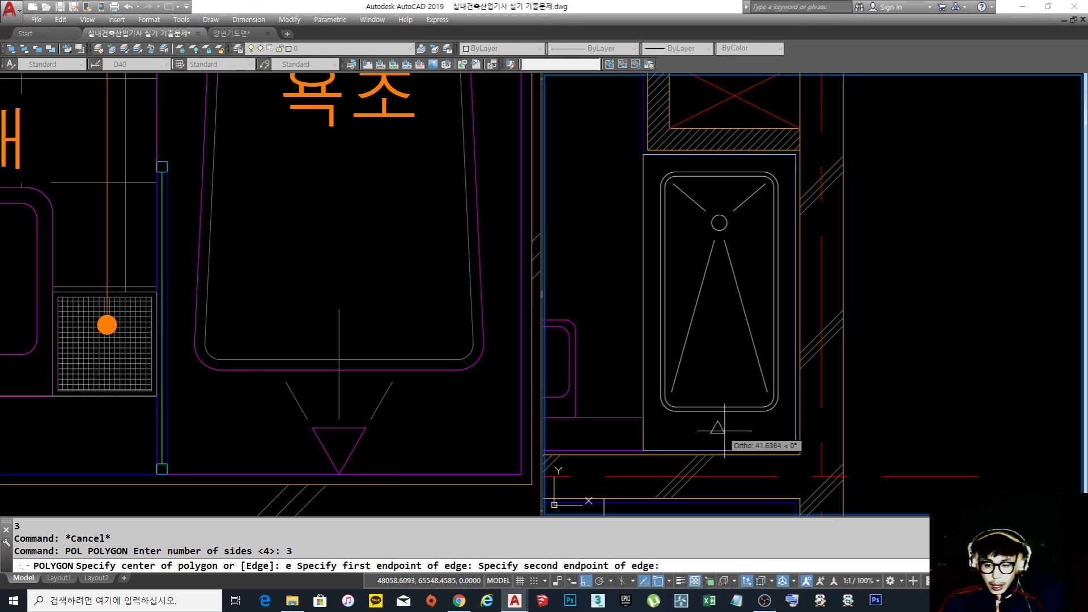
click(678, 436)
Move the triangle by its lower tip to the midpoint of the tub enclosure's lower edge
text(m)
key(Return)
drag(716, 494, 655, 453)
key(Return)
scroll(691, 448, up, 3)
click(693, 445)
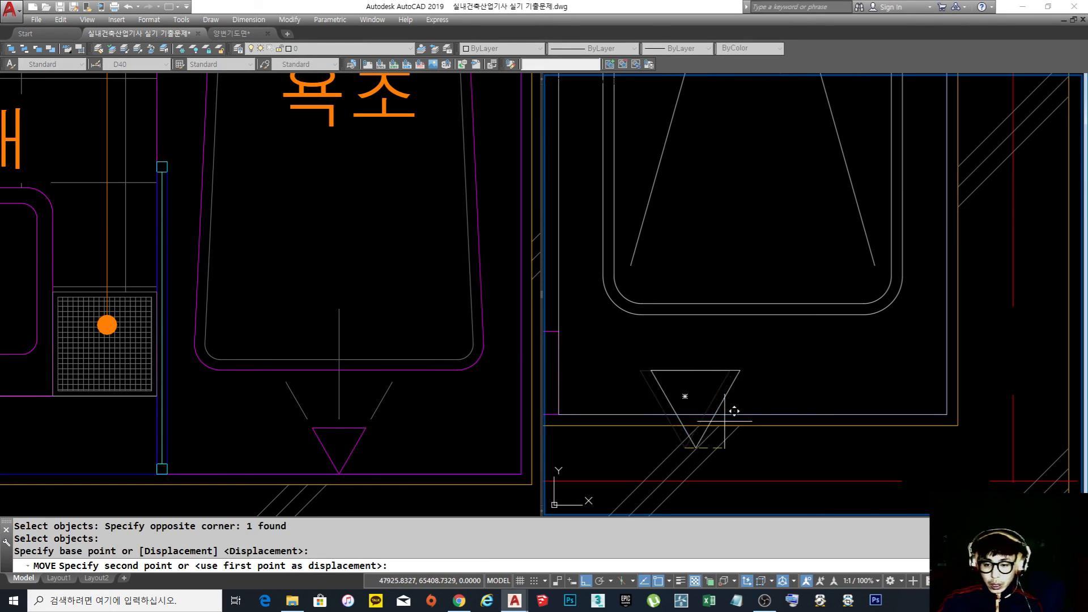
click(760, 389)
scroll(747, 476, down, 5)
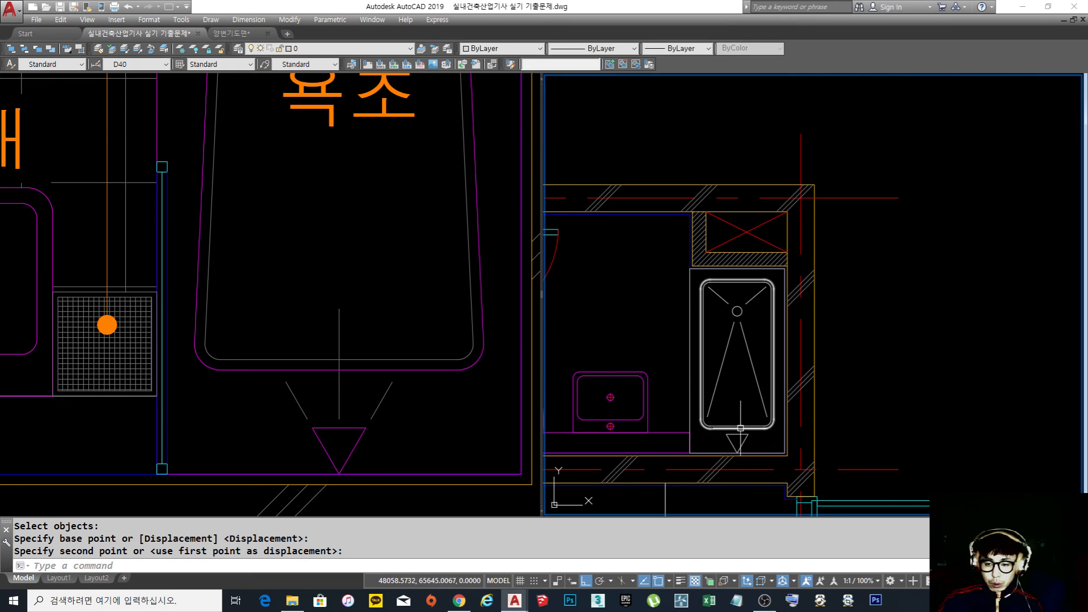
Draw a construction line along the triangle's left slanted side
scroll(741, 428, up, 2)
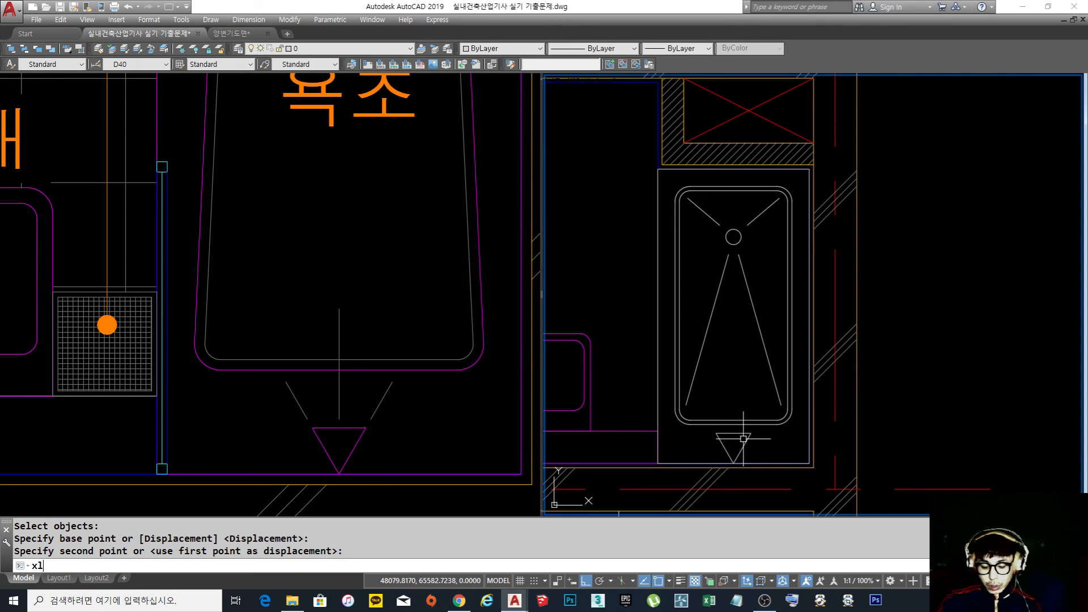
key(Return)
scroll(737, 442, up, 2)
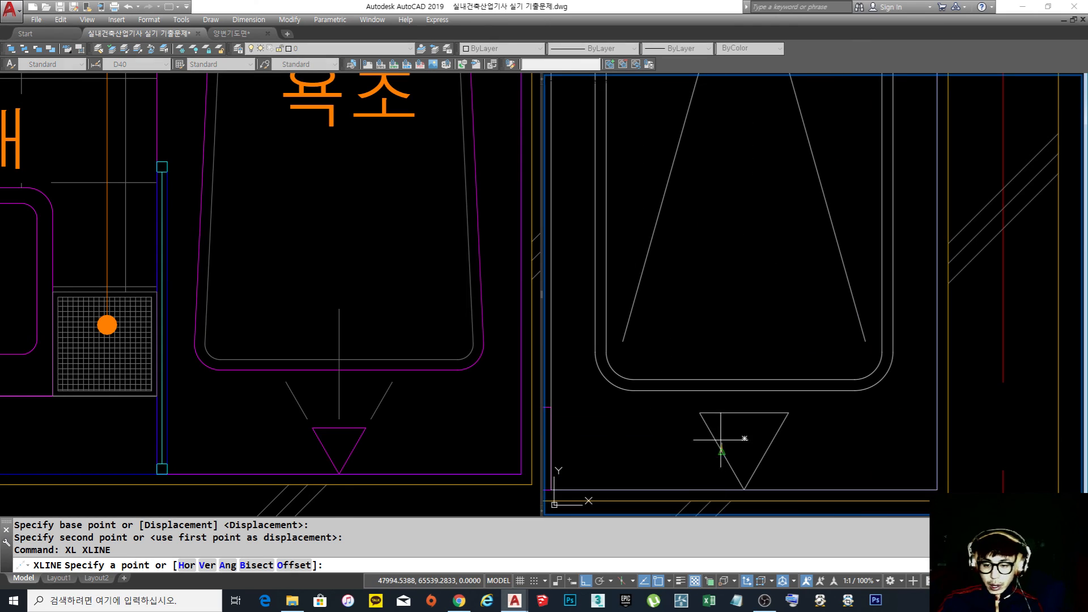
click(722, 450)
click(701, 413)
key(Return)
key(Return)
click(766, 450)
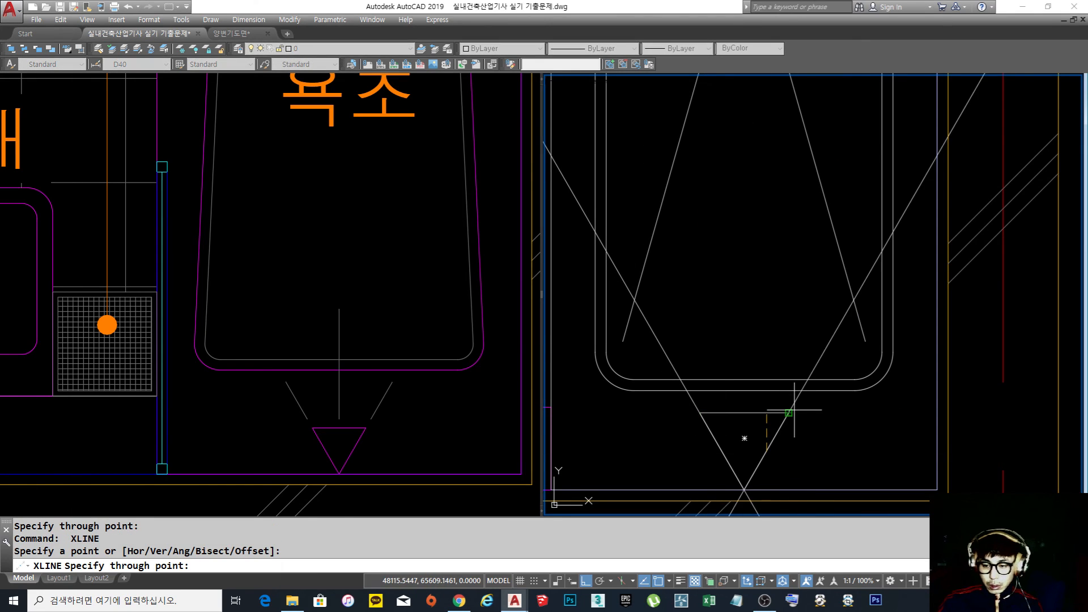
click(789, 413)
key(Escape)
text(e)
key(Return)
click(792, 404)
key(Return)
Break the construction line just above the triangle's upper left corner and erase the part below the gap
text(br)
key(Return)
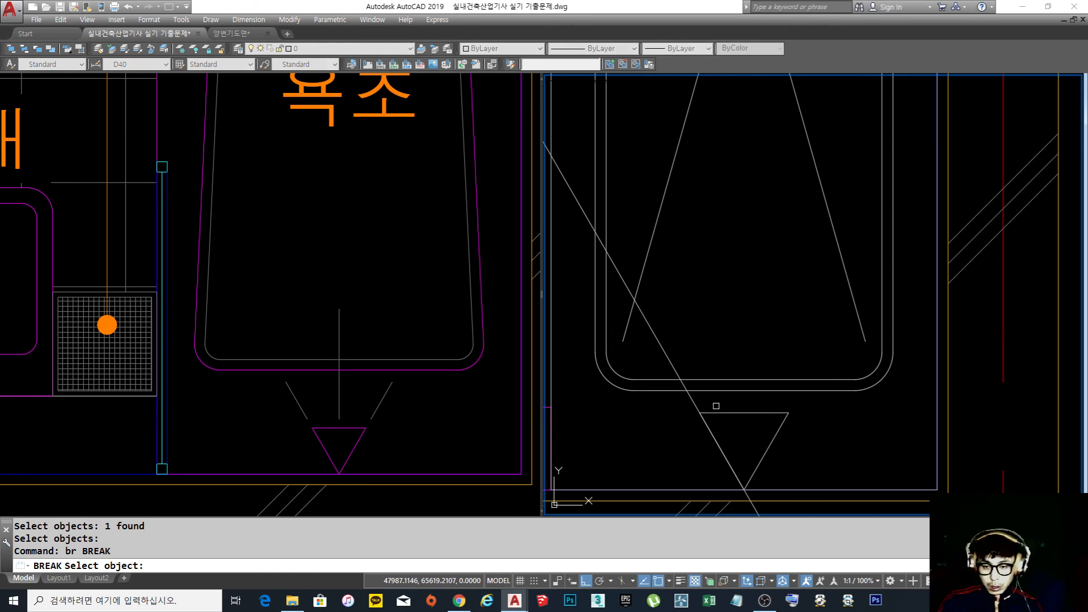
scroll(706, 403, up, 3)
click(684, 398)
click(694, 439)
scroll(717, 447, down, 4)
scroll(748, 477, up, 2)
text(e)
key(Return)
click(735, 472)
click(702, 458)
key(Return)
Break the slanted line inside the tub and erase its outer part, leaving a short segment near the triangle
middle_drag(703, 400, 778, 473)
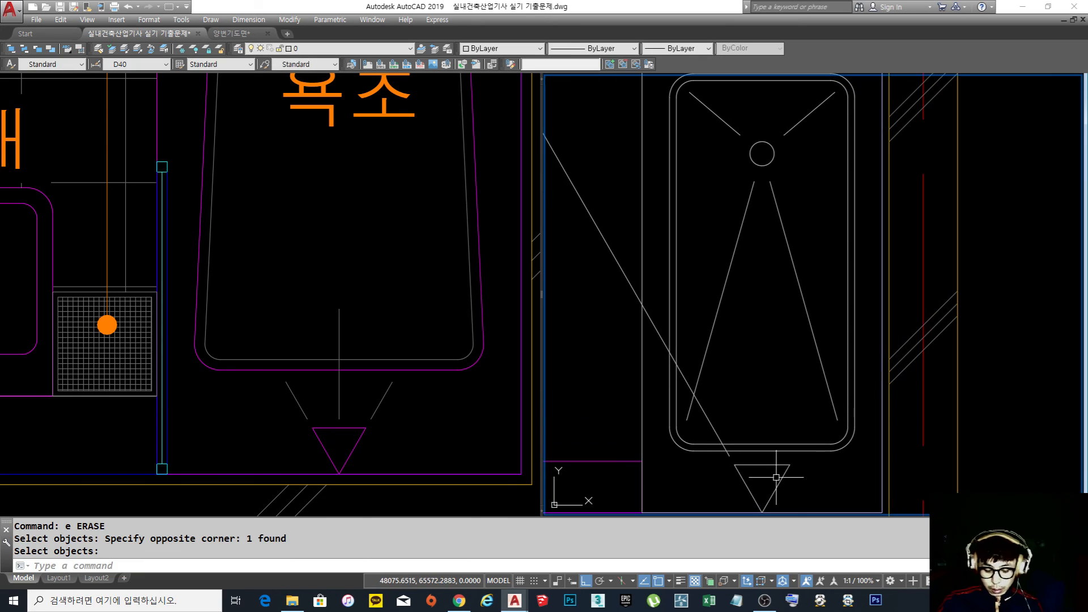
text(br)
key(Return)
click(687, 383)
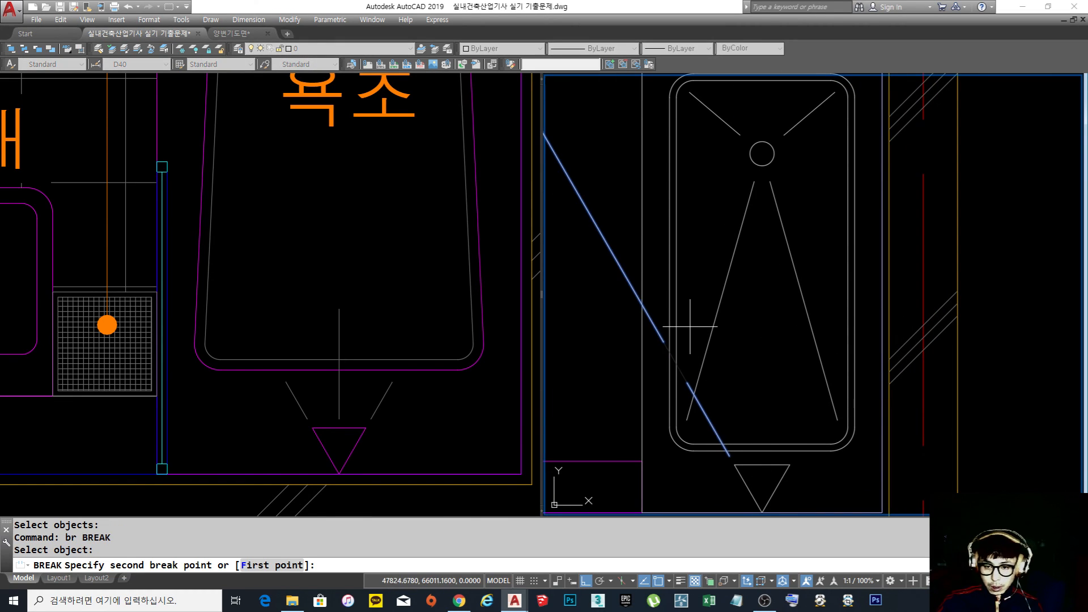
click(661, 329)
text(e)
key(Return)
click(651, 306)
click(614, 274)
key(Return)
Mirror the short slanted line about the triangle's vertical centre axis, keeping the original
middle_drag(772, 395, 755, 361)
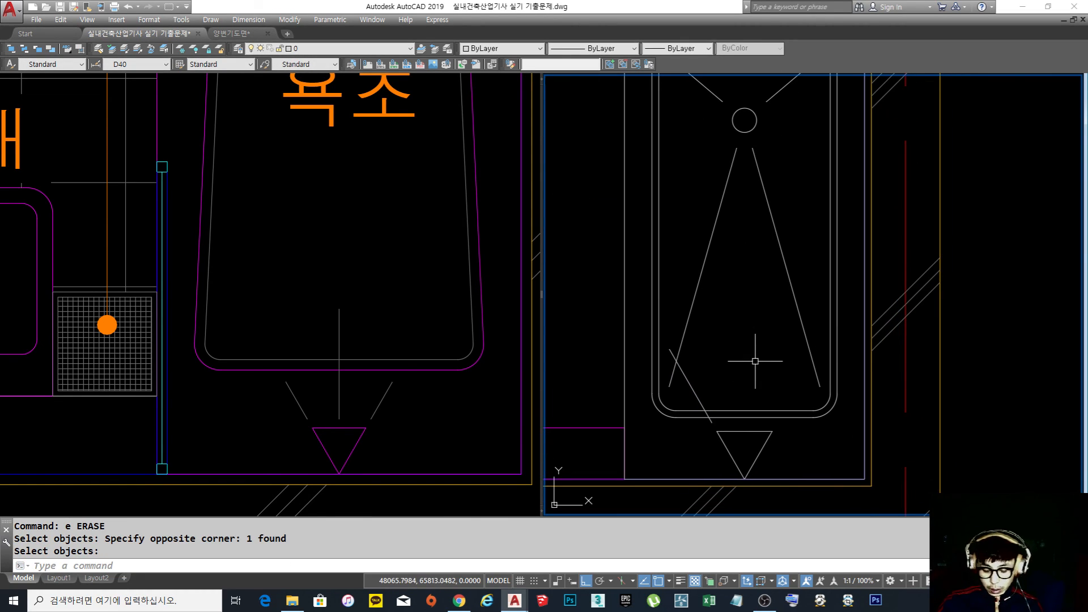
text(mi)
key(Return)
click(687, 380)
key(Return)
click(743, 362)
click(749, 319)
key(Return)
Draw a vertical centre line from the midpoint of the triangle's top edge up into the bathtub
text(l)
key(Return)
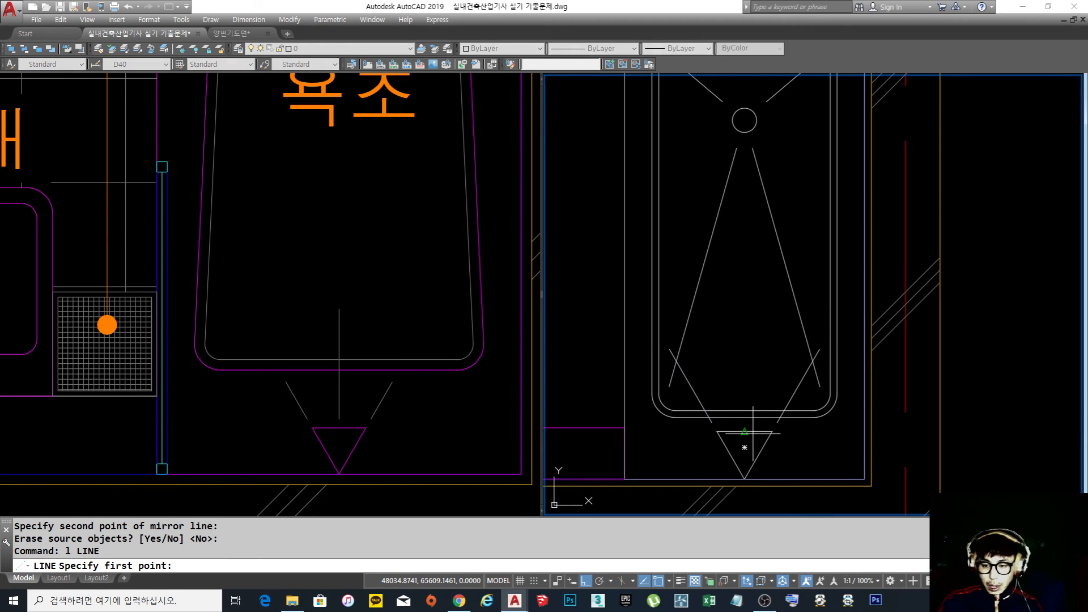
click(744, 447)
click(741, 294)
key(Escape)
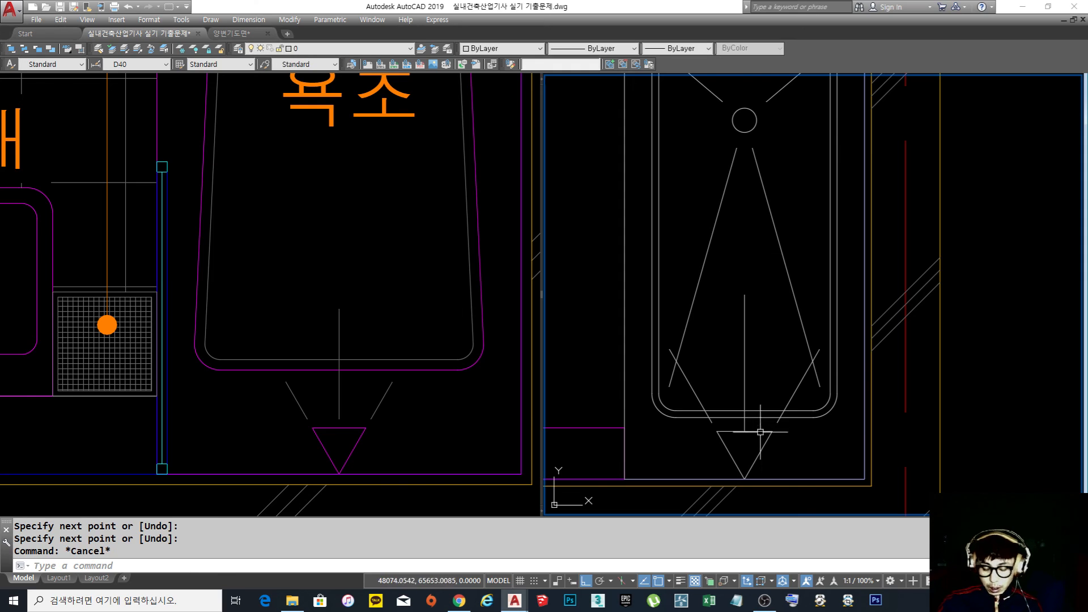
Draw a horizontal helper line from the lower end of the left slanted line across past the right one
scroll(760, 426, up, 2)
text(l)
key(Return)
click(682, 405)
click(852, 405)
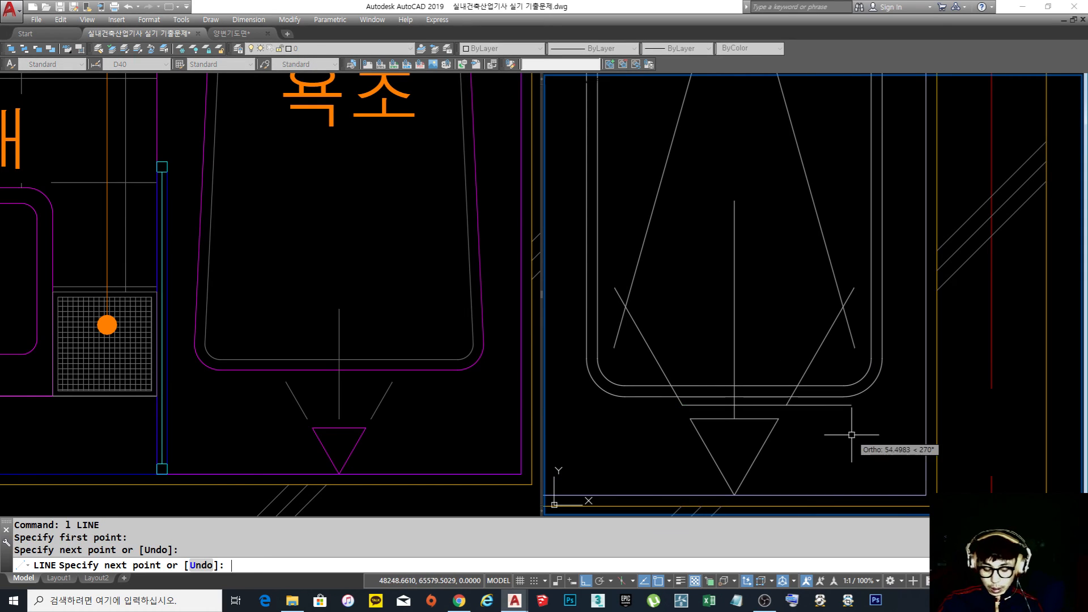
key(space)
Trim the lower end of the vertical centre line at the horizontal helper line, leaving a gap above the triangle
text(tr)
scroll(757, 404, up, 4)
click(753, 420)
click(734, 399)
key(space)
click(725, 428)
click(690, 423)
key(space)
Erase the horizontal helper line above the triangle
text(e)
key(space)
drag(674, 397, 709, 431)
key(space)
scroll(801, 443, down, 5)
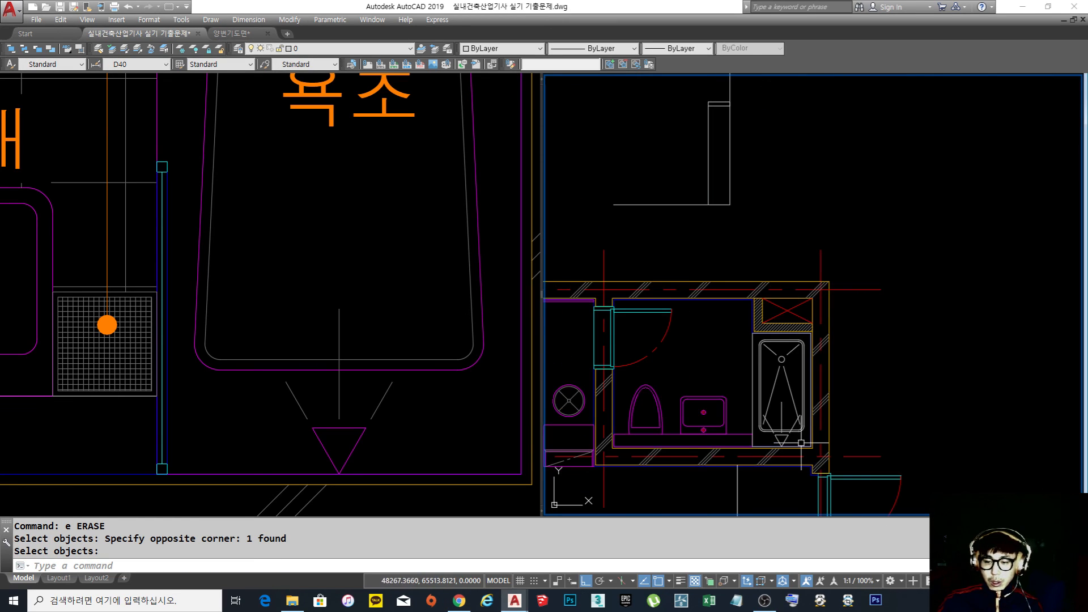
scroll(802, 442, up, 4)
click(781, 419)
click(703, 456)
click(731, 399)
key(Escape)
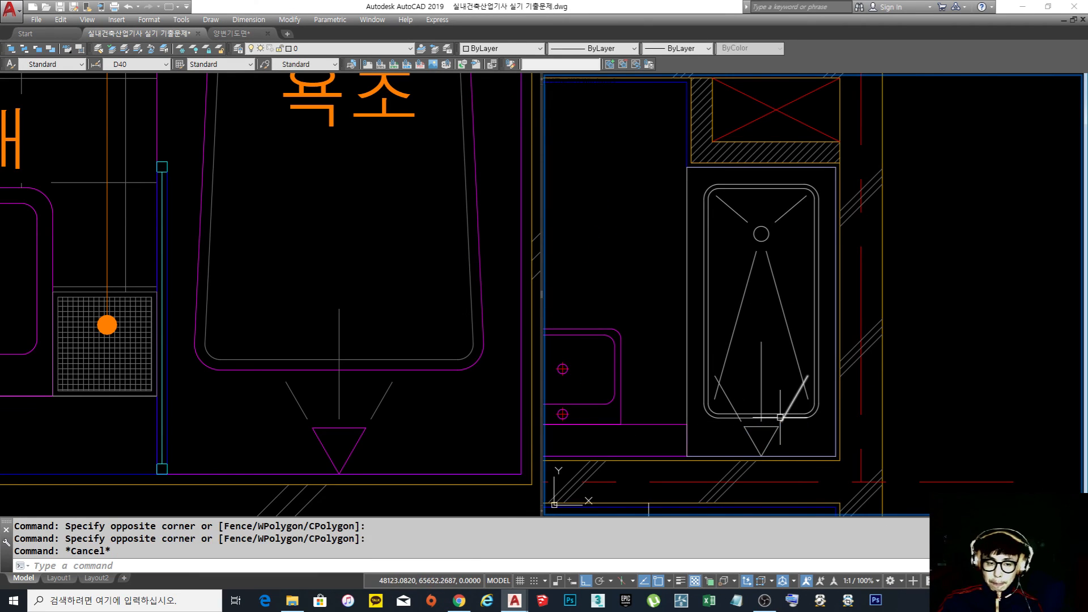
scroll(780, 418, down, 2)
scroll(781, 418, up, 2)
click(816, 438)
click(705, 290)
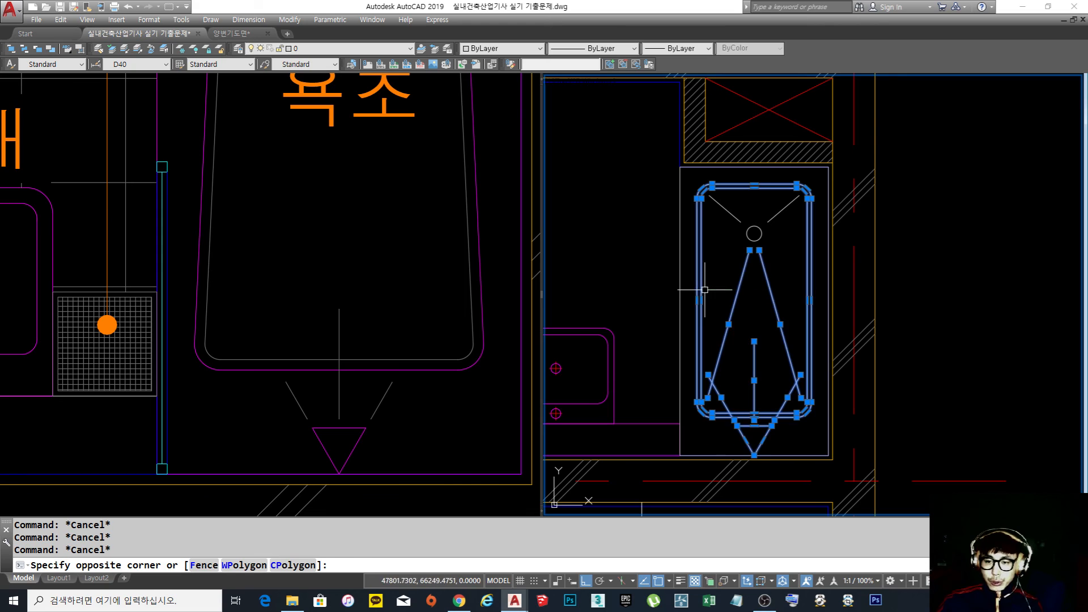
click(763, 261)
click(620, 183)
key(Escape)
key(Escape)
Match the washbasin outline's properties onto the bathtub outlines, slope lines, drain circle and faucet symbol
text(ma)
key(Return)
click(613, 369)
click(799, 436)
click(689, 335)
click(796, 288)
click(715, 180)
key(Escape)
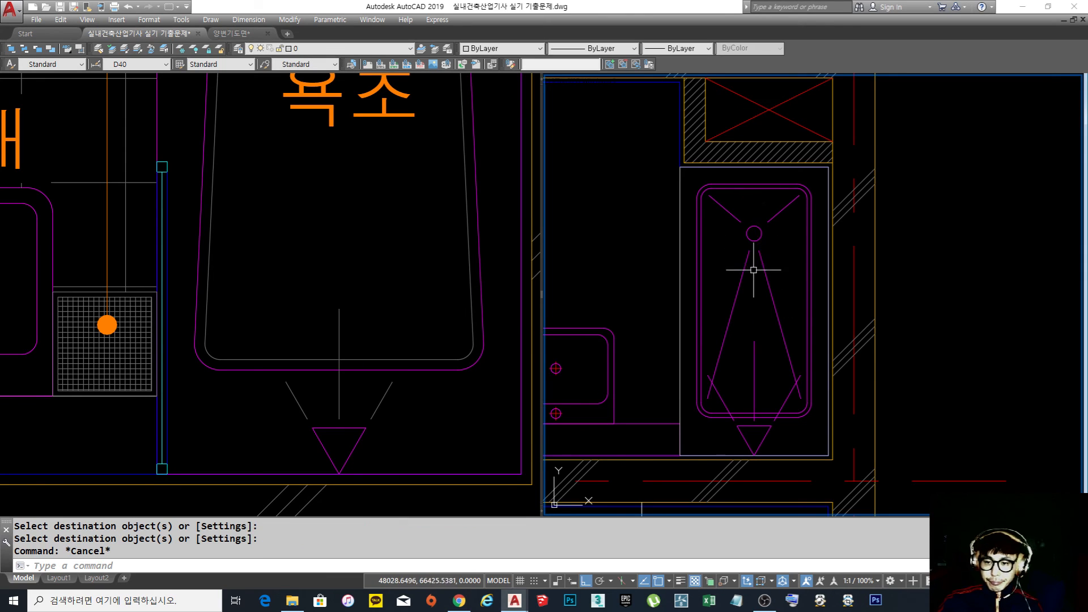
Match the white rectangular enclosure around the bathtub to the properties of the tub's magenta inner outline
middle_drag(756, 292, 764, 308)
text(ma)
key(Return)
click(708, 255)
click(696, 259)
click(668, 228)
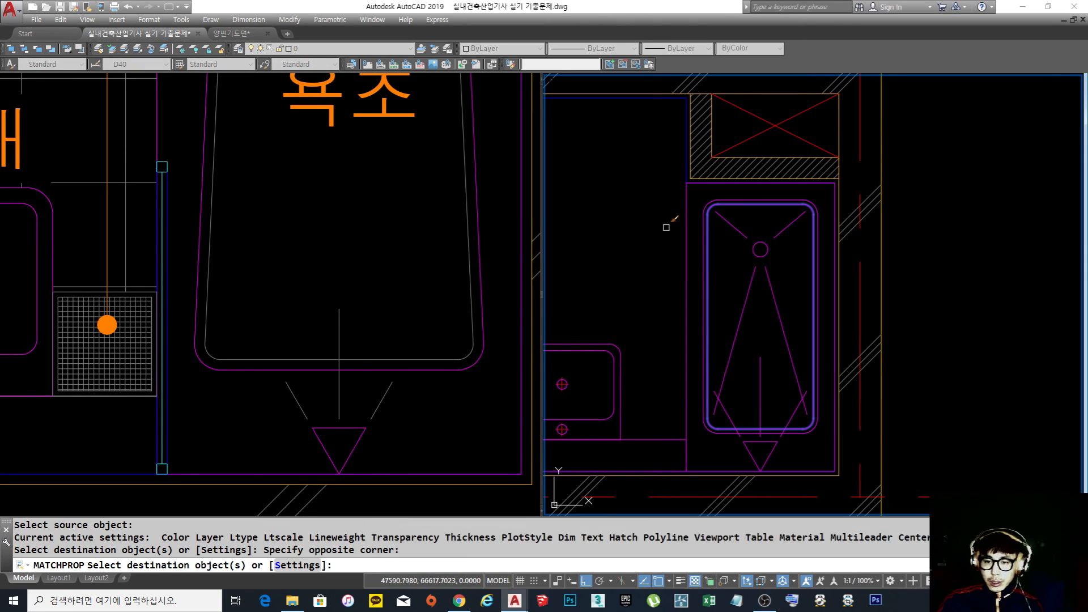
key(Escape)
Set the colour of the bathtub's outer rounded outline to Blue
scroll(794, 289, down, 6)
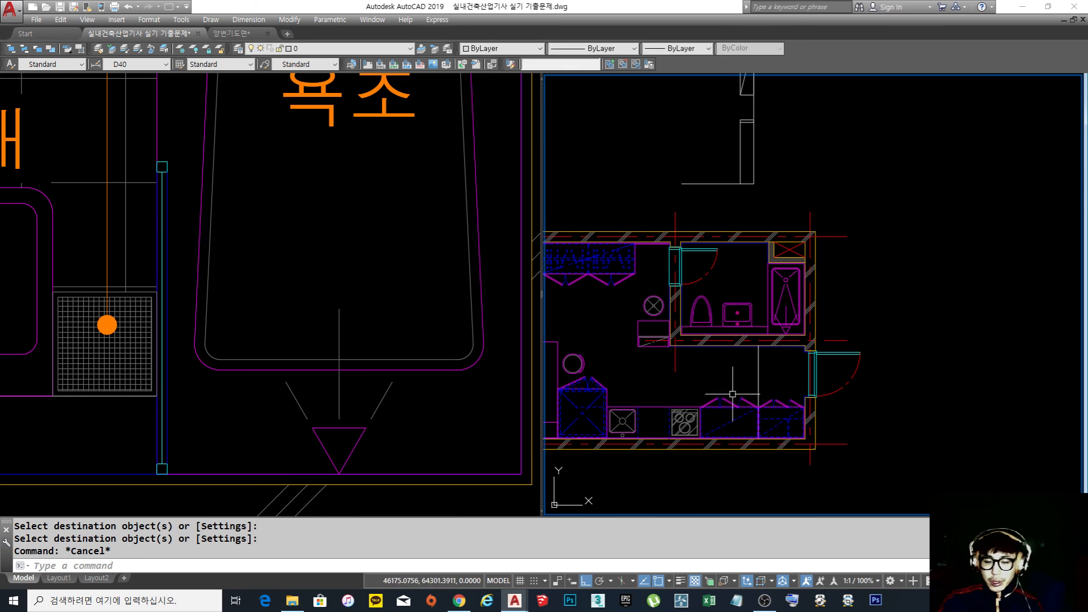
scroll(815, 260, up, 4)
scroll(777, 279, down, 2)
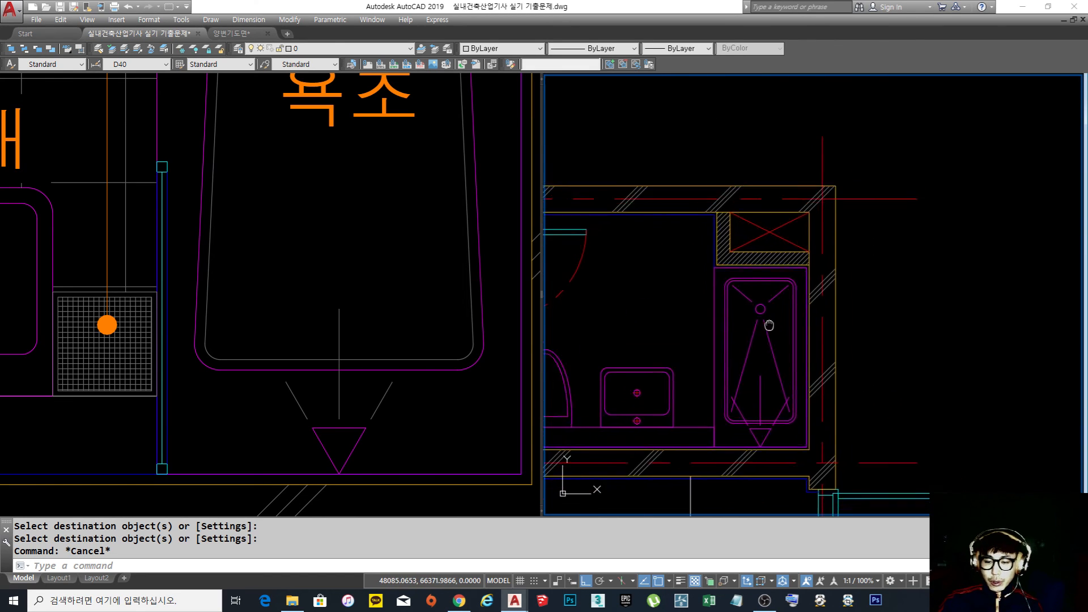
key(Escape)
middle_drag(841, 271, 733, 297)
scroll(744, 305, up, 2)
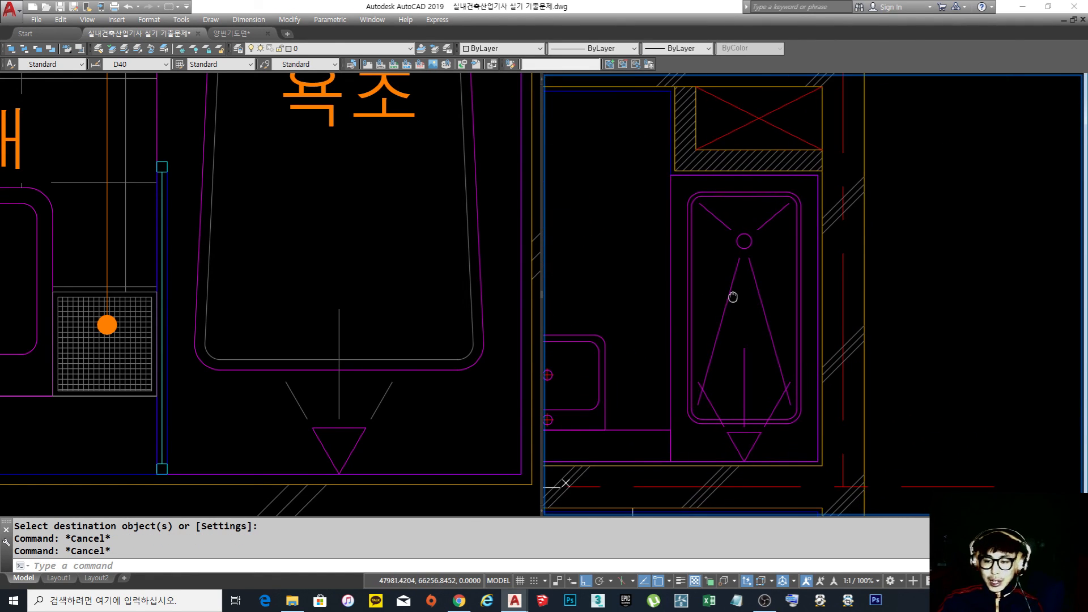
click(686, 275)
key(Escape)
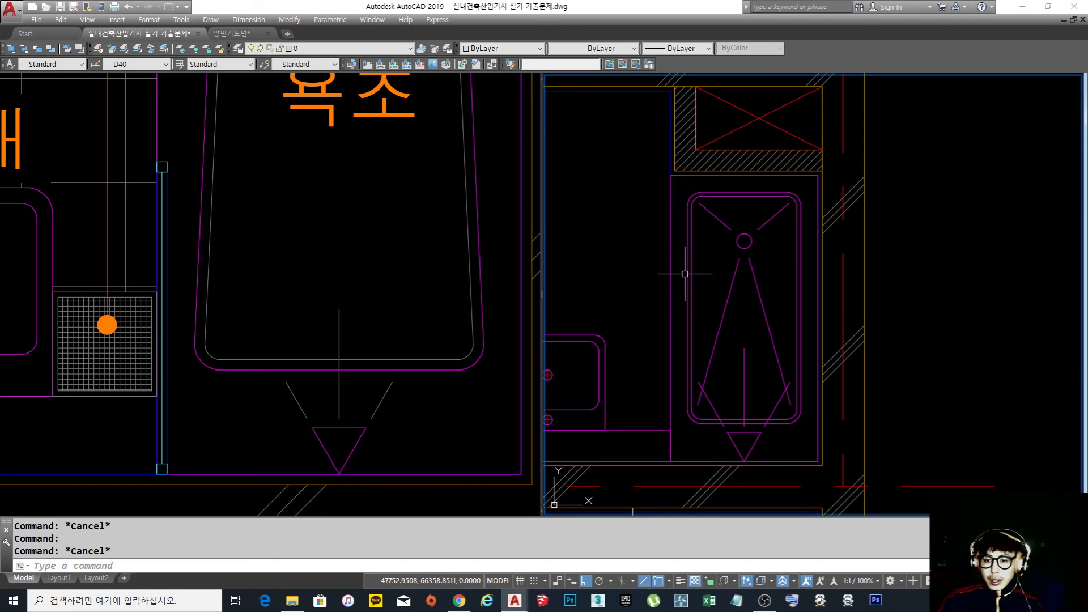
click(687, 273)
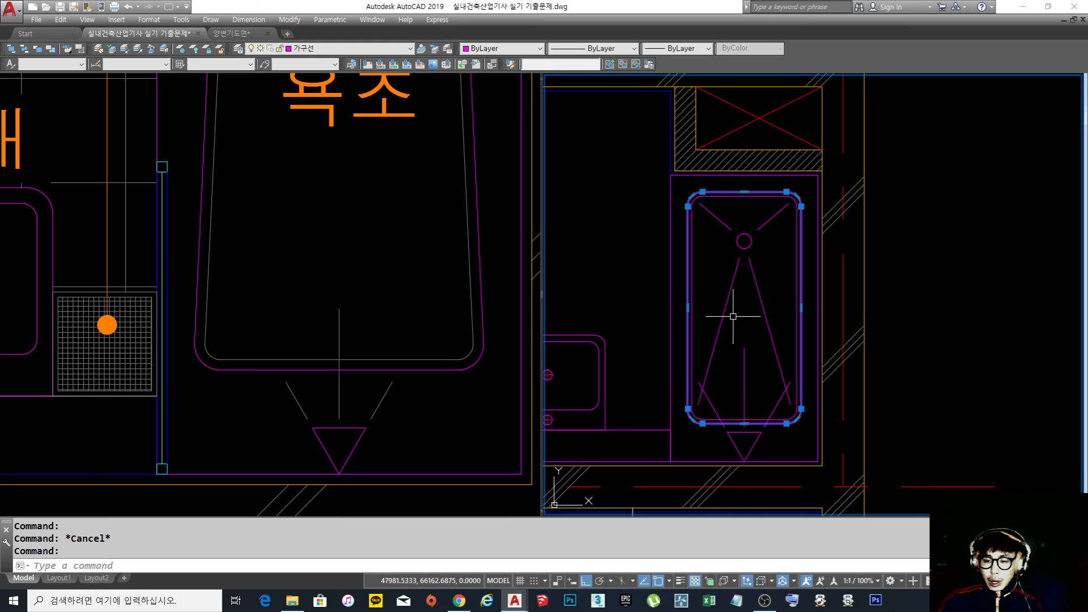
key(Escape)
click(689, 269)
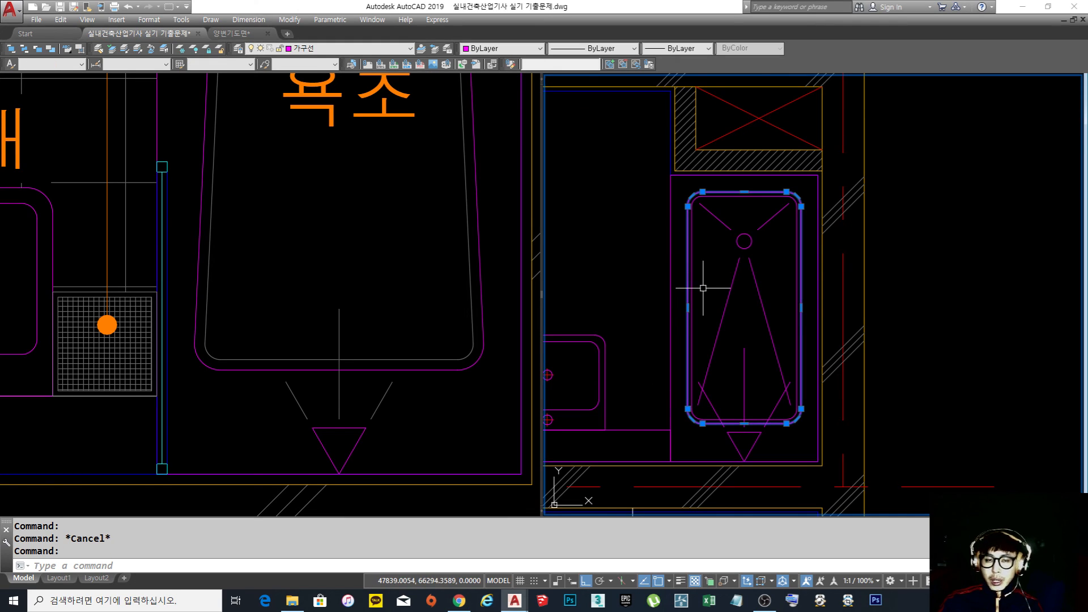
click(499, 48)
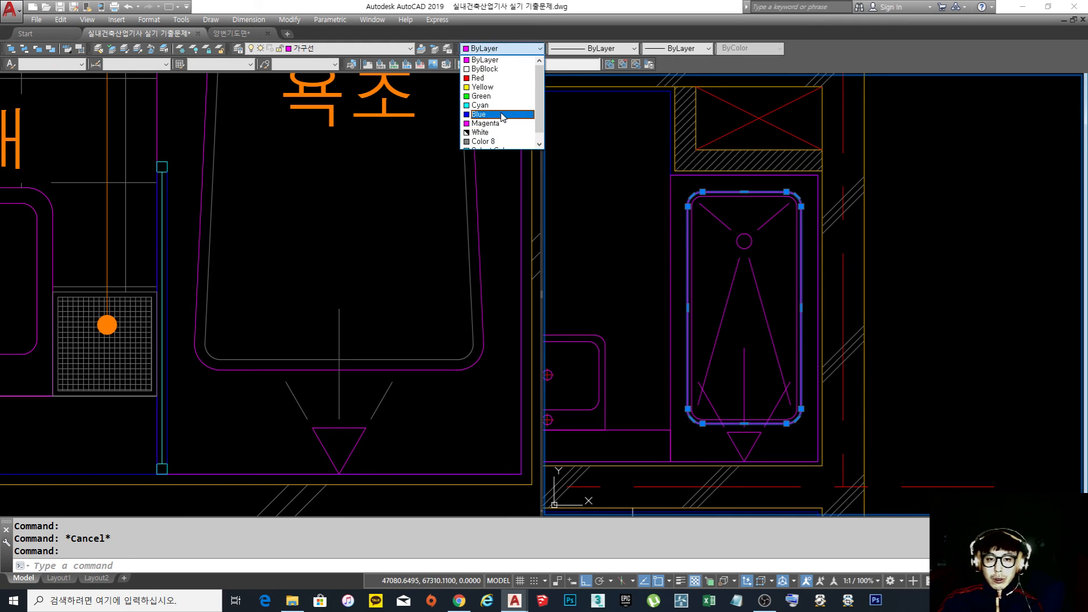
key(Escape)
Match the blue outline's properties onto the tub's drain circle, its two short upper diagonals and its two long slanted lines
scroll(761, 209, up, 2)
text(ma)
key(Return)
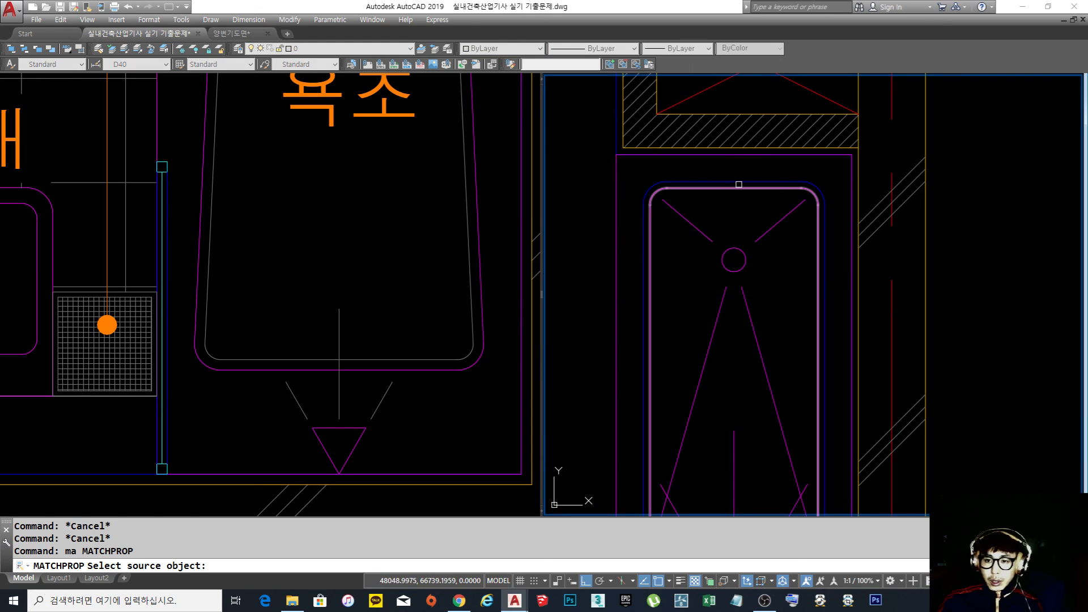
click(744, 183)
click(804, 187)
click(738, 243)
click(735, 244)
click(662, 190)
click(781, 316)
click(709, 239)
Match the blue outline's properties onto the vertical centre line and the two short diagonals at the tub's triangle end
scroll(728, 251, down, 2)
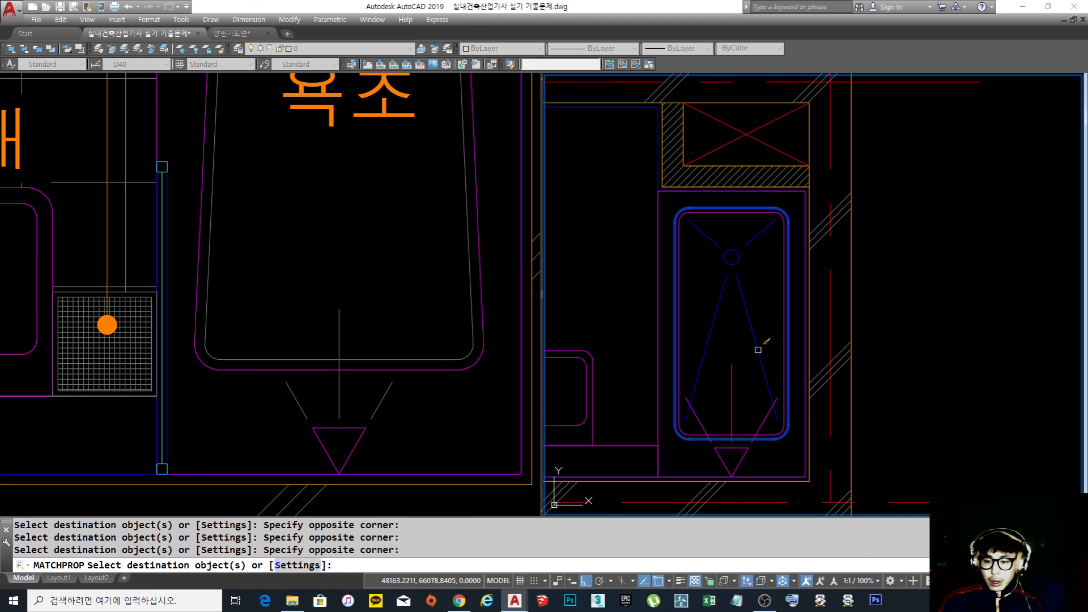
middle_drag(734, 398, 730, 313)
scroll(731, 314, up, 2)
click(753, 315)
click(669, 239)
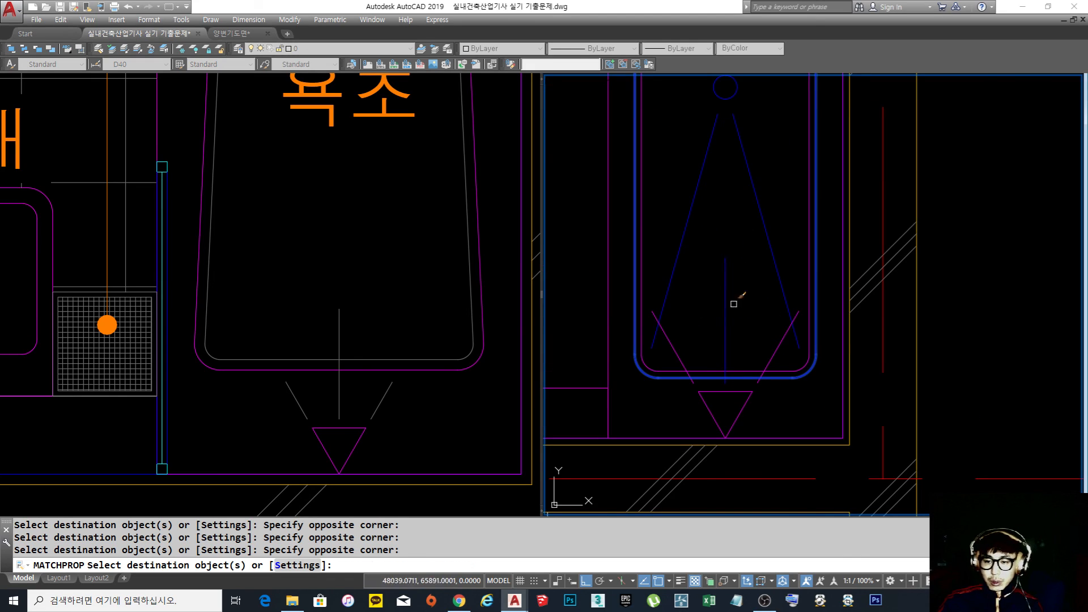
click(785, 343)
click(680, 343)
key(Return)
click(767, 418)
click(701, 403)
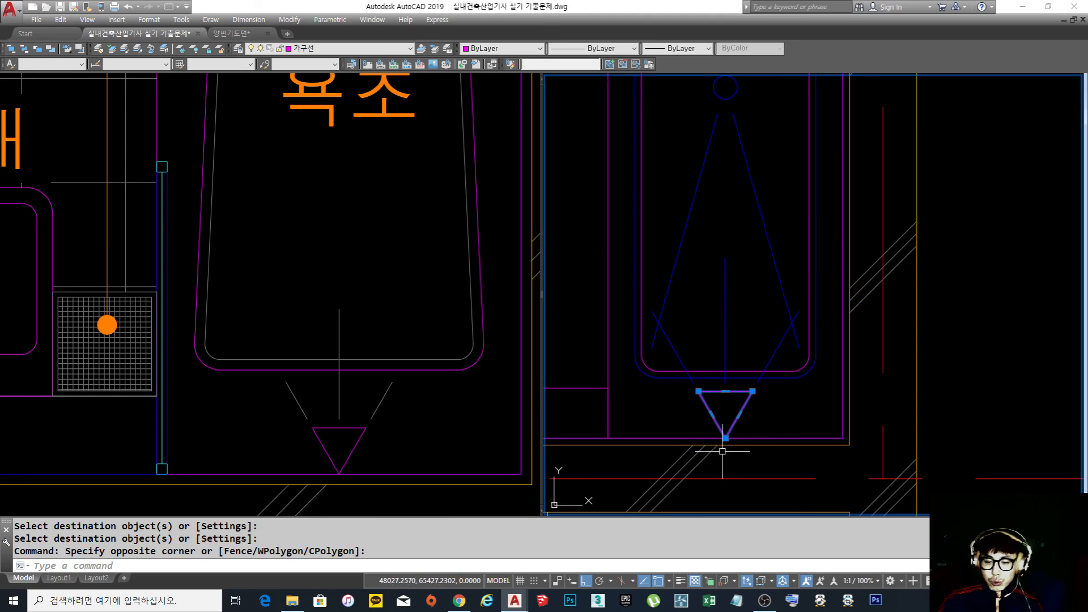
key(Escape)
Compare both bathroom plans and examine the thin partition between the washbasin and bathtub in the reference plan
scroll(780, 376, down, 3)
middle_drag(788, 386, 786, 417)
scroll(777, 415, up, 1)
middle_drag(779, 377, 789, 383)
click(487, 428)
scroll(486, 428, down, 4)
middle_drag(464, 404, 465, 436)
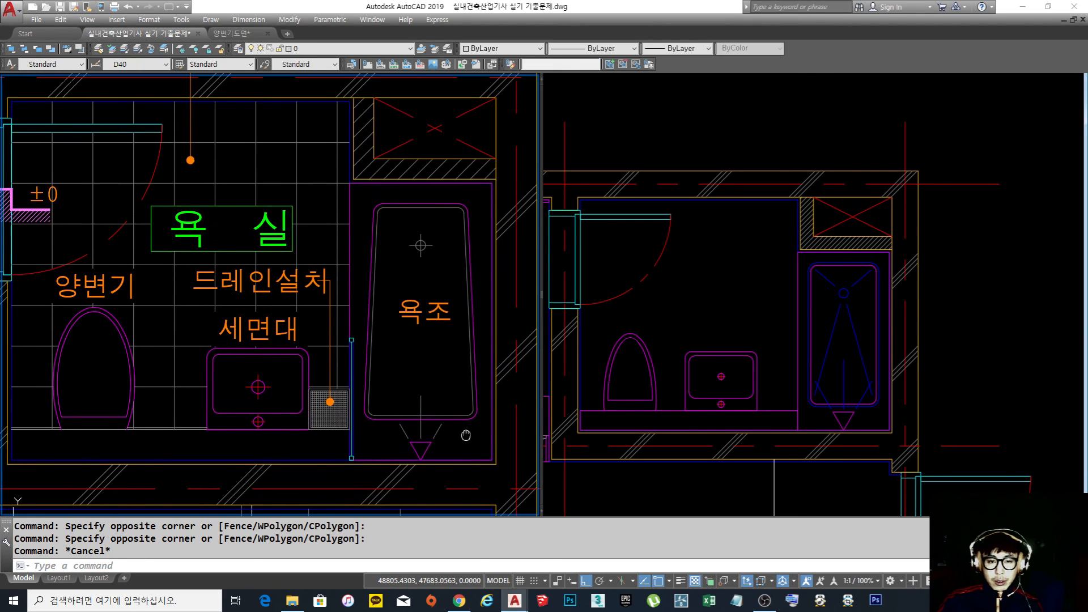
click(794, 357)
middle_drag(782, 359, 771, 332)
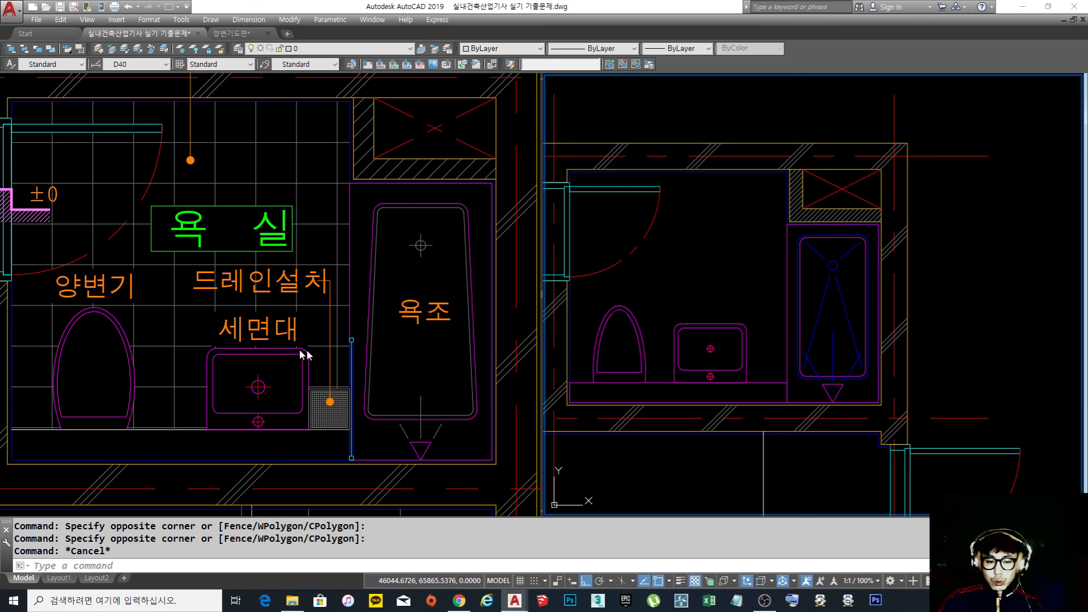
click(379, 359)
scroll(430, 330, up, 1)
scroll(408, 325, up, 1)
click(340, 245)
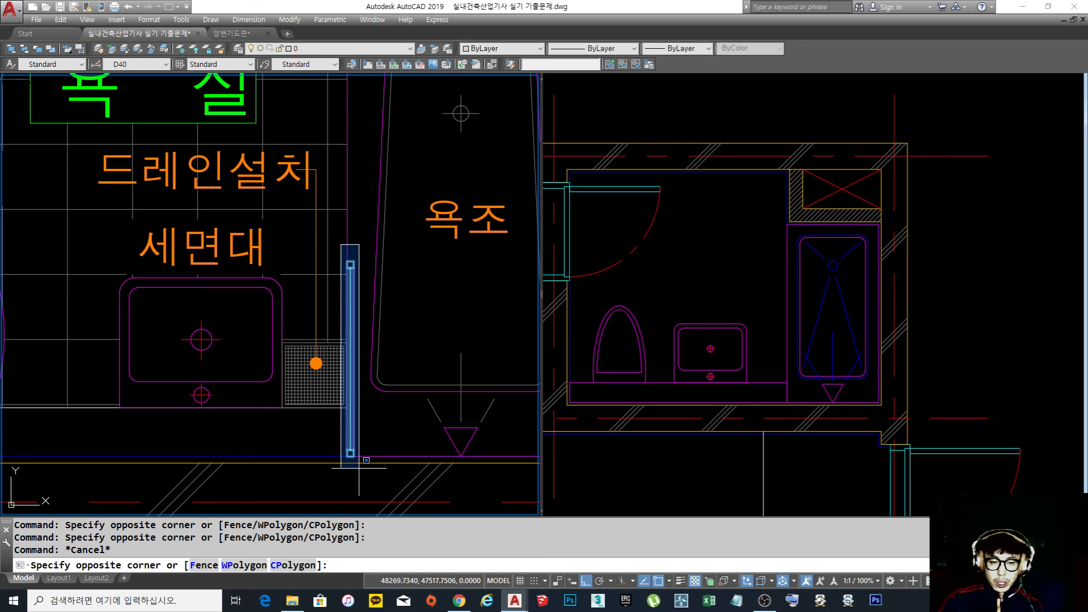
click(358, 468)
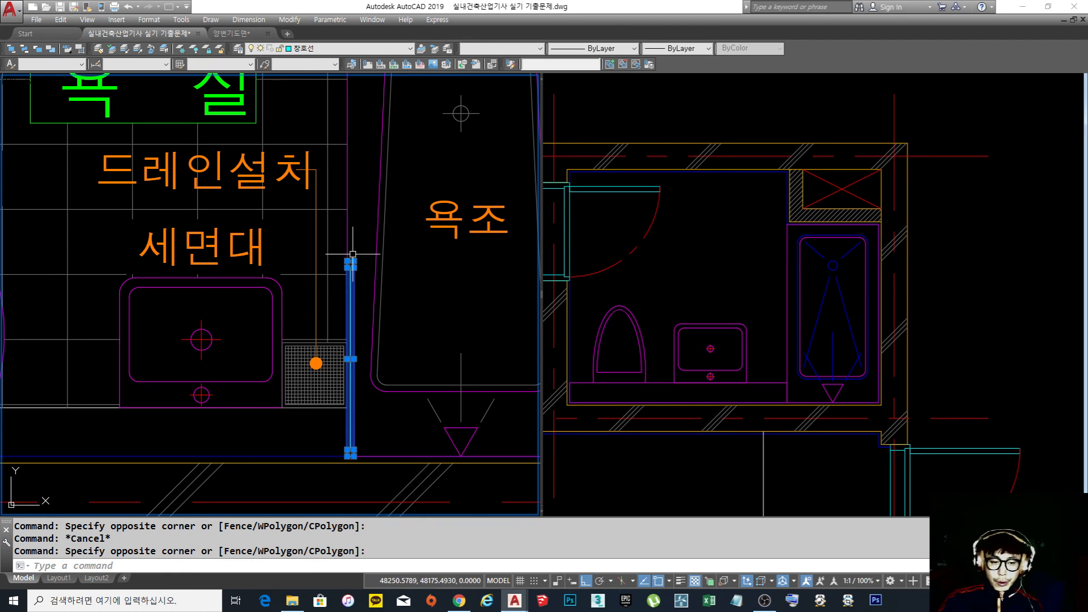
key(Escape)
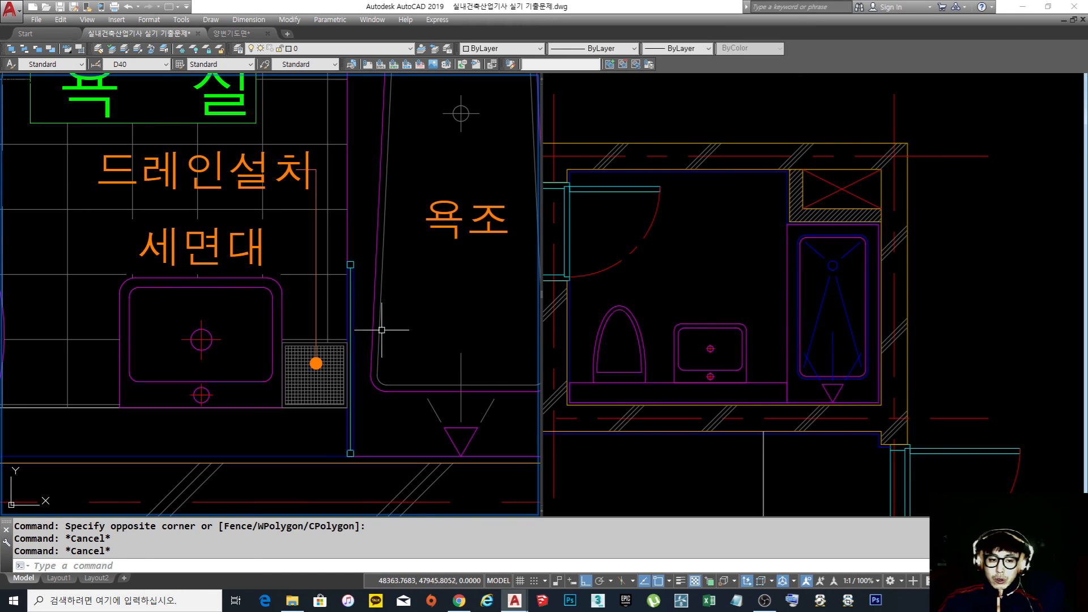
Draw a 20 by 20 square inside the lower-left part of the bathtub enclosure
click(775, 306)
middle_drag(799, 392, 756, 346)
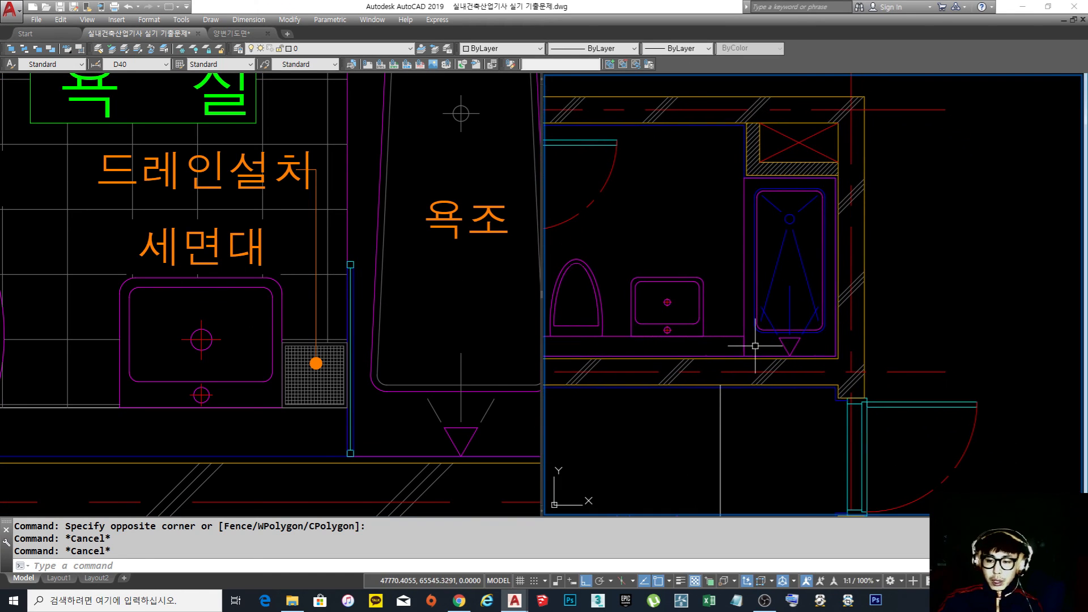
scroll(755, 348, up, 4)
text(rec)
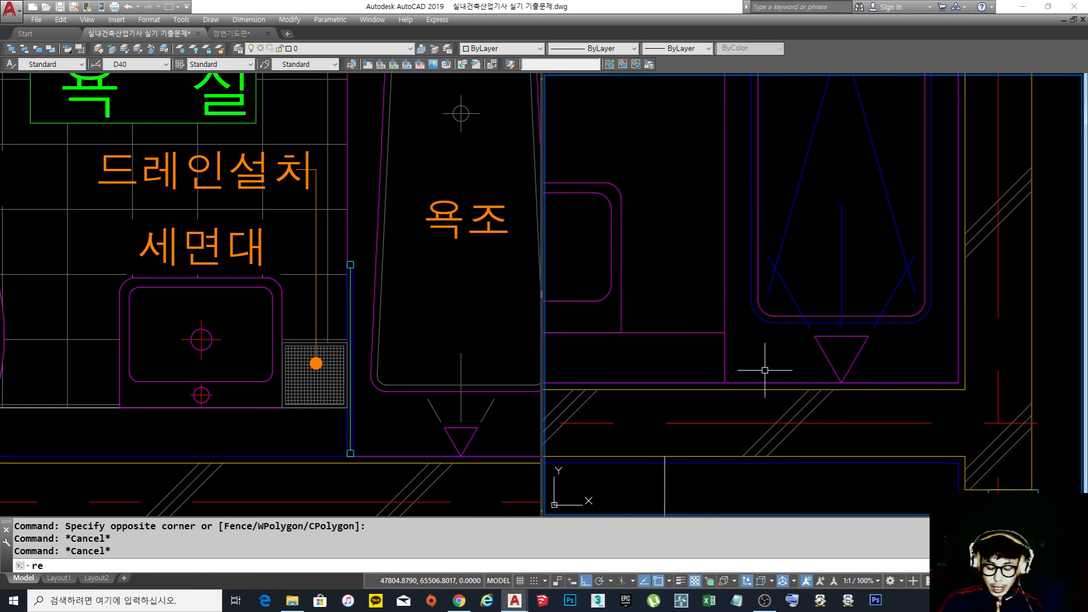
key(Return)
click(757, 370)
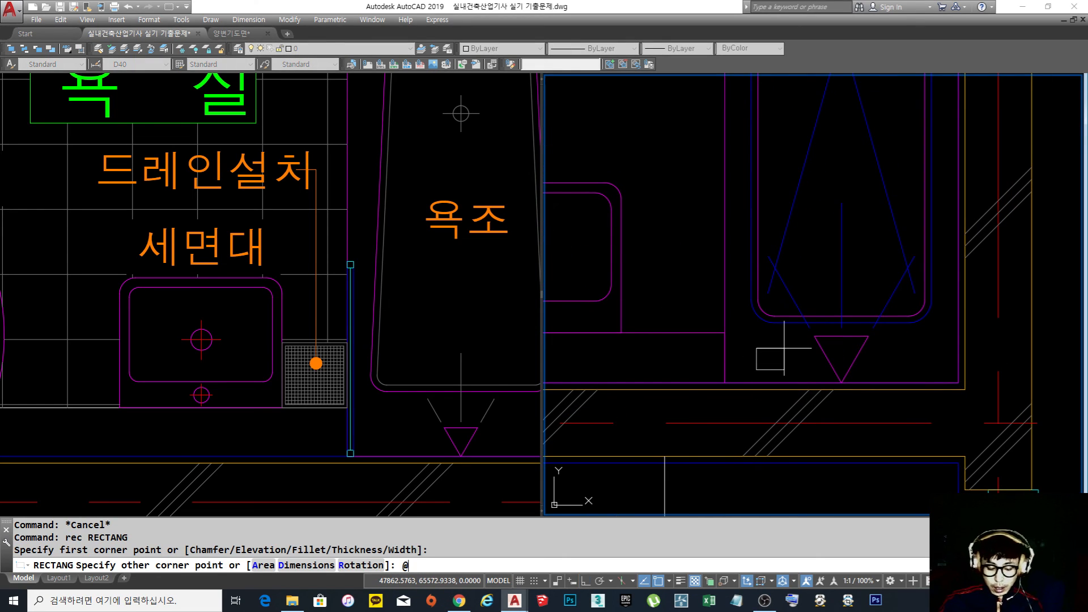
text(@20,20)
key(Return)
Move the small square by its lower-left corner onto the bathtub enclosure's lower-left corner
text(m)
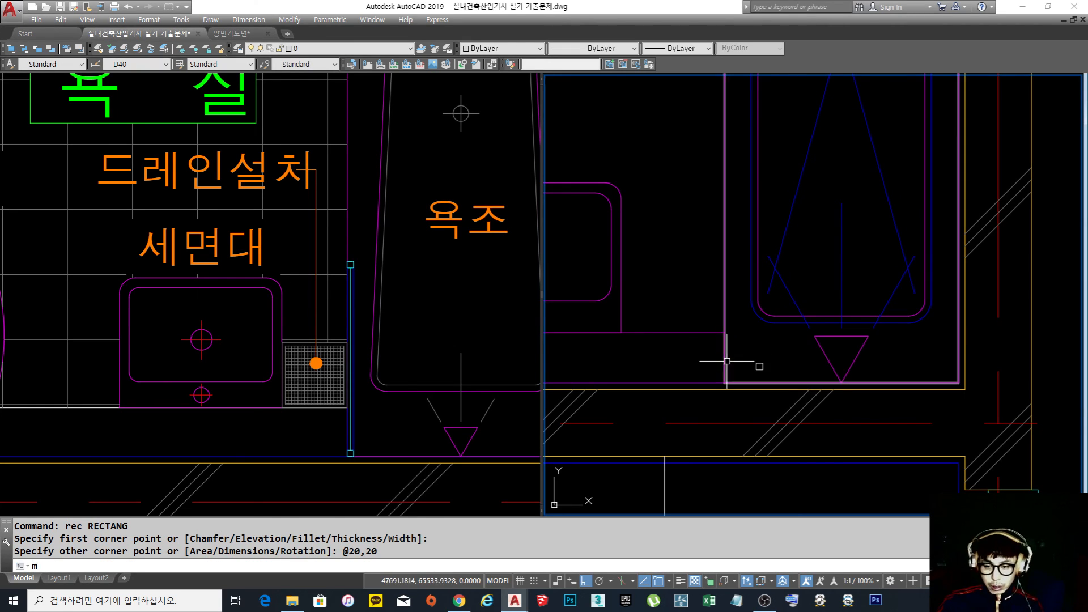
scroll(737, 364, up, 4)
key(Return)
drag(765, 323, 864, 411)
key(Return)
click(813, 388)
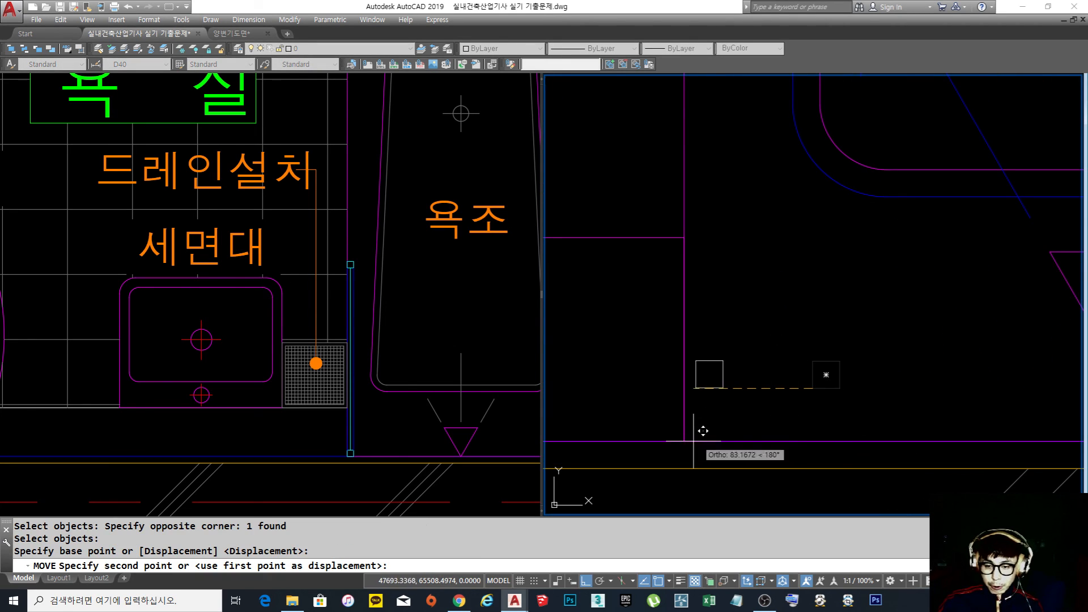
click(685, 441)
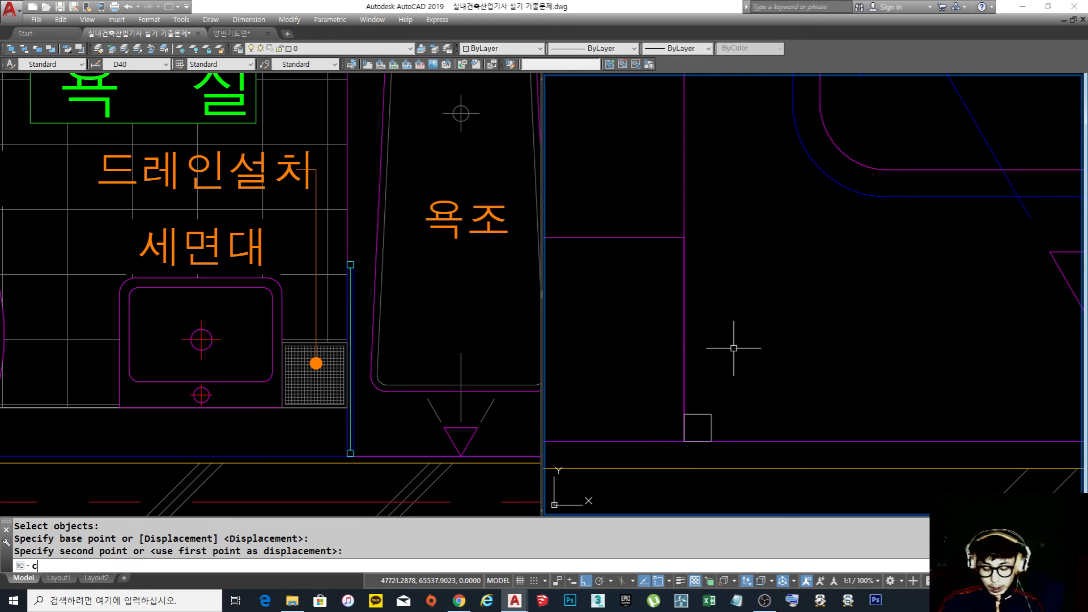
text(co)
key(Return)
click(732, 396)
click(682, 436)
key(Return)
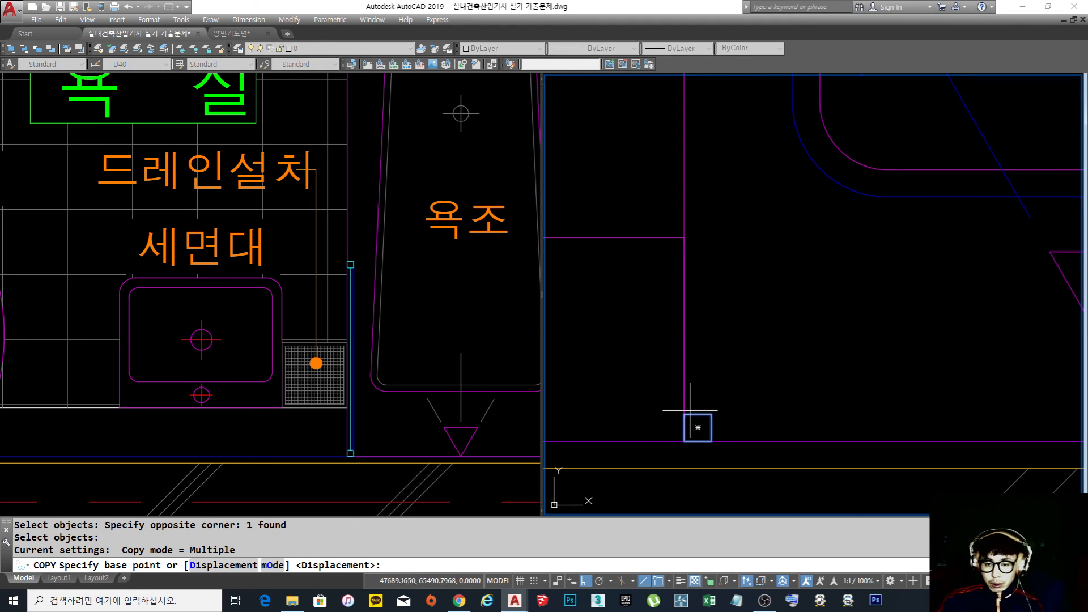
key(Escape)
Copy the small square from its upper-left corner to the bathtub enclosure's upper-left corner
key(space)
click(729, 423)
click(711, 404)
click(731, 412)
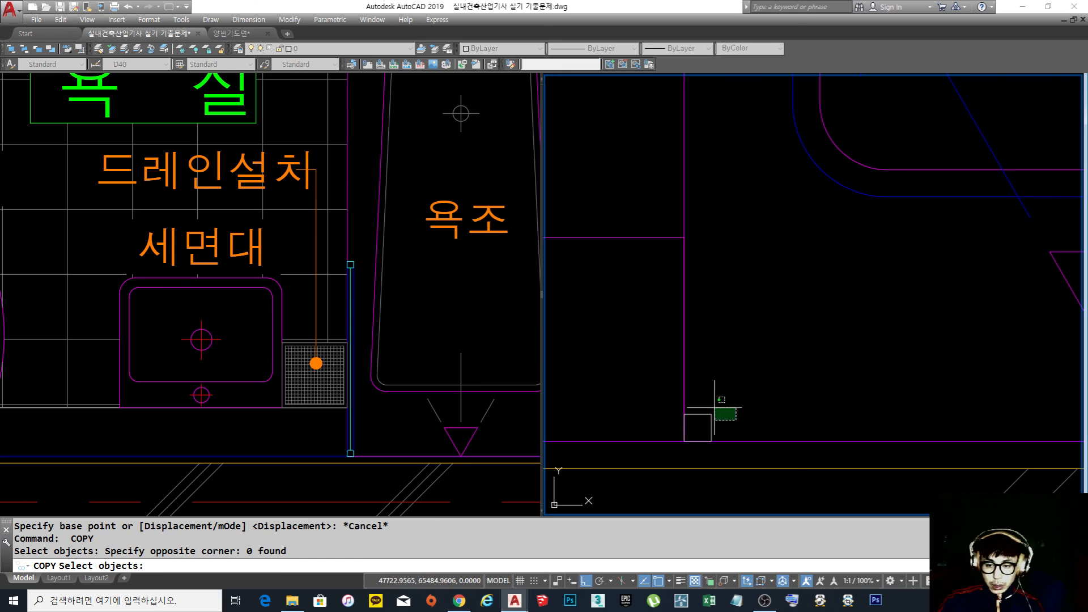
click(695, 421)
key(space)
click(684, 415)
scroll(690, 376, down, 4)
middle_drag(690, 376, 699, 491)
scroll(700, 222, up, 3)
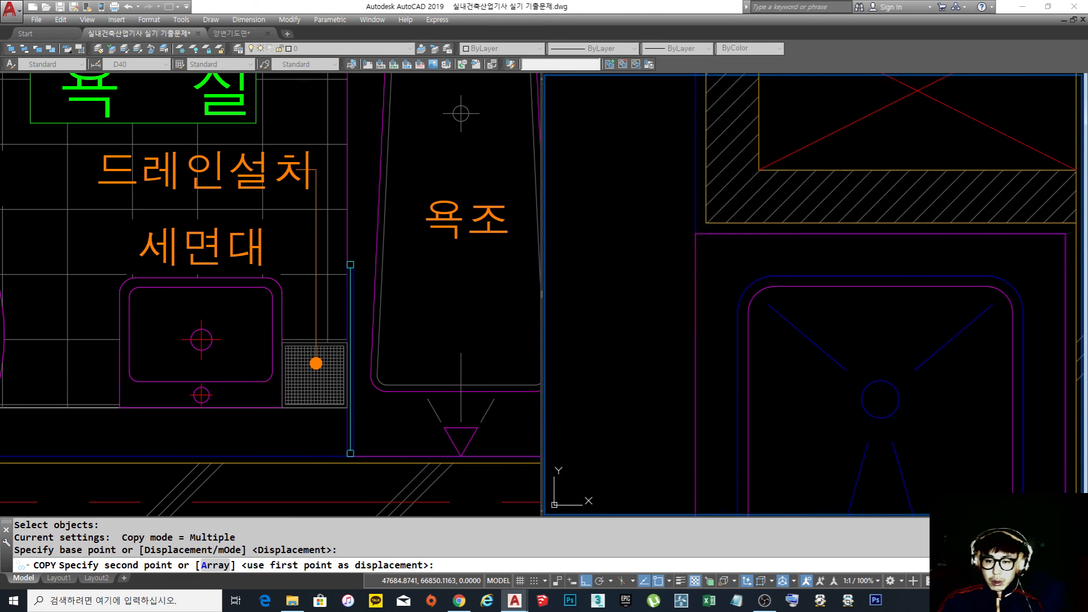
scroll(720, 254, down, 4)
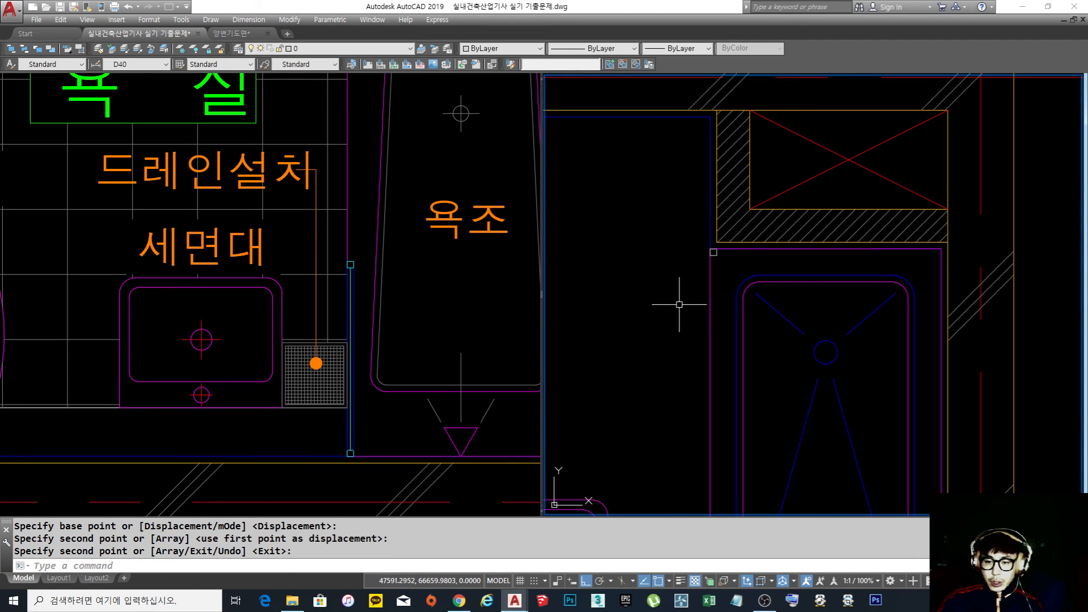
Move the copied square 600 straight down along the bathtub enclosure's edge
text(m)
key(Return)
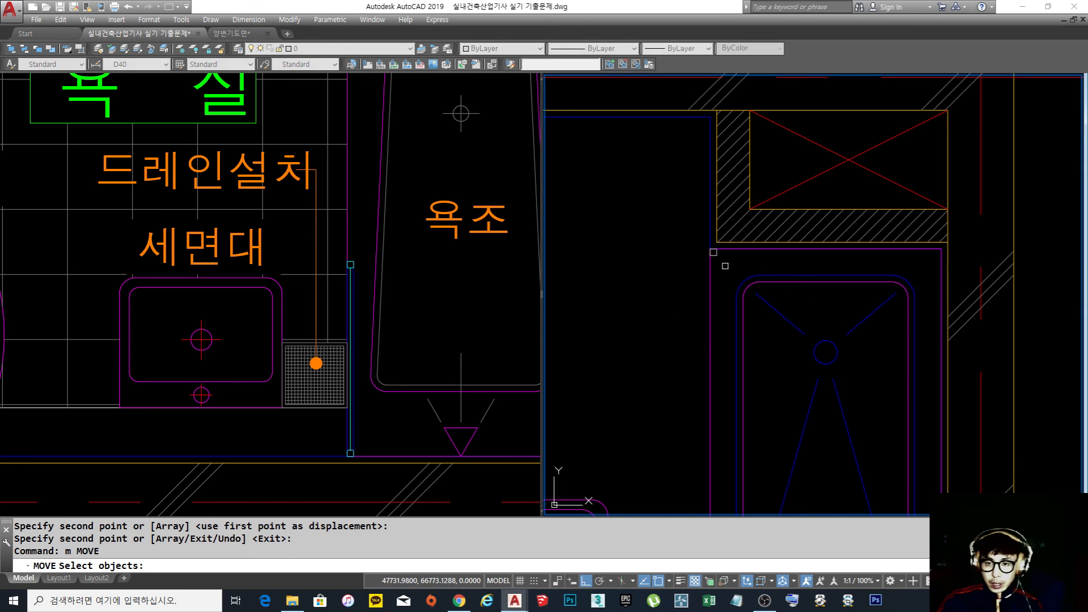
click(713, 252)
key(Return)
click(671, 271)
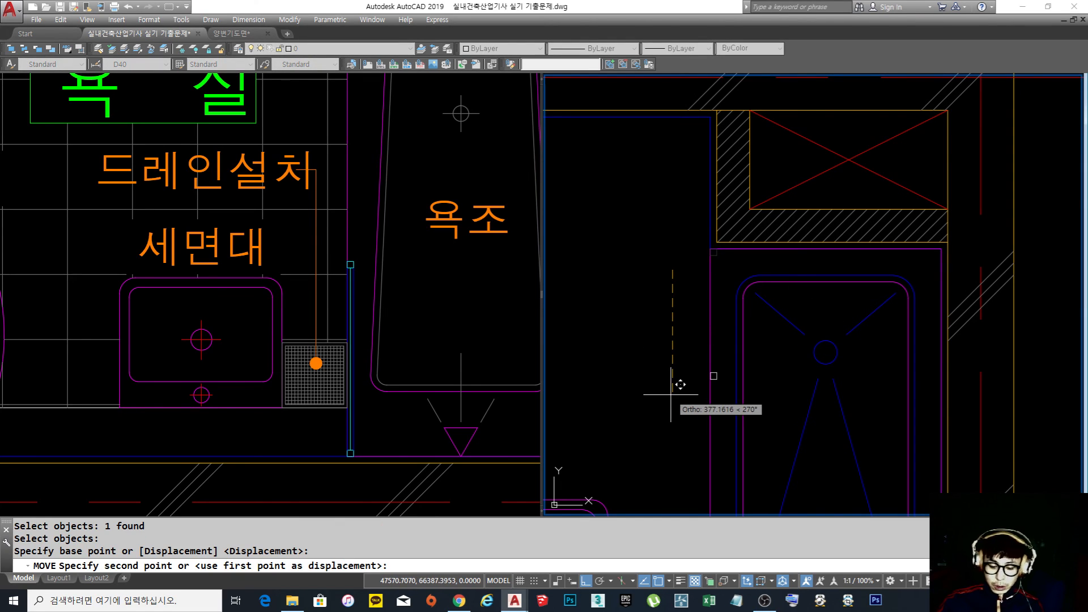
text(600)
key(Return)
scroll(785, 318, down, 3)
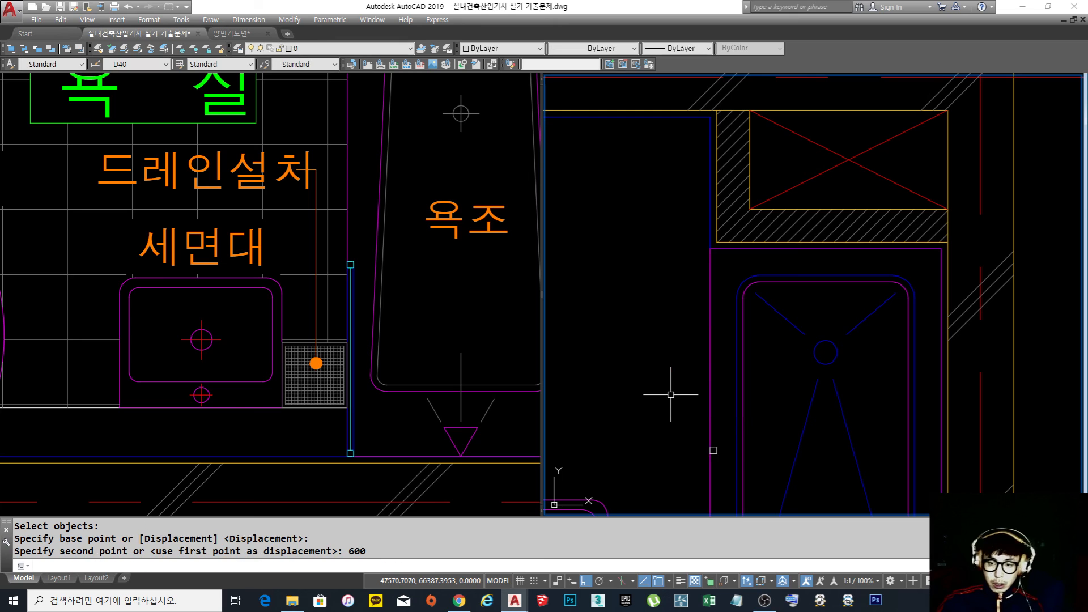
Move the upper square another 100 straight down along the enclosure's edge
scroll(761, 365, up, 3)
middle_drag(792, 339, 765, 340)
scroll(759, 337, up, 2)
text(m)
key(Return)
click(691, 288)
click(713, 327)
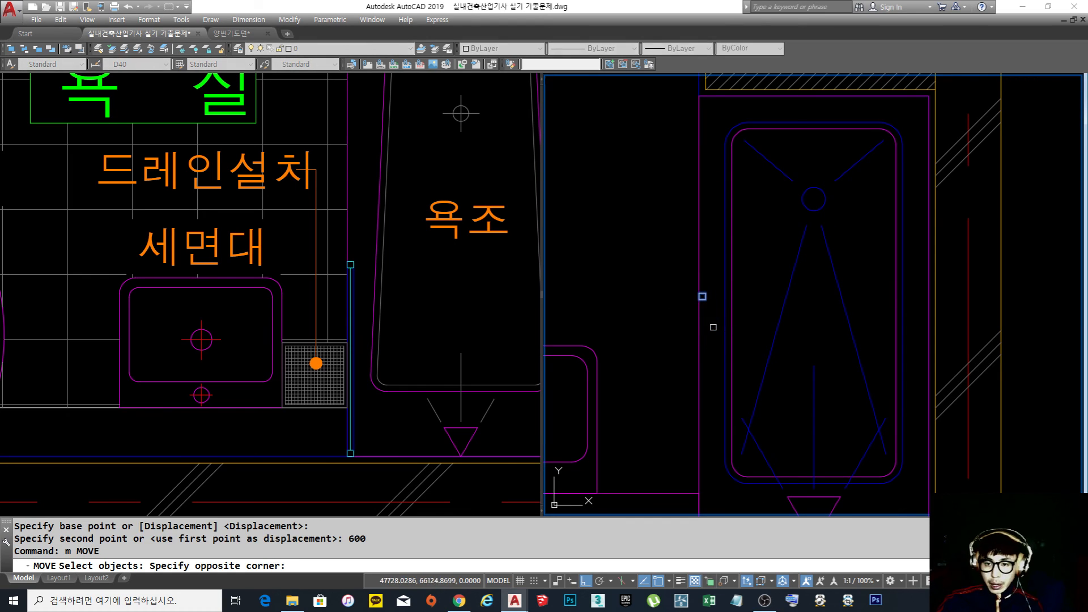
key(Return)
click(643, 348)
text(100)
key(Return)
key(Escape)
scroll(717, 375, down, 2)
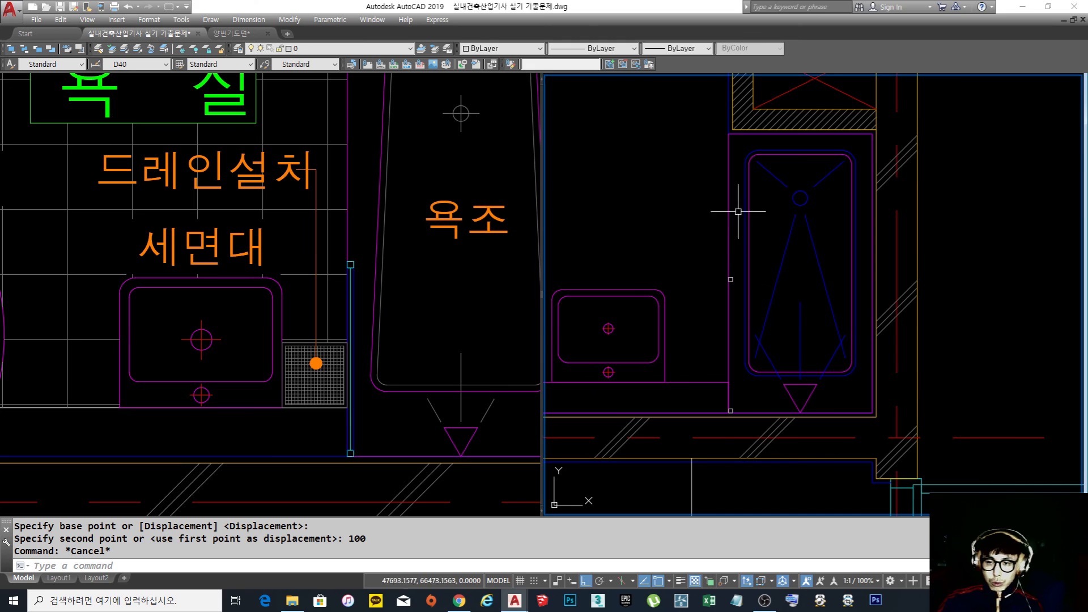
Draw a narrow rectangle spanning between the two small end squares to form the partition panel
middle_drag(769, 376, 764, 363)
text(re)
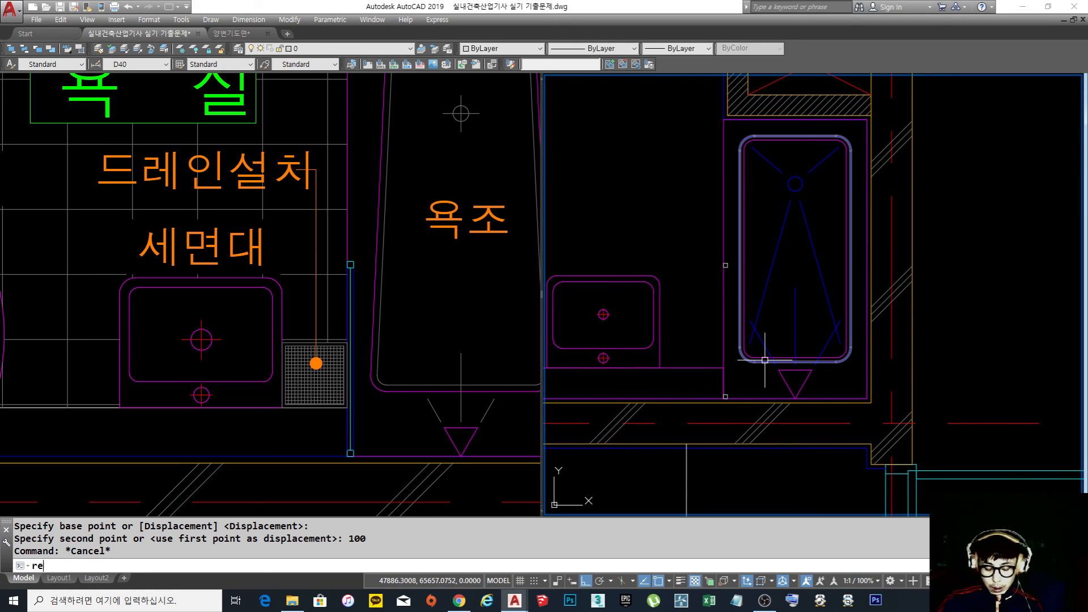
text(c)
key(Return)
scroll(728, 288, up, 4)
click(717, 235)
scroll(715, 247, down, 4)
scroll(722, 346, up, 3)
click(720, 377)
Draw a vertical centre line through the partition panel, from the lower end square to the upper end square
scroll(739, 399, up, 2)
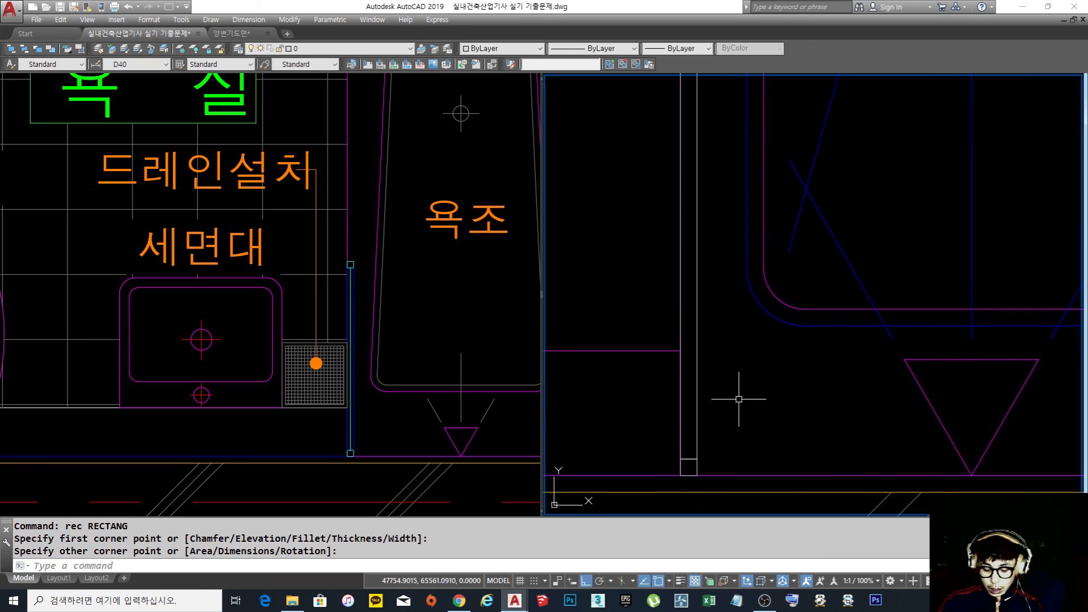
text(l)
key(Return)
click(693, 458)
scroll(710, 420, down, 3)
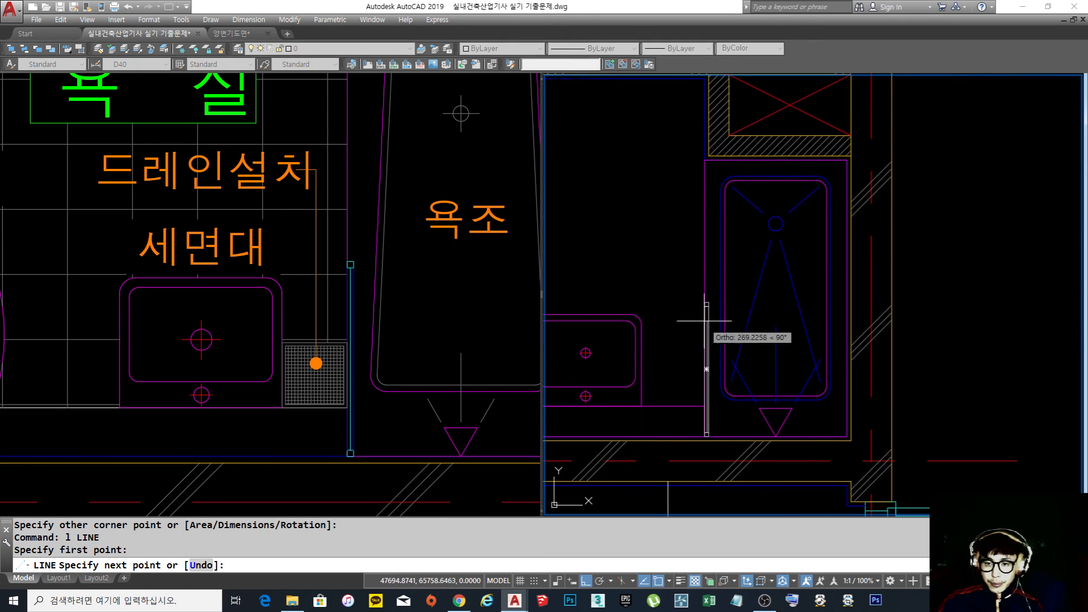
scroll(704, 310, up, 4)
click(716, 301)
key(Return)
scroll(720, 298, down, 2)
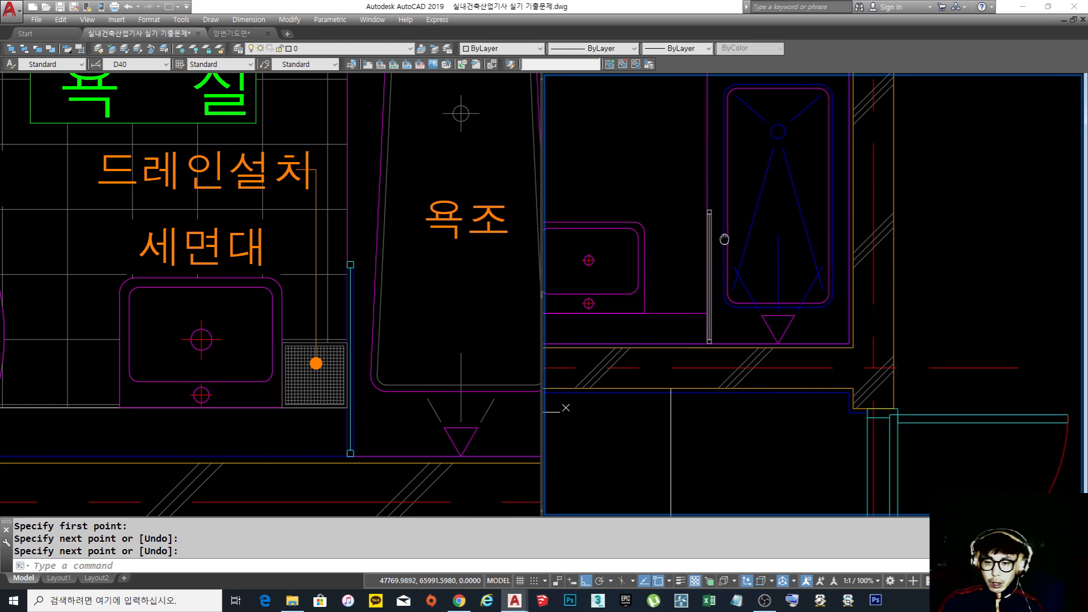
Put the partition's end squares, panel and centre line on the layer 창호선
click(689, 181)
click(721, 420)
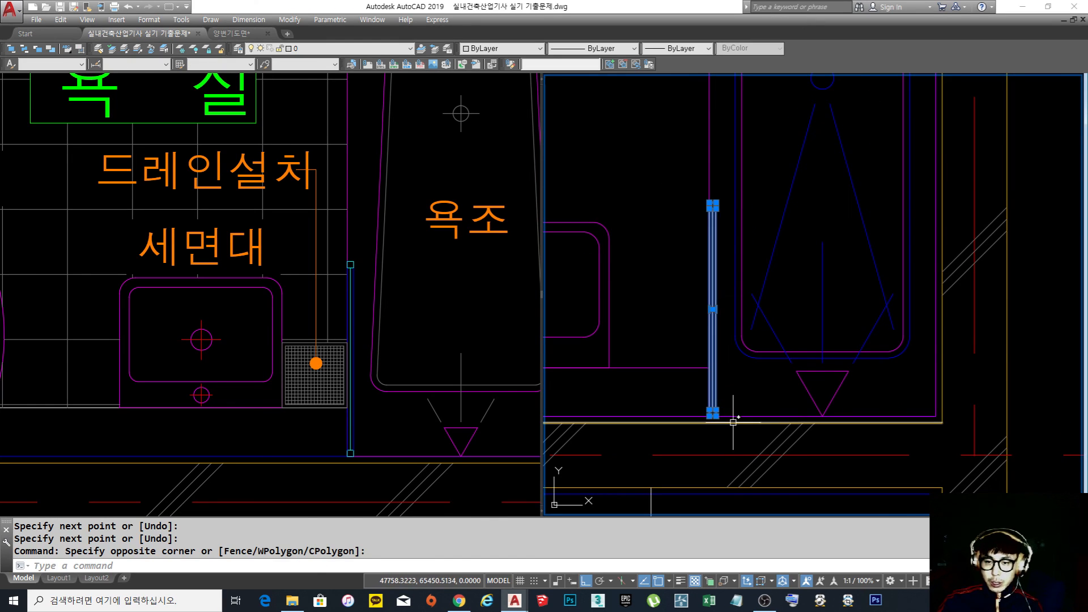
click(338, 50)
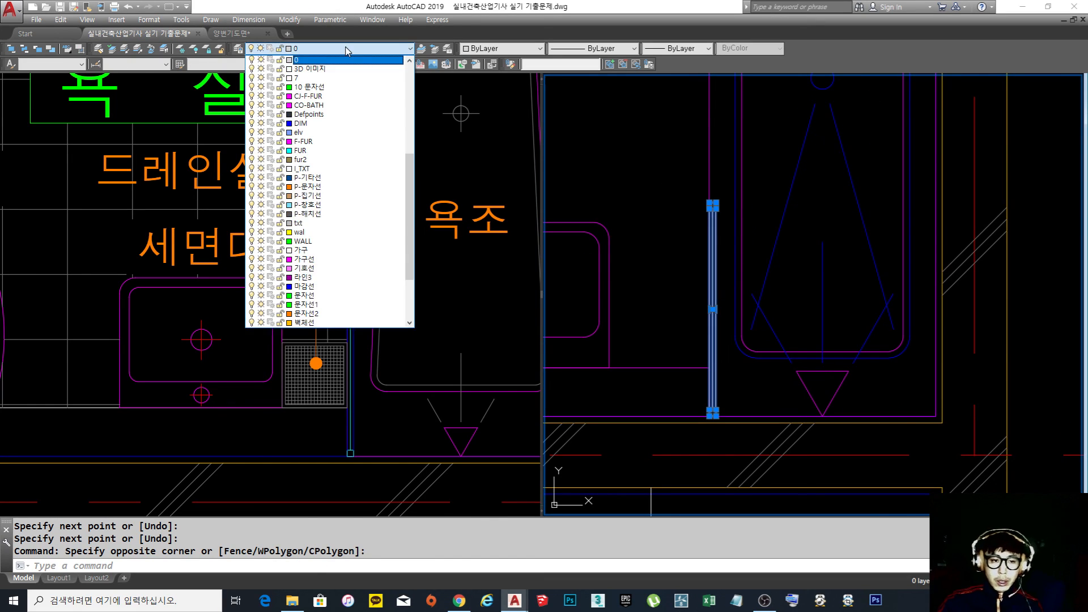
scroll(342, 305, down, 1)
click(340, 290)
key(Escape)
key(Escape)
Set the colour of the partition's panel rectangle to Color 8
scroll(724, 211, up, 7)
click(684, 226)
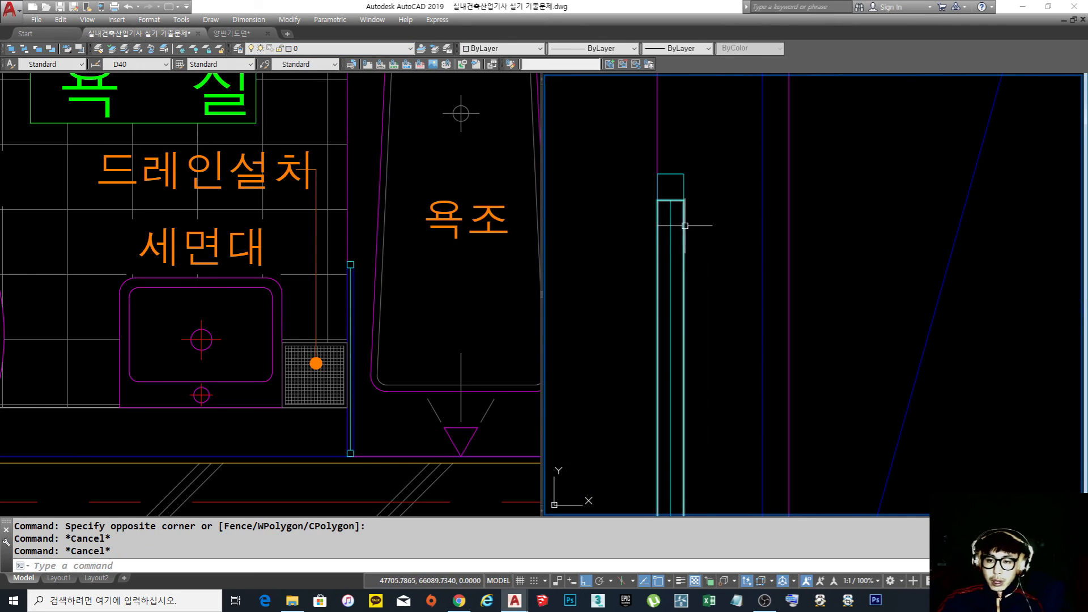
click(337, 49)
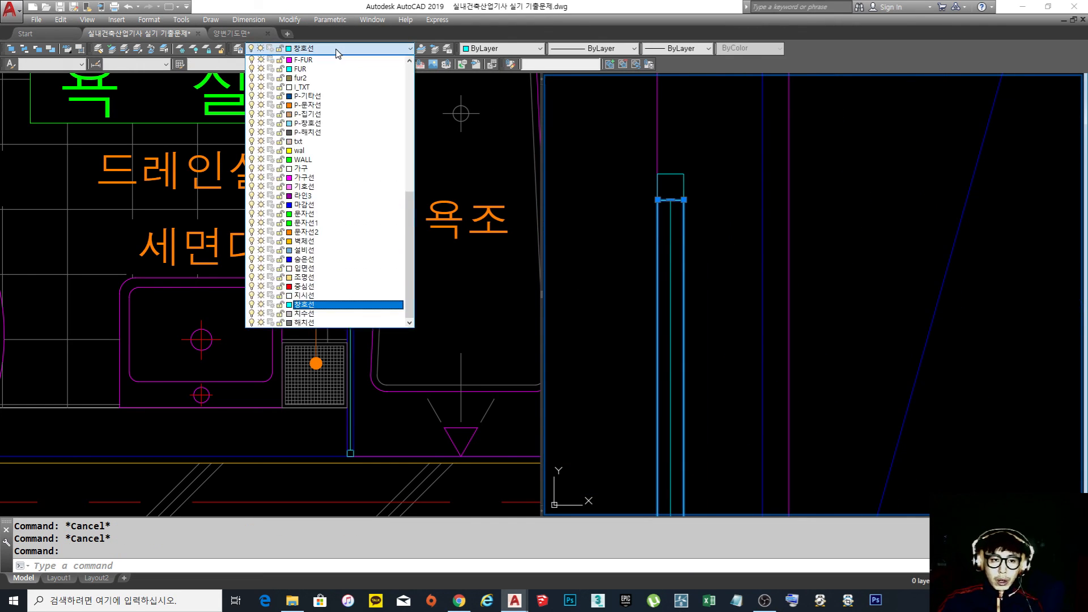
click(338, 49)
click(502, 49)
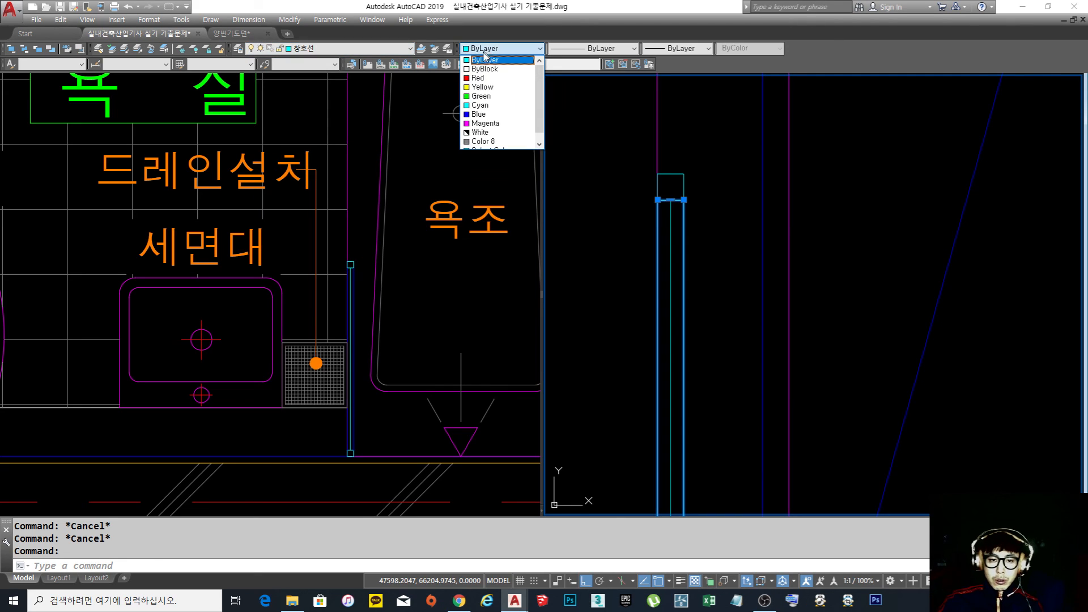
click(494, 141)
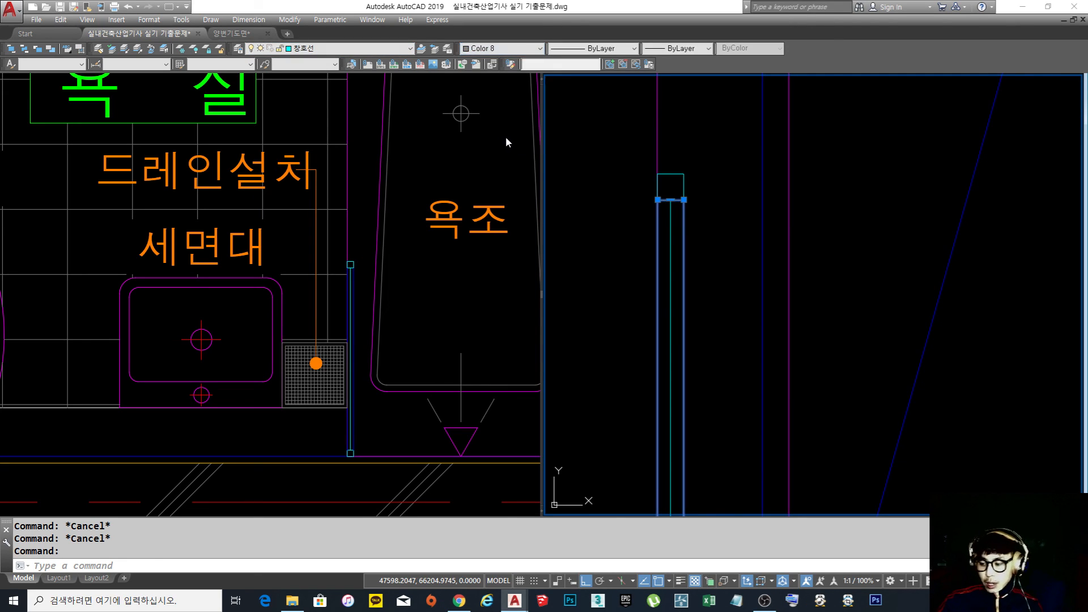
key(Escape)
Examine the partition beside the bathtub and compare it with the reference plan
scroll(683, 187, down, 5)
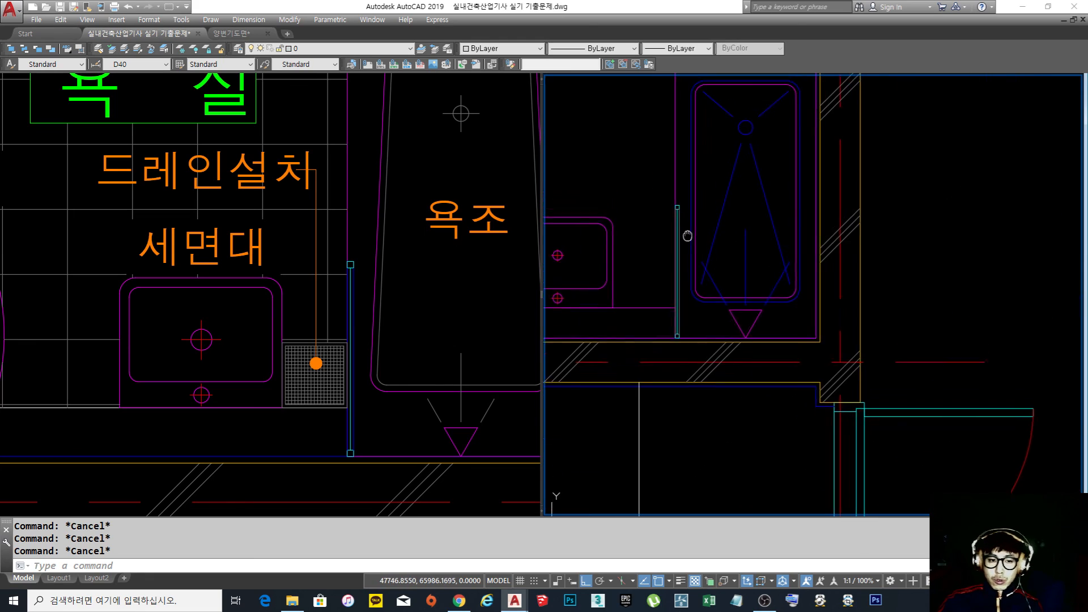
scroll(680, 239, up, 2)
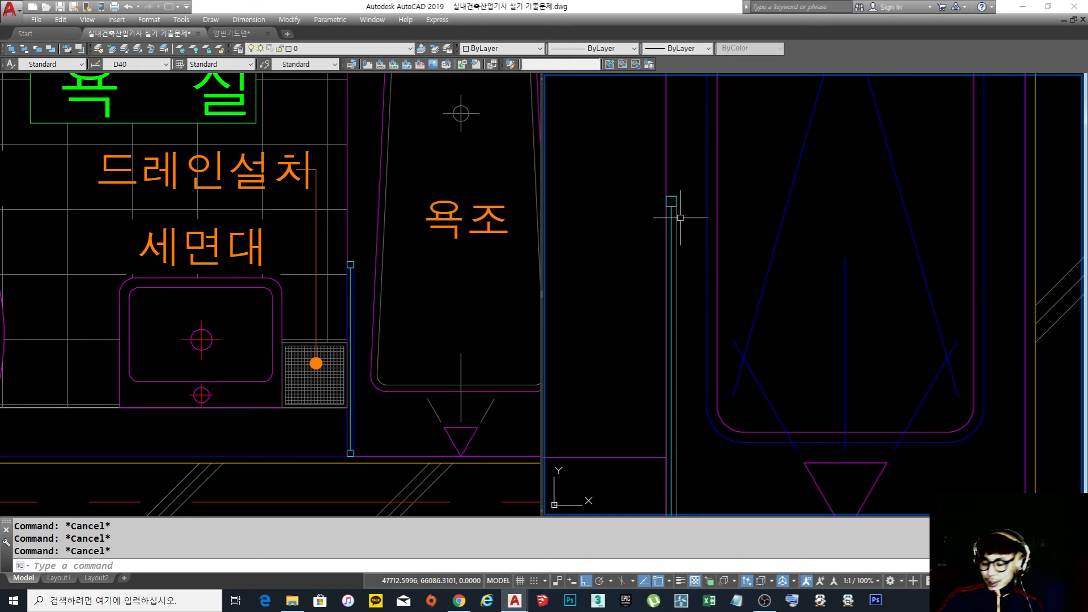
scroll(677, 224, down, 3)
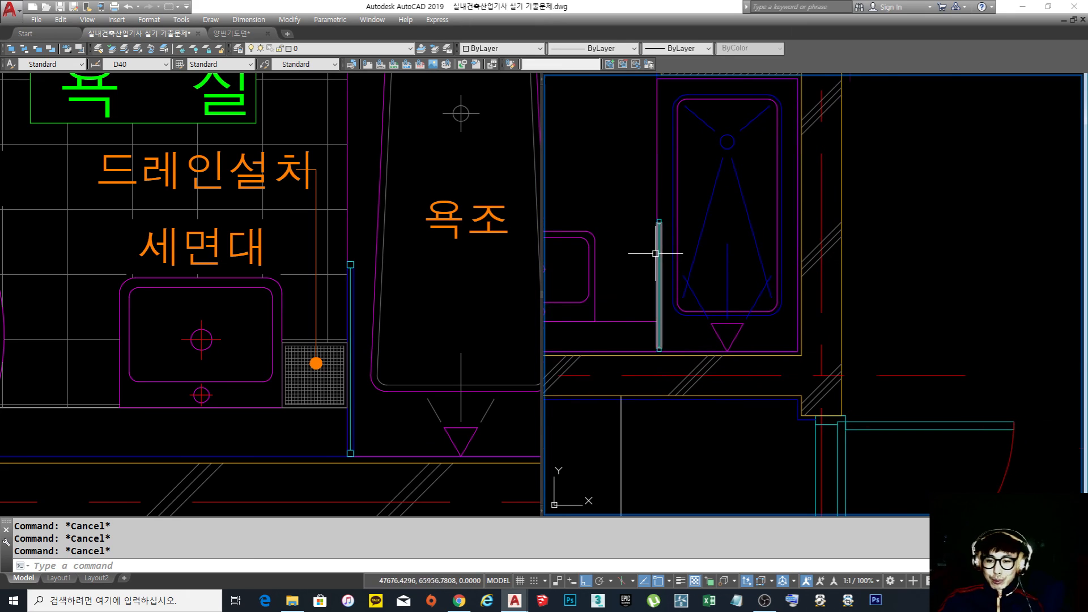
scroll(671, 239, up, 2)
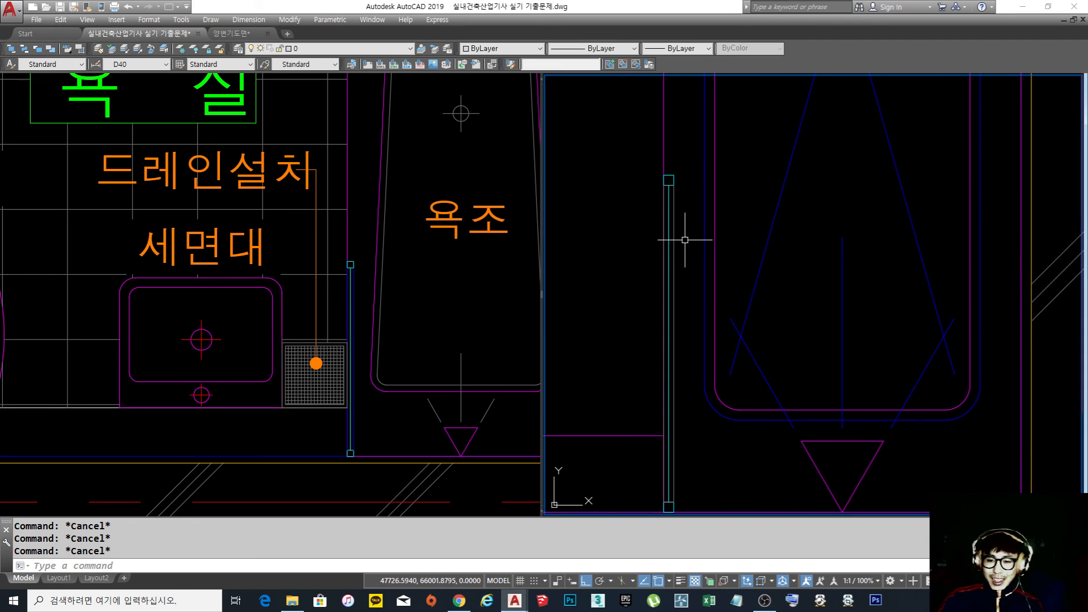
scroll(683, 240, down, 2)
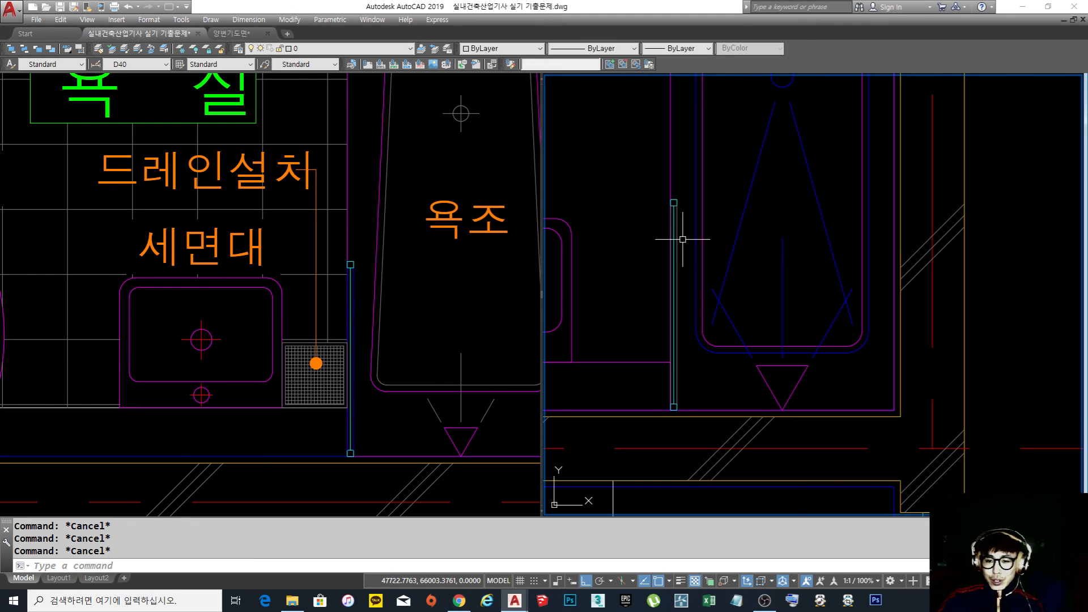
middle_drag(682, 263, 693, 259)
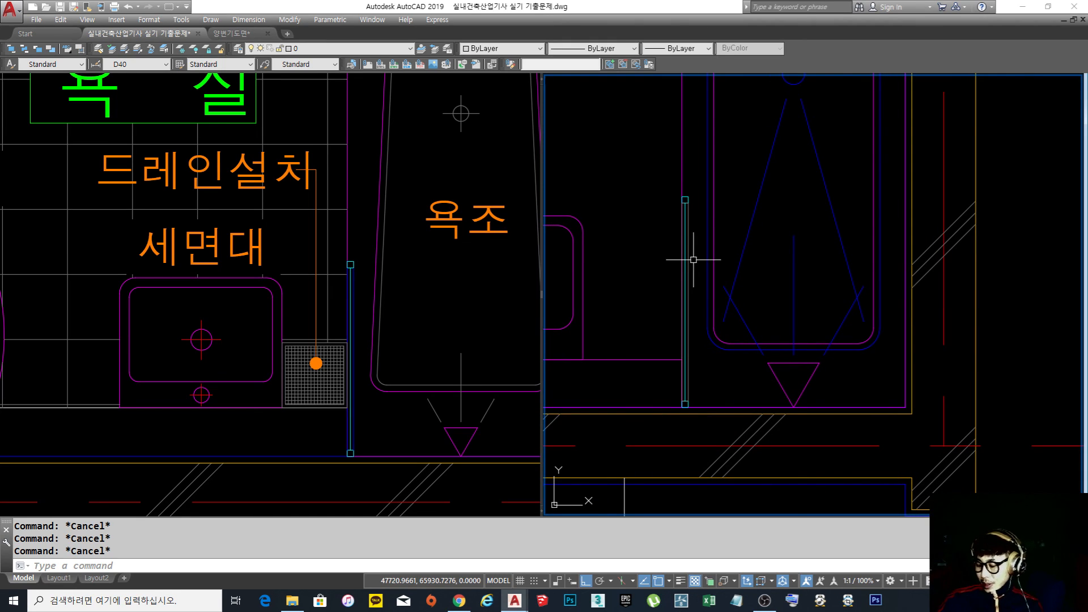
scroll(692, 247, up, 2)
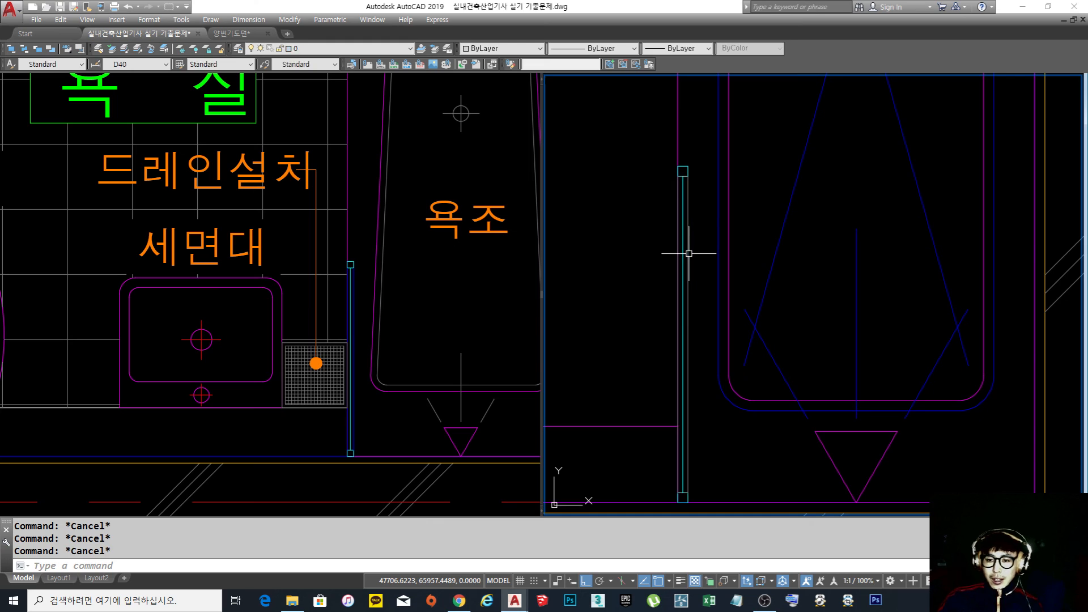
scroll(689, 253, down, 4)
scroll(760, 340, up, 3)
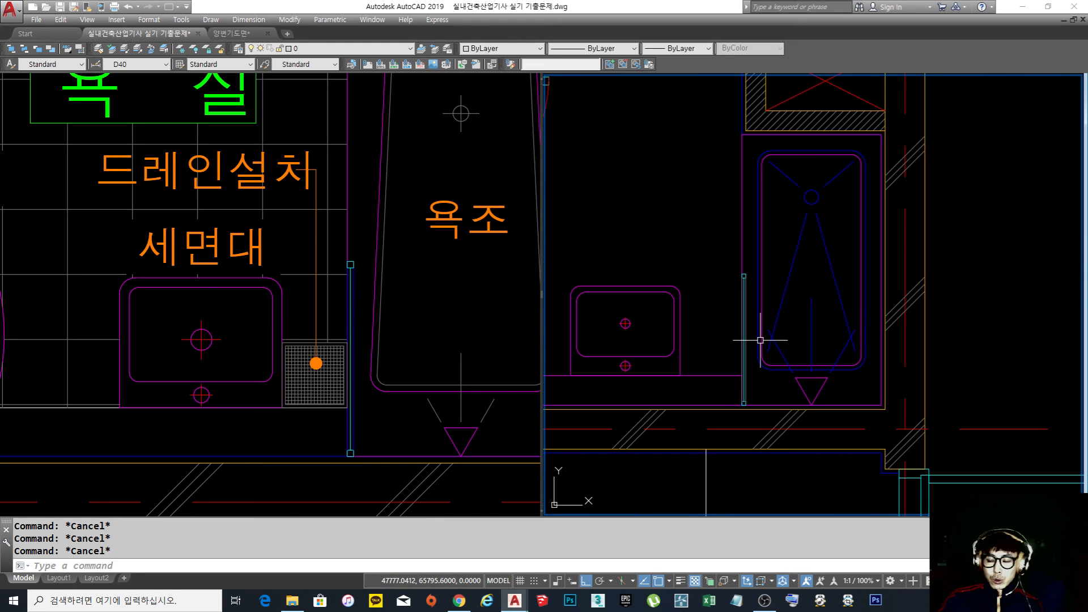
scroll(758, 356, up, 2)
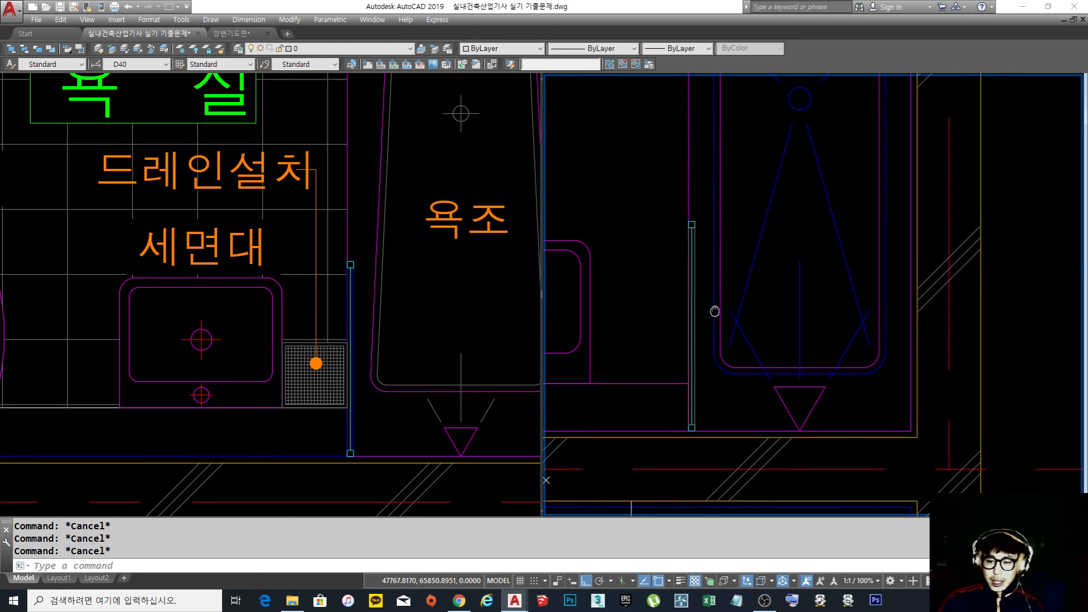
Draw a rectangle around the whole partition, from the upper square's upper-left corner to the lower square's lower-right corner
text(rec)
key(space)
scroll(697, 211, up, 4)
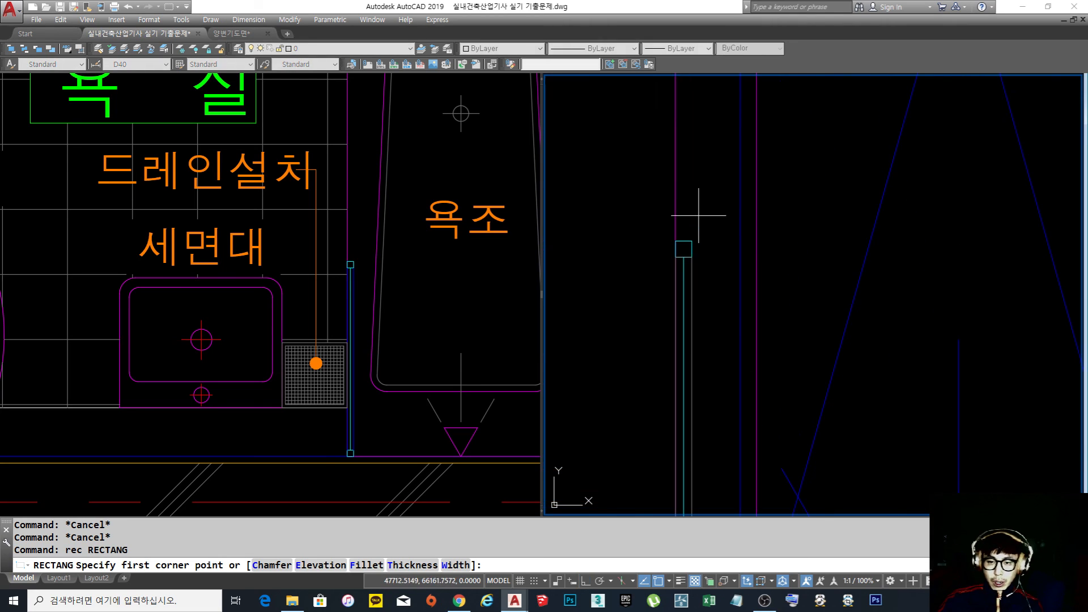
click(676, 239)
scroll(678, 179, down, 6)
scroll(669, 326, up, 4)
scroll(679, 275, up, 4)
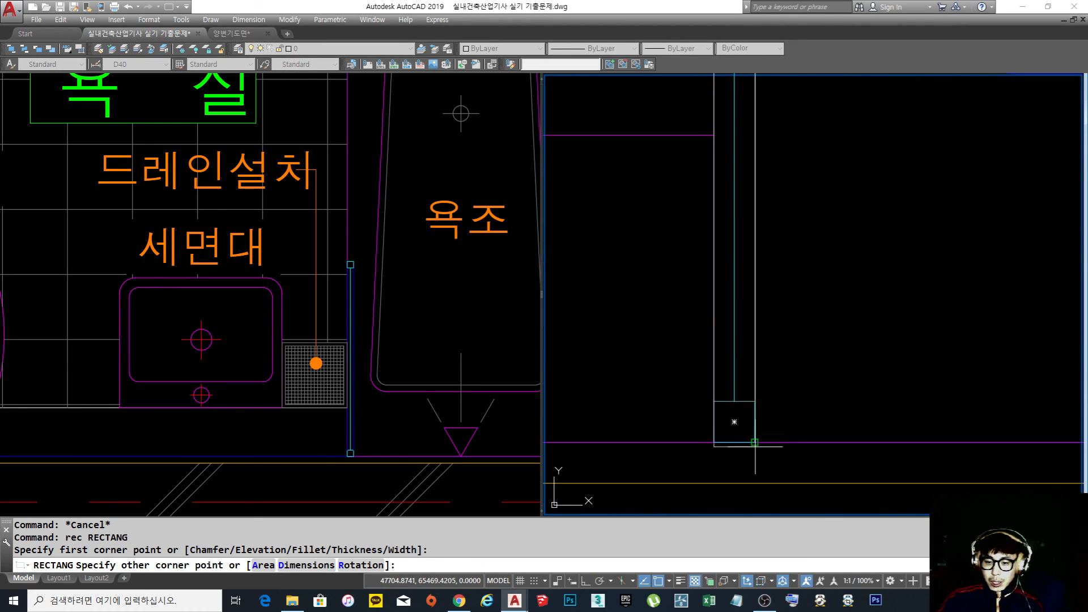
click(754, 444)
scroll(736, 332, down, 4)
middle_drag(735, 324, 729, 425)
Erase the partition's outer rectangle and upper end square, keeping the panel, centre line and lower square
text(e)
key(space)
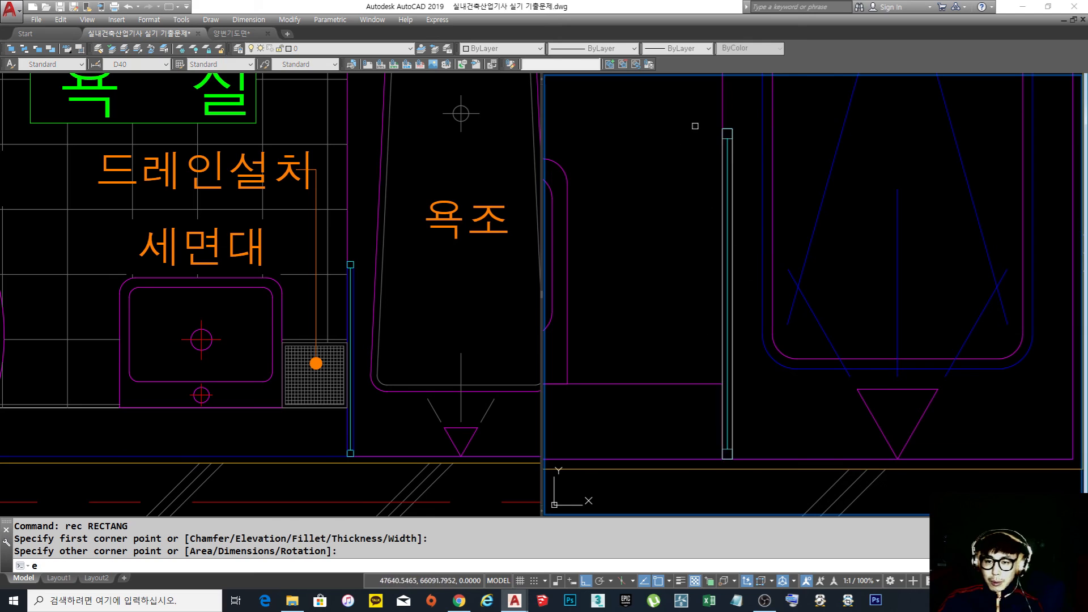
click(695, 115)
click(747, 475)
scroll(728, 458, up, 4)
shift+click(740, 446)
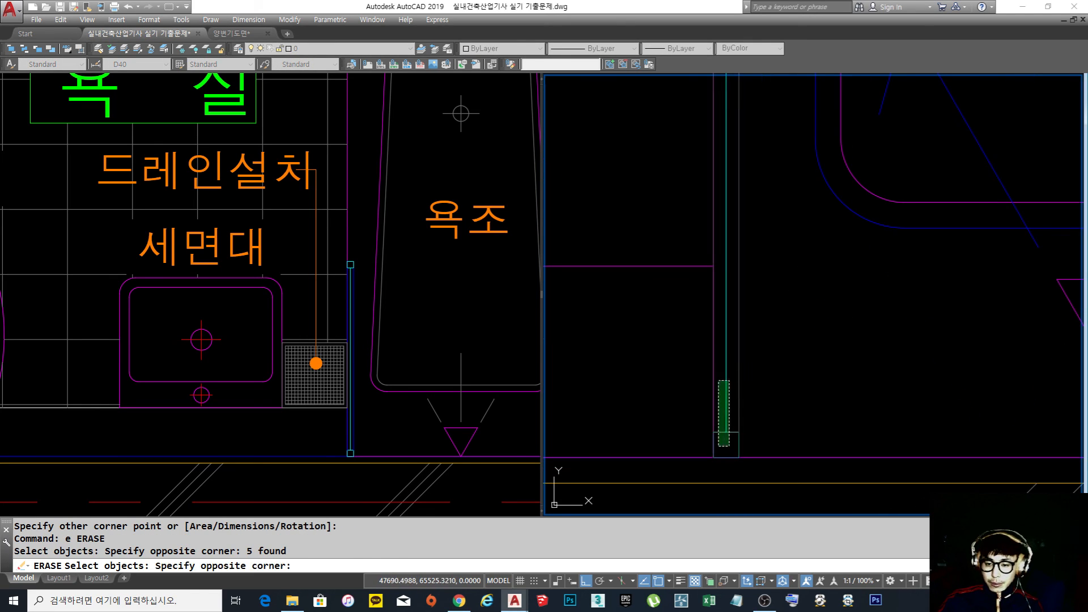
shift+click(722, 381)
scroll(738, 382, down, 6)
key(space)
Try to erase the partition's remaining panel, centre line and lower square, and undo that erase
scroll(740, 415, up, 5)
key(Escape)
key(Escape)
text(e)
click(703, 429)
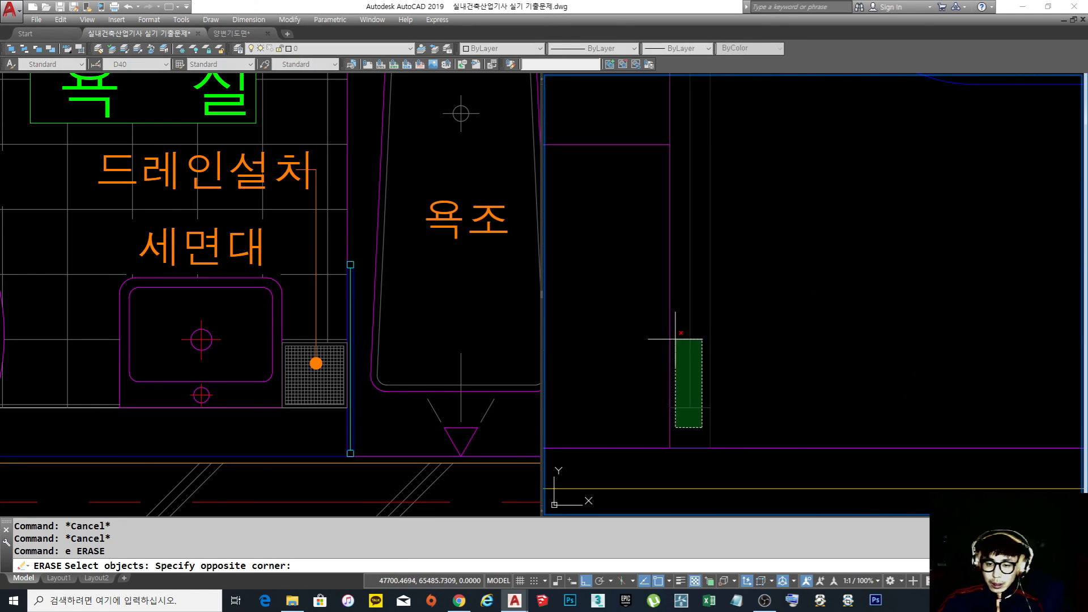
click(685, 354)
key(space)
scroll(695, 339, down, 5)
middle_drag(695, 339, 697, 399)
scroll(700, 408, down, 6)
scroll(733, 369, up, 2)
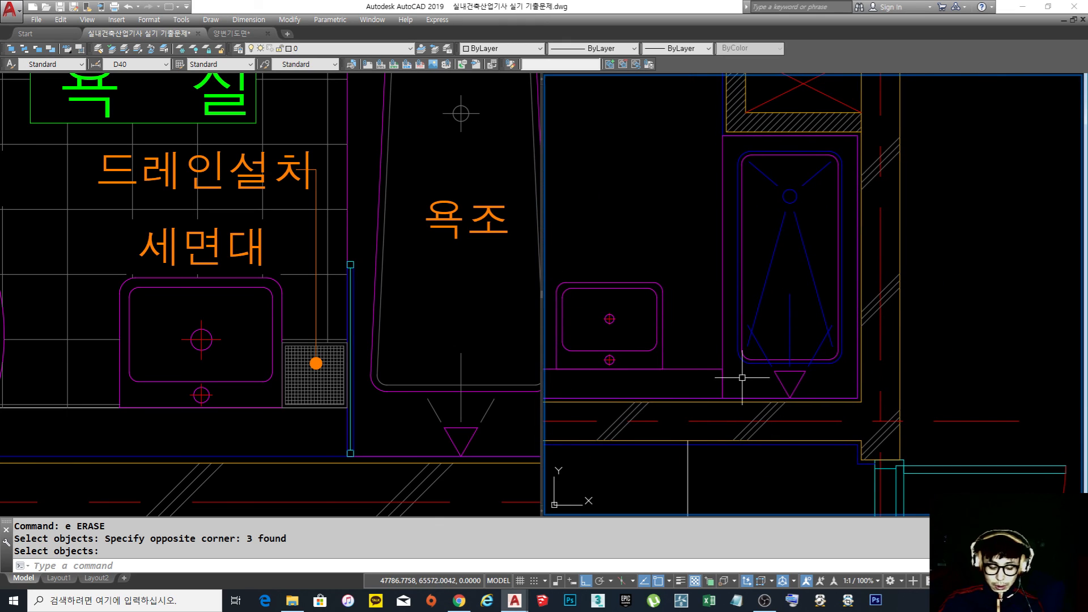
key(ctrl+z)
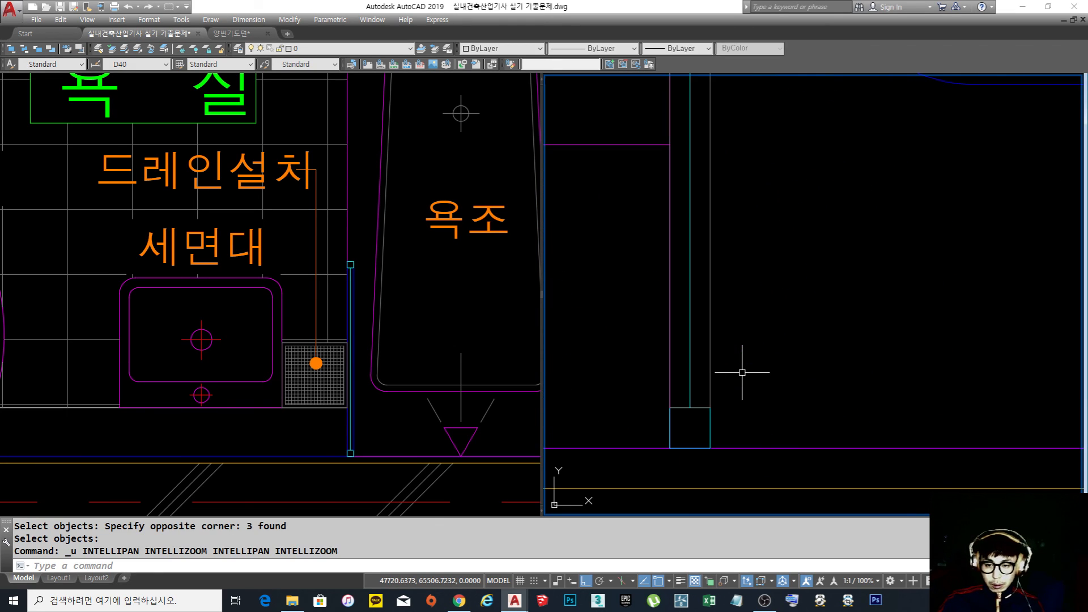
key(ctrl+z)
scroll(737, 371, up, 3)
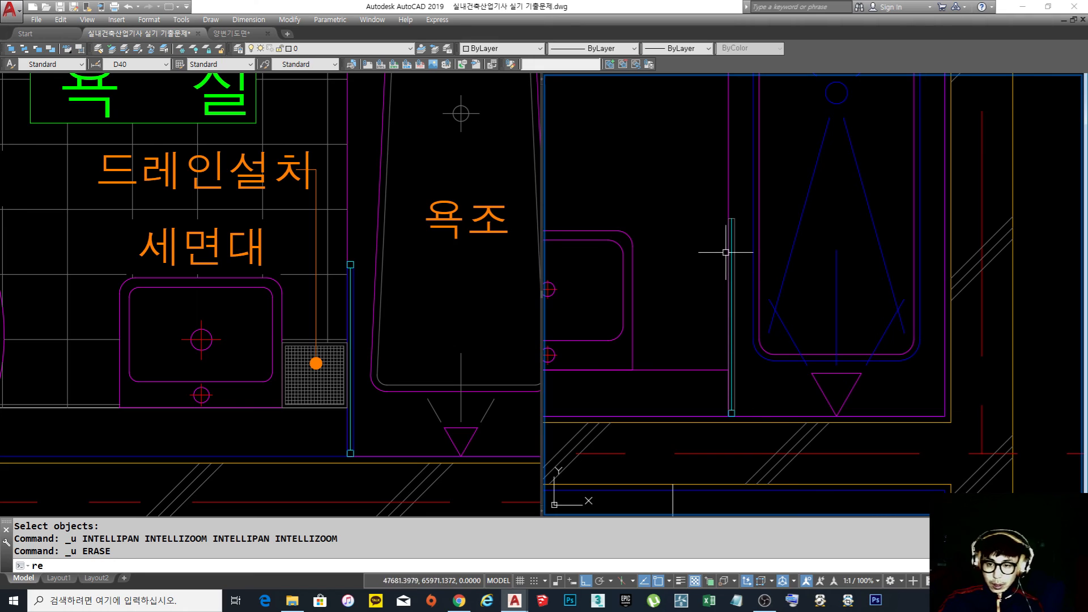
text(c)
key(space)
click(732, 219)
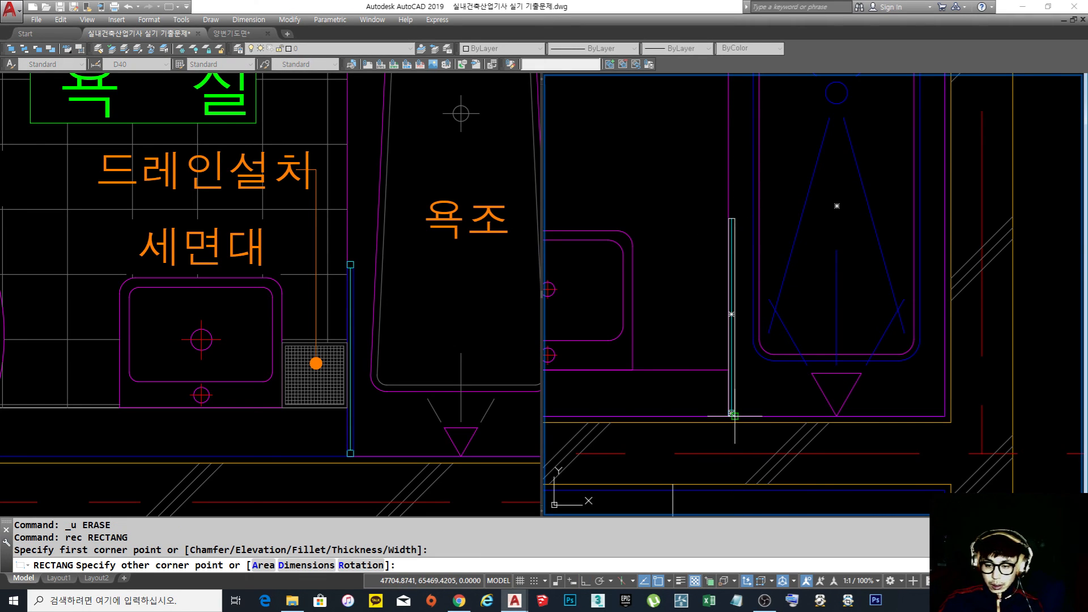
key(Escape)
key(Escape)
scroll(733, 415, up, 3)
text(e)
key(space)
key(Escape)
key(Escape)
Erase the partition's panel rectangle and centre line, keeping only the lower end square
text(e)
key(space)
click(753, 407)
click(696, 367)
key(space)
Stretch the upper edge of the lower end square straight up to the level of the washbasin's upper edge
scroll(733, 390, down, 2)
text(s)
key(space)
click(746, 423)
click(658, 386)
key(space)
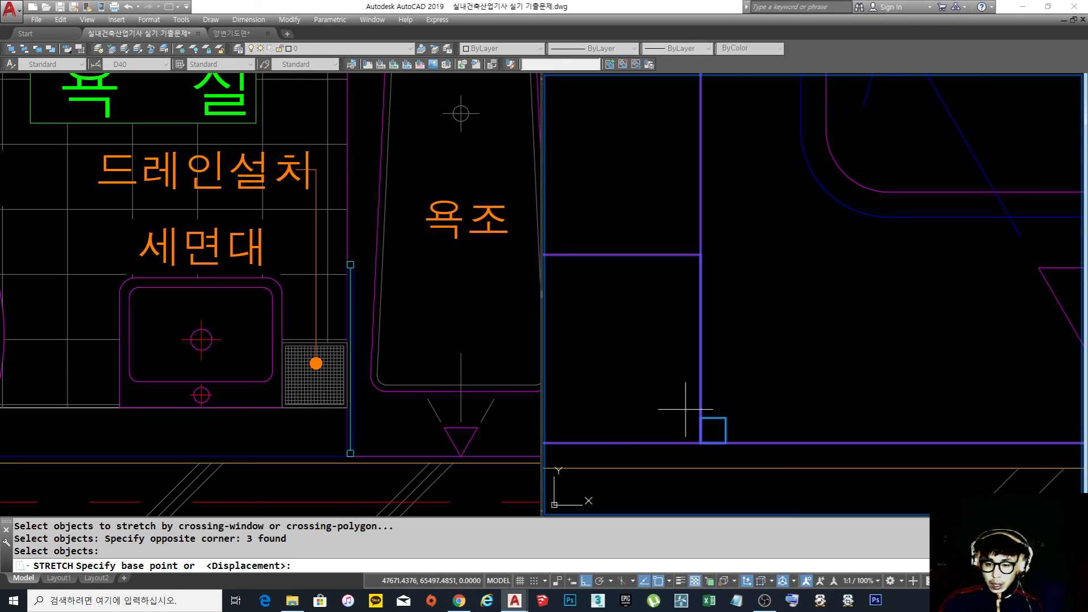
click(701, 418)
scroll(701, 417, down, 3)
scroll(674, 374, up, 2)
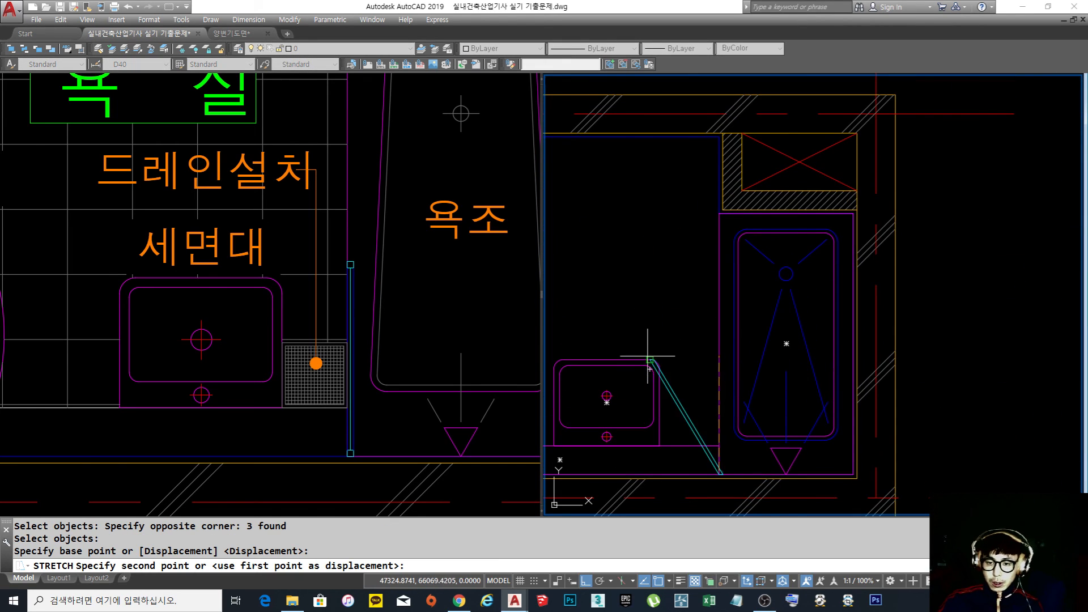
click(727, 355)
key(Escape)
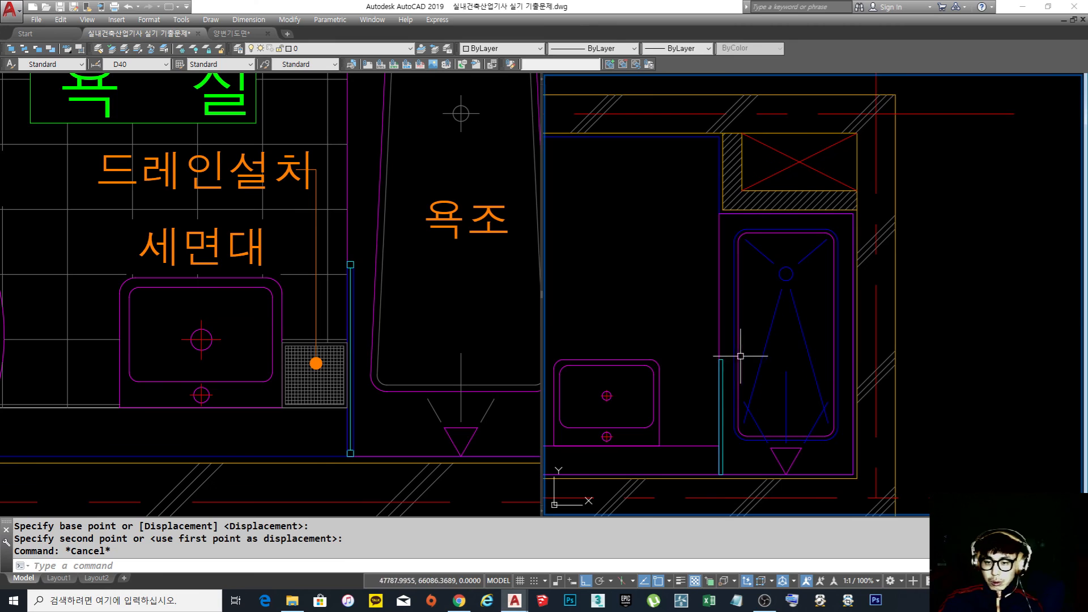
Stretch the partition bar's upper end slightly further up, beyond the level of the washbasin's upper edge
scroll(753, 366, down, 4)
scroll(772, 373, up, 7)
text(s)
key(space)
click(768, 339)
click(706, 270)
key(space)
click(677, 397)
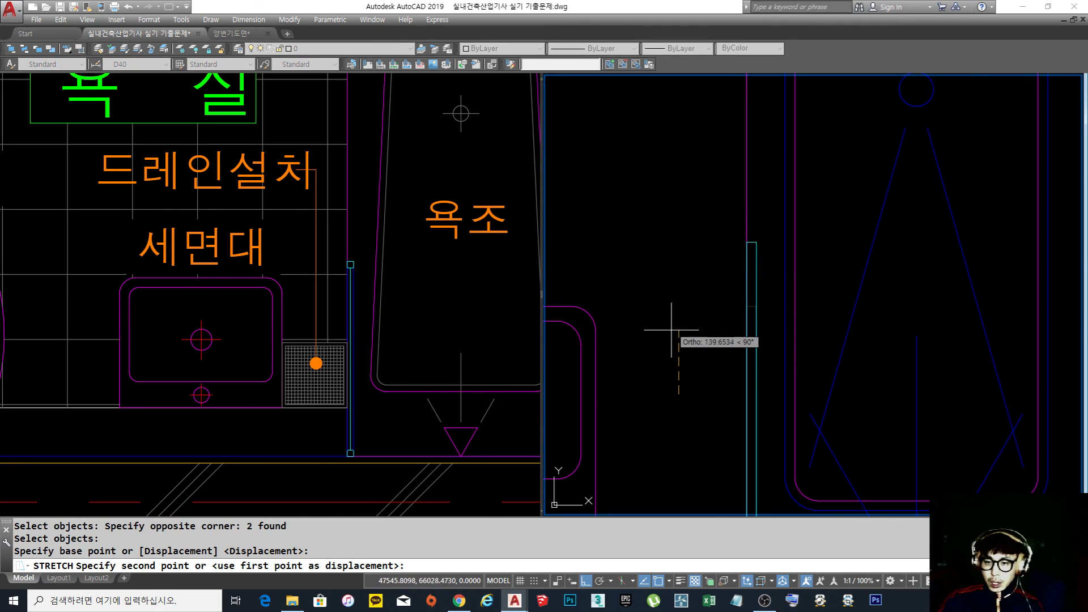
click(678, 345)
key(Escape)
scroll(791, 414, down, 4)
middle_drag(790, 414, 791, 395)
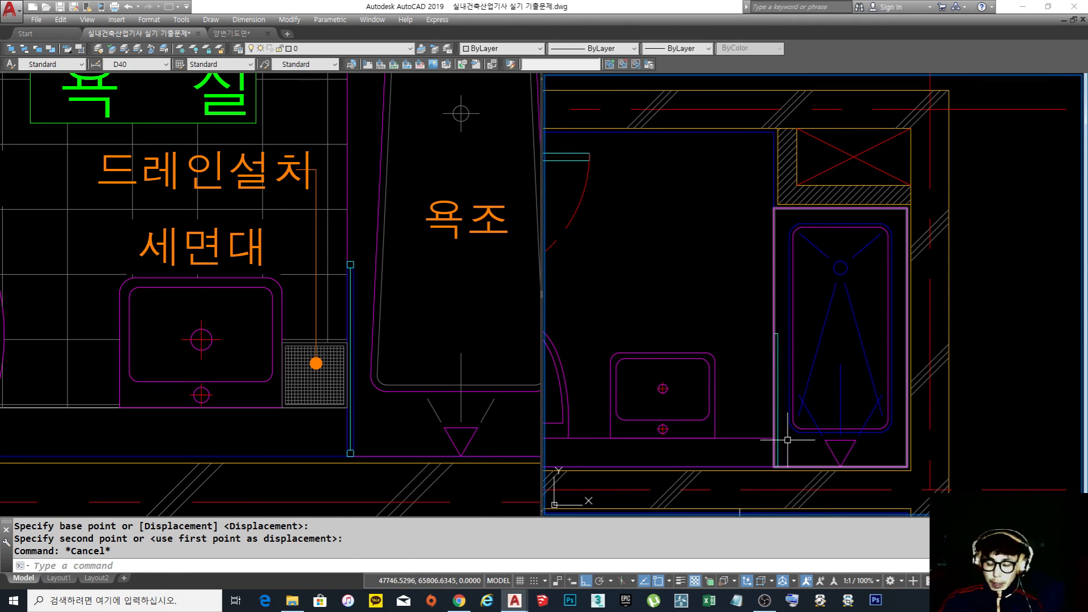
text(l)
key(Return)
scroll(768, 454, up, 2)
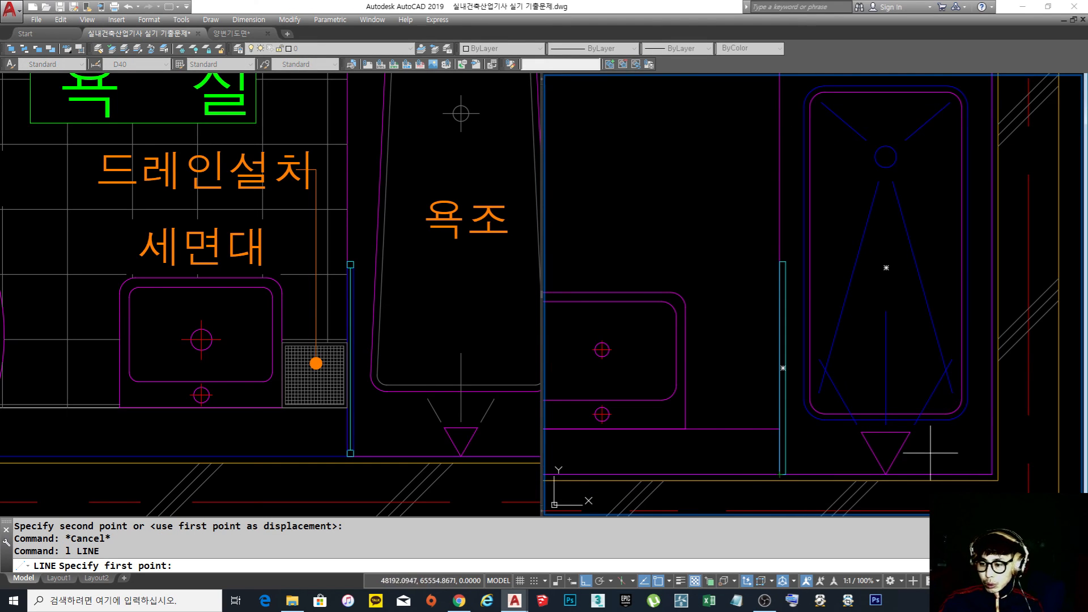
click(991, 473)
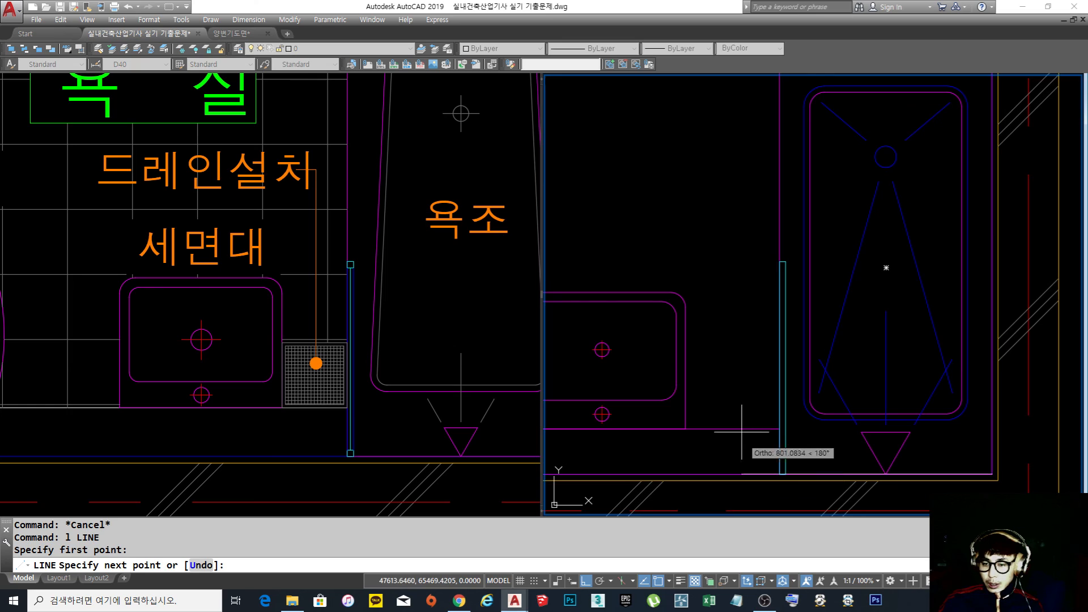
key(Escape)
Draw a horizontal guide line outward from the bathtub enclosure's upper corner, on the washbasin side
scroll(749, 459, down, 4)
scroll(766, 312, up, 4)
key(space)
click(777, 310)
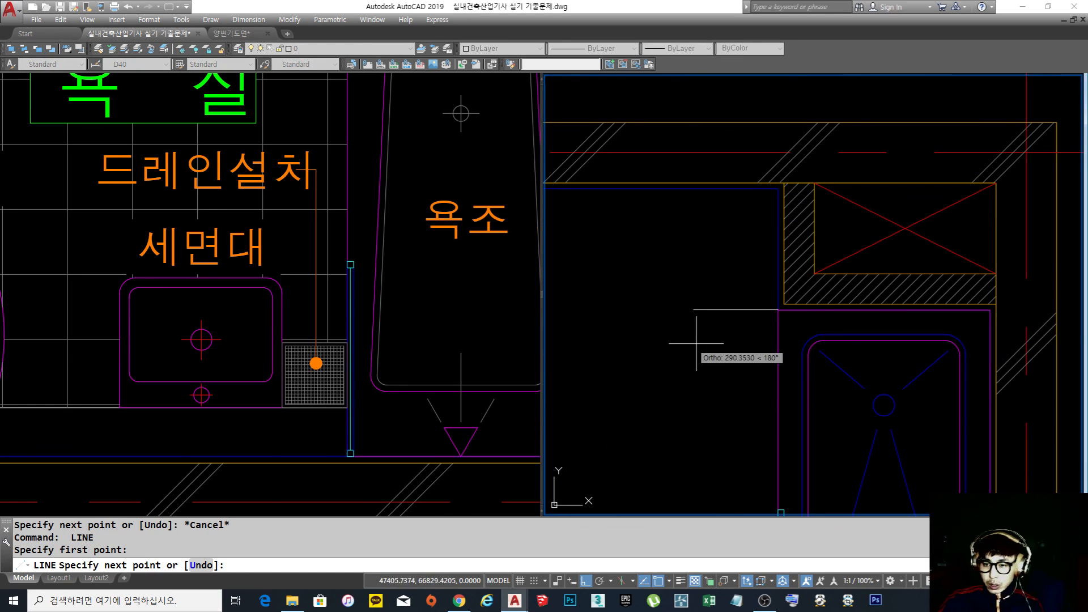
click(697, 340)
key(space)
middle_drag(721, 371, 703, 300)
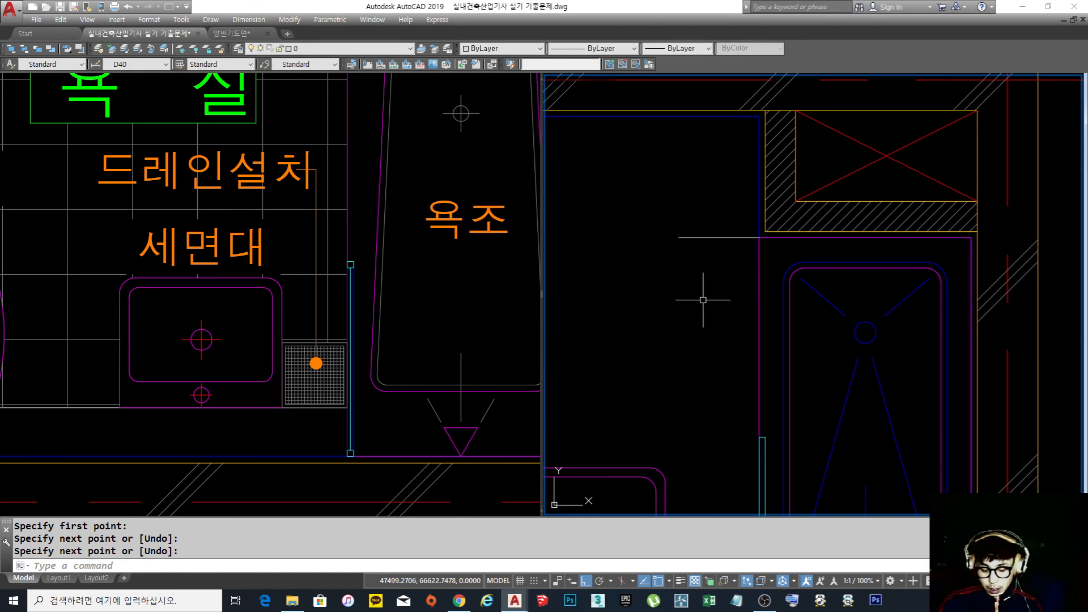
Offset the guide line 700 downward, toward the partition's upper end
text(o)
key(space)
text(700)
key(Return)
click(704, 237)
click(791, 445)
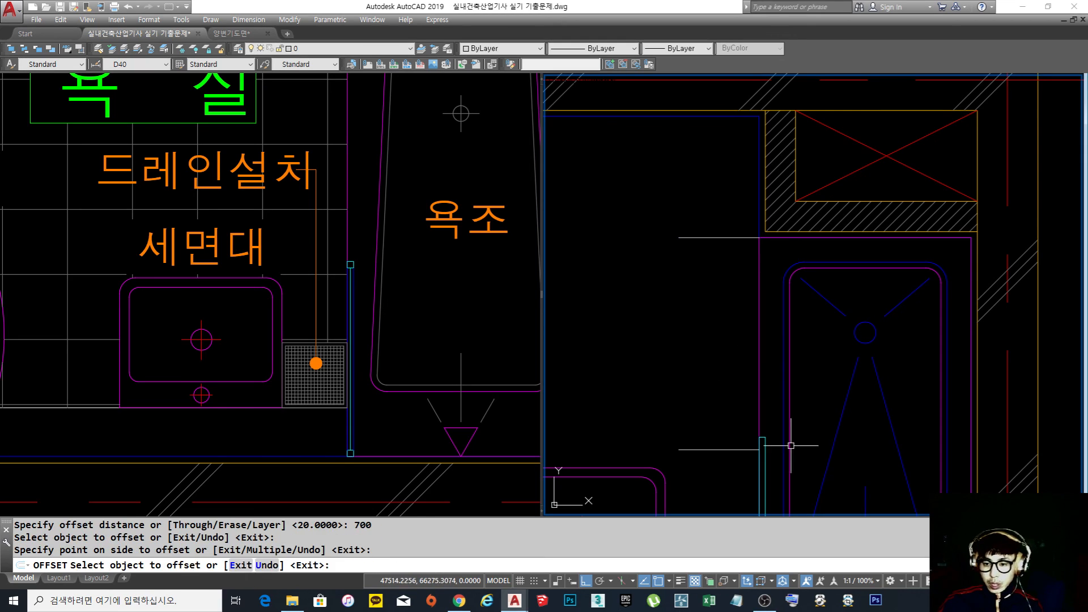
key(space)
Stretch the partition bar's upper end onto the offset guide line
scroll(737, 439, up, 3)
text(s)
key(space)
click(731, 431)
click(680, 493)
key(space)
click(691, 479)
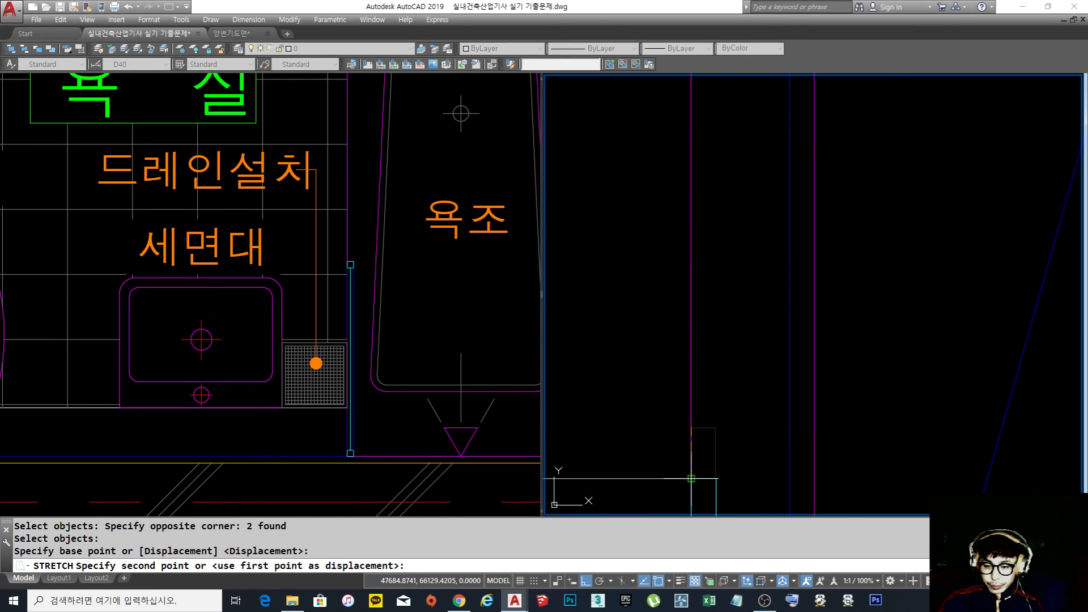
click(691, 479)
Erase the offset guide line and the original guide line beside the bathtub enclosure
scroll(691, 479, down, 3)
text(e)
key(space)
click(711, 432)
click(643, 311)
key(space)
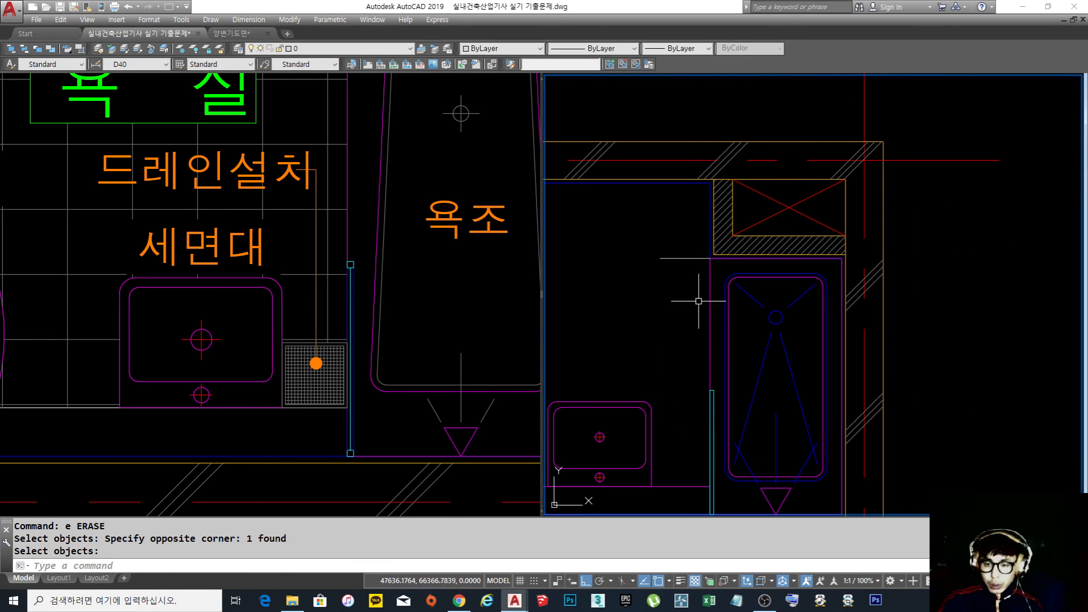
text(e)
key(space)
click(715, 266)
click(694, 252)
key(space)
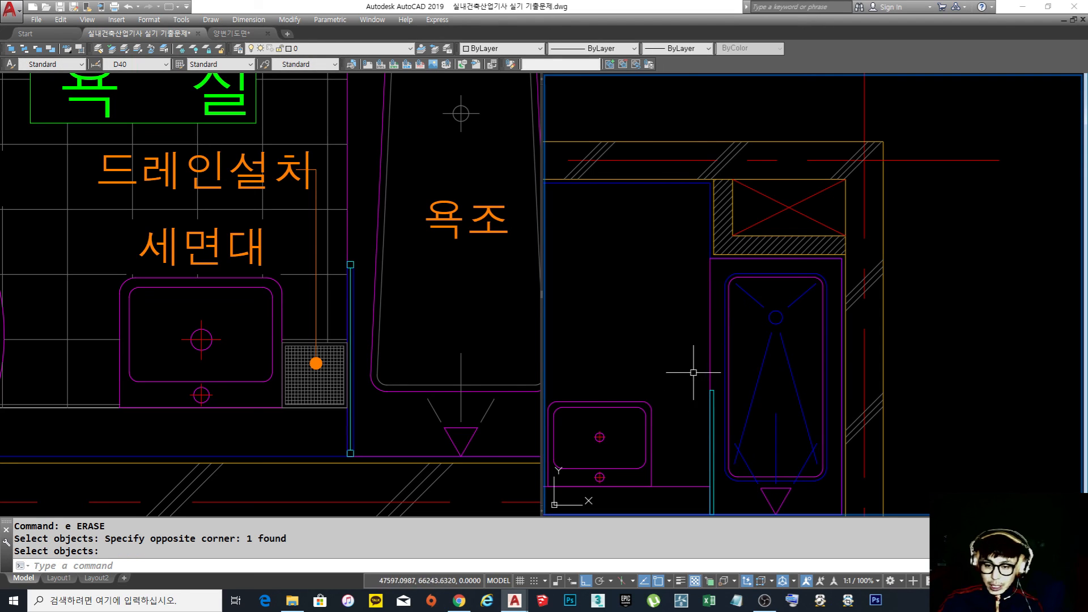
Compare the bathroom's partition and fixtures with the reference plan, examining the hatched floor drain between washbasin and partition
scroll(724, 314, down, 2)
scroll(737, 328, up, 6)
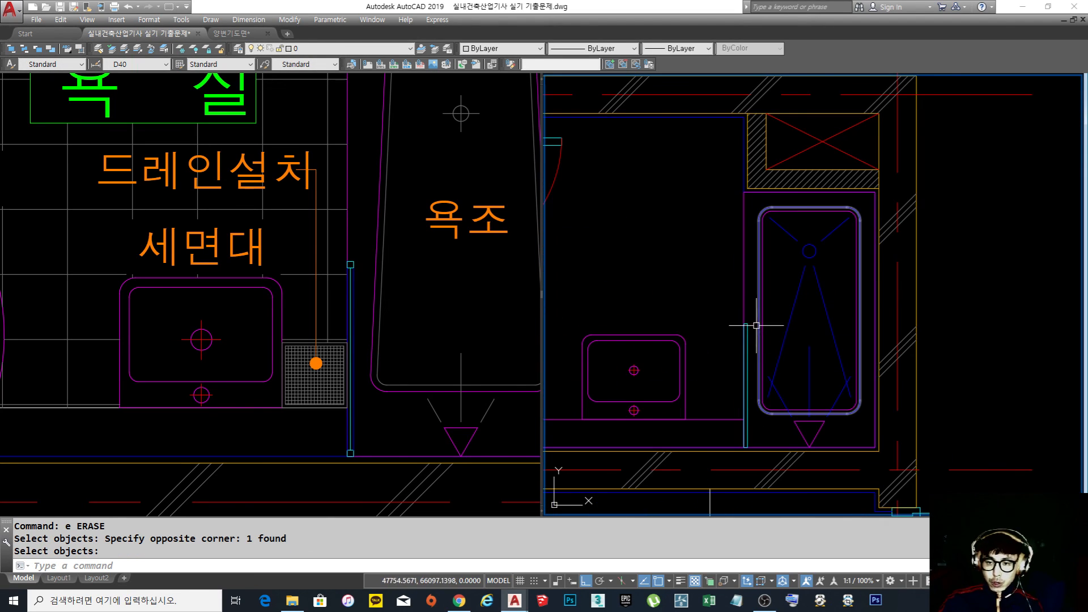
key(space)
scroll(737, 323, down, 3)
click(732, 312)
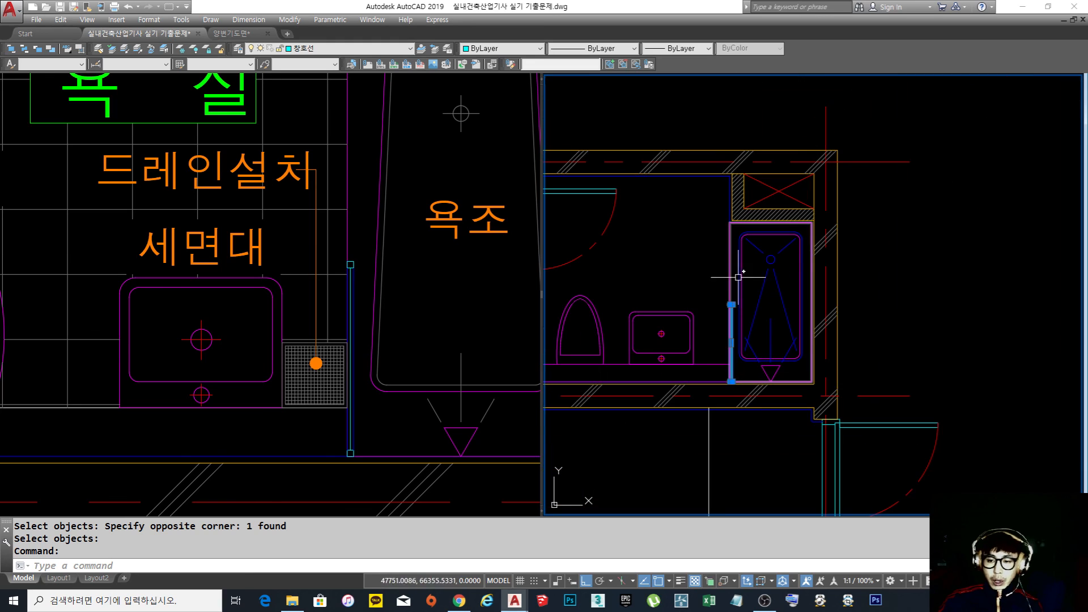
key(Escape)
click(359, 323)
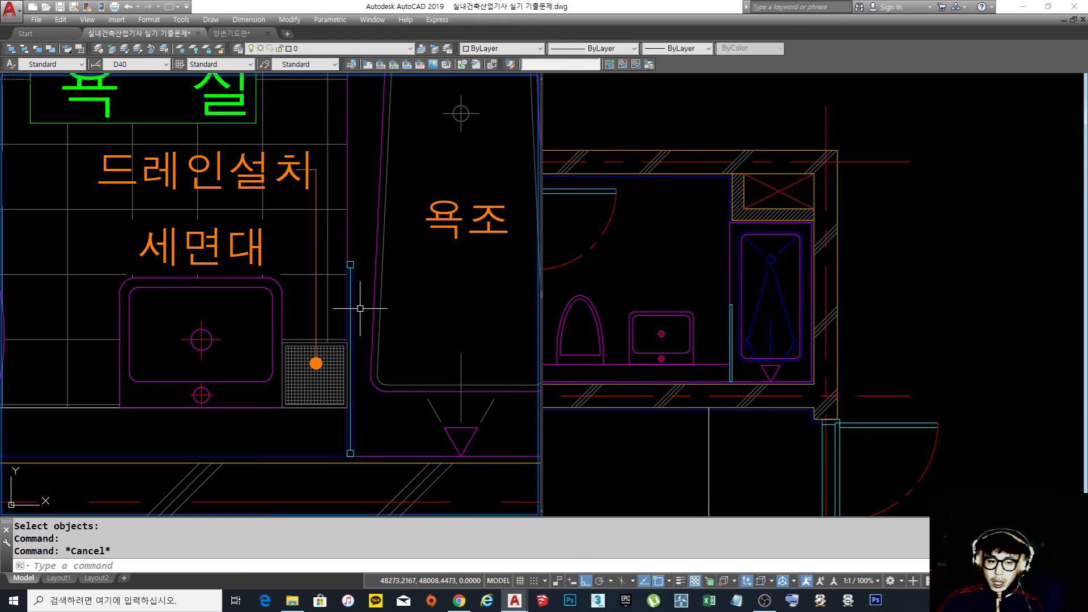
key(Escape)
click(653, 281)
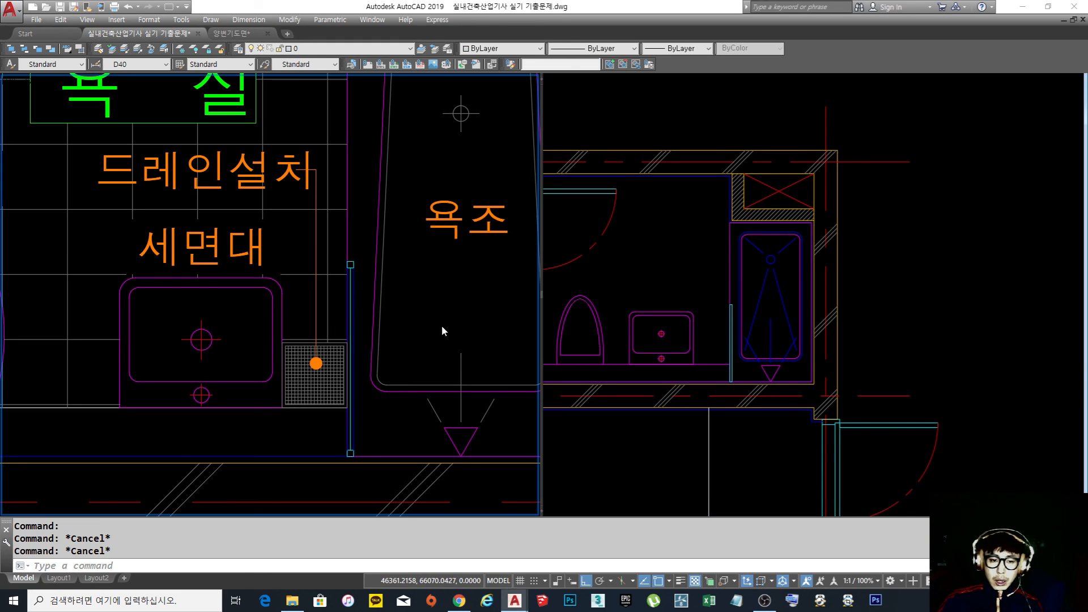
scroll(442, 331, down, 4)
scroll(381, 358, up, 4)
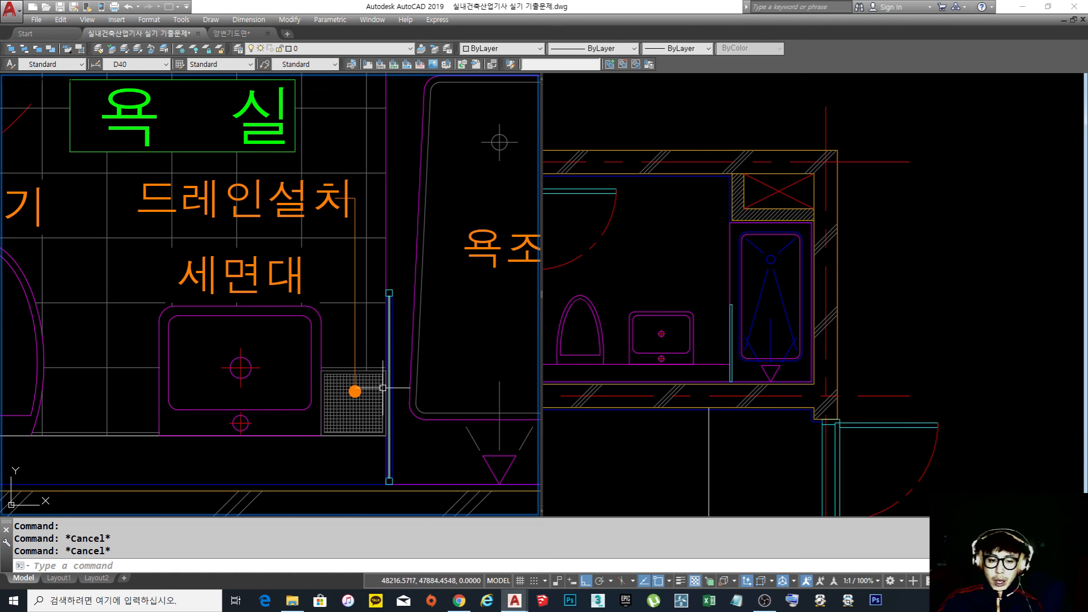
click(704, 271)
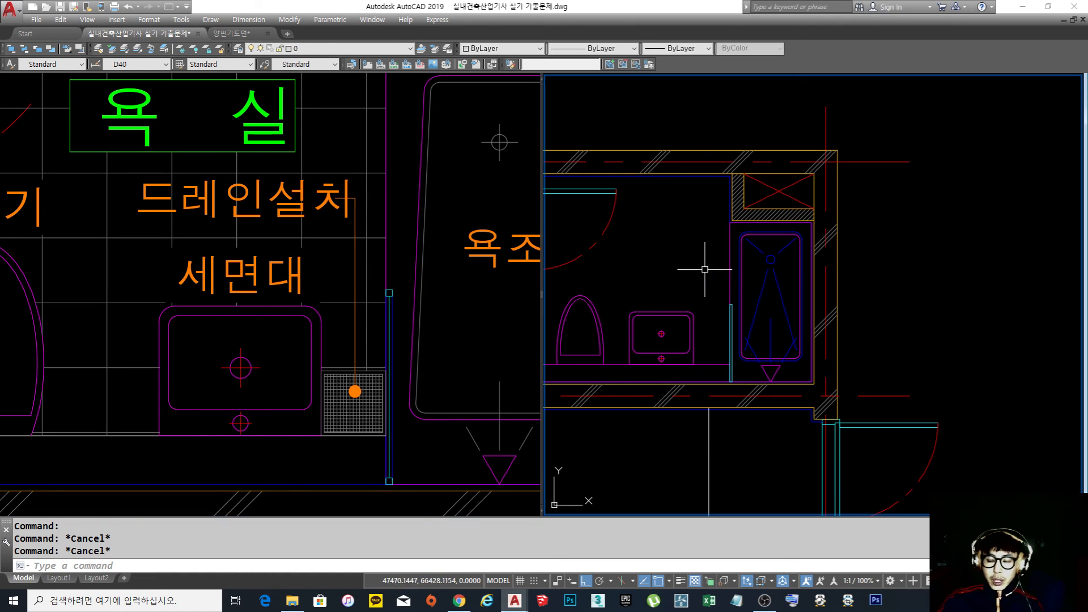
scroll(705, 271, down, 2)
scroll(754, 272, up, 4)
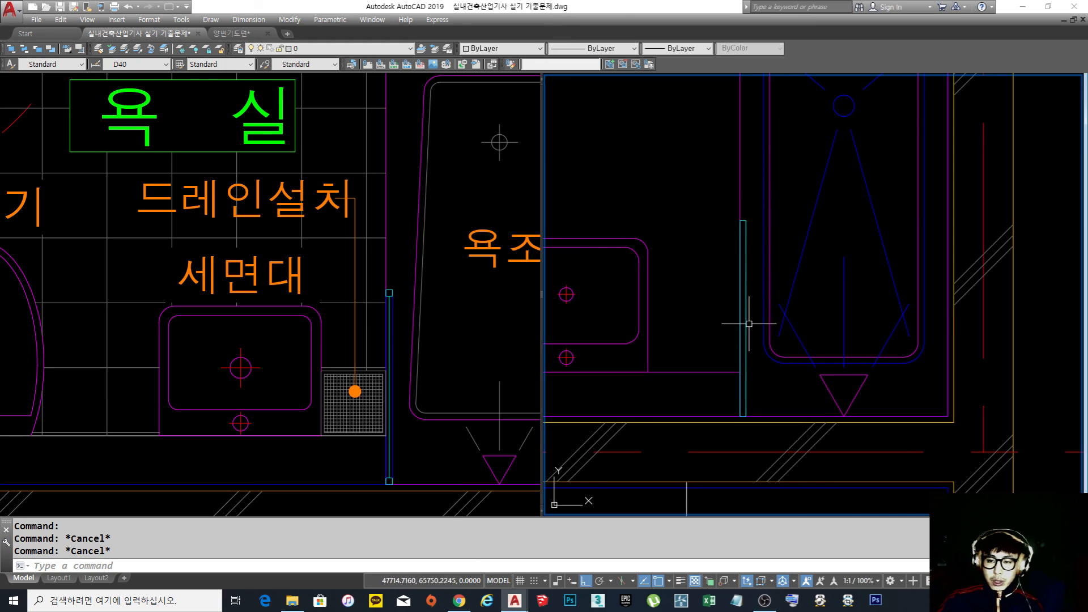
scroll(801, 285, down, 4)
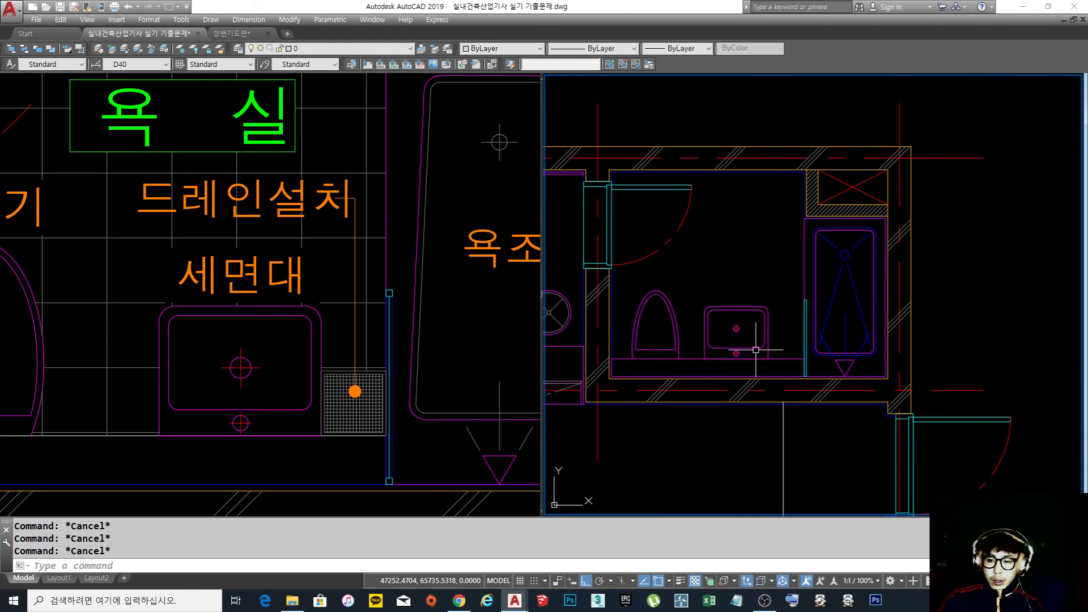
click(457, 331)
scroll(431, 317, down, 3)
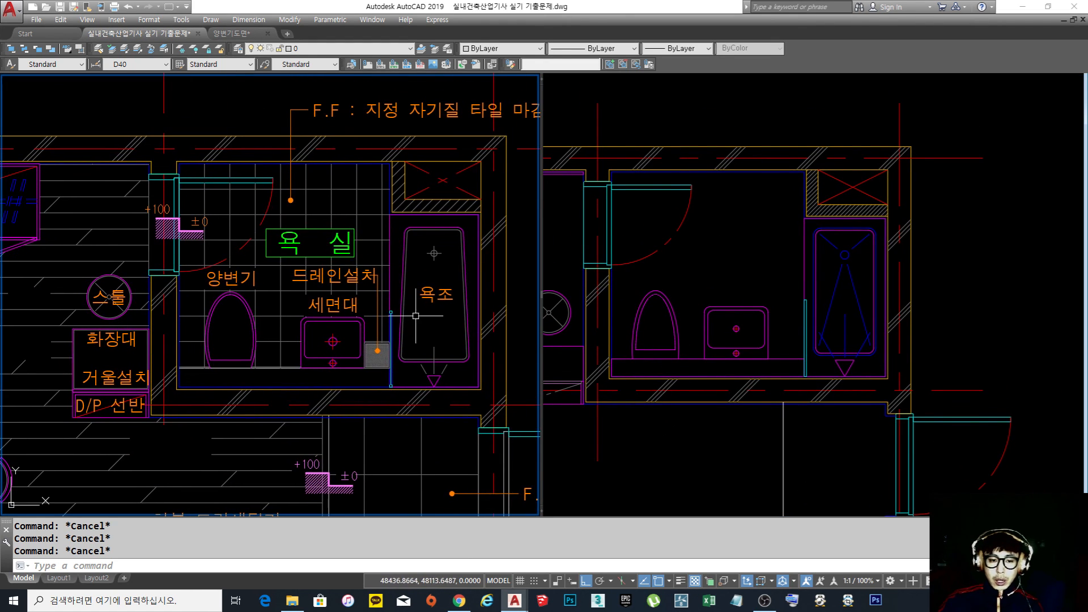
click(805, 330)
scroll(771, 347, up, 3)
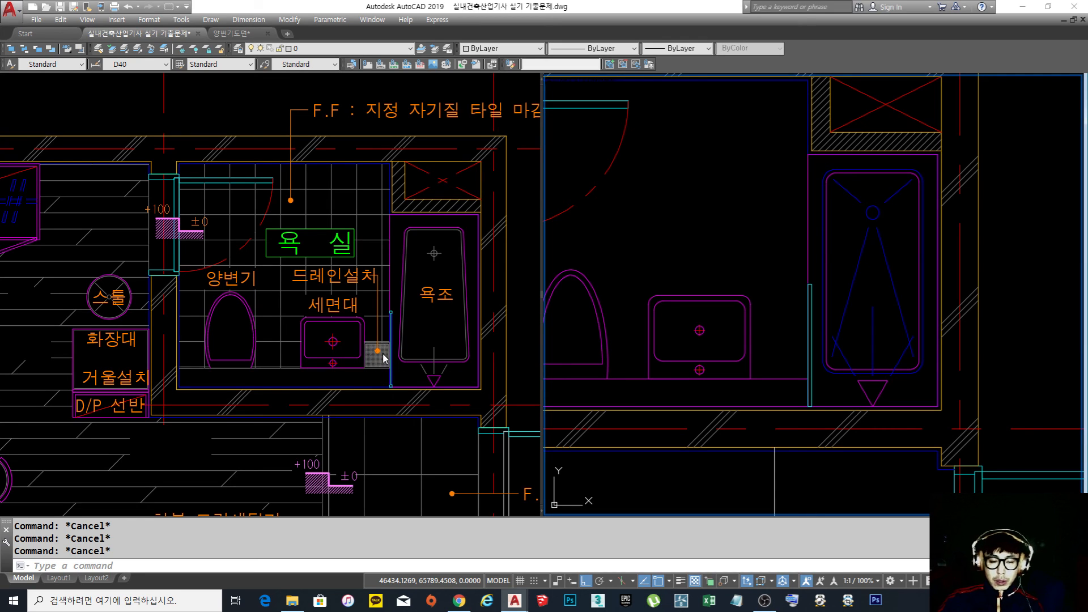
click(782, 320)
key(Escape)
key(Escape)
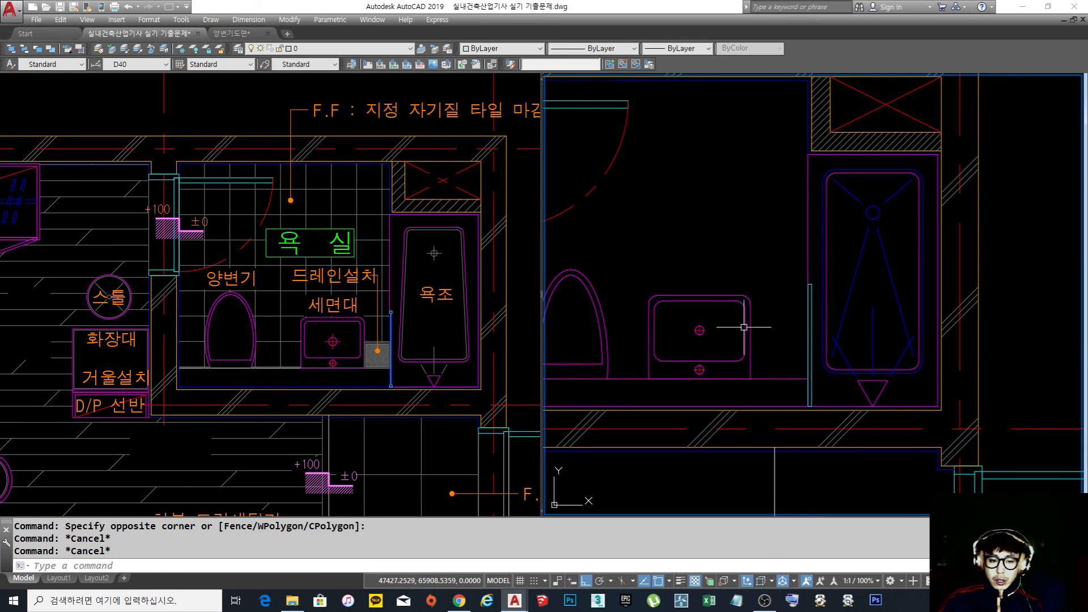
click(383, 369)
scroll(379, 357, up, 4)
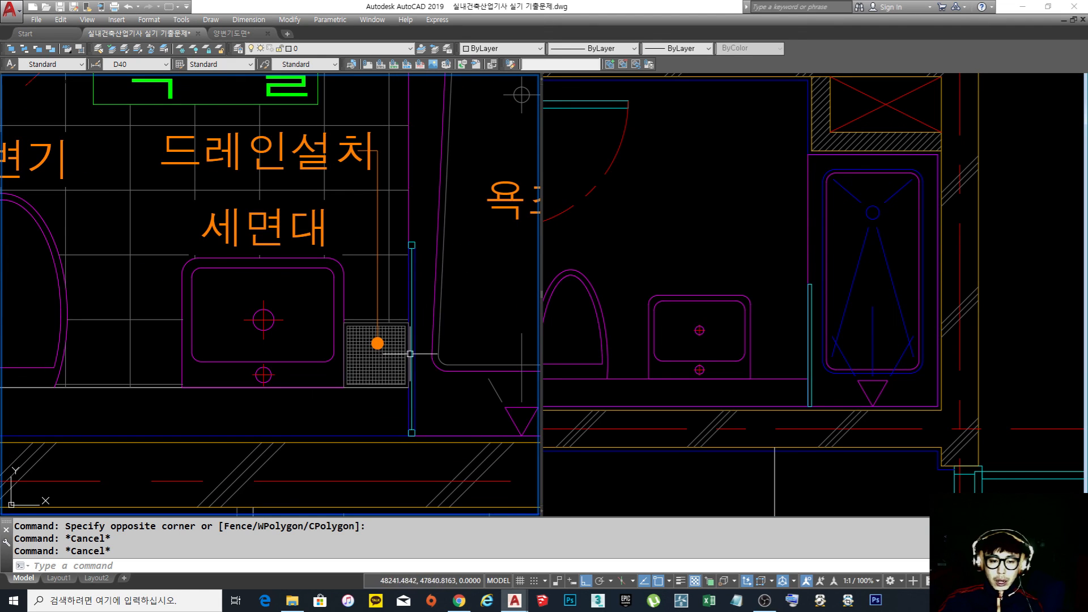
scroll(466, 345, down, 2)
middle_drag(483, 353, 419, 361)
click(769, 351)
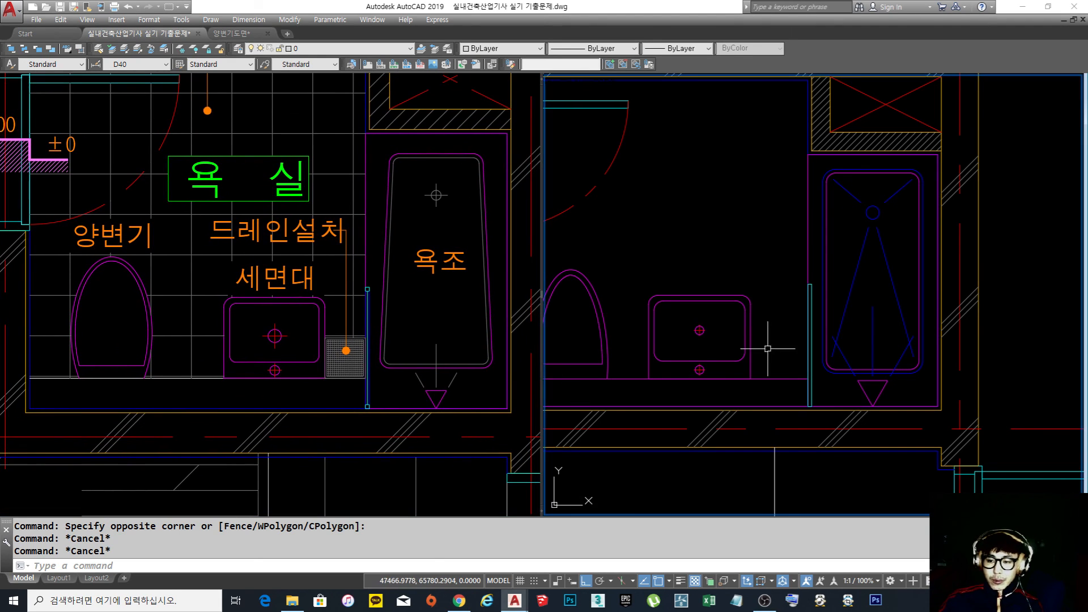
Try to draw a rectangle above the washbasin with its opposite corner at 150,150, and erase it
middle_drag(796, 288, 780, 324)
text(rec)
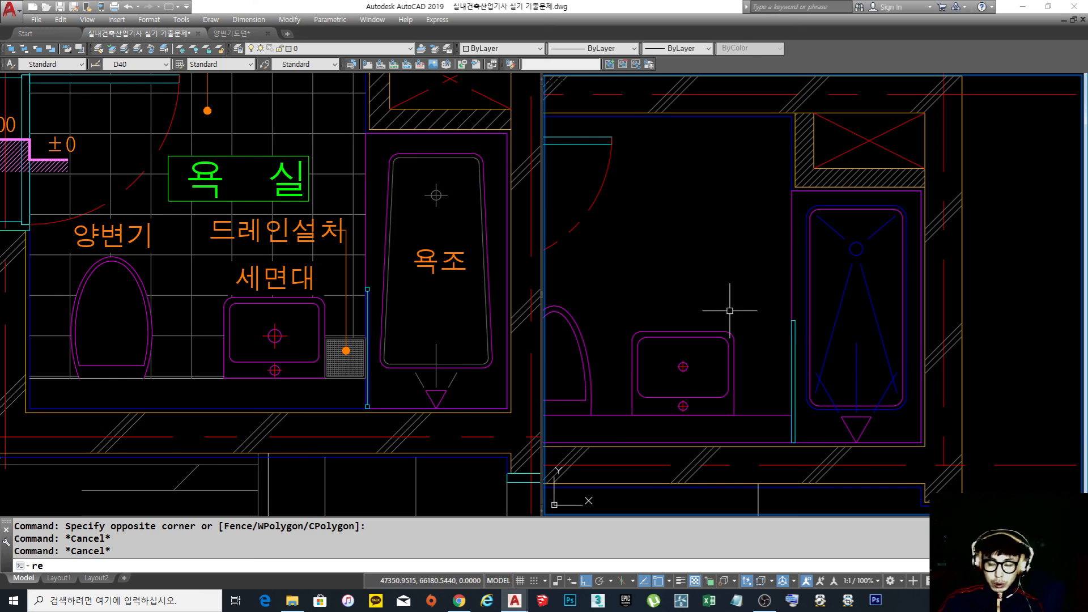
key(Return)
click(693, 297)
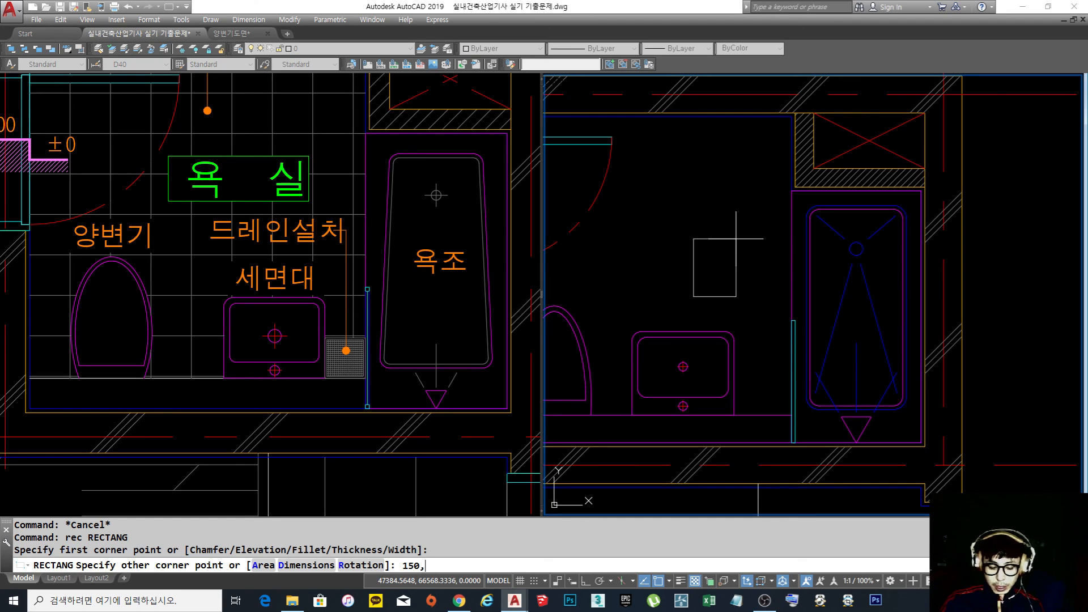
text(150,150)
key(Return)
key(Escape)
key(Escape)
text(e)
key(Return)
click(717, 290)
click(659, 274)
key(Return)
Draw a 150 by 150 square in the open floor area above the washbasin for the floor drain
text(rec)
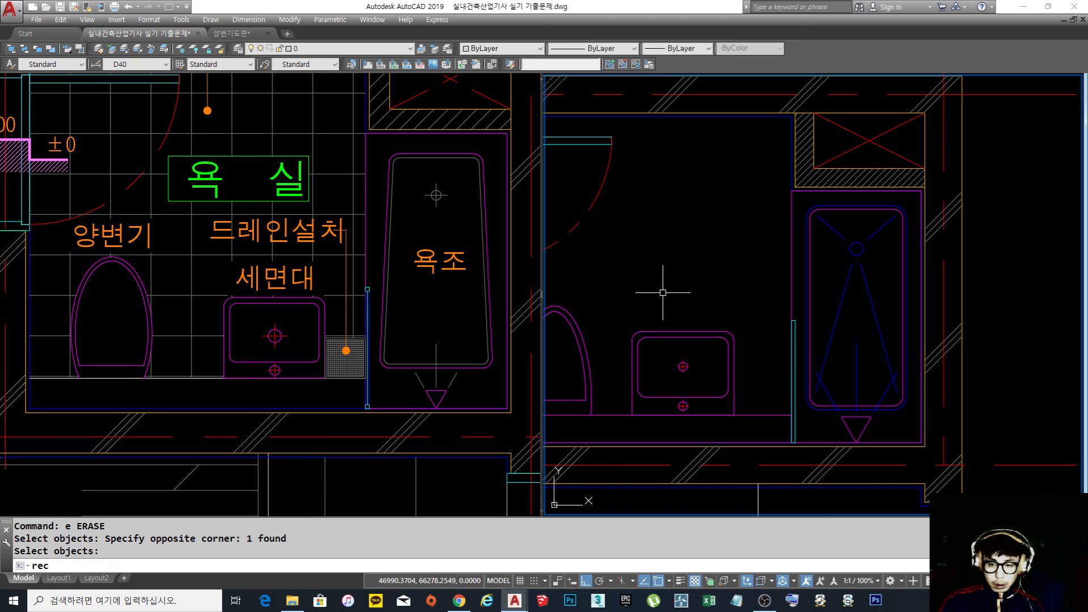
key(Return)
click(662, 295)
text(@150)
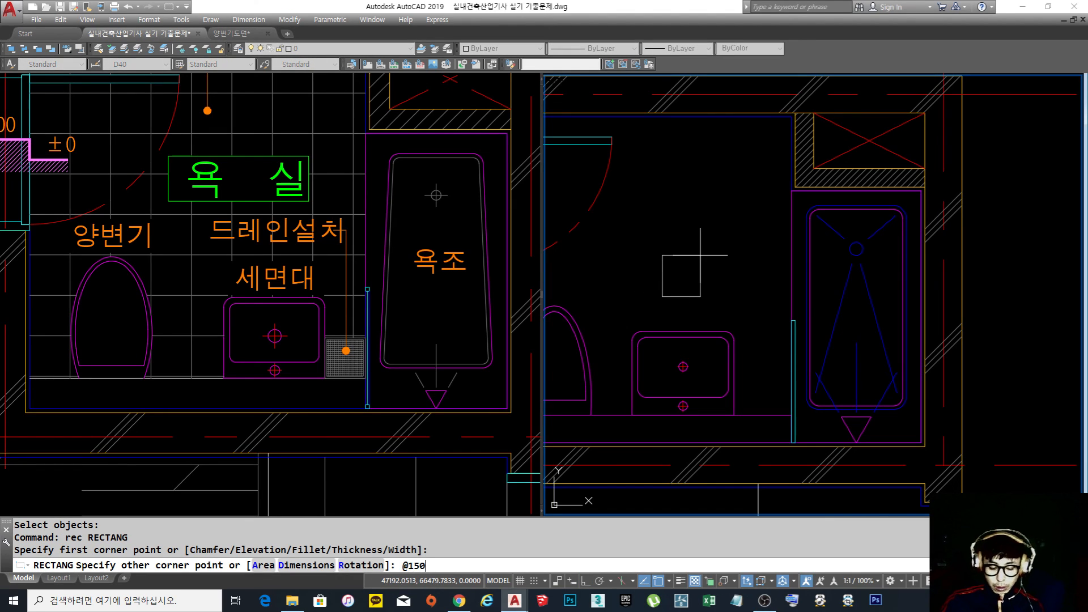
text(,150)
key(Return)
key(Escape)
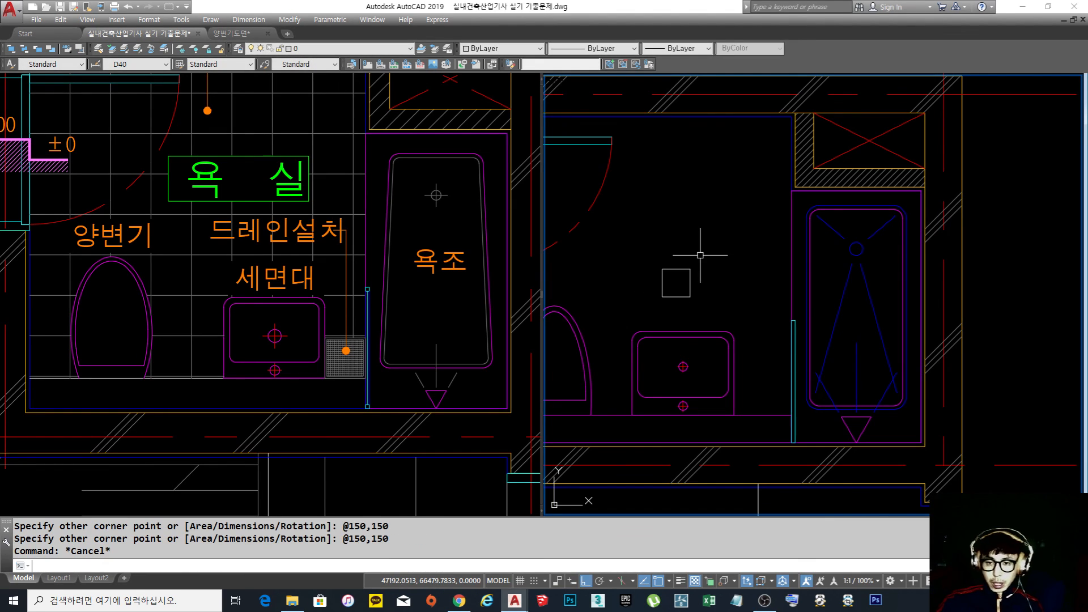
Offset the floor drain square 10 inward
scroll(709, 306, up, 4)
text(o)
key(Return)
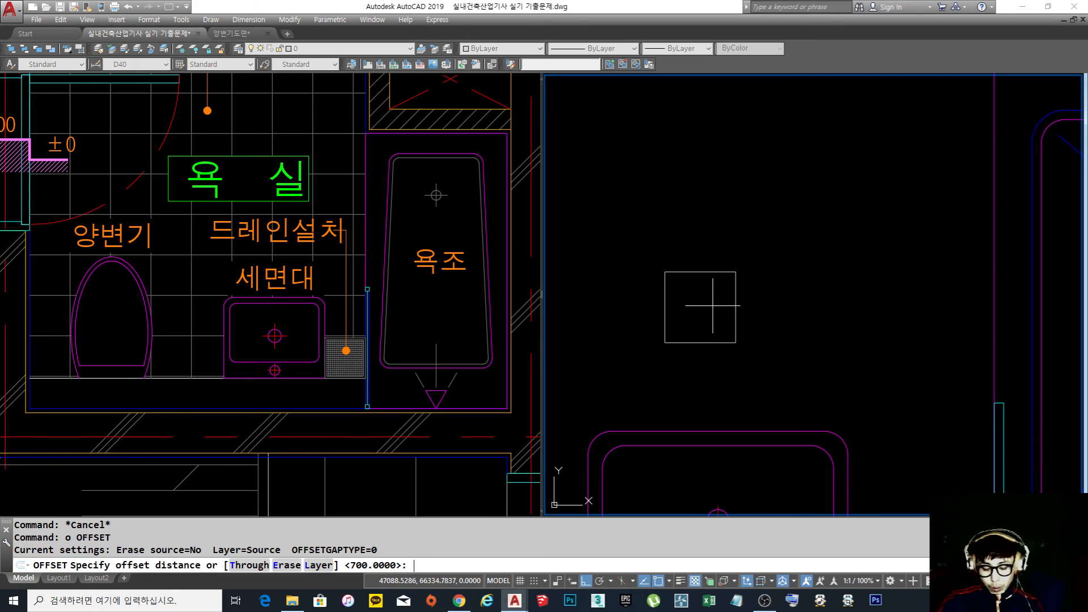
text(10)
key(Return)
click(736, 309)
click(703, 309)
key(Return)
scroll(692, 312, up, 2)
key(Return)
click(705, 309)
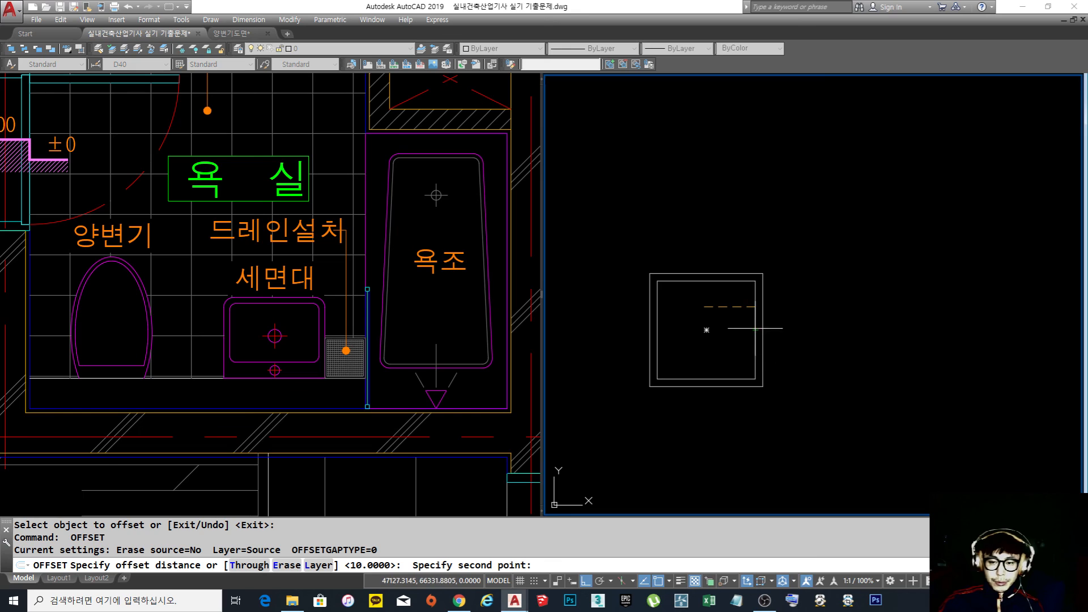
key(Escape)
key(Escape)
key(Return)
key(Escape)
key(Escape)
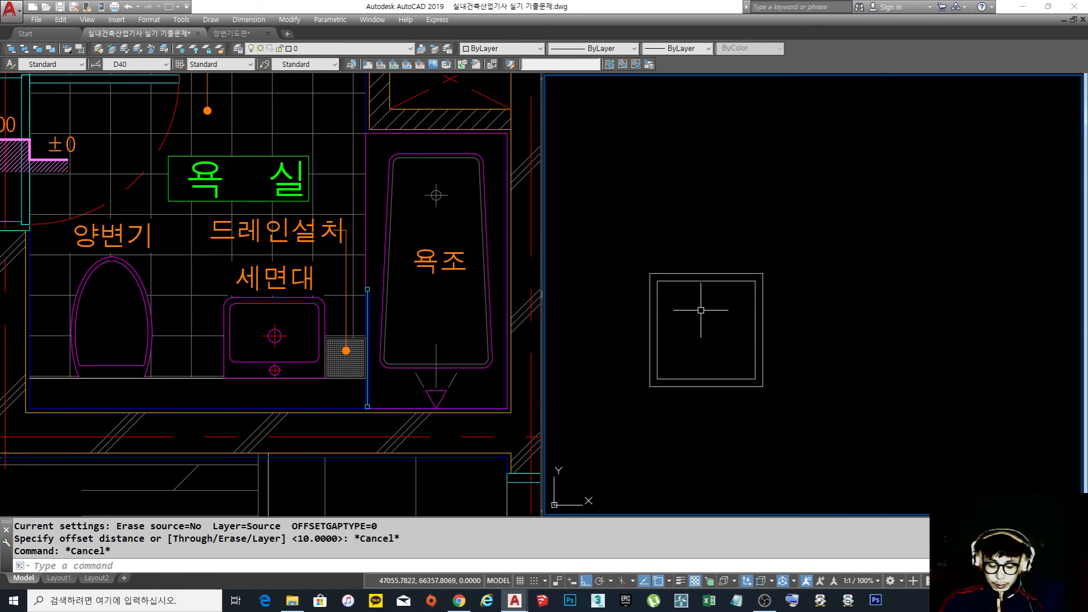
Set up a user-defined double hatch and pick the inside of the inner drain square as its area
text(h)
key(Return)
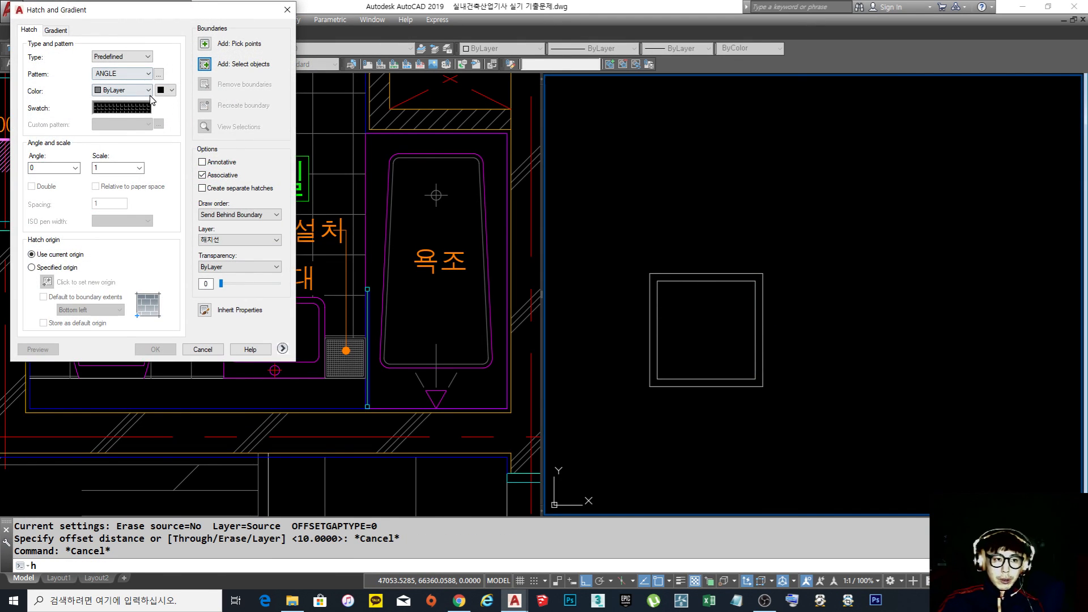
click(139, 57)
click(113, 72)
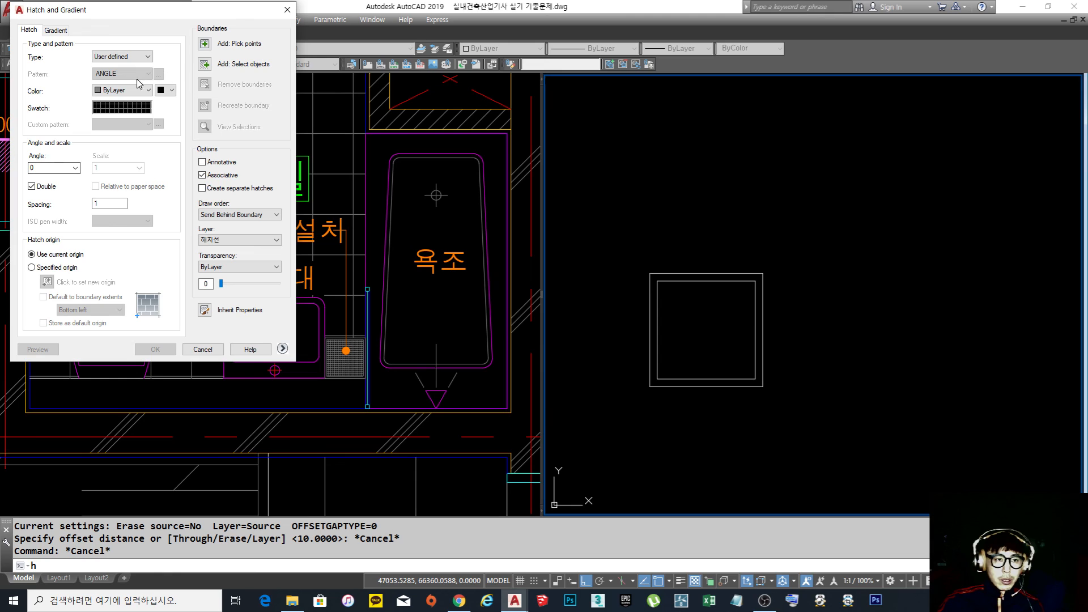
click(204, 44)
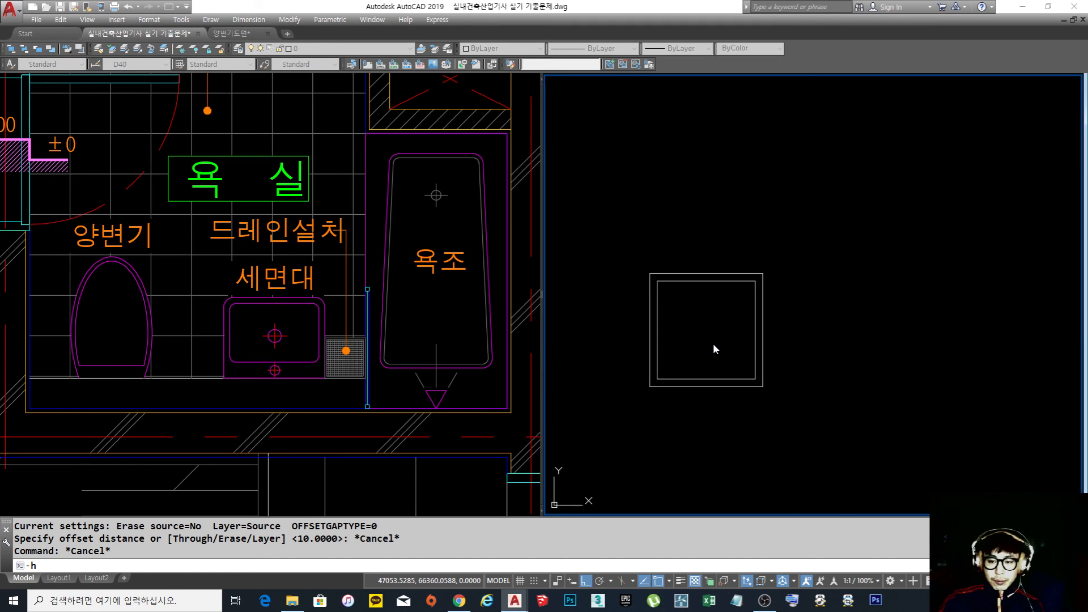
click(713, 344)
key(Return)
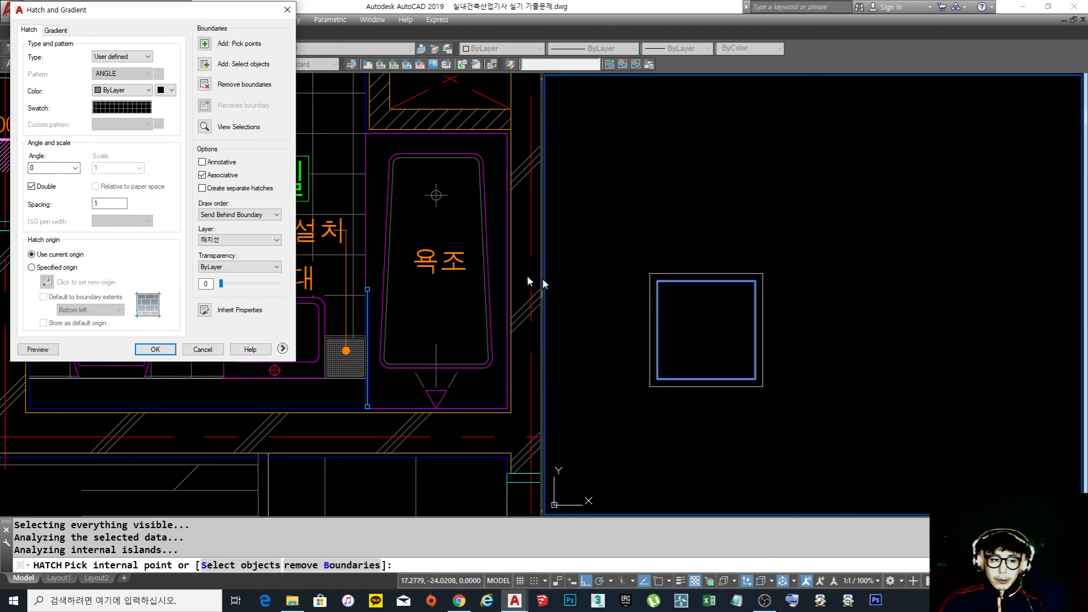
Preview the drain's hatch, increase its line spacing for a coarser grid, and apply it
click(31, 350)
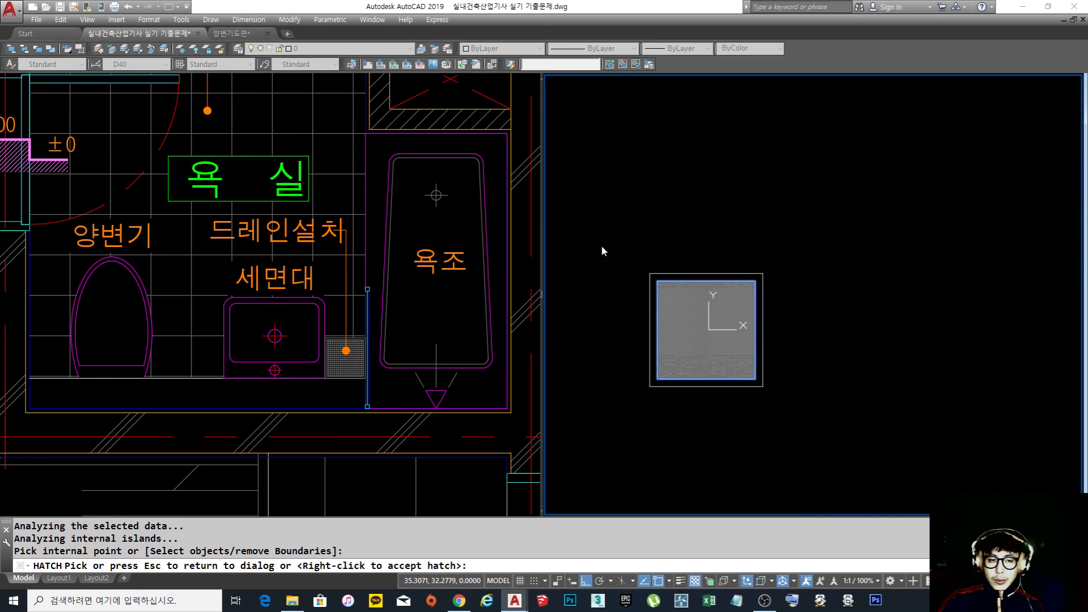
key(Escape)
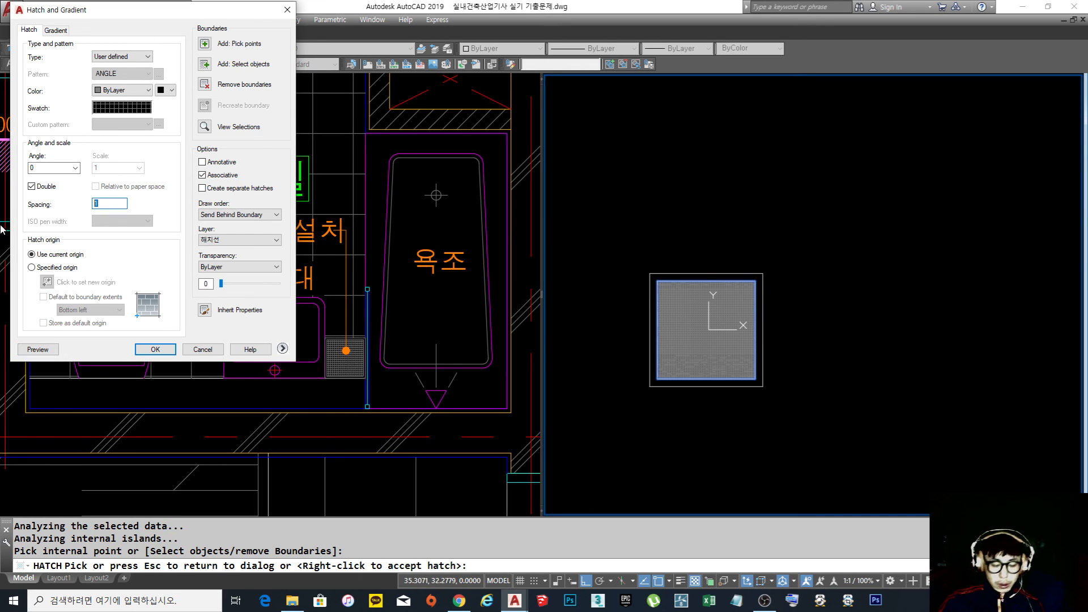
key(Return)
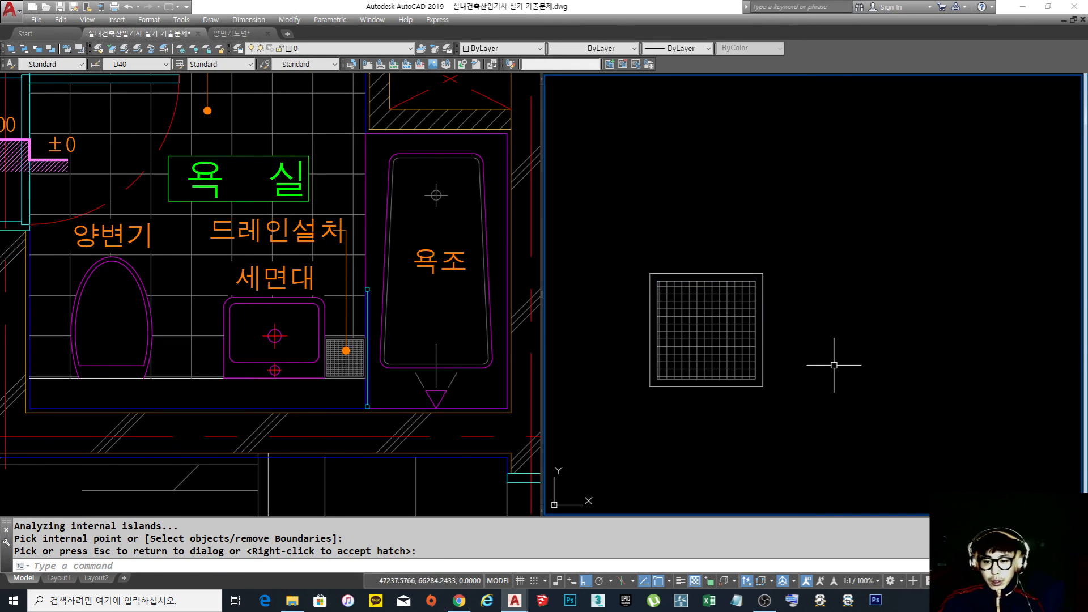
key(Escape)
scroll(715, 306, down, 2)
scroll(717, 312, up, 2)
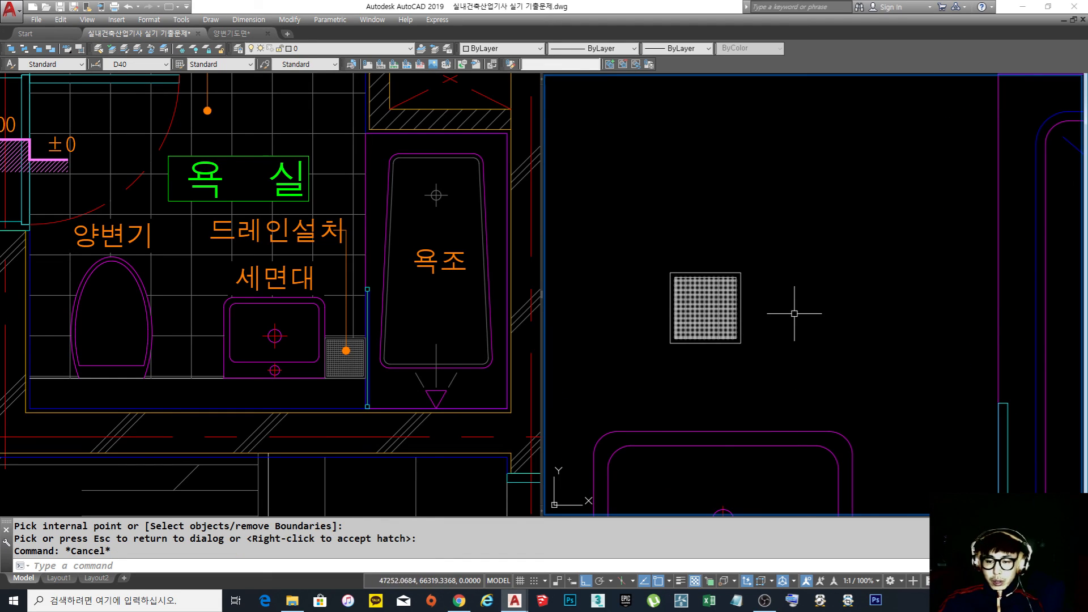
Cut the floor drain's squares and hatch, and paste them back as one block above the washbasin
click(789, 369)
click(610, 219)
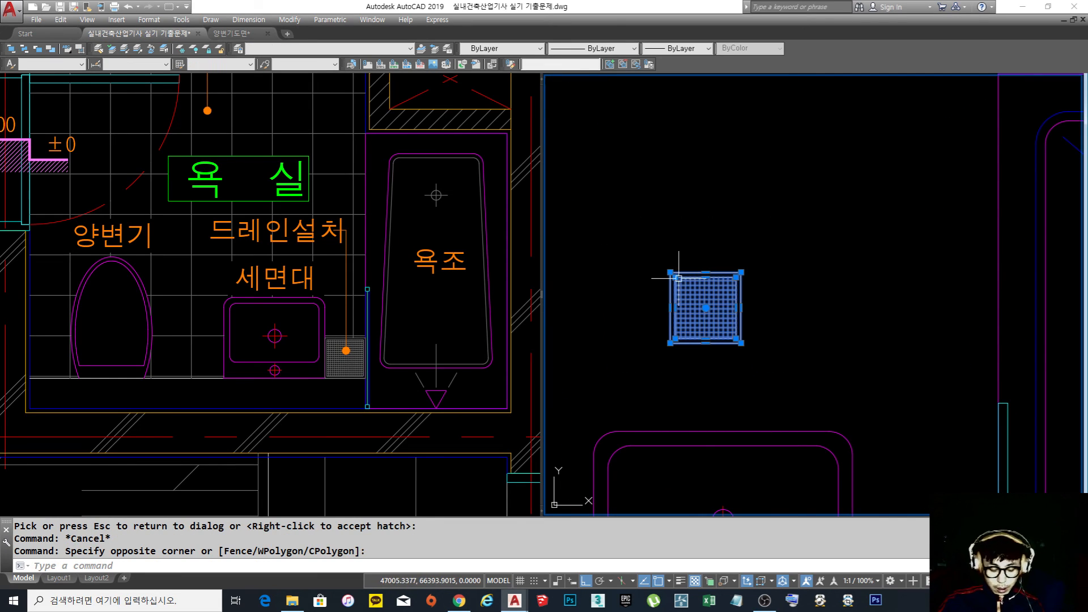
key(ctrl+x)
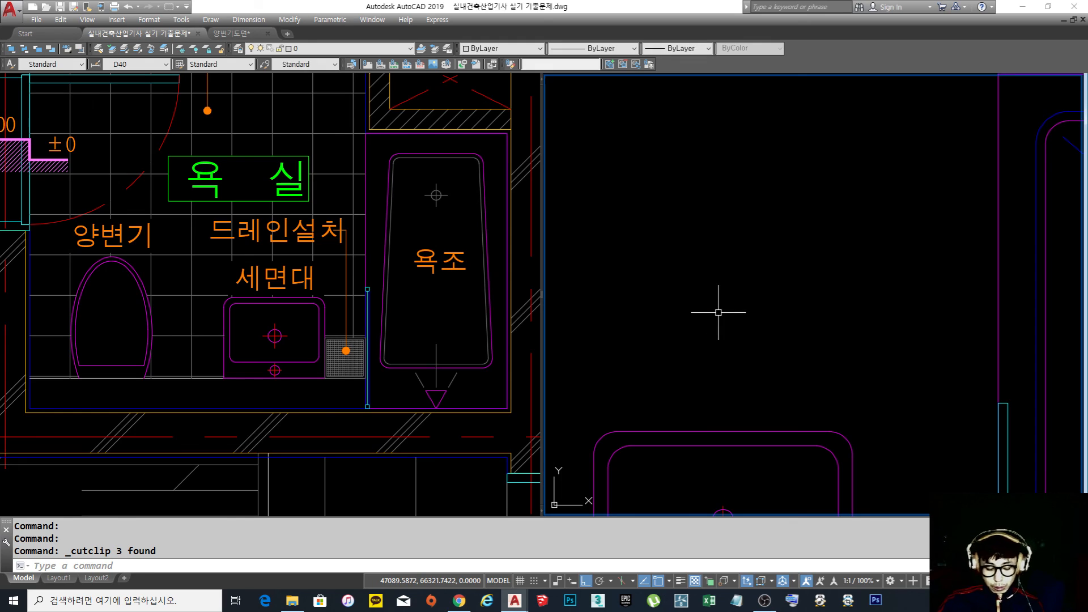
key(Delete)
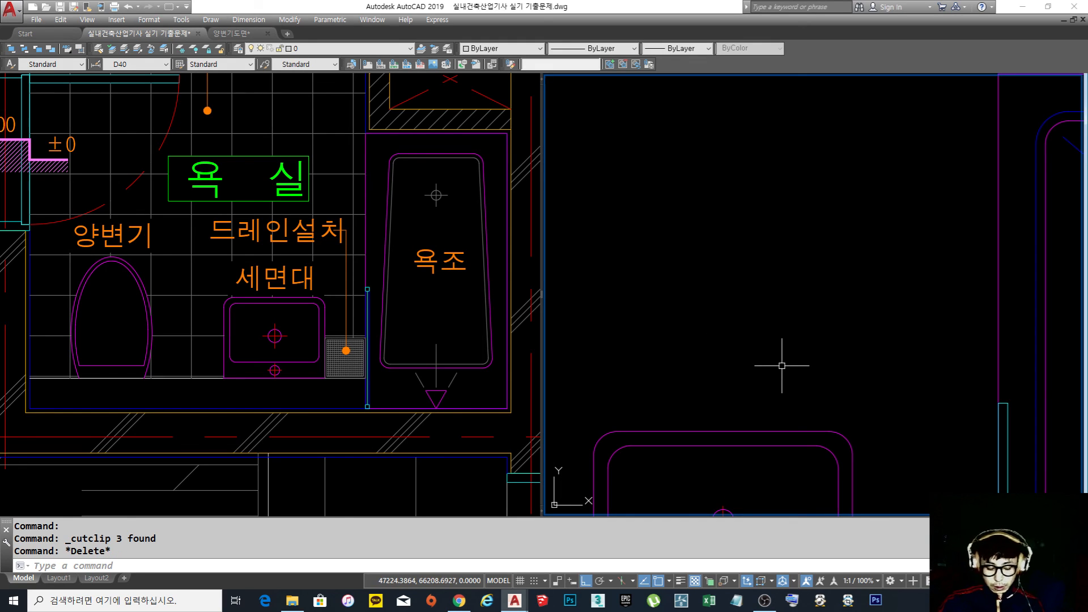
key(ctrl+shift+v)
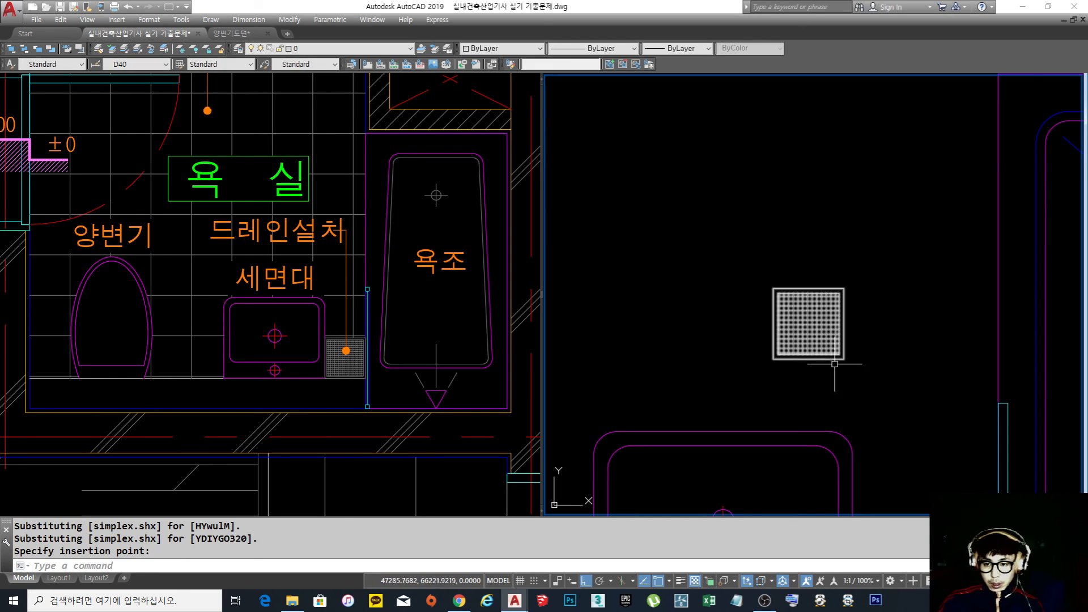
Move the floor drain block by its corner to where the washbasin ledge meets the bathtub partition
middle_drag(847, 365, 782, 306)
text(m)
key(Return)
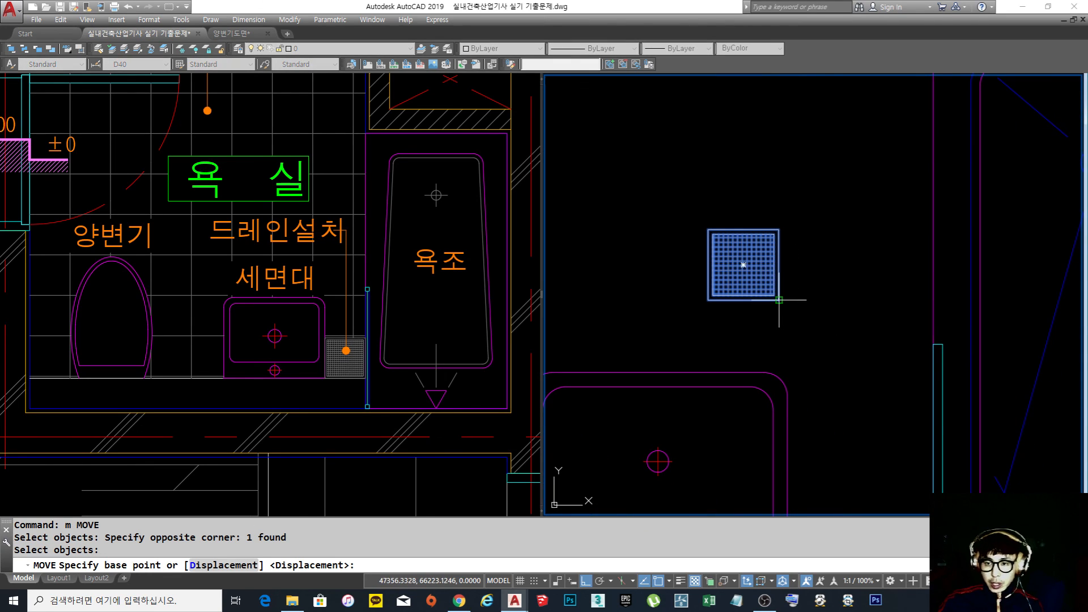
click(759, 284)
scroll(759, 278, down, 3)
scroll(819, 353, up, 5)
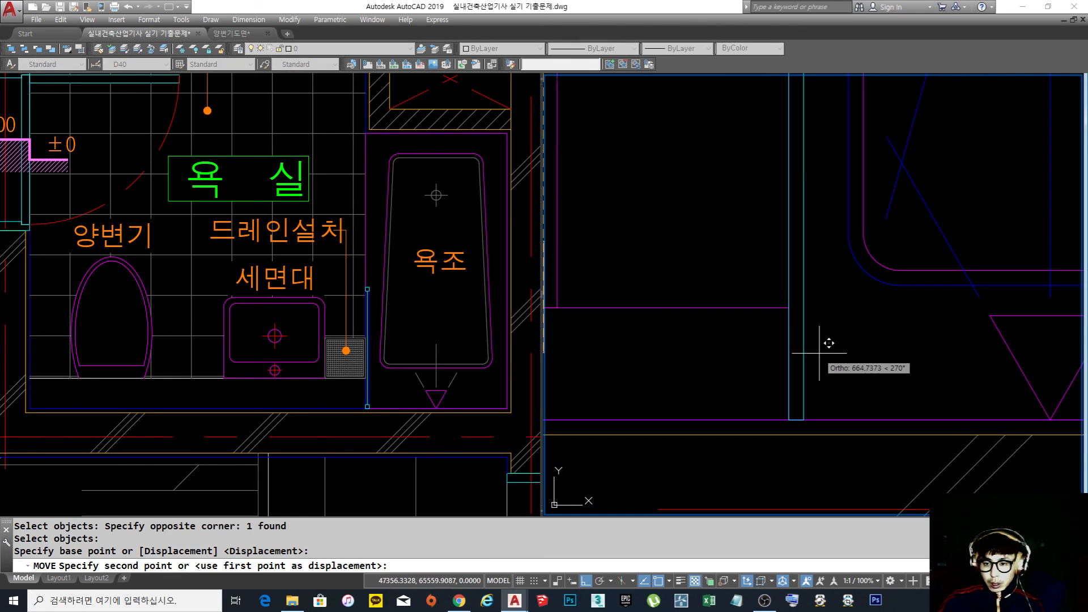
click(799, 281)
scroll(800, 281, down, 5)
scroll(864, 403, up, 2)
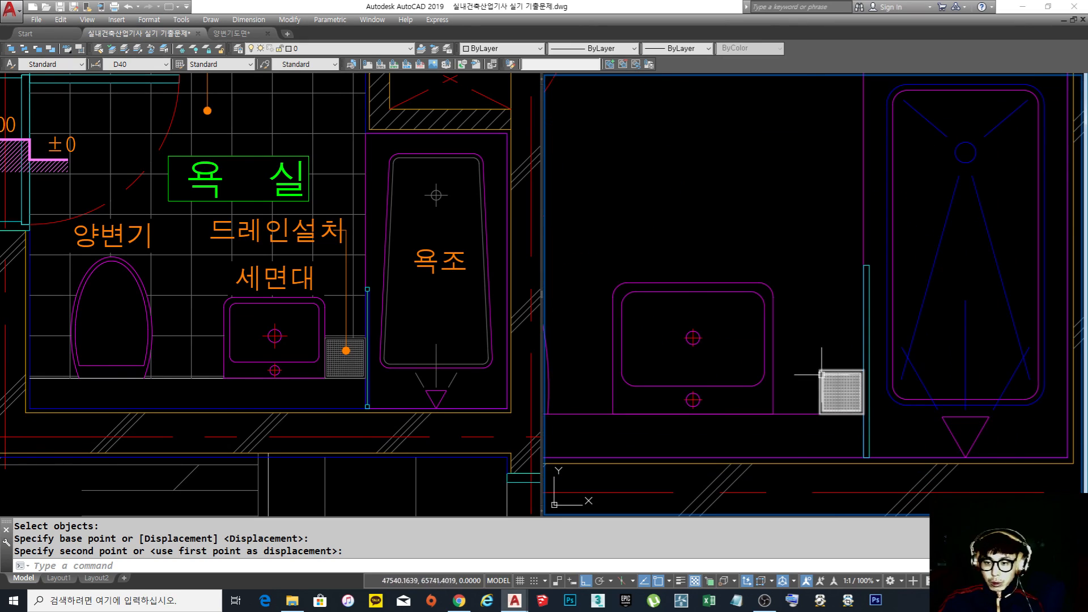
Move the floor drain block along the ledge, a short way from the partition toward the washbasin
middle_drag(841, 381, 837, 366)
text(m)
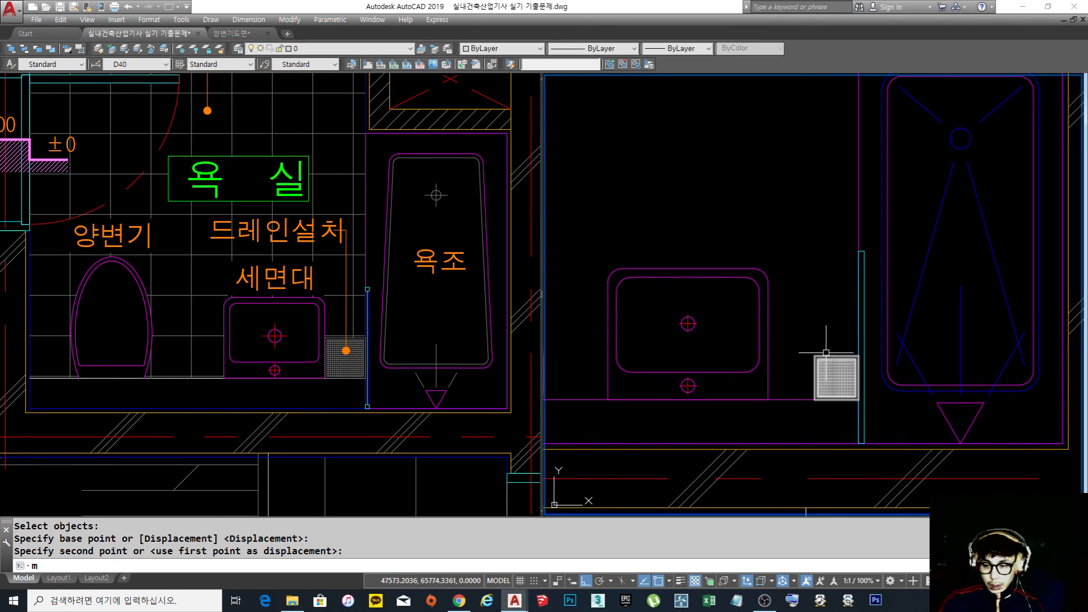
key(Return)
click(828, 353)
key(space)
click(830, 334)
click(807, 316)
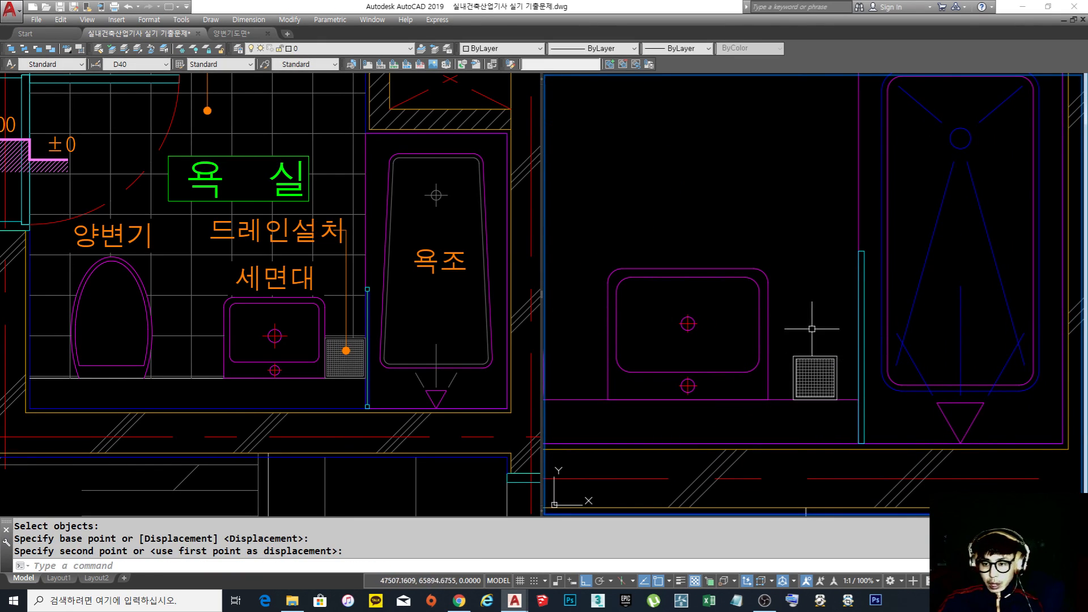
Move the floor drain block back along the ledge so it touches the bathtub partition
scroll(833, 379, up, 4)
text(m)
key(space)
click(870, 416)
click(833, 403)
key(space)
click(844, 431)
click(898, 431)
scroll(858, 381, down, 3)
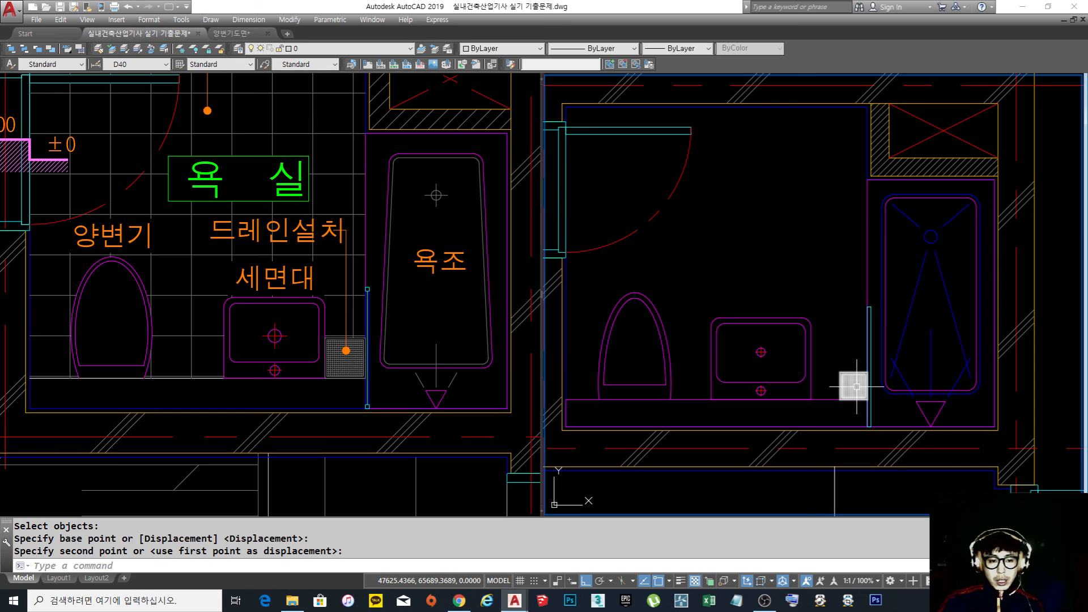
scroll(838, 369, down, 2)
scroll(837, 372, up, 4)
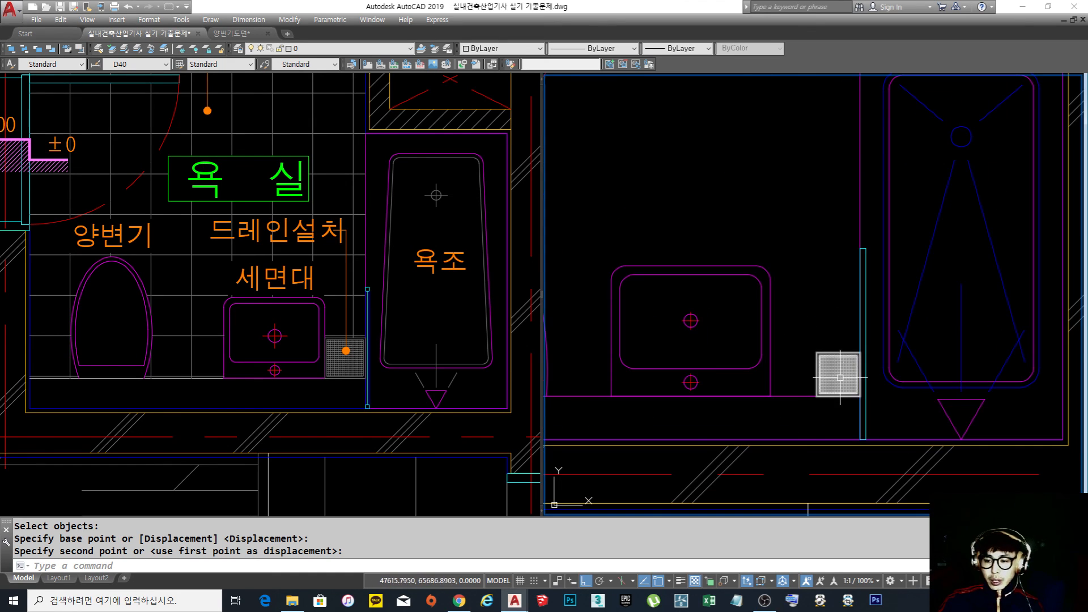
click(843, 383)
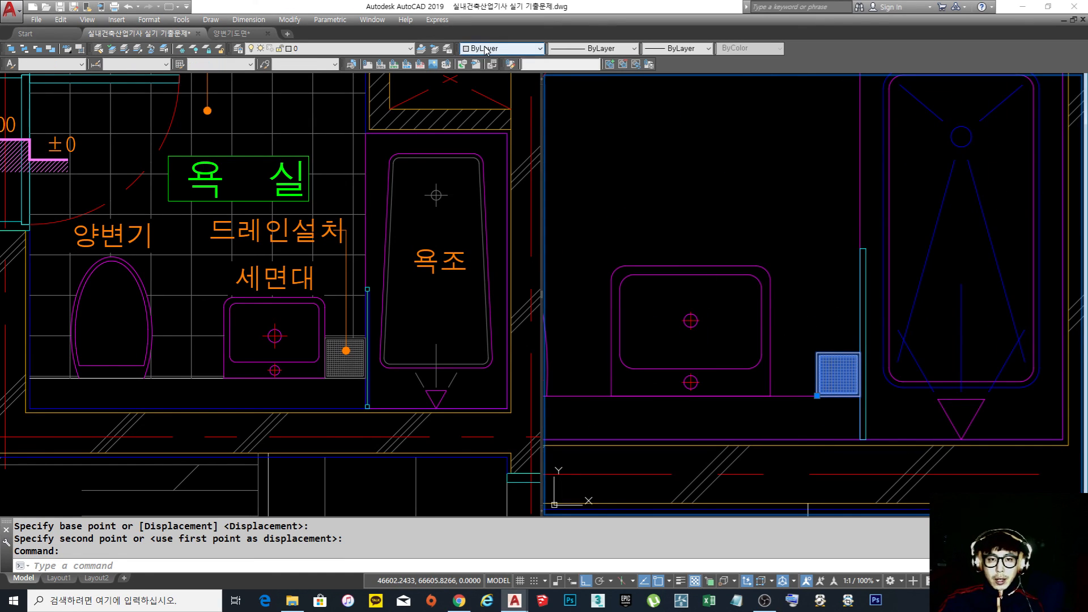
click(352, 49)
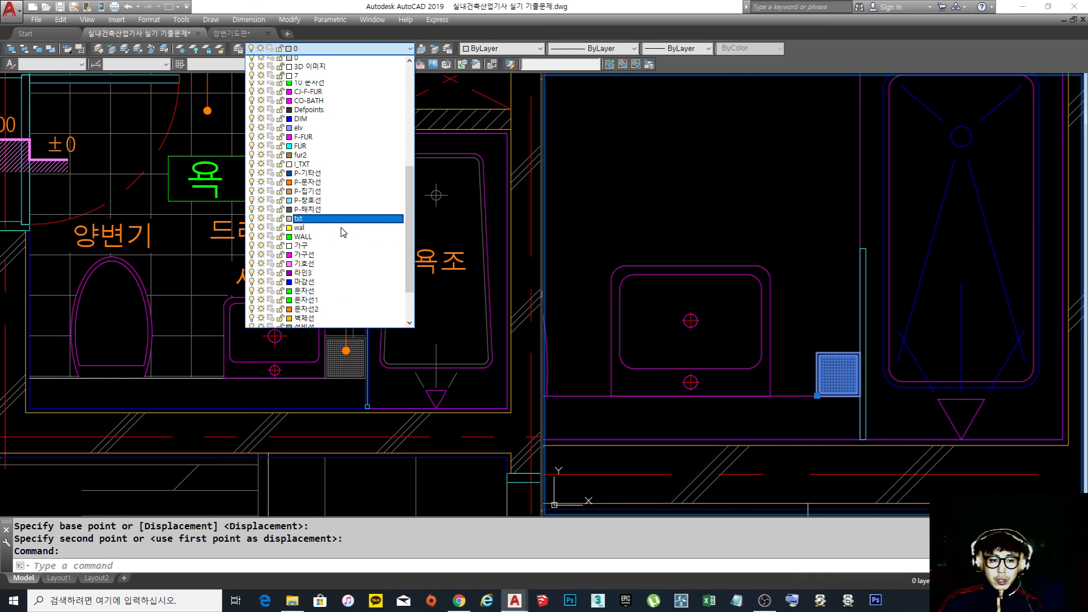
key(Escape)
key(Escape)
key(Escape)
key(Escape)
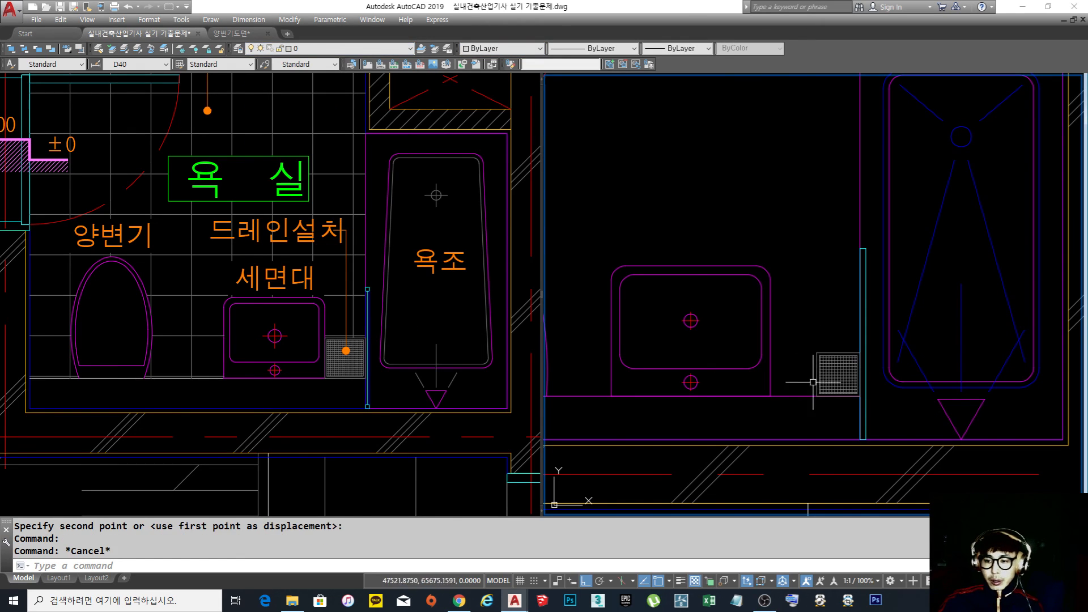
Copy the whole apartment floor plan horizontally into the empty space to the right of the original
scroll(830, 375, down, 5)
scroll(844, 321, up, 5)
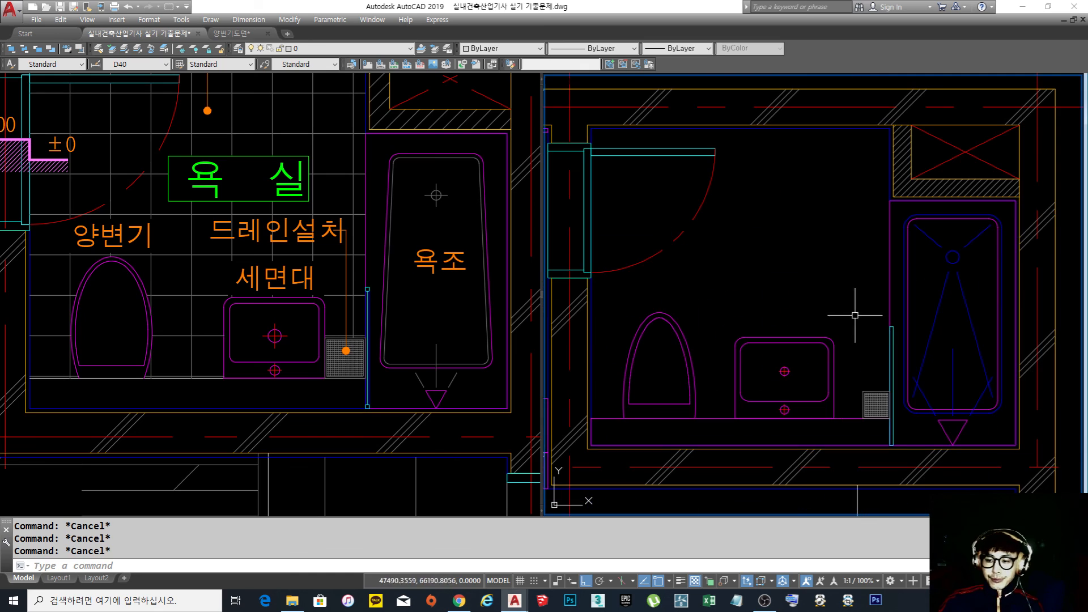
scroll(844, 321, down, 3)
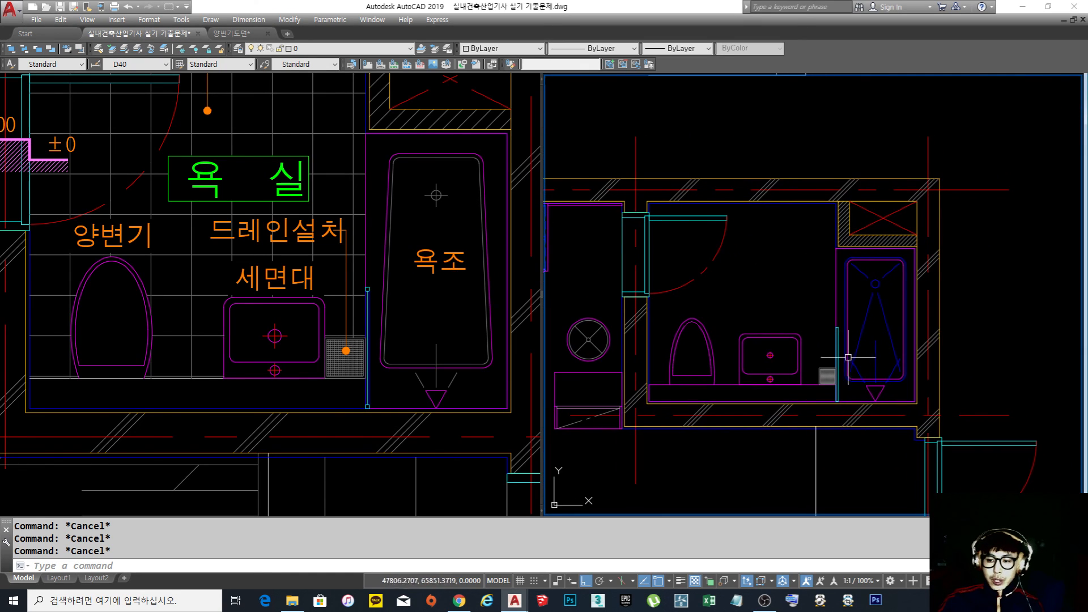
middle_drag(893, 322, 861, 316)
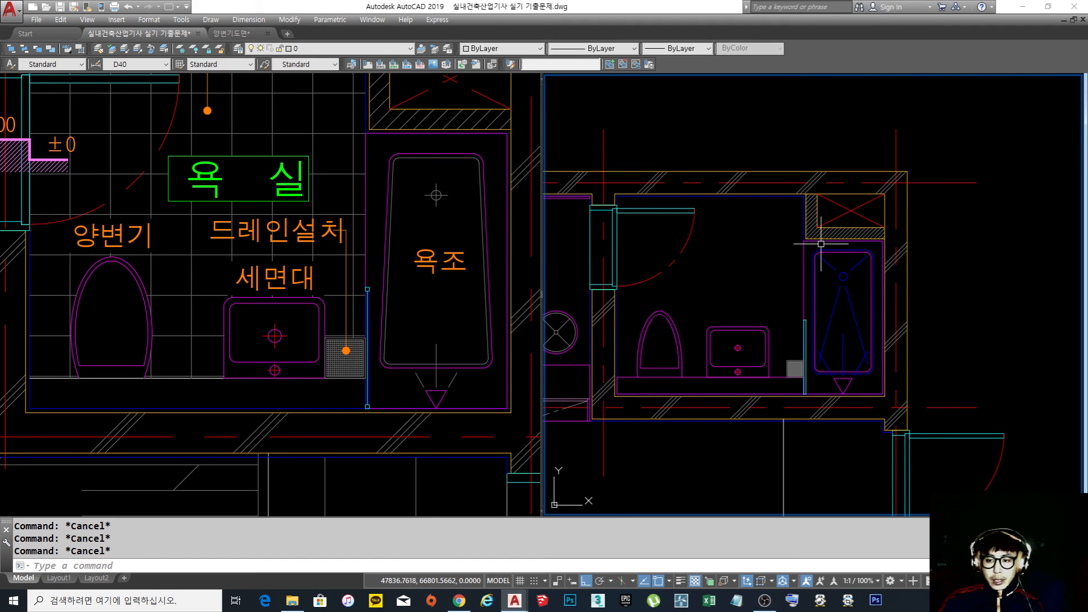
scroll(827, 324, down, 8)
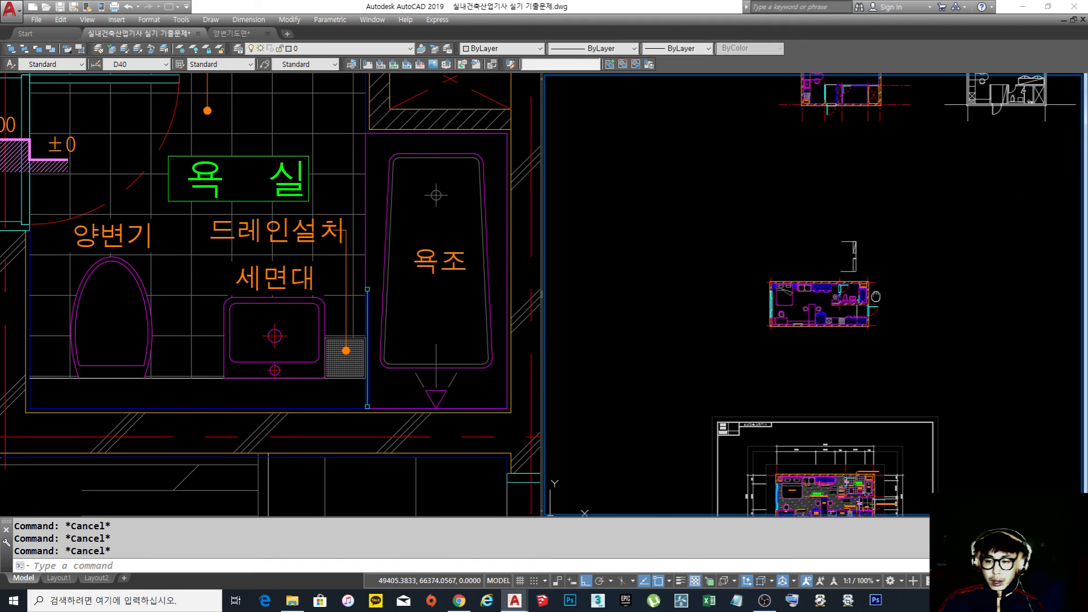
scroll(827, 324, up, 3)
text(co)
key(Return)
click(856, 425)
click(601, 312)
key(Return)
click(669, 367)
click(887, 366)
key(Return)
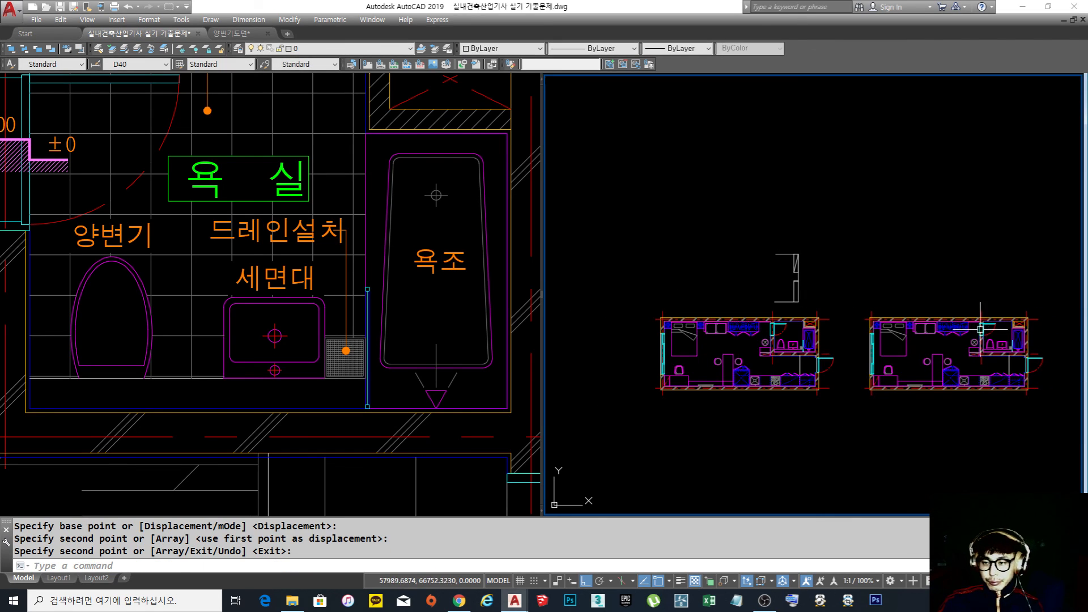
Erase the partition and the bathtub objects from the bathroom of the original floor plan
scroll(788, 329, up, 2)
scroll(737, 363, up, 5)
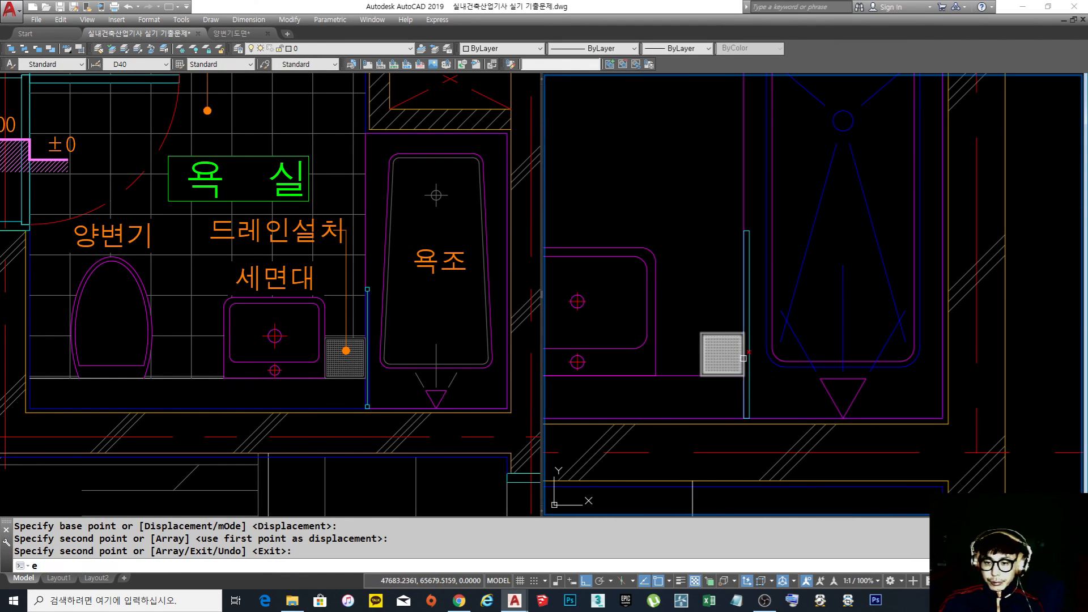
text(e)
key(Return)
click(751, 358)
key(Return)
key(Return)
click(907, 386)
click(766, 77)
scroll(834, 388, down, 3)
scroll(809, 287, up, 2)
key(Return)
Erase the objects still left in the bathtub area of the original plan's bathroom
scroll(810, 288, up, 4)
text(e)
key(Return)
click(839, 350)
click(602, 219)
key(Return)
scroll(791, 209, down, 8)
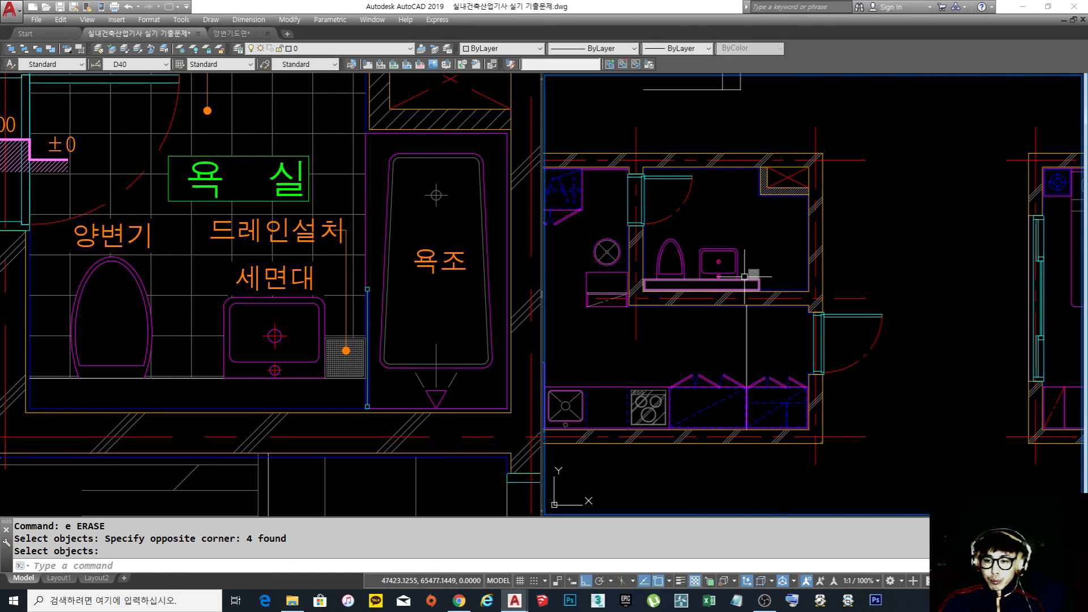
Erase the hatched floor drain block beside the washbasin in the original plan
scroll(754, 266, up, 6)
text(e)
key(Return)
click(816, 309)
click(751, 263)
key(Return)
scroll(751, 264, down, 5)
middle_drag(830, 163, 812, 225)
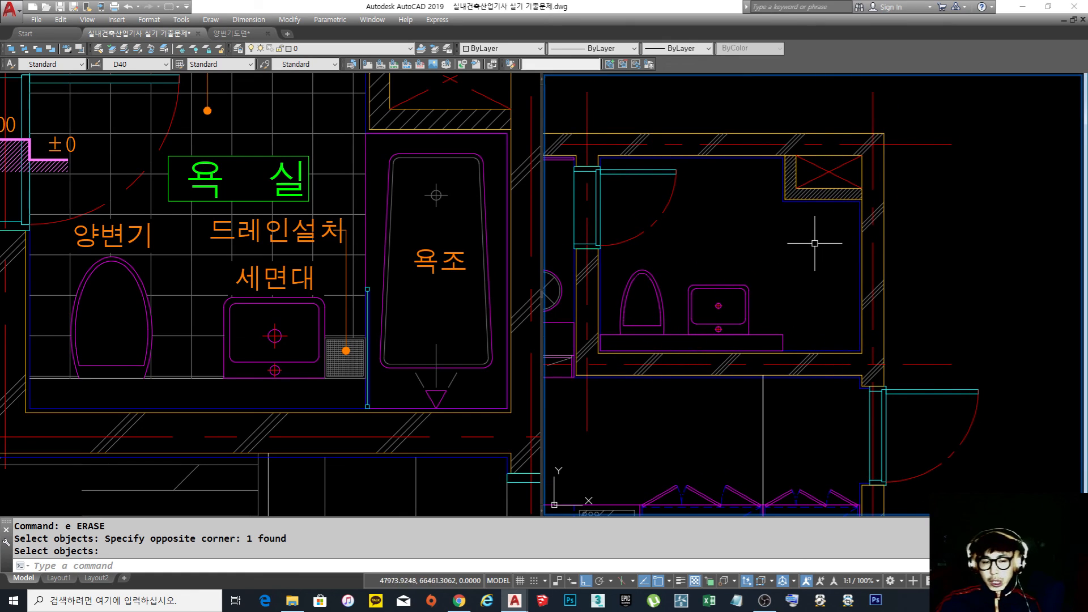
Draw a 900 line inward from the midpoint of the bathroom's right wall, continuing straight down past the lower wall
middle_drag(804, 245, 761, 304)
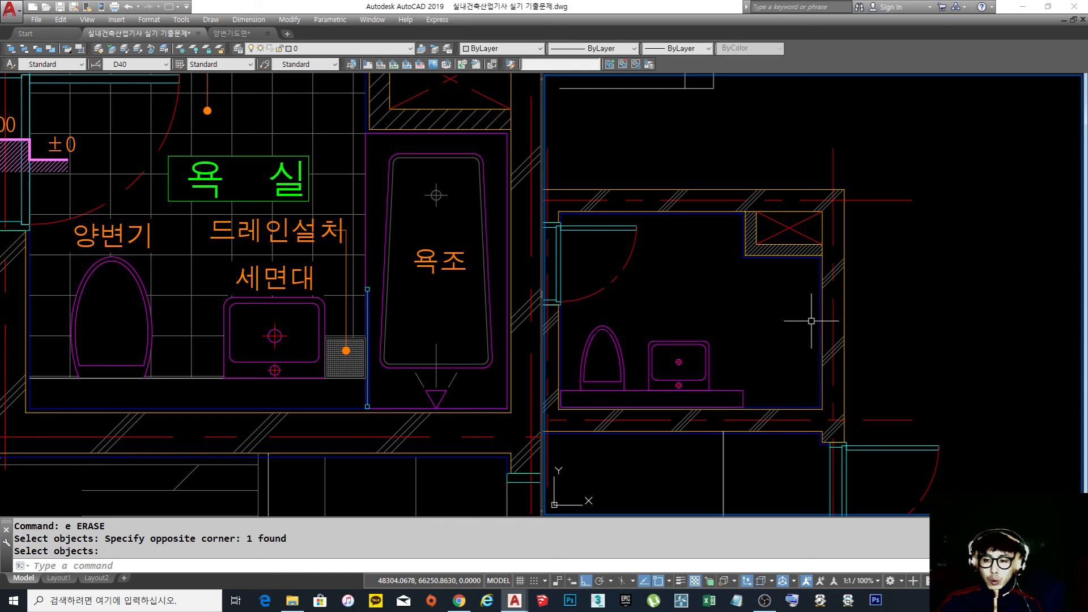
key(Return)
scroll(840, 328, up, 4)
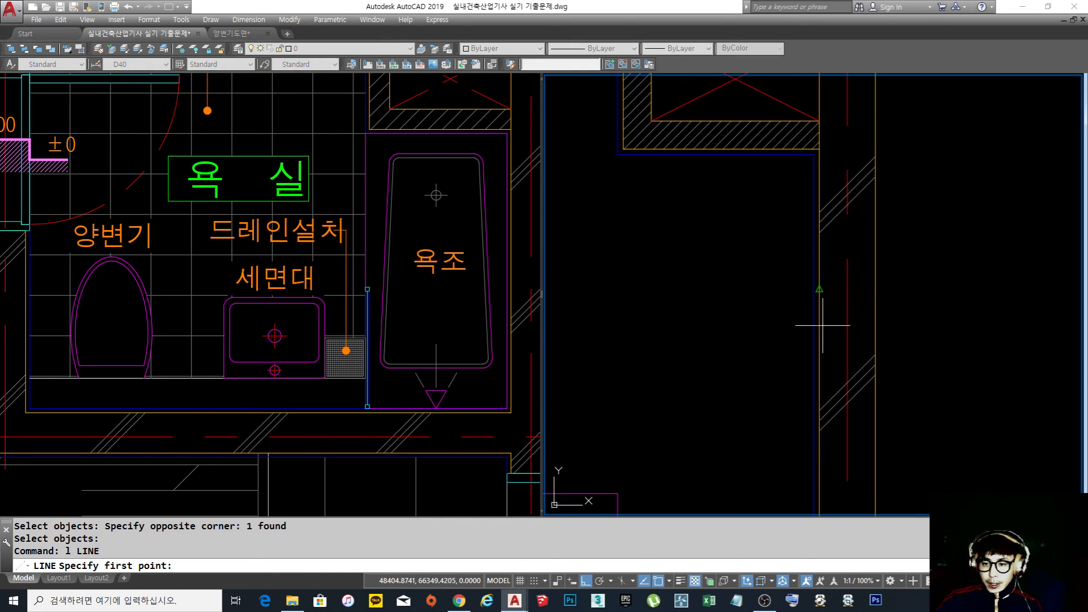
click(819, 288)
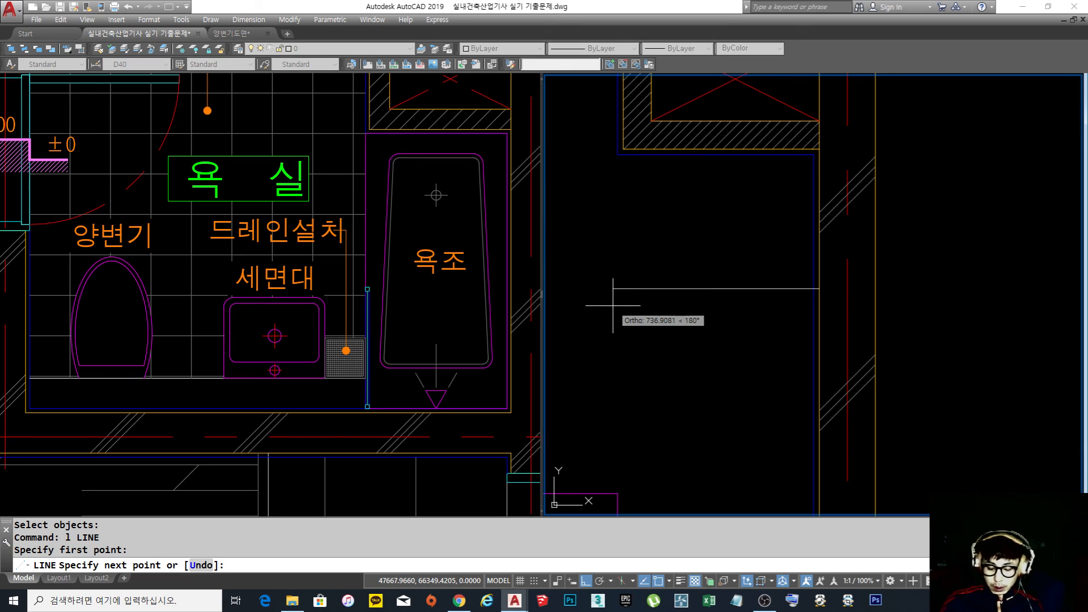
key(Return)
scroll(601, 303, down, 4)
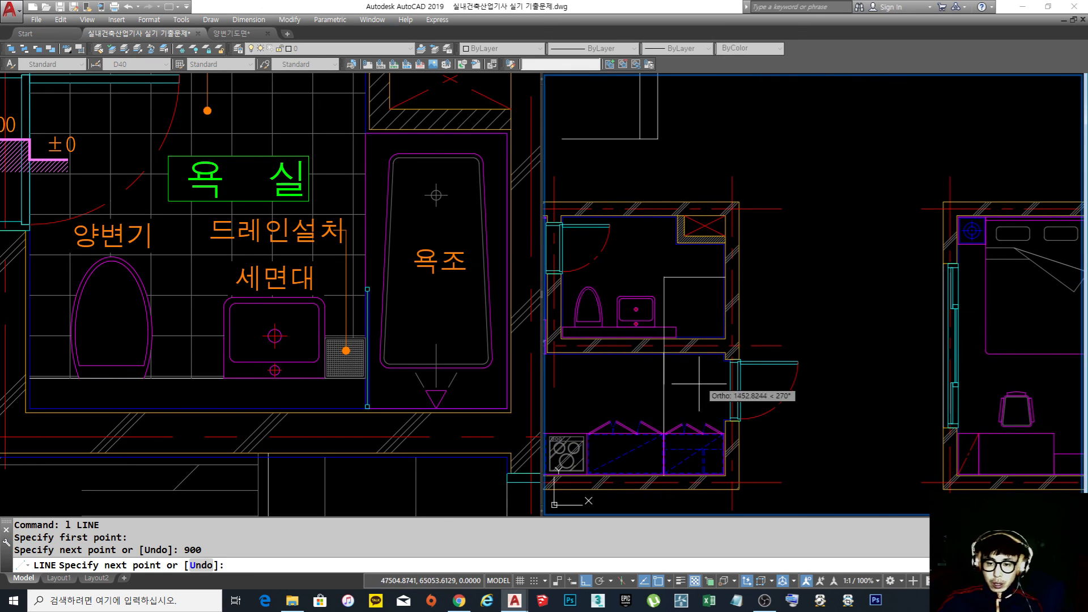
key(Return)
middle_drag(682, 368, 717, 369)
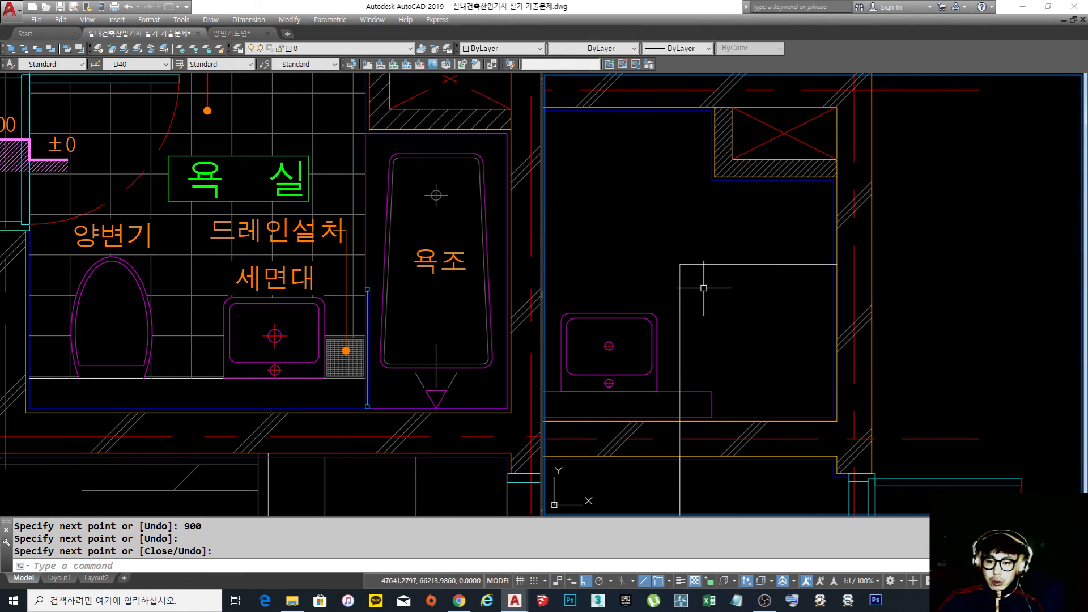
Try to move the new vertical line 500 toward the bathroom's right wall
scroll(714, 286, up, 2)
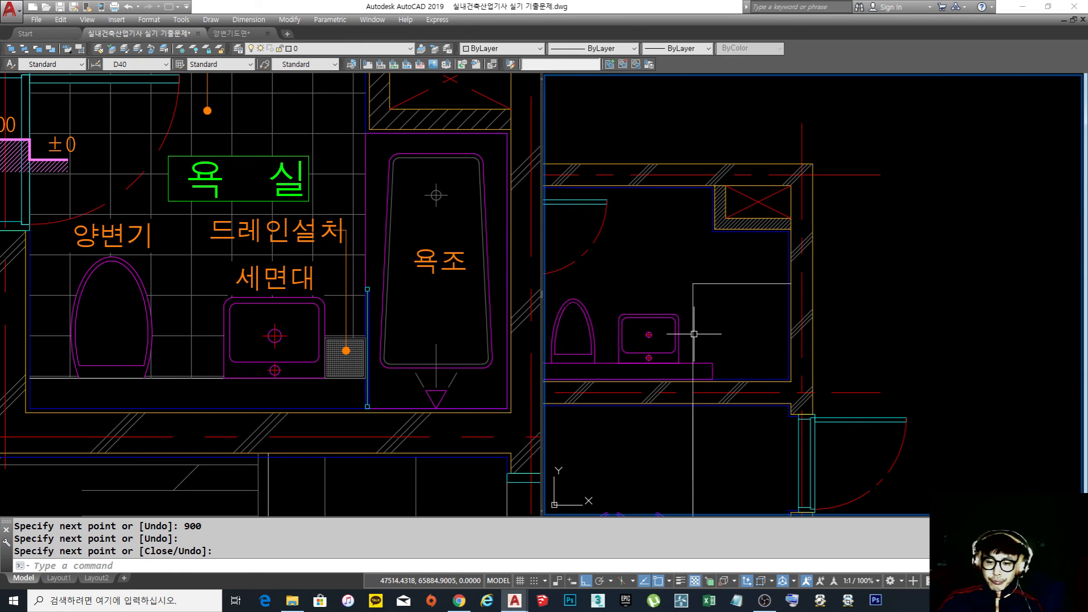
scroll(697, 268, up, 4)
text(m)
key(Return)
drag(689, 317, 698, 326)
key(Return)
click(731, 366)
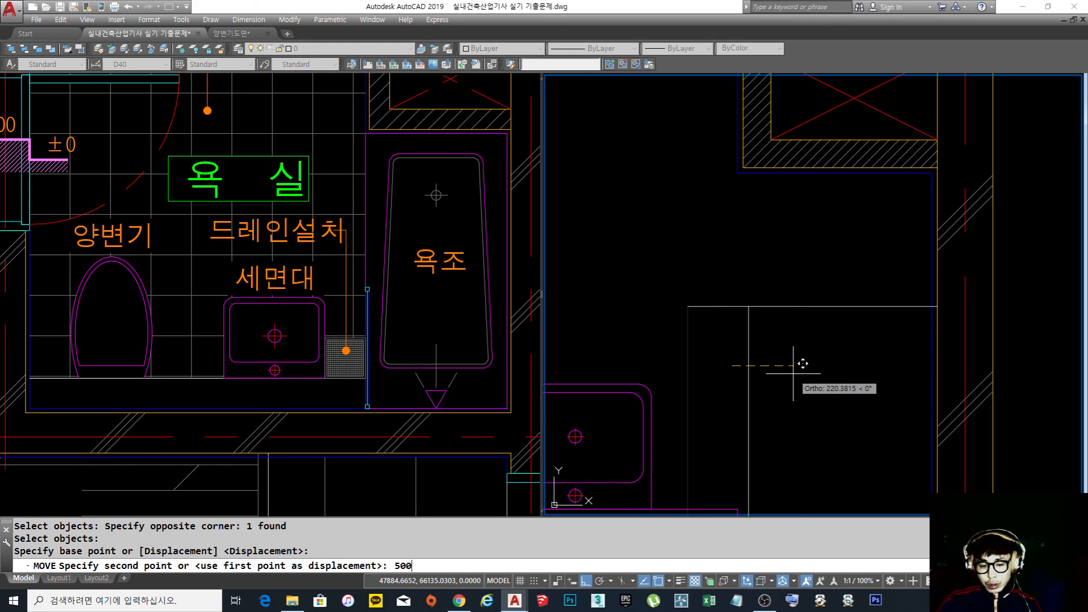
key(Return)
key(Escape)
key(ctrl+z)
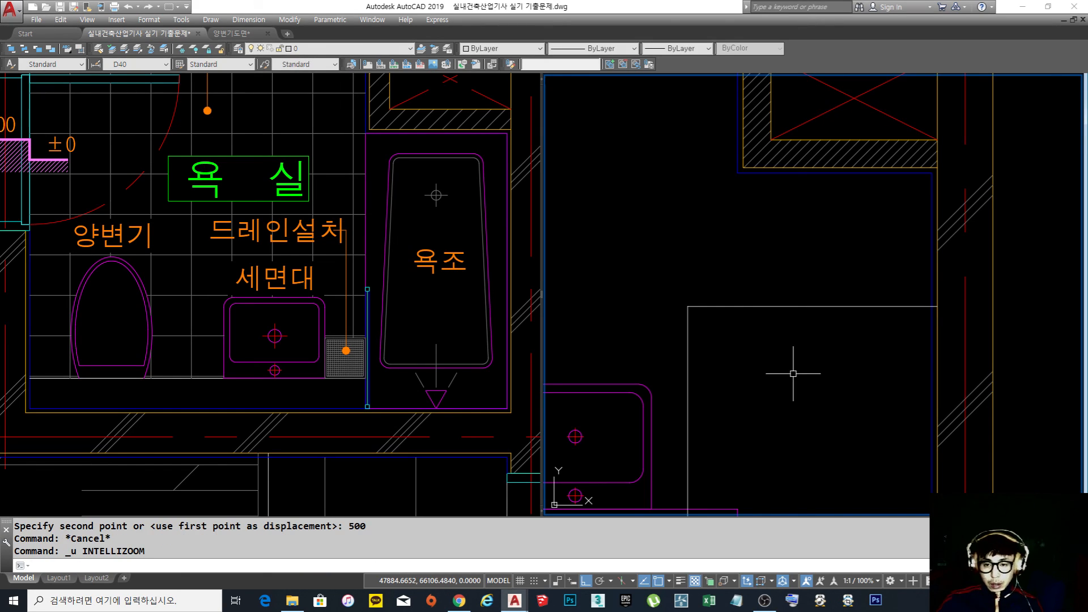
click(661, 318)
key(Escape)
key(Escape)
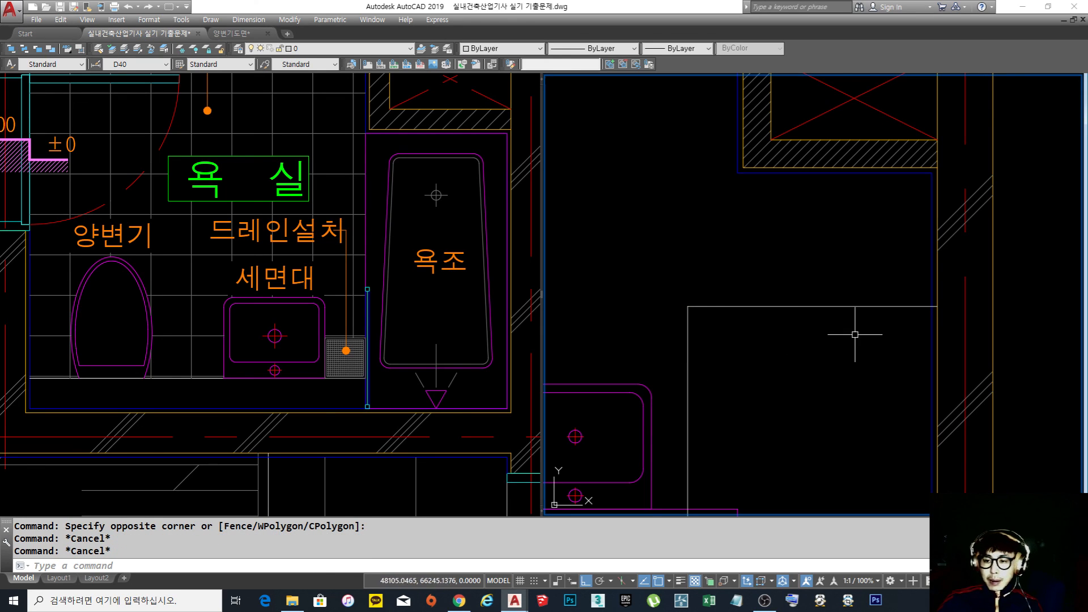
scroll(694, 330, down, 2)
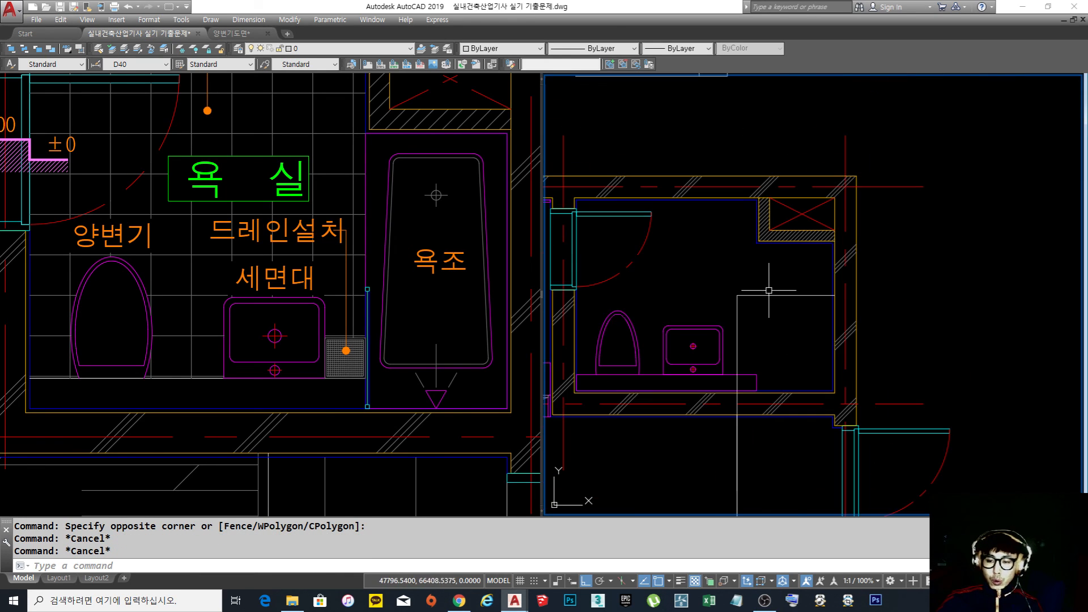
scroll(740, 324, down, 1)
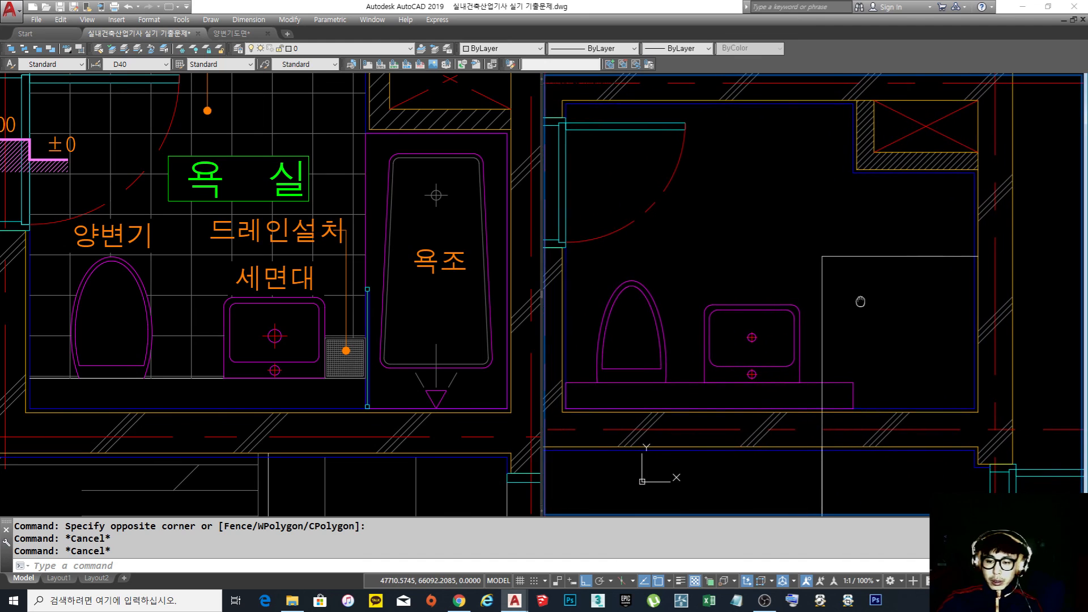
scroll(797, 322, down, 2)
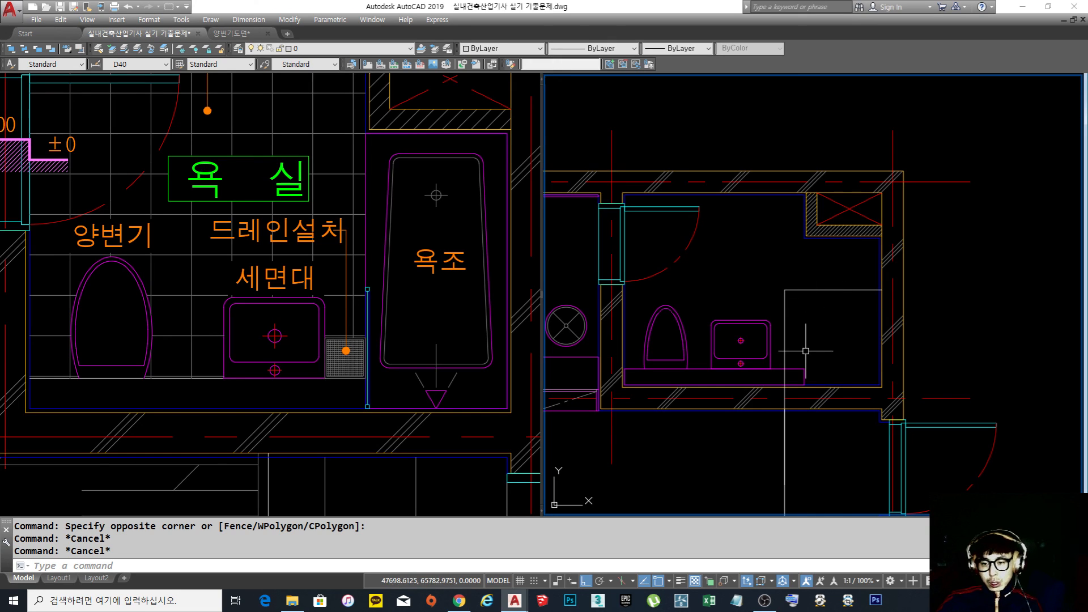
scroll(764, 346, up, 4)
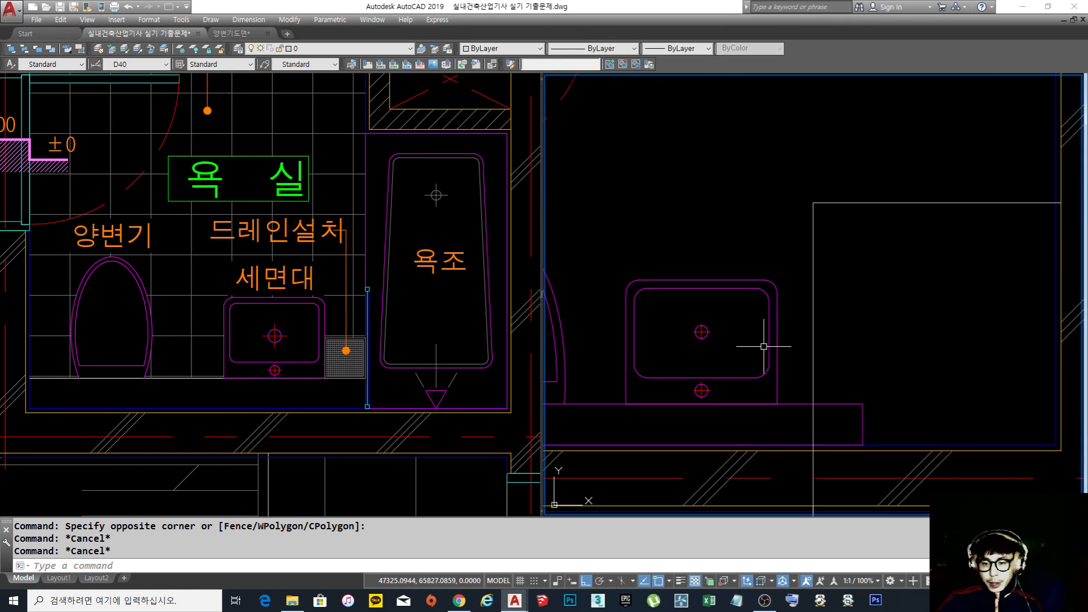
Draw a short vertical guide line straight up from the midpoint of the washbasin's upper edge
middle_drag(792, 352, 804, 349)
text(l)
key(Return)
click(714, 276)
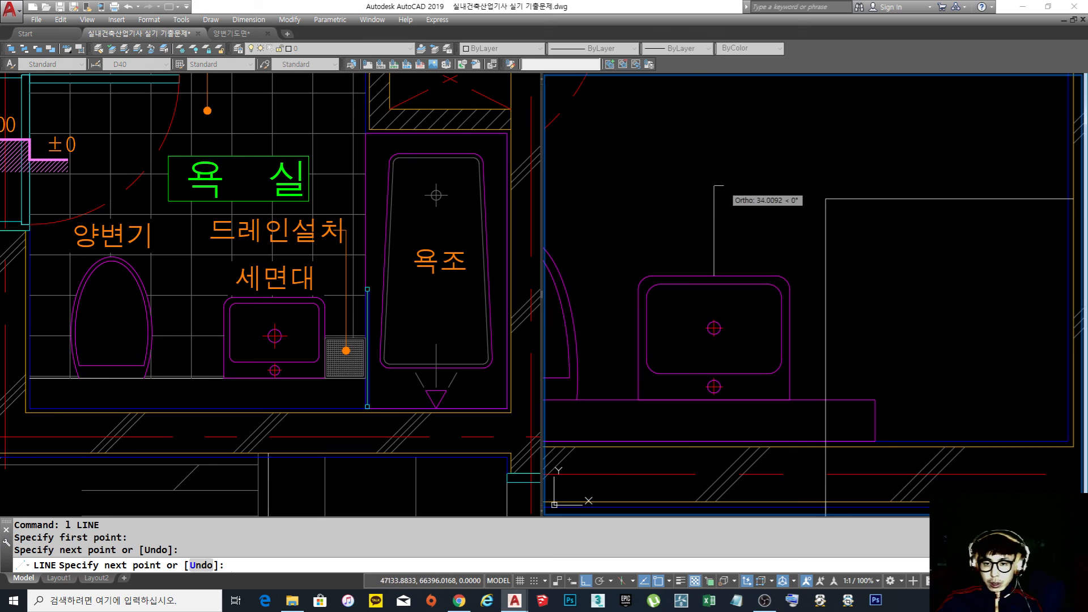
click(715, 186)
key(Return)
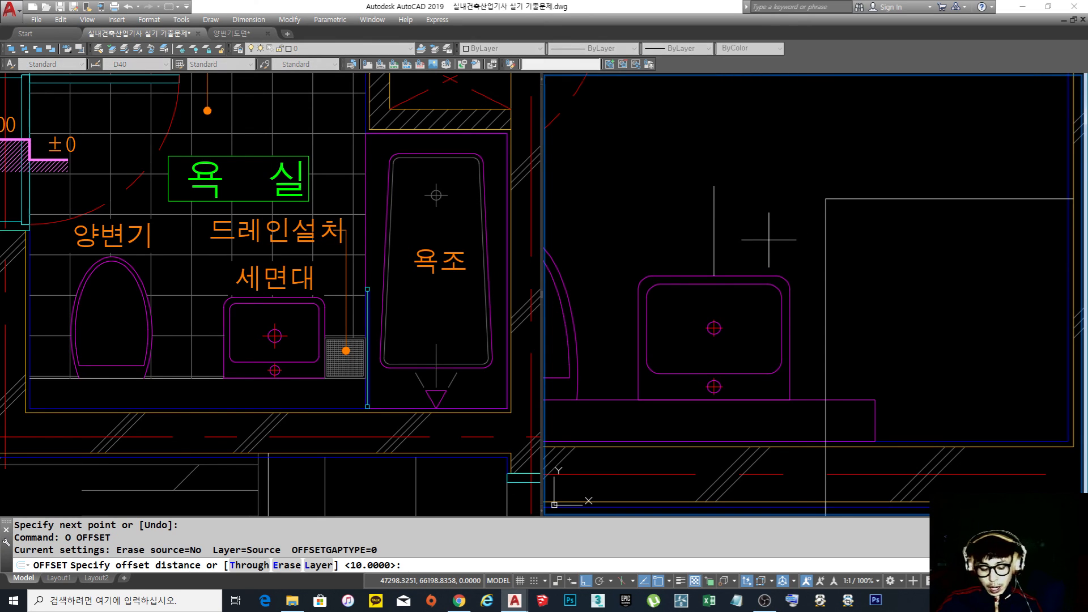
key(Escape)
key(Escape)
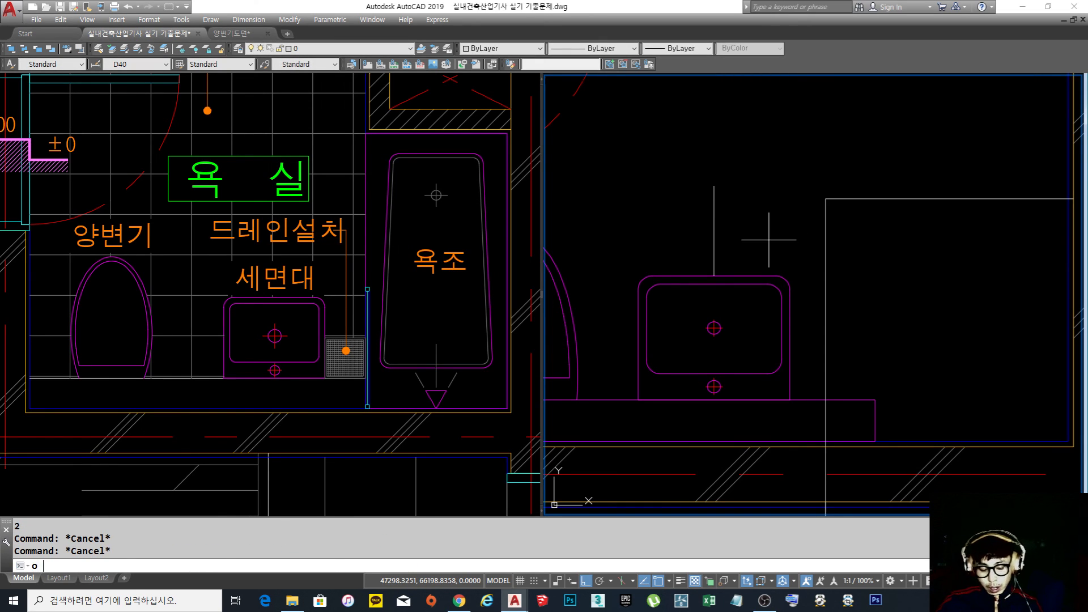
Offset the washbasin's vertical guide line 300 toward the bathtub area
text(o)
key(Return)
text(300)
key(Return)
click(714, 244)
click(763, 242)
click(813, 280)
click(796, 256)
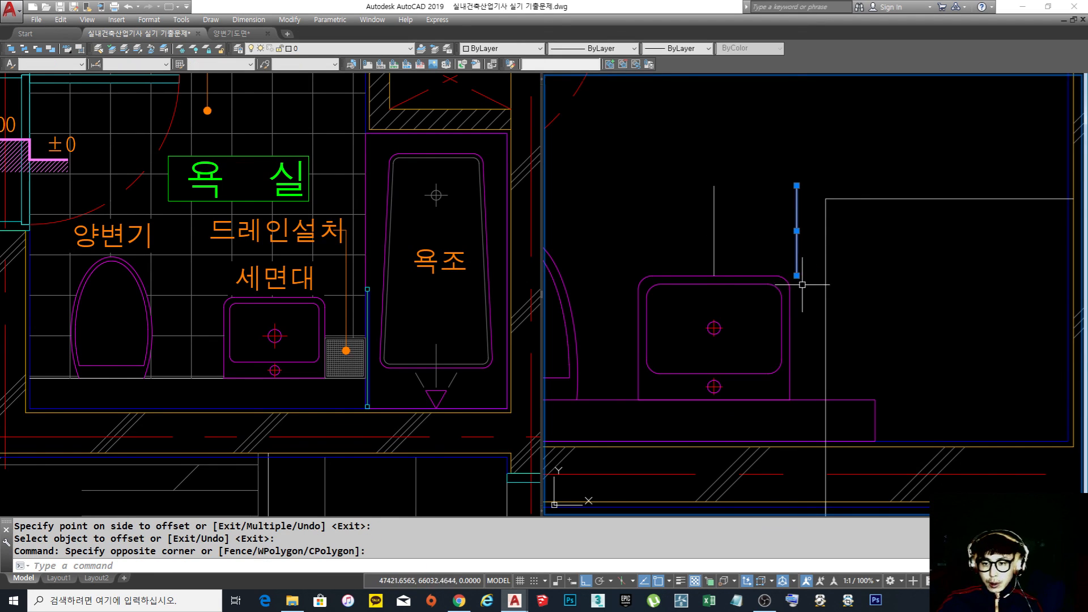
click(797, 275)
key(Escape)
key(Escape)
key(Escape)
text(e)
key(Escape)
Measure the horizontal distance between the washbasin's lower right corner and the long vertical line beside it
text(di)
key(Return)
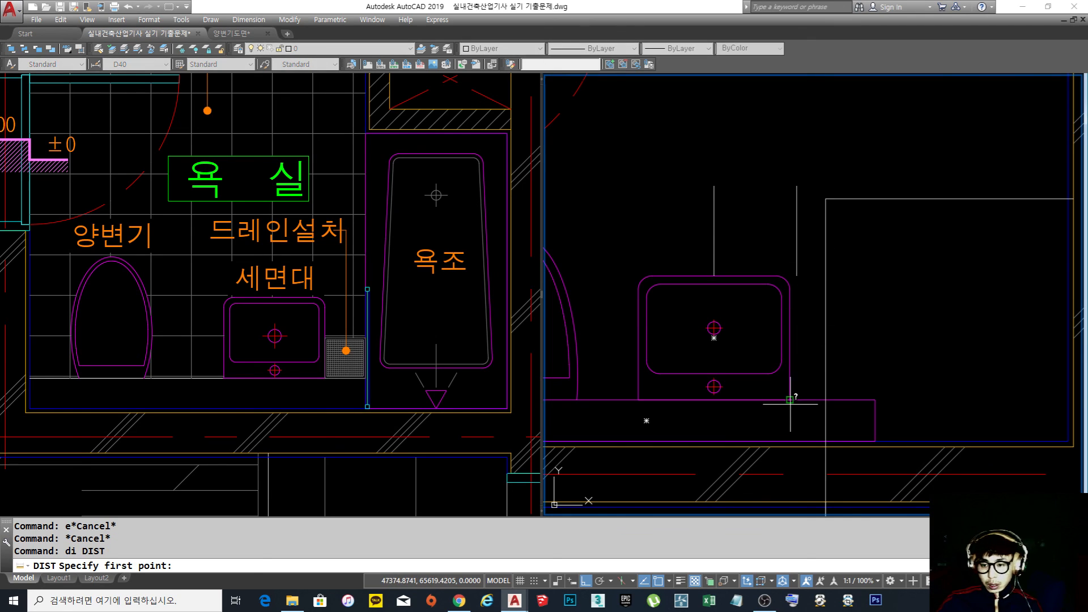
click(803, 400)
click(828, 399)
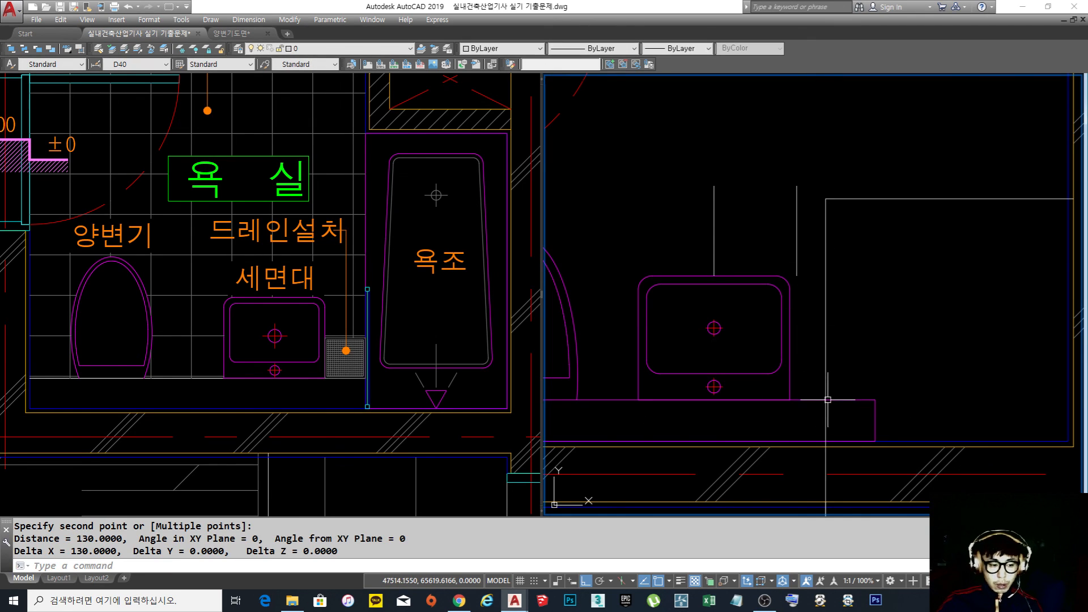
Erase the two vertical guide lines above the washbasin
scroll(850, 331, down, 2)
text(e)
key(Return)
click(742, 265)
click(643, 211)
key(Return)
Stretch the right end of the washbasin ledge back to the long vertical line
middle_drag(816, 312, 769, 333)
scroll(748, 396, up, 3)
text(s)
key(Return)
click(779, 429)
click(778, 390)
key(Return)
click(769, 424)
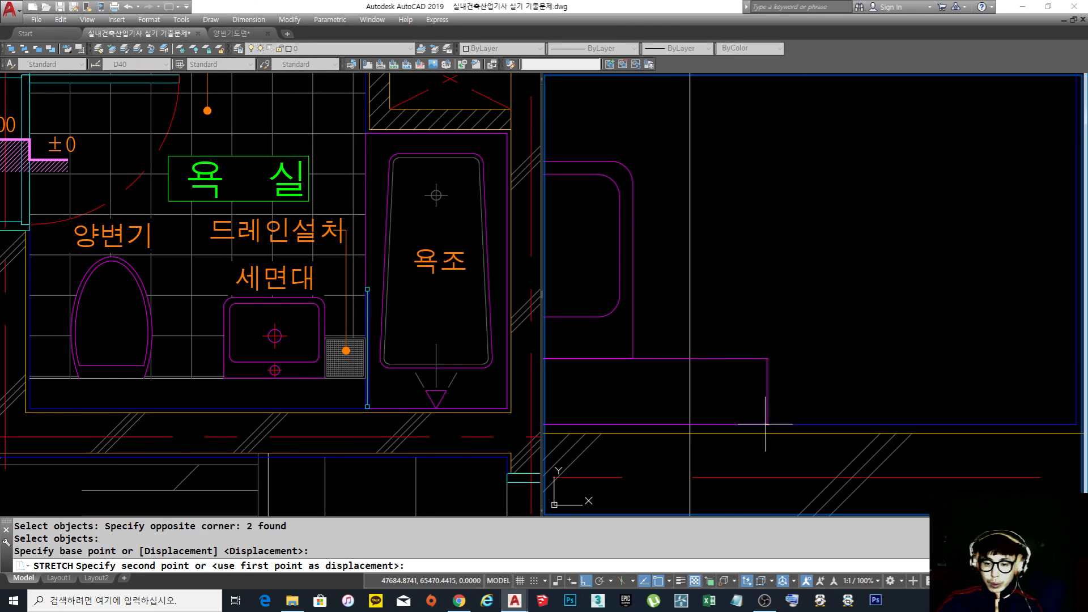
click(687, 425)
Erase the 900-wide horizontal line and its long vertical line from the bathtub area
scroll(745, 276, down, 3)
middle_drag(772, 243, 765, 293)
text(e)
key(Return)
click(765, 293)
click(707, 213)
middle_drag(801, 244, 808, 280)
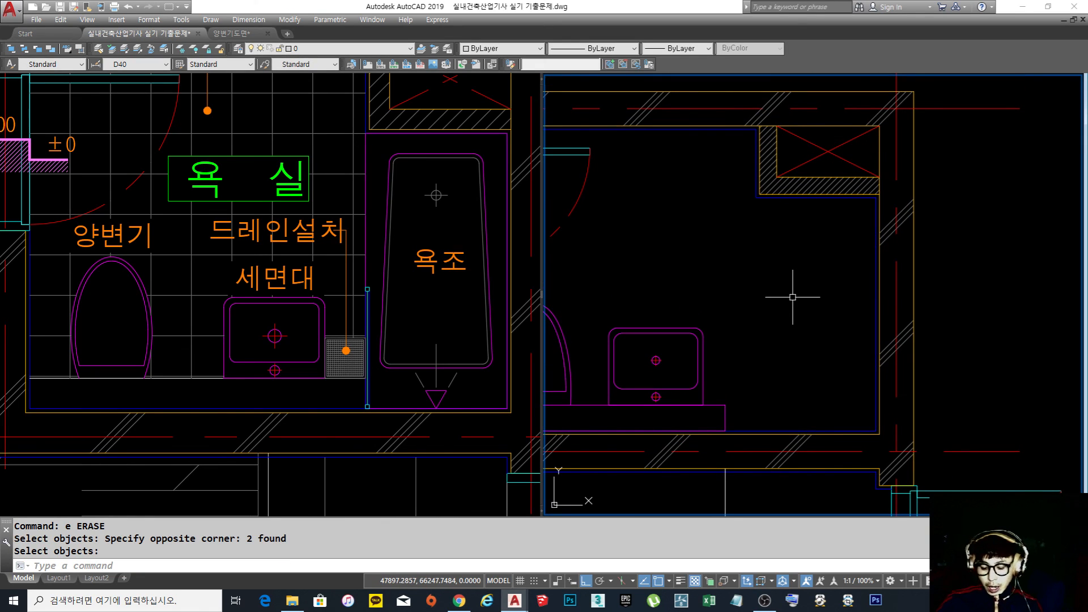
key(Return)
Draw a vertical line about 1597 long upward from the lower right corner of the washbasin ledge
text(l)
key(Return)
click(725, 431)
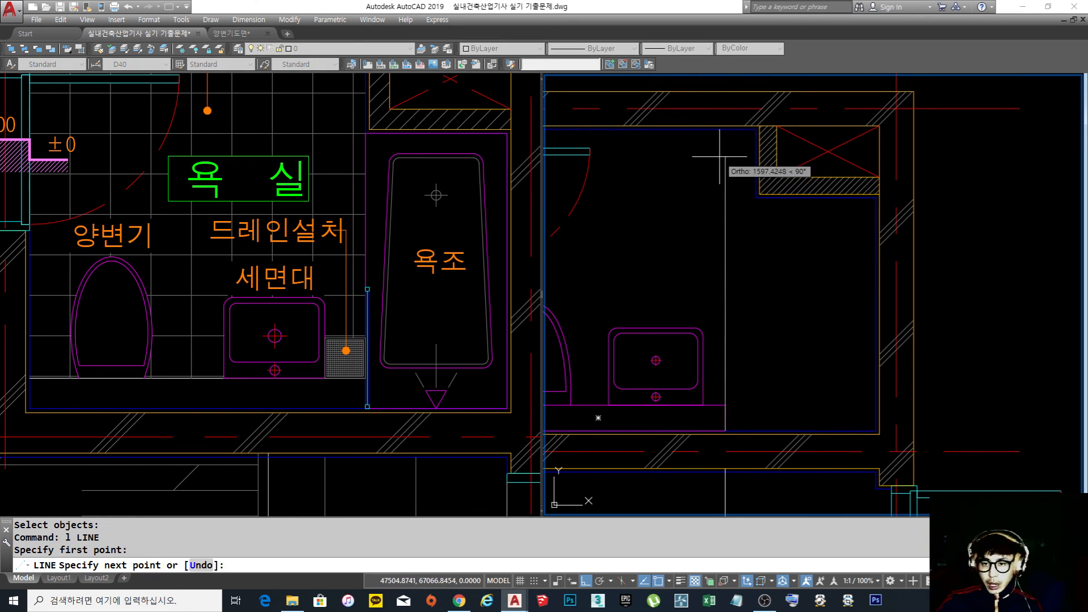
click(720, 156)
key(Return)
Draw a horizontal line from the finish-line corner below the duct shaft's right end, leftward past the new vertical line
scroll(724, 158, up, 4)
key(Return)
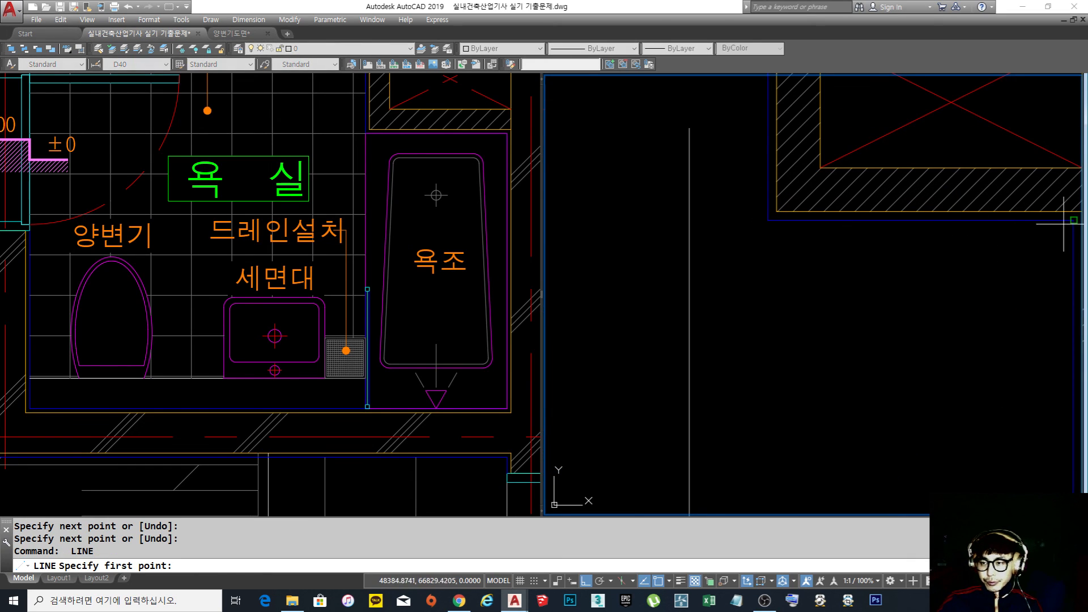
click(1066, 223)
click(627, 222)
key(Return)
scroll(652, 238, down, 5)
scroll(710, 275, up, 4)
Trim the overhanging ends of the vertical and horizontal lines where they cross, leaving a clean corner
text(tr)
key(Return)
click(716, 279)
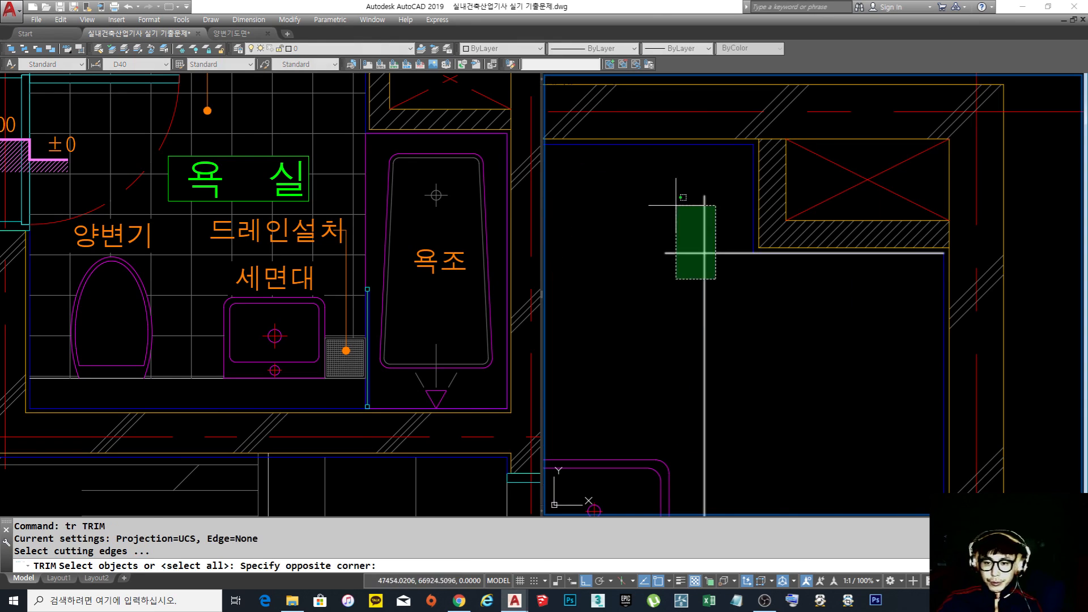
click(676, 205)
key(Return)
click(715, 218)
click(687, 226)
click(682, 285)
click(676, 224)
key(Return)
scroll(730, 299, down, 4)
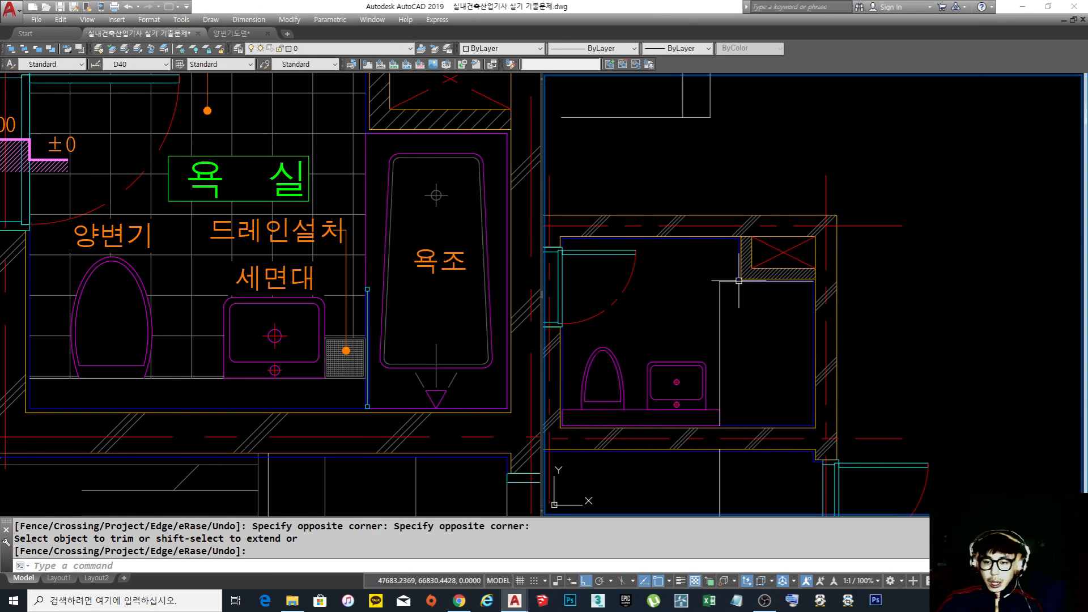
scroll(738, 280, up, 2)
scroll(818, 274, up, 2)
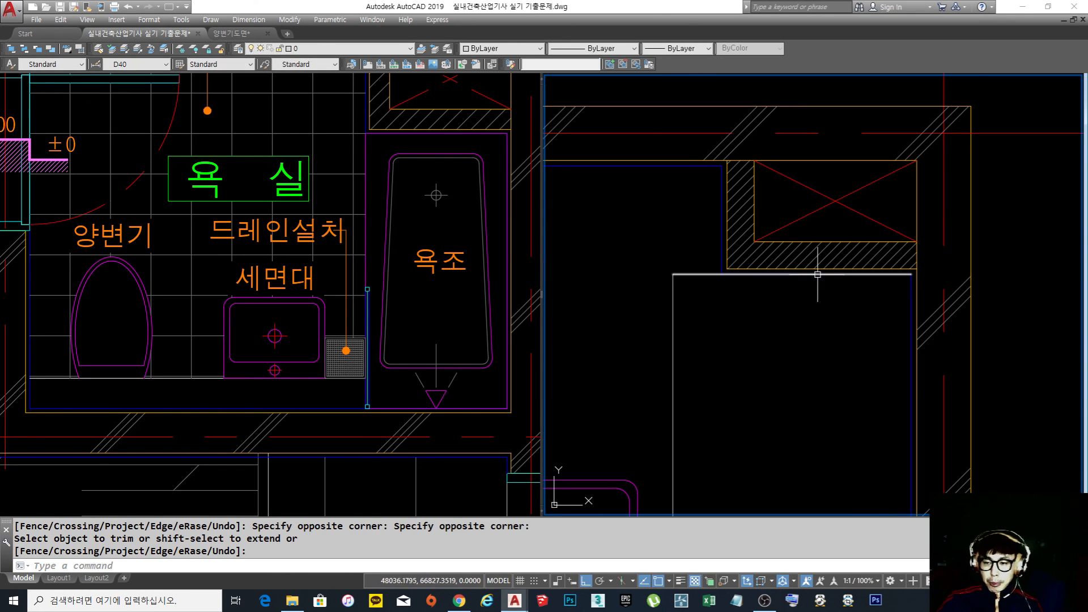
scroll(818, 274, down, 2)
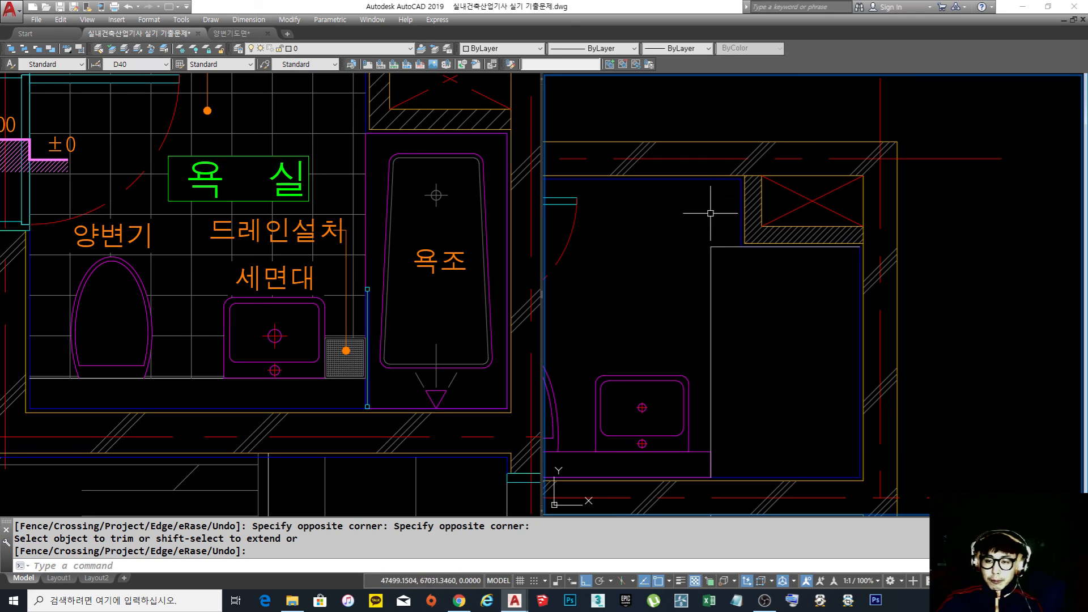
scroll(711, 188, up, 2)
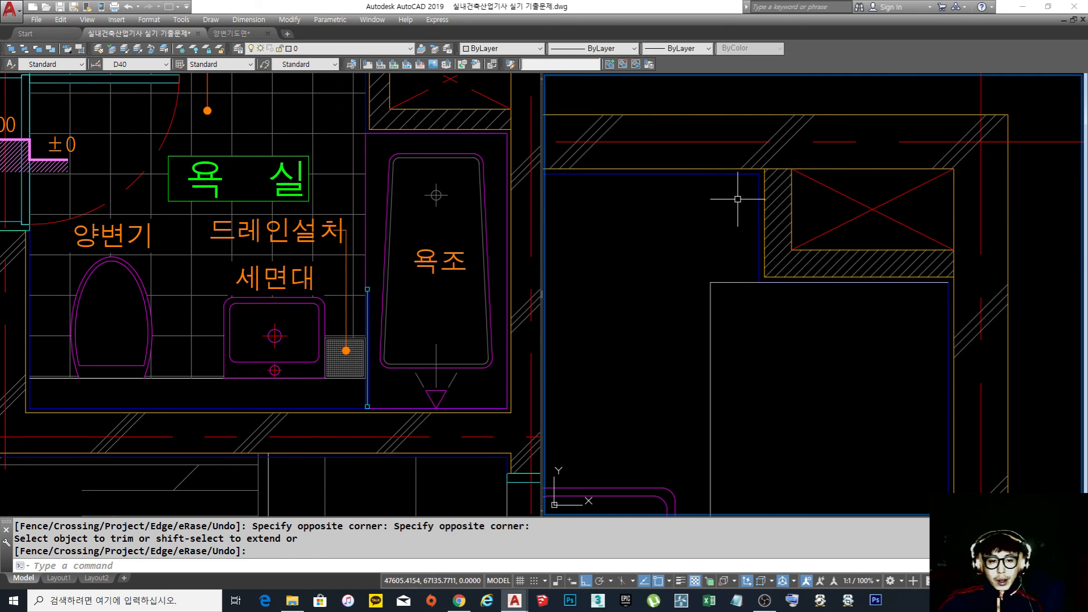
key(Escape)
key(Escape)
key(Escape)
middle_drag(737, 199, 732, 236)
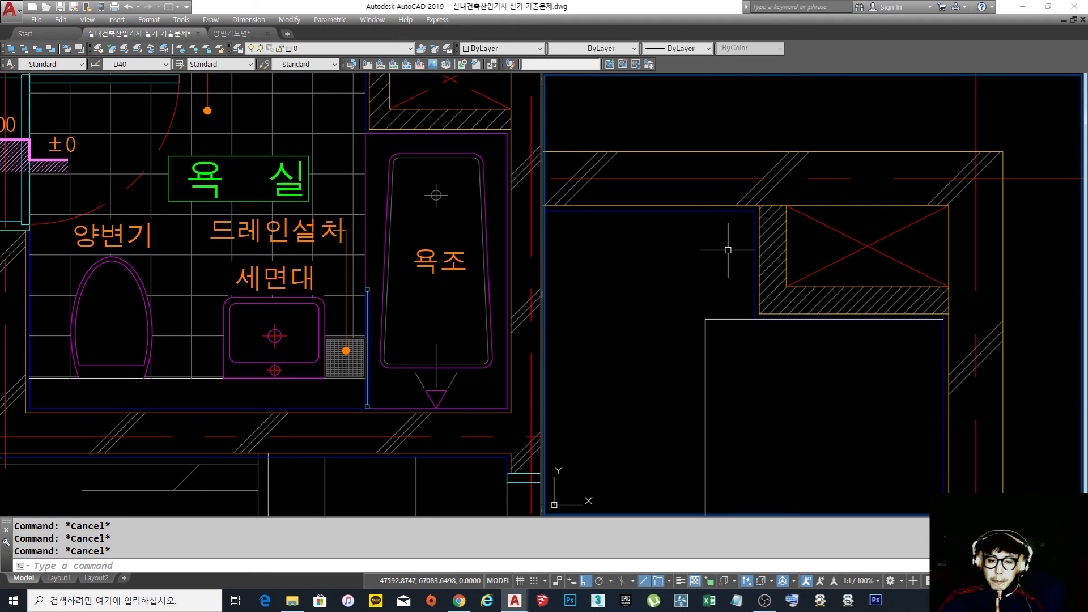
scroll(728, 250, down, 3)
scroll(731, 249, up, 2)
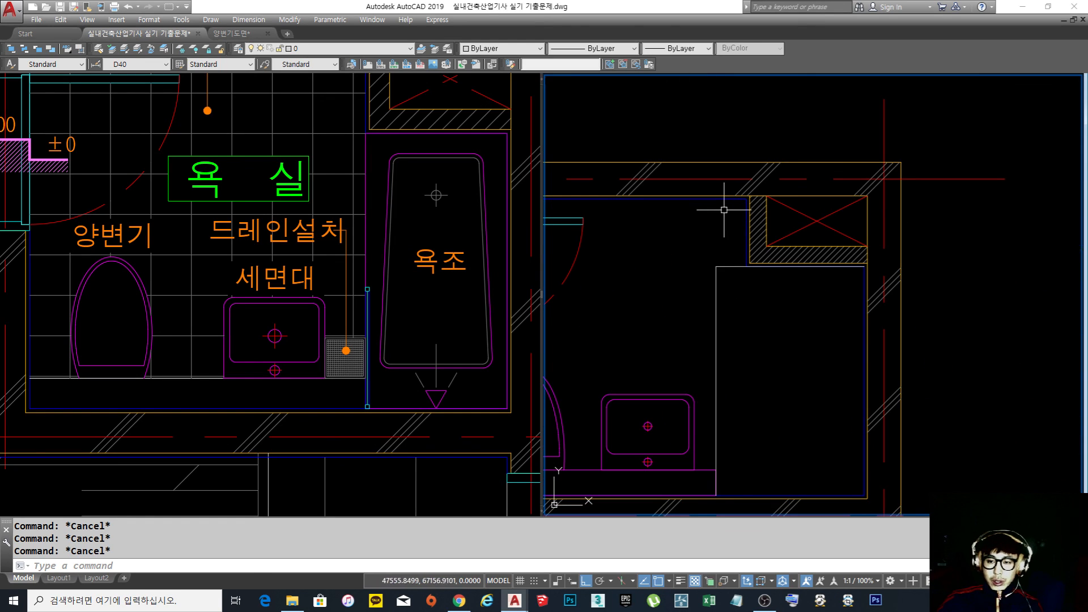
Measure the horizontal distance from the bathtub outline's upper left corner to the shaft's finish line
scroll(733, 248, up, 1)
text(di)
key(Return)
scroll(729, 245, up, 4)
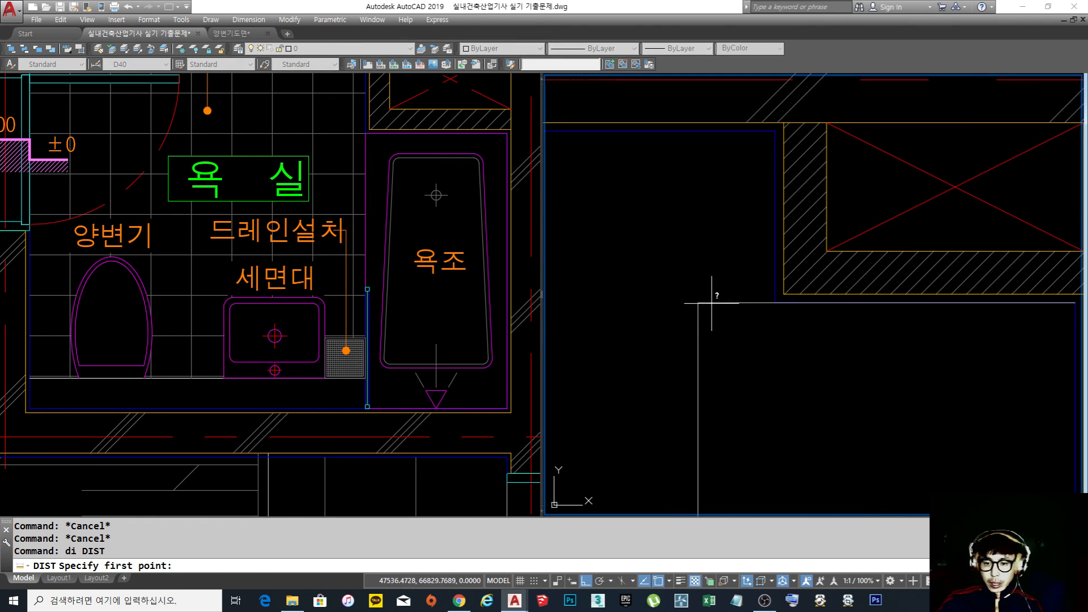
click(698, 303)
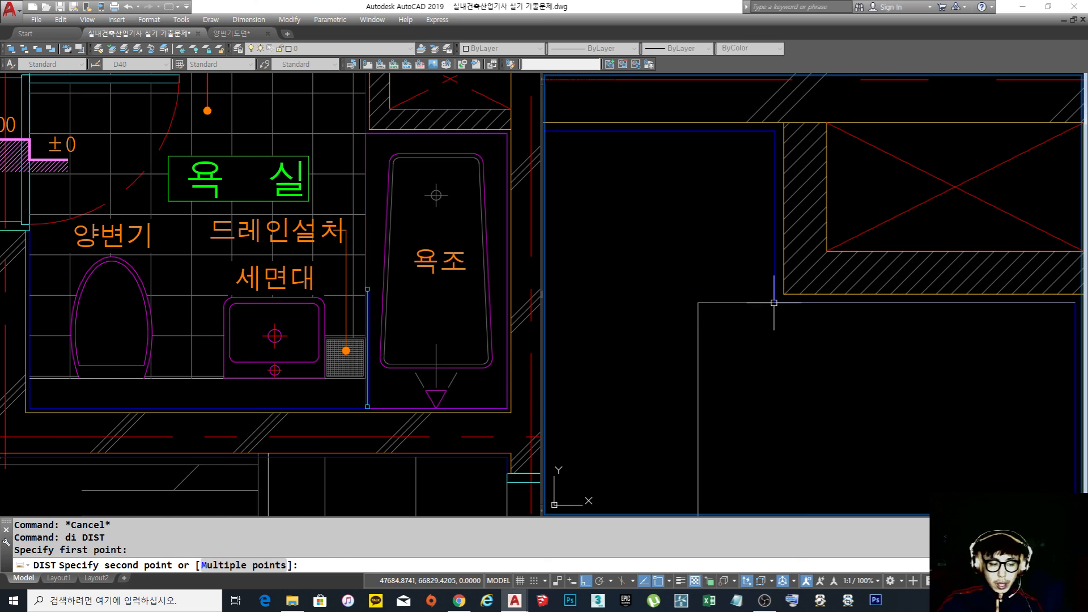
click(774, 303)
scroll(749, 306, down, 4)
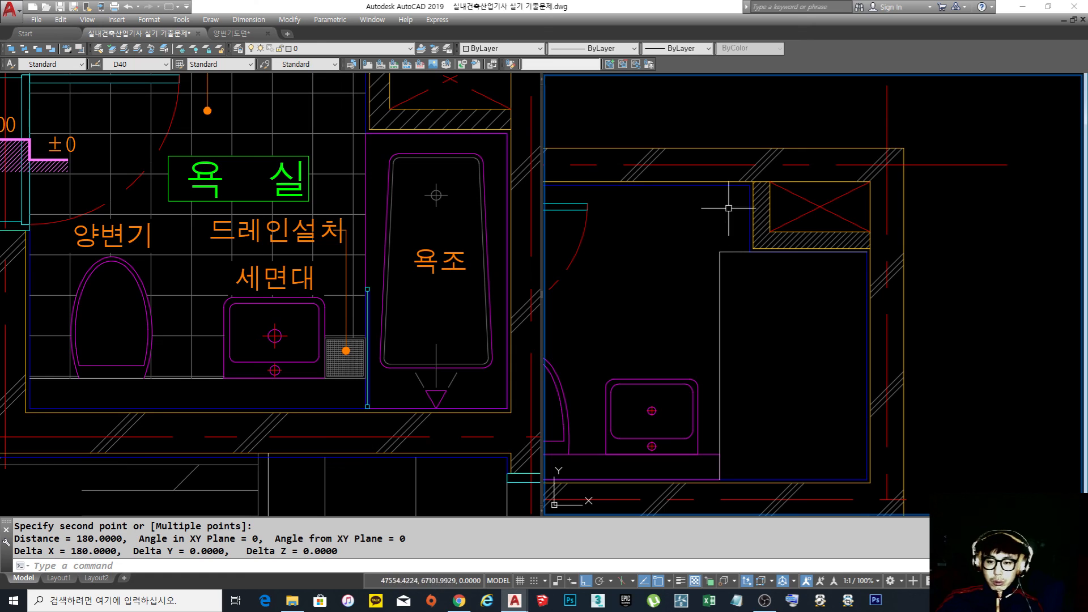
key(Escape)
key(Escape)
key(Escape)
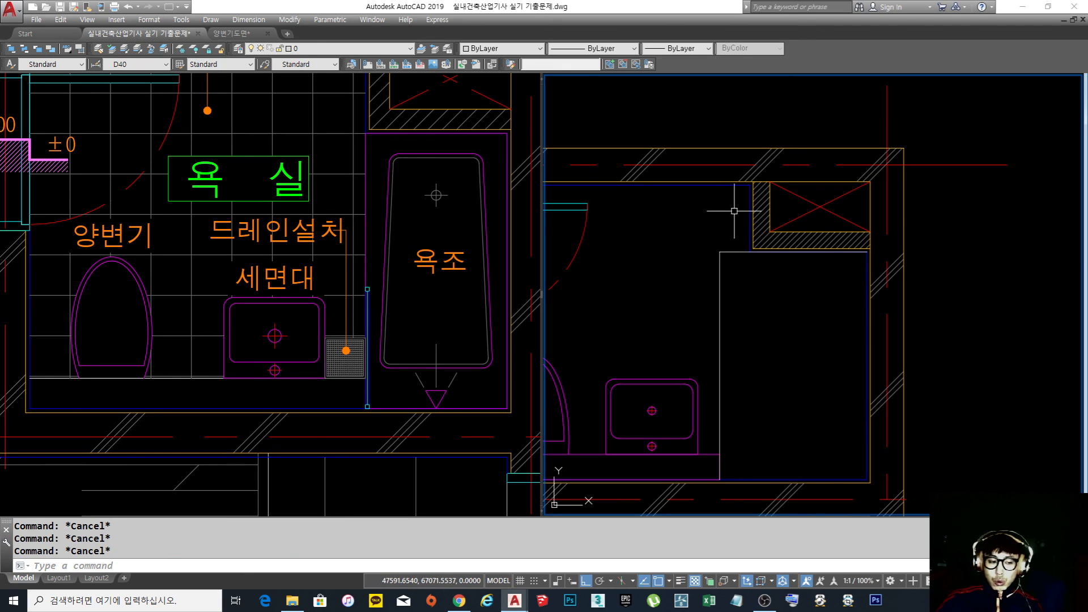
middle_drag(733, 225, 732, 252)
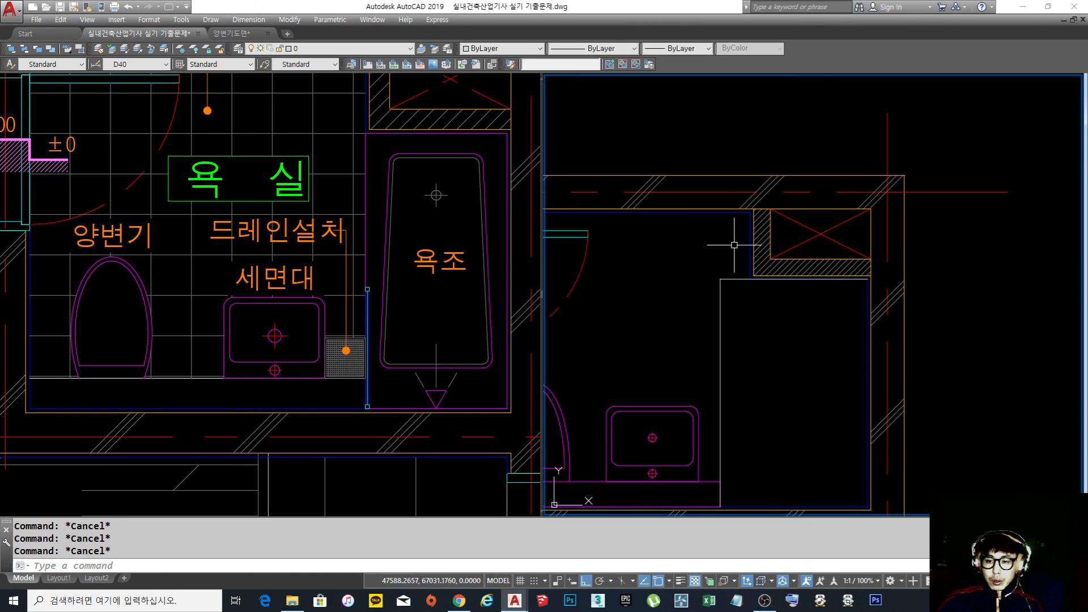
middle_drag(759, 292, 766, 267)
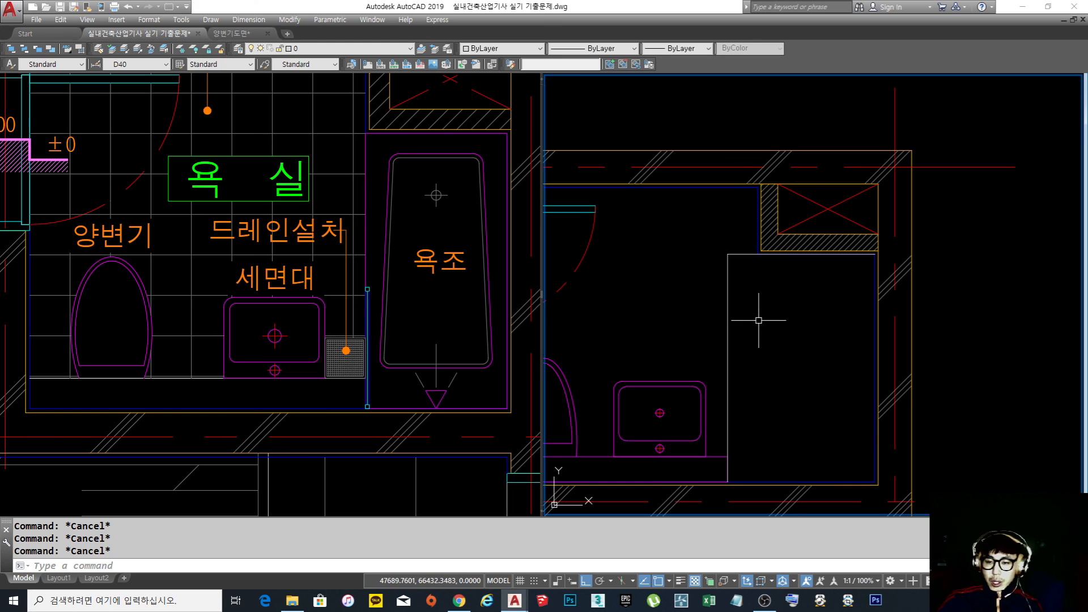
middle_drag(759, 322, 740, 336)
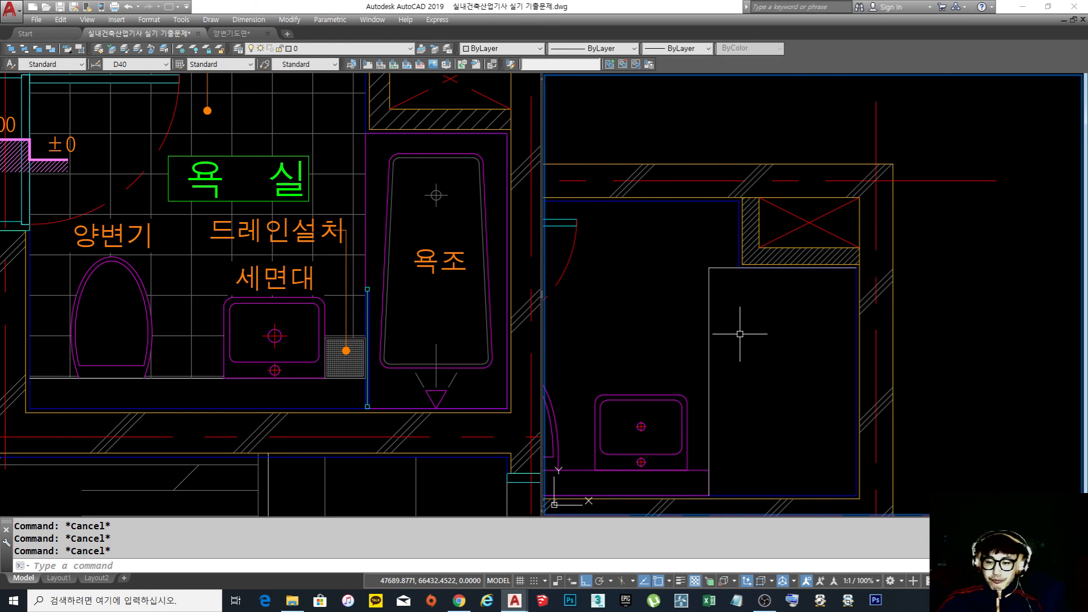
middle_drag(739, 334, 742, 317)
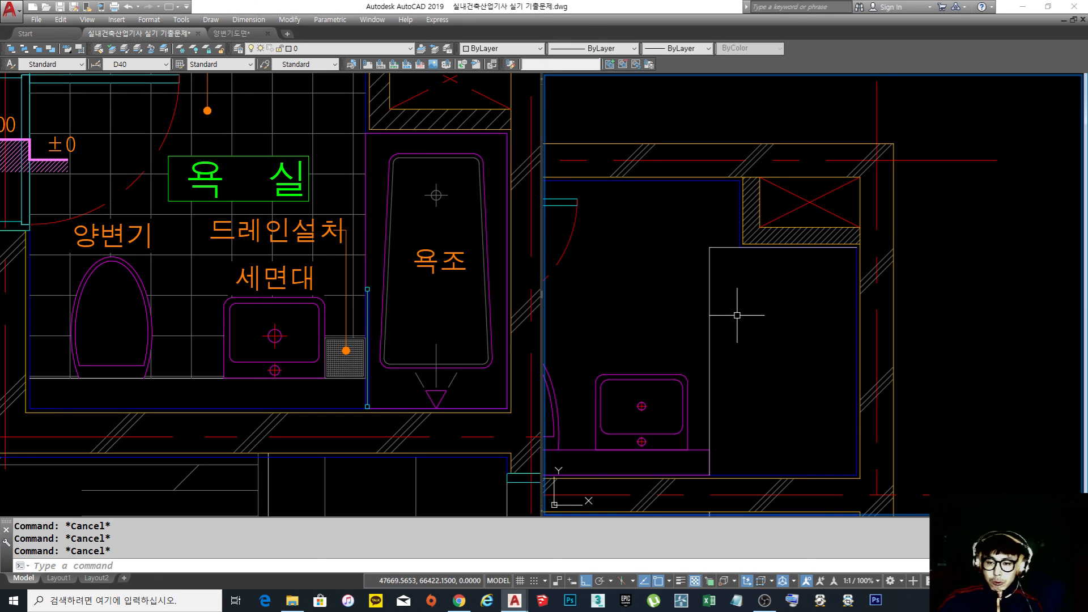
drag(737, 315, 675, 248)
key(Escape)
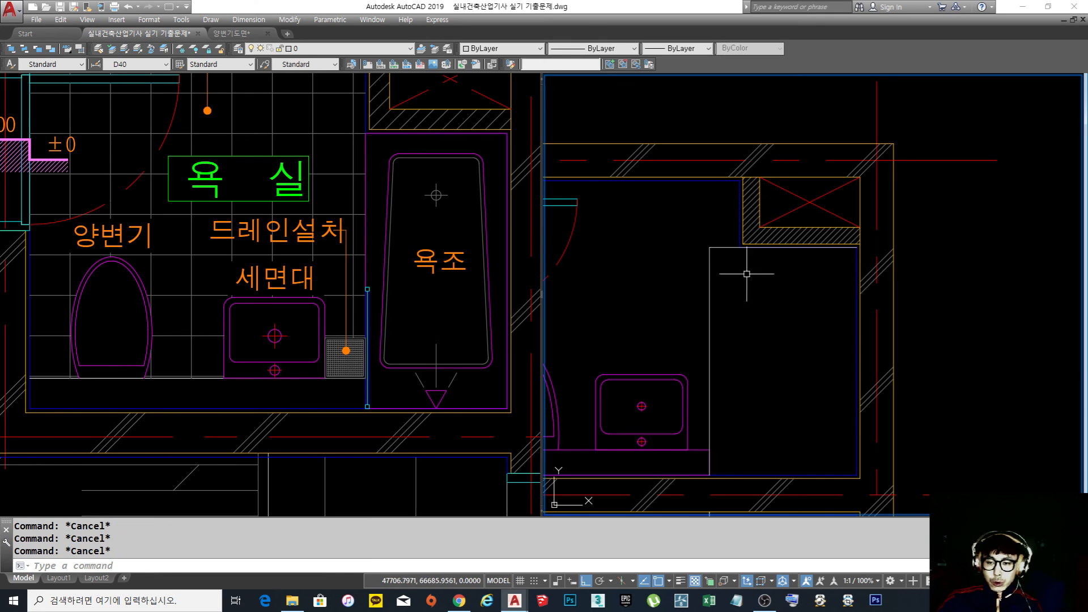
middle_drag(758, 291, 750, 291)
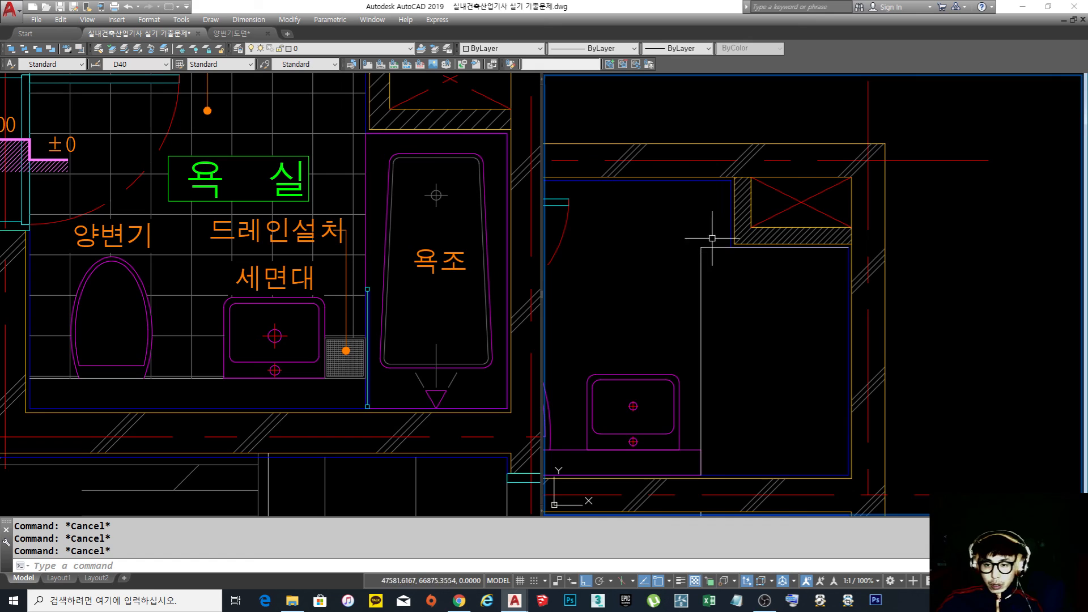
Shorten the bathtub outline's upper line so its right end stops at the lower left corner of the shaft's finish line
scroll(716, 240, up, 5)
click(765, 277)
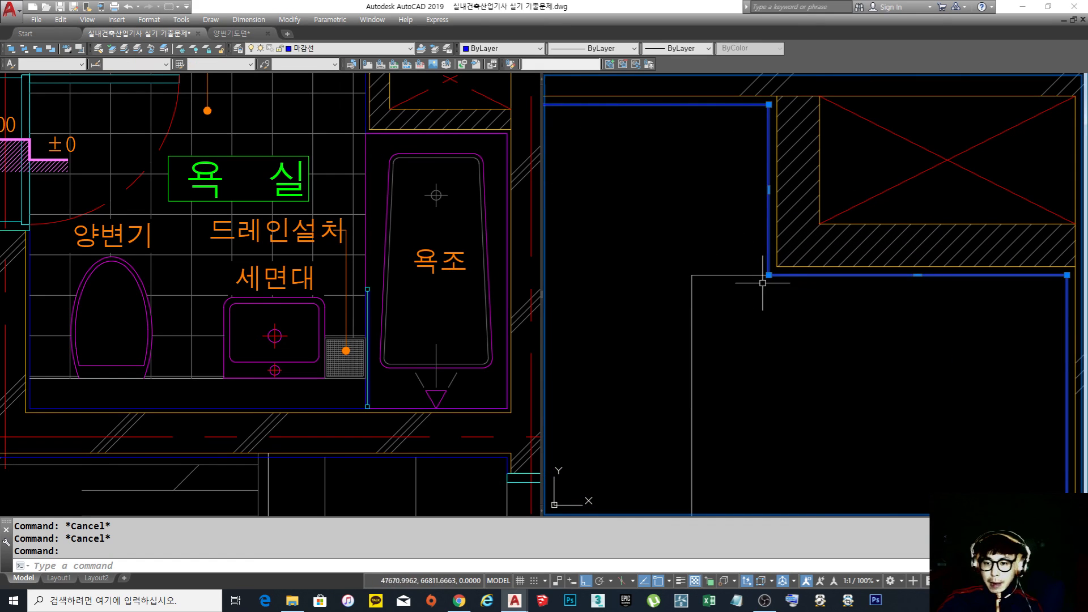
key(Escape)
click(741, 275)
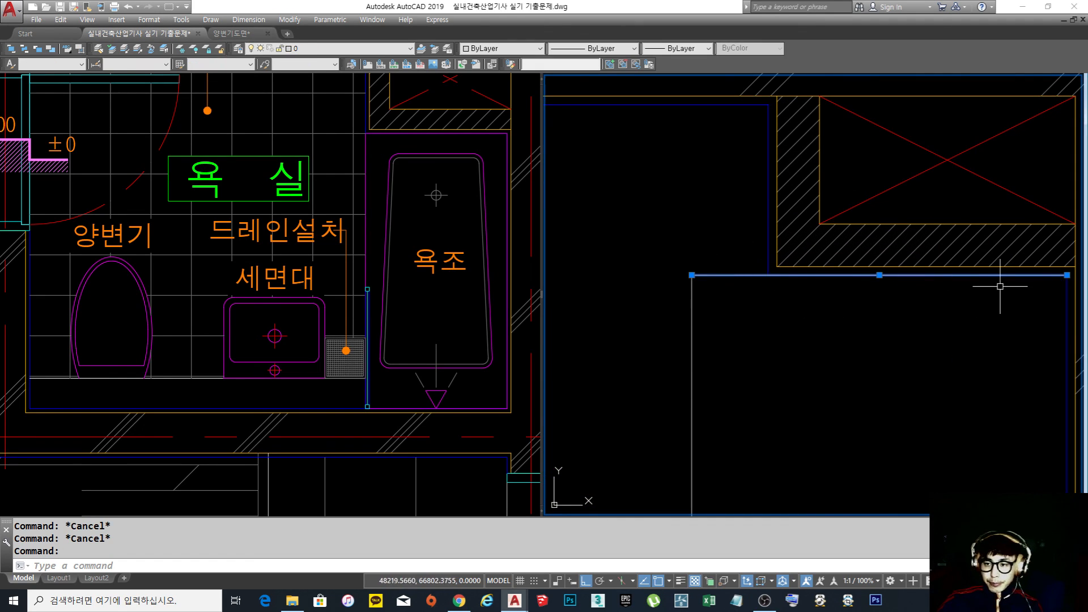
click(1067, 275)
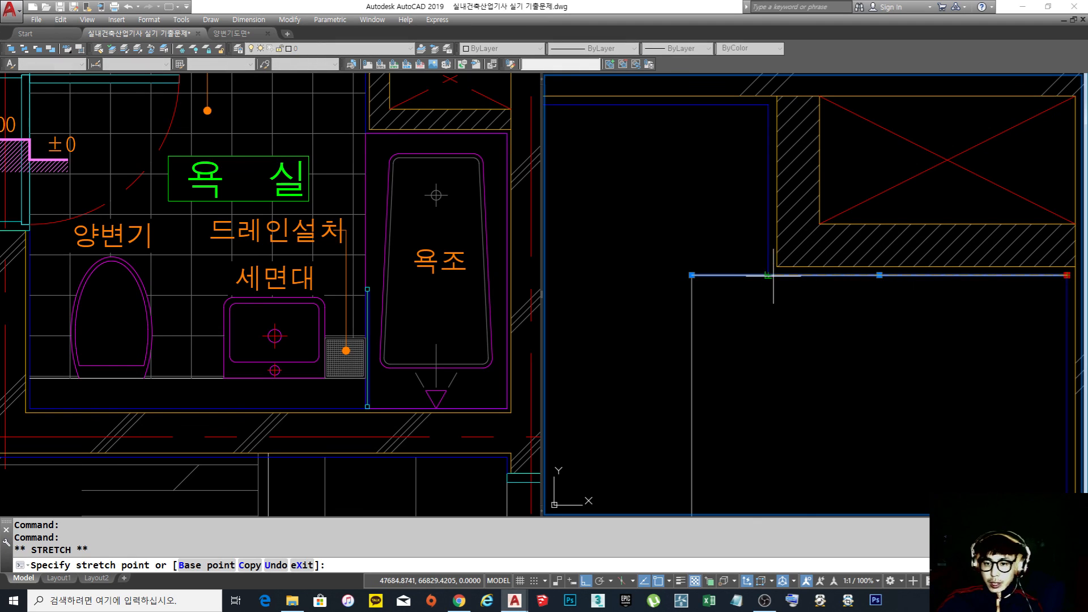
click(769, 275)
key(Escape)
key(Escape)
key(Escape)
middle_drag(790, 316, 788, 335)
Offset the shortened upper line of the bathtub outline 20 upward
text(o)
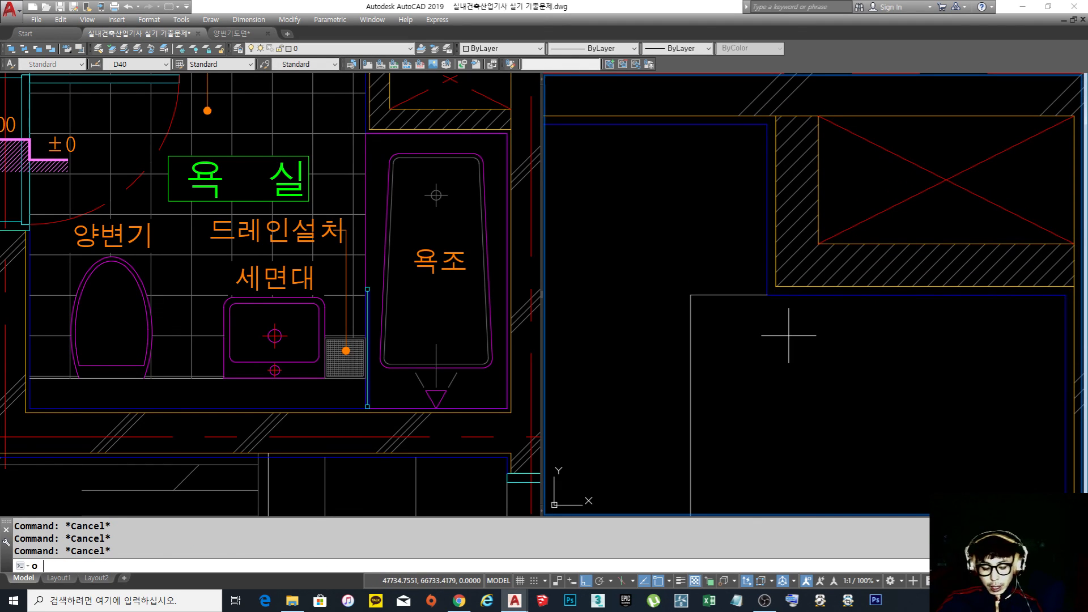
key(Return)
text(20)
key(Return)
click(737, 295)
click(730, 223)
key(Return)
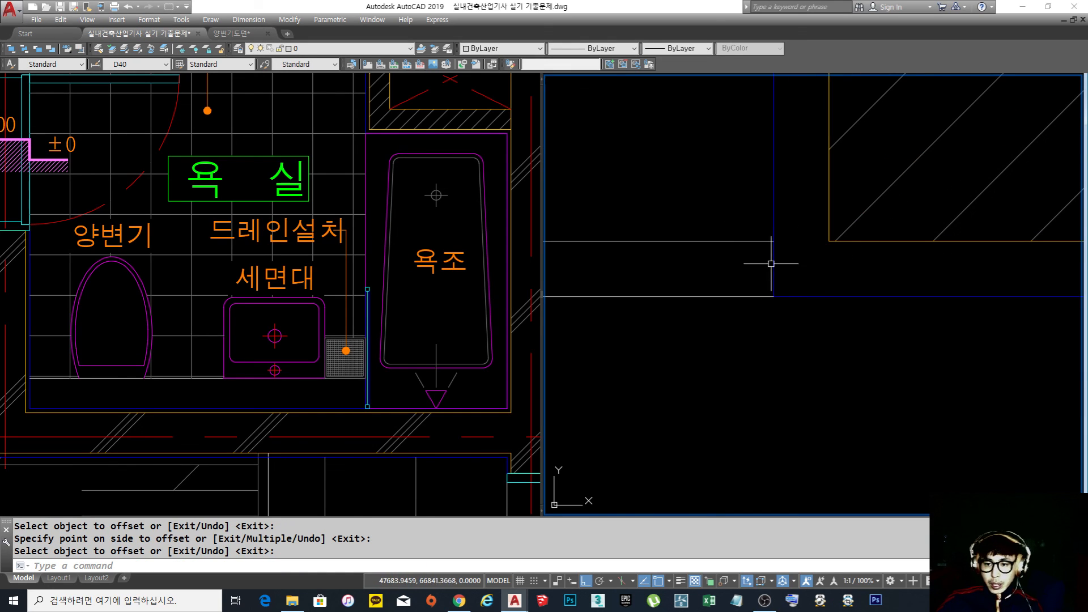
scroll(768, 245, up, 2)
middle_drag(765, 263, 745, 308)
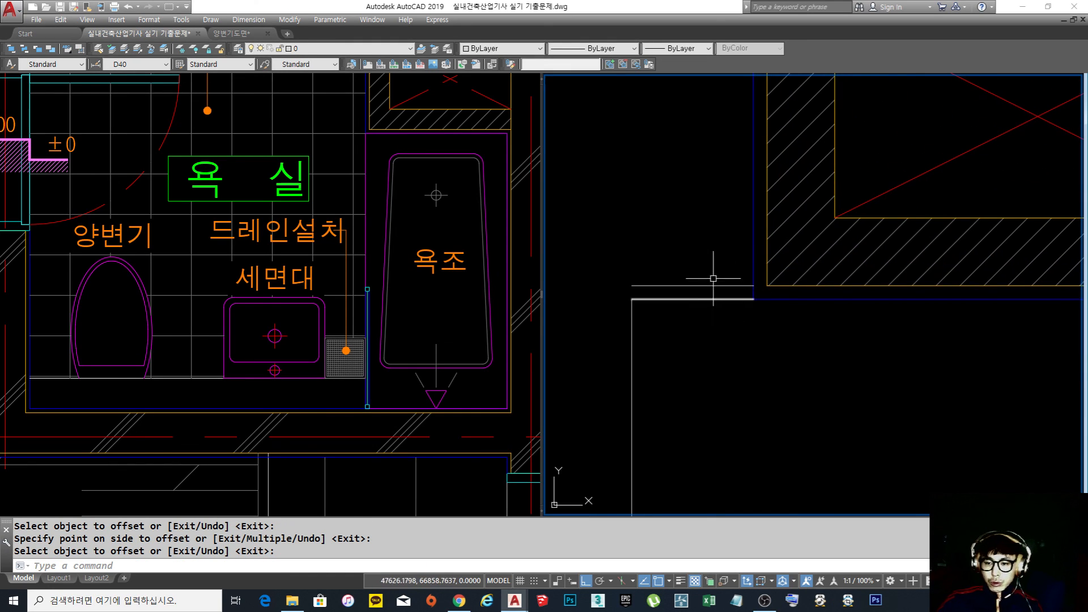
Move both parallel lines down by their spacing, placing the upper one level with the shaft's lower finish line
key(Return)
text(m)
key(Return)
click(724, 232)
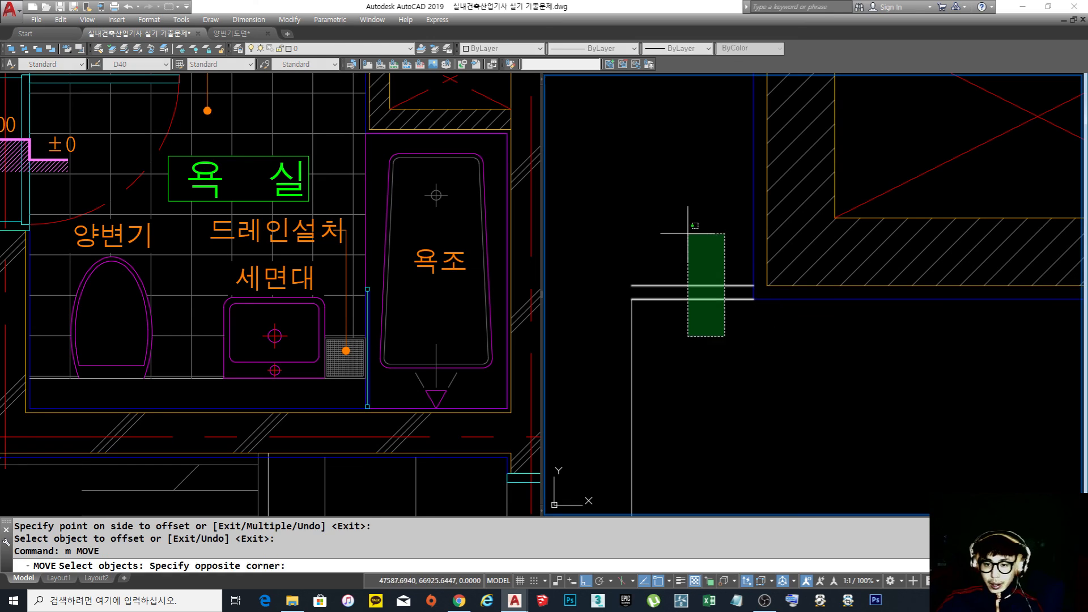
click(691, 327)
key(Return)
click(754, 286)
click(754, 299)
Stretch the right ends of both parallel lines to the right wall's finish line, leaving the finish line out of the selection
text(s)
key(Return)
click(767, 335)
click(738, 288)
shift+click(803, 318)
shift+click(795, 269)
key(Return)
click(754, 300)
middle_drag(870, 315, 667, 287)
click(1021, 275)
scroll(1020, 274, down, 3)
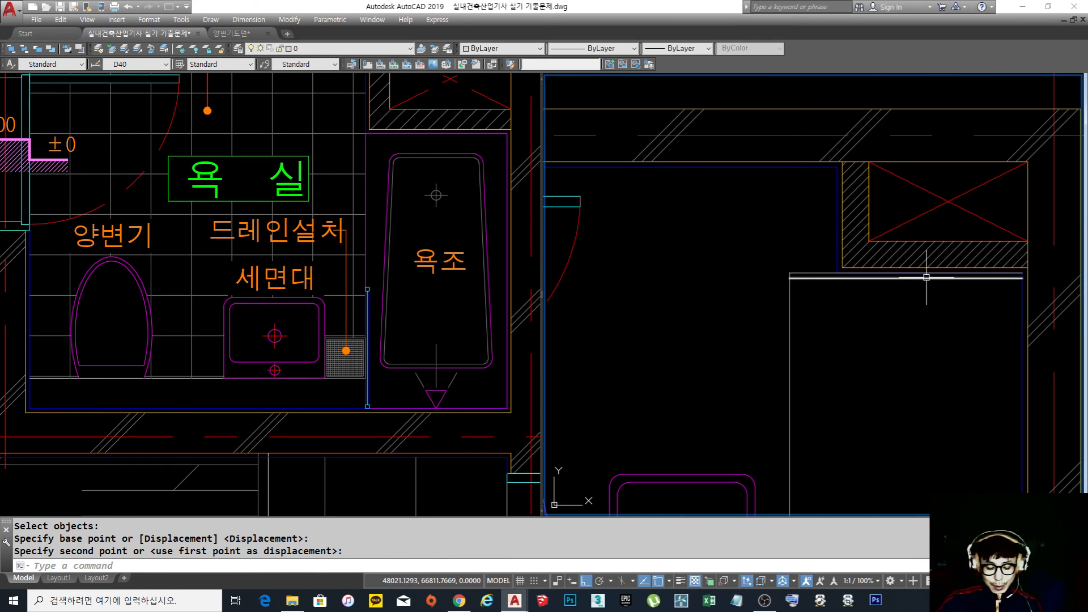
Undo the last stretch and move of the bathtub outline's two parallel upper lines
key(ctrl+z)
key(ctrl+z)
key(ctrl+z)
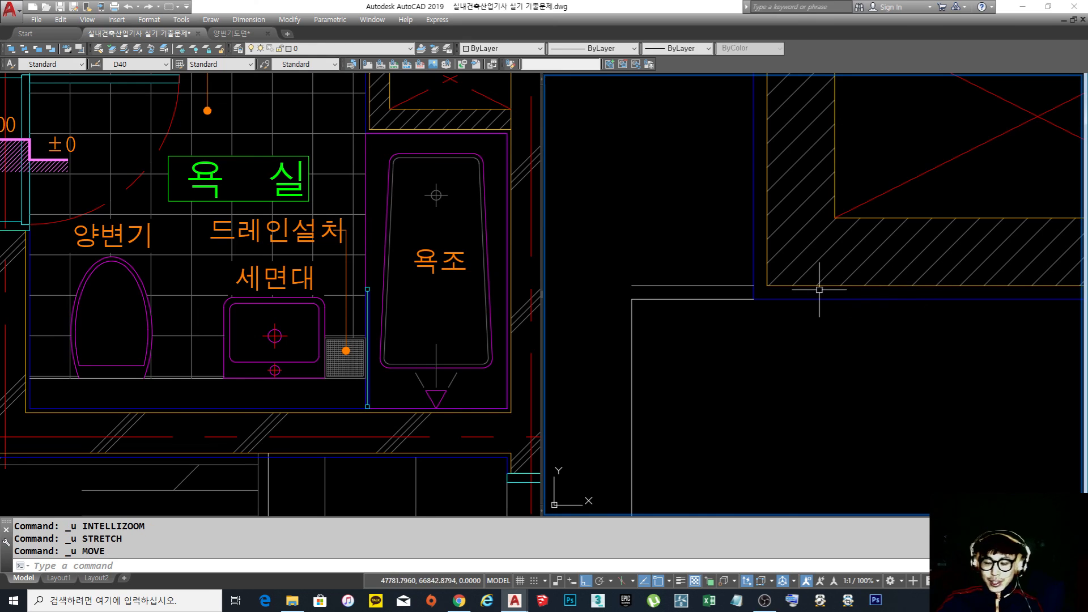
scroll(820, 284, down, 4)
middle_drag(821, 354, 749, 241)
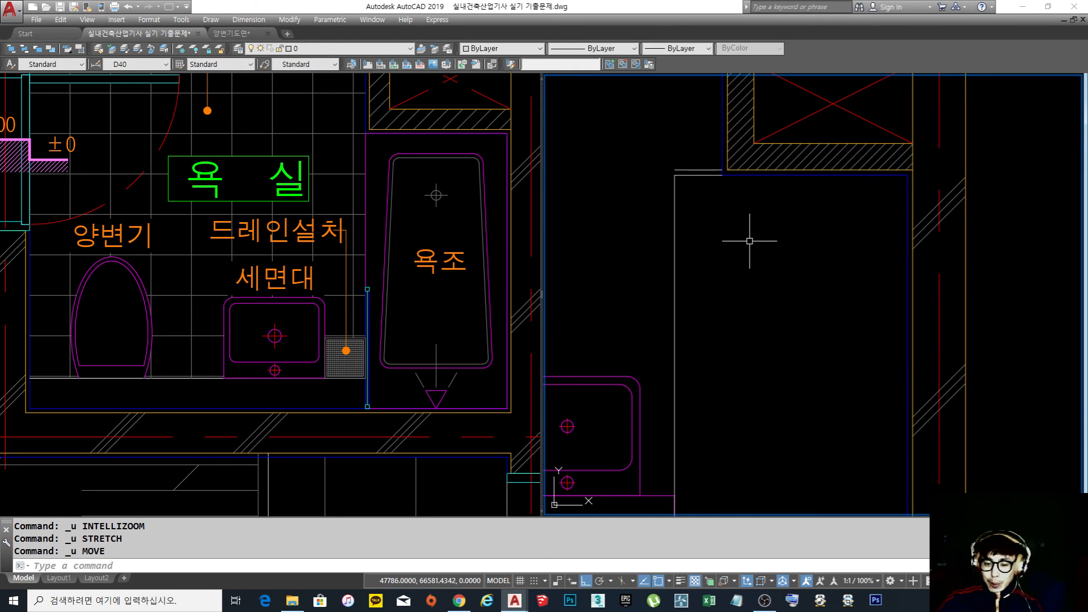
scroll(749, 241, down, 2)
scroll(760, 248, up, 4)
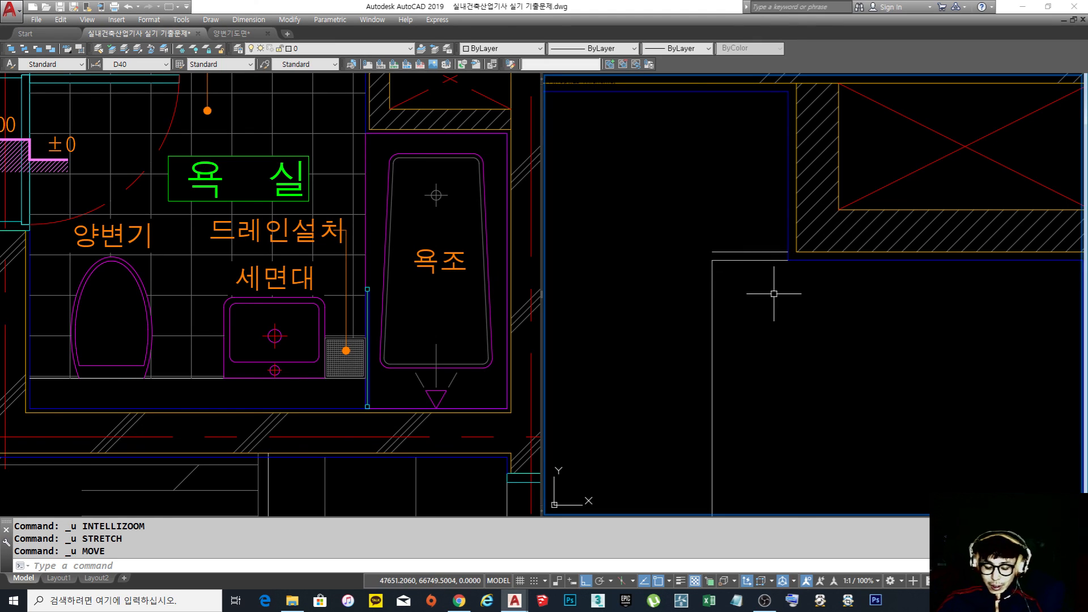
Offset the bathtub outline's left vertical line 20 toward the inside of the bathtub area
text(o)
key(Return)
text(20)
key(Return)
click(713, 310)
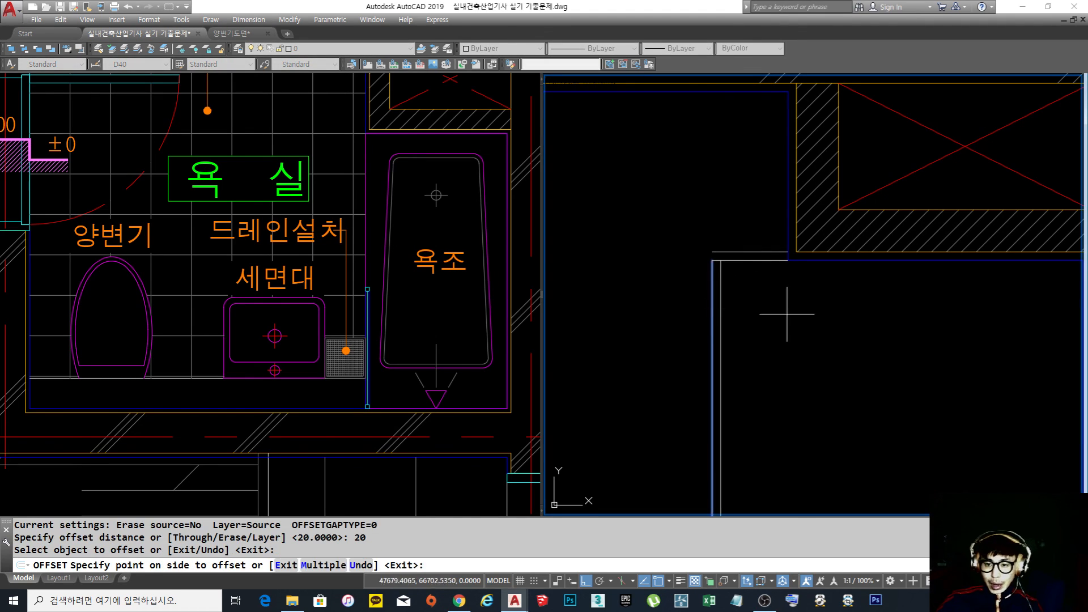
click(781, 313)
scroll(780, 312, down, 3)
scroll(737, 391, up, 3)
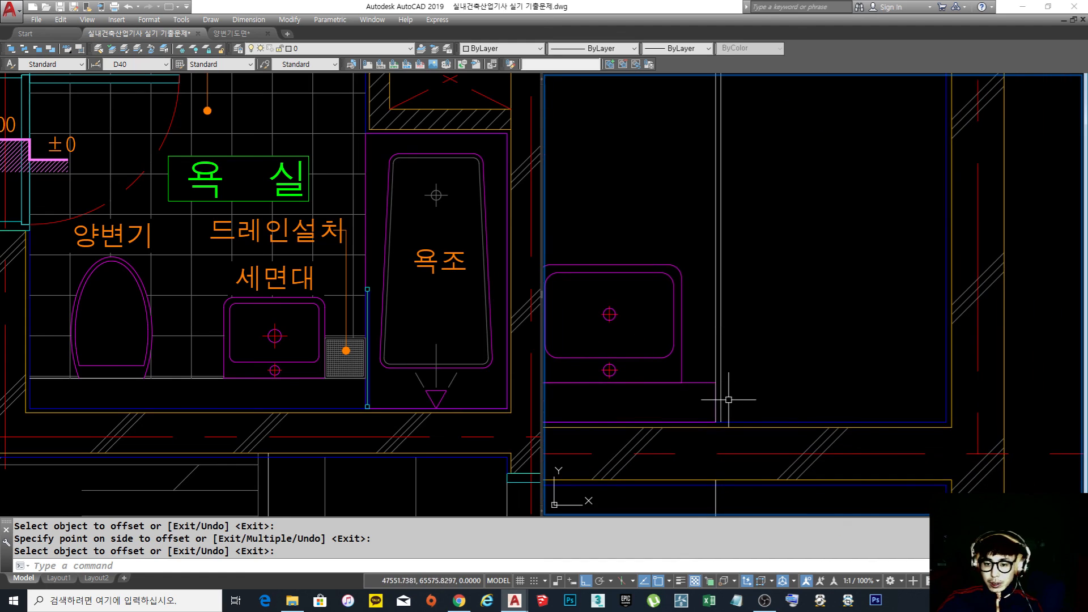
scroll(732, 344, down, 3)
scroll(739, 301, up, 3)
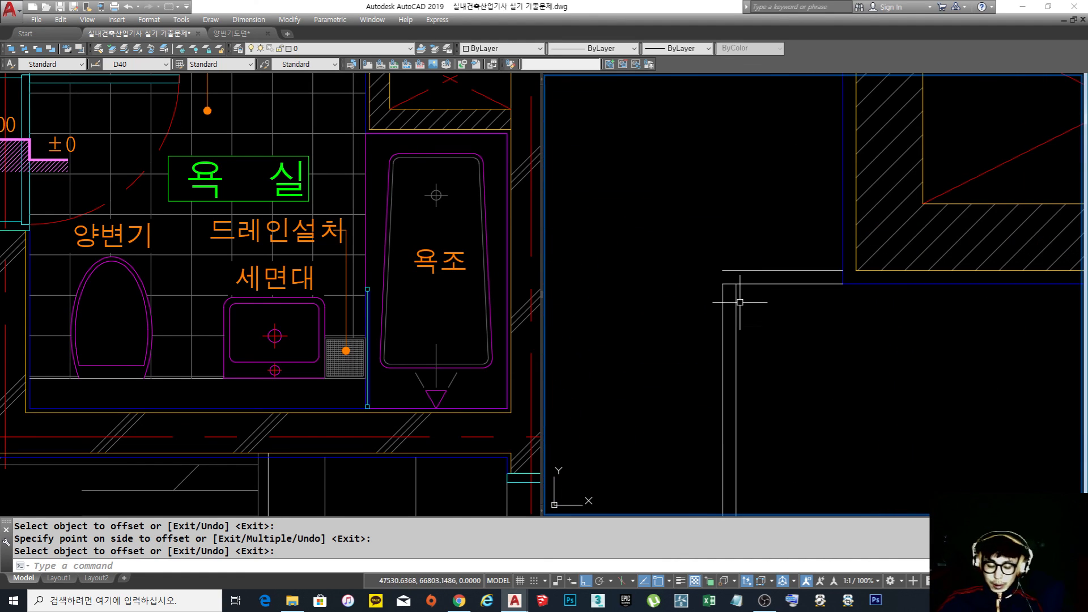
key(Return)
text(f)
key(Return)
click(736, 318)
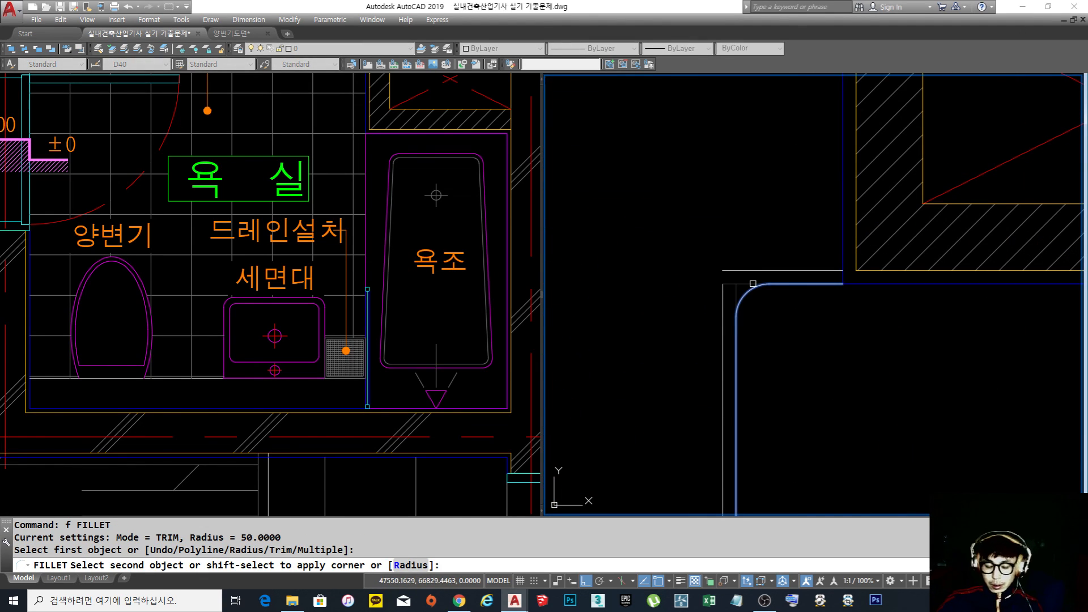
key(Escape)
Fillet the inner and outer upper-left corners of the double bathtub edge with radius 0, forming sharp corners
key(Return)
text(r)
key(Return)
text(0)
key(Return)
click(736, 300)
click(757, 284)
key(Return)
click(724, 300)
click(742, 276)
click(754, 270)
key(Escape)
scroll(754, 271, down, 5)
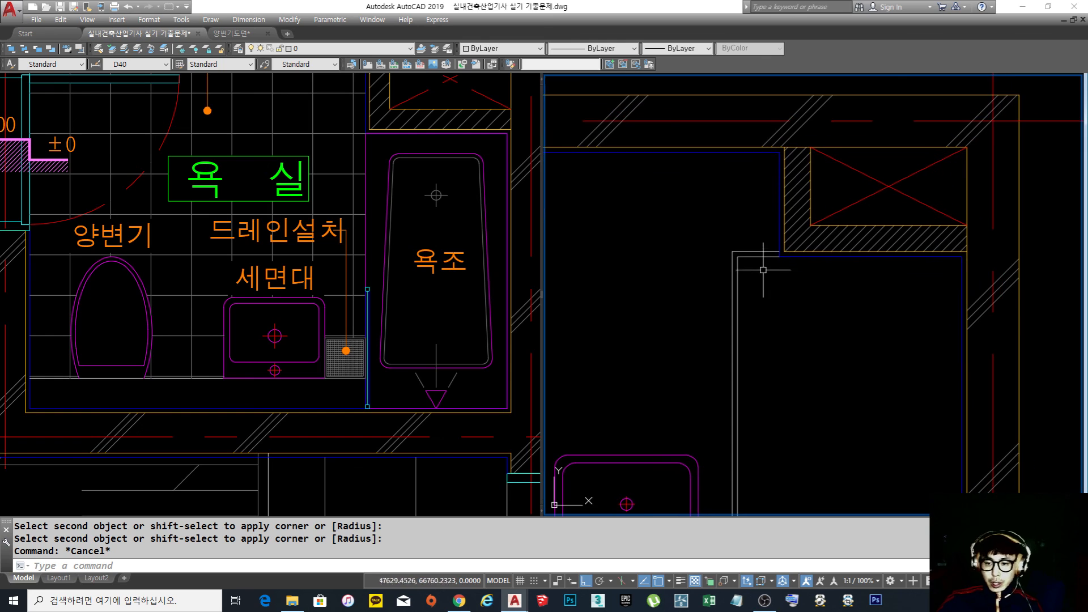
Match the double bathtub edge lines to the properties of the cyan bathroom door frame
click(764, 276)
key(Escape)
key(Escape)
middle_drag(579, 232, 607, 250)
text(ma)
key(Return)
click(634, 235)
click(782, 268)
click(768, 281)
key(Escape)
middle_drag(803, 354, 739, 340)
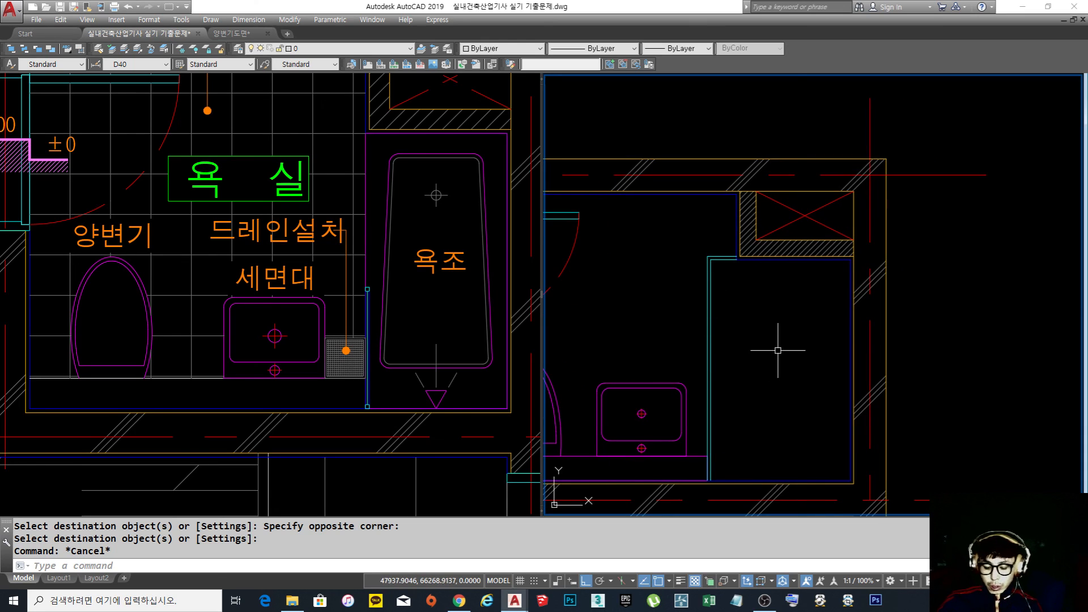
scroll(720, 256, up, 4)
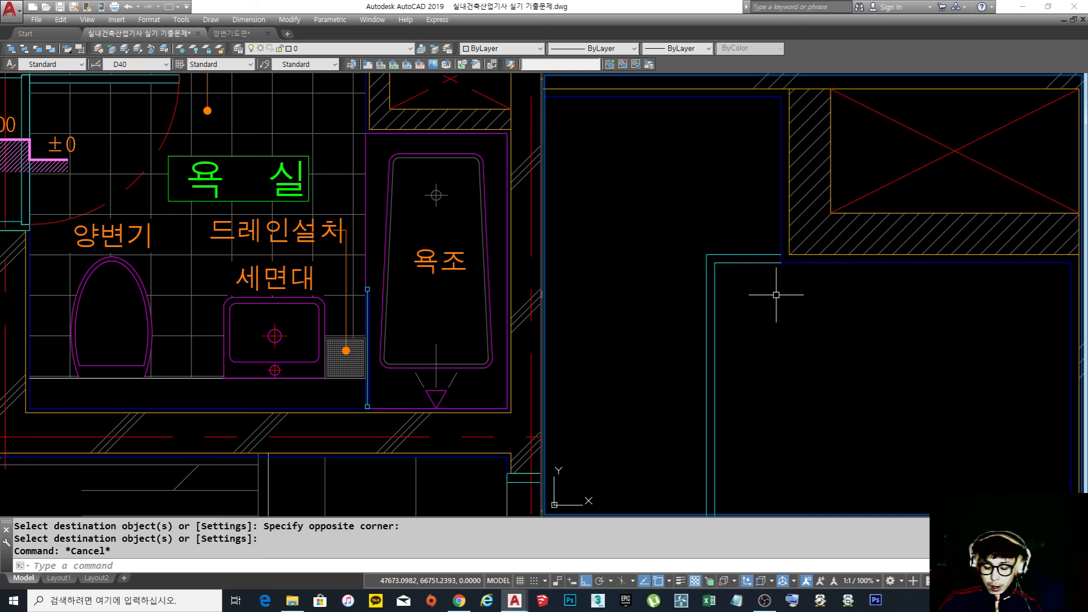
text(l)
key(Escape)
key(Escape)
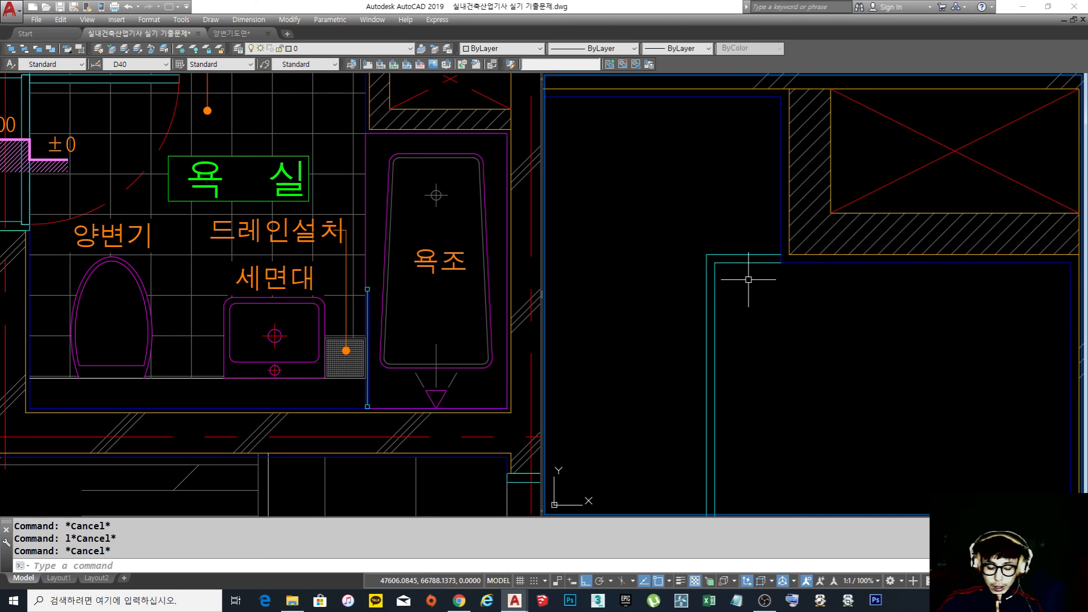
Draw a 20-wide upright rectangle for the door leaf inside the bathtub area
text(r)
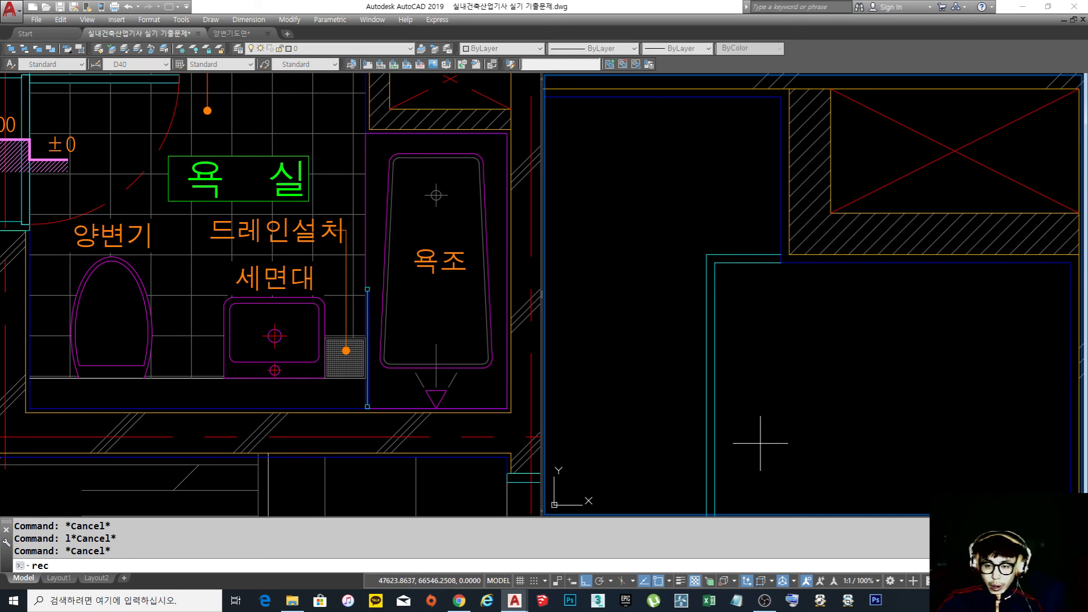
text(ec)
key(Return)
click(765, 444)
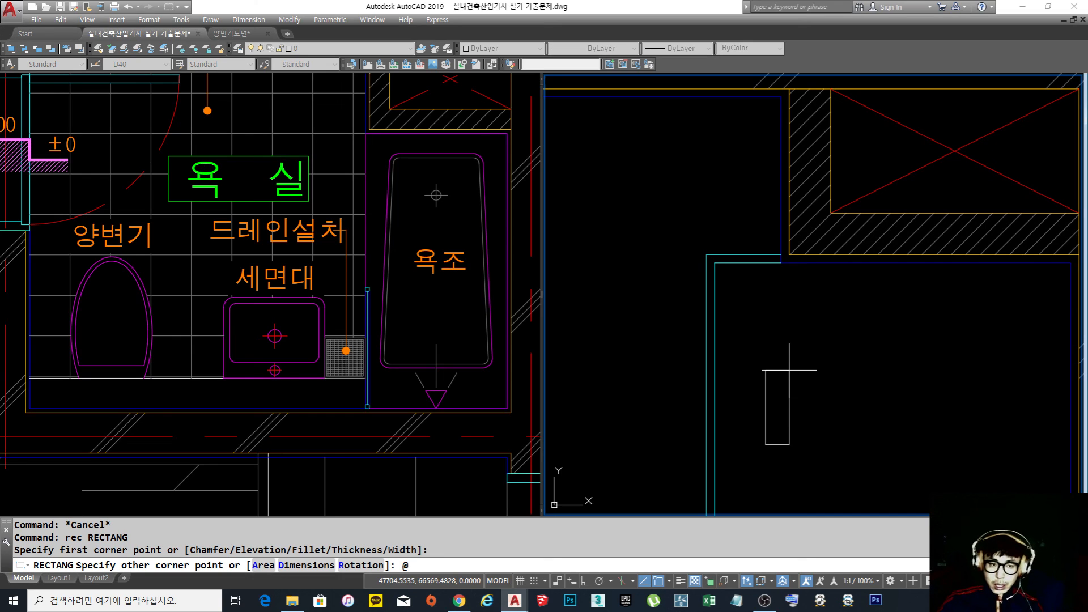
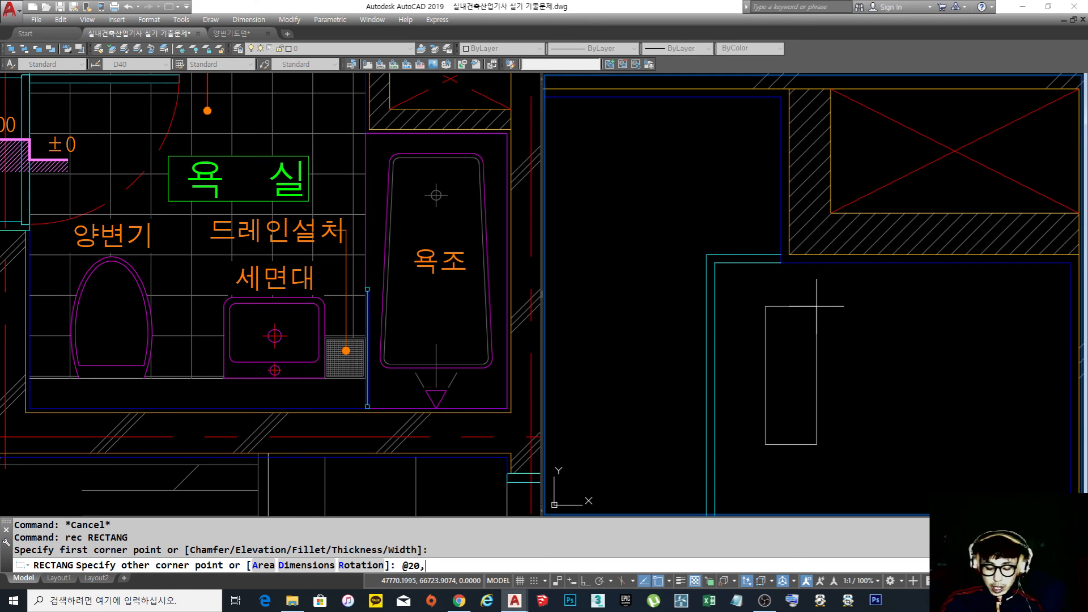
key(Return)
key(Escape)
key(Escape)
text(m)
key(Return)
click(845, 379)
click(720, 278)
key(space)
click(766, 195)
key(Escape)
Move the door leaf rectangle between the vertical double lines, its upper right corner on the edge's inner corner
key(space)
click(787, 328)
click(758, 299)
key(space)
click(778, 196)
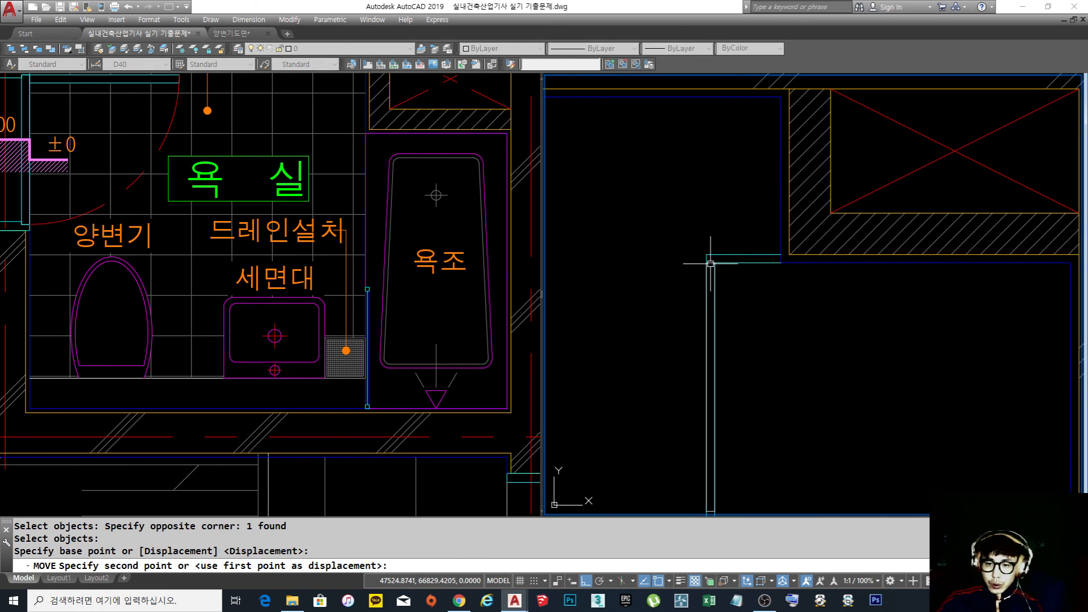
click(715, 258)
scroll(715, 266, down, 2)
middle_drag(715, 283, 715, 275)
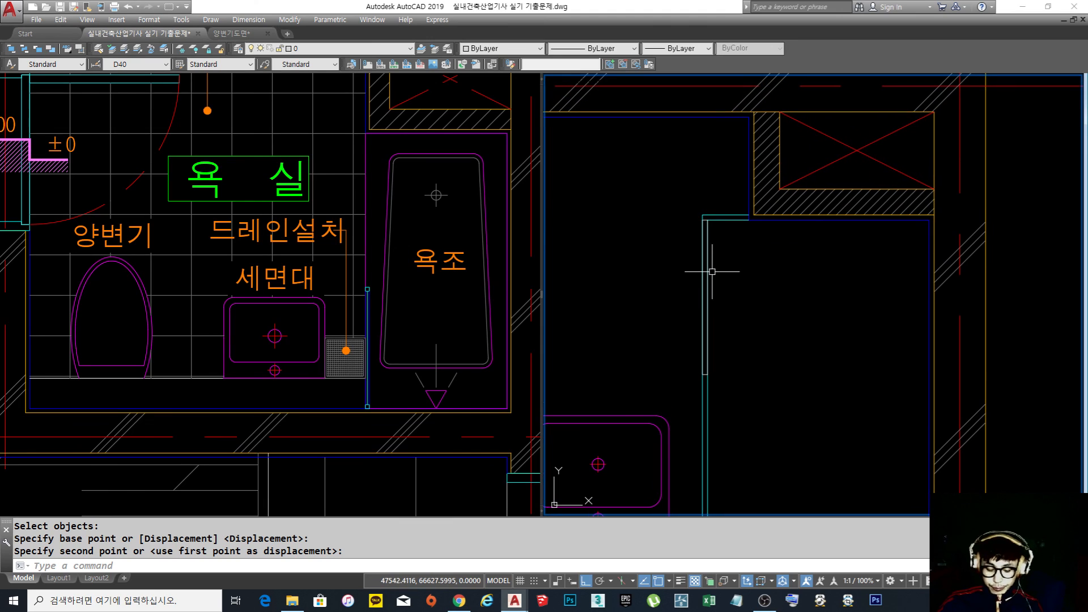
Move the door leaf rectangle straight down by 100
text(m)
key(space)
scroll(715, 277, up, 6)
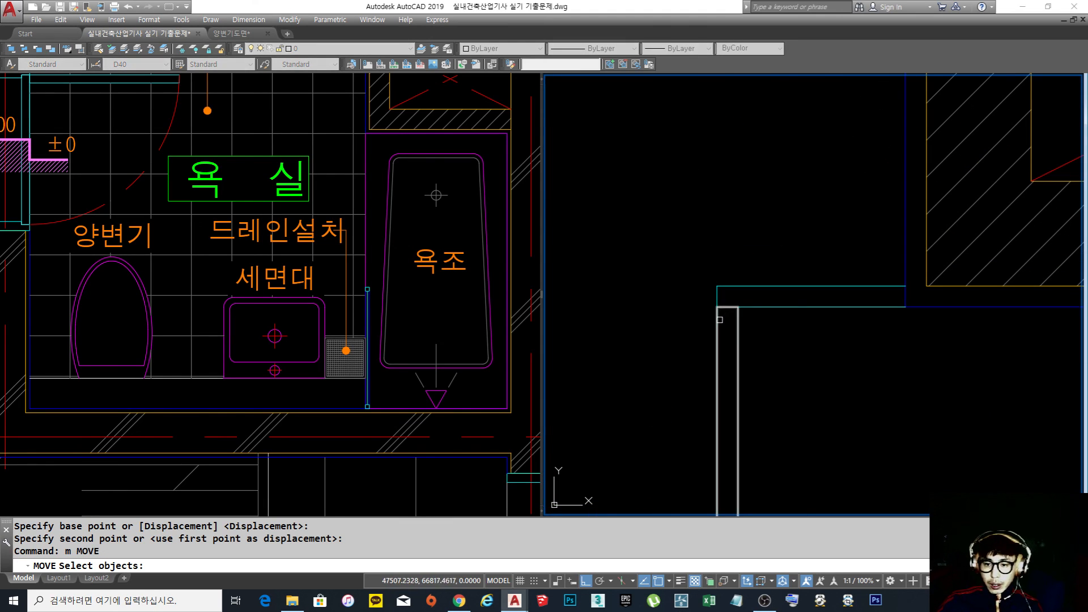
click(719, 319)
scroll(709, 294, down, 5)
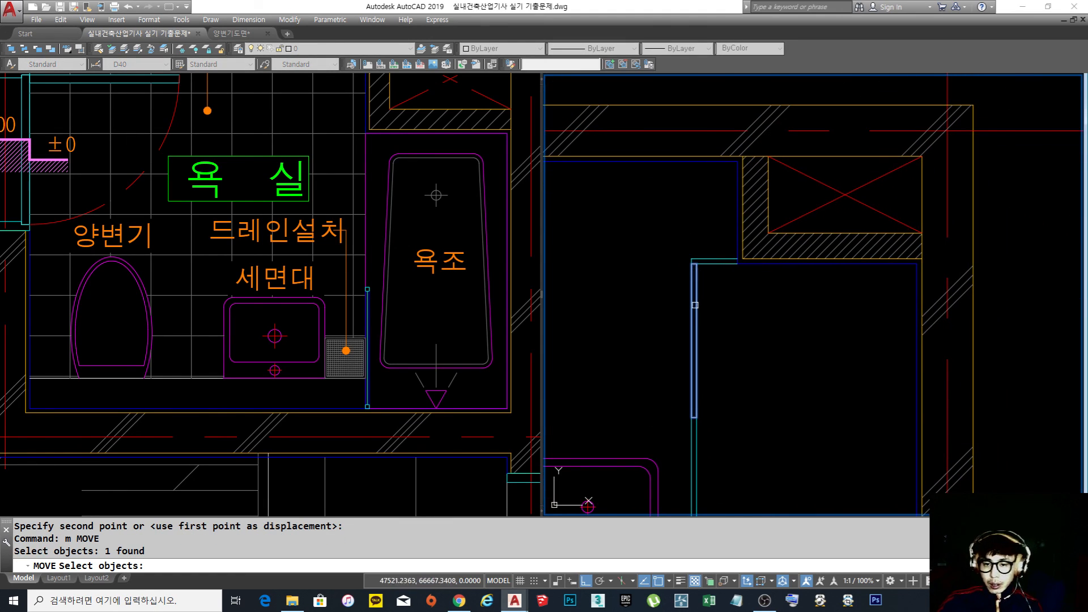
key(space)
click(753, 311)
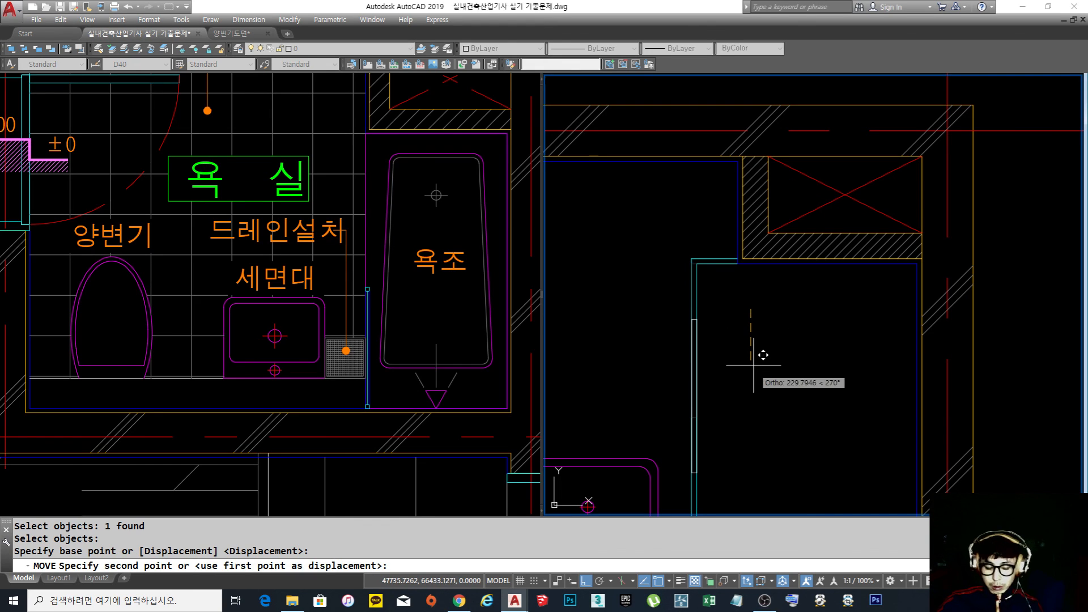
text(100)
key(space)
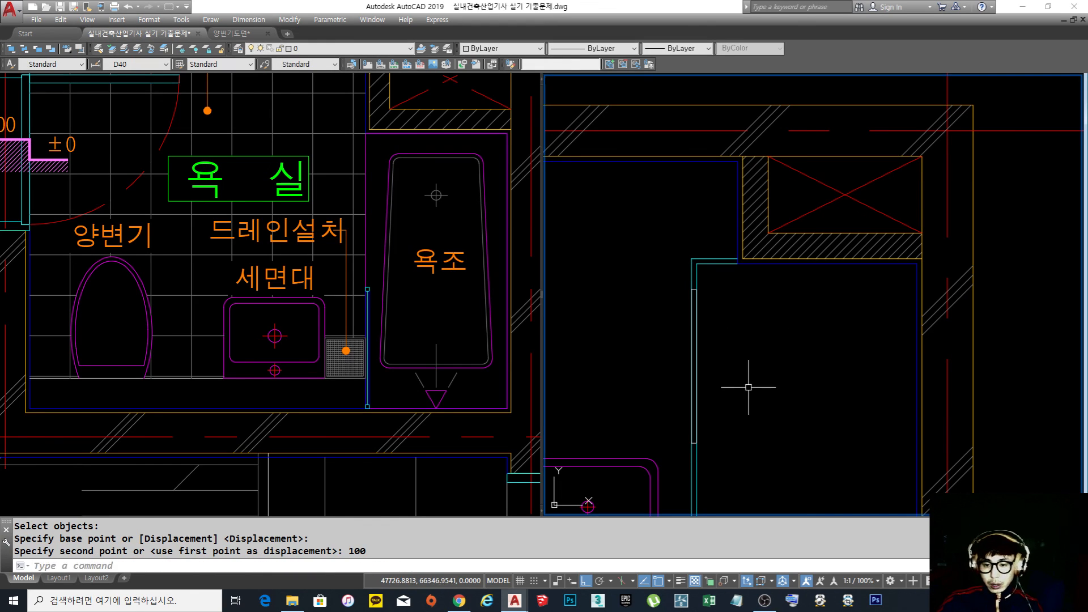
middle_drag(748, 362, 736, 361)
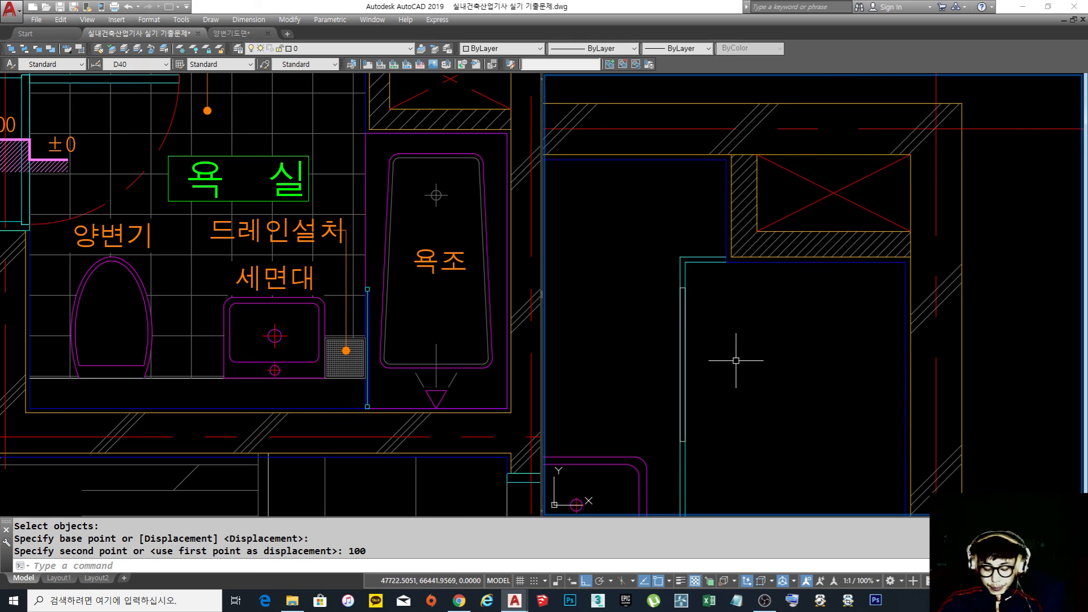
key(space)
scroll(660, 299, up, 3)
click(743, 321)
key(Escape)
key(Escape)
Move the door leaf rectangle straight up by 50
scroll(771, 295, down, 1)
text(m)
key(space)
click(769, 295)
key(space)
click(845, 372)
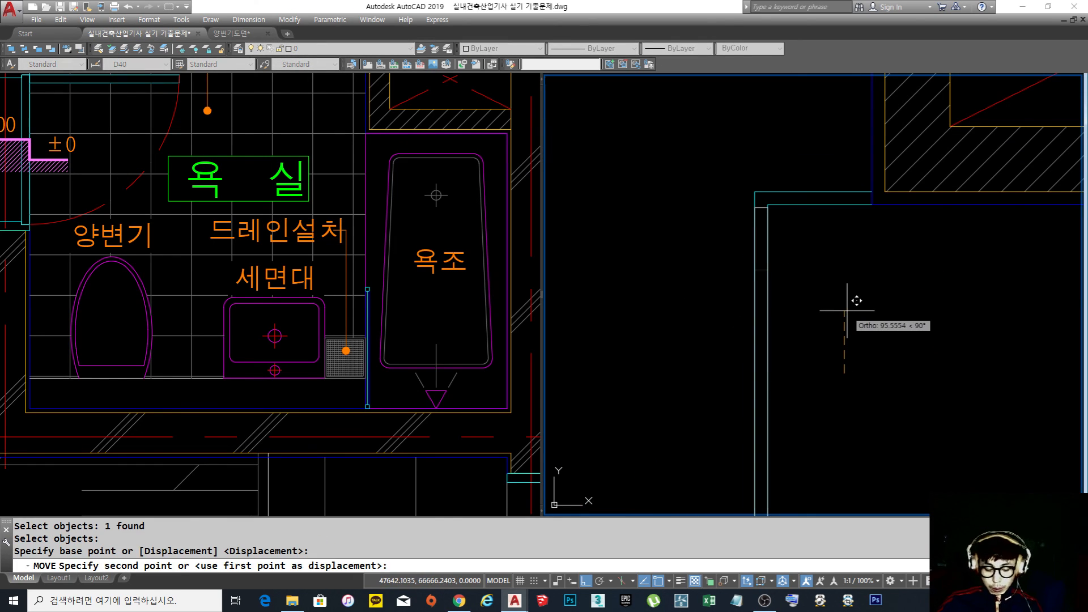
key(Return)
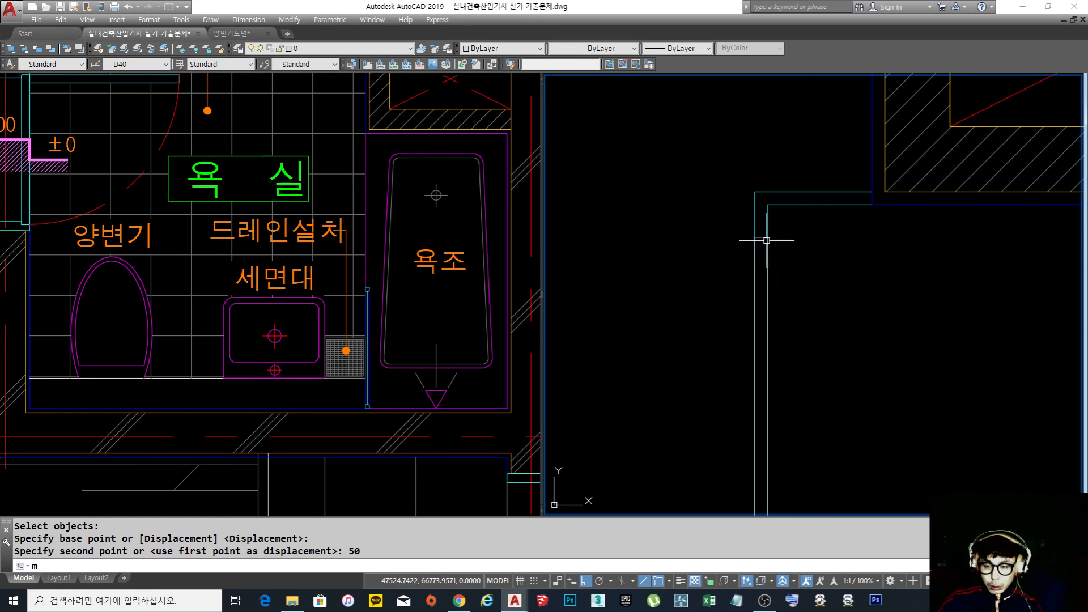
Try moving the door leaf rectangle up to the edge's inner corner, and undo that move
text(m)
key(space)
click(767, 236)
key(space)
click(767, 237)
click(769, 207)
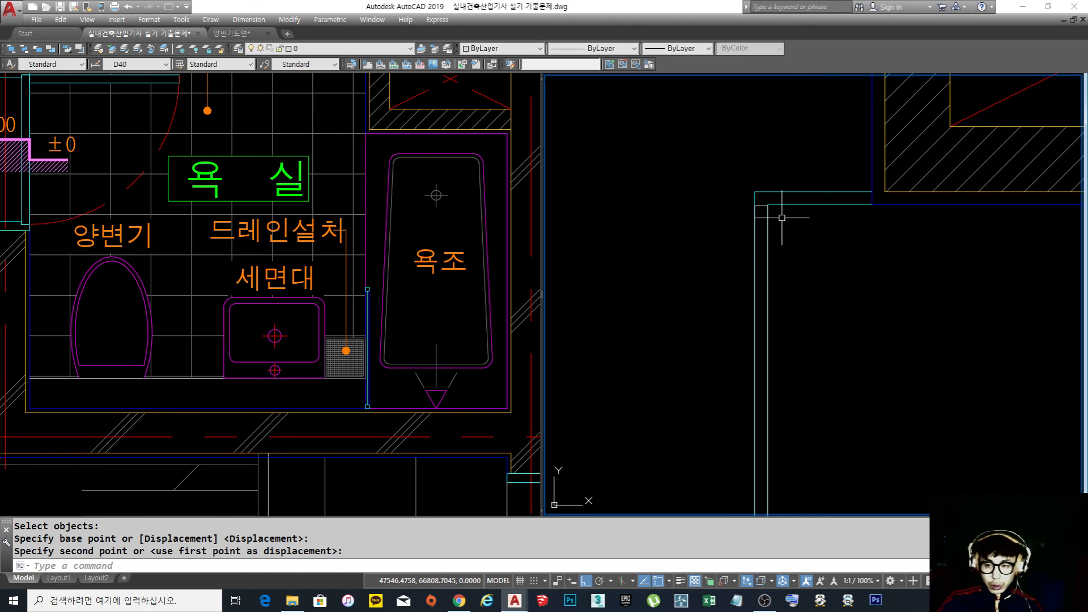
key(ctrl+z)
scroll(819, 237, down, 6)
scroll(712, 282, up, 2)
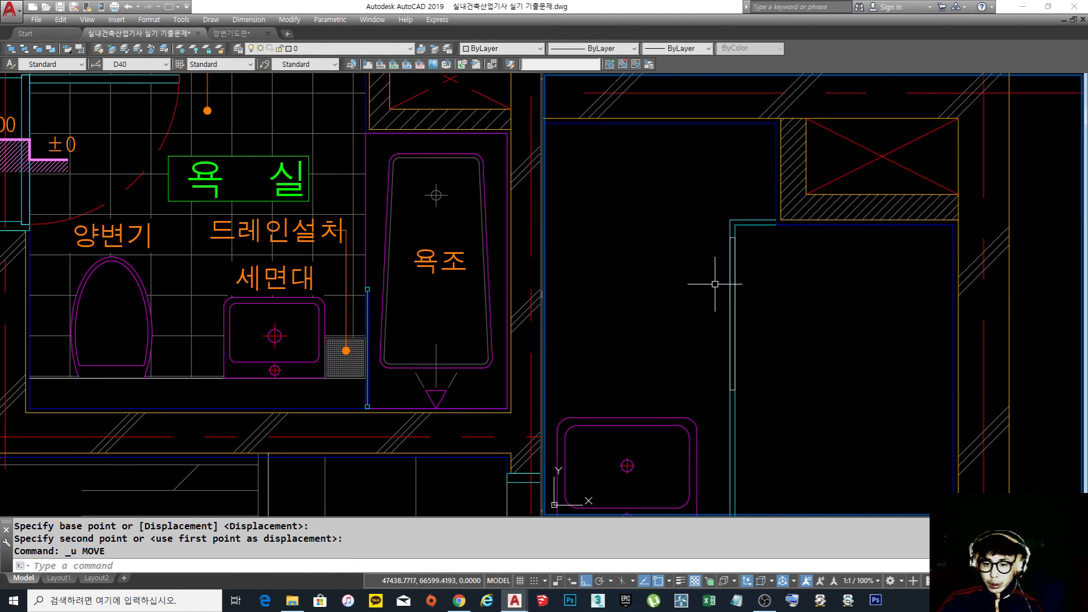
text(ro)
key(Return)
key(Escape)
key(Escape)
Draw a short line across the vertical double edge at the lower end of the door leaf rectangle
text(l)
key(Return)
scroll(697, 407, up, 3)
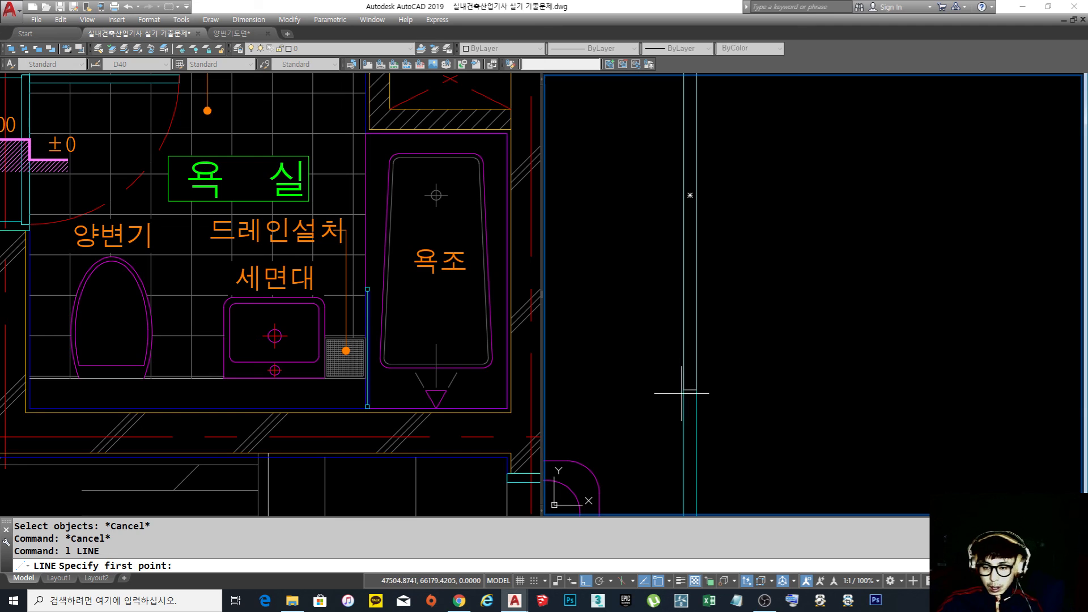
click(684, 390)
click(696, 390)
key(Return)
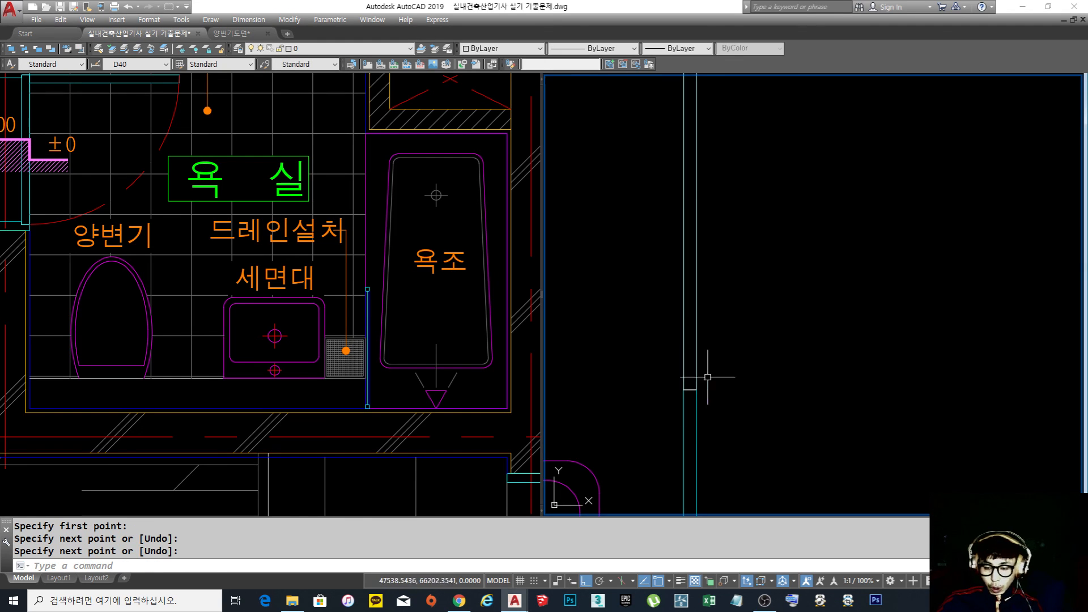
Match the short crossing line to the properties of the cyan vertical edge line
text(ma)
key(Return)
click(697, 421)
click(654, 368)
click(743, 442)
key(Return)
key(Return)
middle_drag(688, 352, 686, 425)
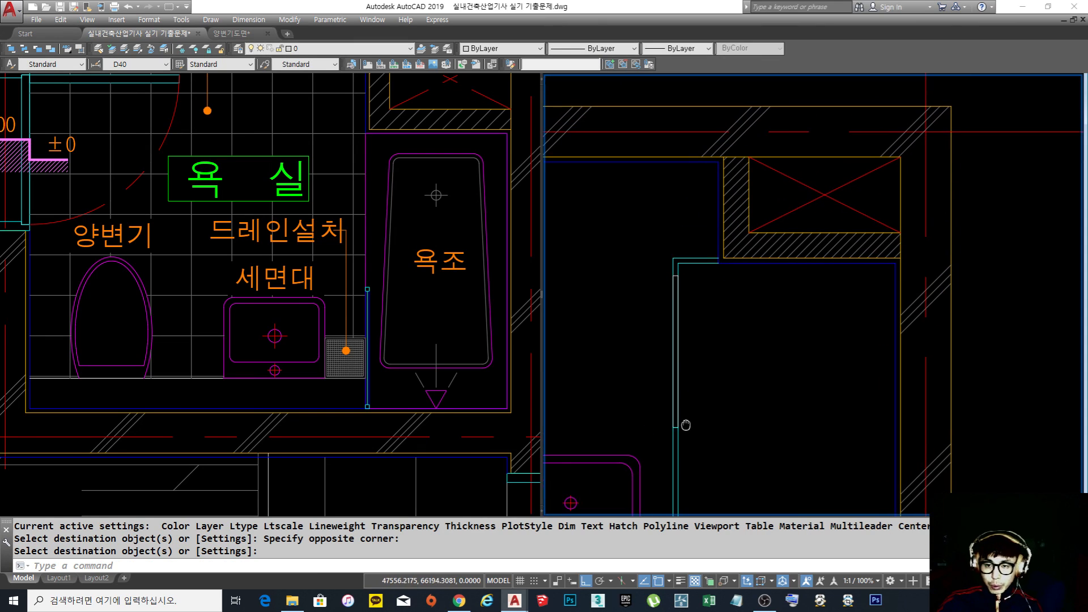
Rotate the door leaf rectangle 45 degrees about its upper right corner
text(ro)
key(Return)
click(680, 353)
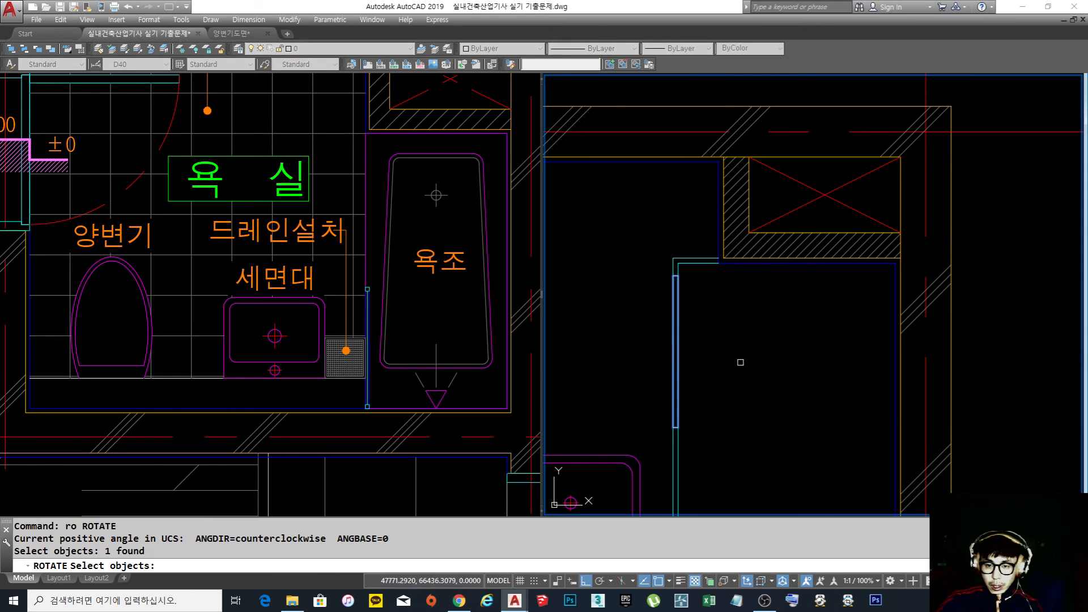
scroll(674, 262, up, 4)
key(Return)
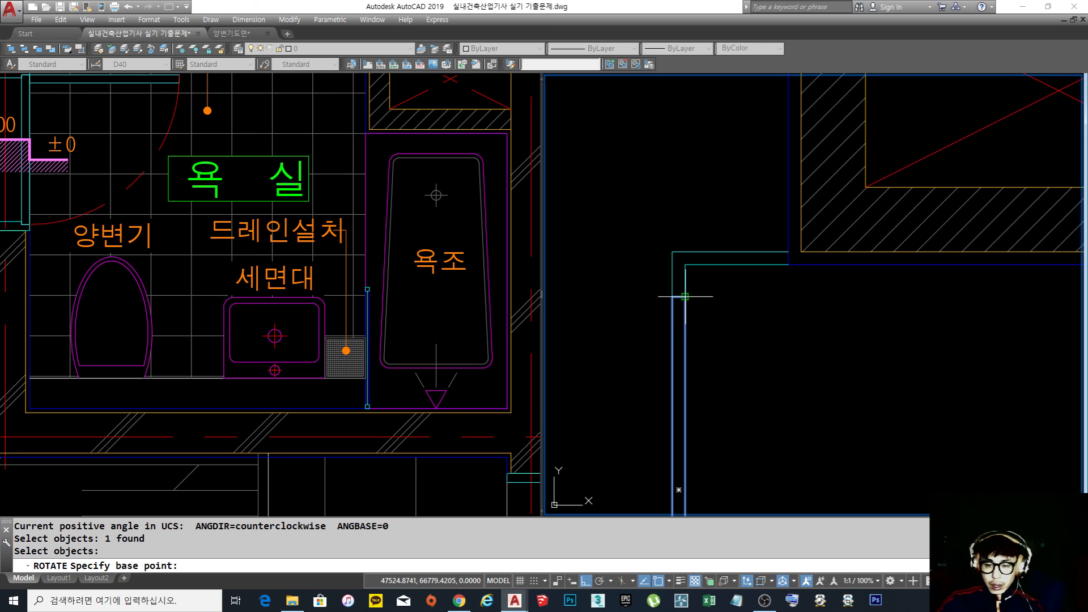
click(685, 296)
scroll(729, 300, down, 4)
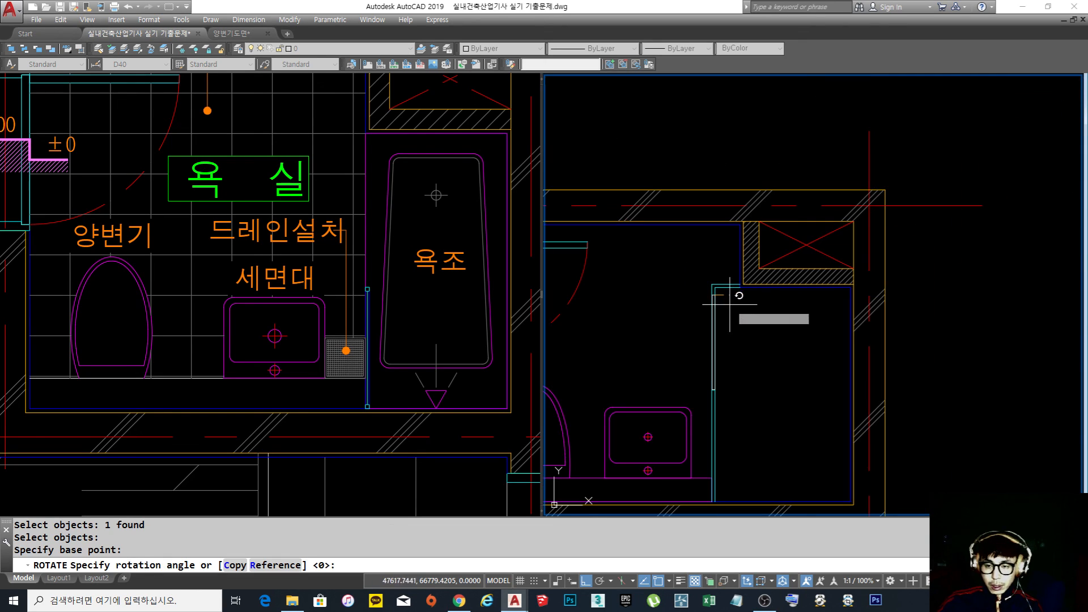
text(45)
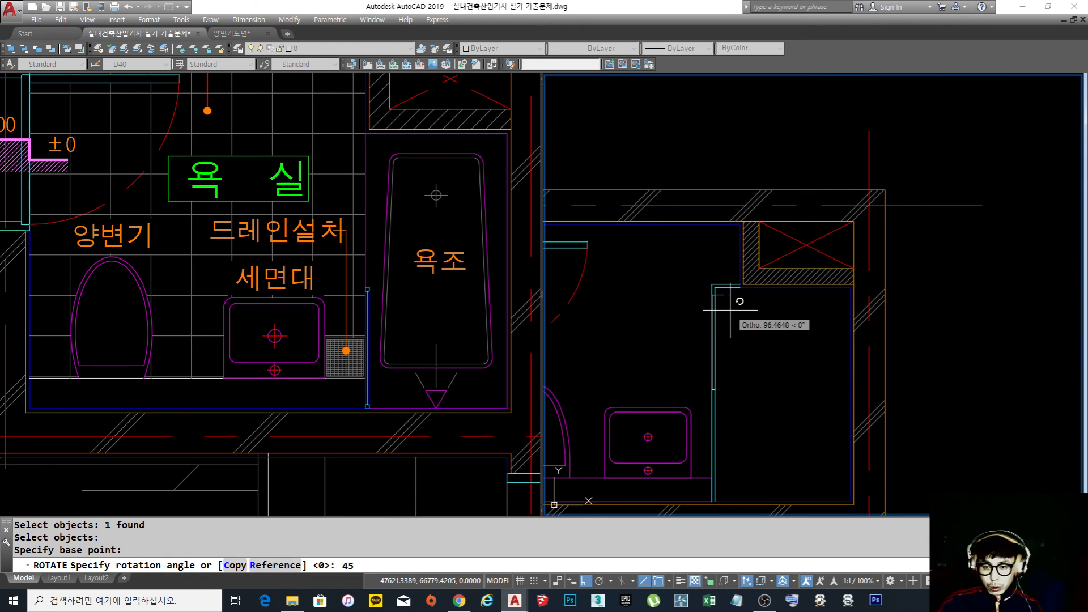
key(Return)
Draw the door swing arc centred on the leaf's hinge corner, from the short crossing line to the leaf's free end
scroll(704, 308, up, 2)
text(a)
key(Return)
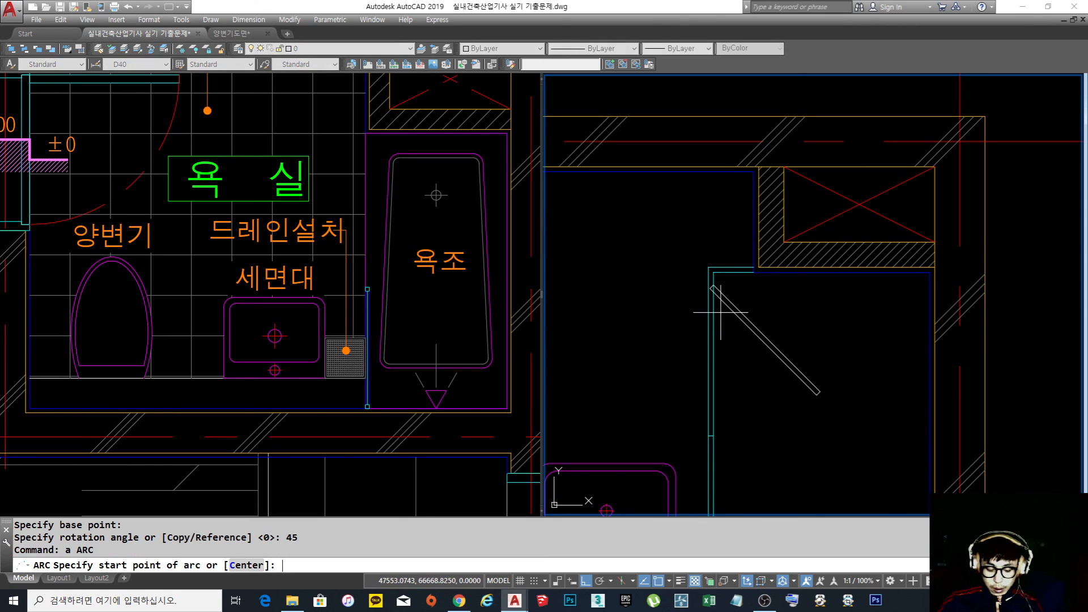
text(c)
key(Return)
scroll(720, 311, up, 1)
scroll(693, 290, up, 1)
click(693, 291)
scroll(697, 363, up, 1)
scroll(697, 259, up, 1)
scroll(703, 335, up, 1)
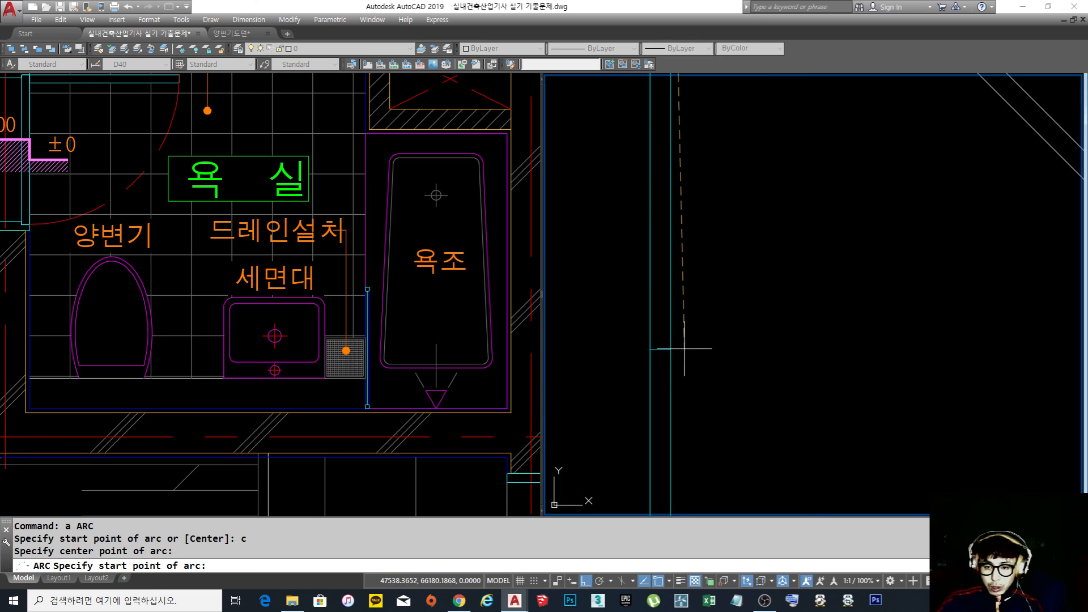
click(671, 349)
scroll(782, 303, down, 3)
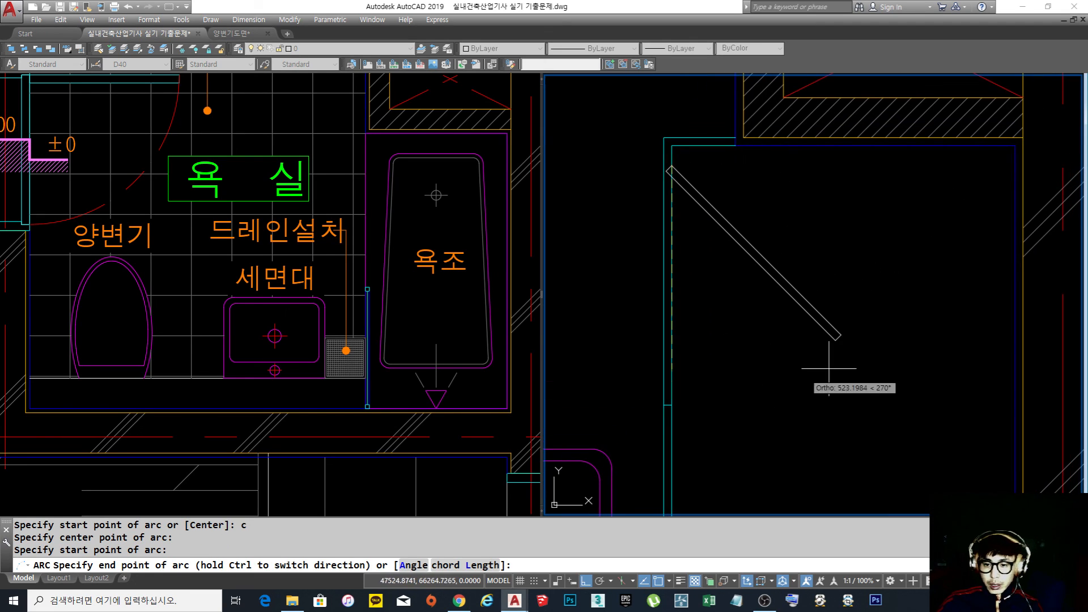
key(Escape)
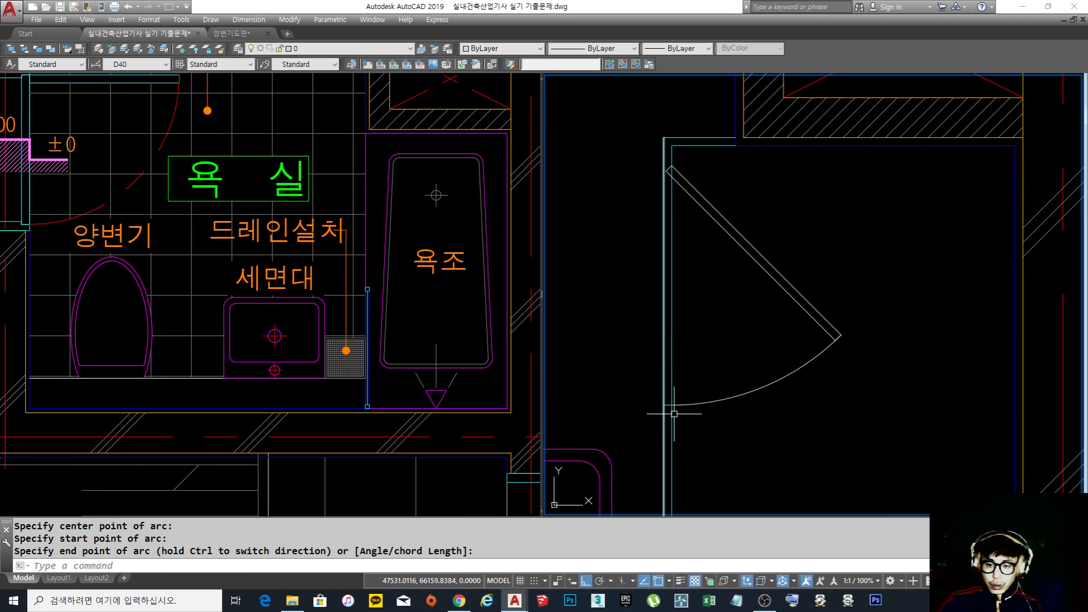
Draw a short horizontal line across the vertical double edge at the door leaf's hinge corner
middle_drag(649, 209, 679, 263)
scroll(683, 195, up, 5)
text(l)
key(Return)
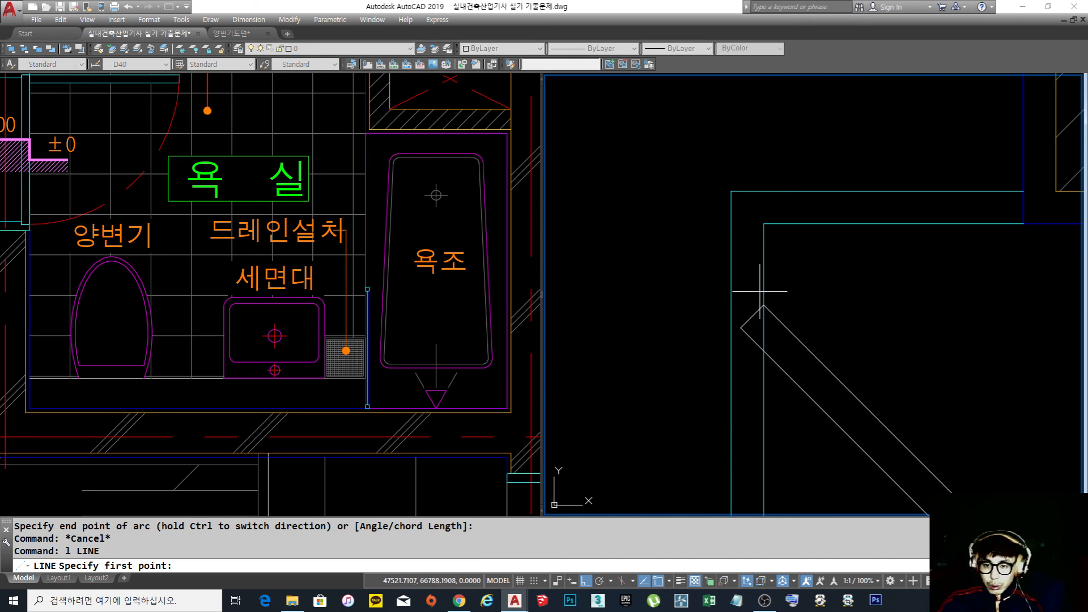
click(764, 305)
click(635, 311)
key(Return)
Match the short line at the hinge corner to the properties of the cyan partition edge
text(ma)
key(Return)
click(731, 332)
click(707, 343)
click(669, 274)
key(Return)
key(Escape)
key(Escape)
Trim away both vertical partition lines between the two short crossing lines to form the door opening
text(tr)
key(Return)
click(745, 284)
click(724, 278)
key(Return)
click(705, 335)
click(665, 253)
key(Return)
middle_drag(710, 289, 696, 278)
text(tr)
key(Return)
key(Return)
click(732, 295)
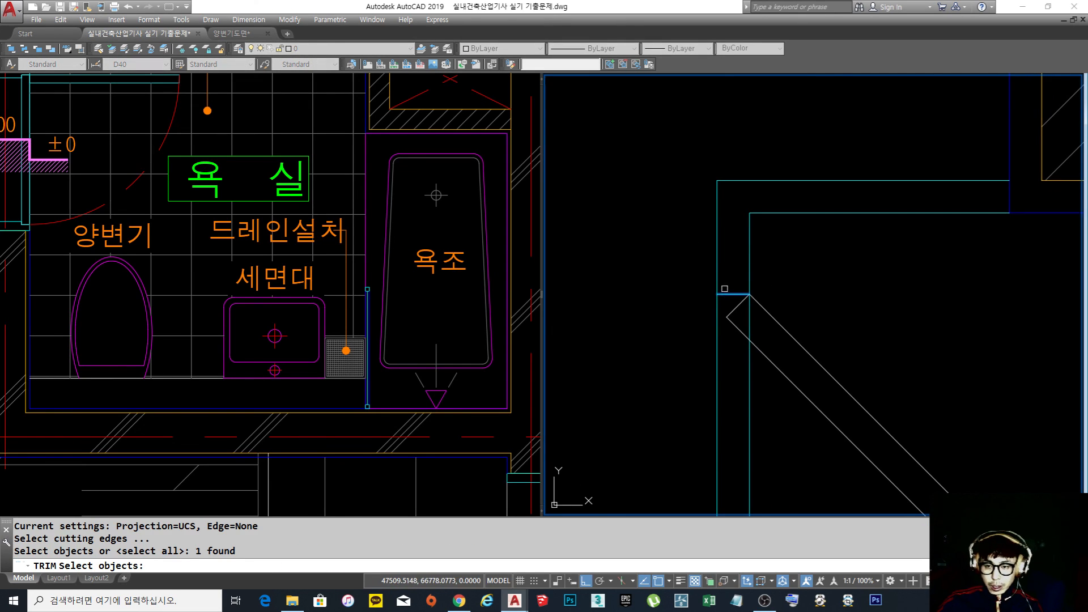
scroll(717, 218, down, 6)
scroll(721, 487, up, 2)
click(721, 475)
key(Return)
click(781, 362)
click(663, 276)
key(Return)
key(Escape)
scroll(700, 278, down, 4)
middle_drag(703, 293, 697, 352)
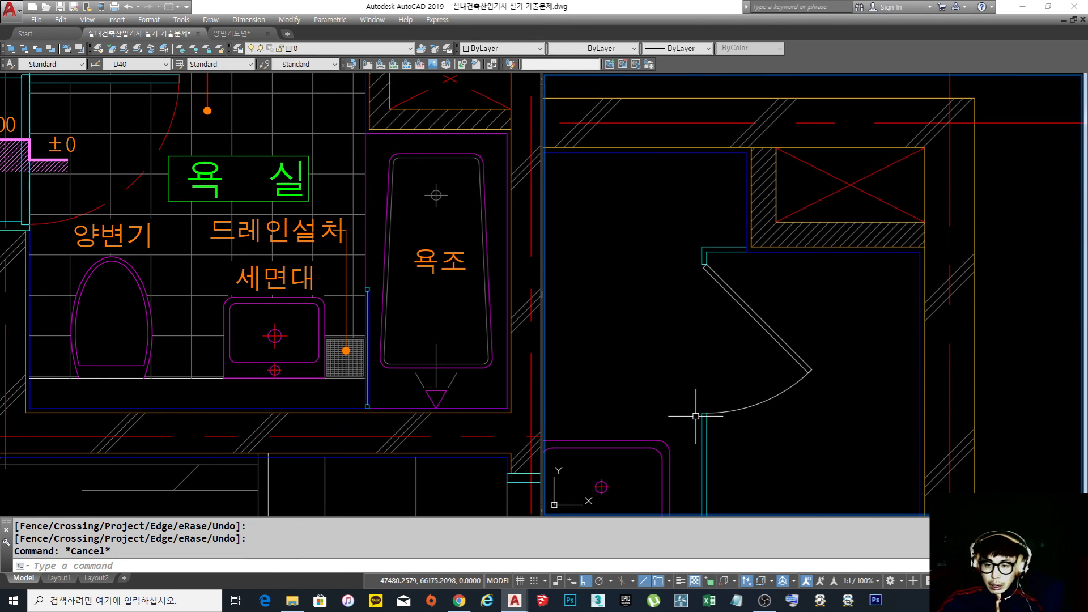
Match the door leaf rectangle and swing arc to the properties of the cyan partition line
text(ma)
key(Return)
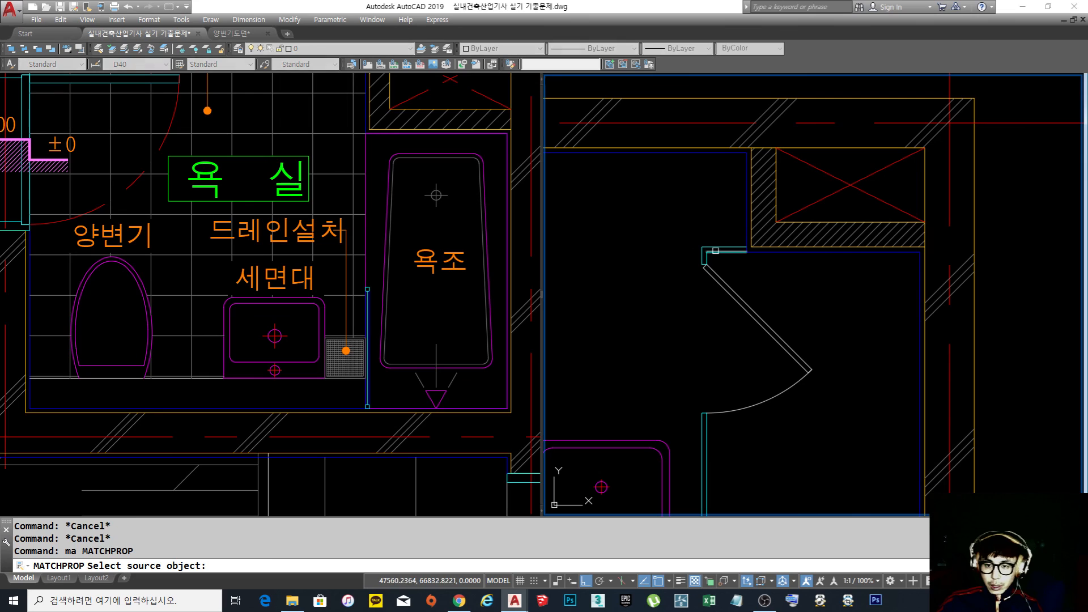
click(806, 372)
click(836, 383)
click(743, 301)
key(Return)
Set the door swing arc's linetype to CENTER2 and its color to red
scroll(769, 315, down, 4)
scroll(770, 346, up, 6)
click(778, 393)
click(736, 350)
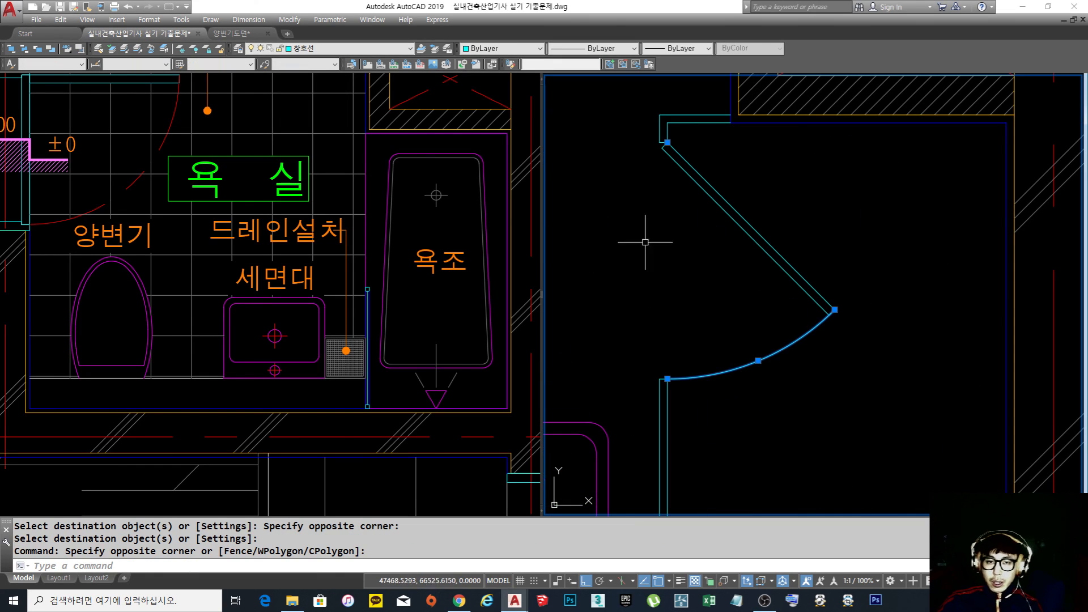
click(593, 49)
click(614, 80)
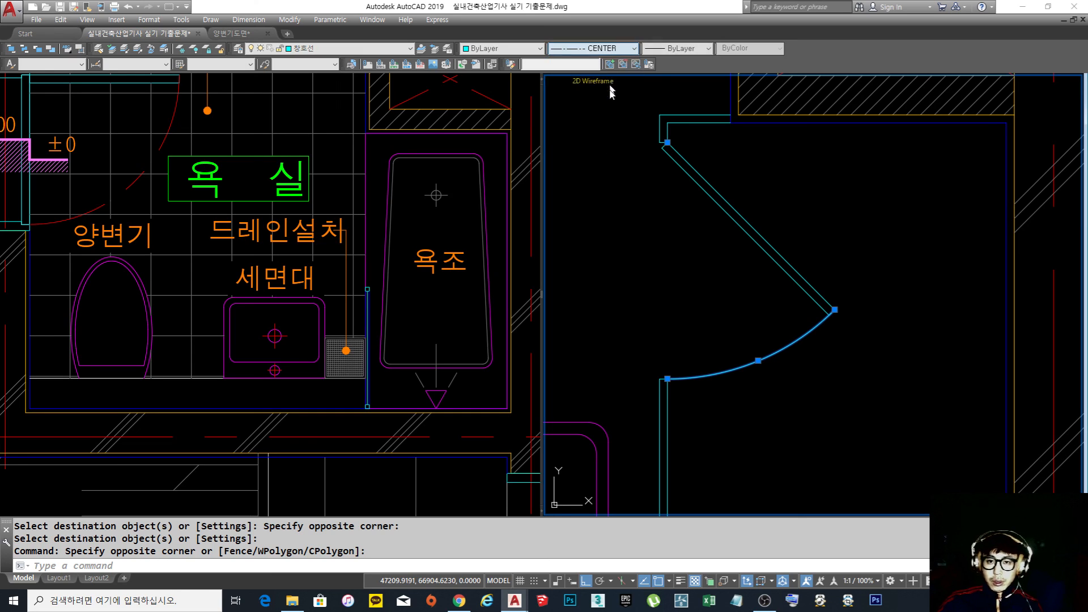
click(624, 48)
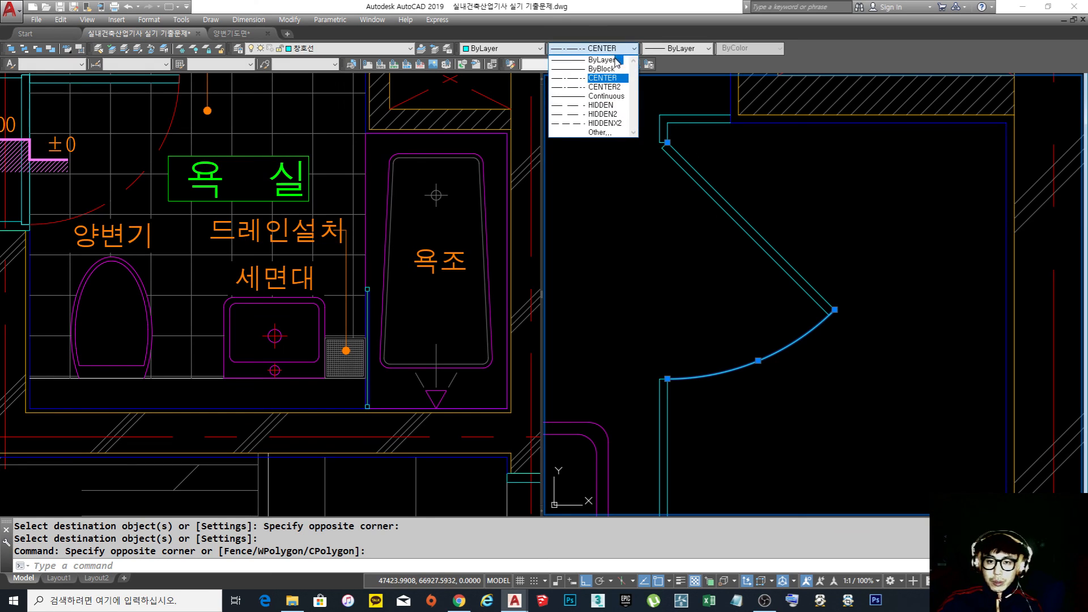
click(620, 89)
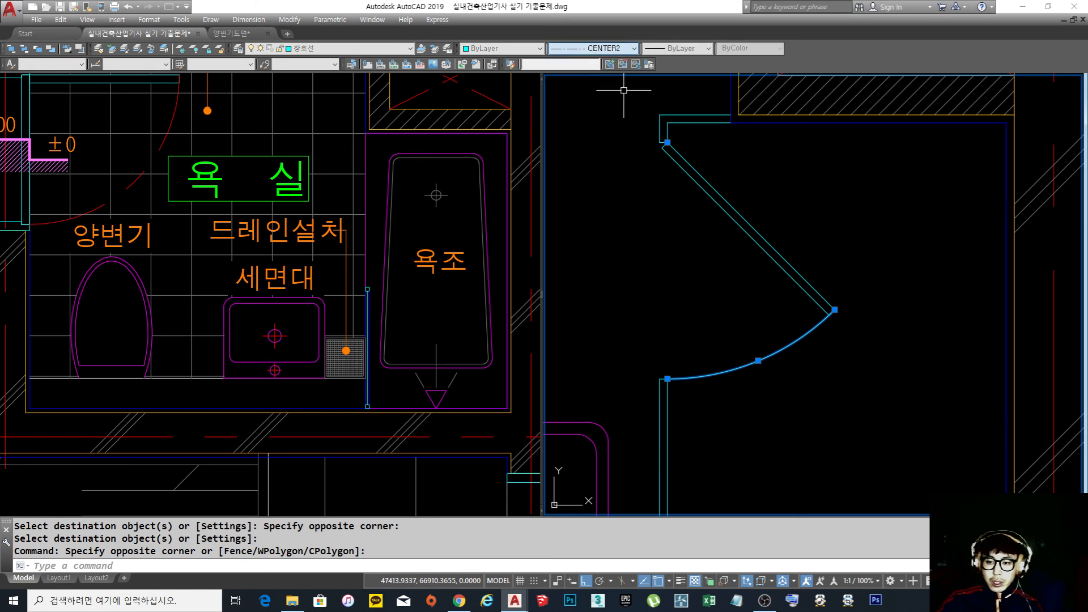
click(503, 51)
click(508, 80)
key(Escape)
Set the swing arc's linetype scale to .5 and close its properties
click(780, 384)
click(722, 315)
key(ctrl+1)
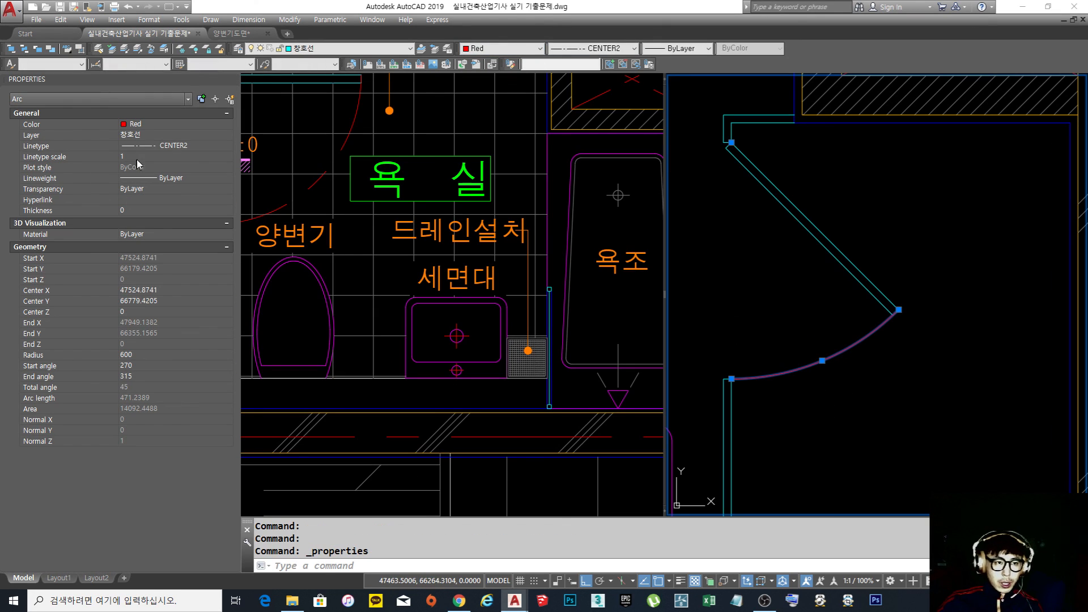
click(142, 155)
text(.)
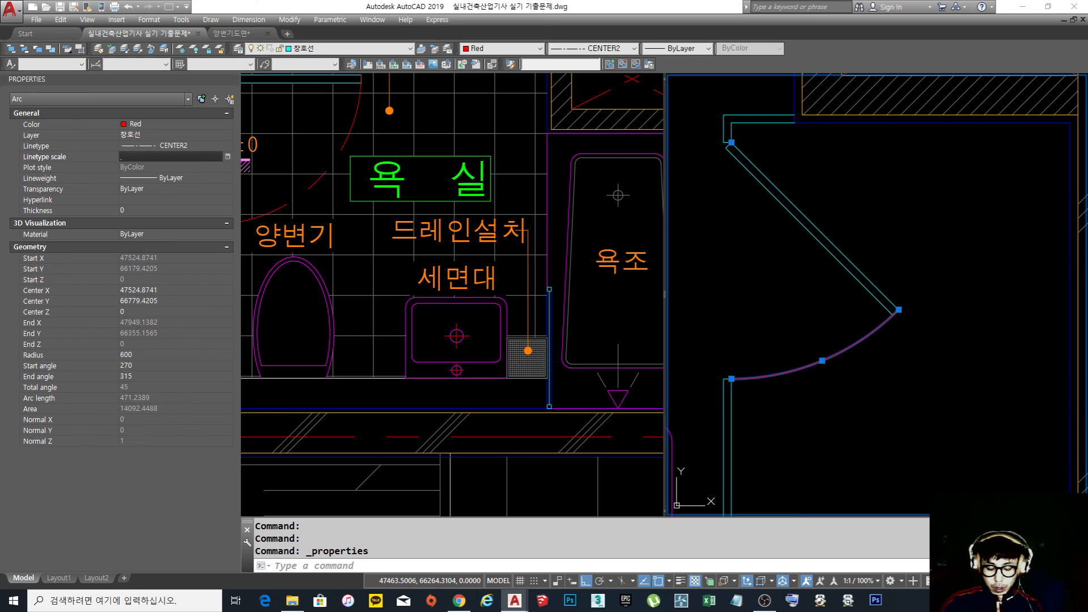
text(5)
key(Return)
key(Escape)
key(Escape)
key(Escape)
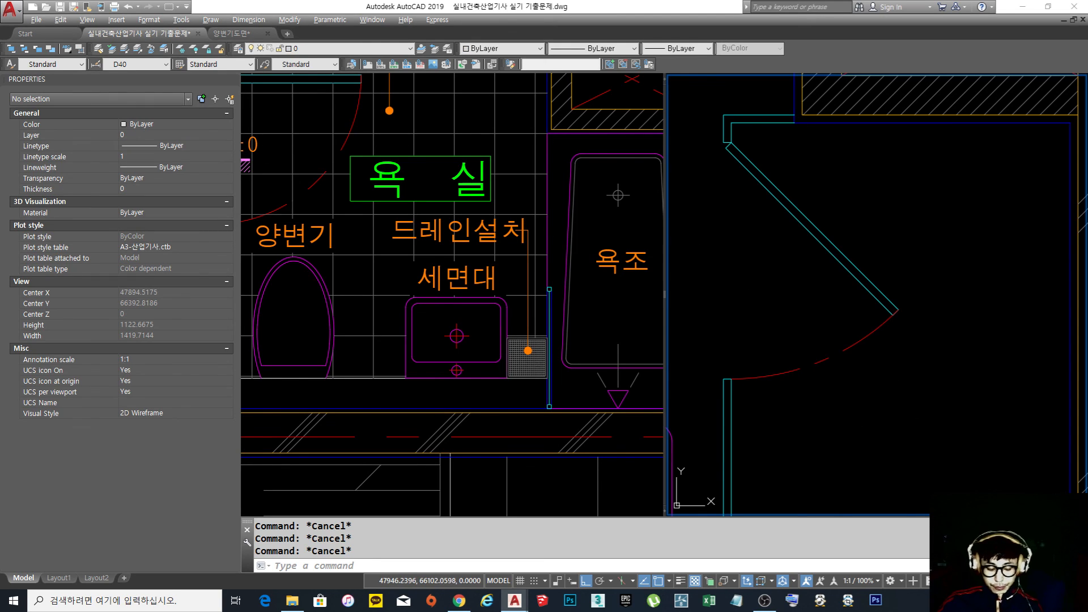
click(816, 405)
click(813, 430)
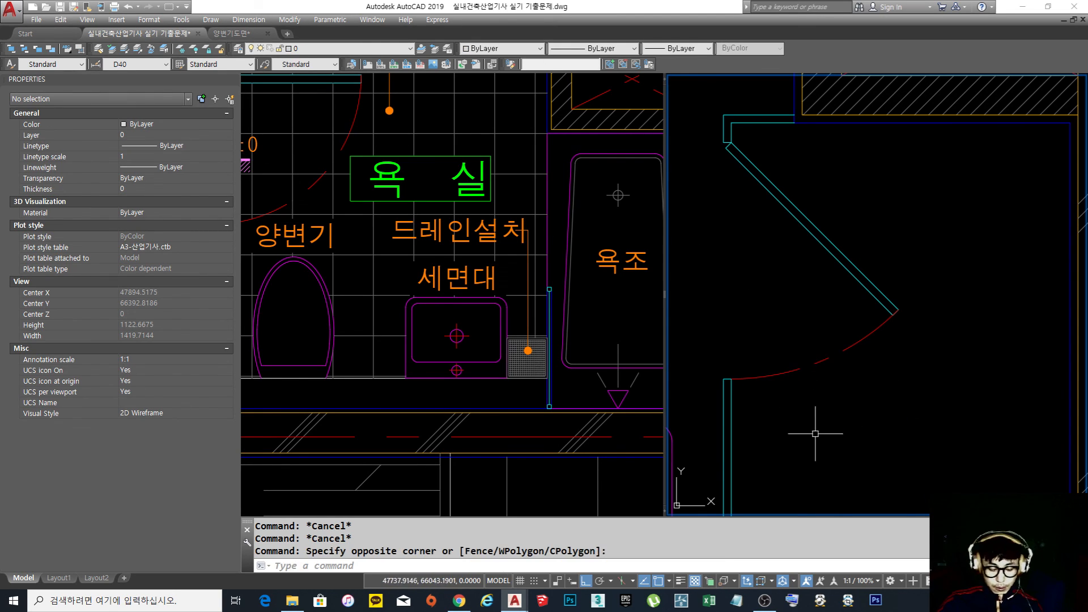
key(ctrl+1)
scroll(753, 318, down, 3)
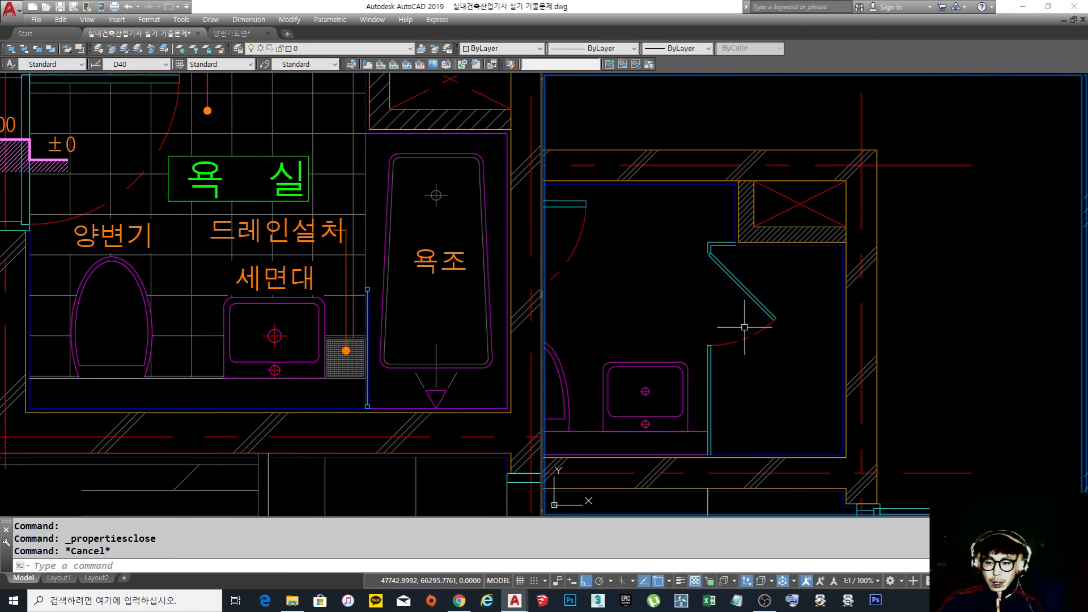
Draw a short vertical line closing the wall end of the partition's upper horizontal double line
scroll(759, 237, up, 2)
text(l)
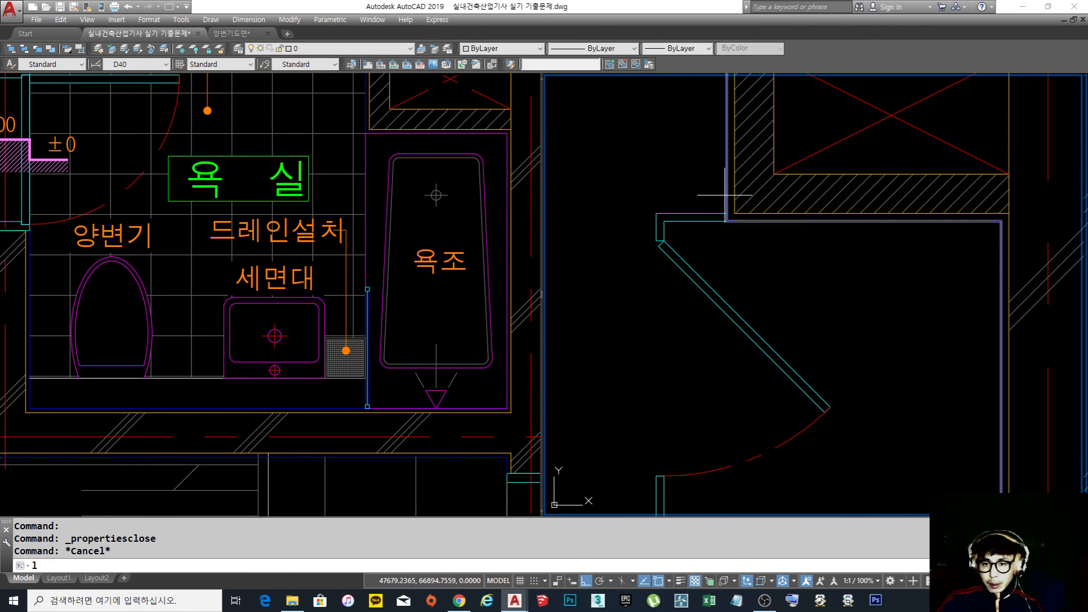
key(Return)
click(729, 258)
click(729, 290)
key(Return)
Match the short closing line at the wall to the properties of the cyan partition line
text(ma)
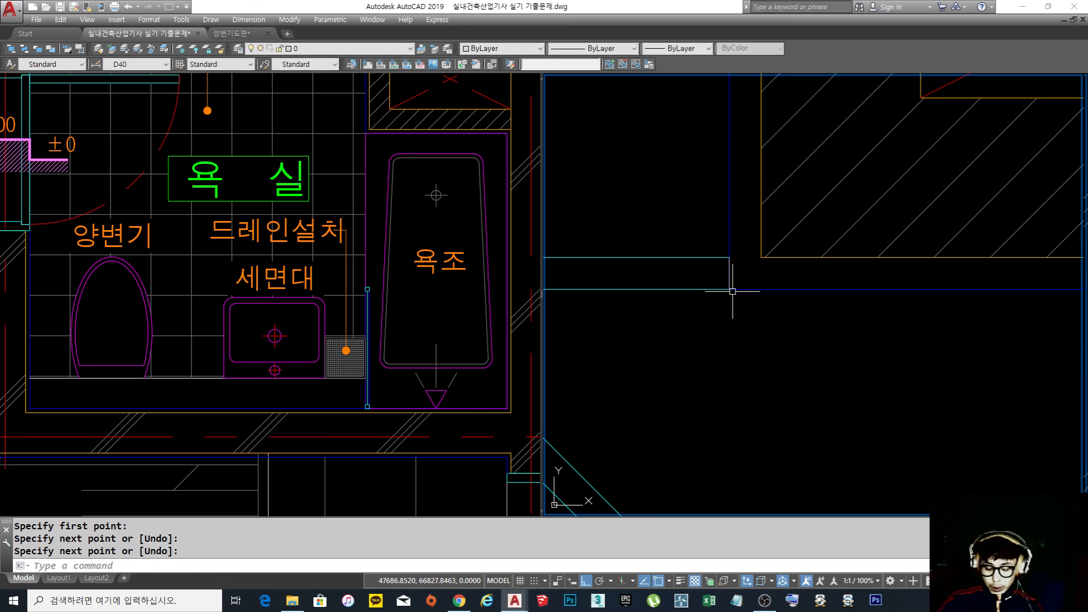
key(Return)
click(693, 291)
click(646, 201)
click(758, 344)
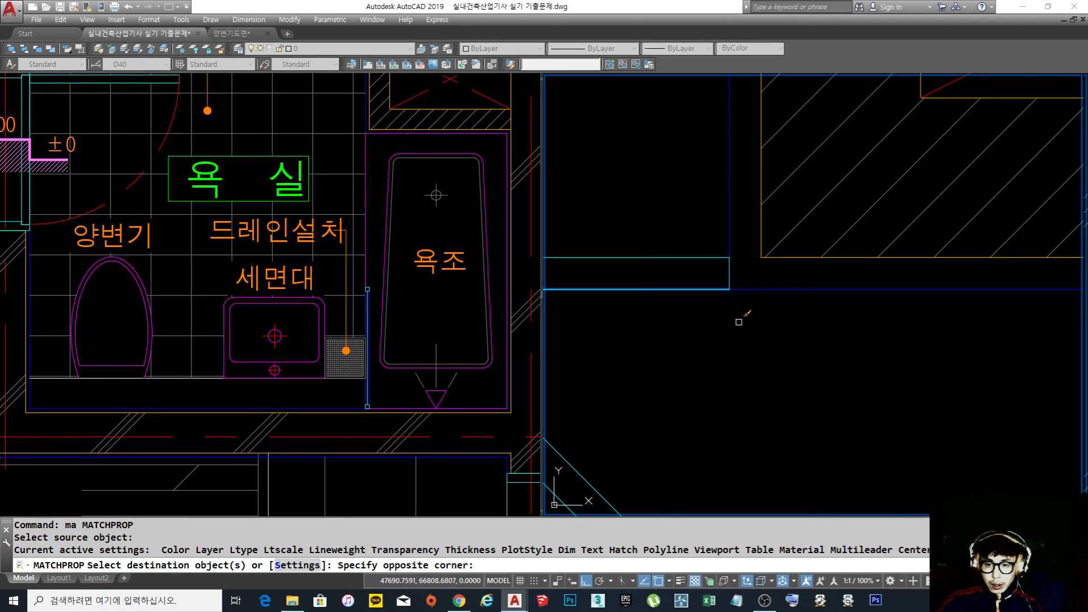
key(Return)
Examine the partition's end in the finished plan and the matching wall, hinge and opening ends in the redrawn plan
scroll(754, 269, down, 2)
click(444, 332)
scroll(382, 290, up, 5)
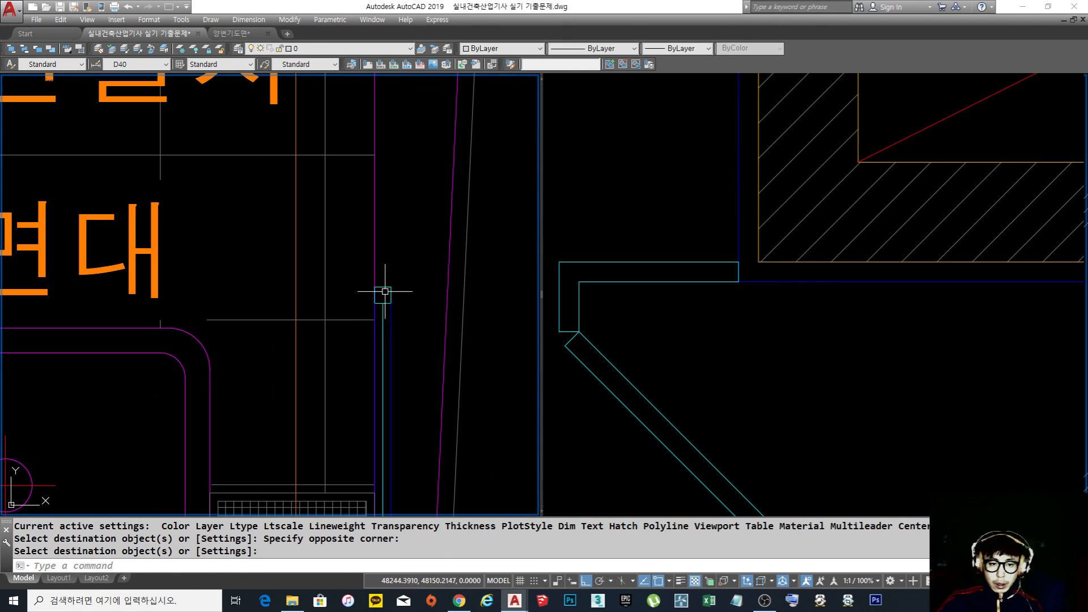
click(812, 348)
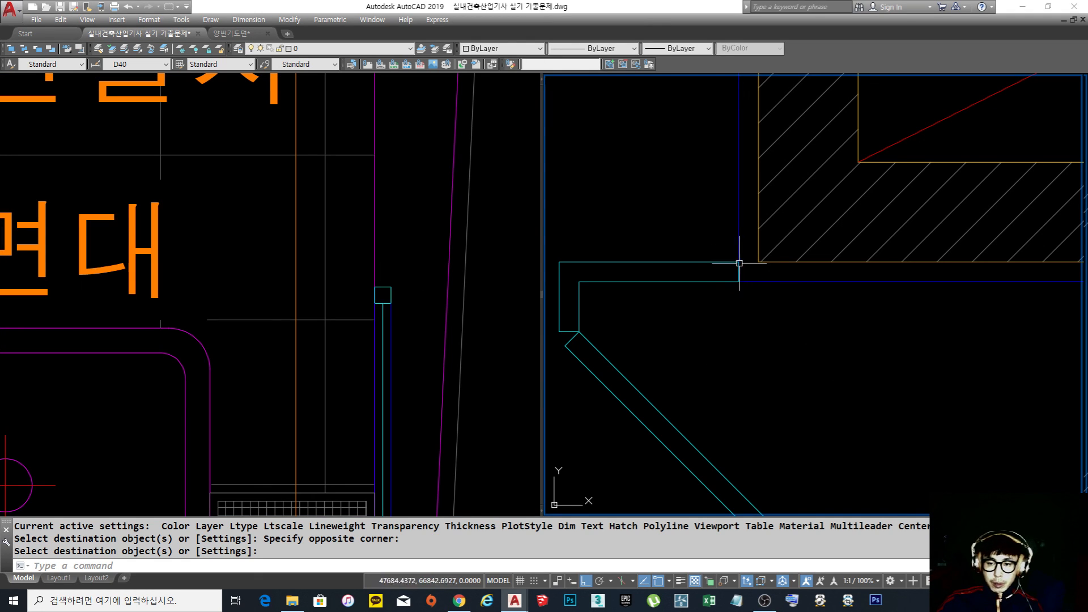
middle_drag(572, 270, 675, 245)
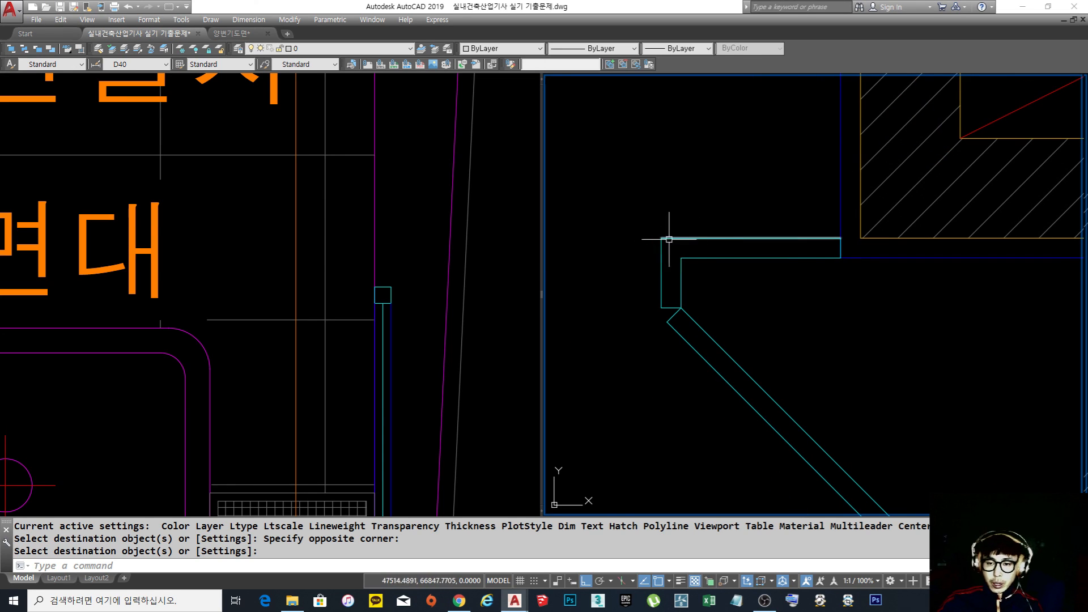
scroll(704, 198, down, 3)
scroll(729, 369, up, 3)
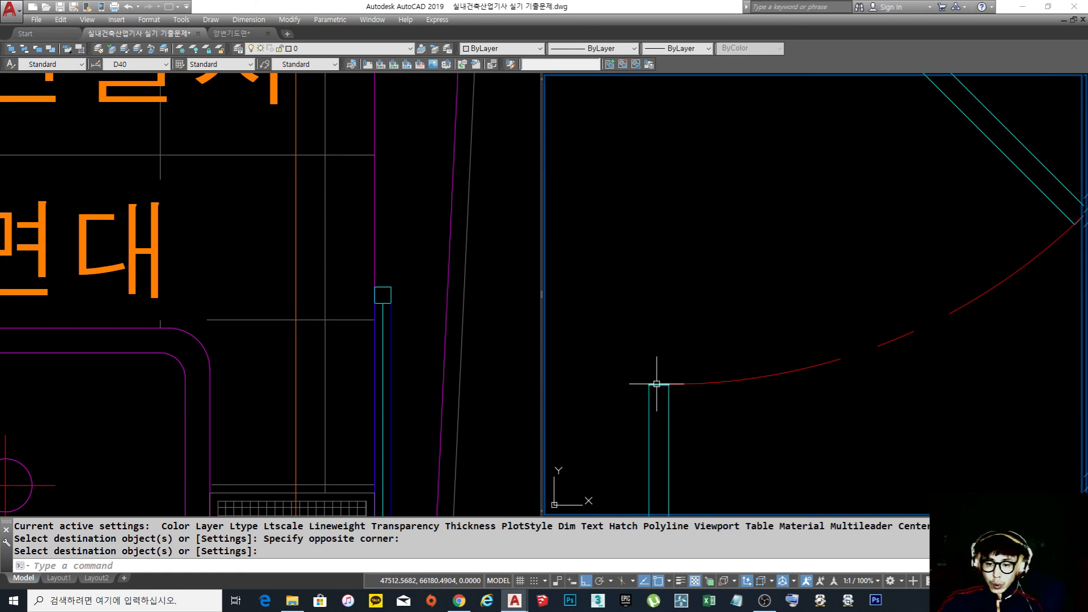
scroll(658, 385, down, 3)
middle_drag(658, 386, 713, 225)
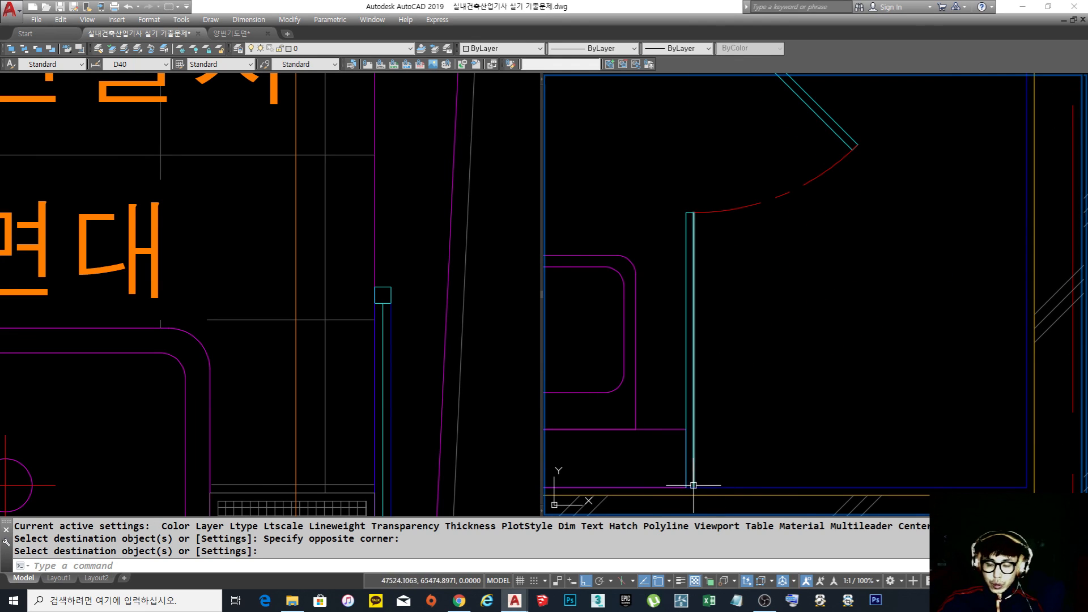
Draw a short horizontal line closing the lower end of the vertical partition at the bottom wall
key(Return)
click(797, 287)
scroll(805, 329, down, 2)
scroll(740, 444, up, 5)
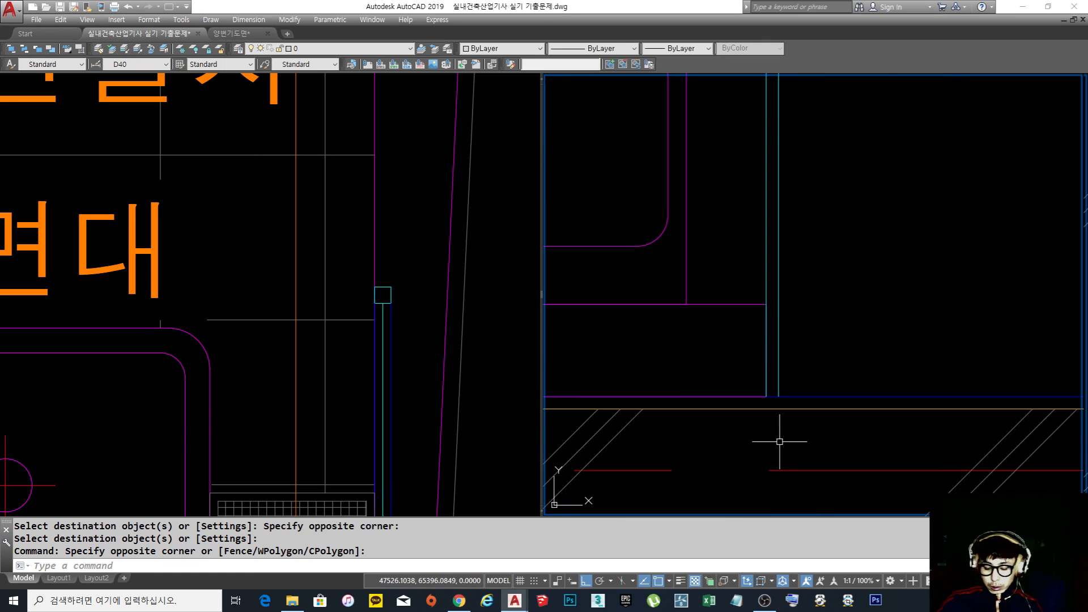
text(l)
key(Return)
click(762, 380)
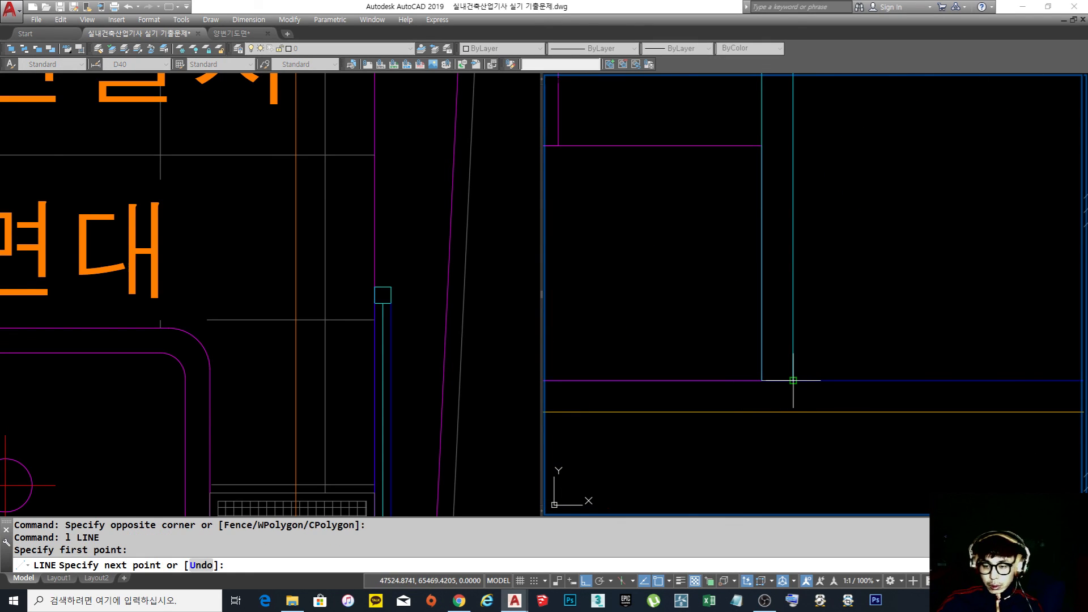
click(792, 380)
key(Return)
Match the short line at the partition's lower end to the properties of the cyan partition edge
text(ma)
key(Return)
click(793, 354)
click(700, 332)
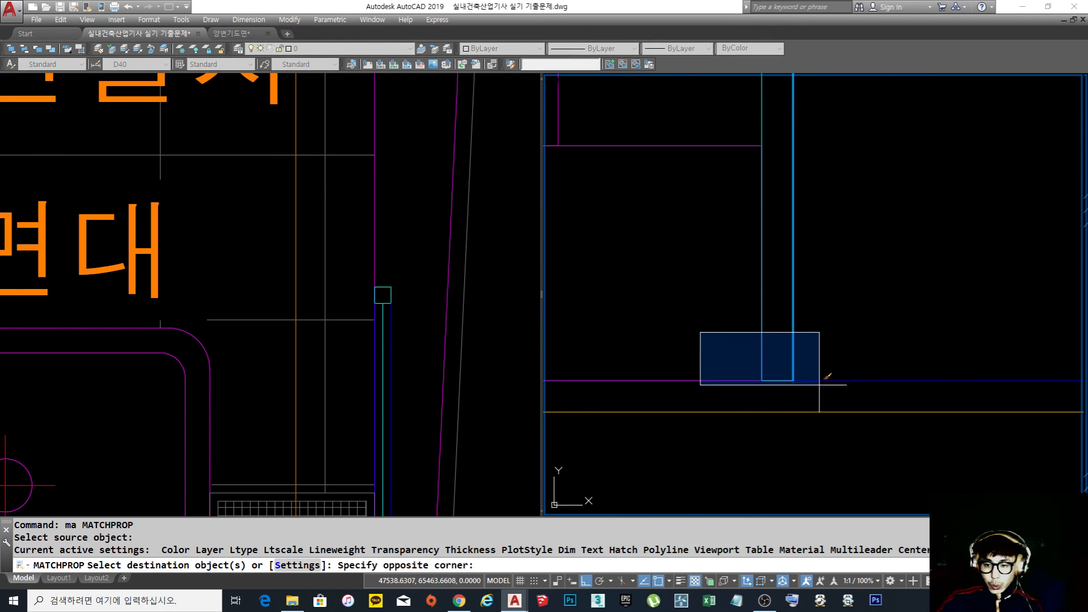
click(826, 393)
key(Escape)
key(Escape)
Draw a rectangle from the partition's upper outer corner to the blue finish-line corner beside the hatched duct wall
scroll(772, 355, down, 3)
click(467, 391)
scroll(467, 391, down, 5)
click(816, 249)
middle_drag(816, 250, 819, 355)
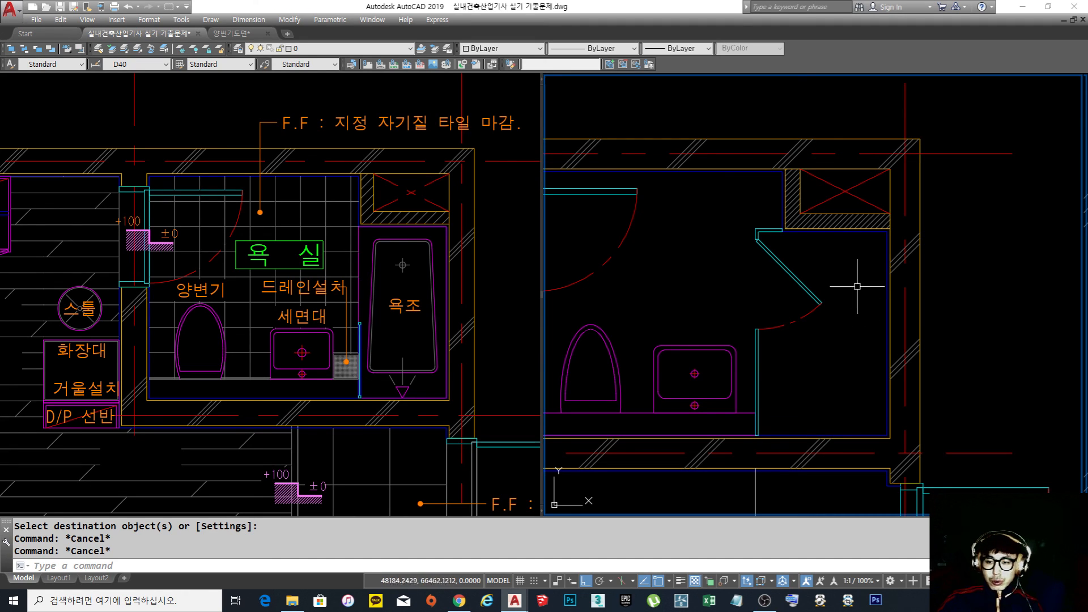
scroll(735, 251, up, 3)
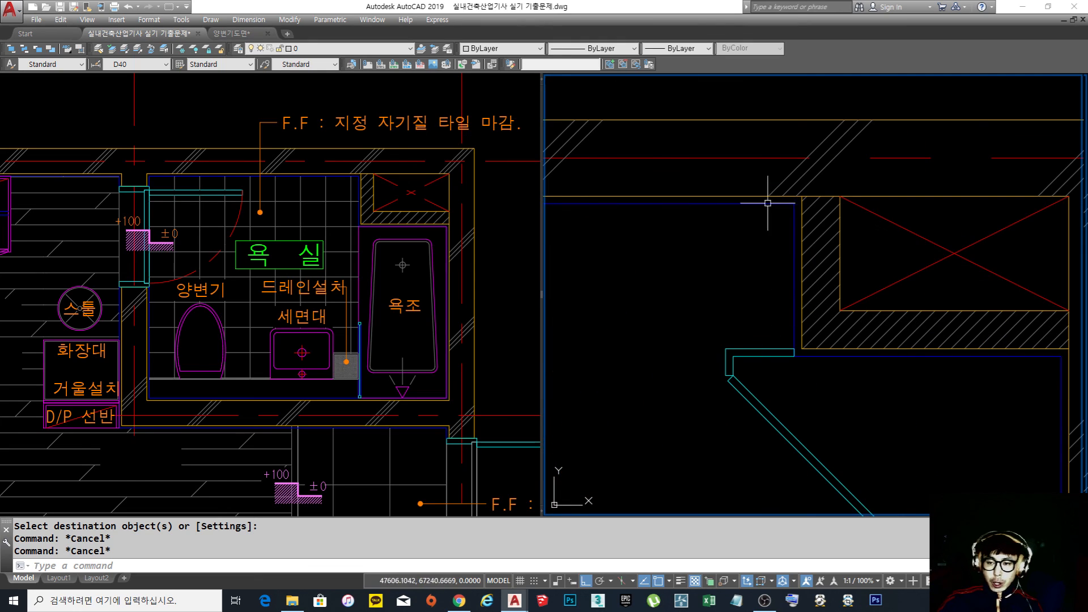
middle_drag(761, 195, 749, 216)
text(rec)
key(Return)
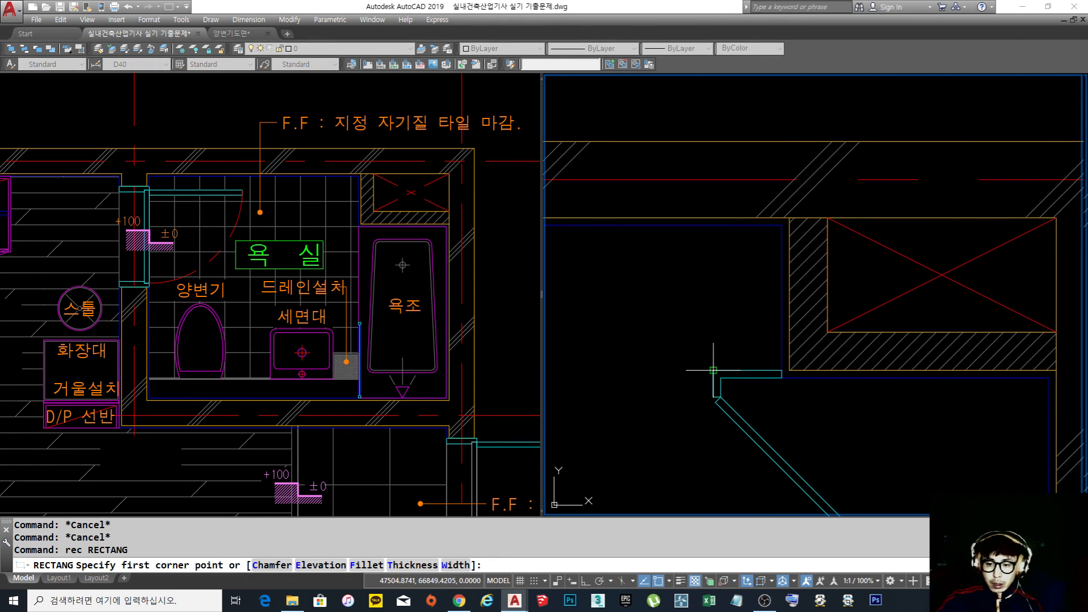
click(714, 371)
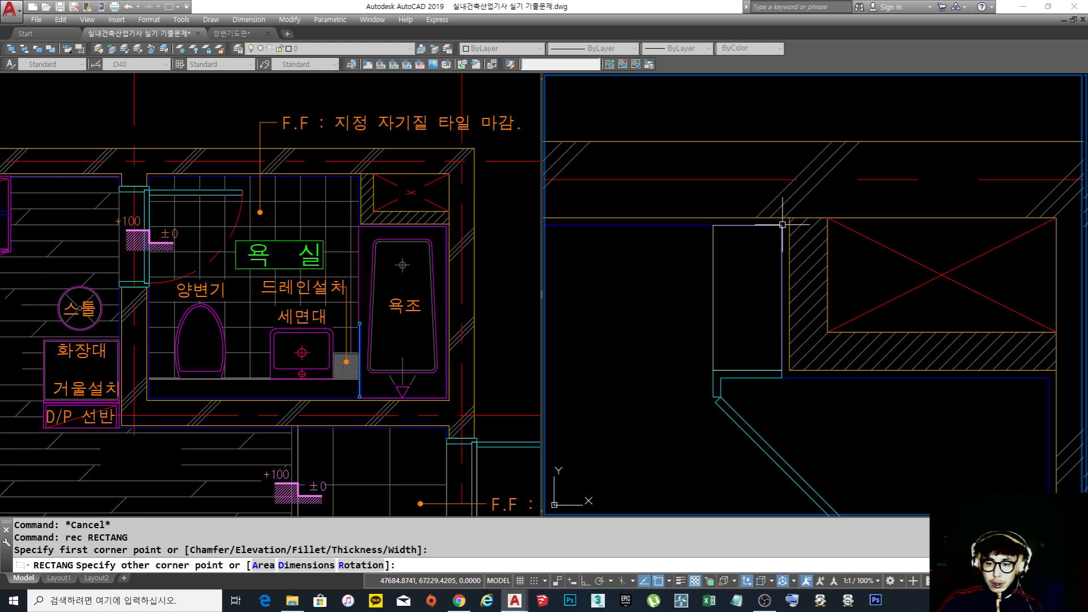
click(782, 225)
key(Escape)
key(Escape)
Draw a diagonal line across the new rectangle from its lower left to its upper right corner
text(l)
key(Return)
click(747, 298)
click(781, 228)
key(Return)
Match the new rectangle and its diagonal to the properties of the magenta counter behind the toilet and washbasin
scroll(783, 233, down, 4)
text(ma)
key(Return)
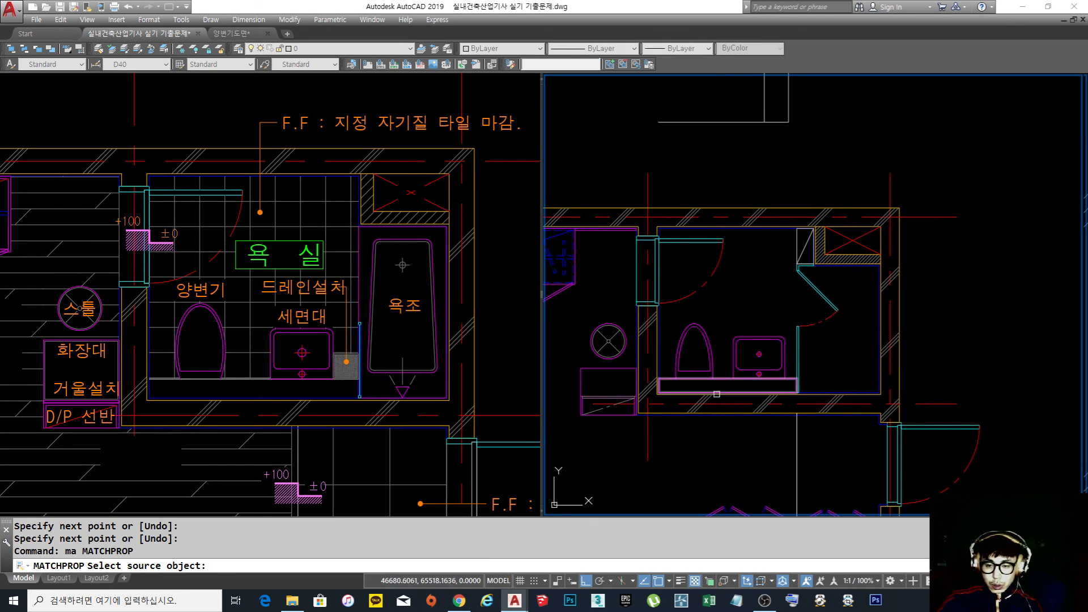
click(718, 393)
scroll(798, 226, up, 5)
click(817, 325)
click(826, 313)
key(Escape)
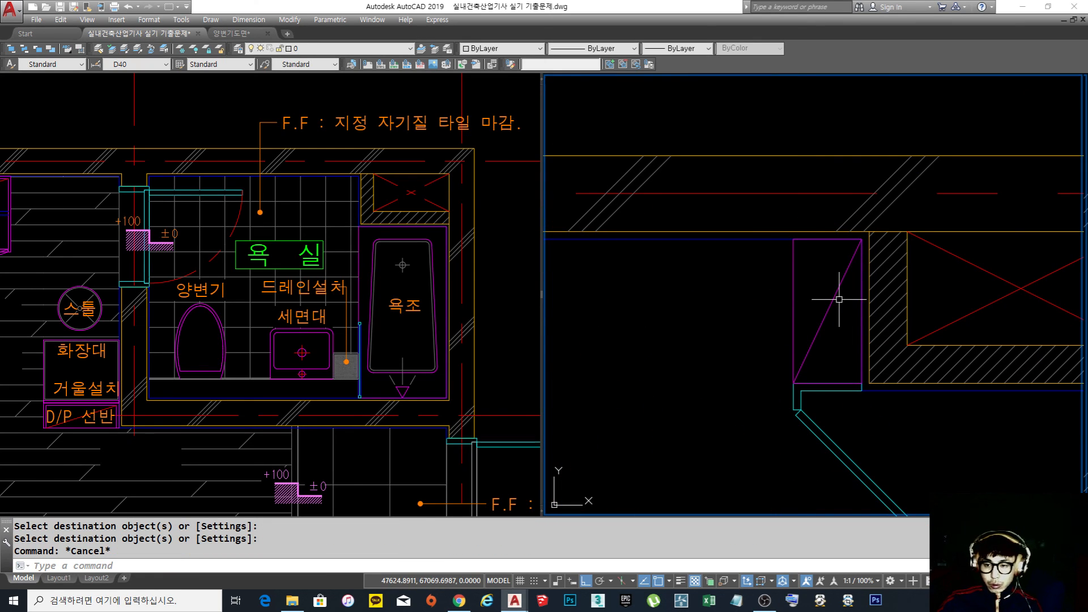
Give the magenta cabinet's diagonal line the CENTER2 linetype and the color Blue
click(842, 284)
click(841, 250)
click(590, 47)
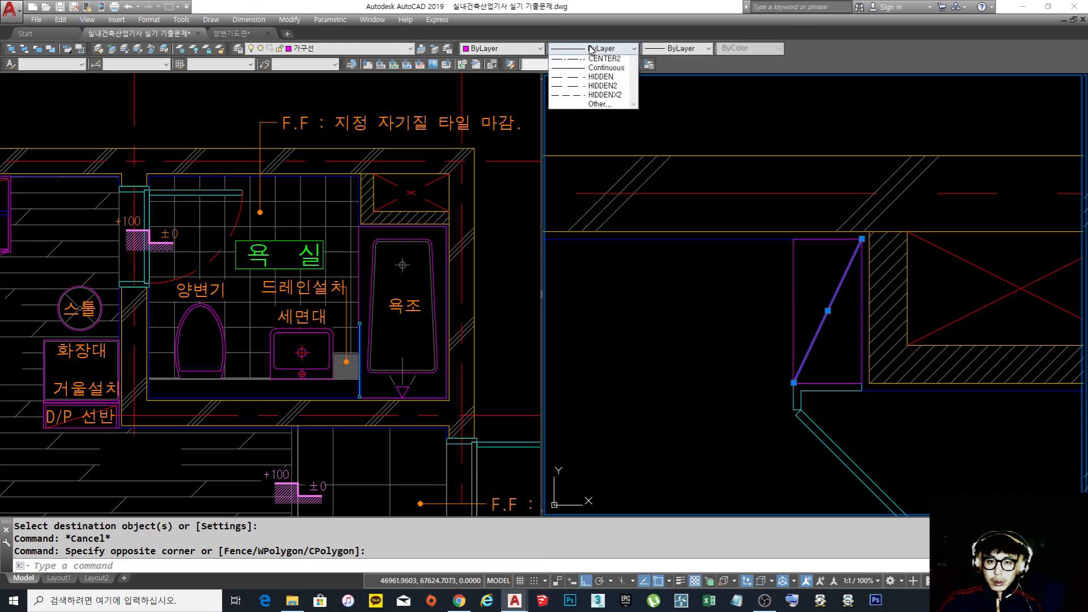
click(603, 86)
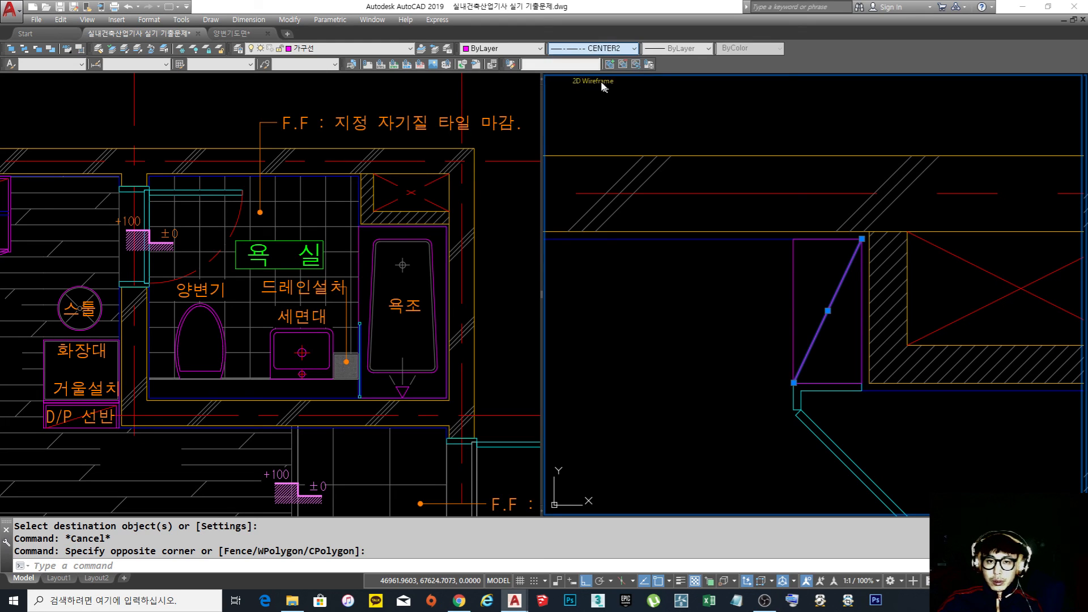
click(502, 48)
click(487, 116)
key(Escape)
key(Escape)
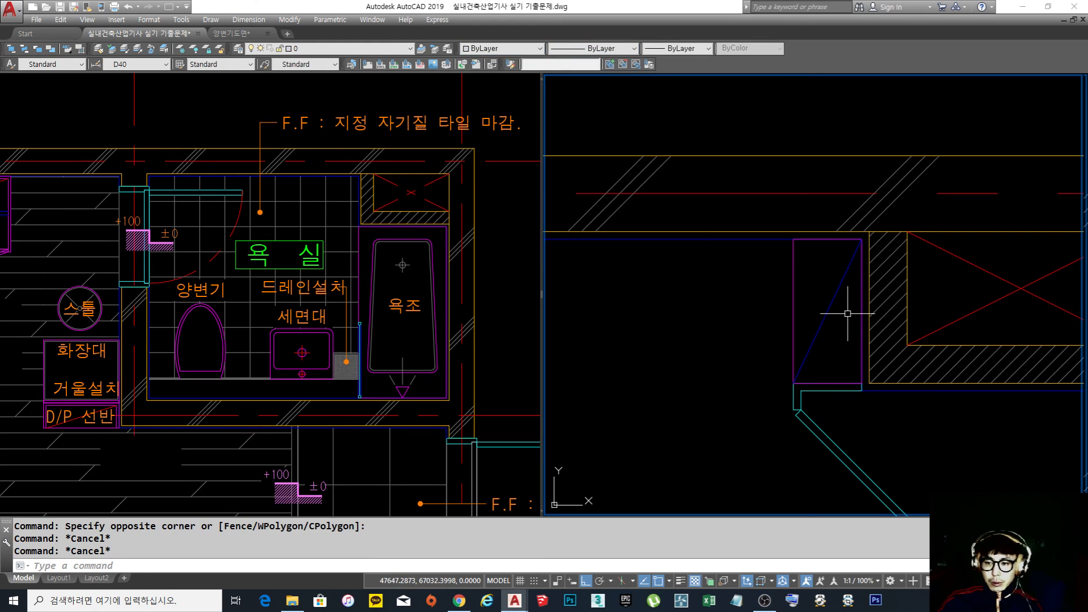
Change the color of the cabinet's diagonal line to Red
click(848, 314)
click(821, 279)
click(508, 48)
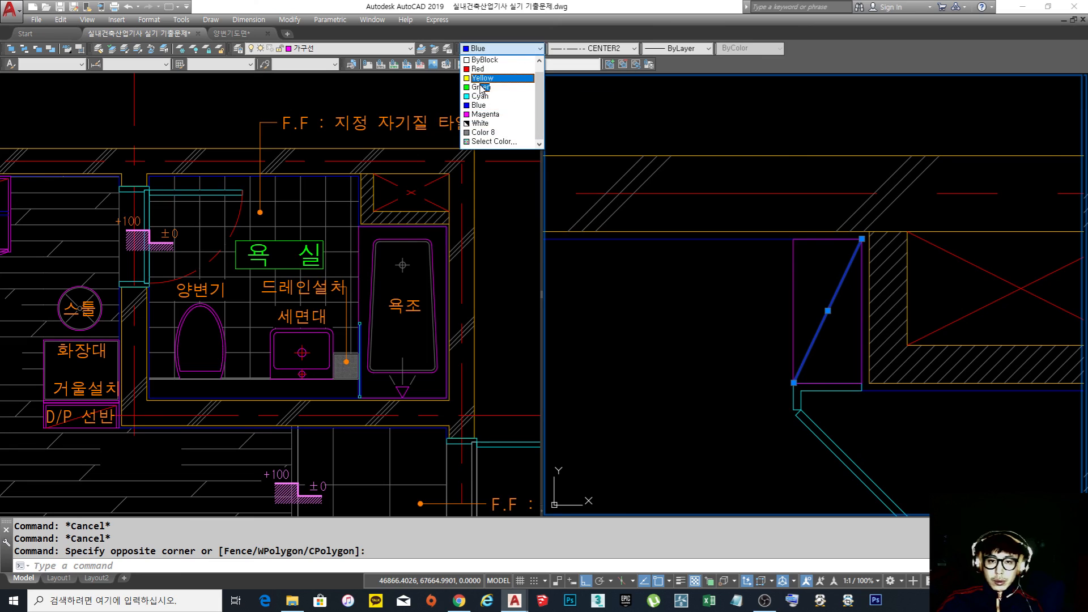
click(482, 76)
click(479, 48)
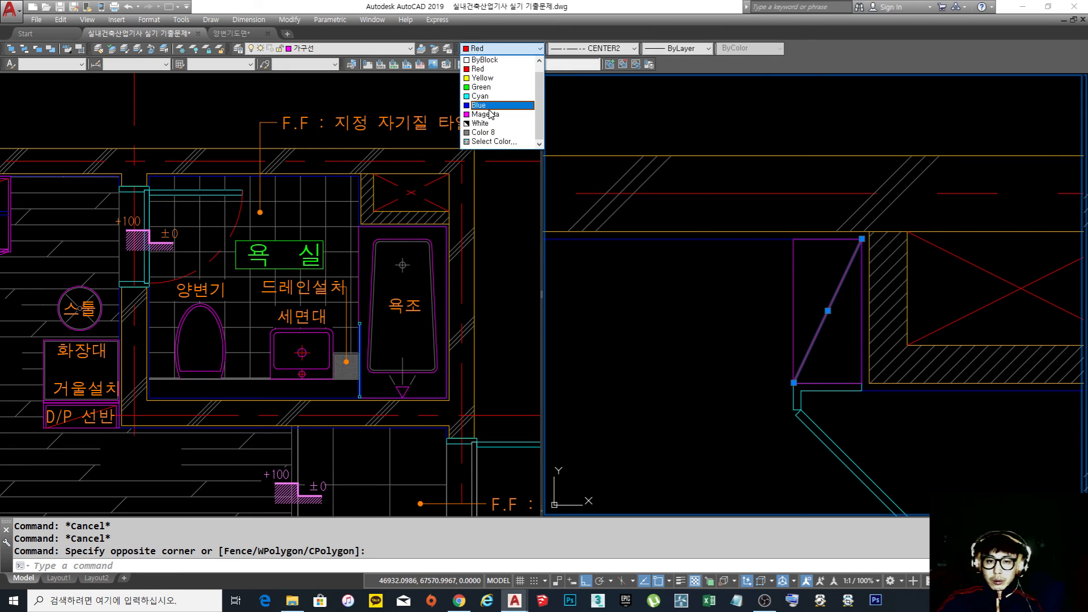
key(Escape)
key(Escape)
key(Escape)
click(851, 326)
click(827, 277)
key(Escape)
middle_drag(852, 330, 816, 339)
click(797, 338)
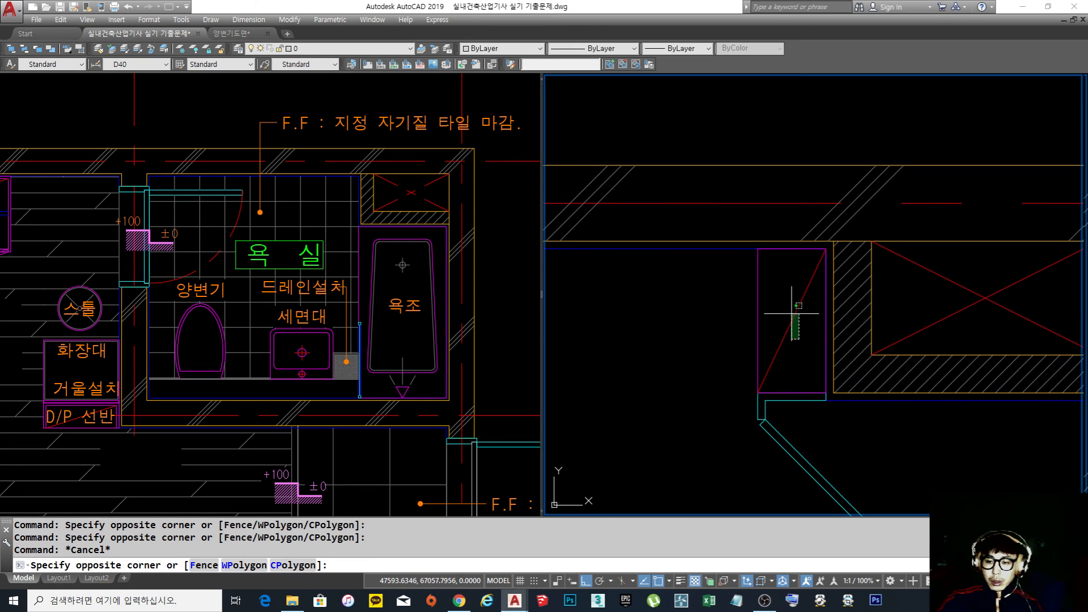
click(780, 289)
scroll(795, 297, down, 3)
key(Escape)
key(Escape)
Set the linetype scale of the cabinet's red diagonal line to 0.5
scroll(772, 243, up, 4)
click(801, 360)
click(766, 306)
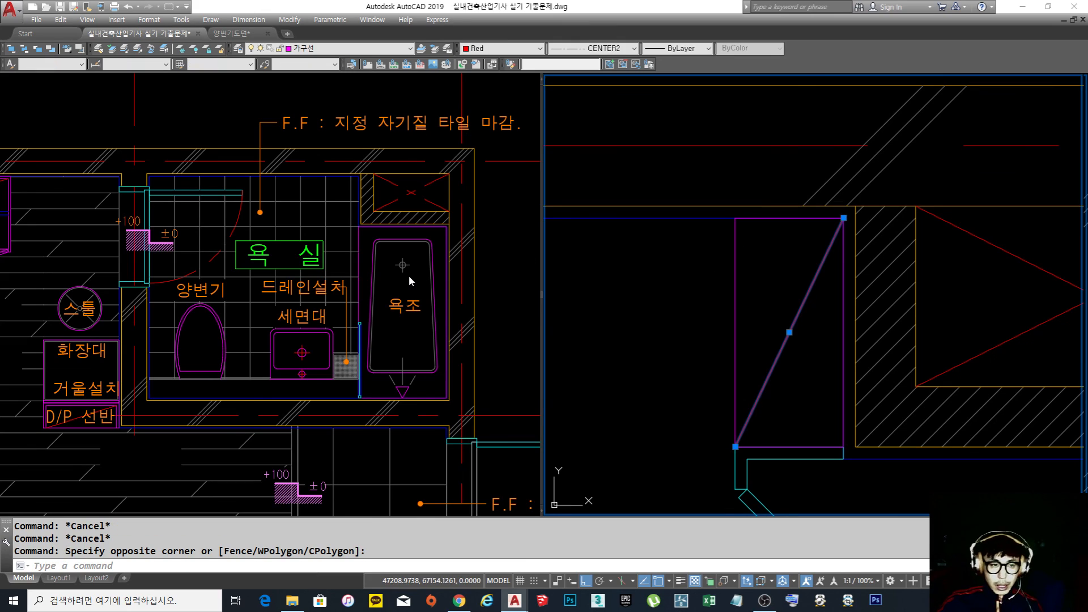
key(ctrl+1)
click(157, 155)
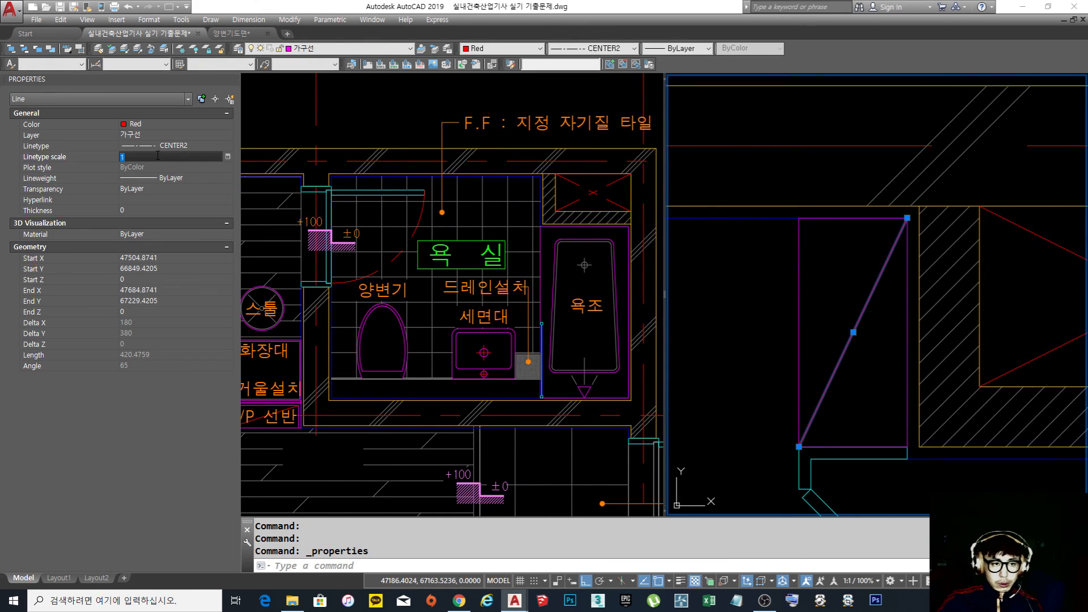
text(5)
key(Return)
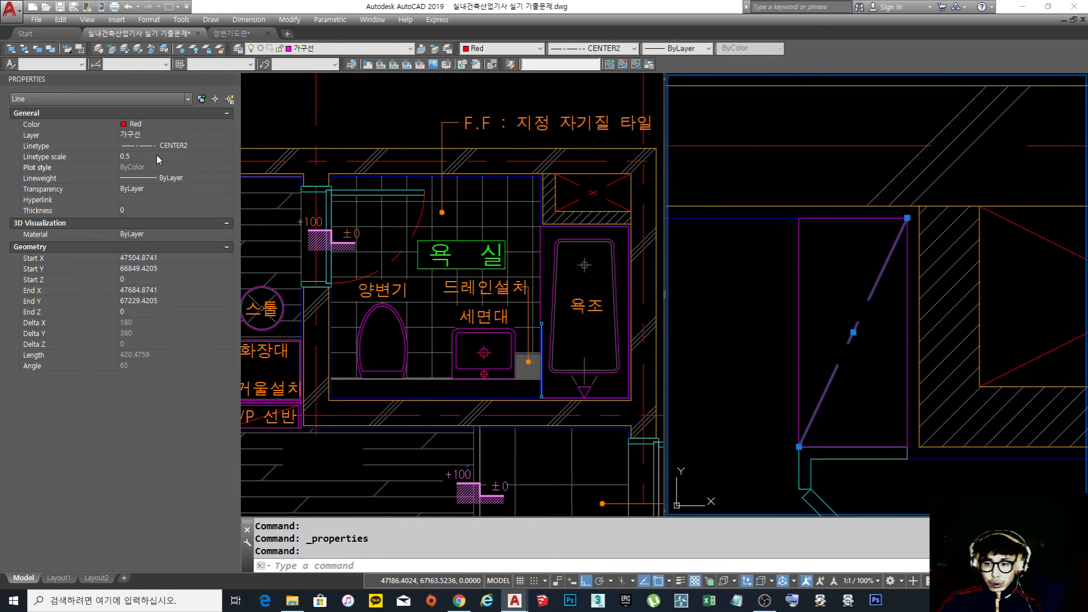
key(Escape)
key(Escape)
key(Escape)
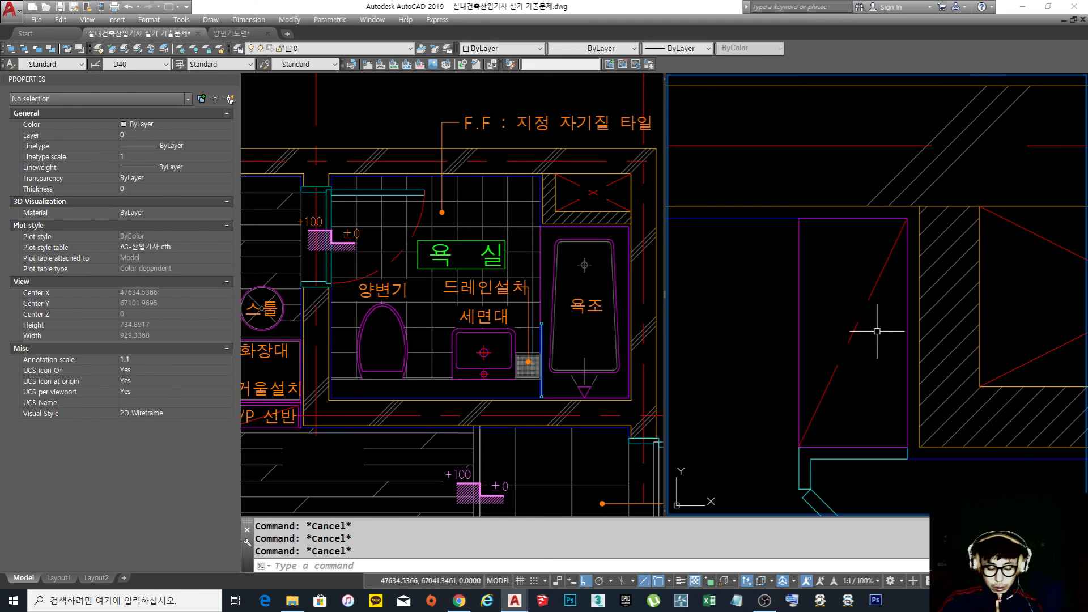
key(ctrl+1)
Compare the redrafted bathroom with the bathroom of the neighbouring plan that still has the bathtub and drain
scroll(878, 331, down, 5)
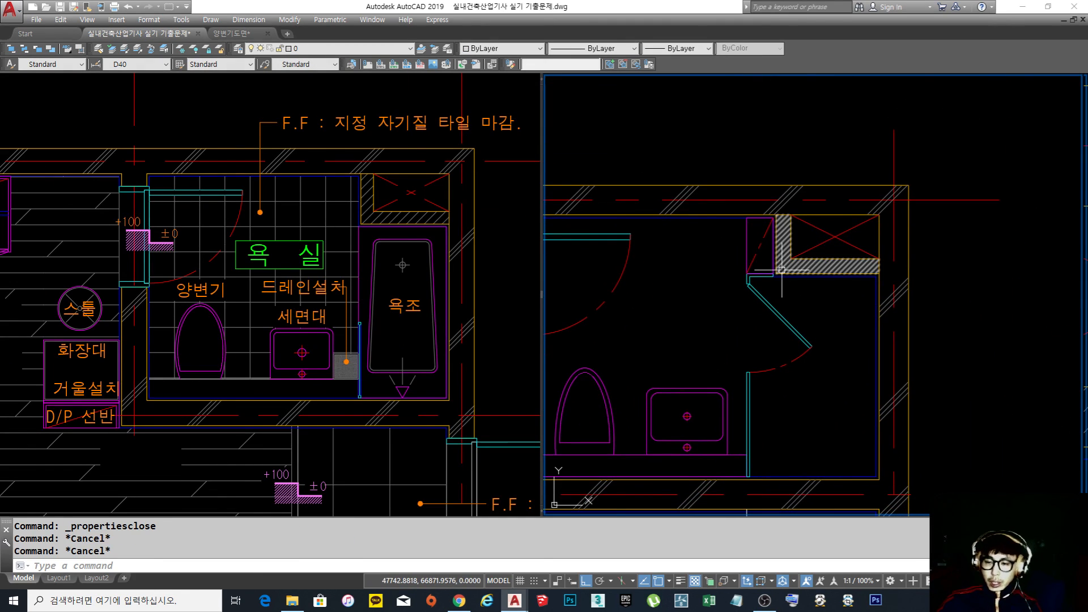
scroll(796, 289, down, 2)
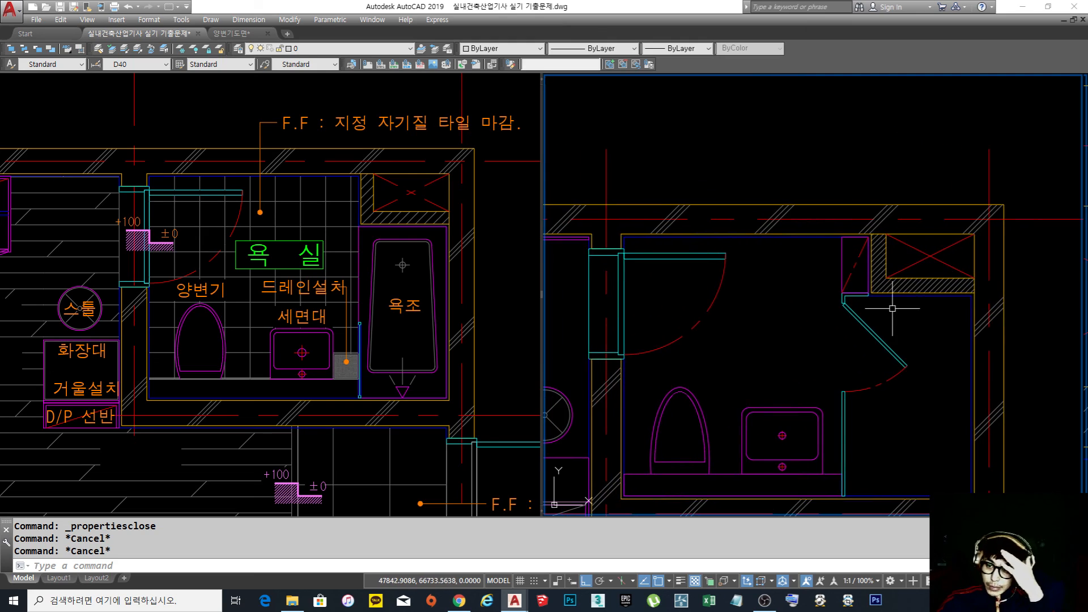
scroll(873, 314, down, 2)
scroll(827, 304, down, 2)
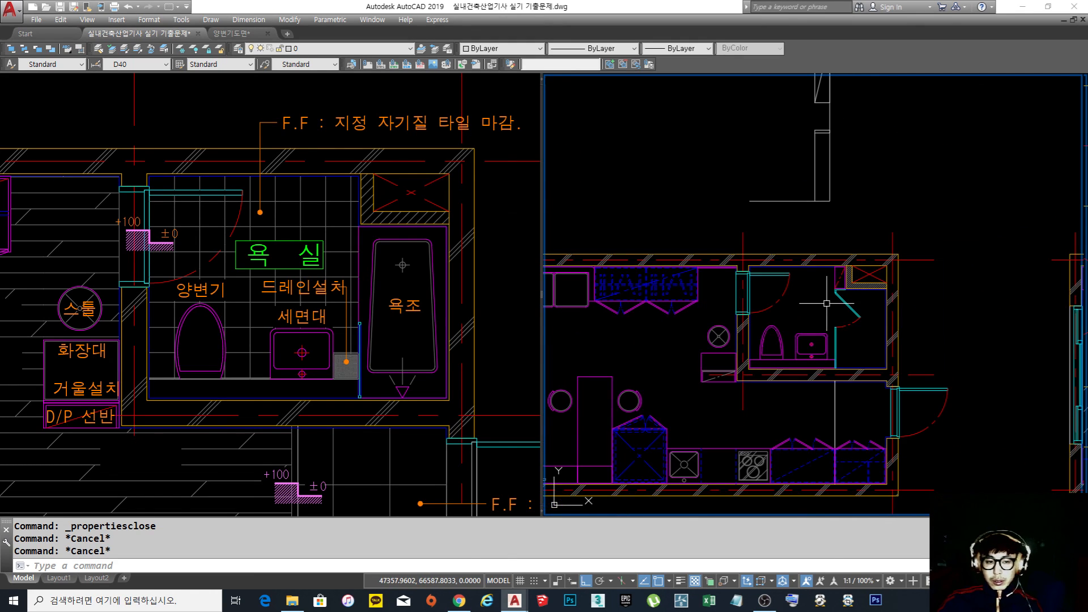
scroll(829, 307, up, 4)
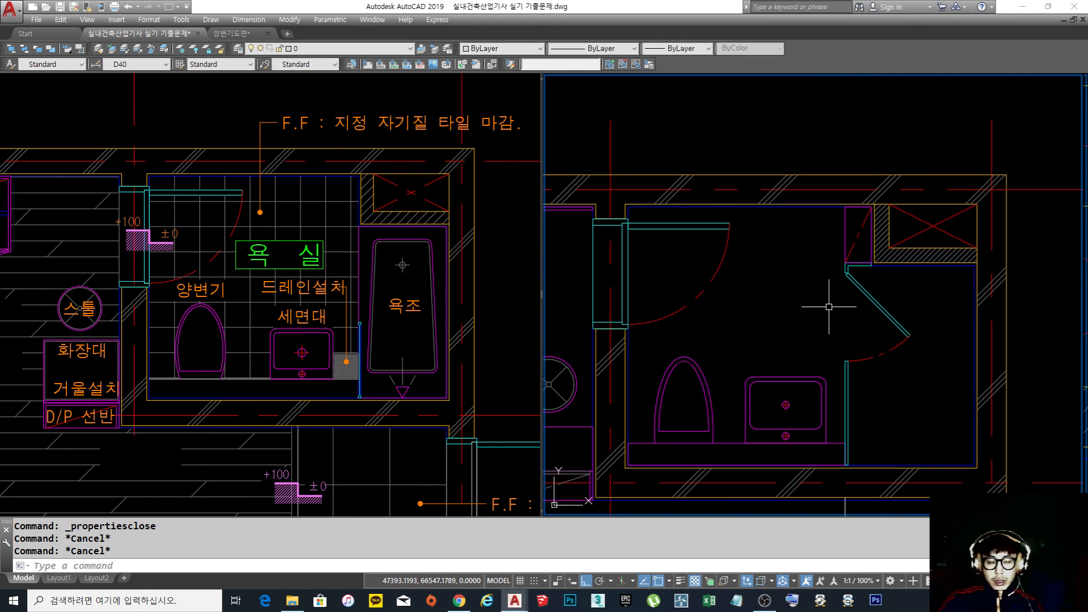
scroll(830, 306, down, 6)
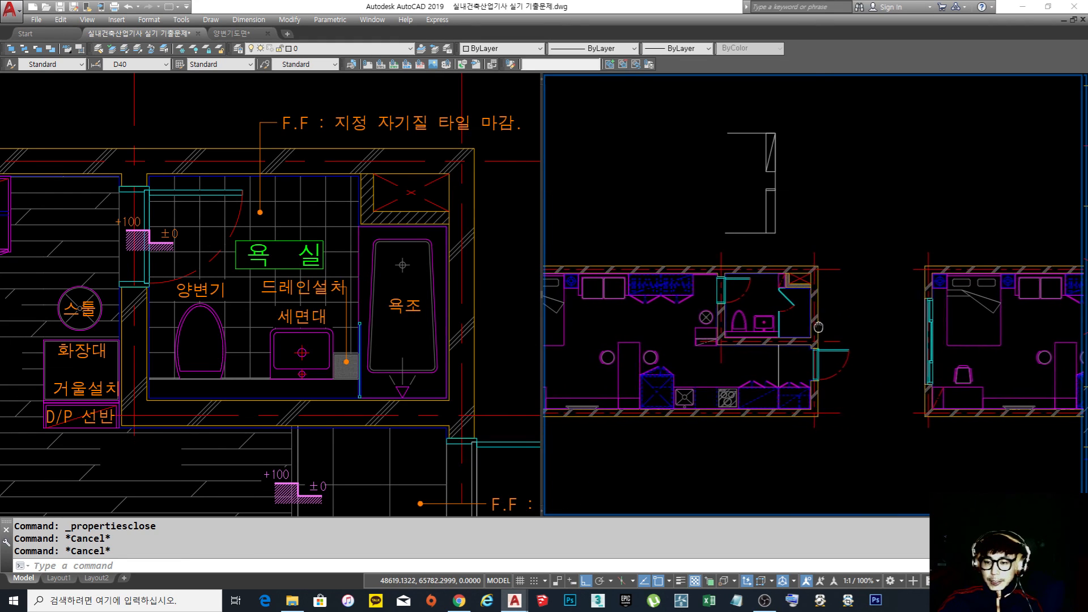
middle_drag(794, 322, 760, 318)
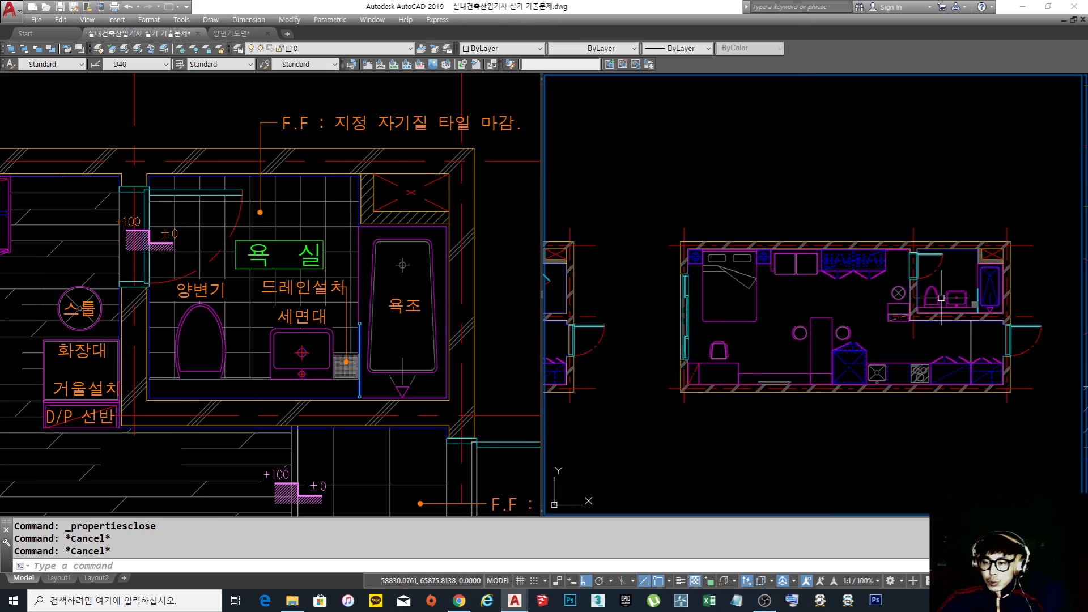
scroll(940, 298, up, 8)
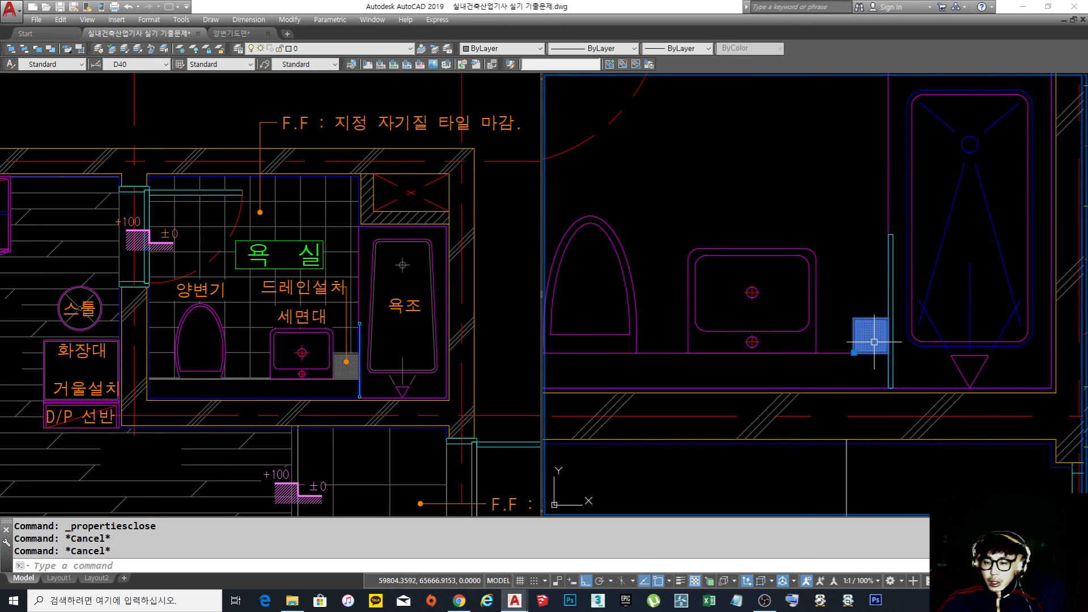
scroll(1012, 306, down, 10)
scroll(742, 299, up, 9)
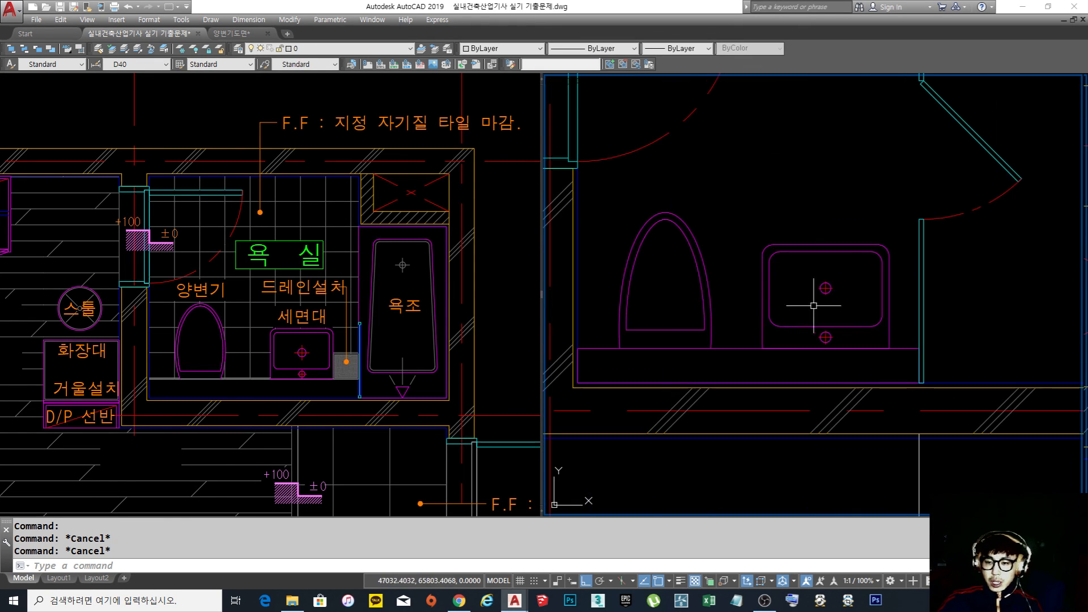
scroll(813, 316, down, 3)
mouse_move(813, 316)
middle_down()
mouse_move(770, 351)
mouse_move(794, 341)
middle_up()
scroll(780, 323, up, 3)
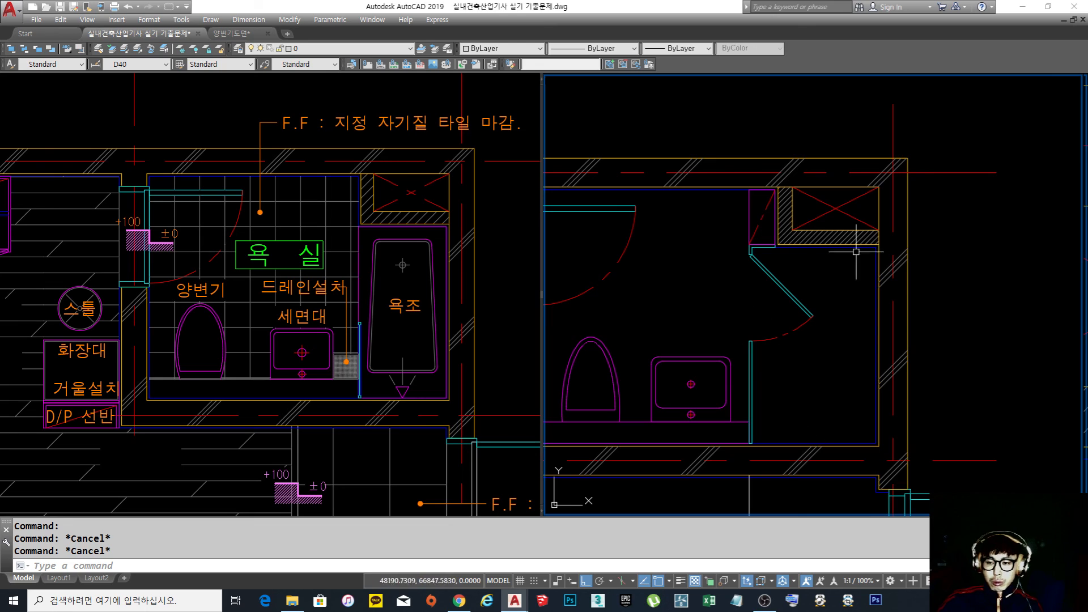
scroll(849, 415, down, 2)
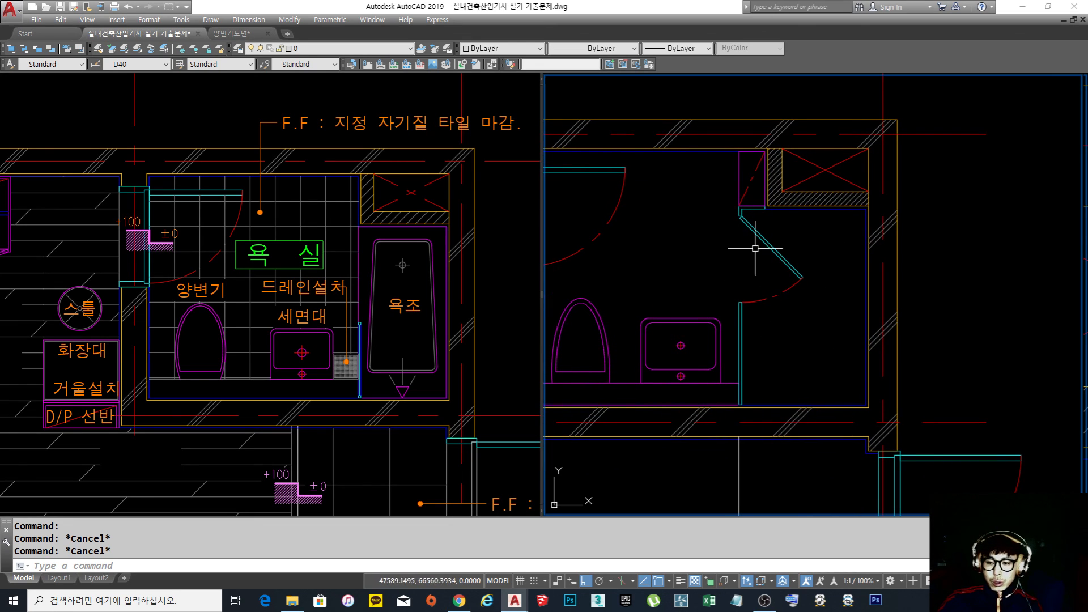
scroll(805, 344, down, 1)
Copy the gridded floor drain from the neighbouring plan's bathroom into the redrafted area behind the cyan partition
scroll(805, 343, down, 2)
scroll(853, 296, up, 5)
text(co)
key(space)
click(808, 292)
scroll(789, 317, up, 5)
key(space)
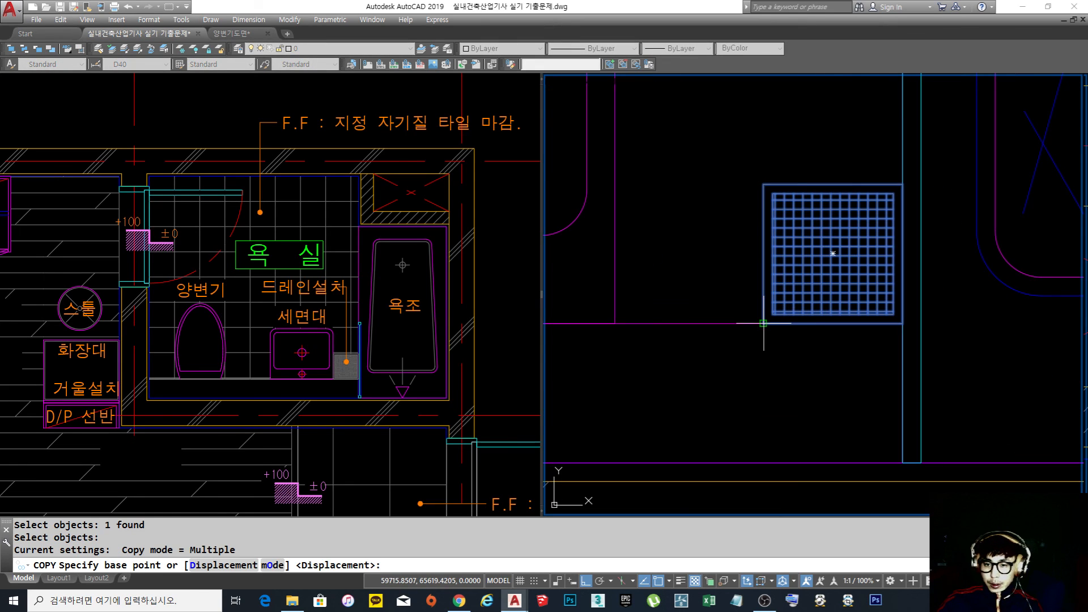
click(763, 322)
scroll(1062, 336, down, 9)
scroll(1068, 333, down, 2)
scroll(708, 329, up, 7)
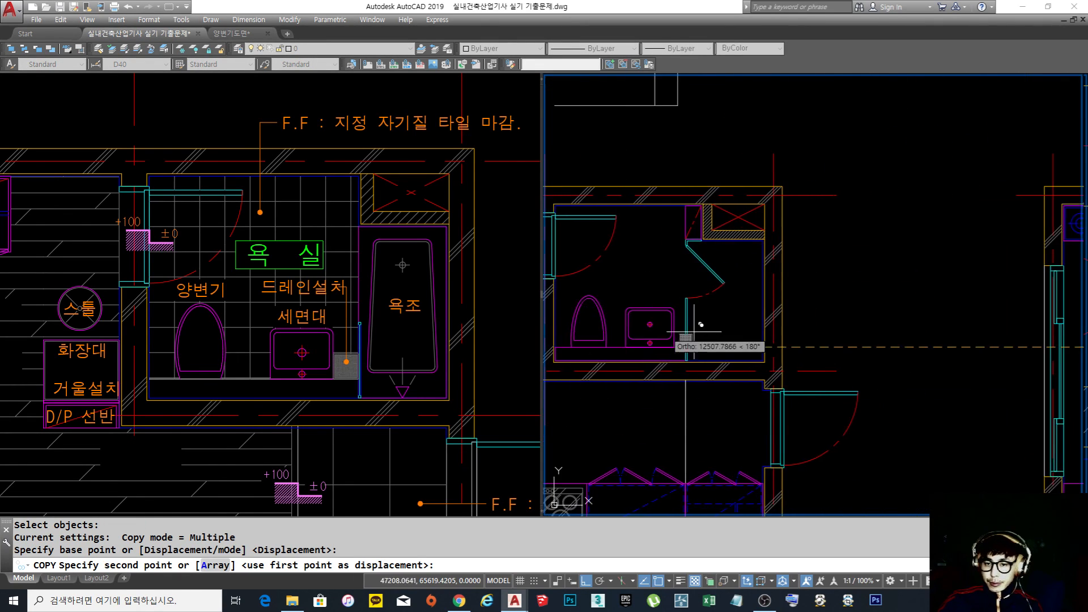
click(723, 344)
key(Escape)
Move the copied drain by its lower left corner to where the cyan partition meets the lower blue finish line
text(m)
key(space)
click(768, 383)
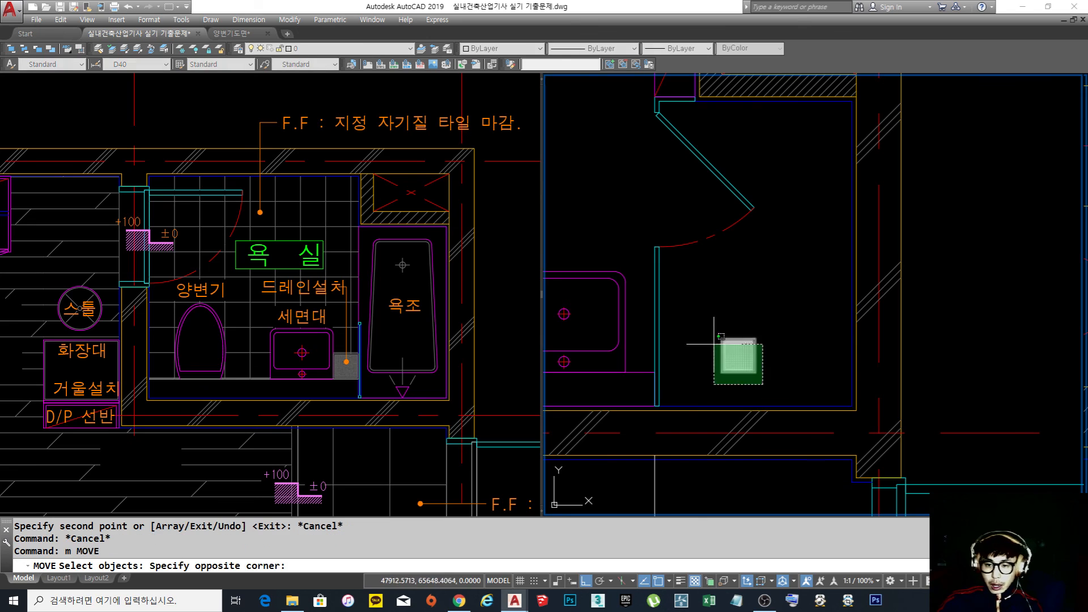
click(740, 354)
scroll(711, 375, up, 5)
key(space)
click(738, 371)
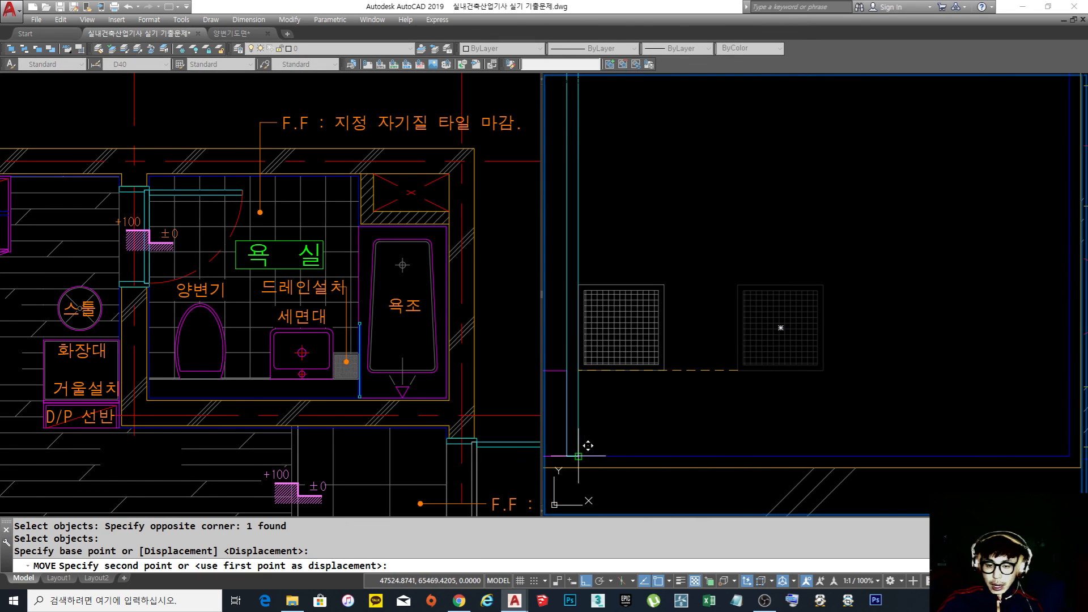
click(579, 456)
scroll(679, 382, down, 5)
scroll(817, 351, up, 3)
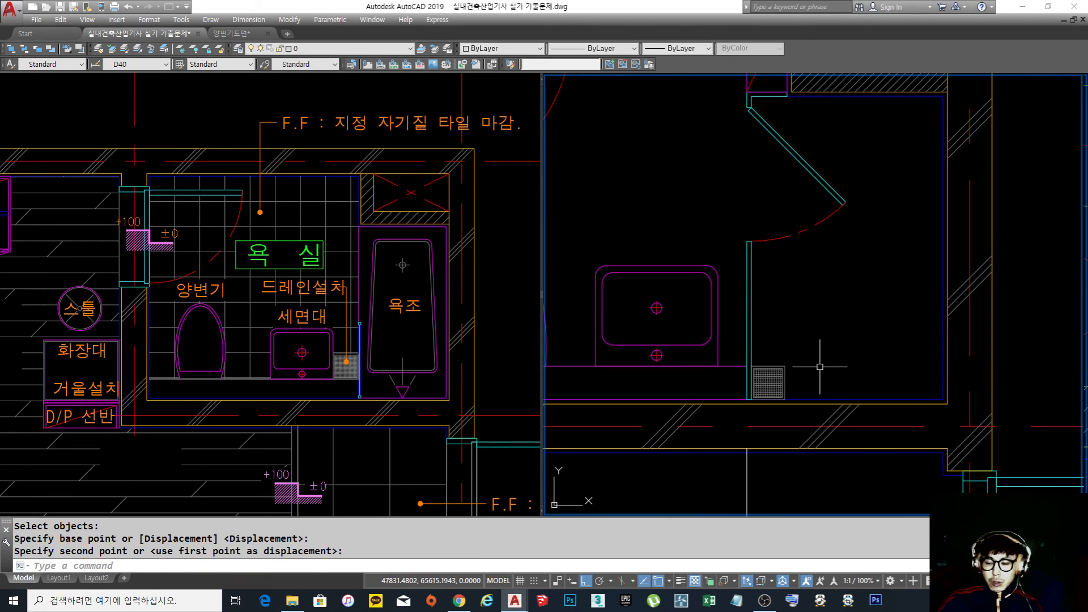
key(Escape)
key(Escape)
key(Escape)
scroll(808, 345, down, 3)
scroll(793, 348, up, 4)
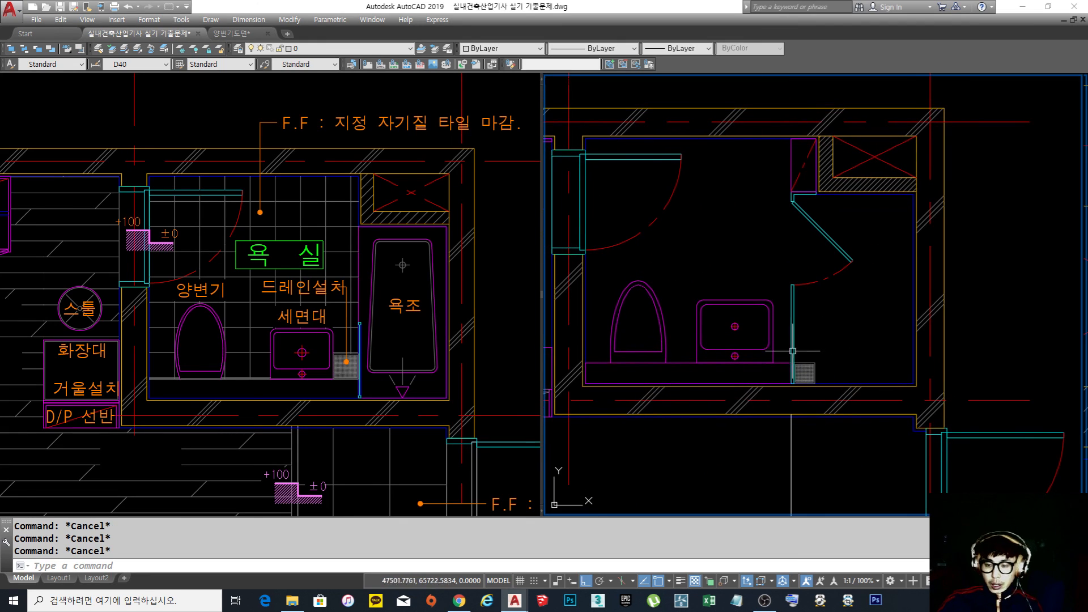
Copy the drain by its lower right corner to the washbasin's lower left corner on the counter edge
text(co)
key(space)
click(818, 371)
scroll(809, 376, up, 4)
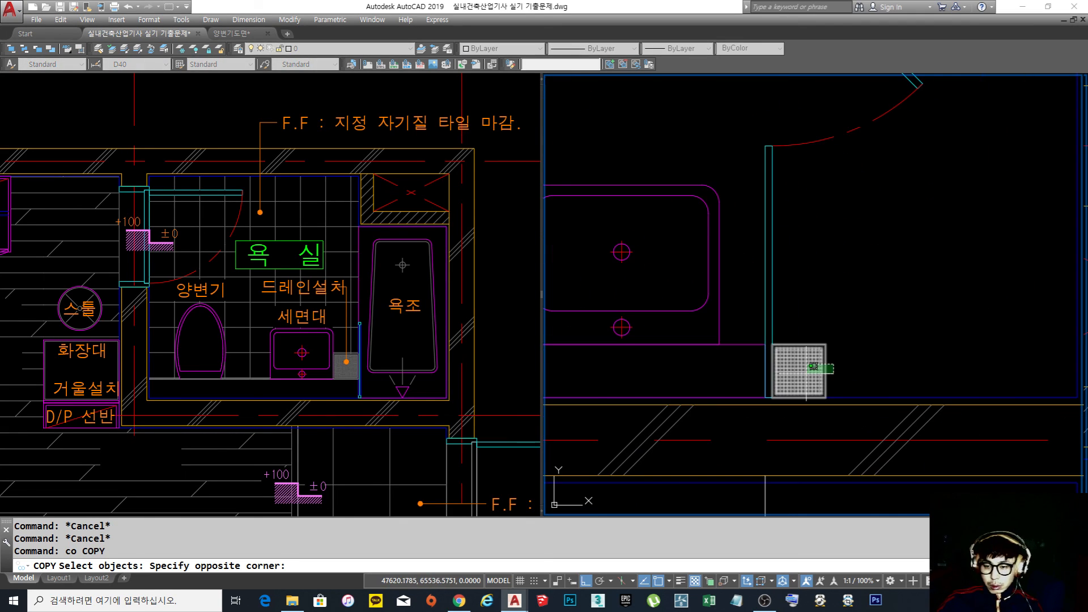
click(809, 376)
key(space)
click(826, 398)
scroll(907, 317, down, 3)
scroll(794, 351, up, 3)
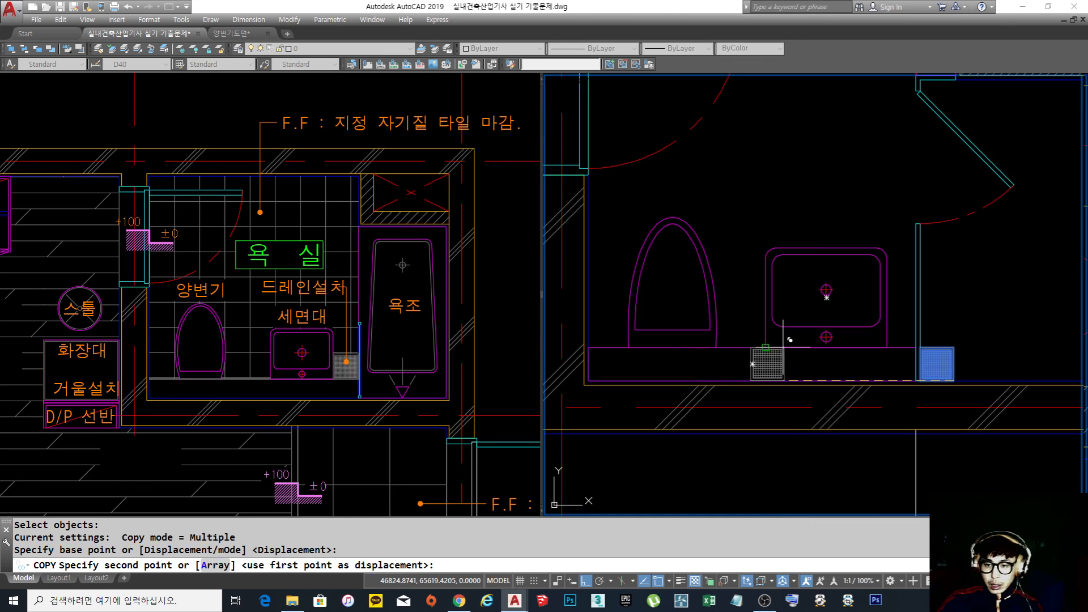
click(763, 345)
key(Escape)
scroll(763, 345, up, 2)
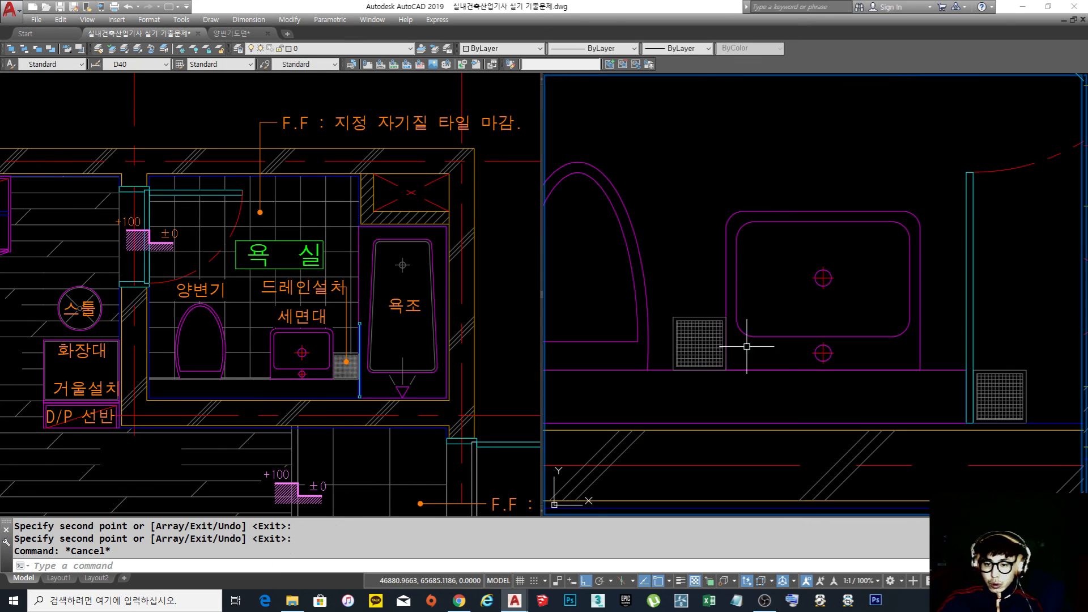
Move the second drain by its lower right corner to where the counter's front edge meets the cyan partition
scroll(680, 347, up, 2)
text(m)
key(space)
click(680, 347)
key(space)
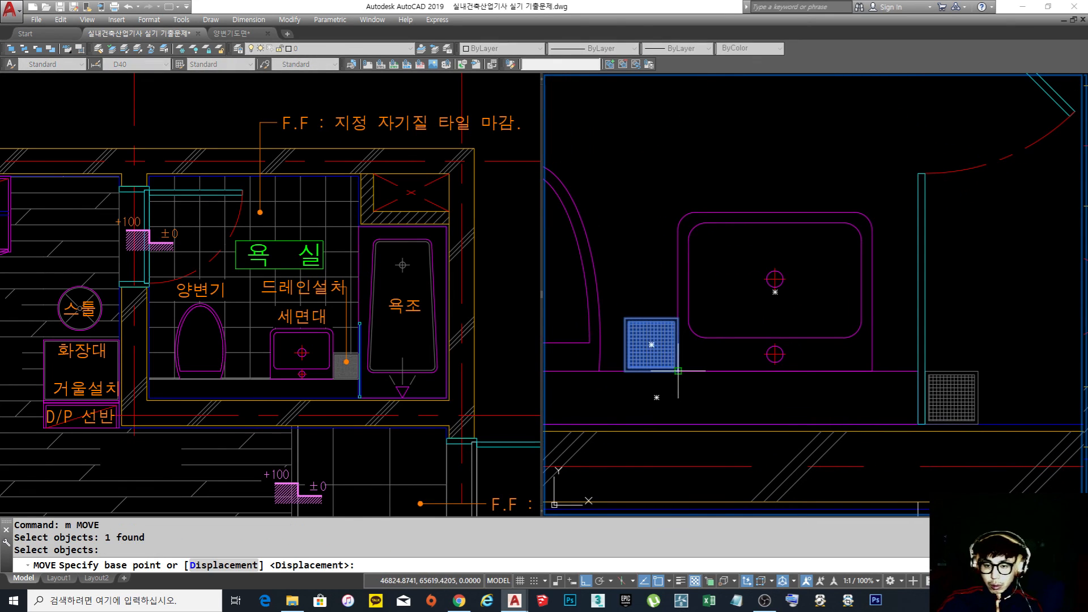
click(678, 371)
click(932, 366)
key(space)
key(Escape)
middle_drag(886, 340, 775, 350)
scroll(776, 350, up, 2)
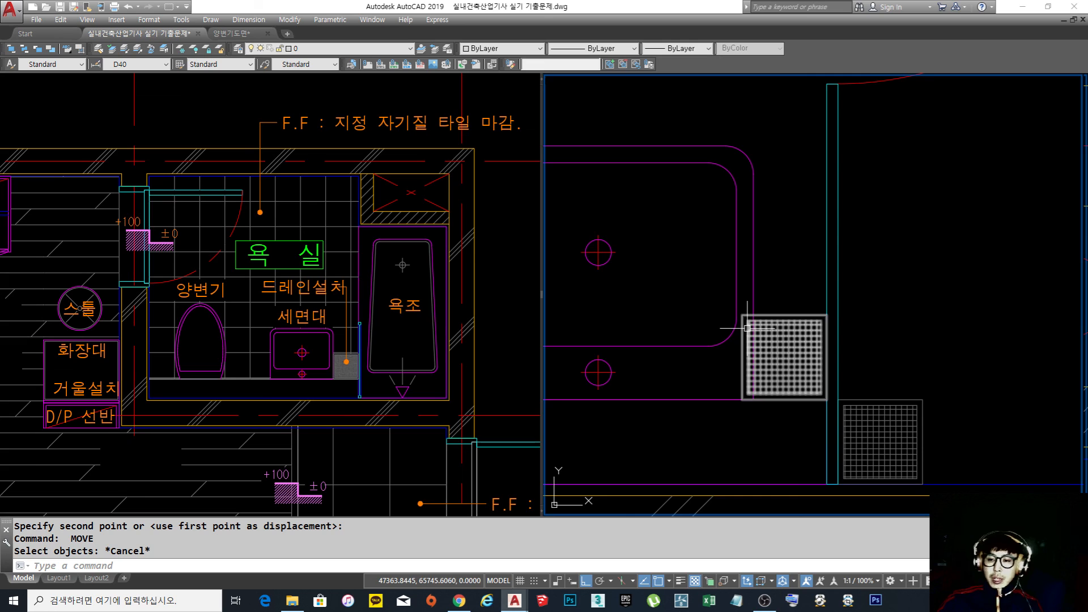
Examine how the drain between the washbasin and the partition sits against the washbasin's outline
click(786, 356)
scroll(805, 343, down, 2)
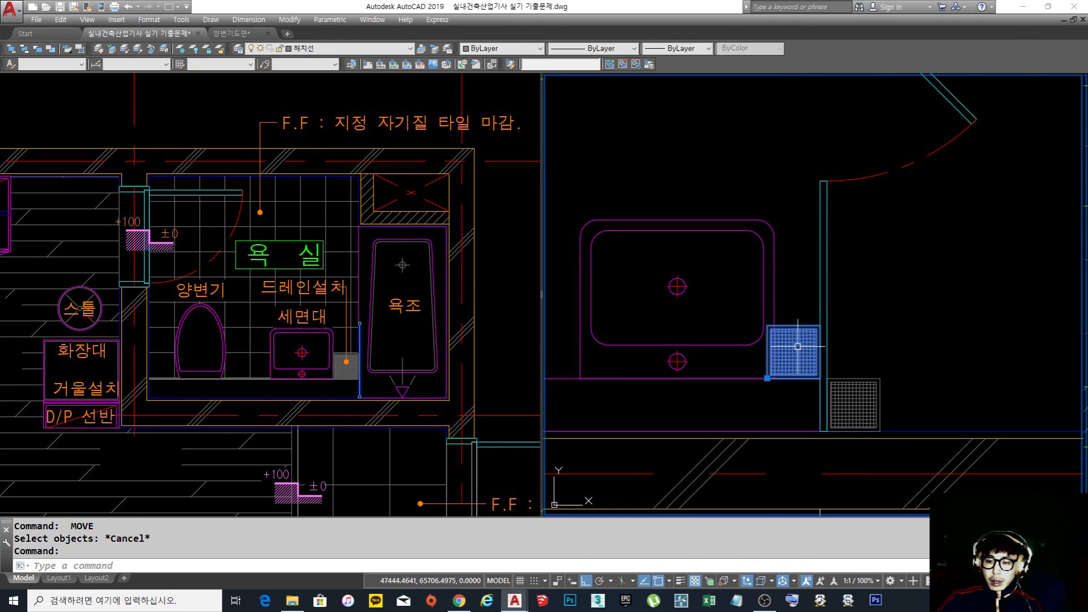
key(Escape)
click(815, 270)
click(751, 277)
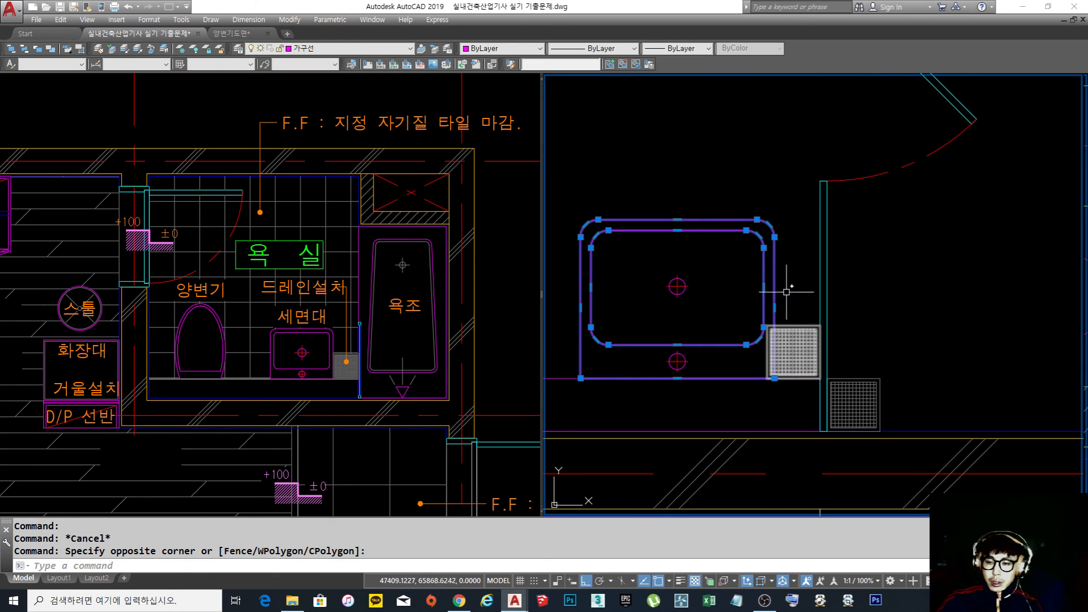
scroll(775, 353, up, 4)
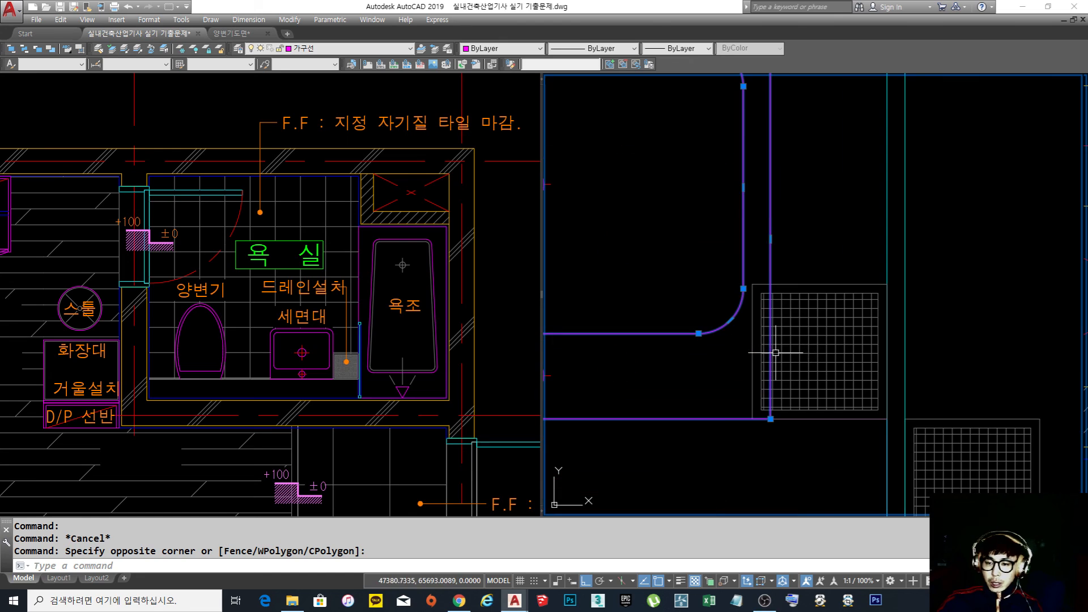
click(753, 330)
key(Escape)
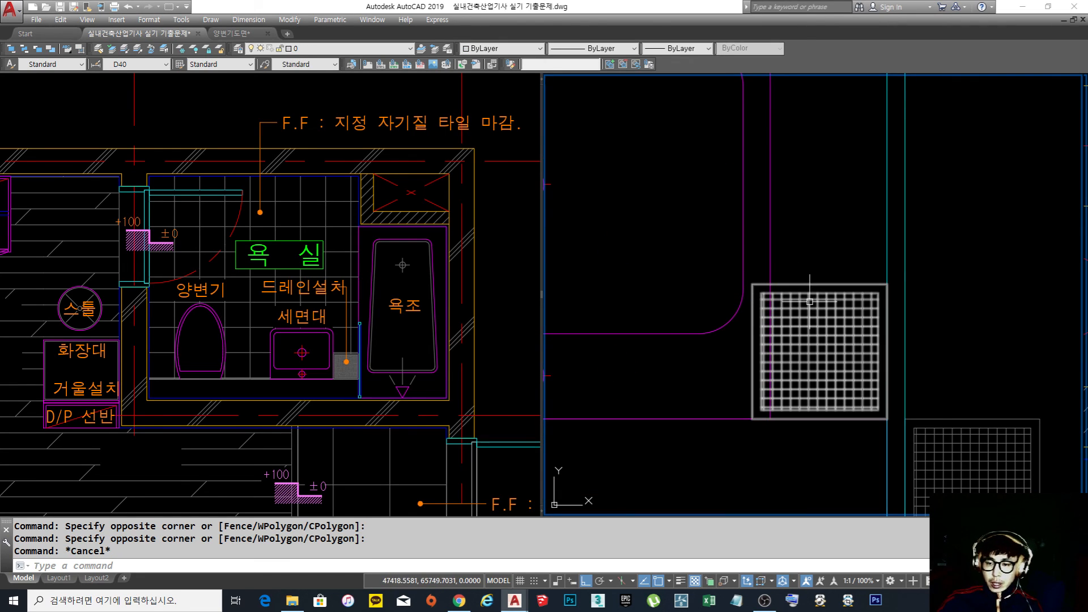
Explode the drain block between the washbasin and the cyan partition
key(Escape)
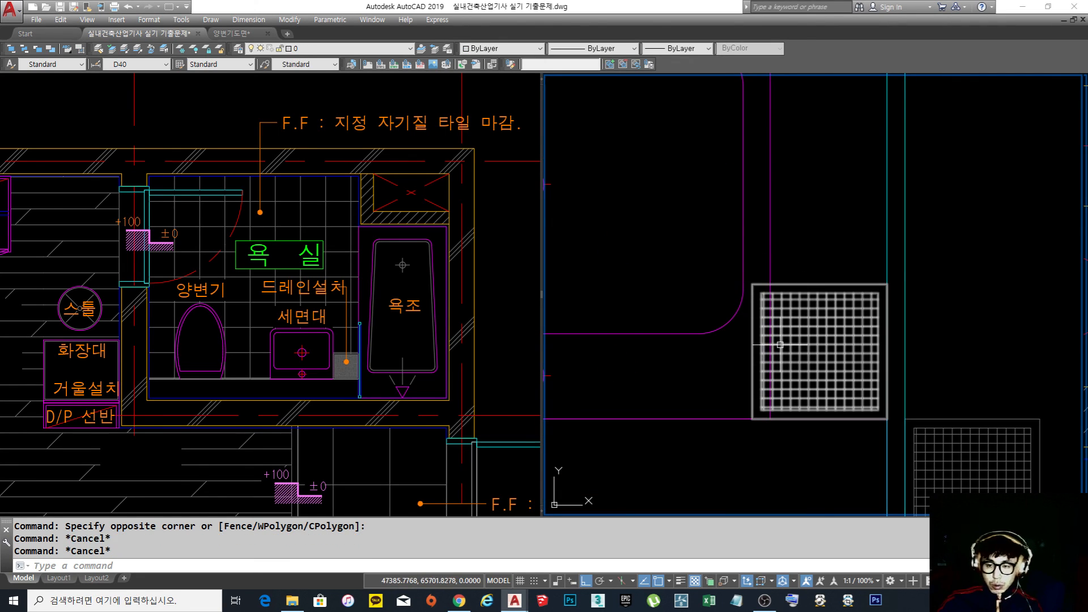
key(Escape)
text(x)
key(Return)
click(803, 359)
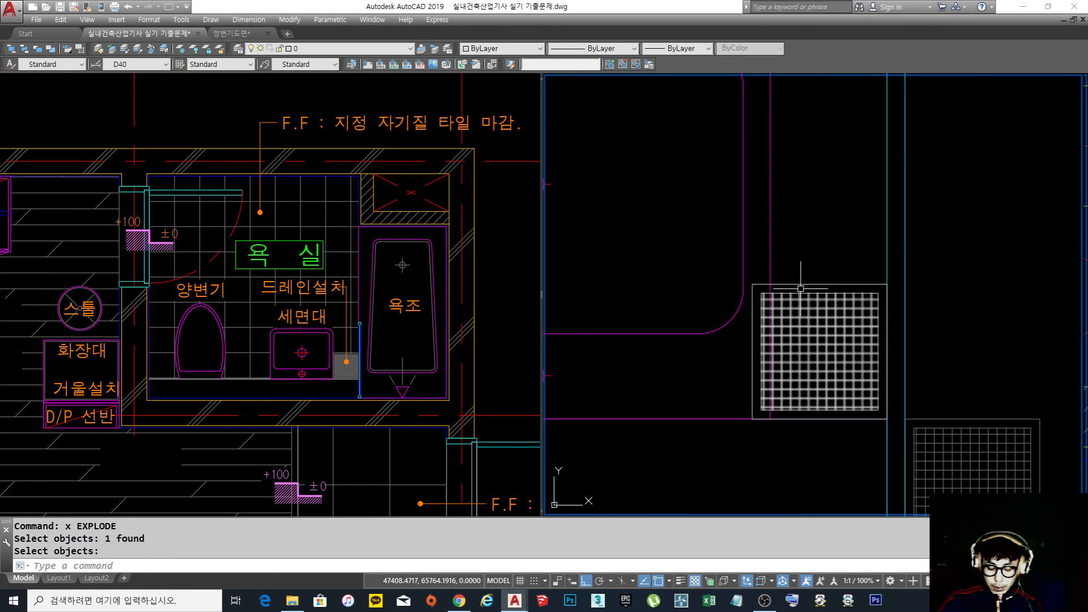
key(Return)
Trim the exploded drain's lines that extend past the washbasin's side edge into its outline
text(tr)
key(Return)
click(778, 274)
click(762, 297)
scroll(759, 285, up, 3)
key(Return)
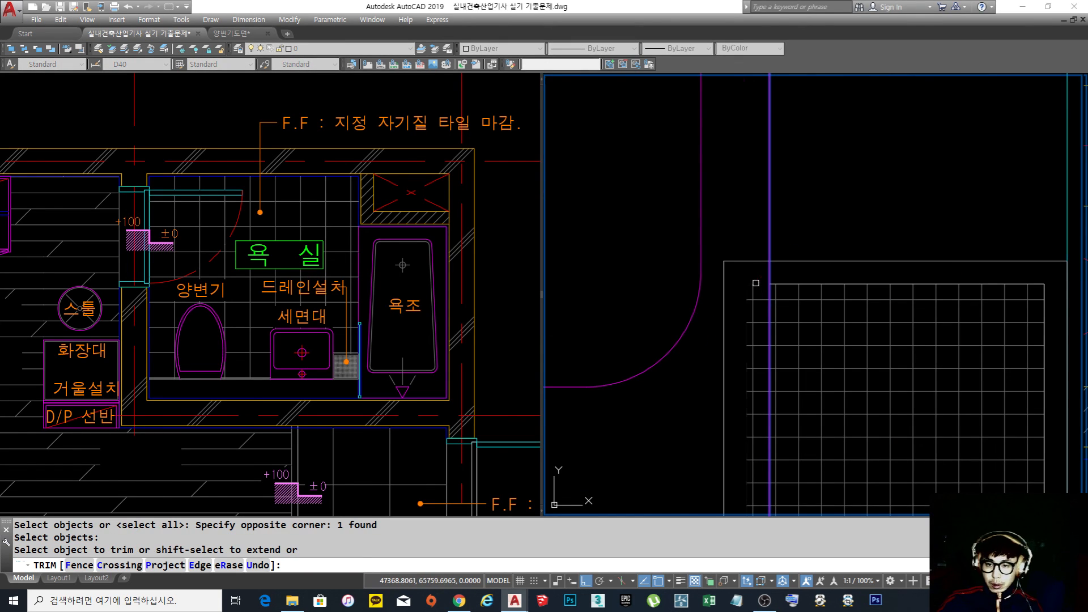
click(756, 282)
click(756, 283)
scroll(792, 304, down, 3)
key(Return)
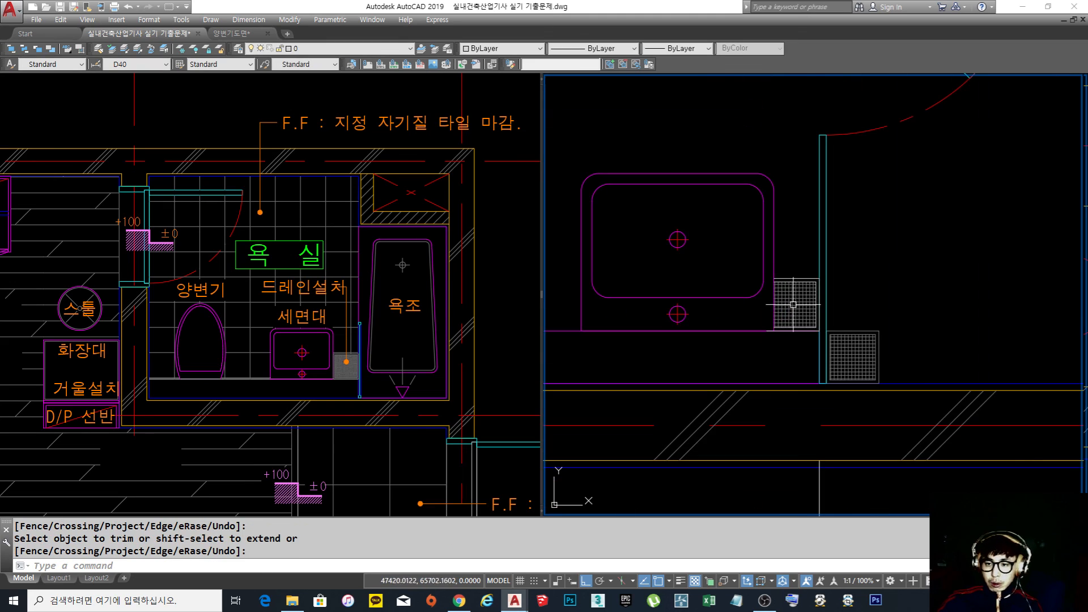
middle_drag(792, 304, 787, 384)
scroll(768, 376, up, 3)
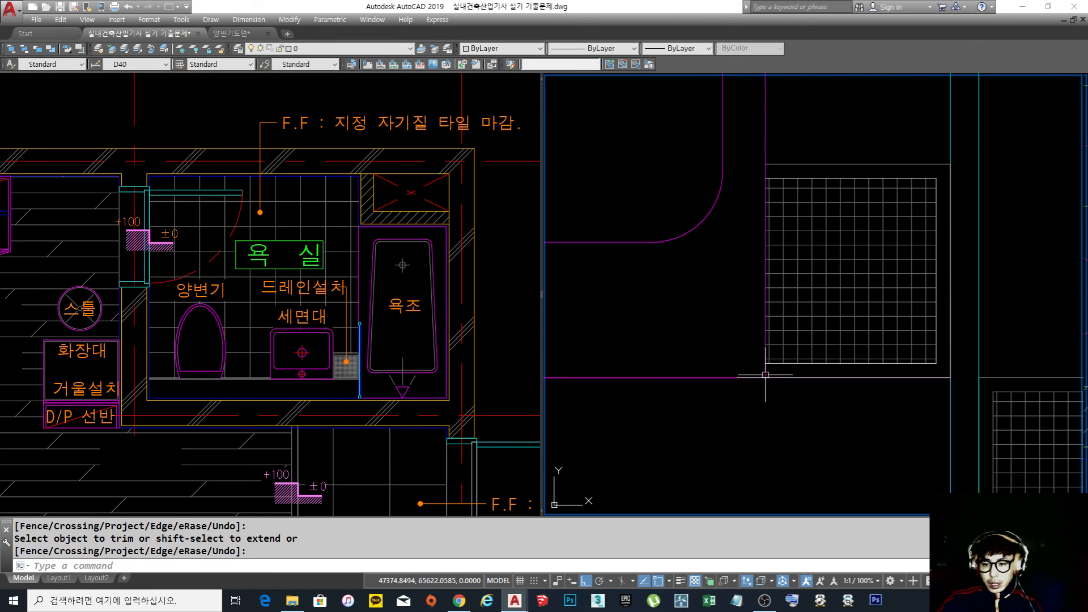
scroll(765, 374, down, 5)
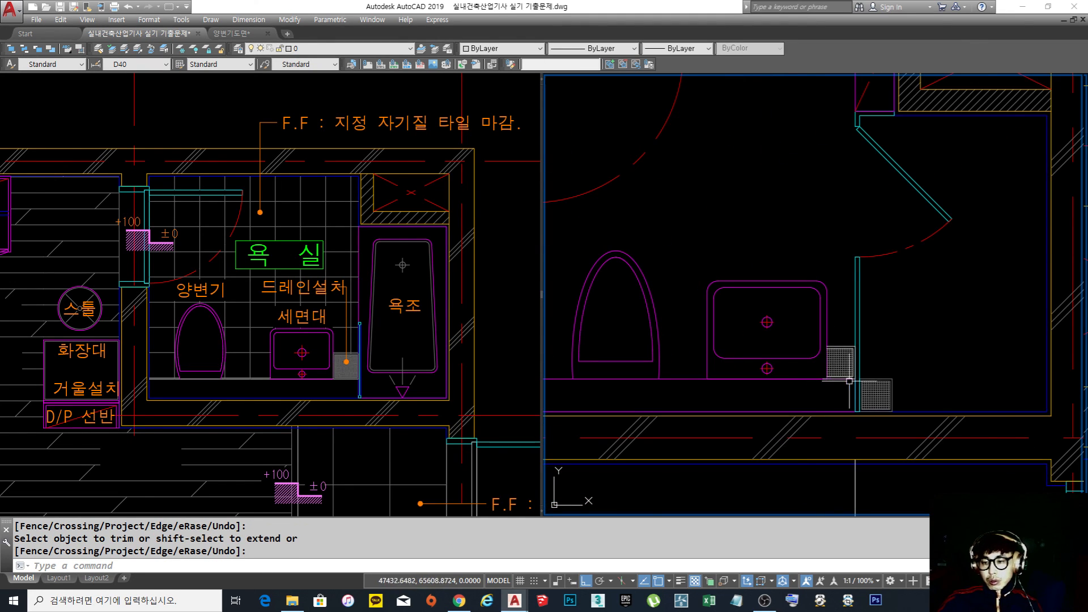
key(Escape)
key(Escape)
Move the drain beside the partition across to the far lower corner of the blue finish lines
scroll(941, 377, up, 2)
scroll(807, 378, up, 1)
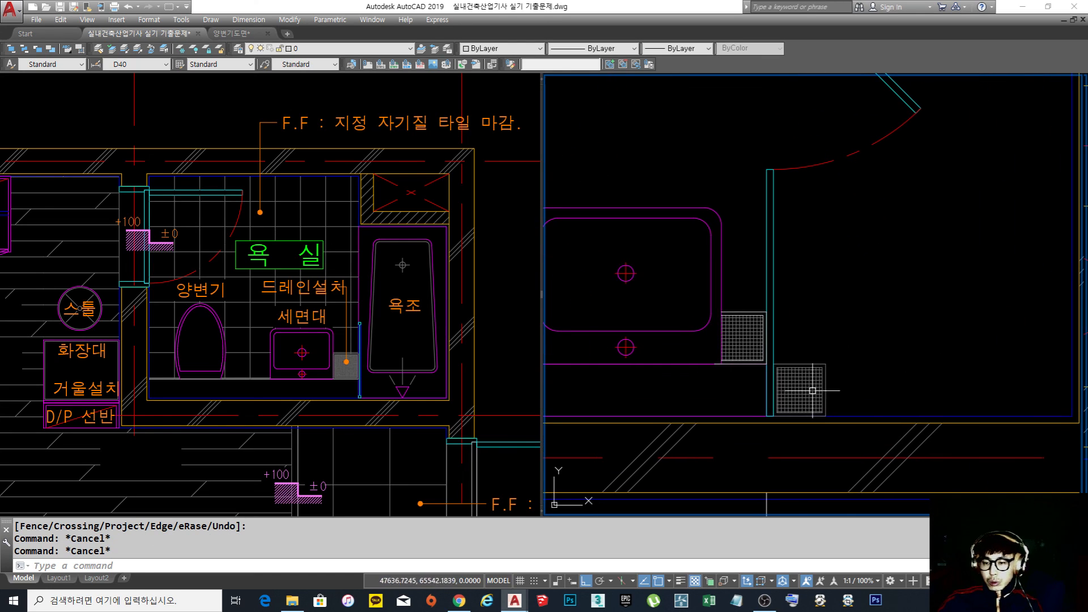
middle_drag(855, 369, 783, 371)
text(m)
key(Return)
click(698, 367)
click(753, 421)
key(Return)
click(754, 420)
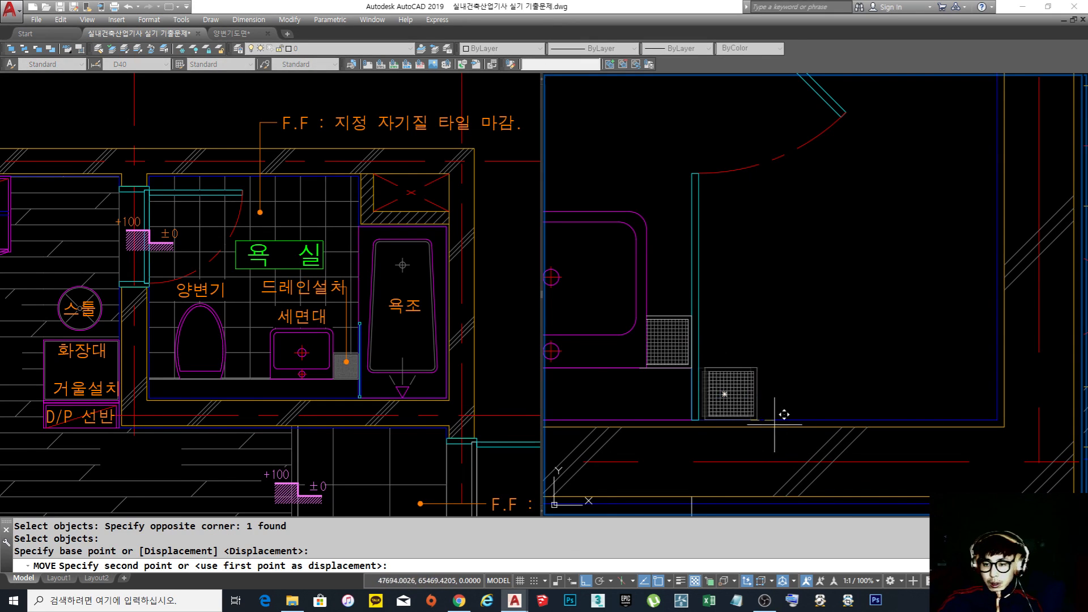
click(998, 420)
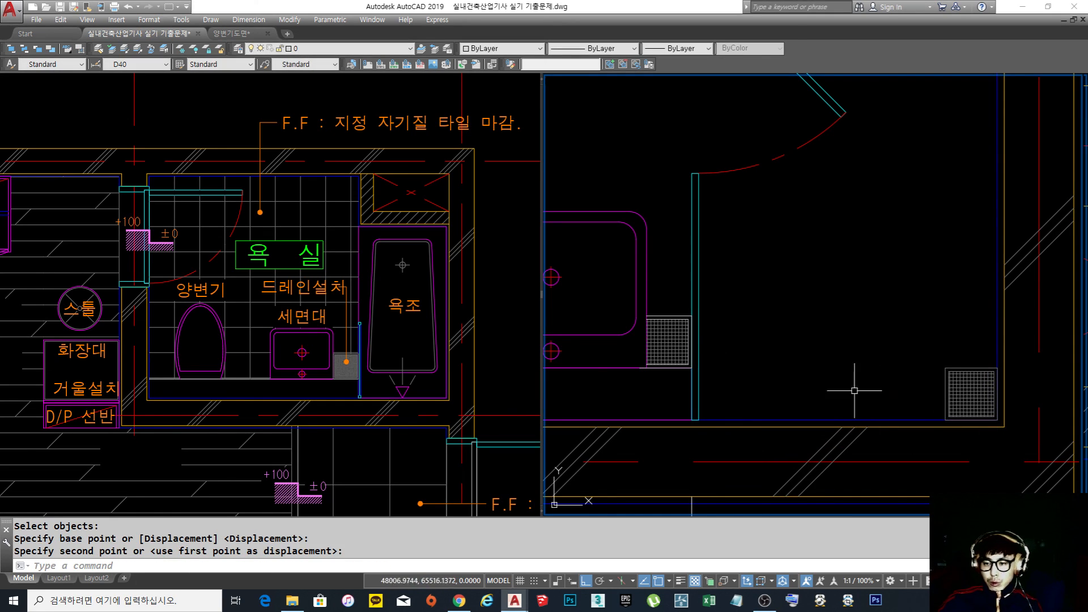
Undo the drain's move to the far lower corner of the room
scroll(873, 389, down, 3)
middle_drag(891, 384, 904, 402)
scroll(908, 400, up, 2)
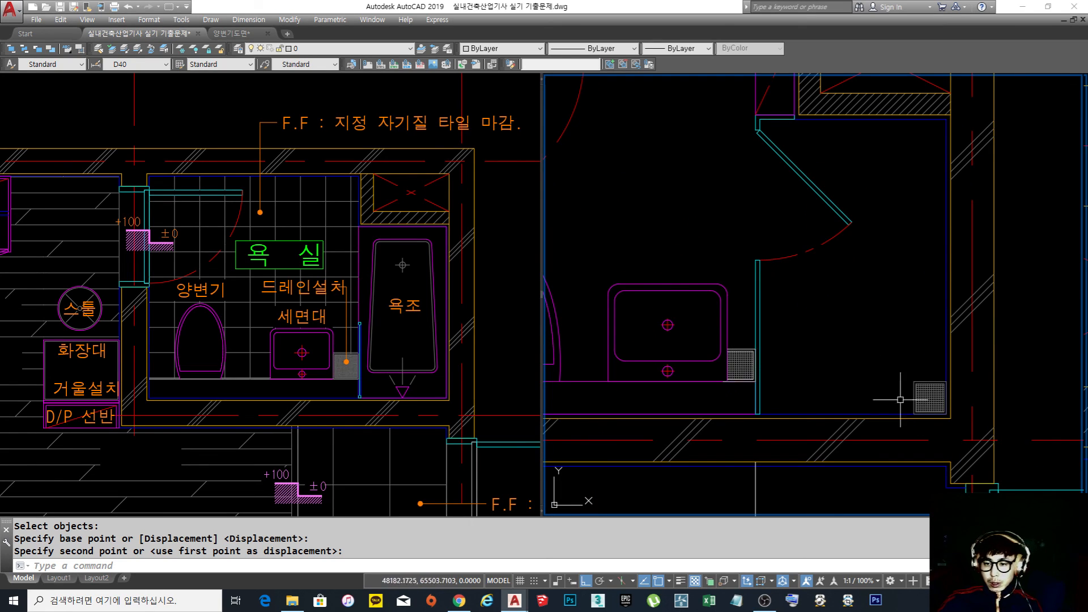
key(ctrl+z)
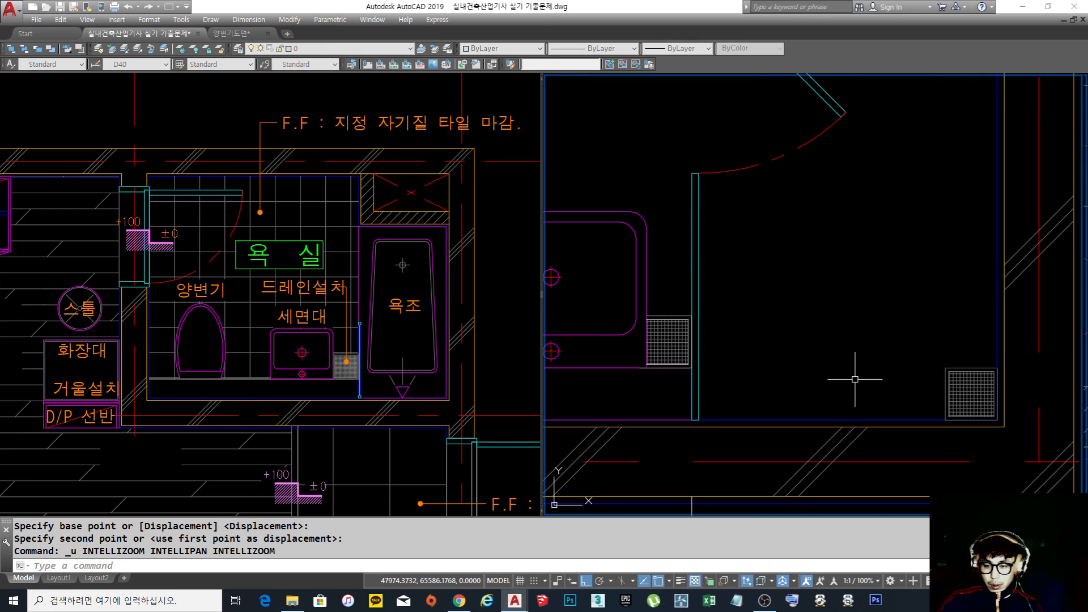
key(ctrl+z)
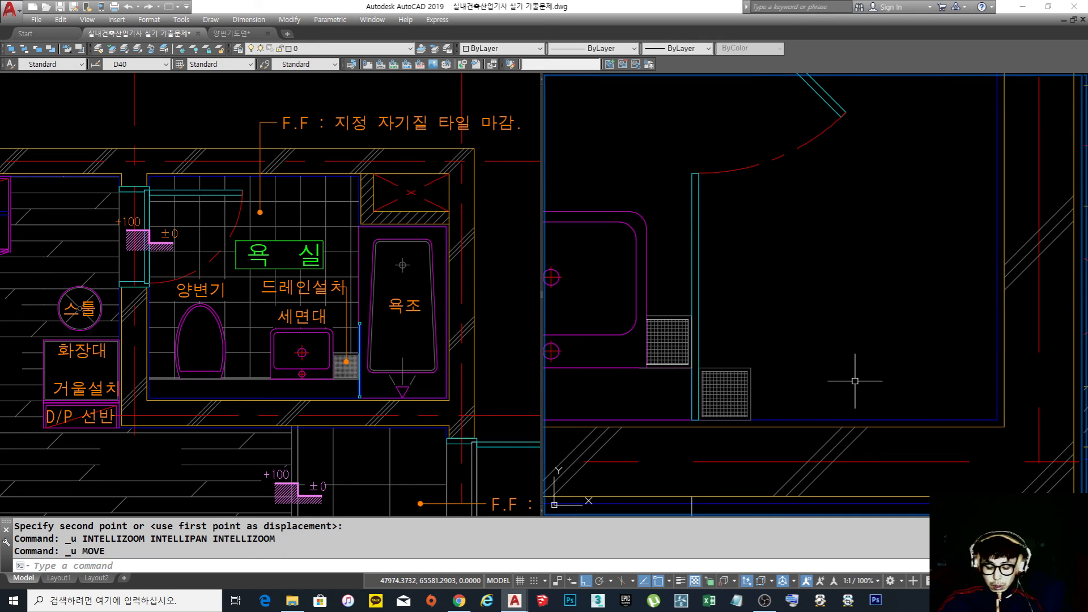
Move the drain beside the partition by its lower right corner to the lower right corner of the blue finish lines
text(m)
key(Return)
click(801, 424)
click(700, 344)
key(Return)
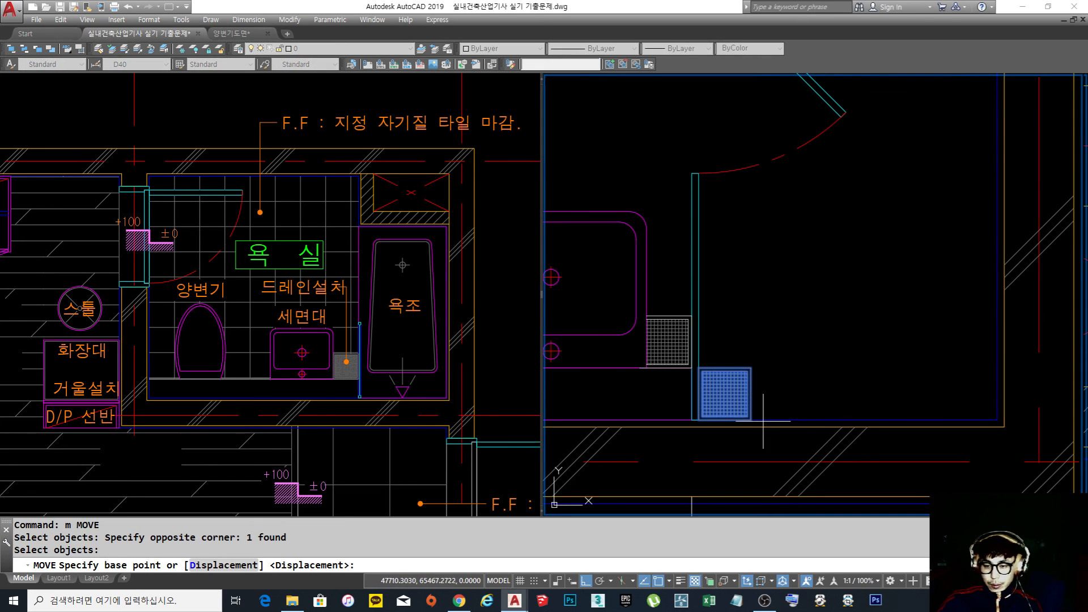
click(751, 420)
click(993, 420)
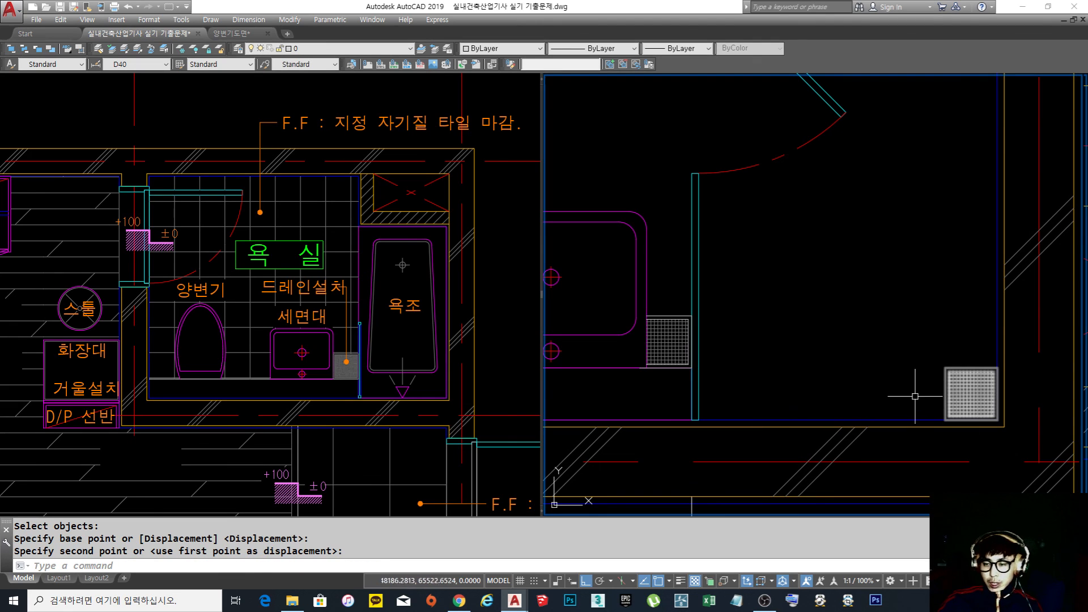
scroll(884, 385, down, 3)
scroll(924, 401, up, 3)
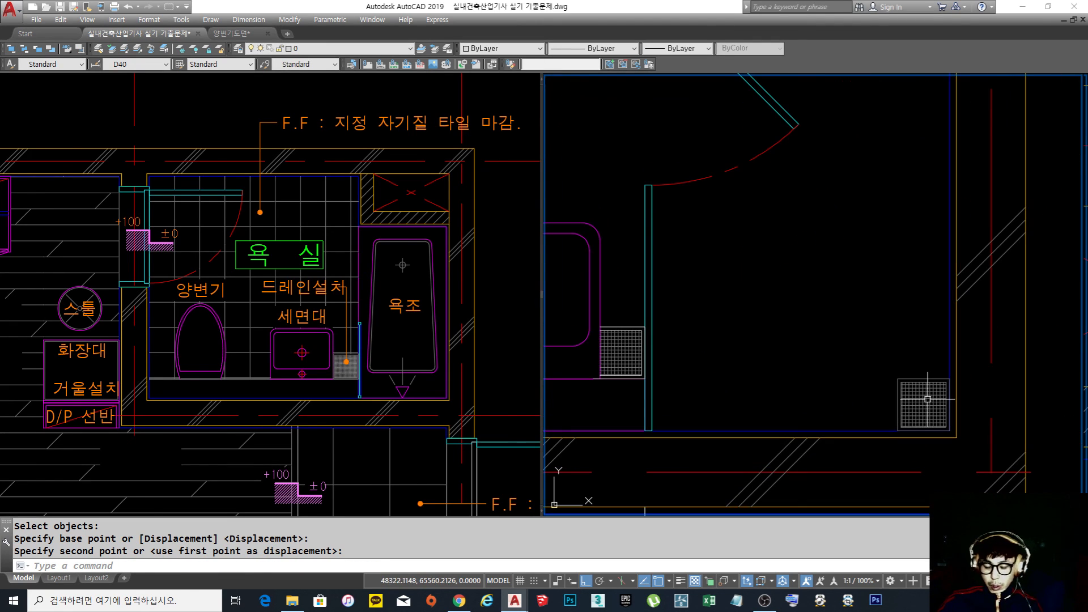
text(m)
key(Return)
click(924, 399)
key(Return)
click(838, 404)
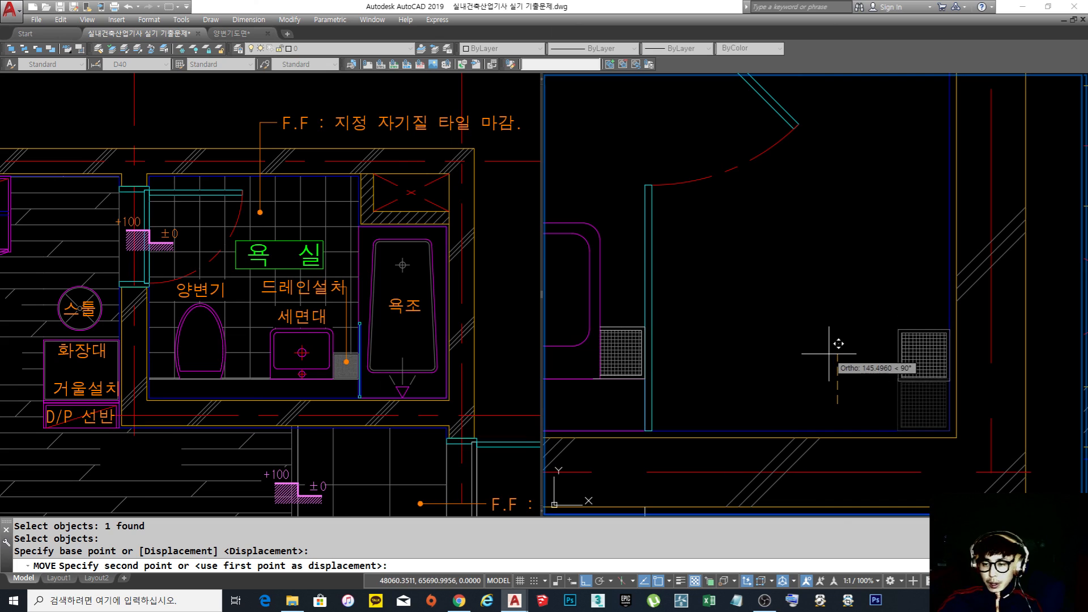
key(Escape)
middle_drag(838, 365, 861, 367)
text(rec)
key(Return)
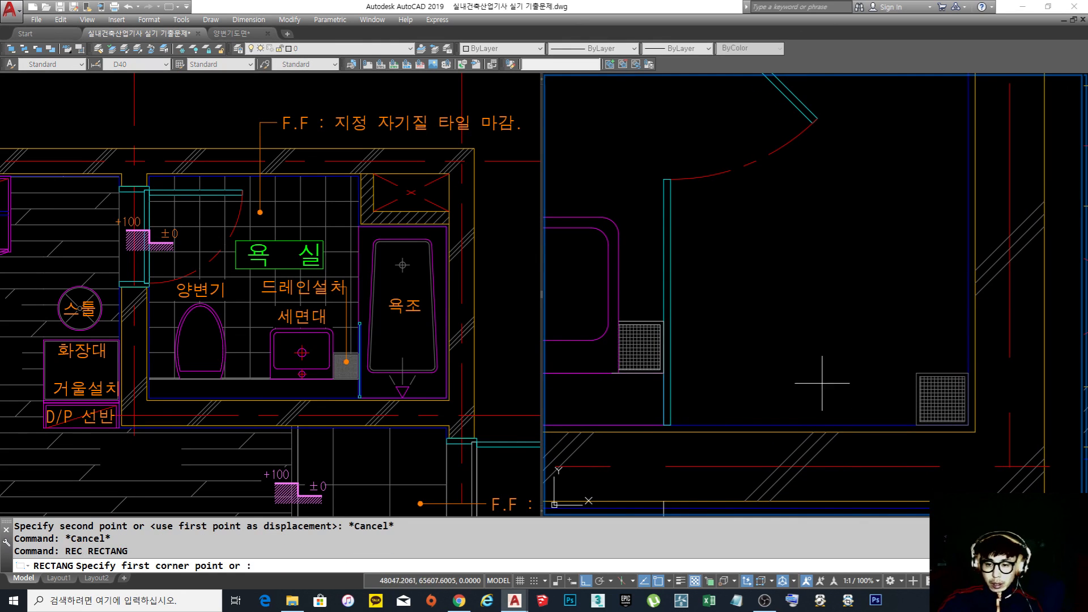
click(670, 425)
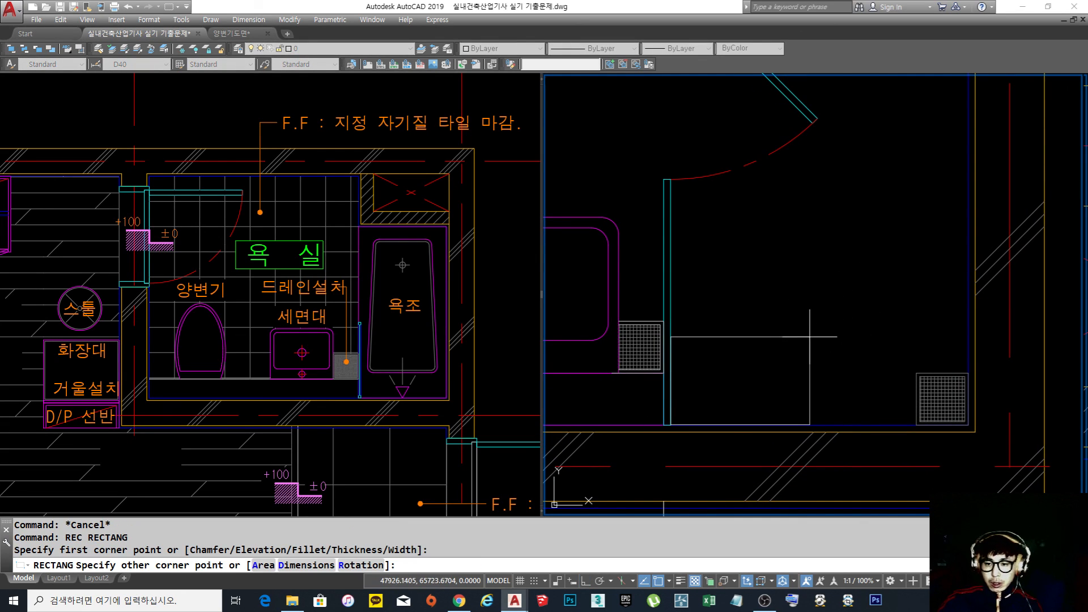
key(Escape)
Draw a 200 by 200 rectangle up and right from where the cyan partition meets the lower blue finish line
key(space)
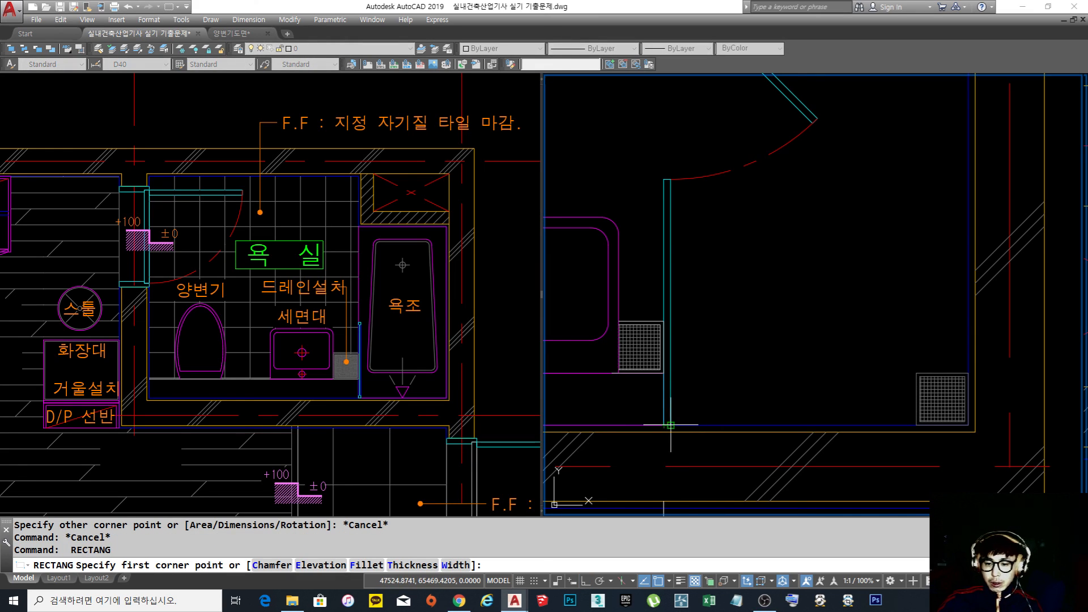
click(671, 425)
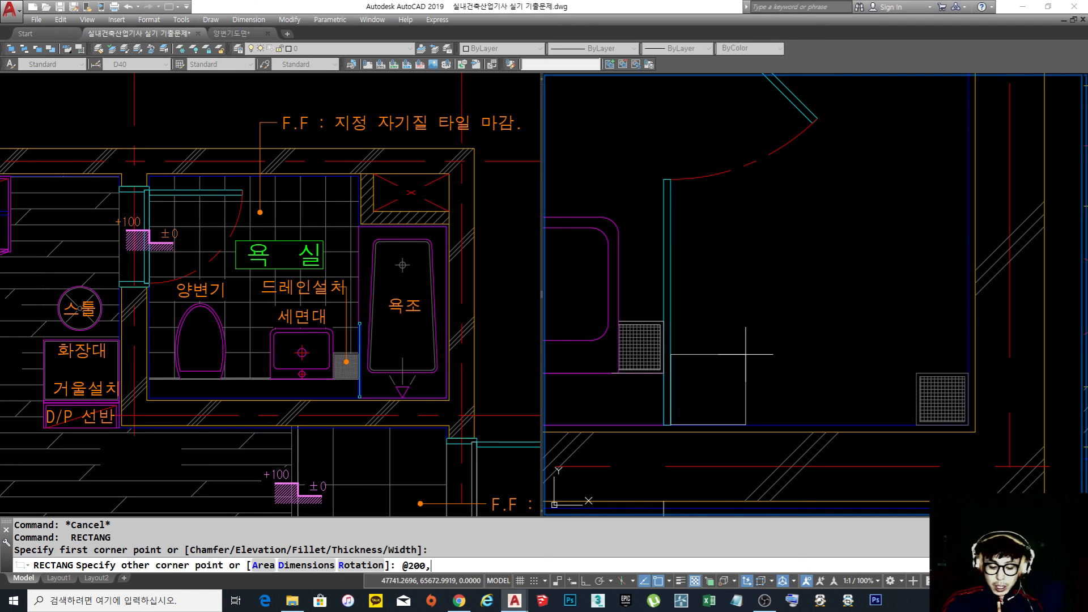
key(Return)
key(Escape)
key(Escape)
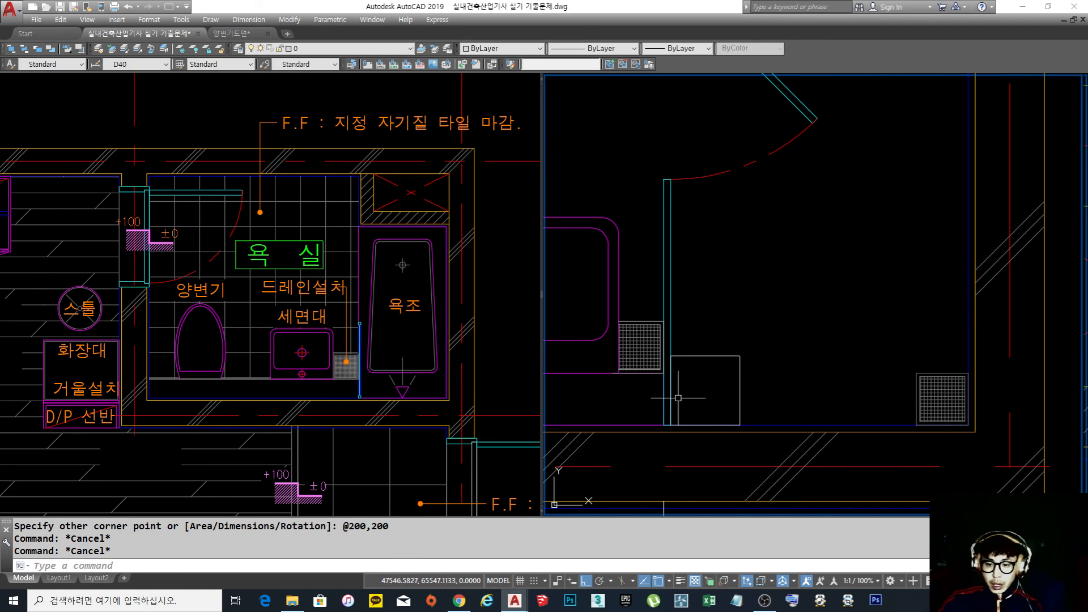
With Ortho off, move the drain from the far corner into the middle of the 200 by 200 square
text(m)
key(Return)
click(941, 397)
key(Return)
click(968, 398)
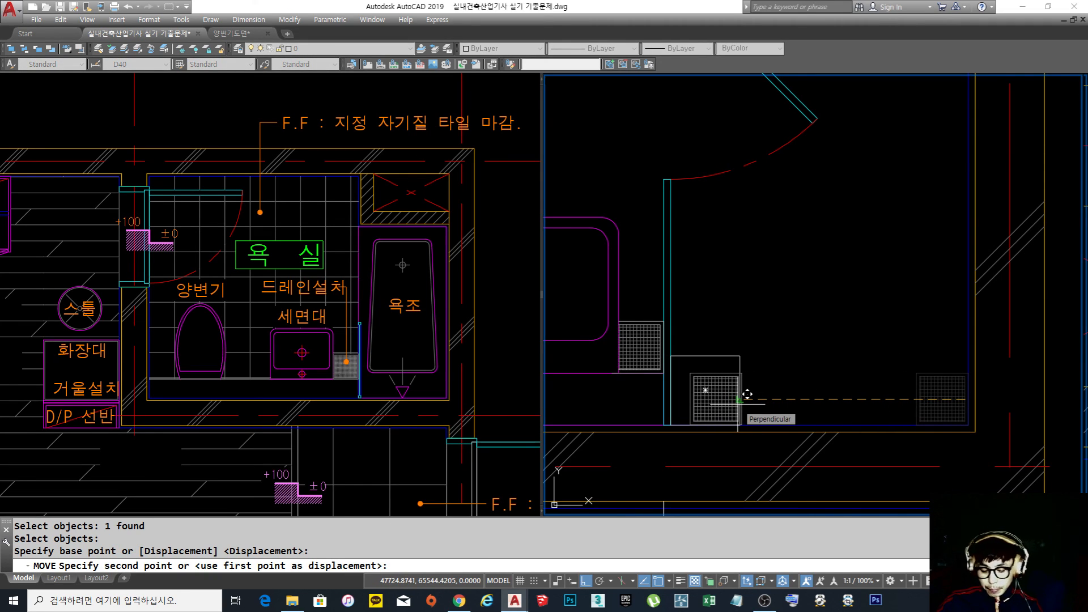
key(F8)
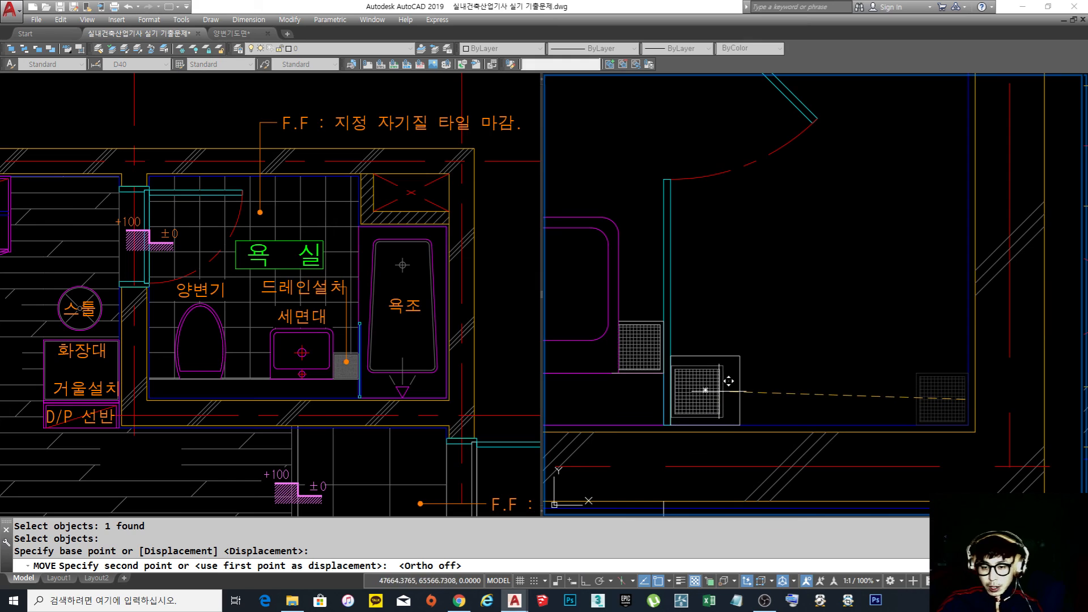
click(736, 383)
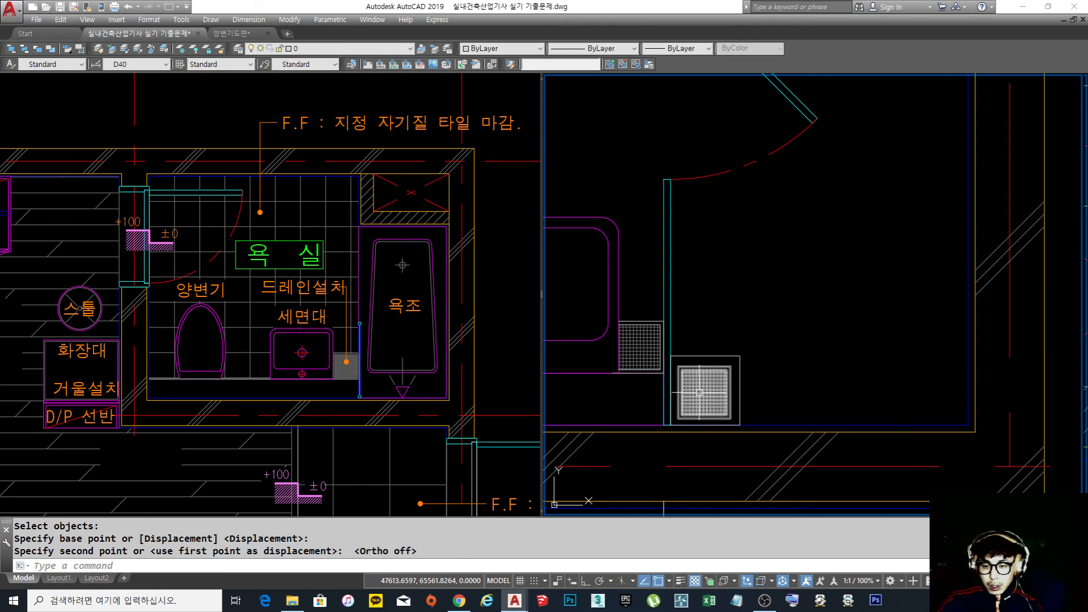
scroll(700, 391, up, 4)
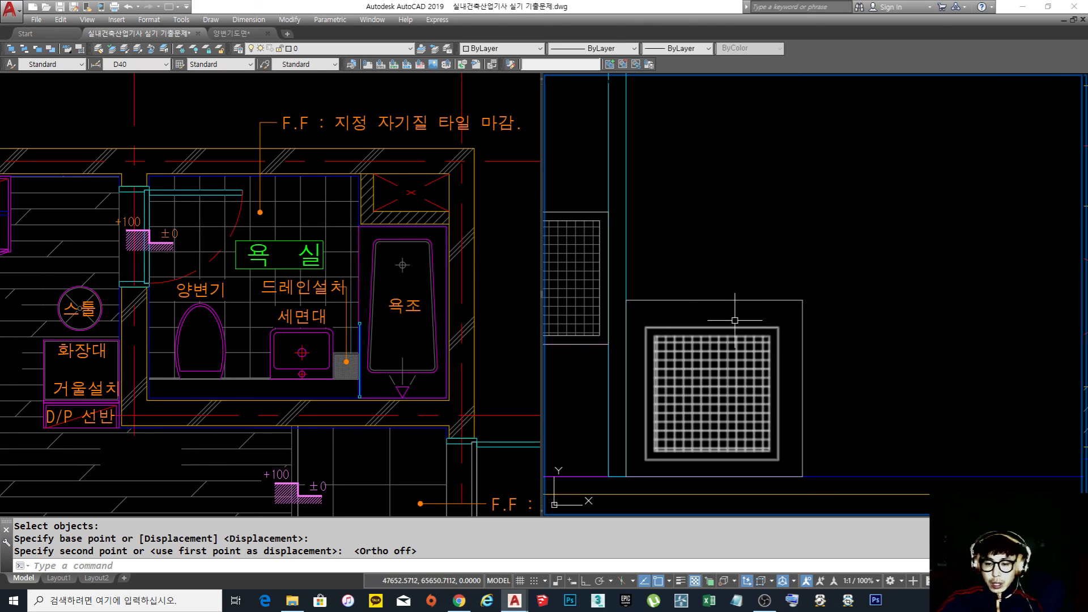
Copy the 200 by 200 square beside, diagonally above and directly above itself to form a two-by-two tile grid
scroll(735, 320, down, 3)
text(co)
key(Return)
drag(668, 420, 738, 335)
scroll(676, 409, up, 2)
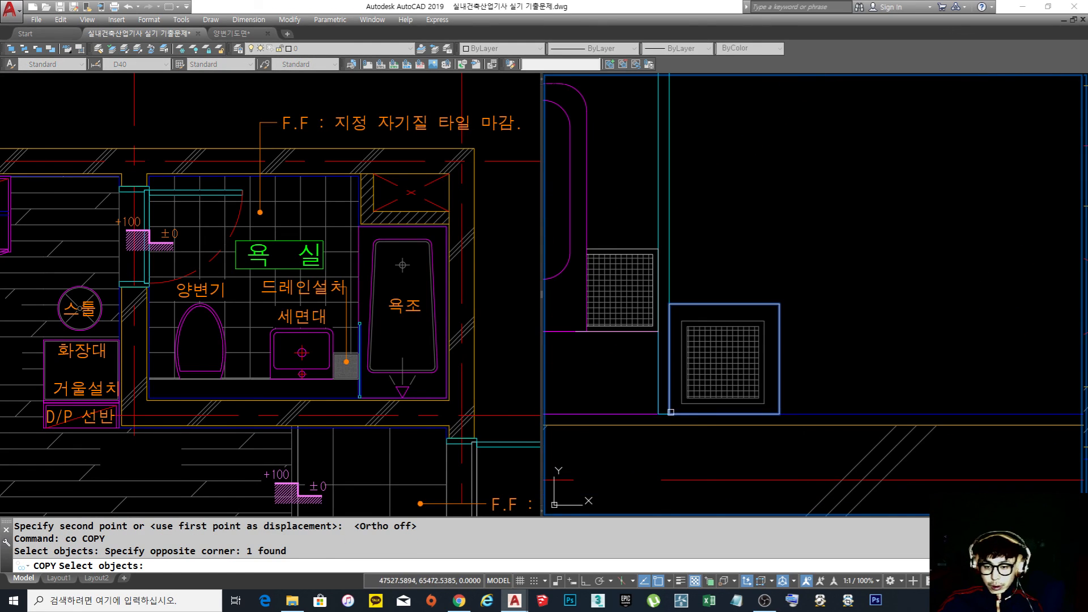
key(Return)
click(670, 414)
click(780, 414)
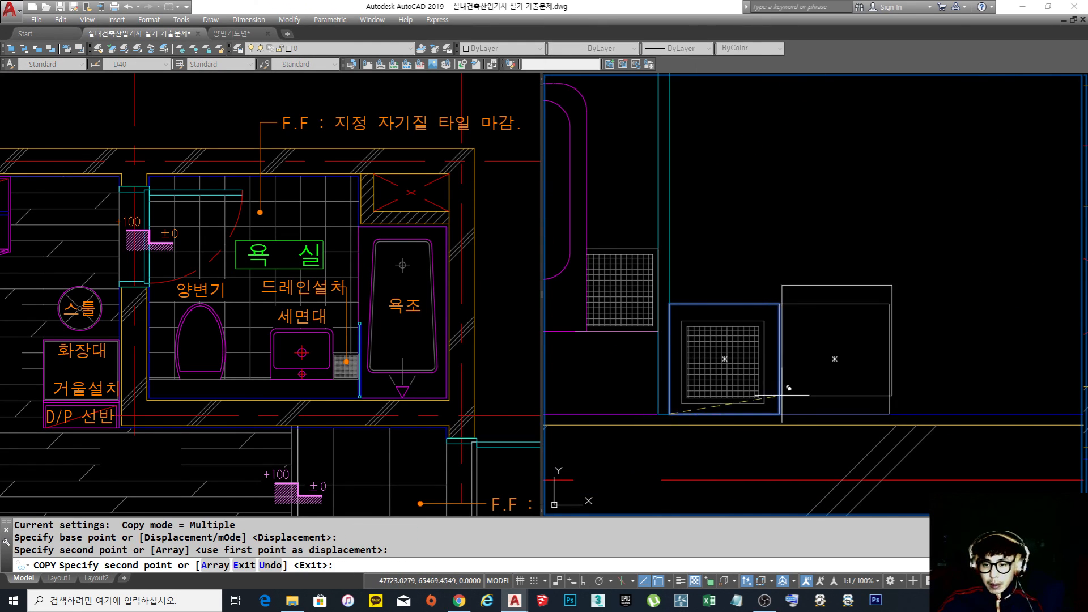
click(780, 304)
click(676, 295)
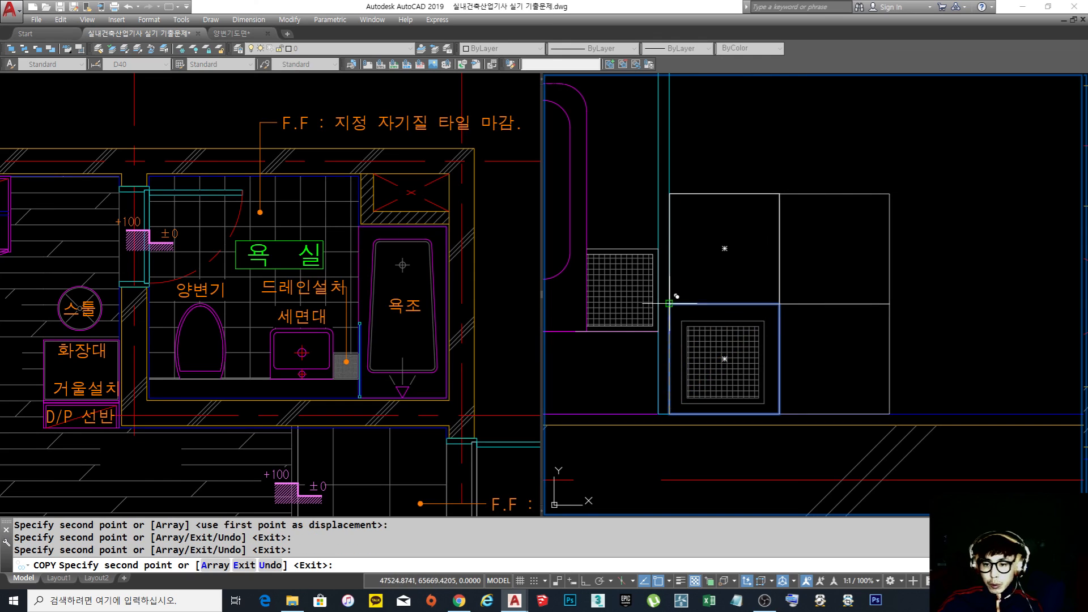
key(Escape)
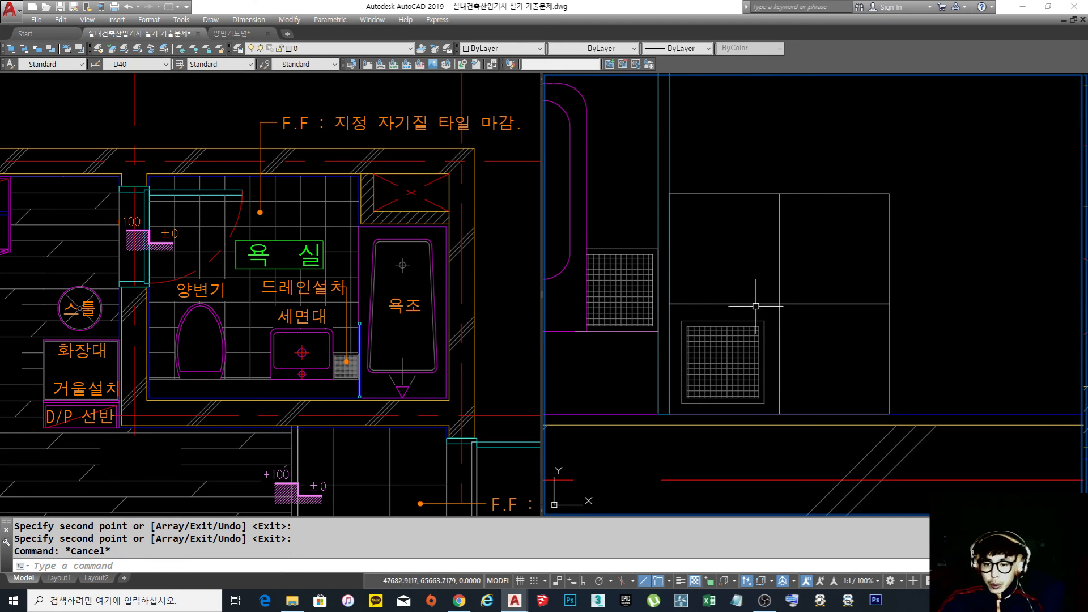
Erase all four 200 by 200 squares, leaving the drain in place
text(e)
key(Return)
click(803, 315)
click(768, 263)
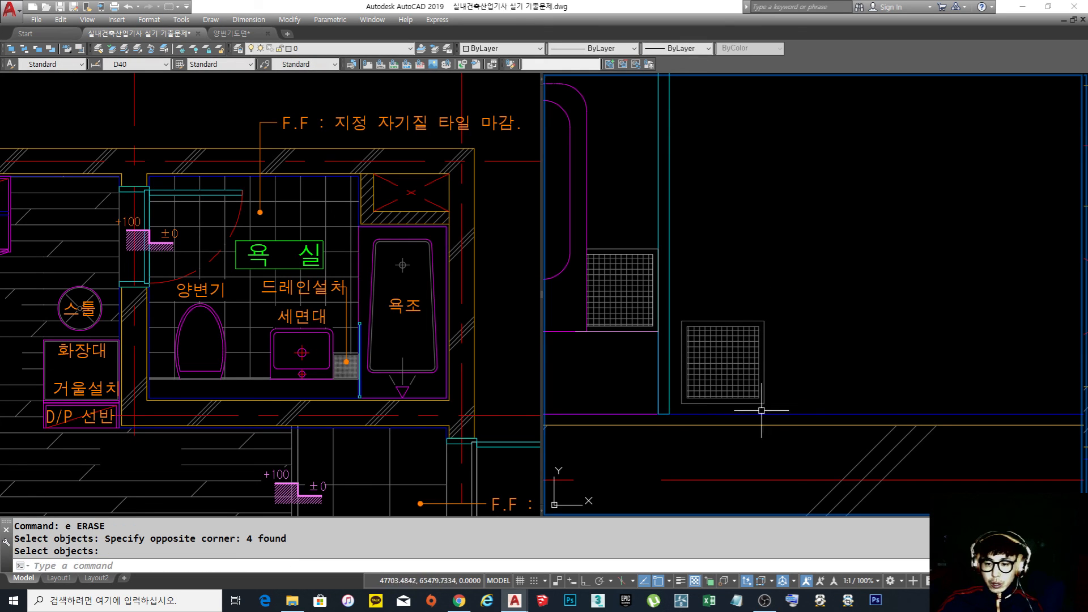
Switch to Chrome and look through the first page of Google Shopping results for 욕실 드레인
click(458, 602)
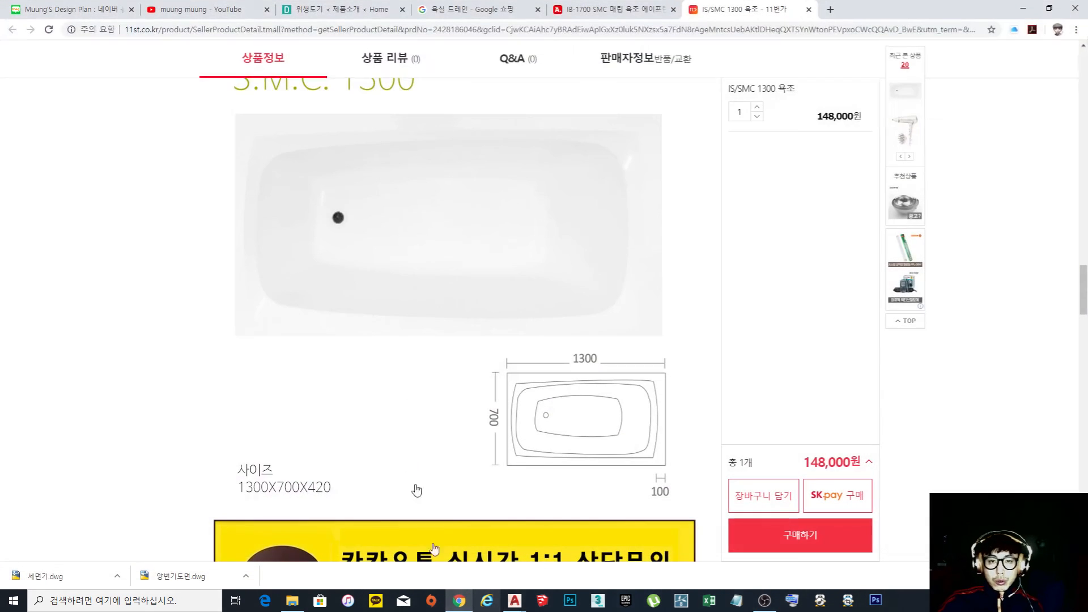
click(491, 21)
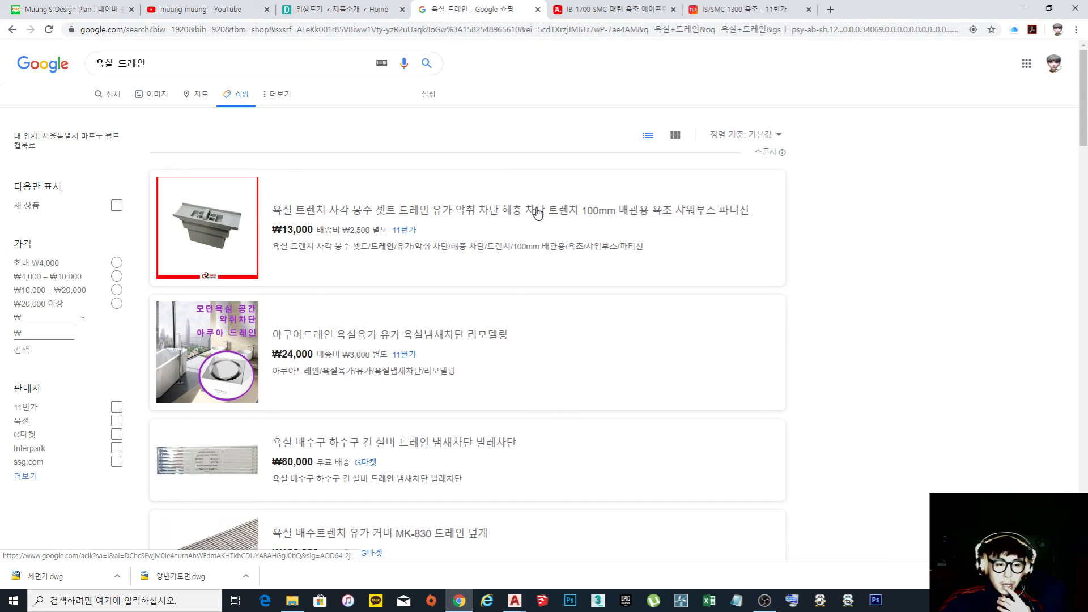
scroll(538, 212, down, 2)
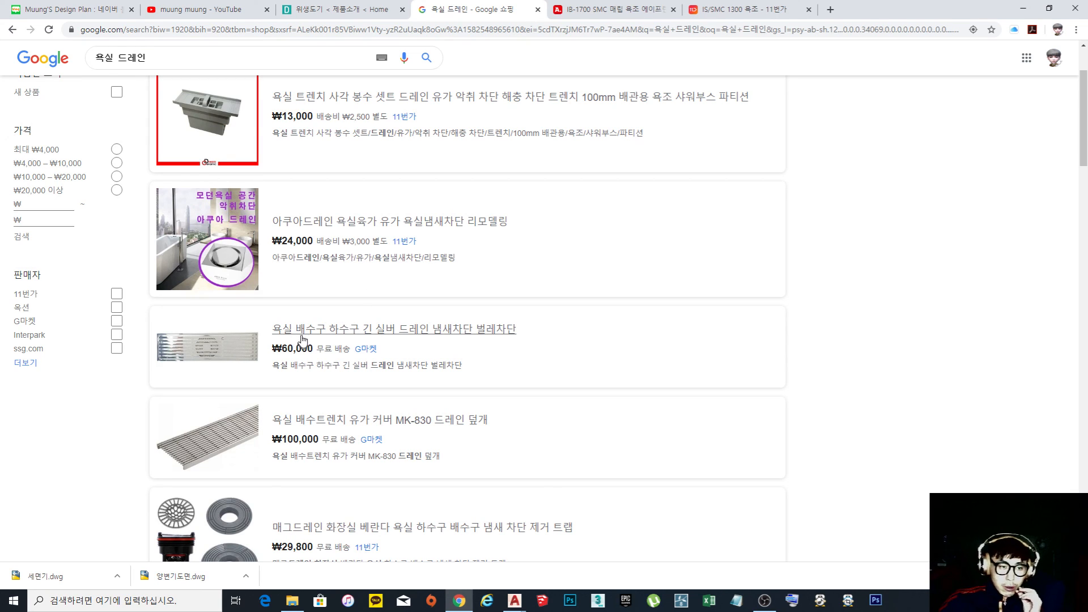
scroll(300, 362, down, 1)
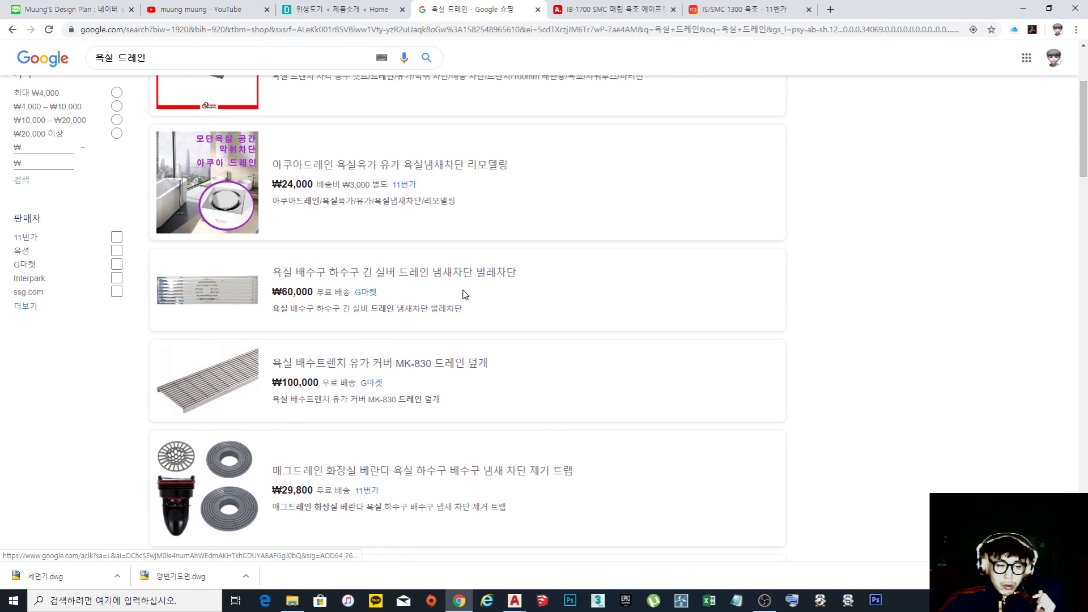
scroll(465, 295, down, 5)
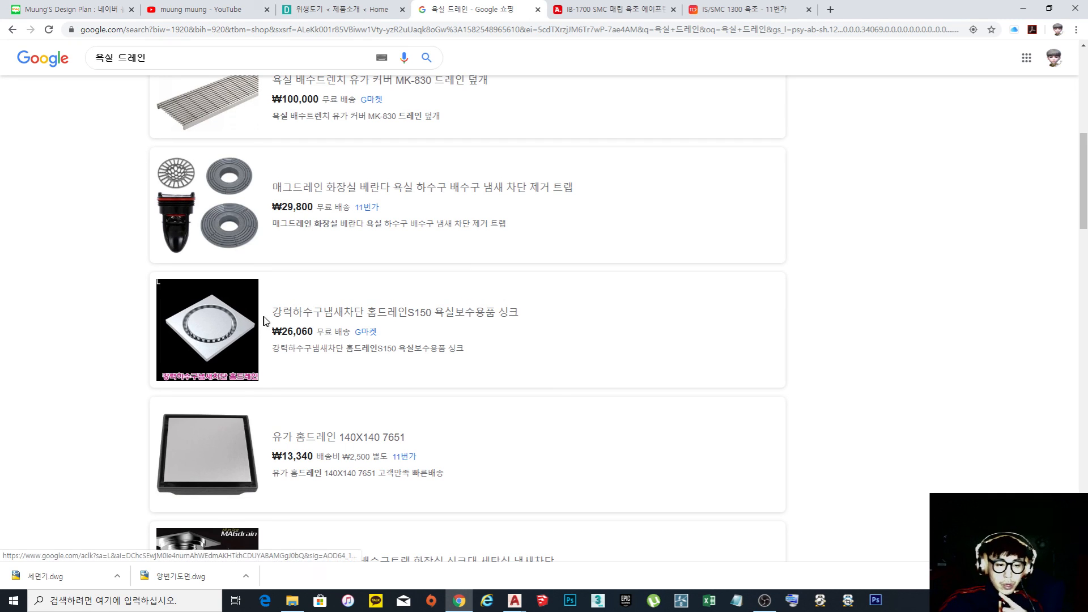
scroll(225, 366, down, 2)
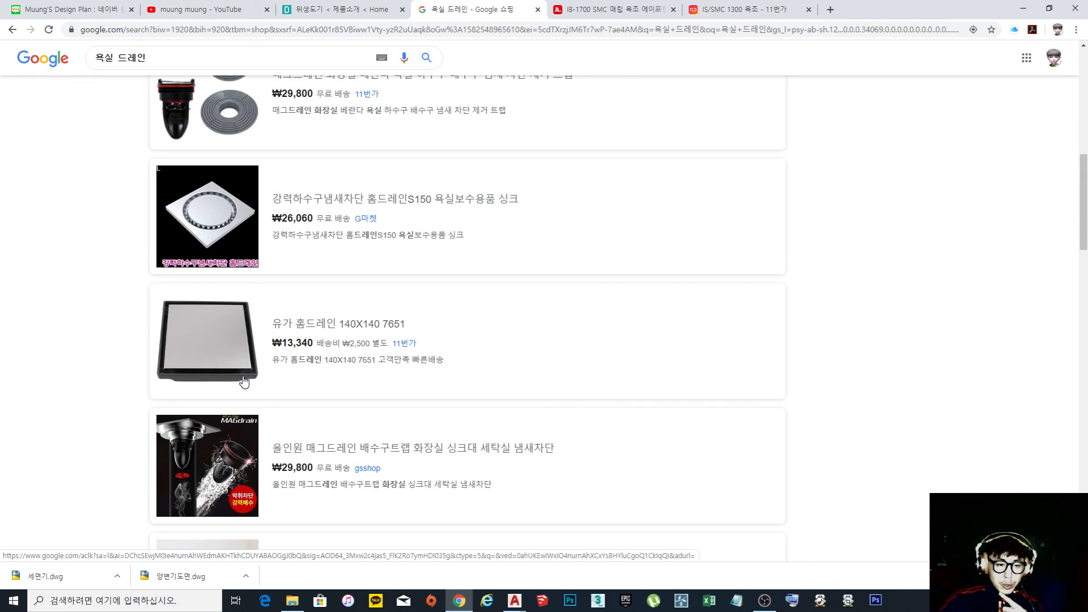
scroll(272, 338, down, 6)
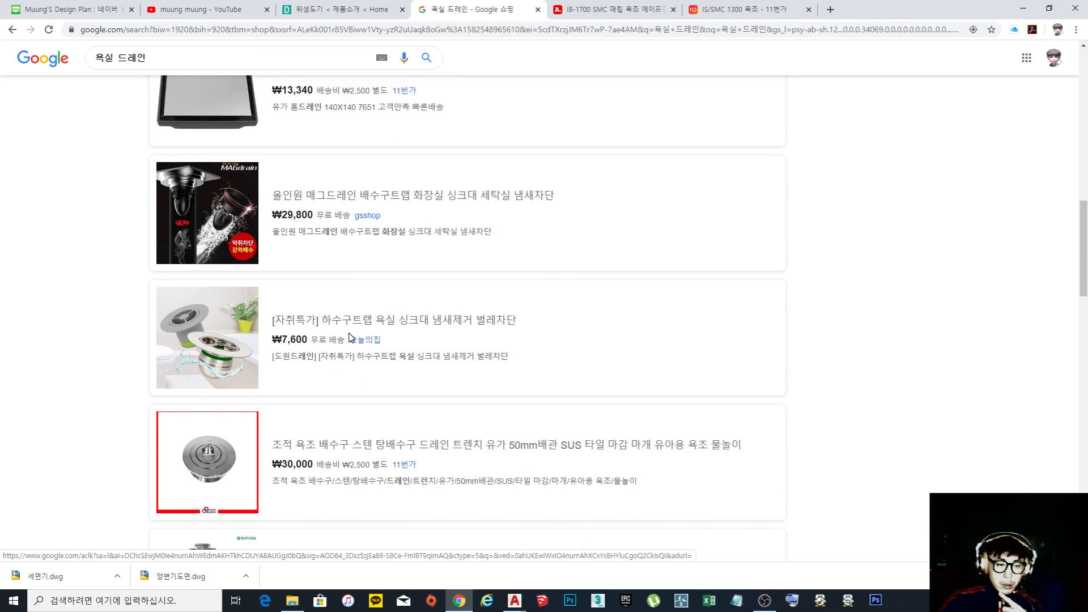
scroll(351, 339, down, 11)
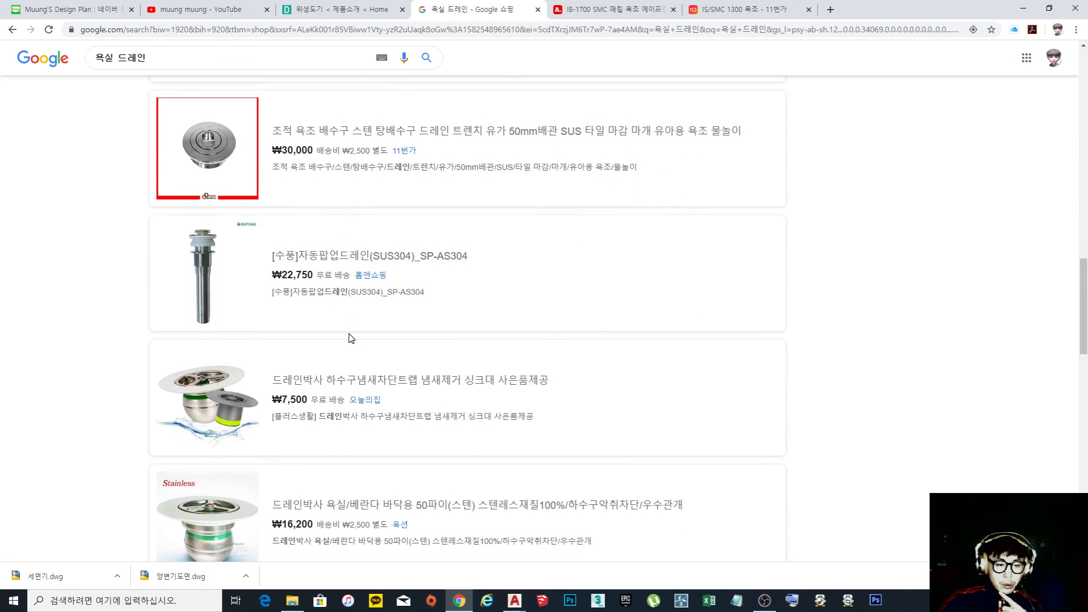
scroll(351, 339, down, 12)
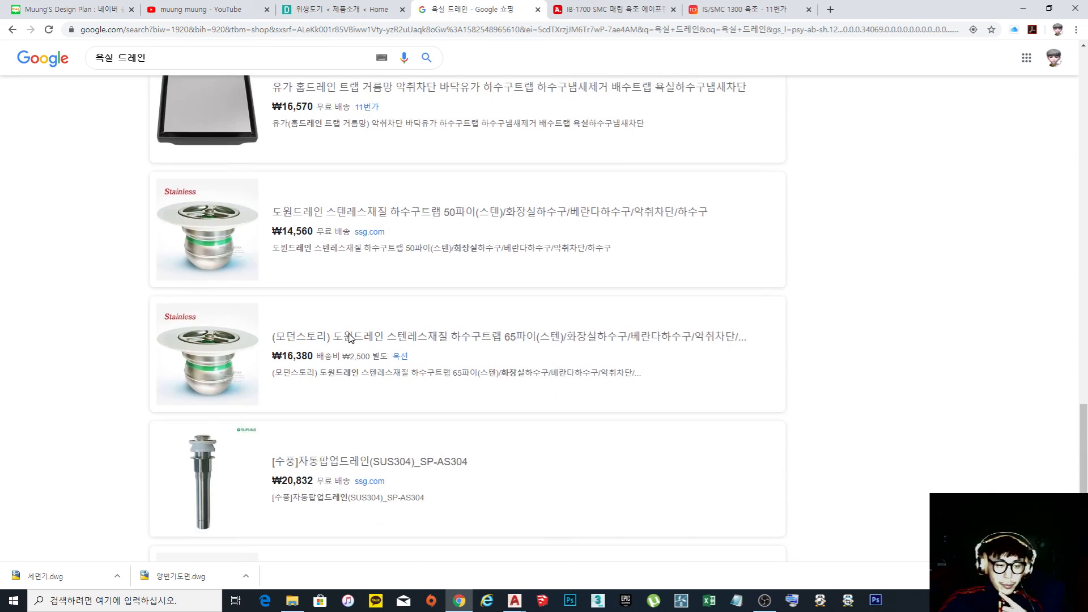
Browse the following page of drain results, viewing the square floor trap and the 150×150 stainless drain up close
click(321, 457)
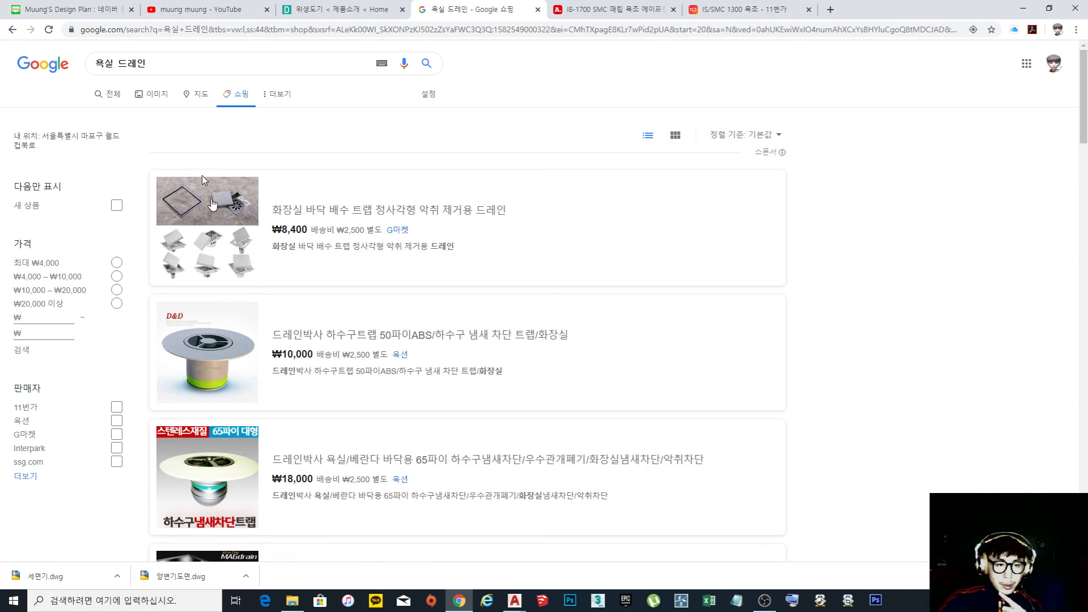
click(225, 221)
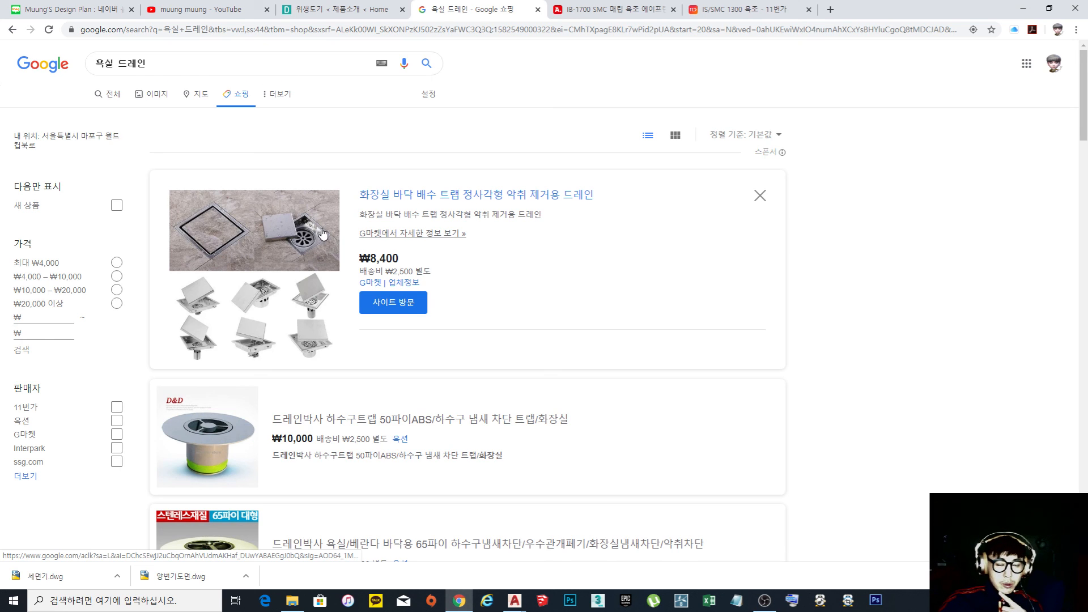
scroll(323, 233, down, 10)
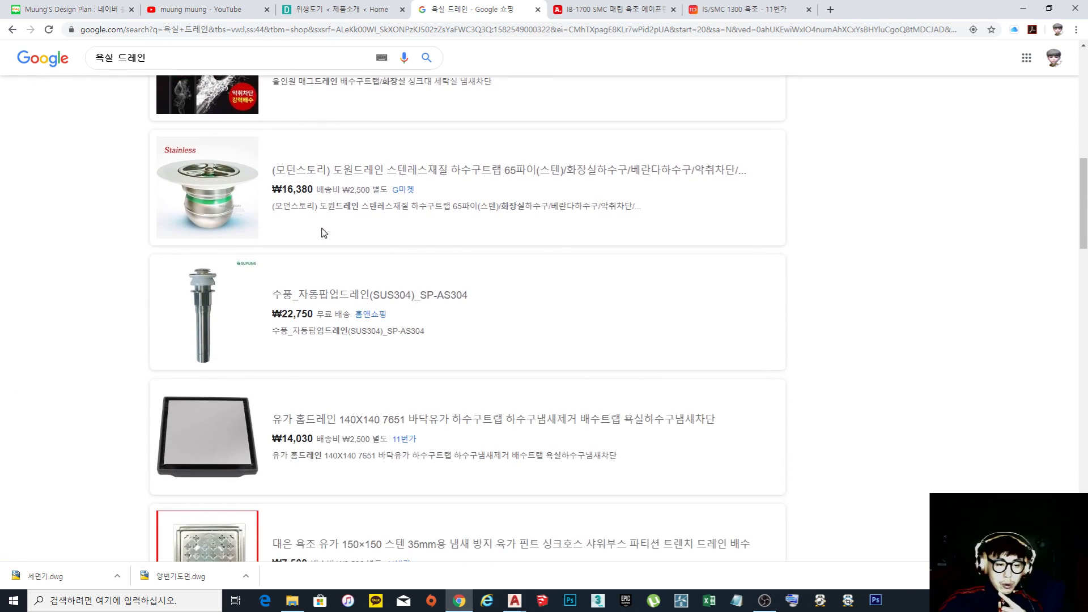
scroll(323, 232, down, 3)
click(206, 391)
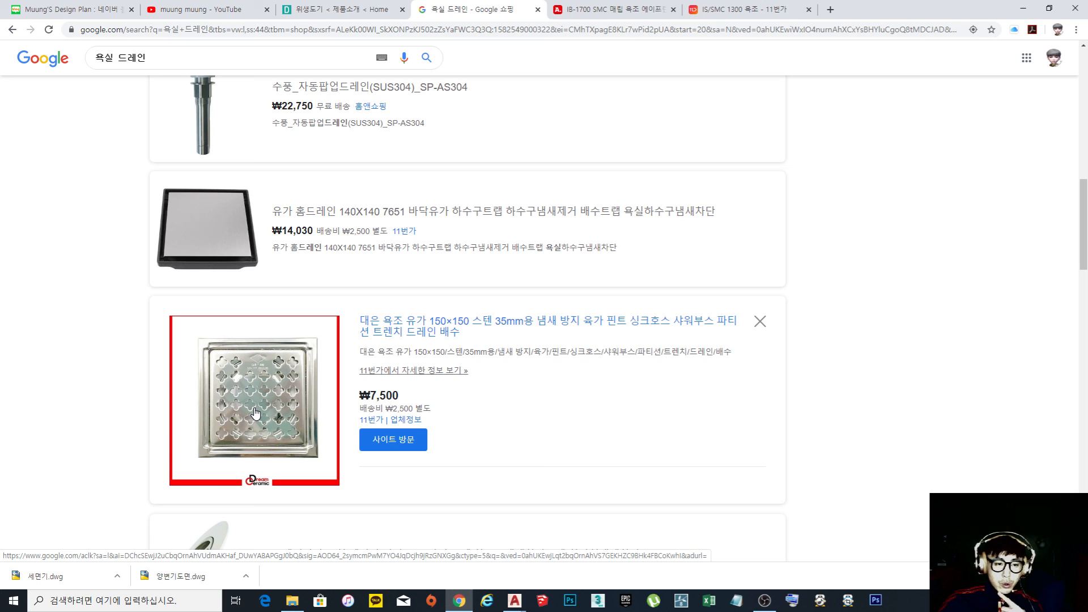
scroll(255, 414, up, 15)
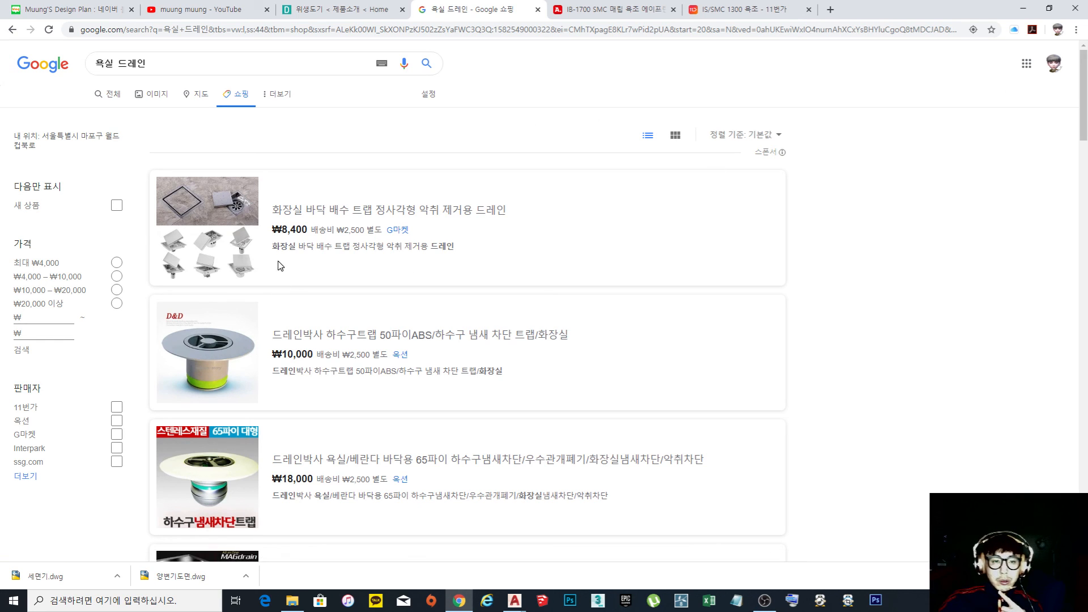
scroll(588, 287, down, 7)
scroll(584, 294, down, 5)
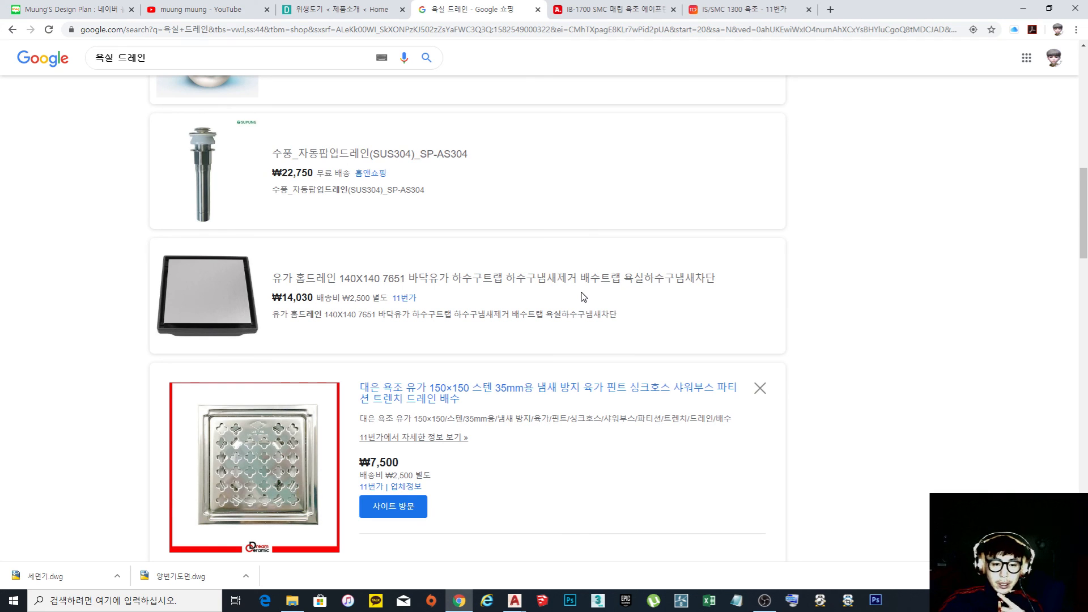
Back in AutoCAD, draw a threshold line across the cyan partition's door opening, joining the partition ends on the shower side
click(1023, 8)
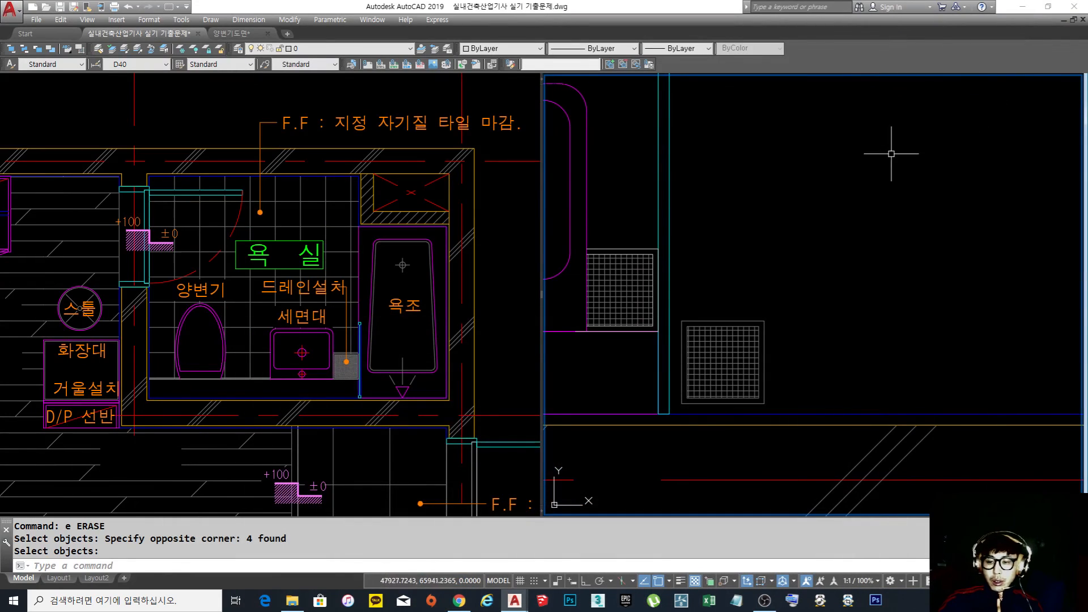
middle_drag(784, 274, 834, 304)
key(Escape)
key(Escape)
key(Escape)
scroll(833, 348, down, 2)
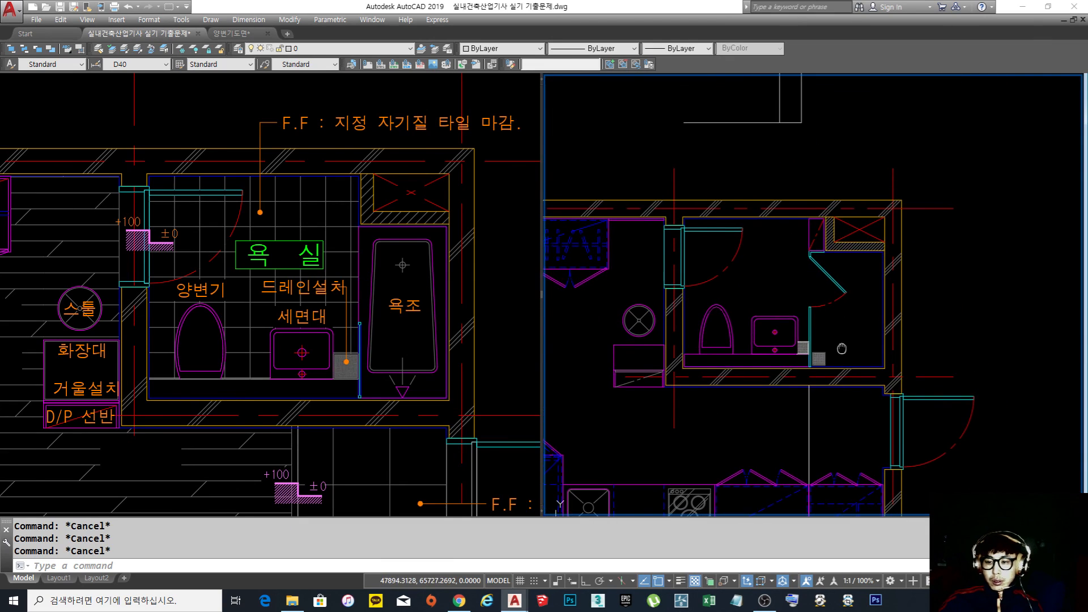
scroll(833, 347, up, 2)
middle_drag(857, 239, 804, 327)
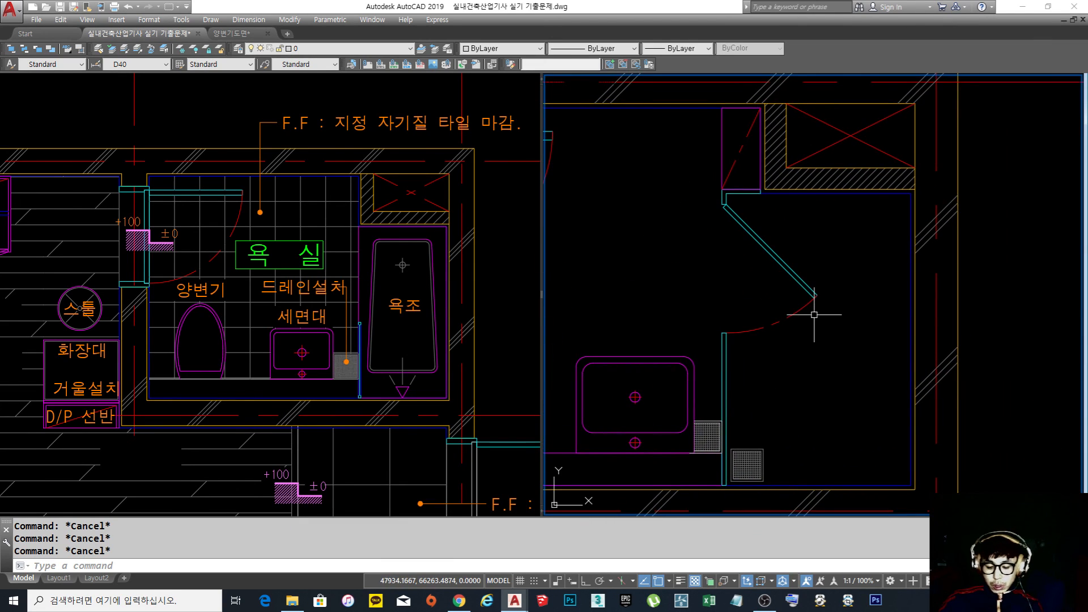
text(l)
key(Return)
middle_drag(741, 279, 711, 345)
scroll(714, 334, up, 2)
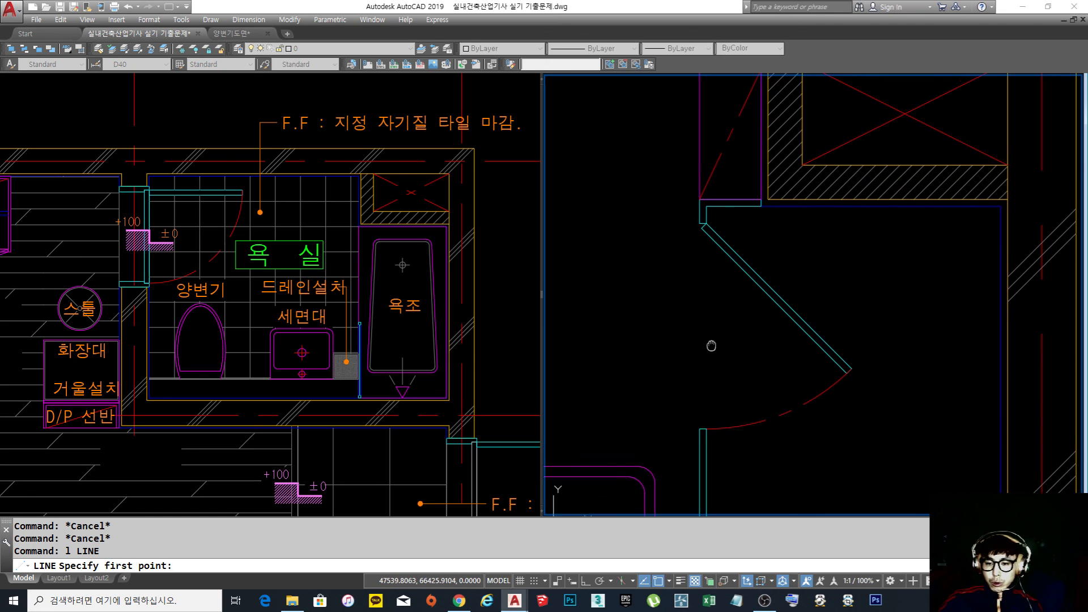
click(706, 429)
scroll(695, 227, up, 5)
click(689, 230)
scroll(689, 230, down, 5)
key(Return)
click(729, 298)
click(679, 272)
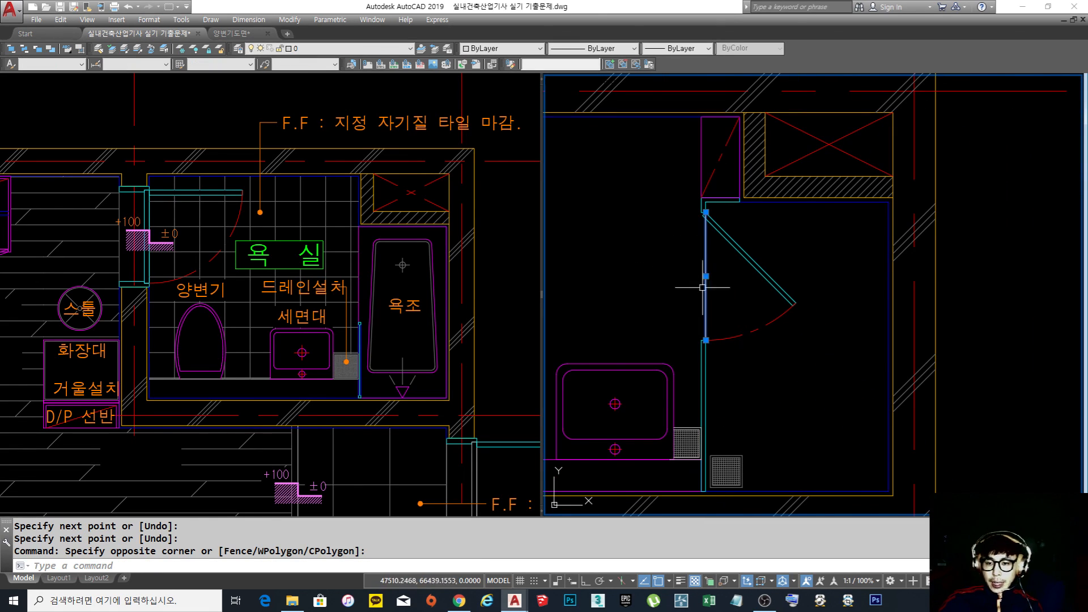
key(Escape)
Start a polyline inside the washbasin area and run it perpendicular to the new threshold line near the opening's middle
scroll(734, 276, up, 2)
text(pl)
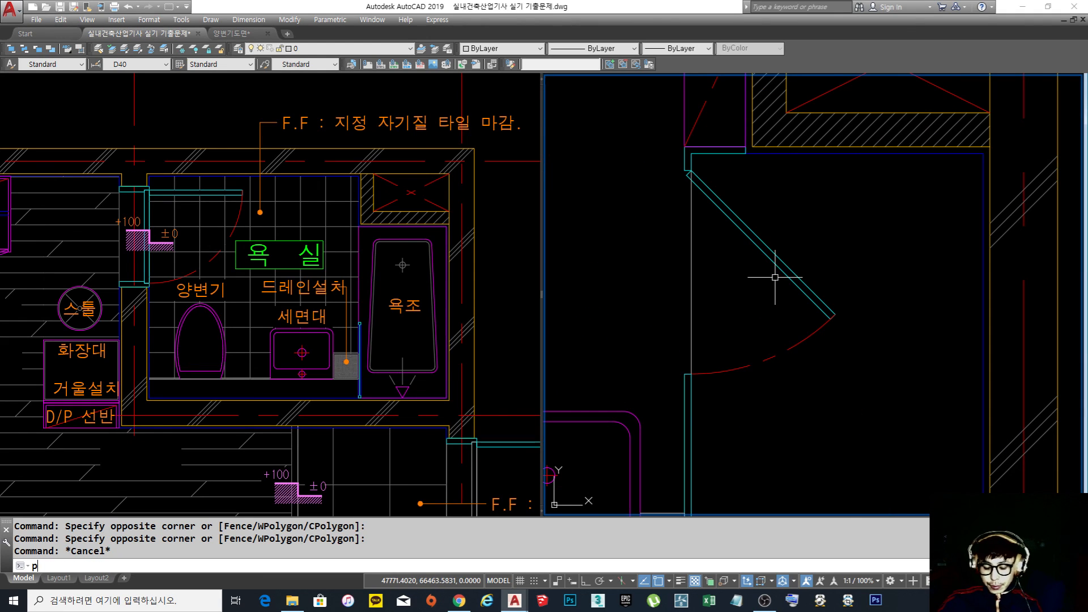
key(Return)
scroll(674, 264, up, 2)
click(637, 268)
shift+right_click(678, 267)
click(714, 465)
click(702, 272)
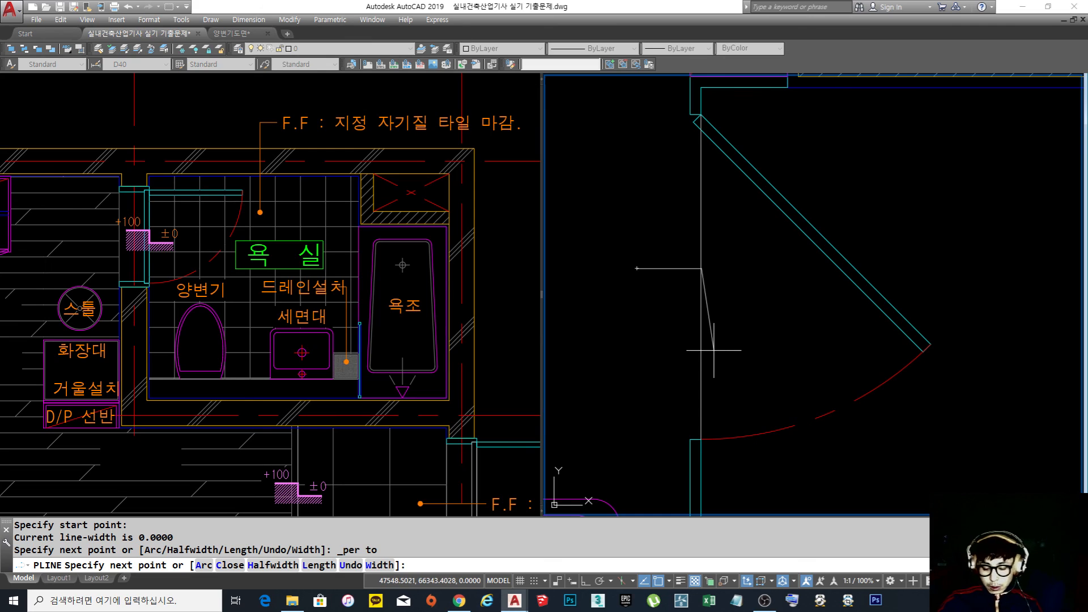
With Ortho on, step the polyline 20 down along the threshold line and extend it horizontally into the shower area
key(F9)
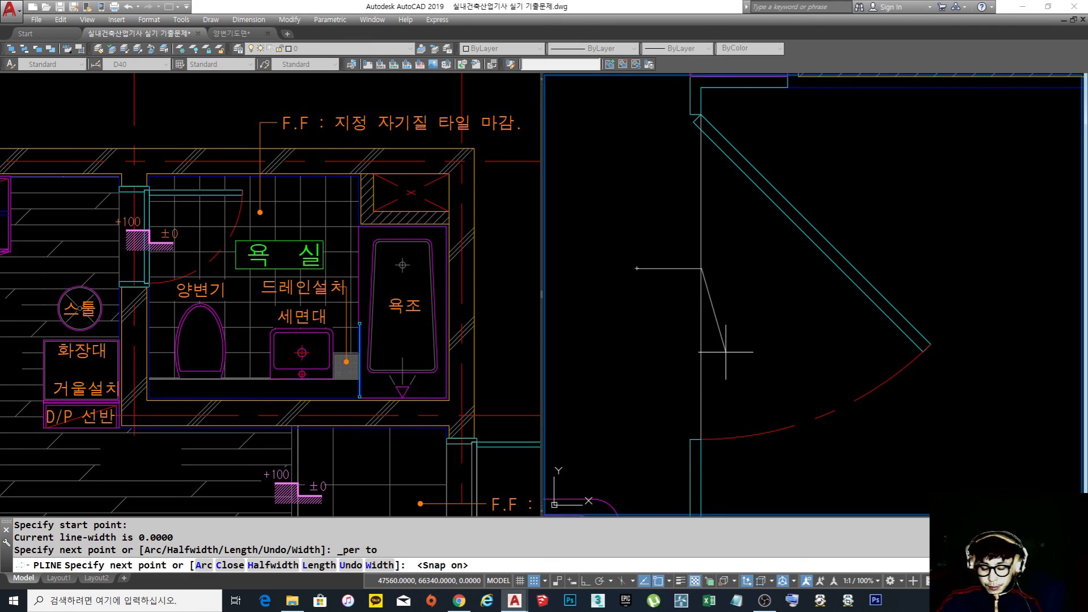
key(F9)
key(F8)
text(20)
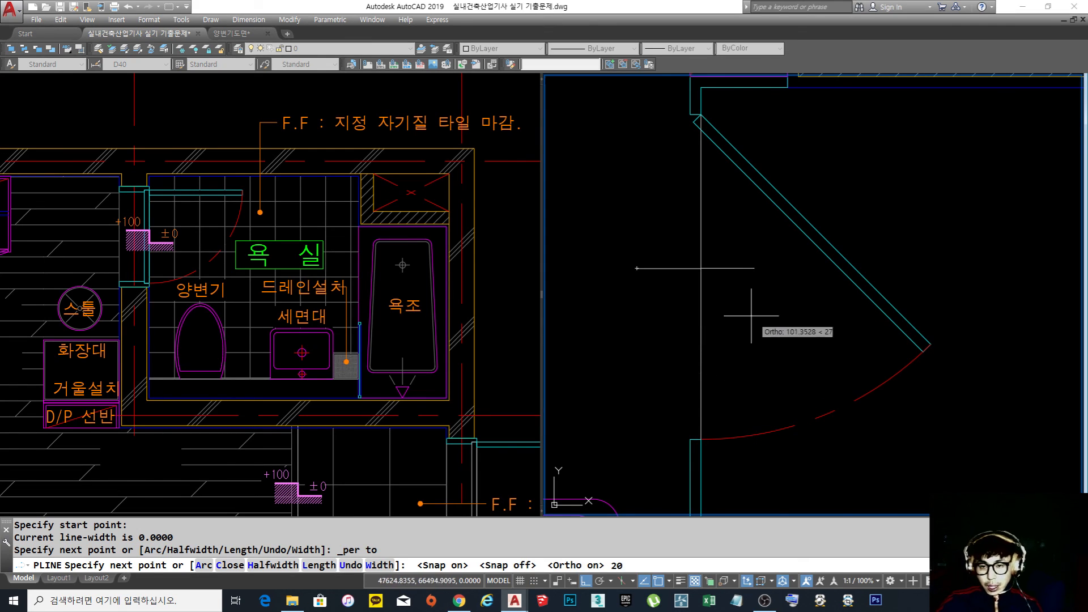
key(Return)
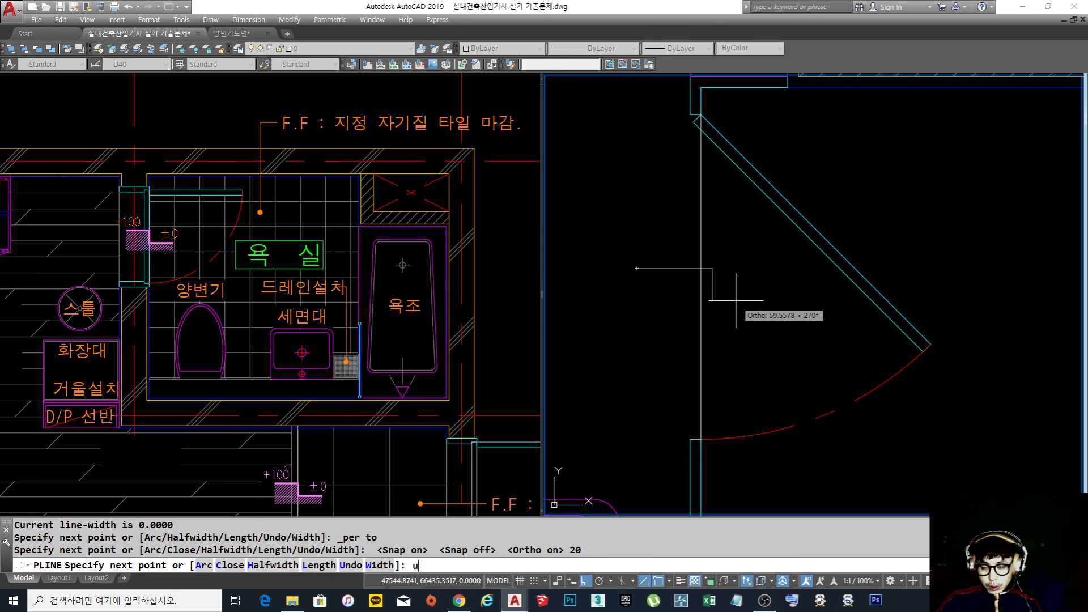
text(u)
key(Return)
key(Return)
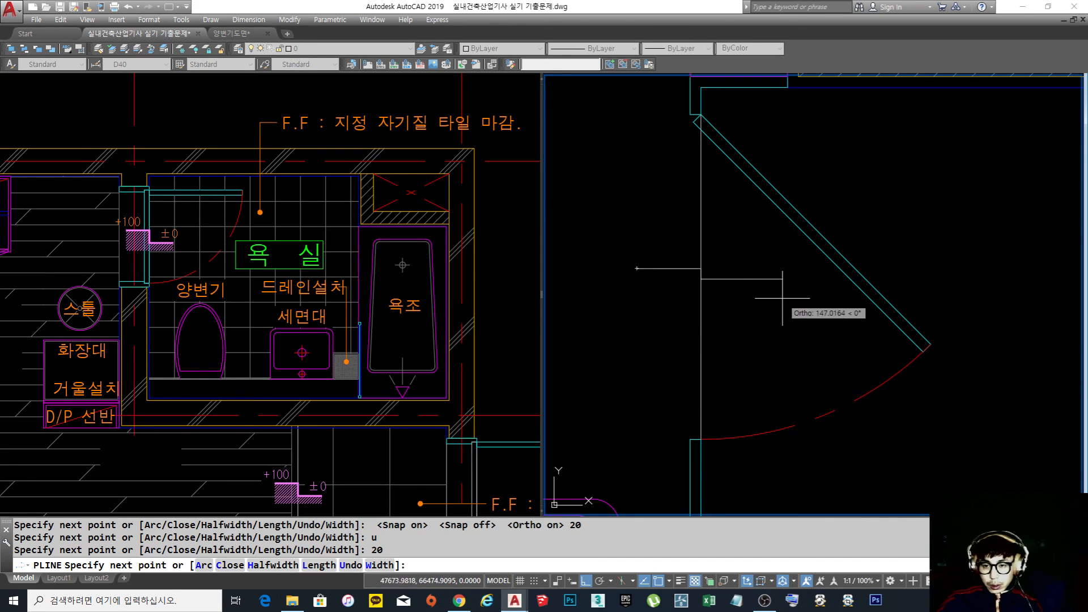
click(765, 298)
key(Return)
key(Escape)
Draw a closed polyline around the level step, dropping straight below both ends and following the stepped line on top
scroll(731, 294, down, 2)
scroll(731, 286, up, 4)
text(pl)
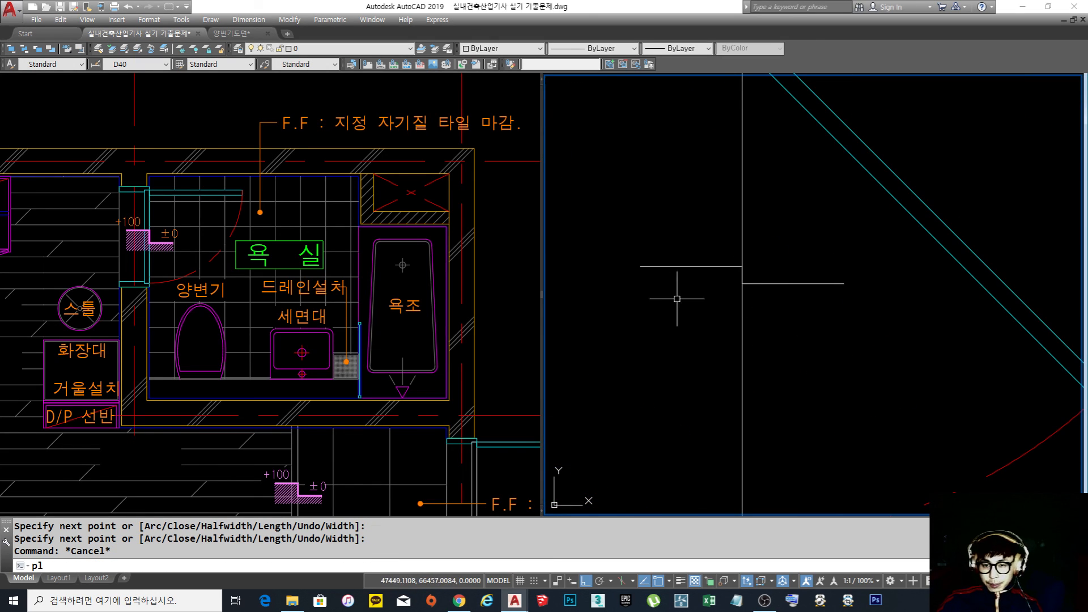
key(Return)
click(641, 266)
click(641, 306)
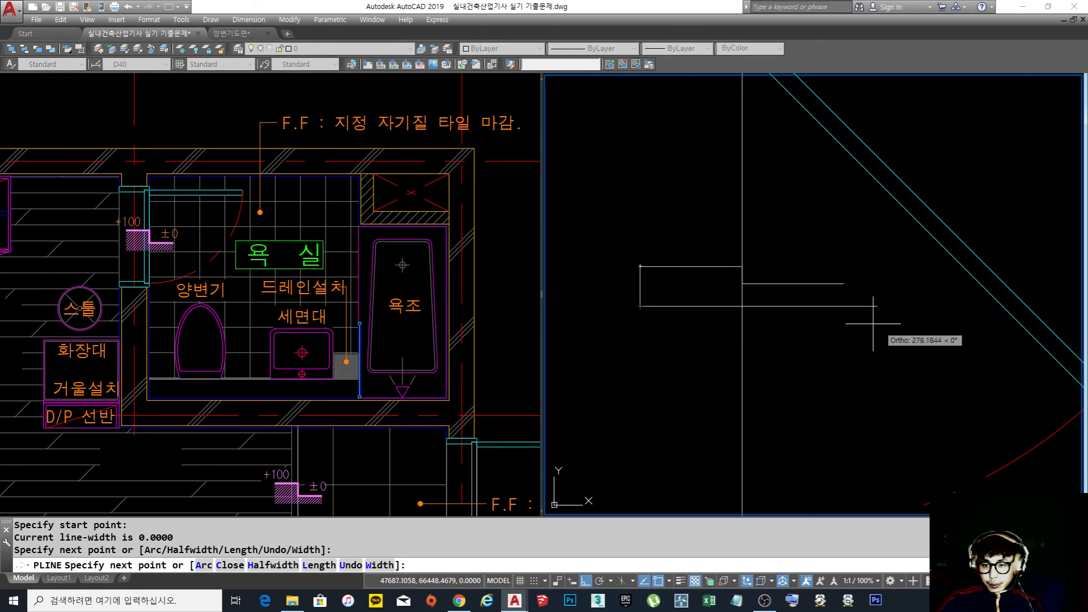
click(844, 306)
click(844, 284)
click(743, 283)
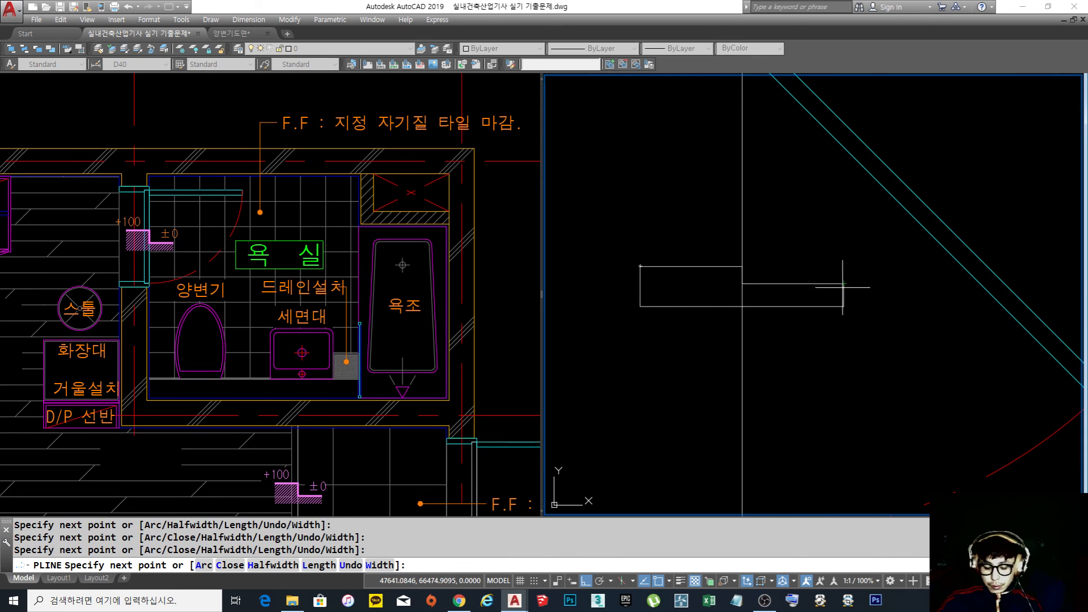
click(742, 266)
click(640, 266)
key(Return)
Start a user-defined hatch and select the stepped level-mark outline as its boundary
text(h)
key(Return)
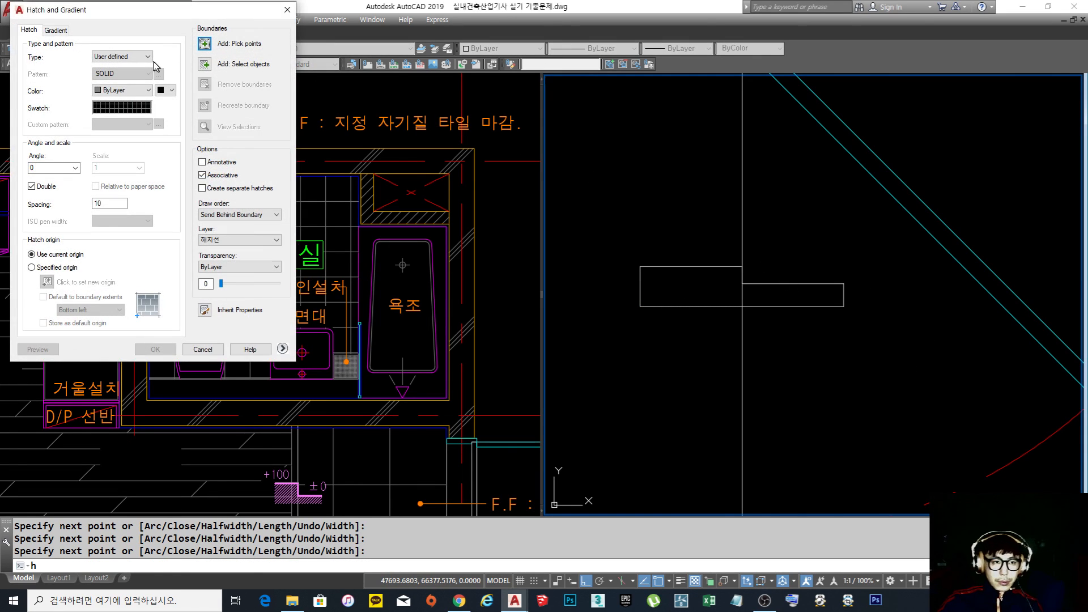
click(206, 44)
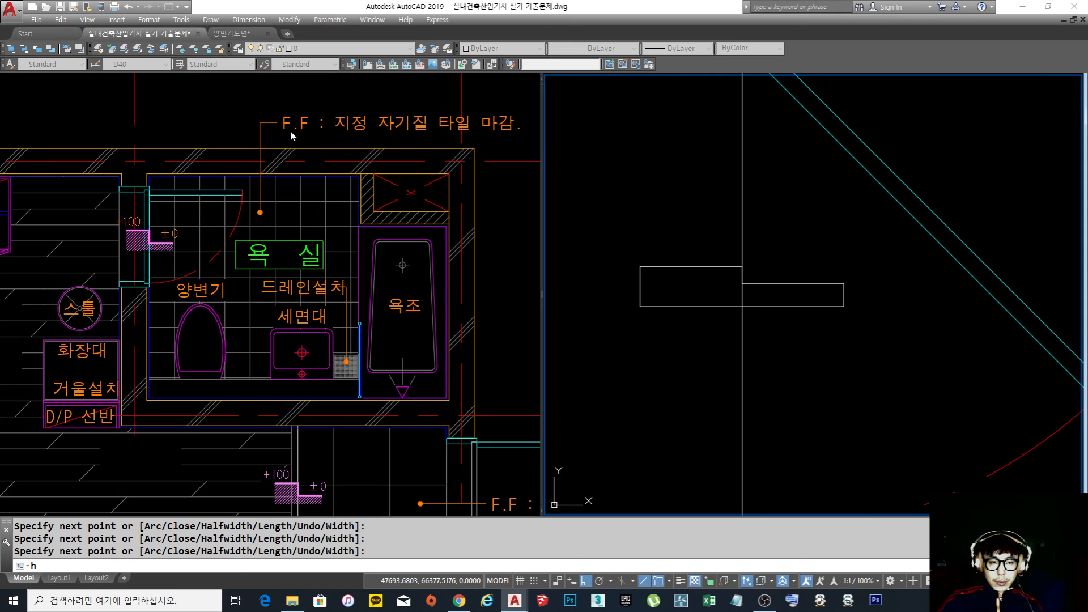
key(Return)
click(211, 64)
click(665, 322)
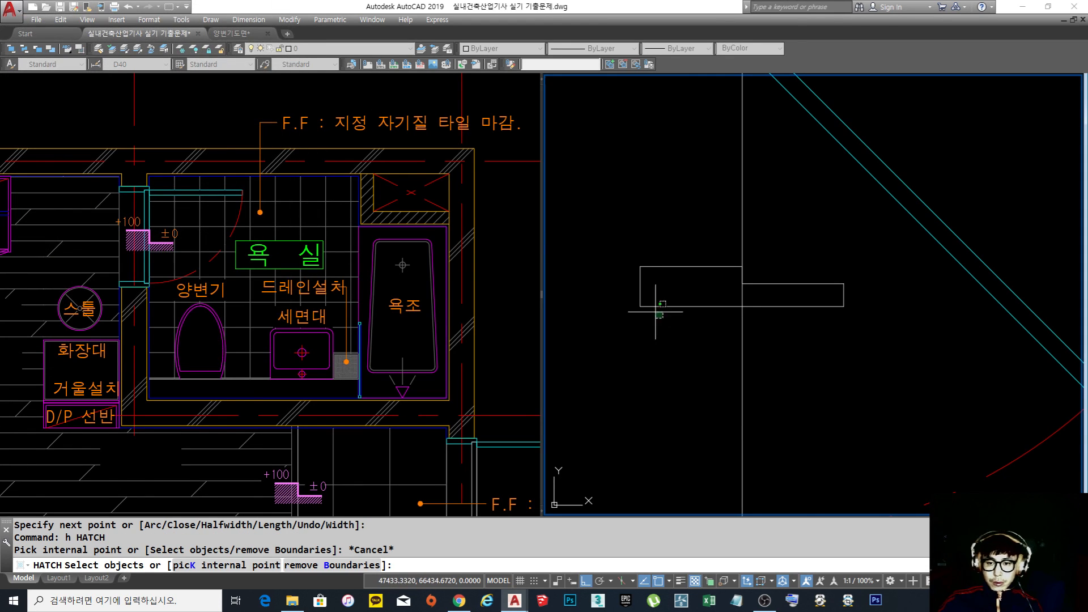
click(650, 298)
key(Return)
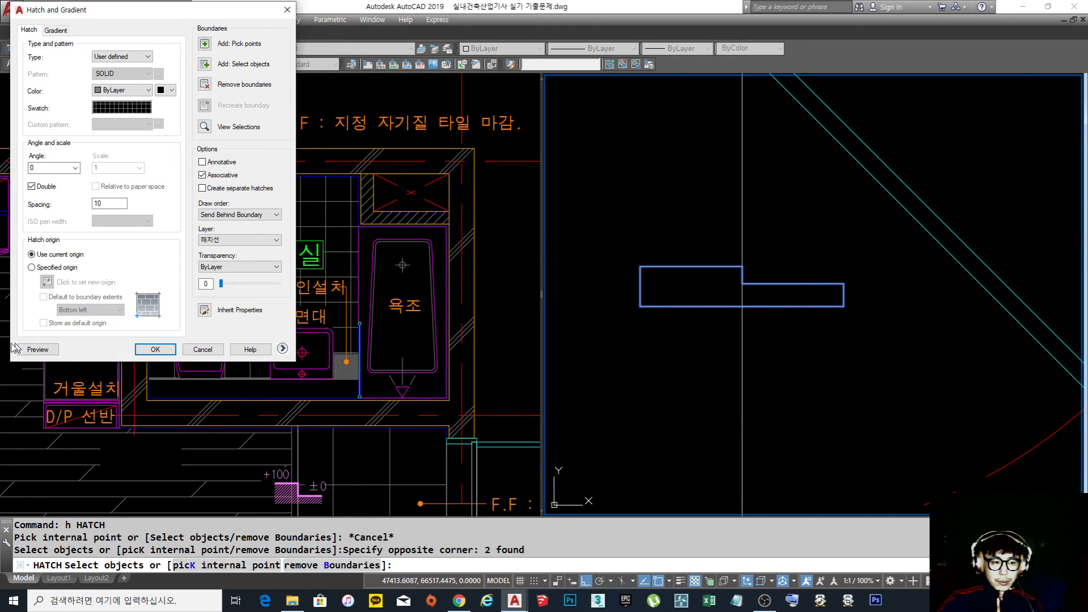
Hatch the stepped level-mark outline with single user-defined lines at a 45 degree angle and 10 spacing
click(31, 350)
key(Escape)
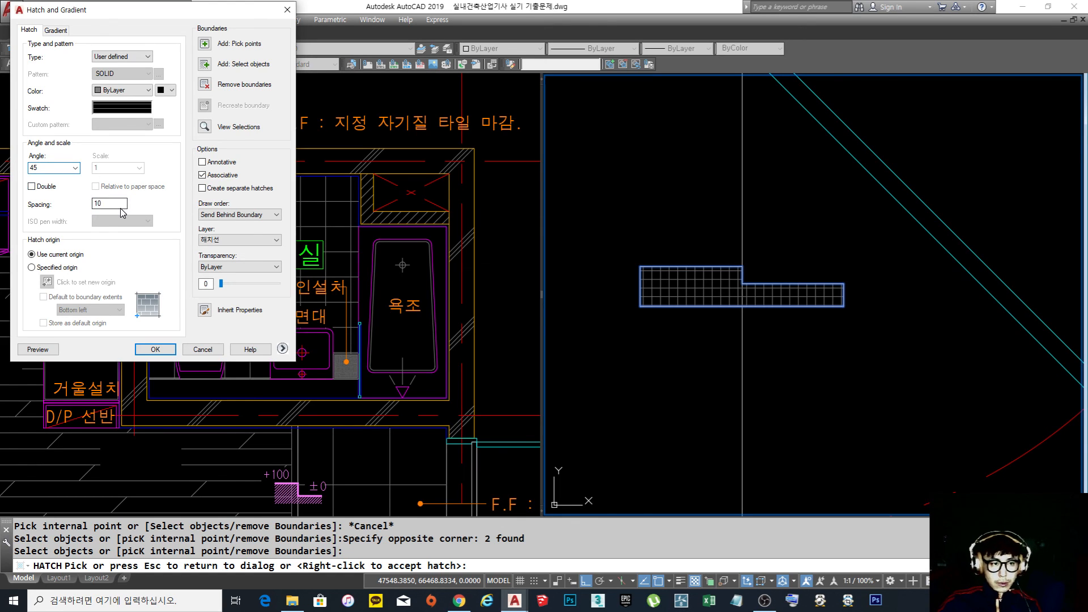
click(52, 350)
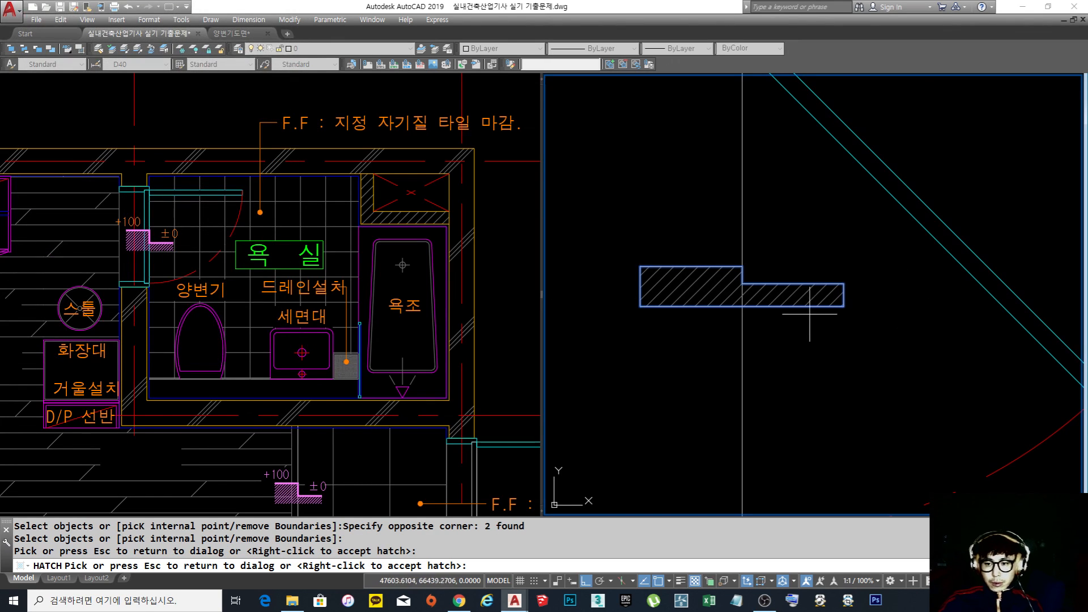
key(Escape)
scroll(665, 310, up, 4)
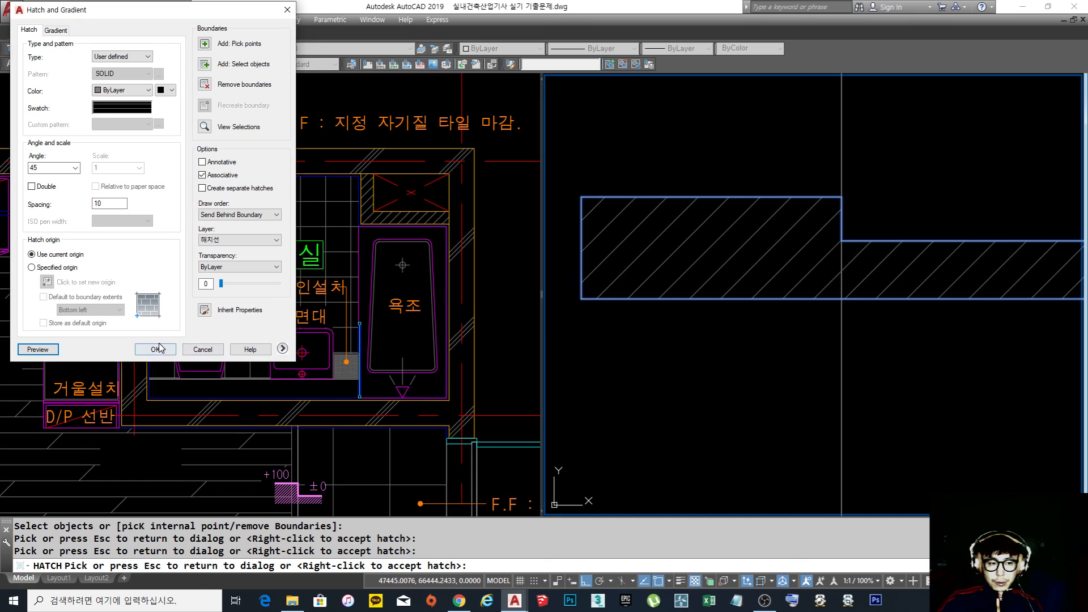
click(160, 347)
Erase the closed boundary polyline around the level mark's hatch, keeping the hatch and the stepped line
scroll(620, 298, up, 3)
text(e)
key(Return)
click(630, 297)
click(616, 321)
key(Return)
scroll(741, 298, down, 5)
scroll(741, 299, down, 2)
scroll(776, 308, down, 2)
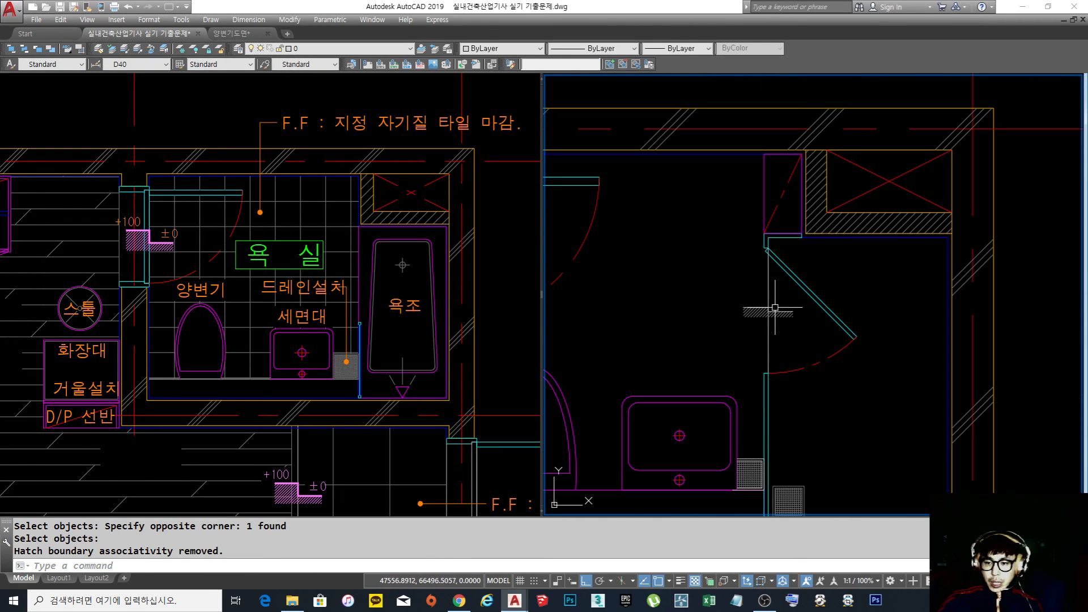
Examine the redrafted bathroom's partition, door, threshold level mark and floor drains
scroll(776, 308, down, 3)
scroll(815, 377, up, 3)
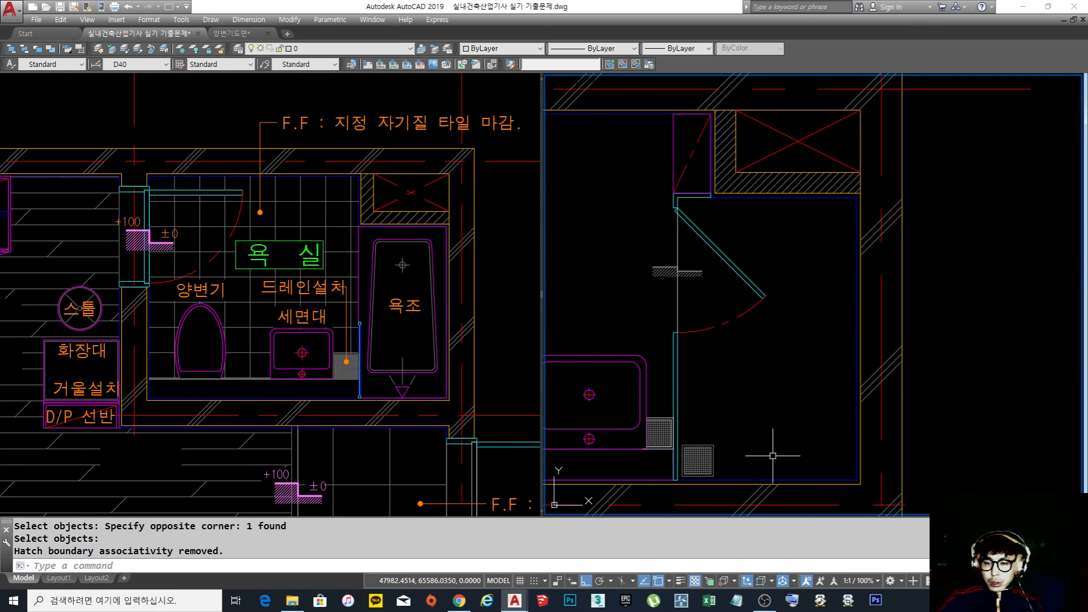
click(702, 457)
middle_drag(756, 377, 874, 377)
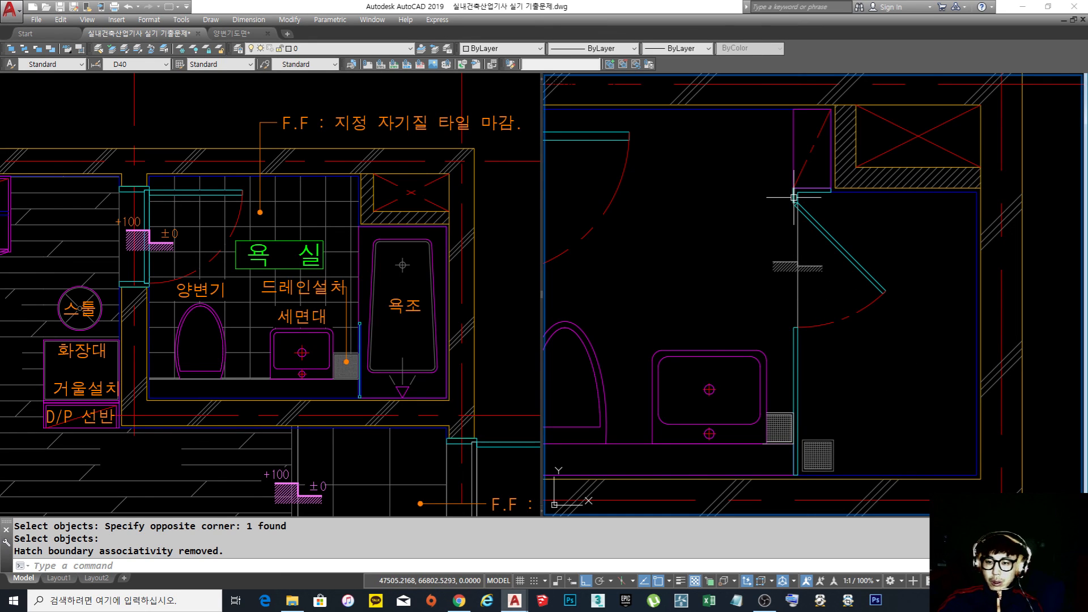
scroll(824, 251, up, 4)
scroll(824, 306, down, 8)
scroll(834, 301, up, 3)
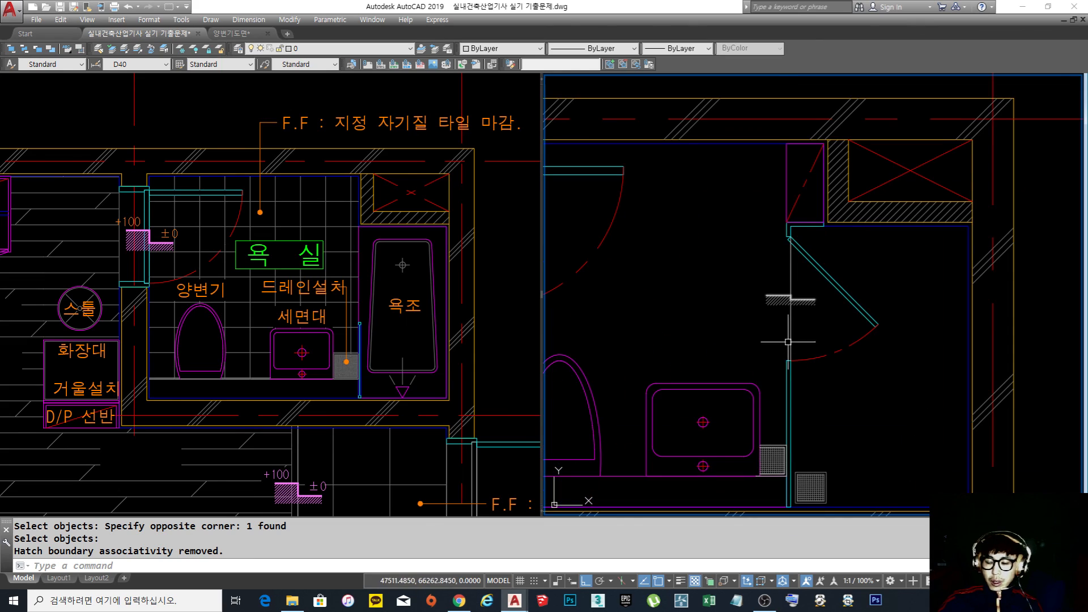
middle_drag(788, 342, 818, 336)
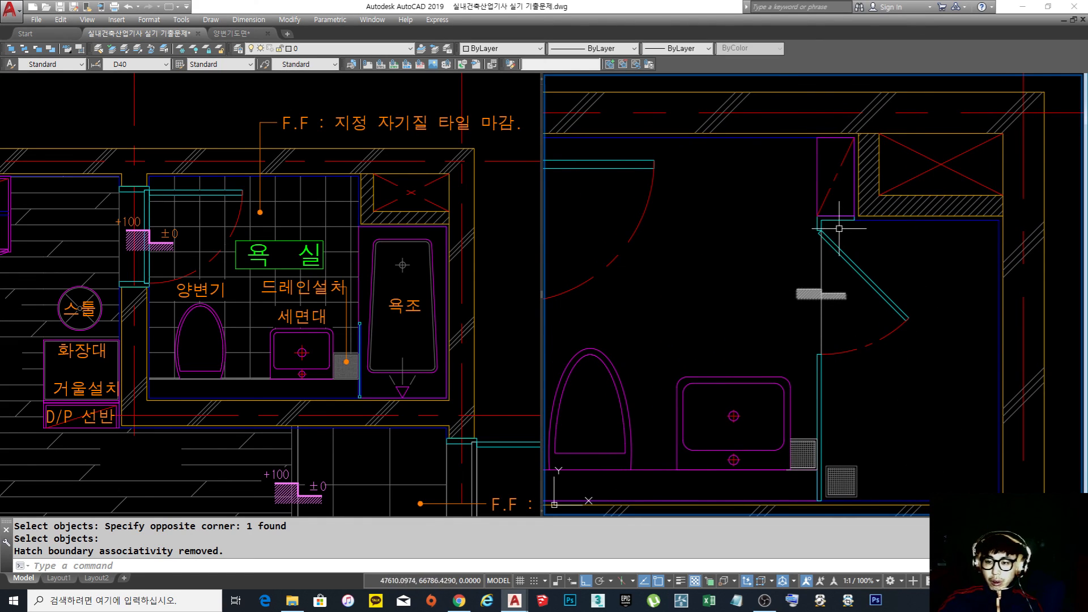
scroll(900, 384, up, 1)
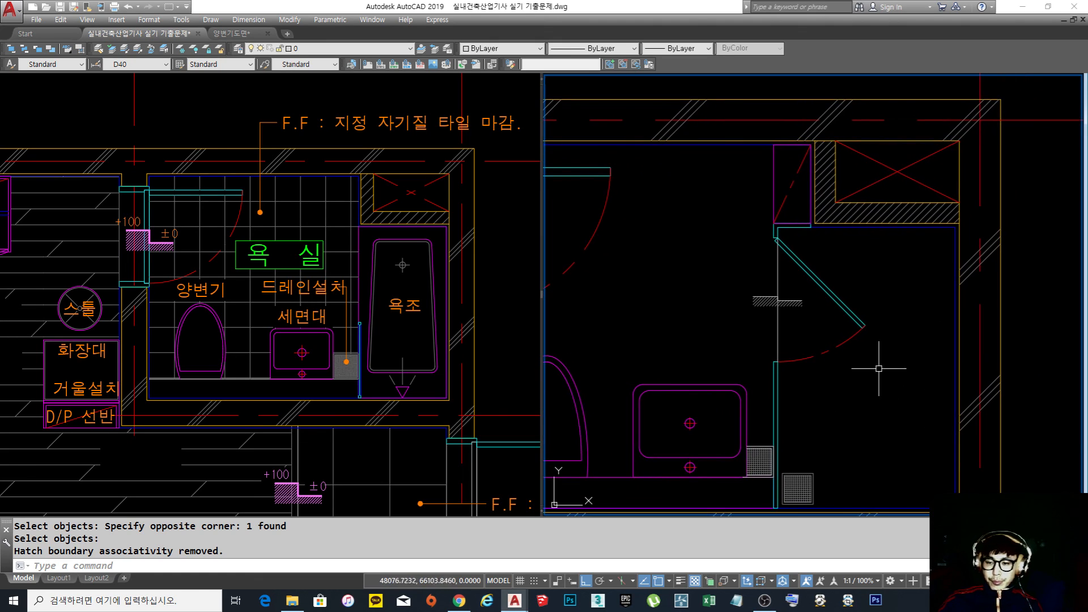
Try erasing the level mark, its hatch and the threshold line at the shower opening, and undo the deletion
scroll(784, 301, up, 1)
text(e)
key(Return)
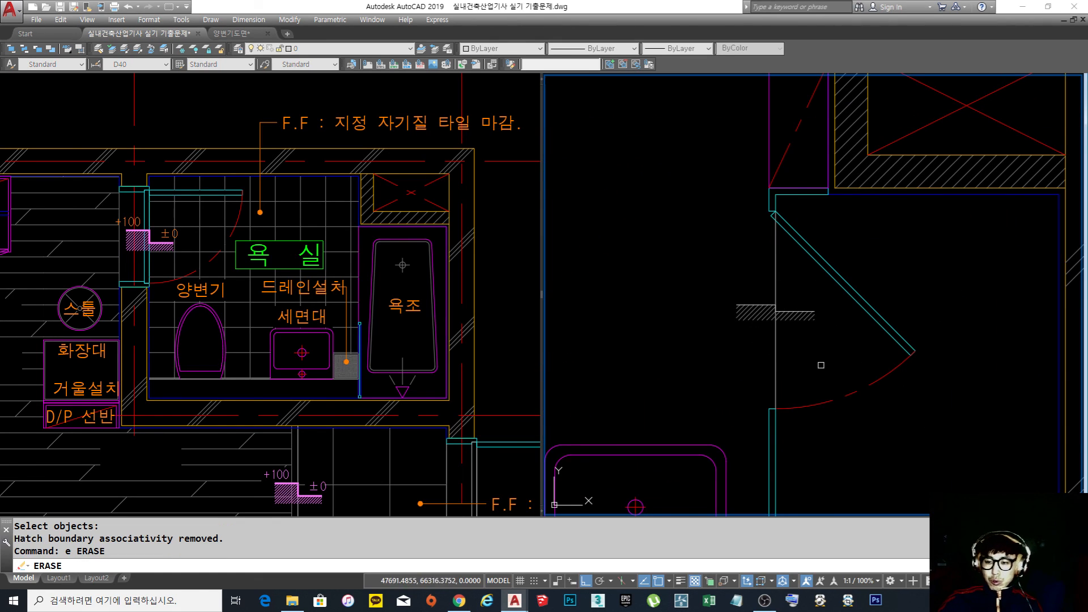
click(794, 351)
click(741, 292)
key(Return)
scroll(873, 303, down, 2)
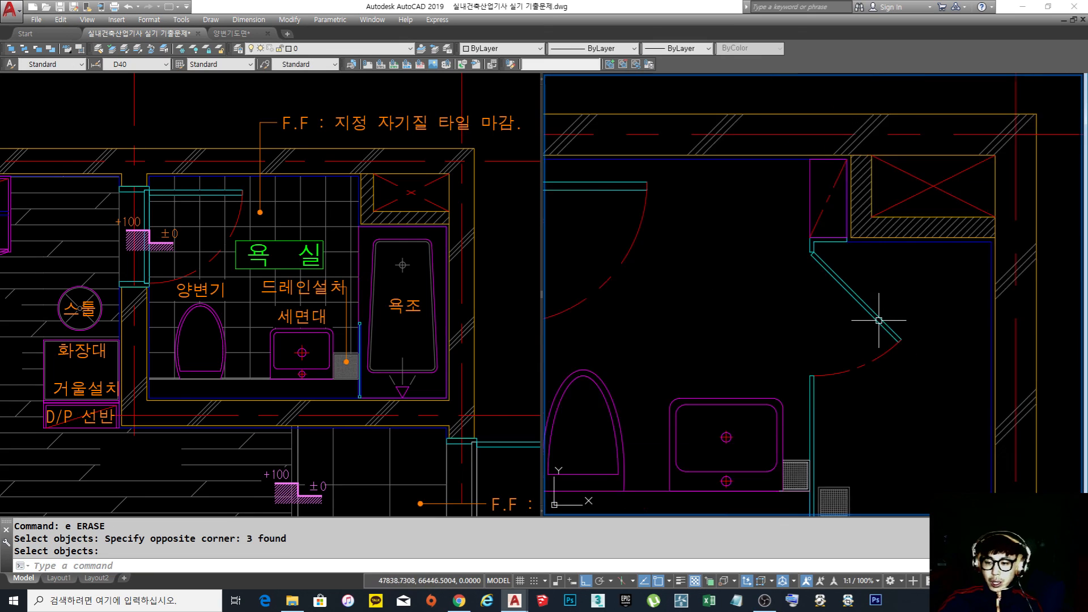
scroll(872, 429, up, 1)
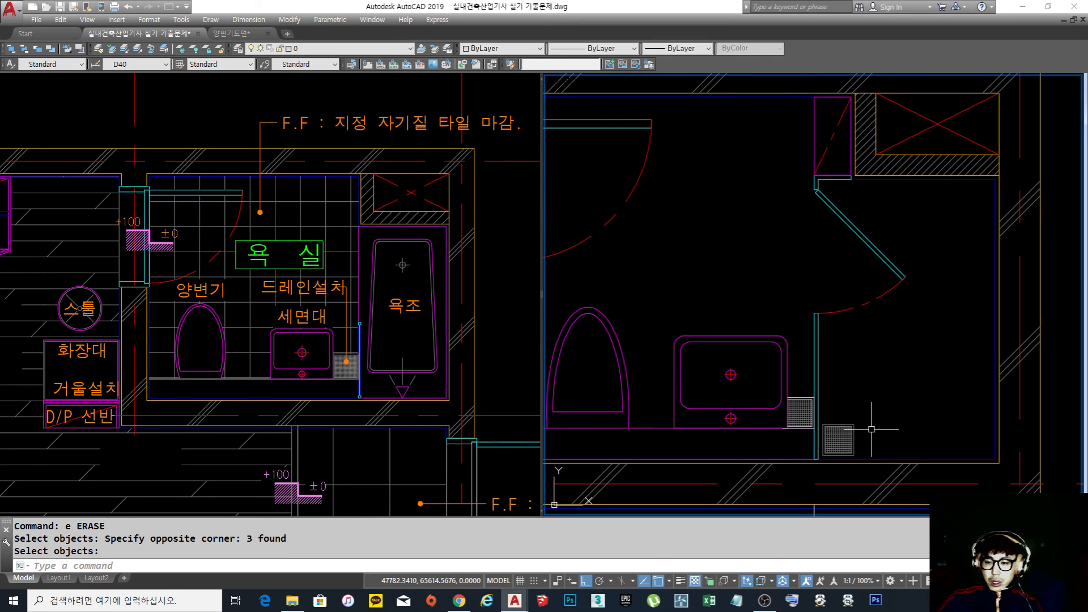
scroll(847, 419, down, 2)
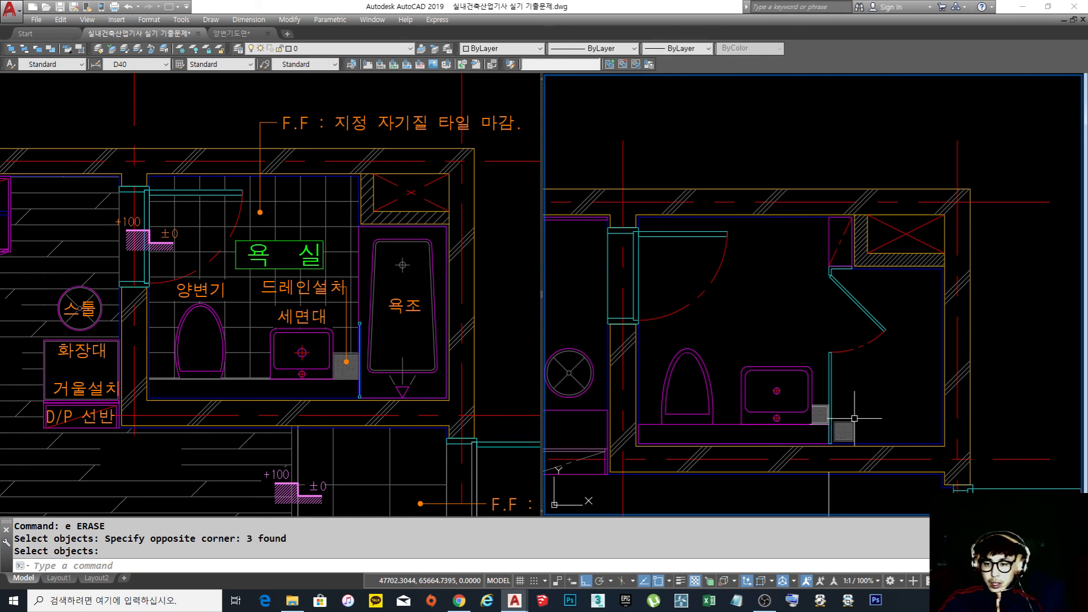
key(ctrl+z)
key(ctrl+z)
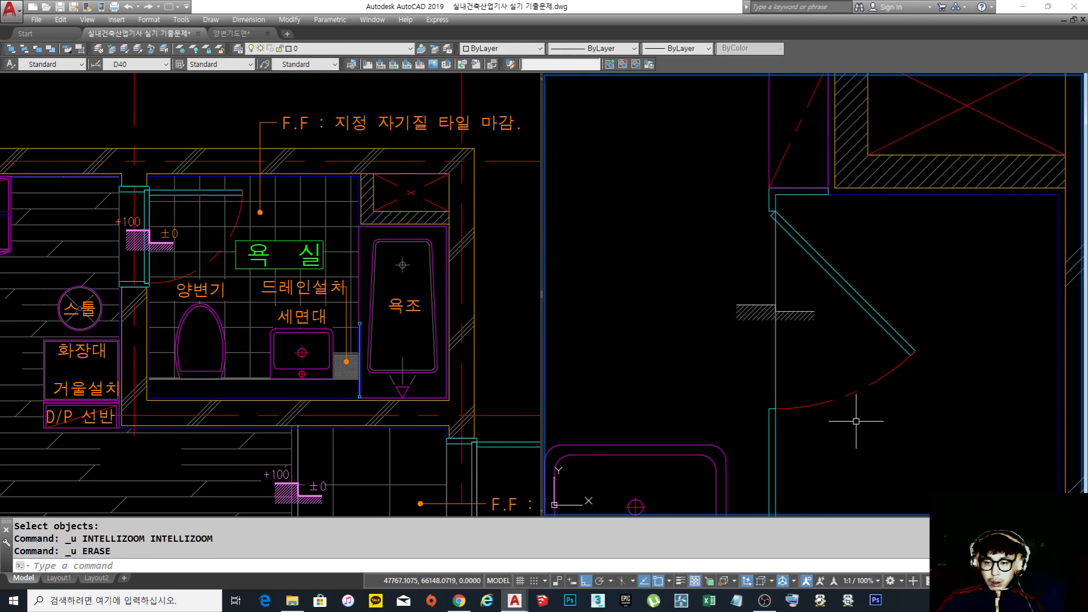
Erase the leftover white construction sketch above the revised floor plan
scroll(867, 292, down, 2)
scroll(868, 293, down, 6)
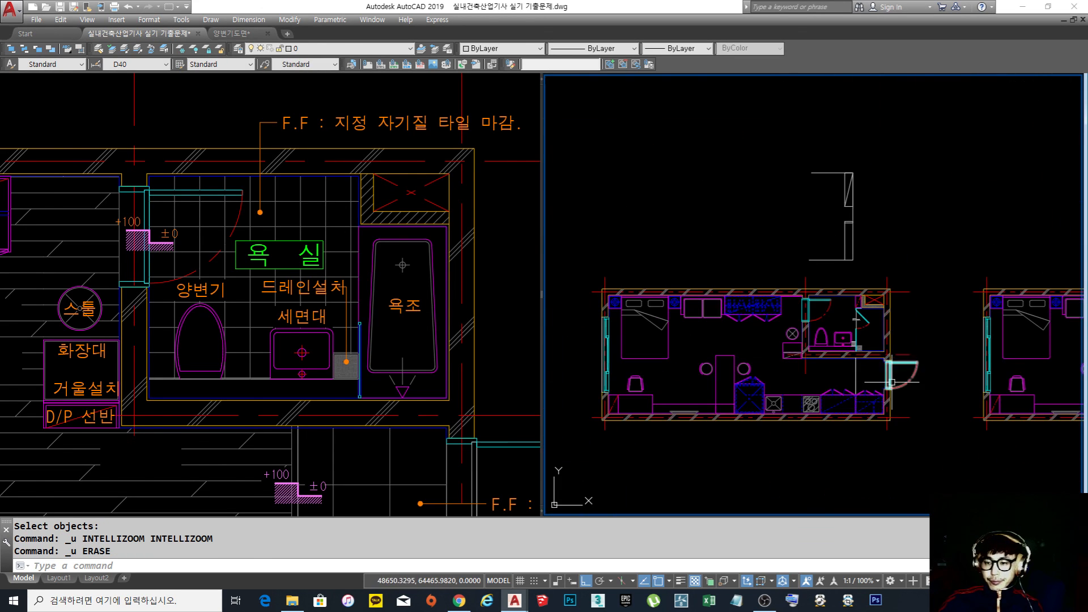
middle_drag(759, 244, 733, 283)
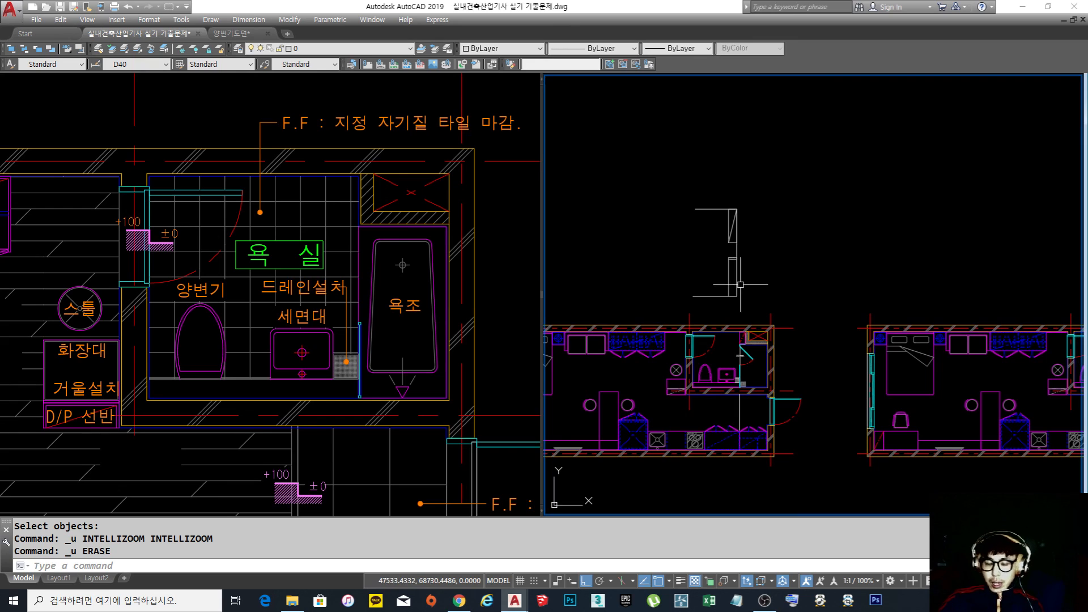
text(e)
key(Return)
click(754, 308)
click(684, 138)
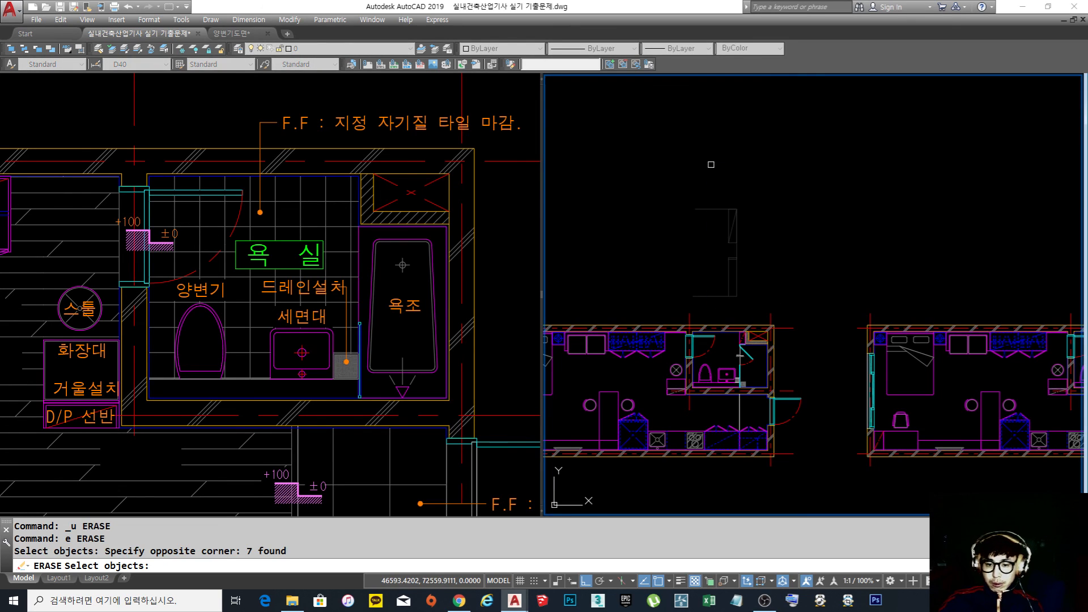
key(space)
key(Escape)
key(Escape)
Compare the revised plan with its original copy and the annotated, dimensioned reference floor plan
scroll(782, 209, down, 4)
middle_drag(789, 222, 792, 245)
scroll(944, 341, up, 2)
middle_drag(903, 324, 990, 358)
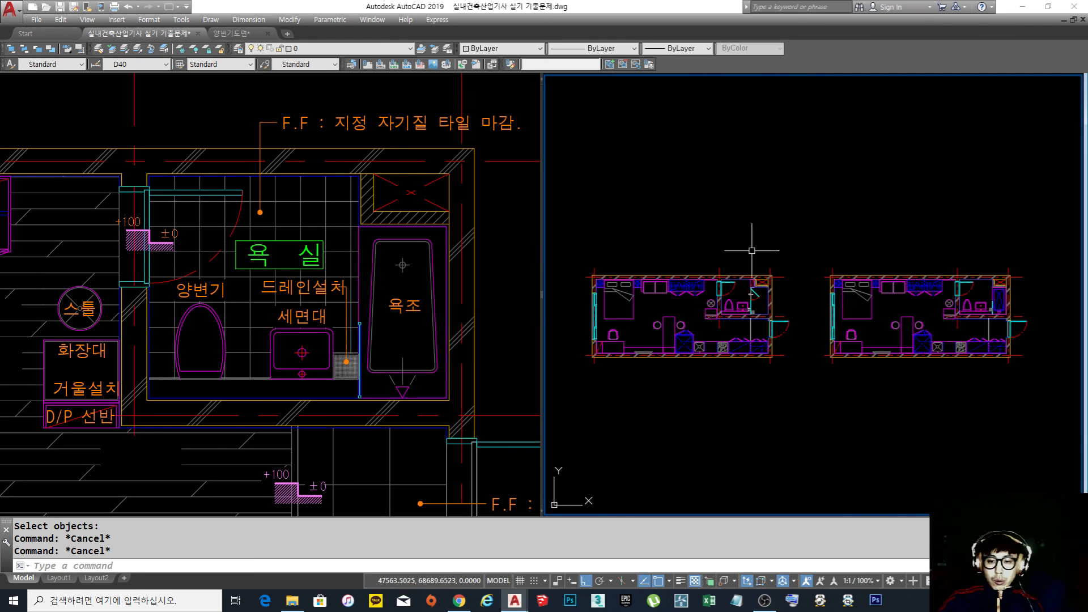
click(460, 339)
scroll(454, 329, down, 6)
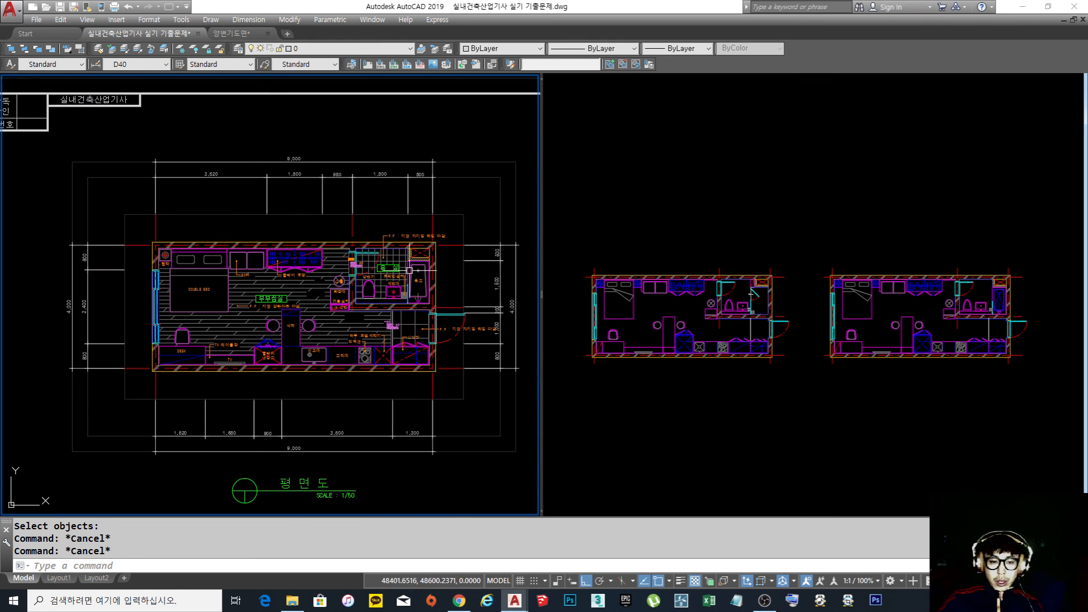
middle_drag(450, 322, 423, 325)
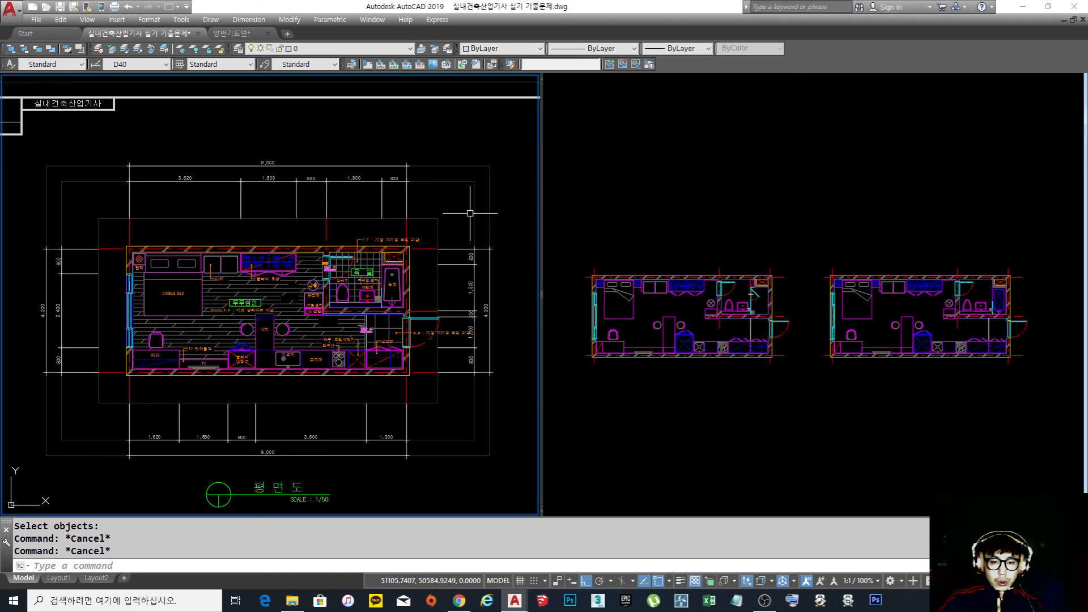
click(516, 463)
click(55, 154)
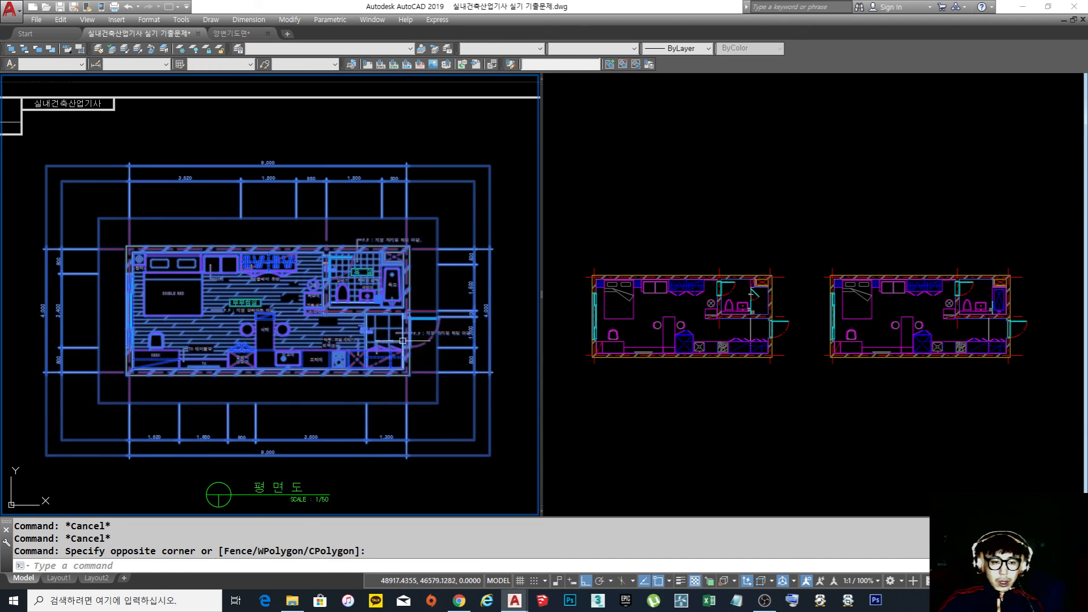
key(Escape)
click(845, 216)
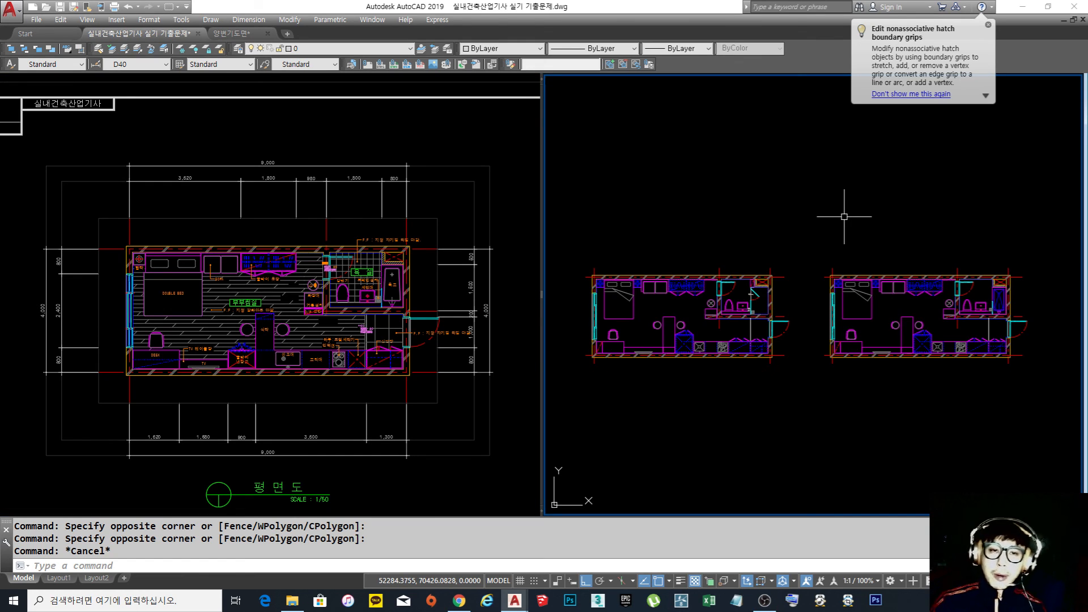